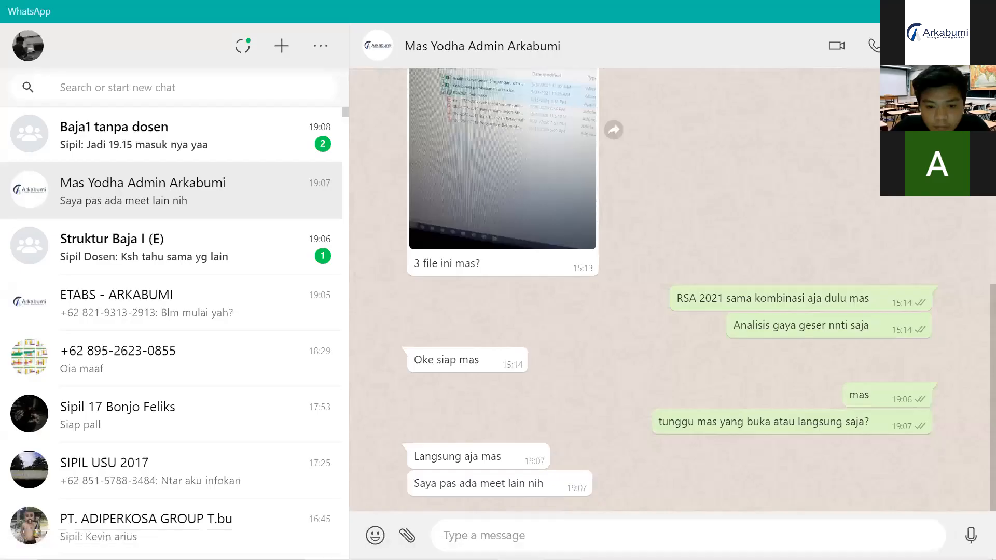
# Step: Close the chat window and switch to the ETABS model Pertemuan 1
pyautogui.hotkey('alt', 'F4')
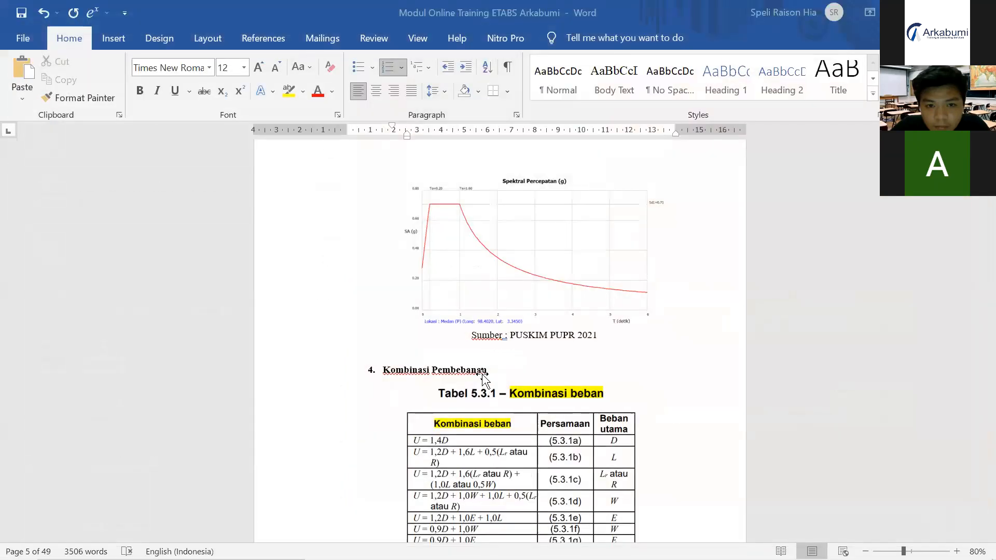
pyautogui.hotkey('alt', 'Tab')
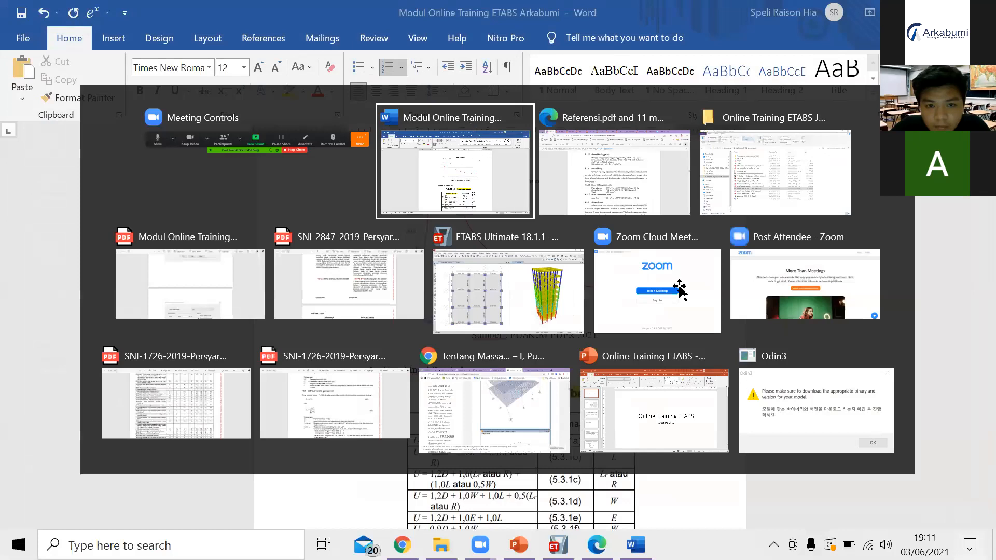
pyautogui.click(545, 290)
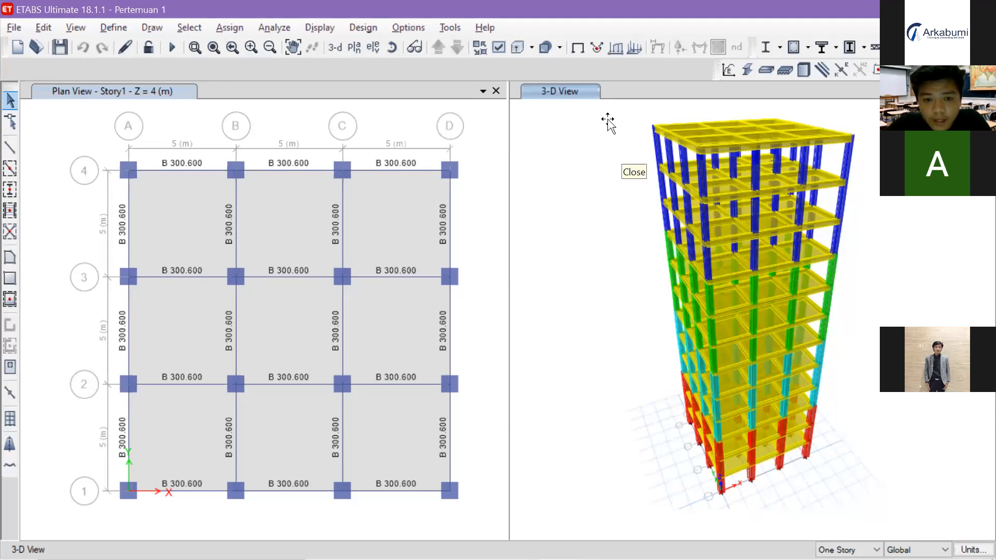
pyautogui.click(125, 48)
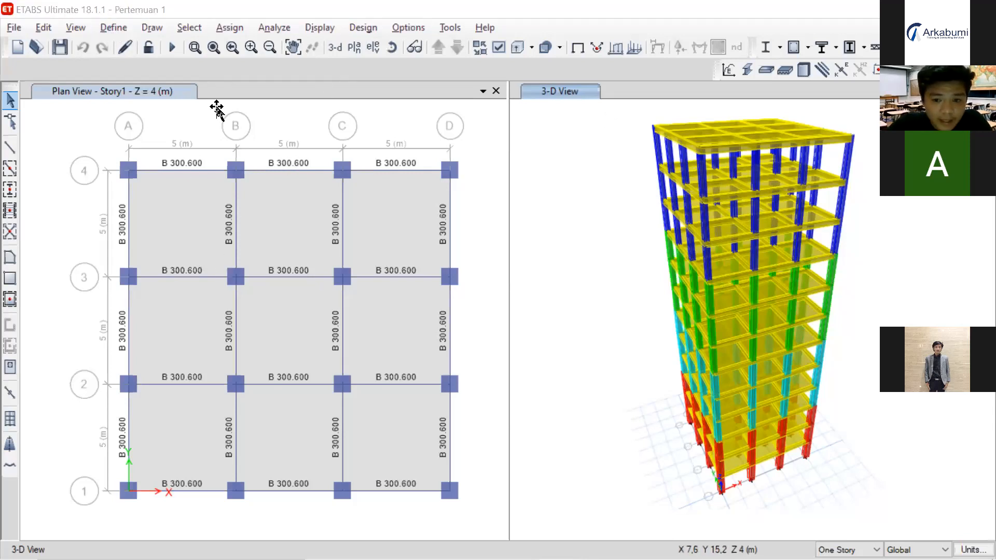
pyautogui.click(125, 46)
# Step: Review the defined materials, going through f'c 30 MPa, BjTS 420A and BjTP 280
pyautogui.click(120, 28)
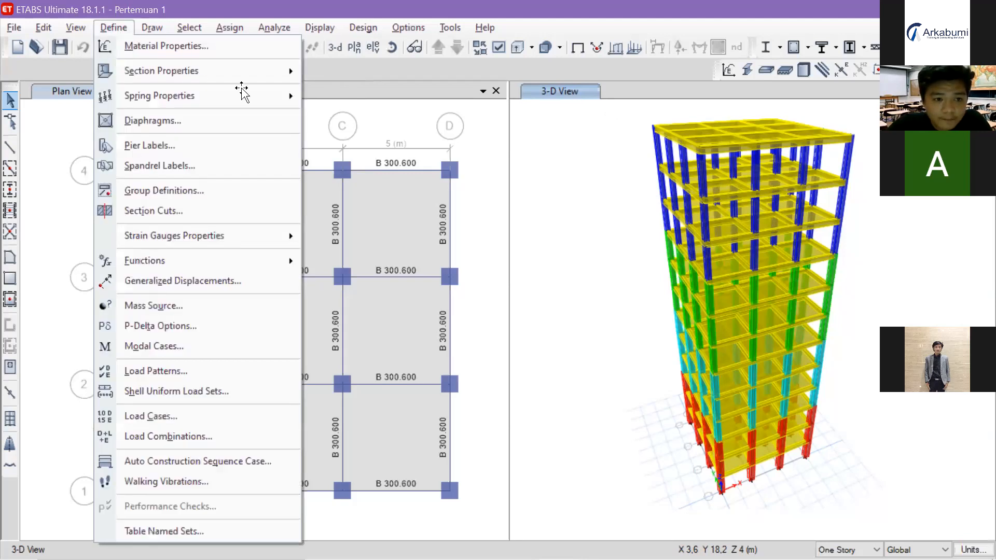
pyautogui.click(207, 47)
pyautogui.click(393, 248)
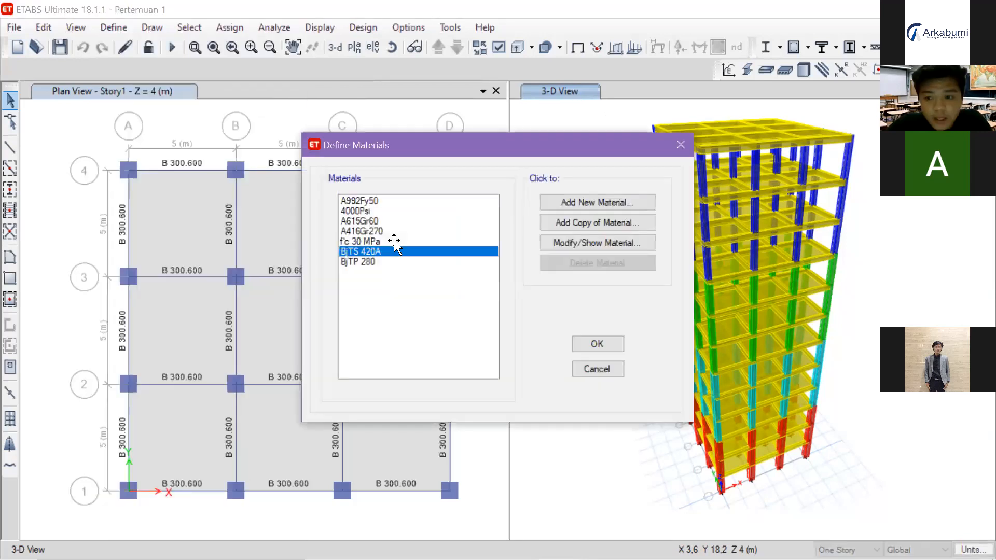
pyautogui.click(394, 242)
pyautogui.click(398, 252)
pyautogui.click(421, 263)
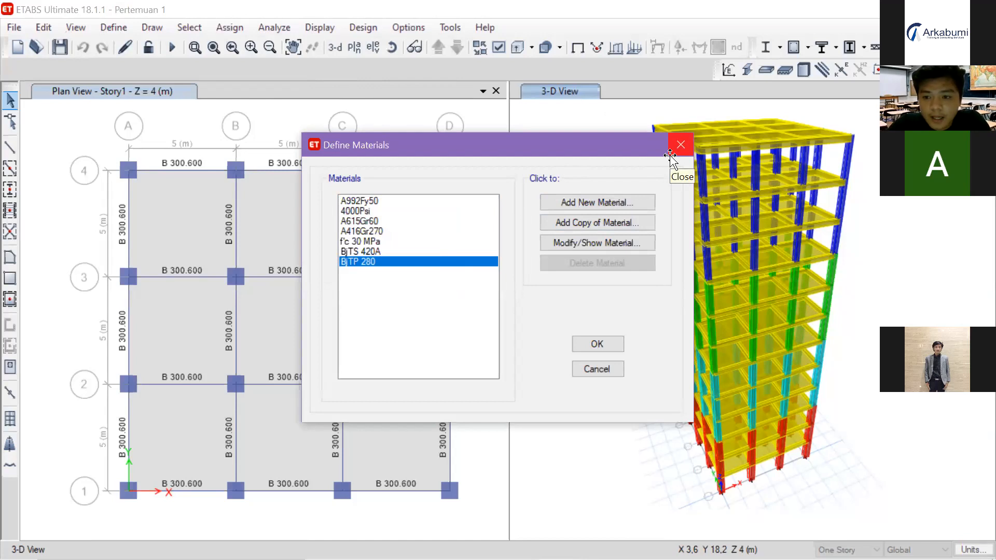
pyautogui.click(413, 253)
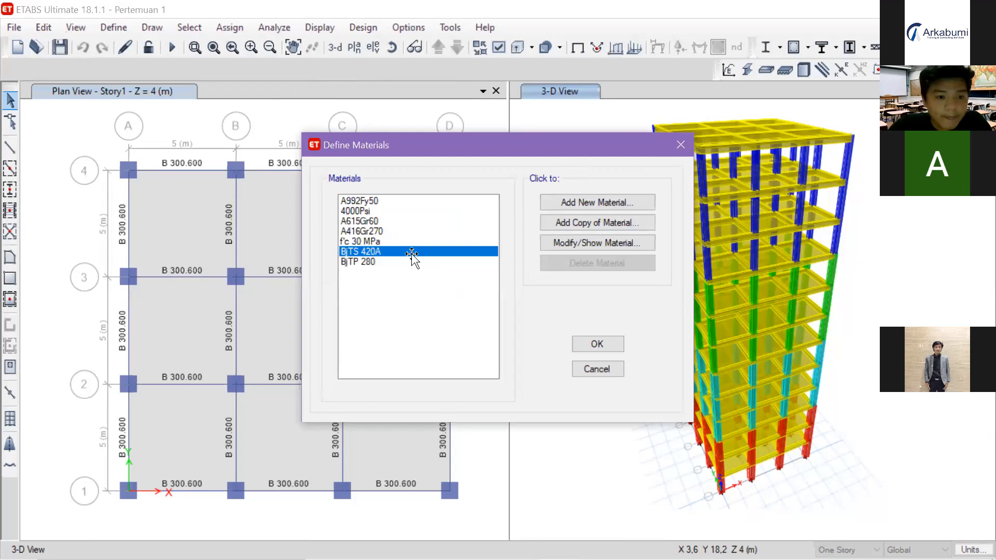
pyautogui.click(444, 262)
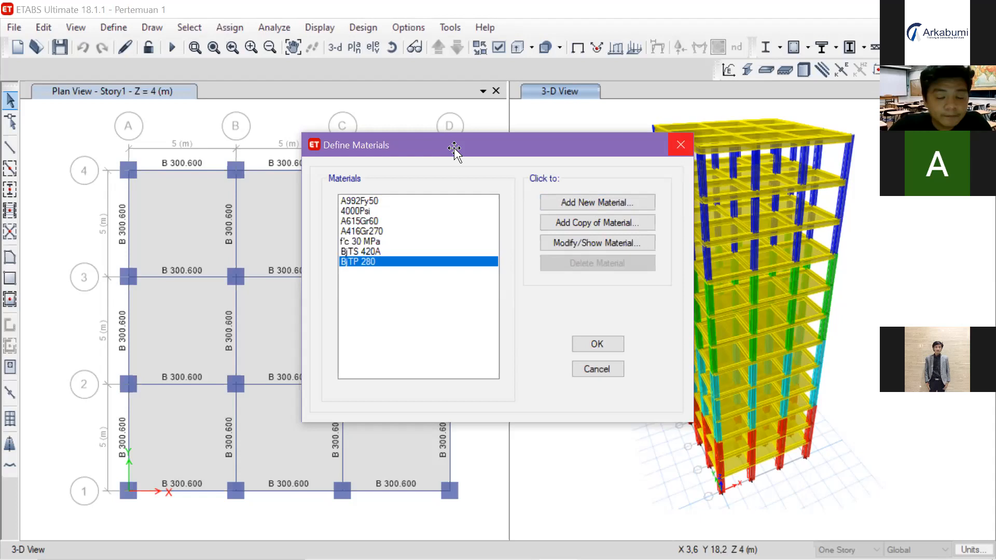
# Step: Review the column frame sections K 600.600 to K 800.800 and check the stiffness modifiers of K 800.800
pyautogui.click(608, 204)
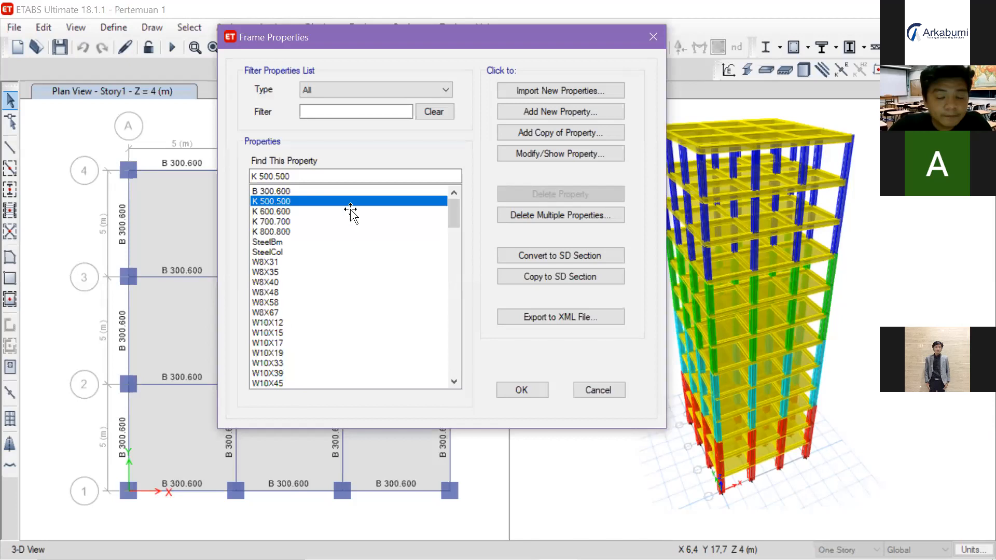
pyautogui.click(350, 210)
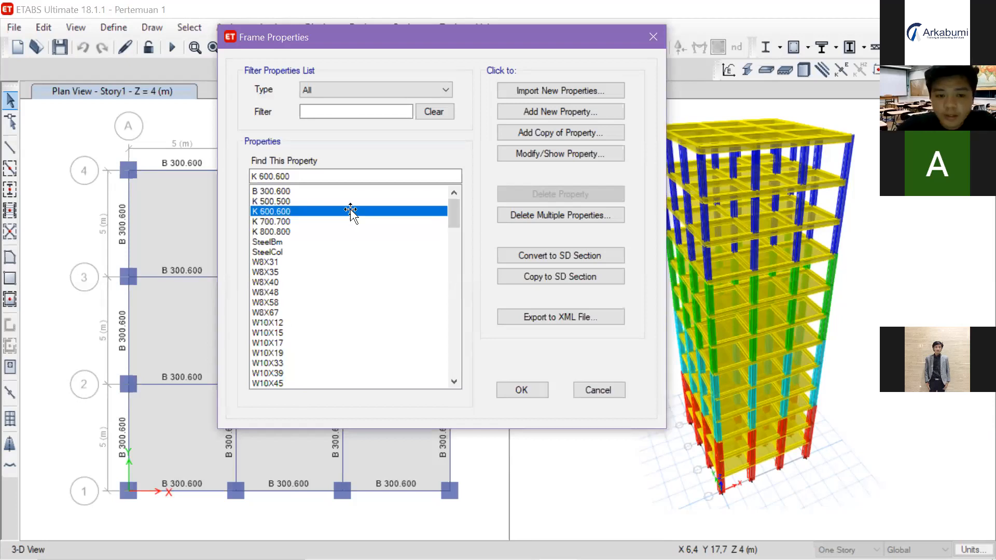
pyautogui.click(345, 221)
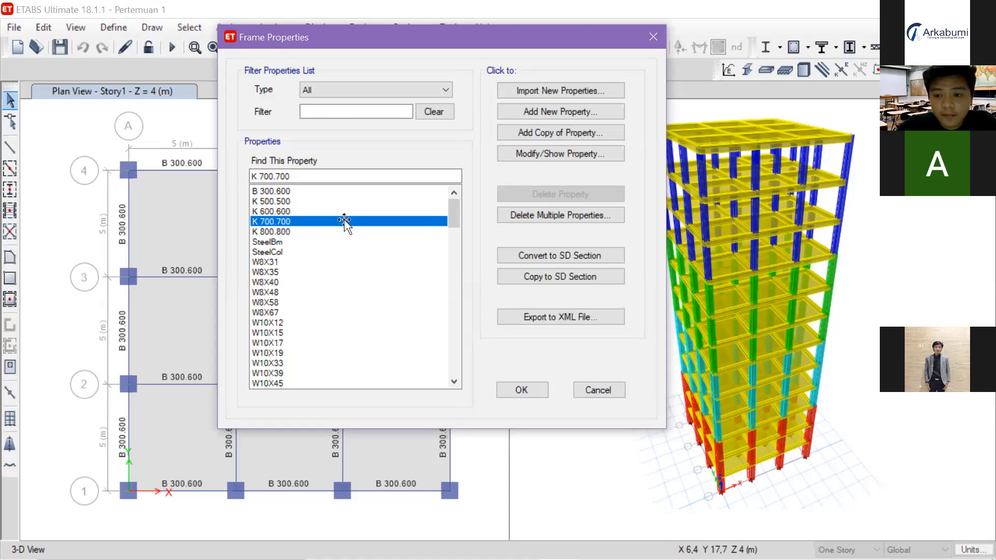
pyautogui.click(331, 231)
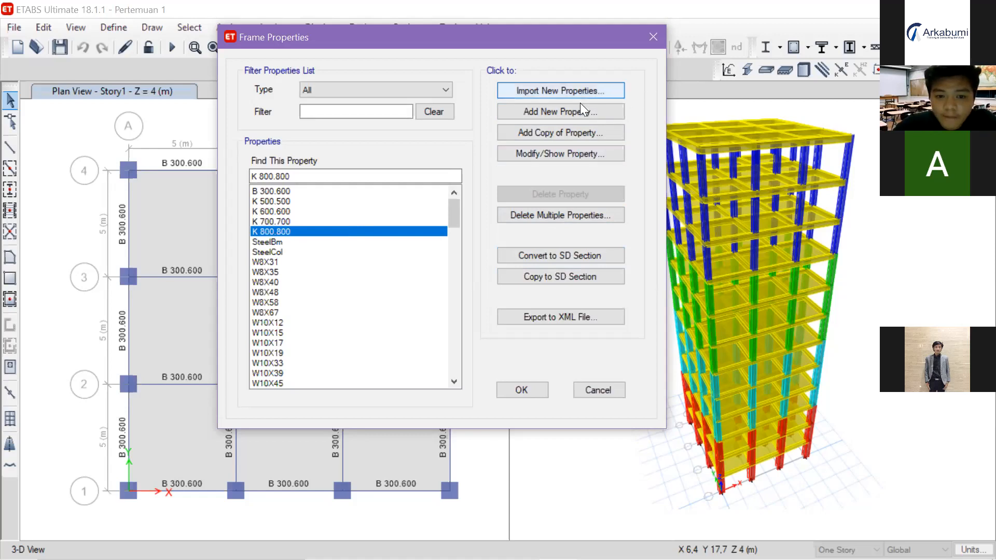
pyautogui.click(671, 158)
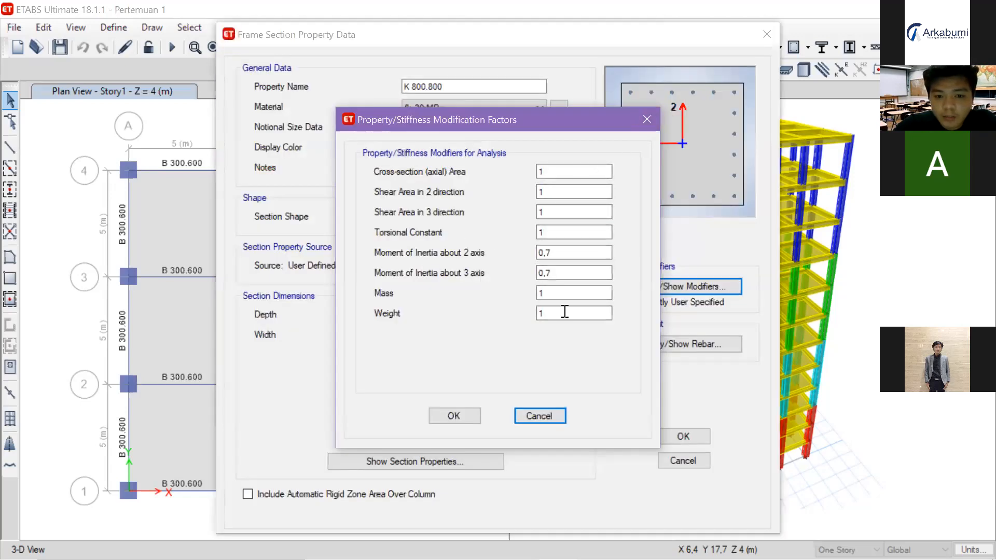
pyautogui.click(446, 415)
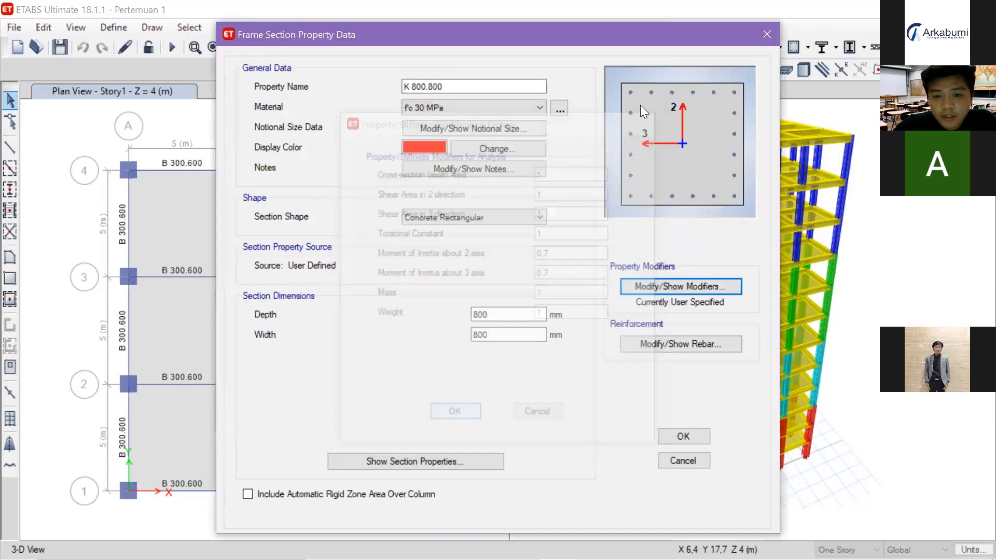
# Step: Check the longitudinal and confinement bar materials in the reinforcement data of column section K 800.800
pyautogui.click(640, 104)
pyautogui.click(640, 105)
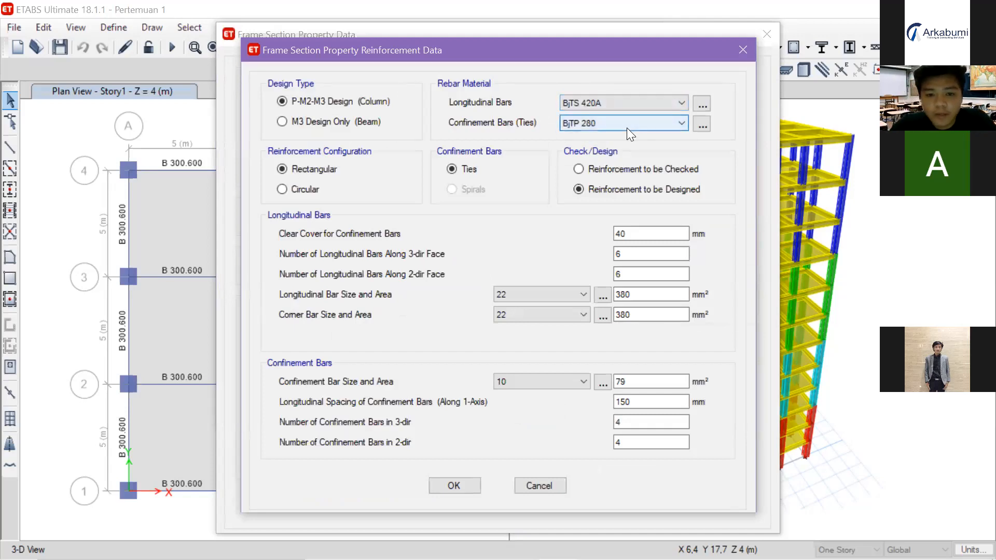
pyautogui.click(643, 104)
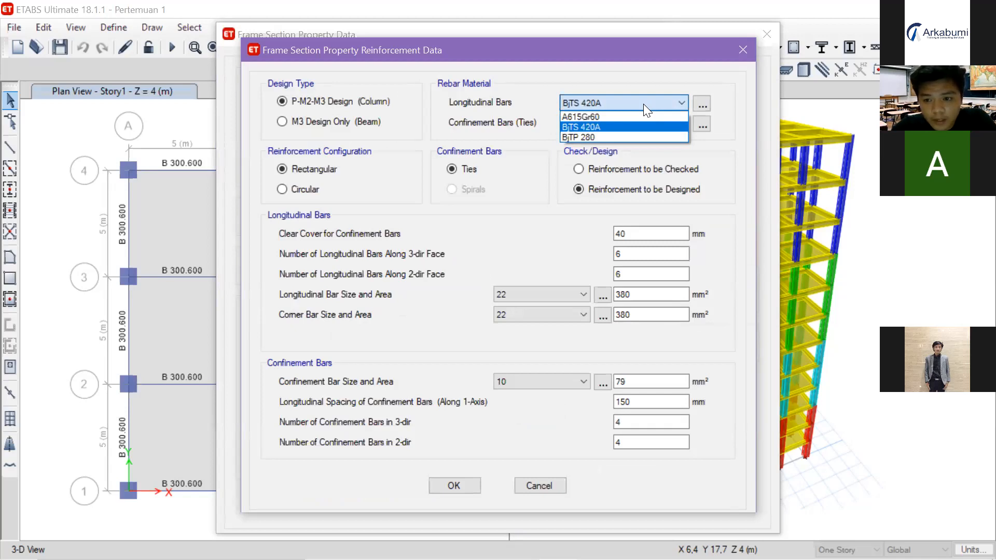
pyautogui.click(643, 104)
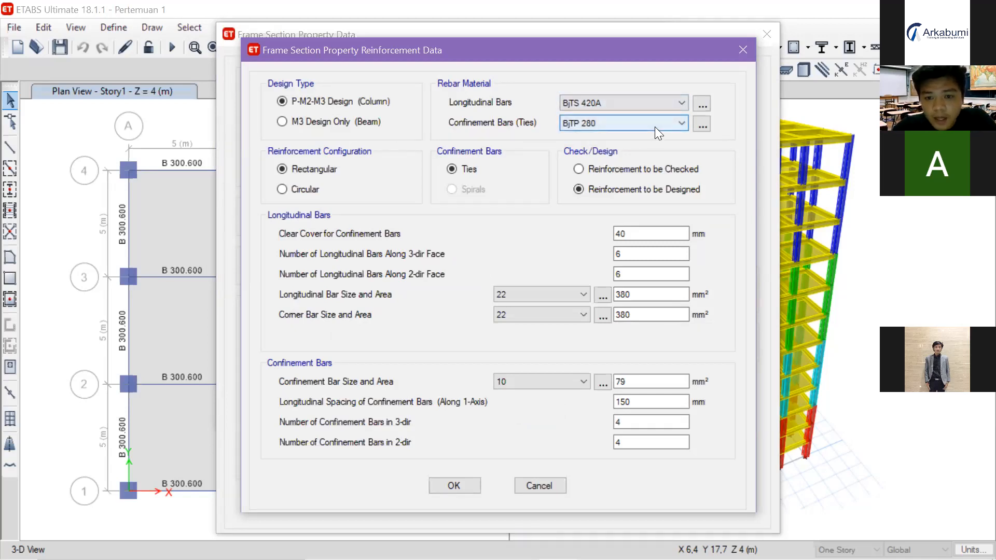
pyautogui.click(655, 127)
pyautogui.click(654, 127)
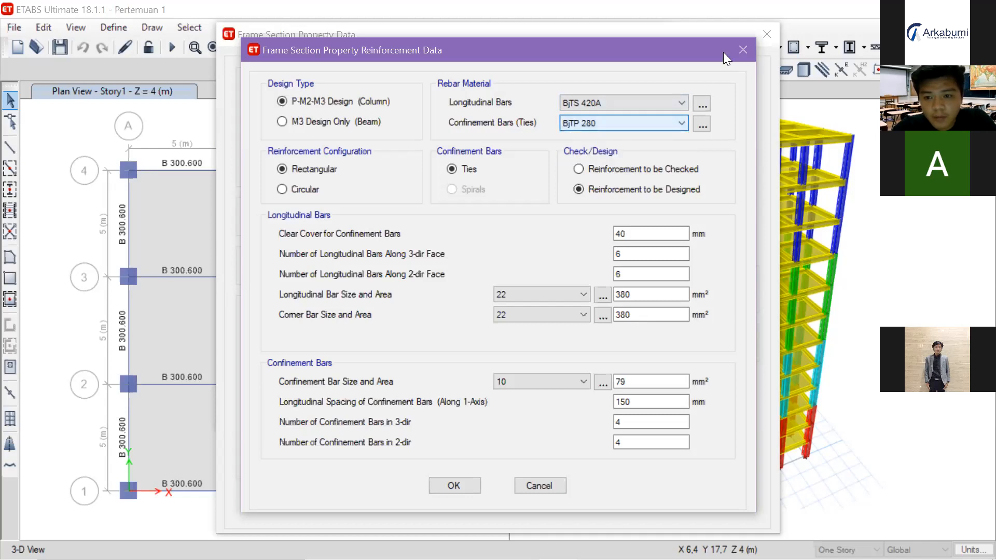
pyautogui.click(738, 48)
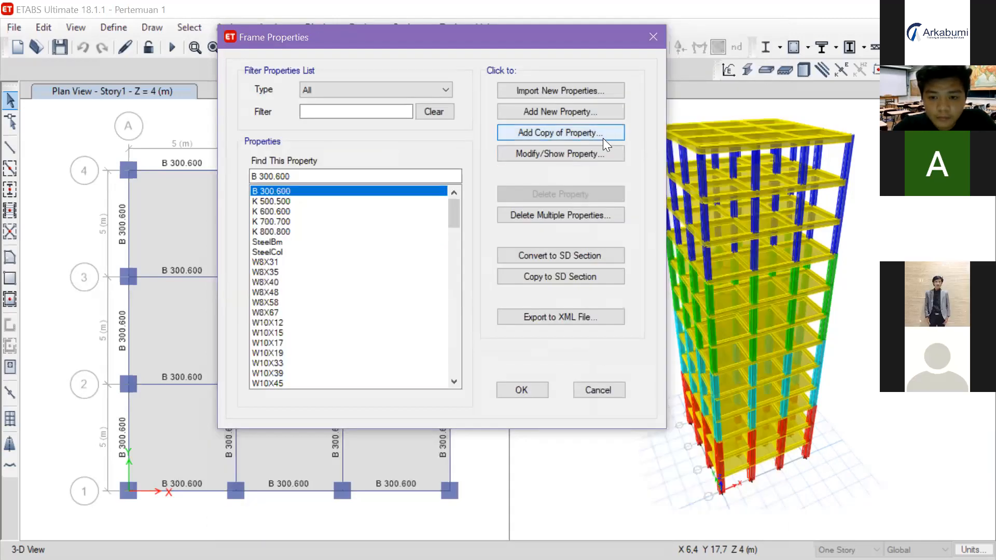
# Step: Check the section data and stiffness modification factors of beam section B 300.600
pyautogui.click(602, 138)
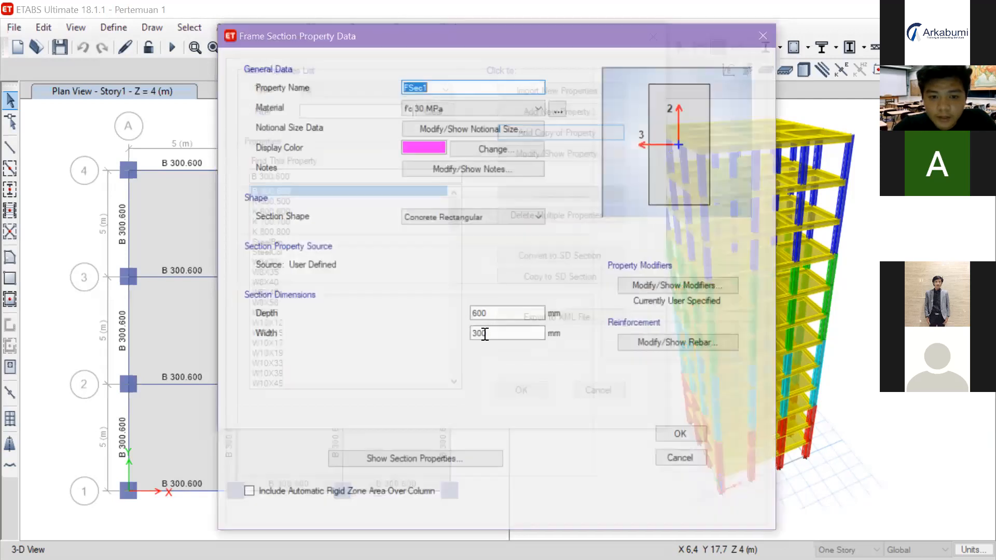
pyautogui.click(771, 33)
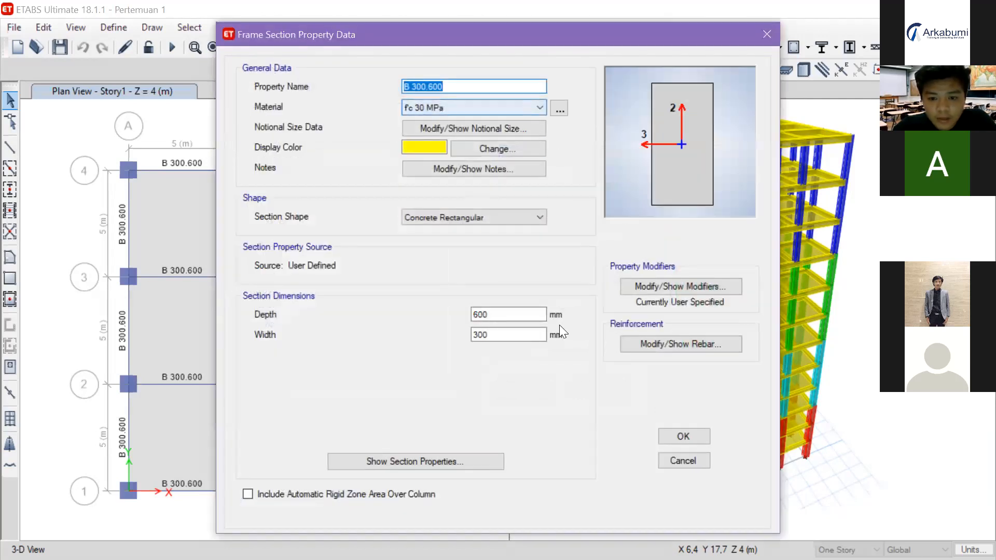
pyautogui.click(709, 293)
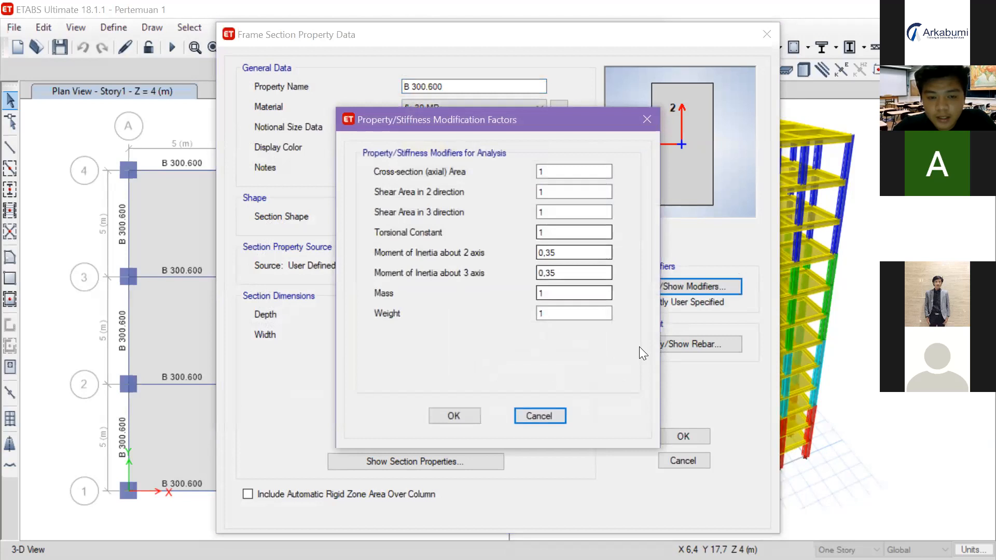
pyautogui.click(646, 120)
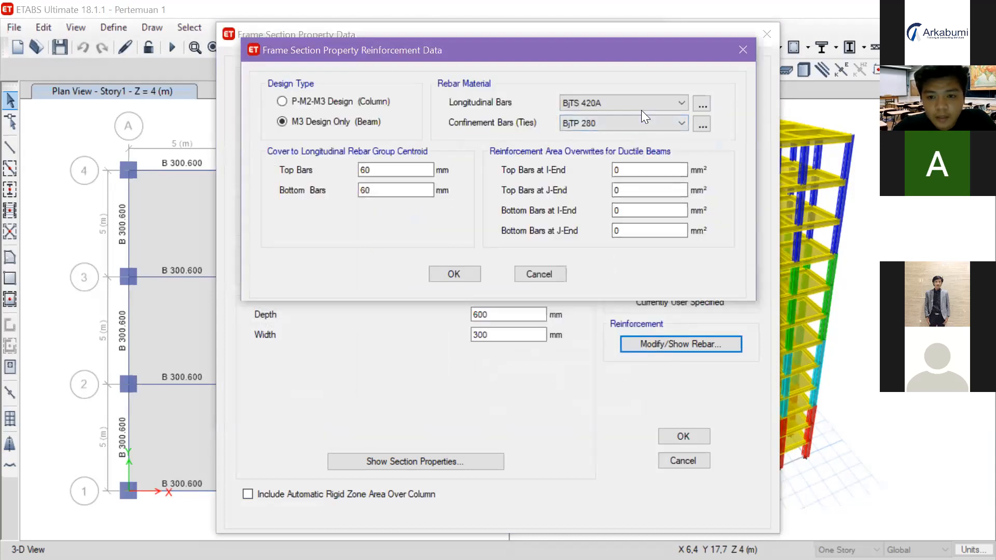
# Step: Check the rebar material choices in the reinforcement data of beam B 300.600 and close the frame section definitions
pyautogui.click(646, 103)
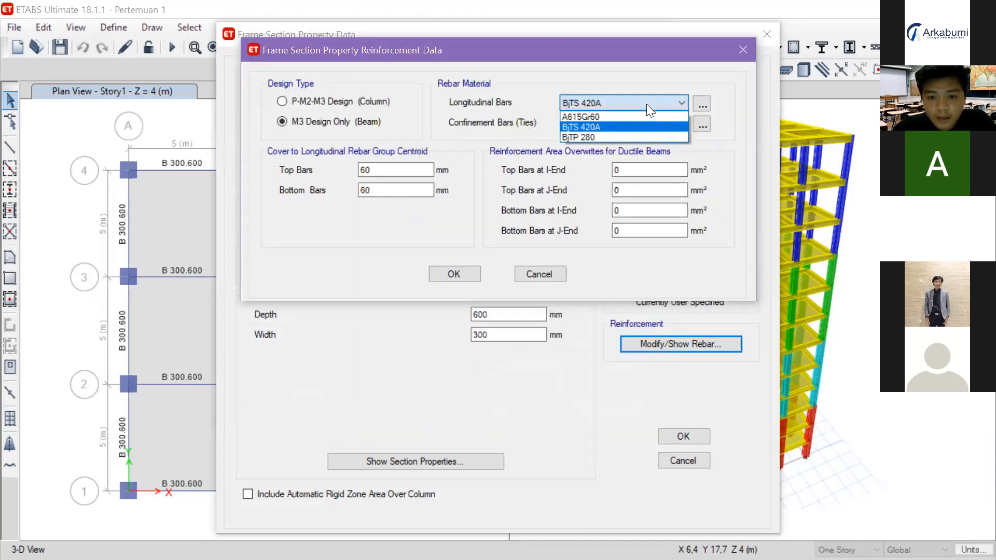
pyautogui.click(646, 104)
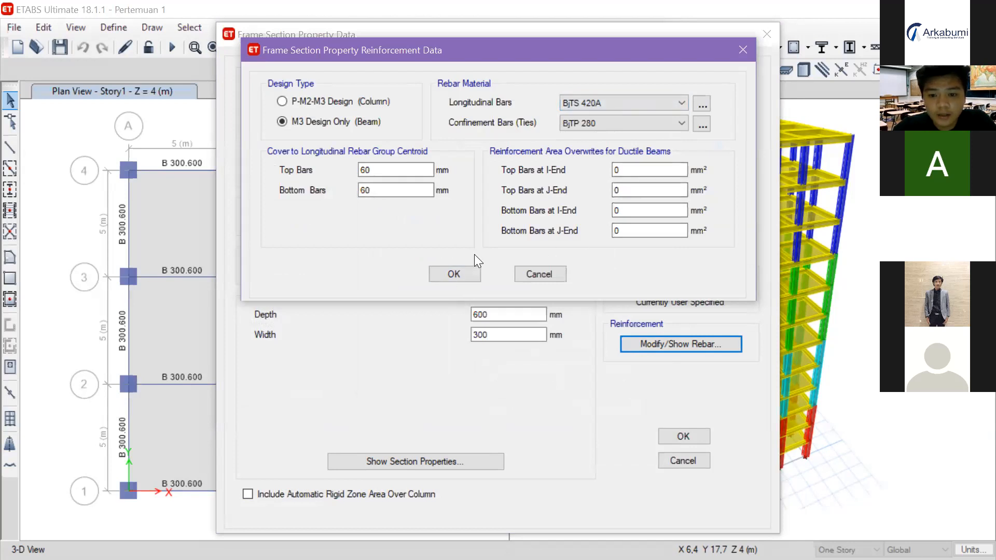
pyautogui.click(459, 271)
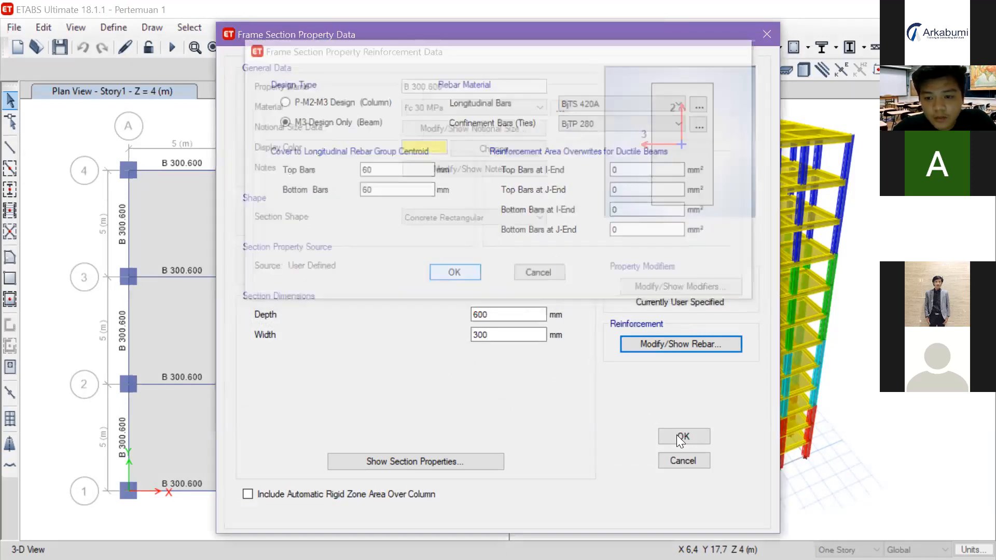
pyautogui.click(676, 433)
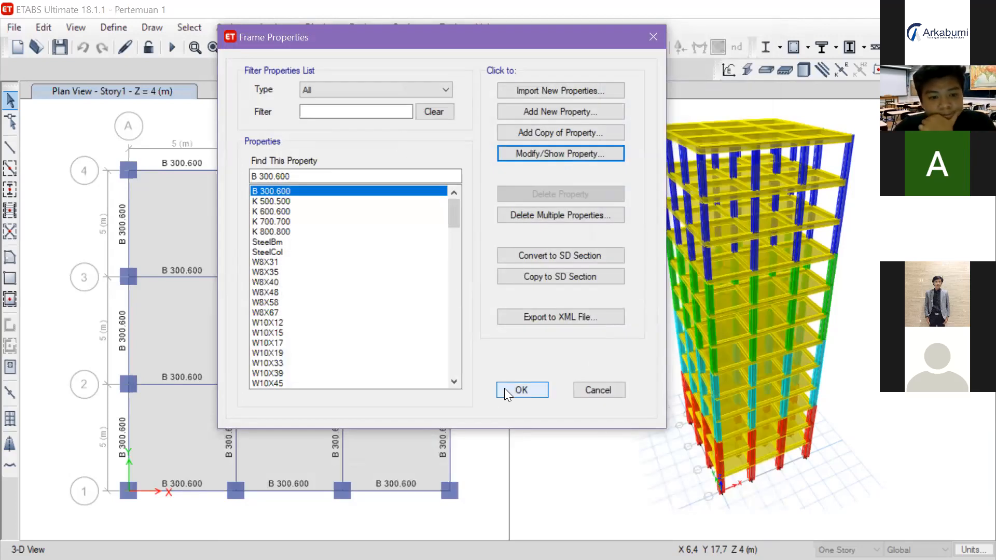
pyautogui.click(539, 395)
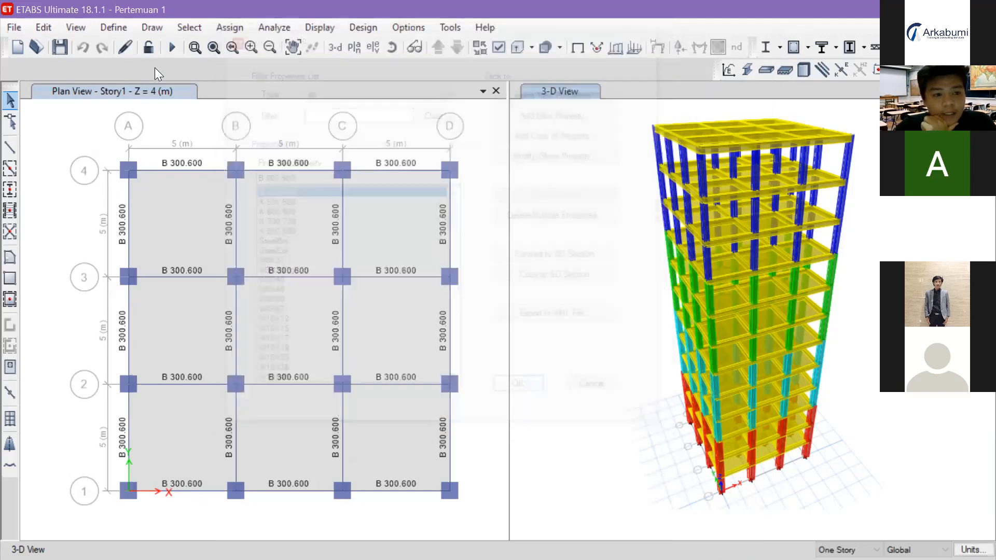
# Step: Check the material choices and thickness of slab property Pelat arka, and close the slab property definitions
pyautogui.click(113, 27)
pyautogui.moveTo(208, 71)
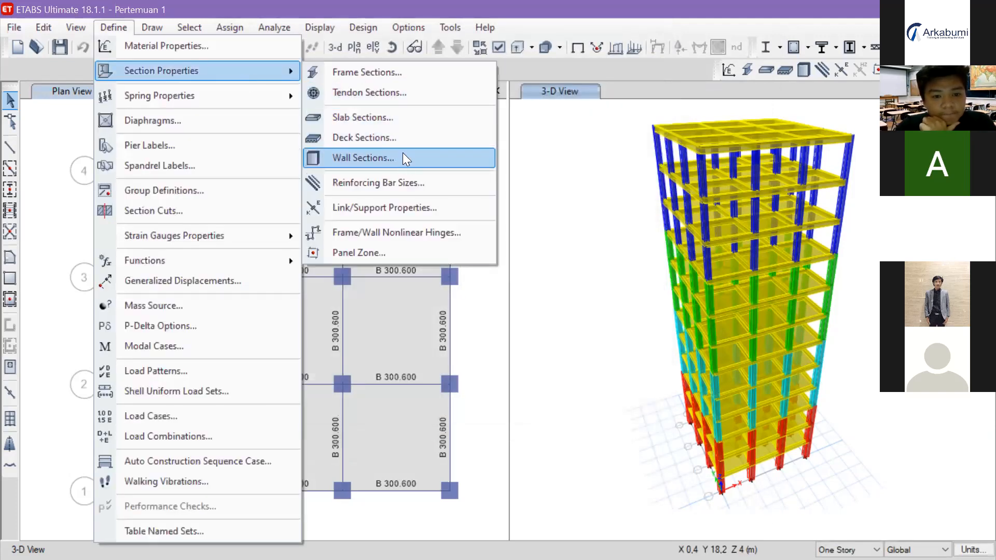
pyautogui.click(400, 122)
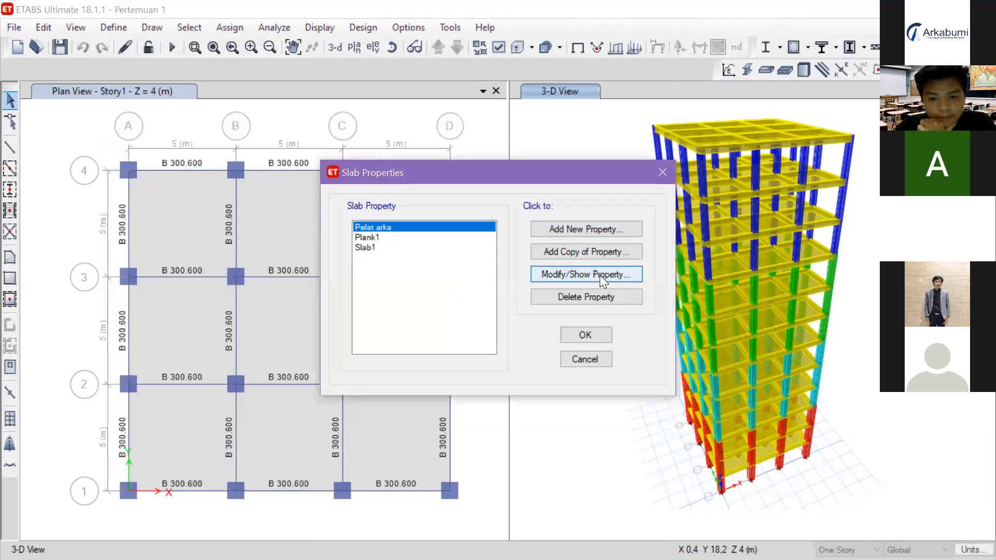
pyautogui.click(600, 275)
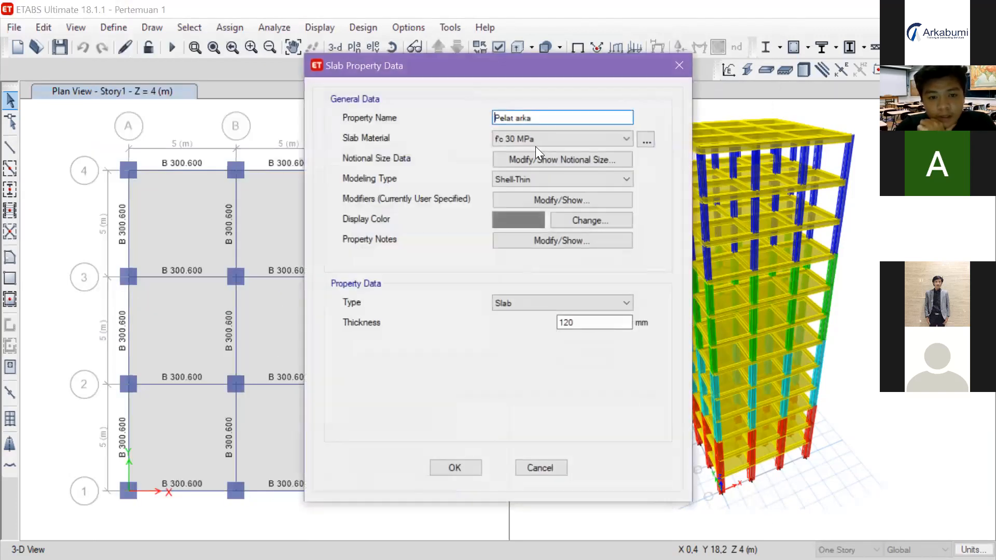
pyautogui.click(537, 144)
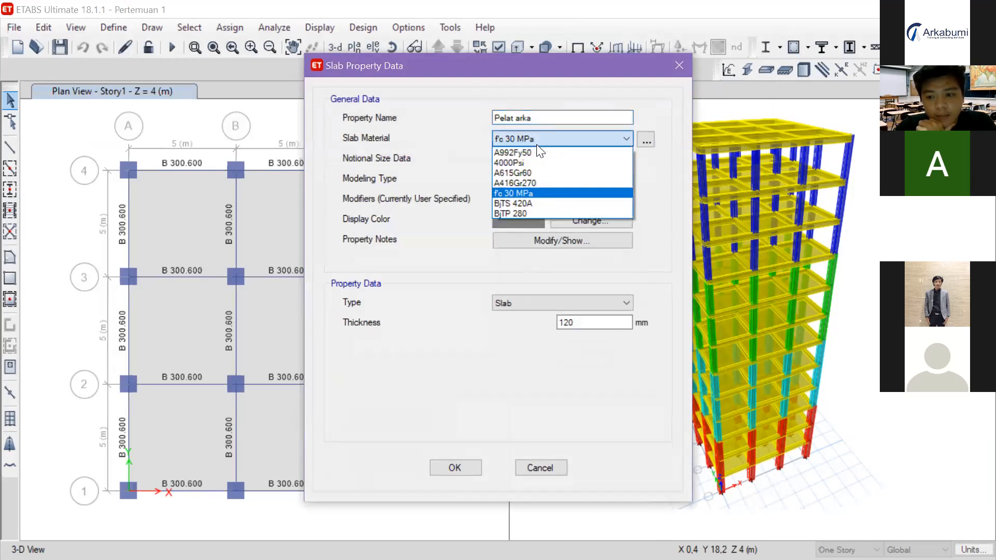
pyautogui.click(536, 144)
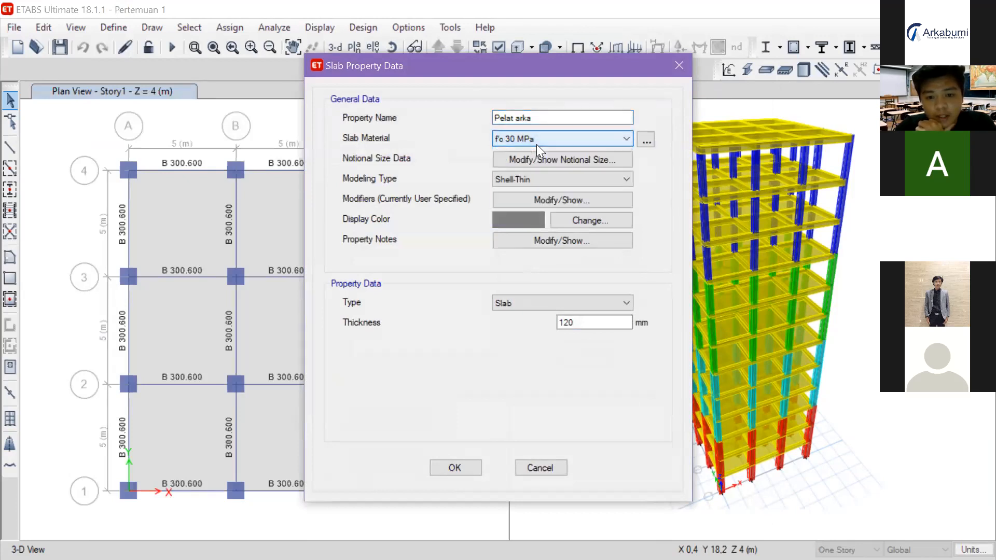
pyautogui.click(595, 324)
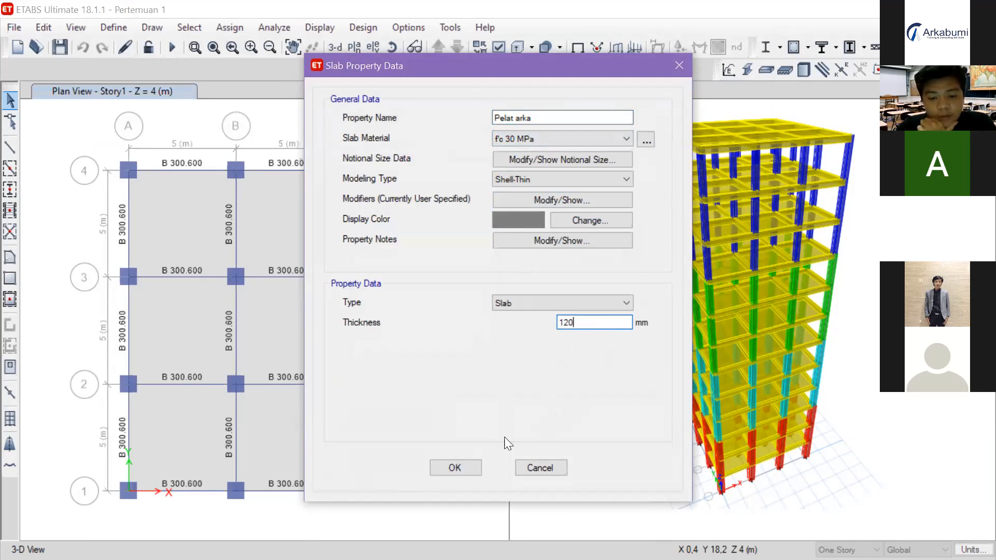
pyautogui.click(471, 465)
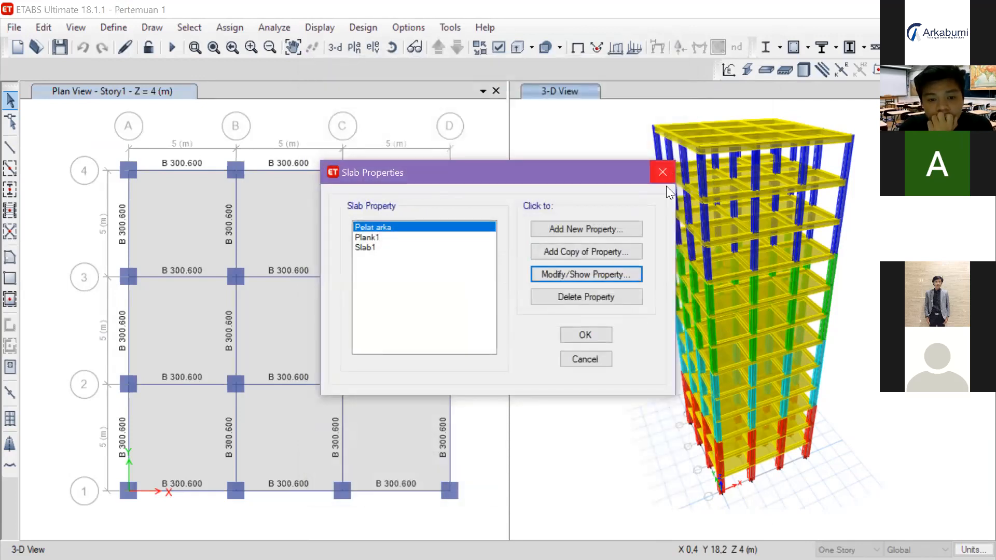
pyautogui.click(595, 339)
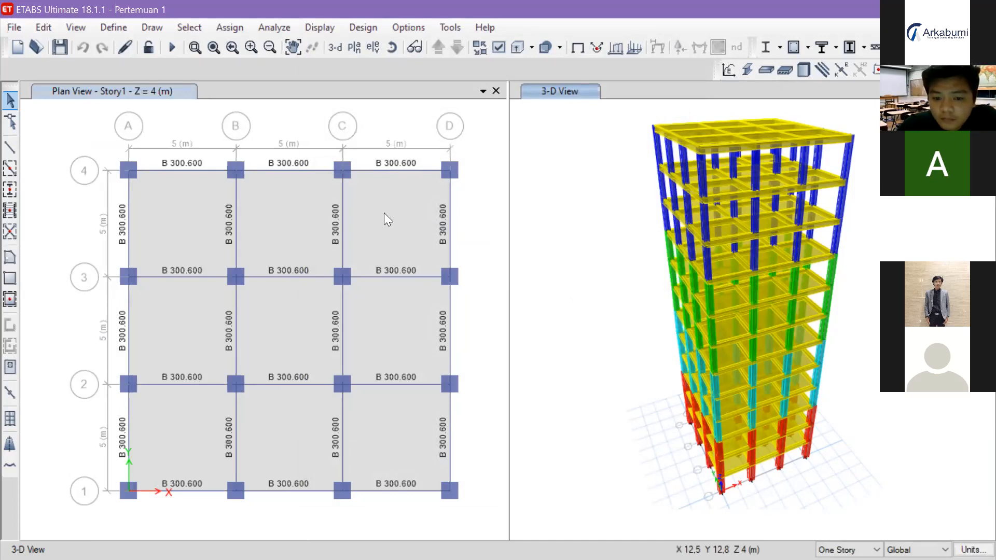
# Step: Step the plan view down to Base and up floor by floor to Story5 to review the framing layout
pyautogui.click(339, 88)
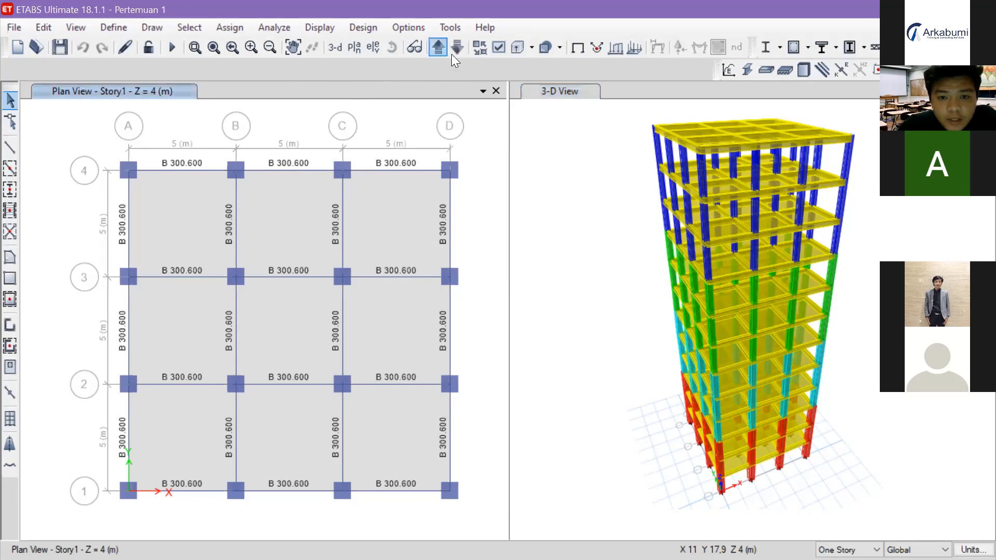
pyautogui.click(451, 52)
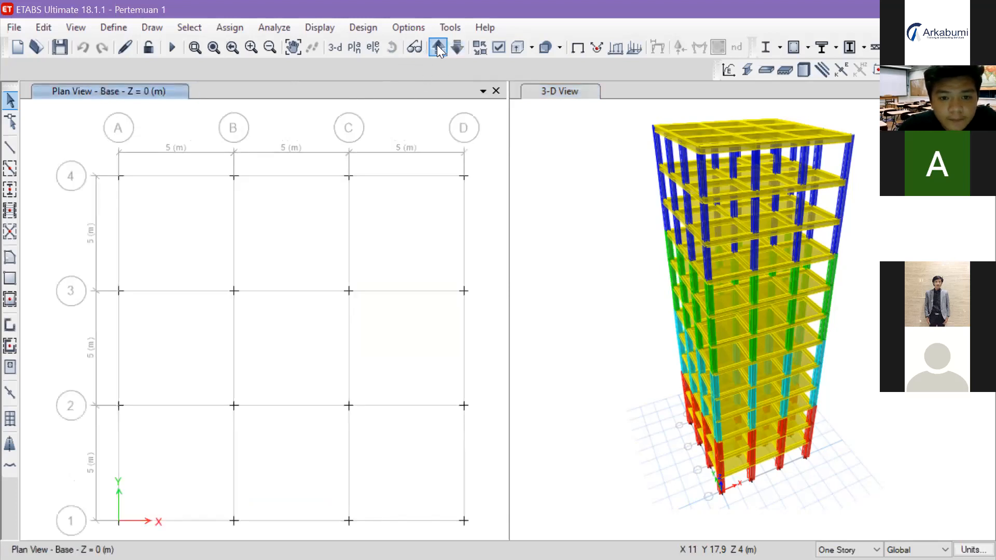
pyautogui.click(437, 46)
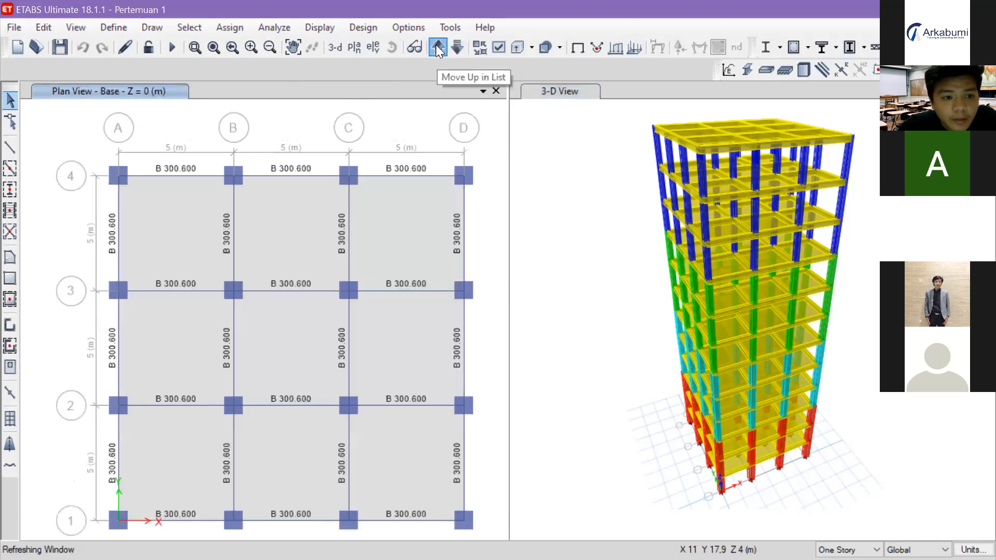
pyautogui.click(437, 48)
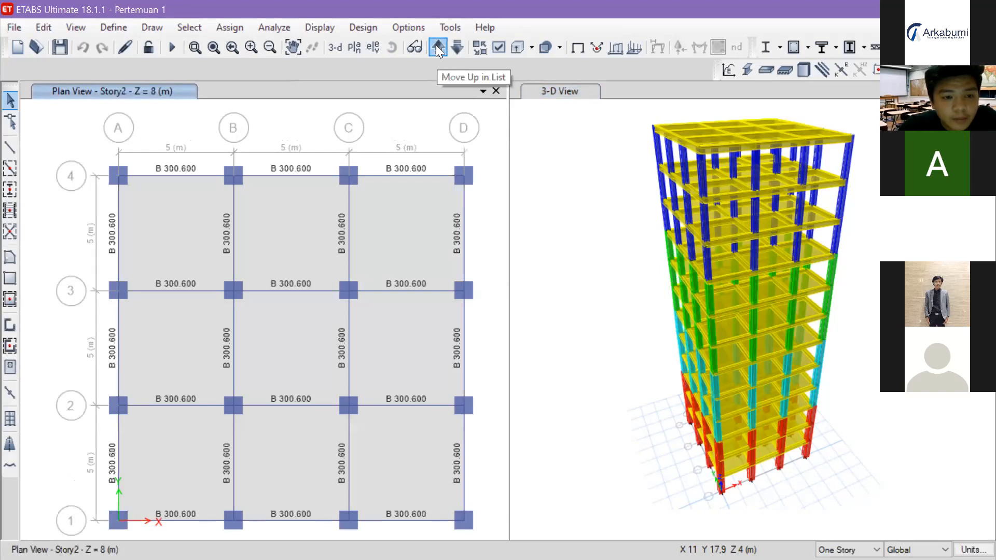
pyautogui.click(437, 48)
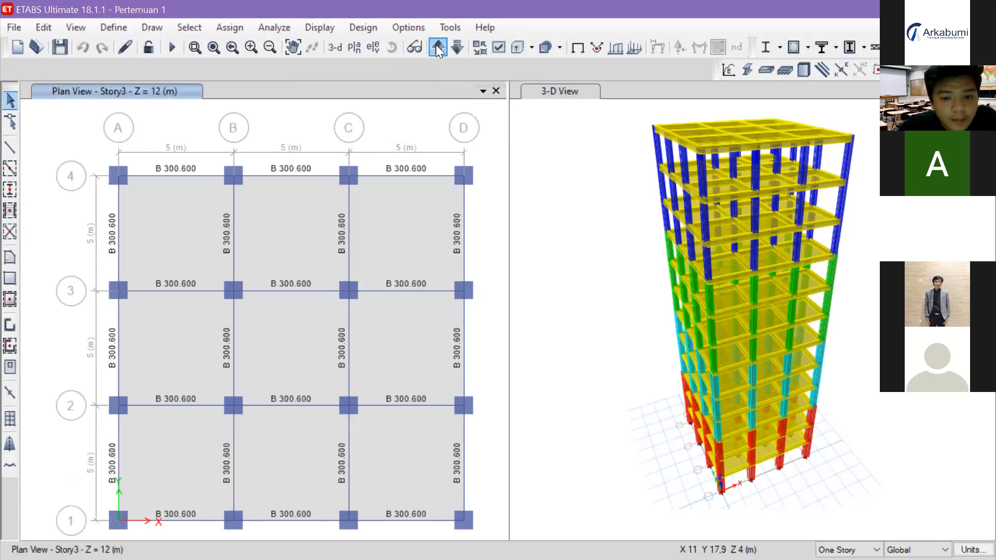
pyautogui.click(437, 49)
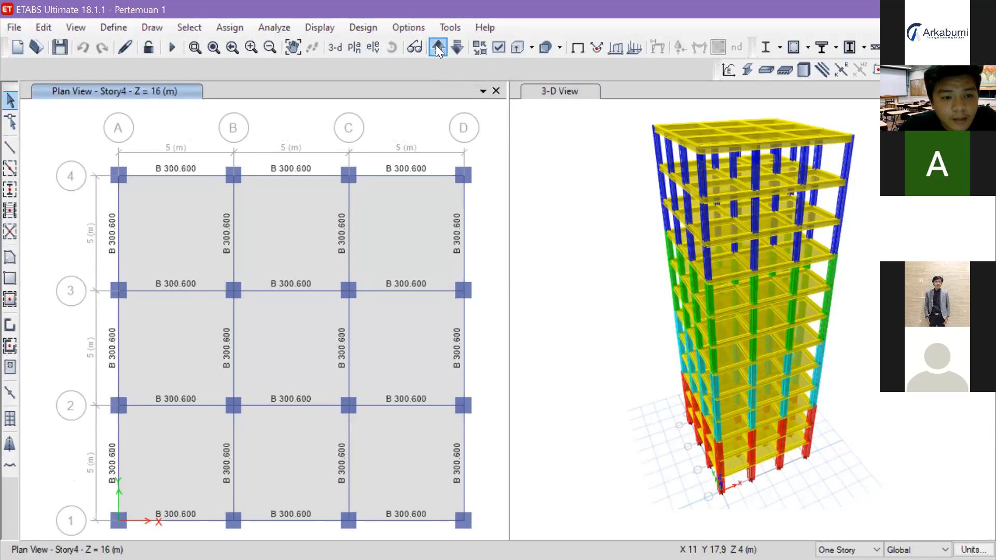
pyautogui.click(437, 48)
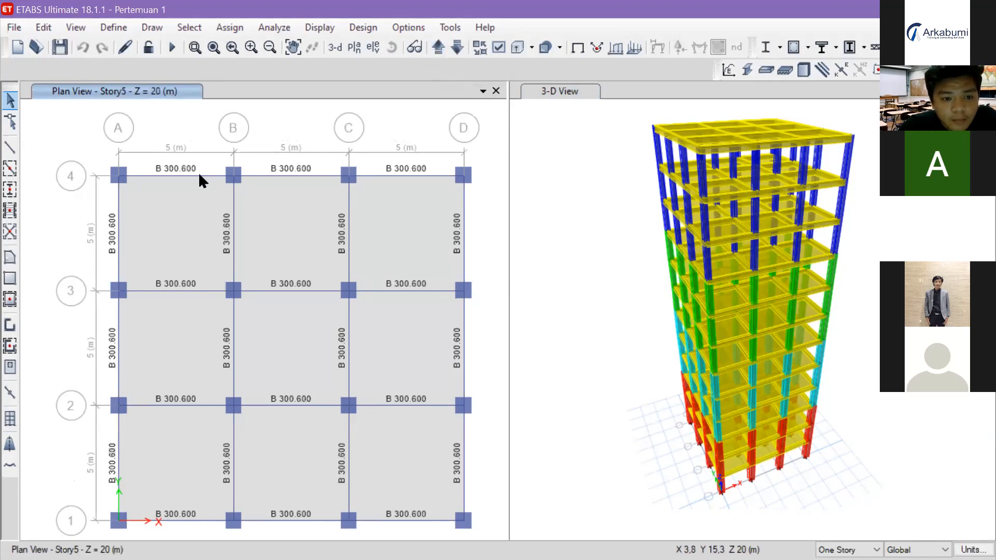
# Step: Browse the plan view through the upper floors to Story12 and return it to Story1
pyautogui.click(499, 48)
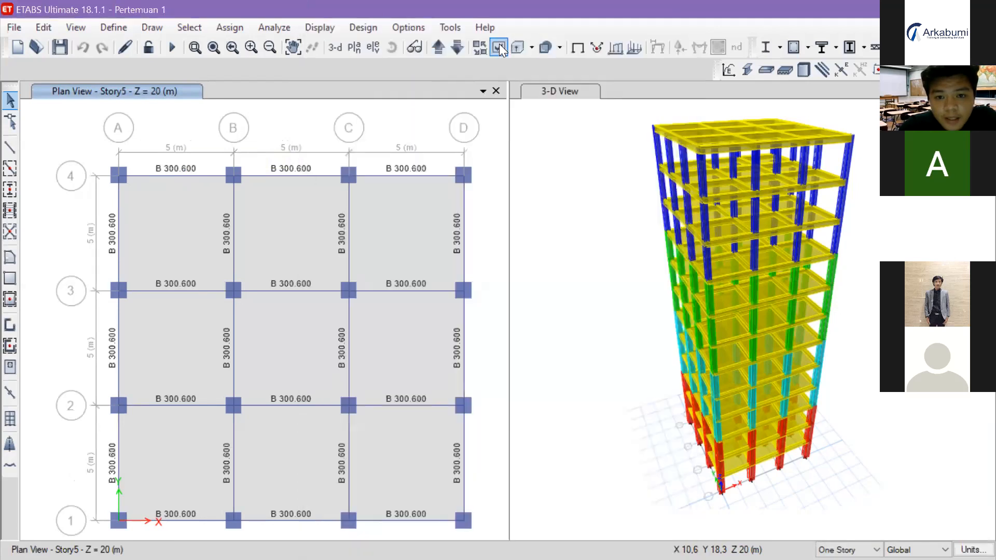
pyautogui.click(499, 44)
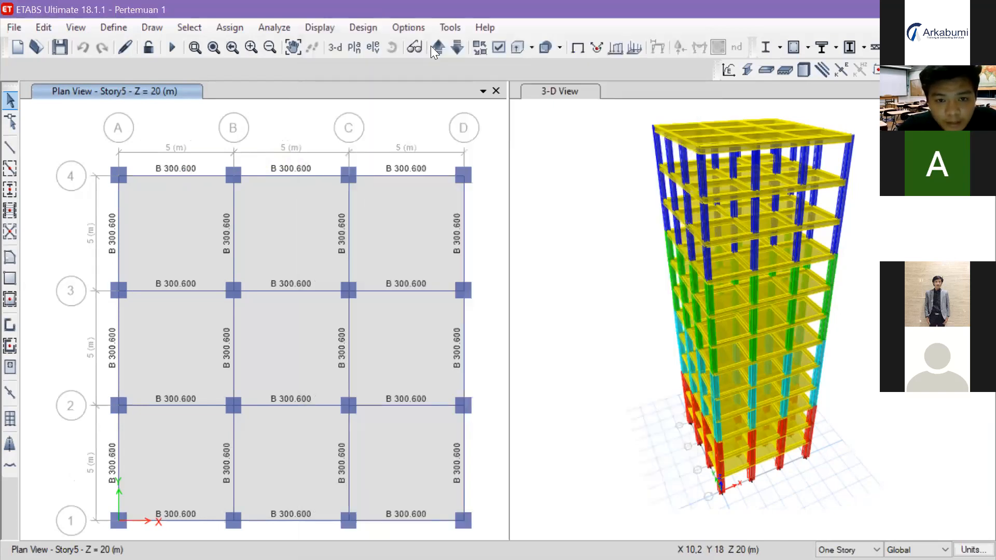
pyautogui.click(431, 47)
pyautogui.click(431, 47)
pyautogui.click(431, 46)
pyautogui.click(431, 46)
pyautogui.click(431, 47)
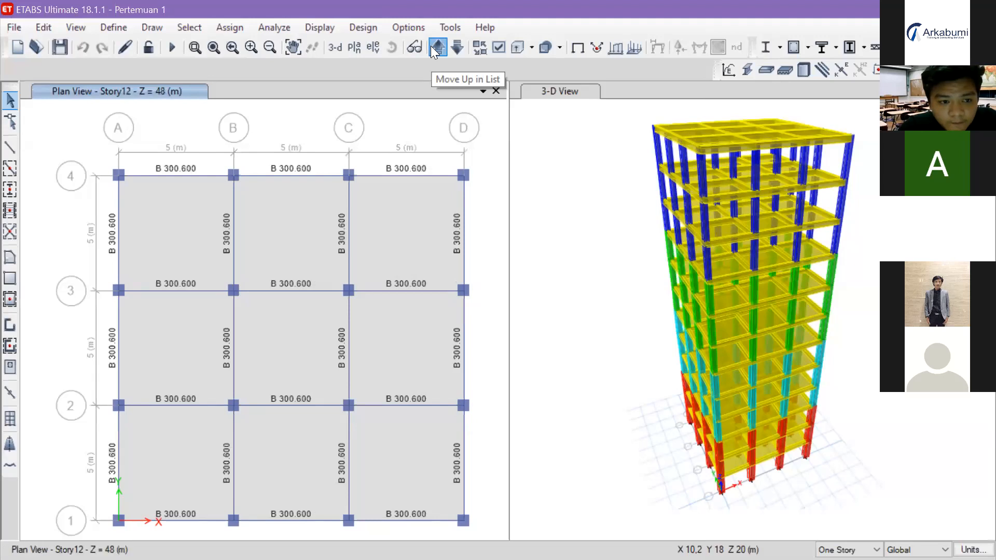
pyautogui.click(431, 46)
pyautogui.click(442, 50)
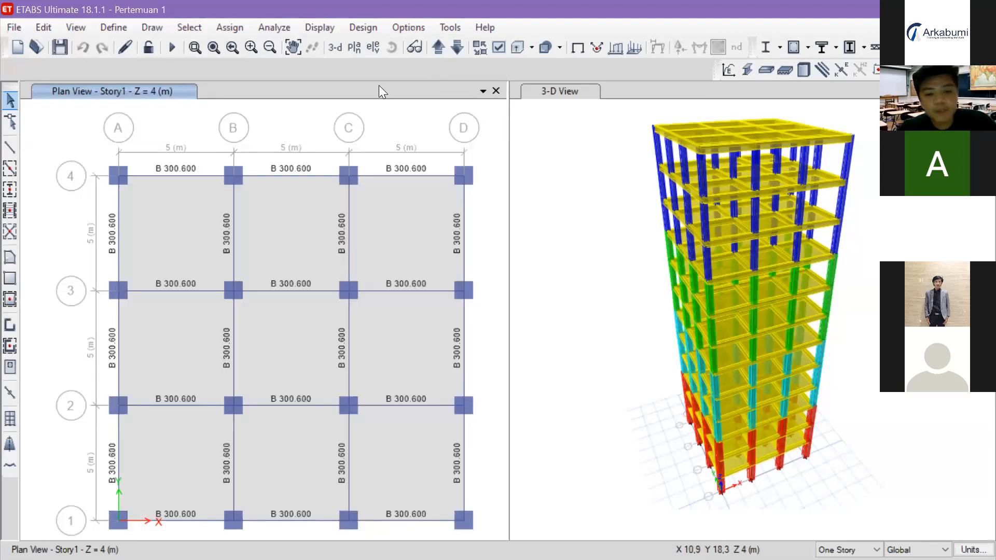
# Step: Replace the plan view with the elevation at grid line A and examine the column sections from Base to Story6
pyautogui.click(378, 48)
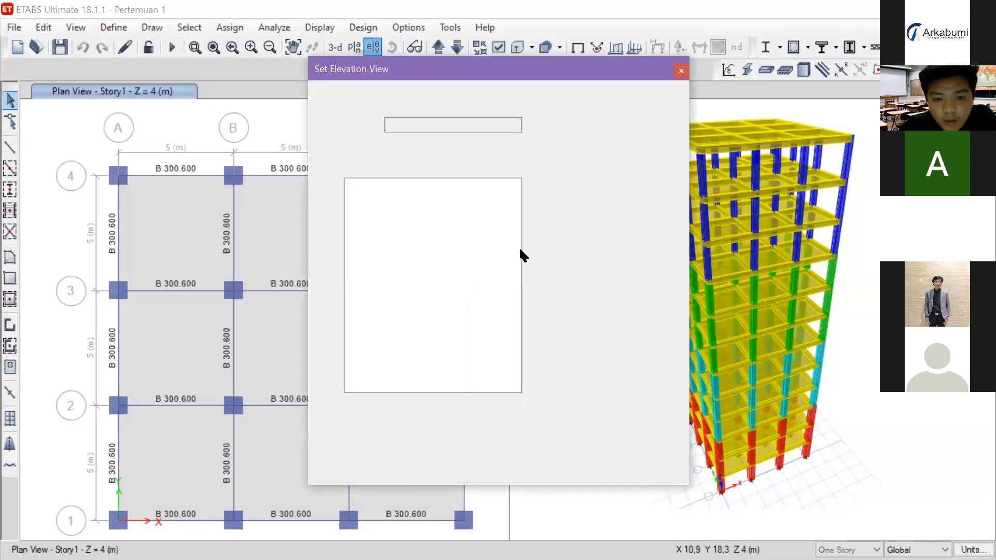
pyautogui.click(568, 462)
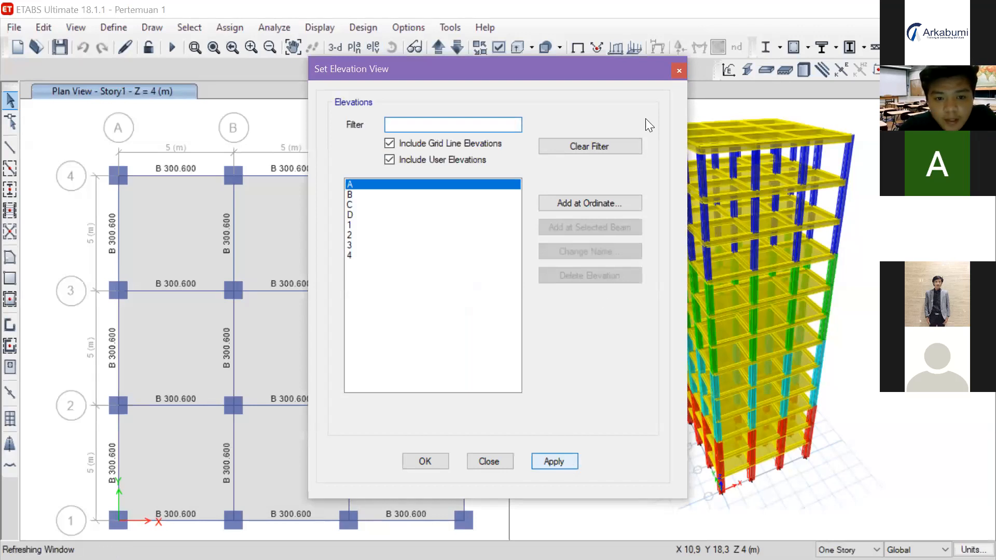
pyautogui.click(679, 70)
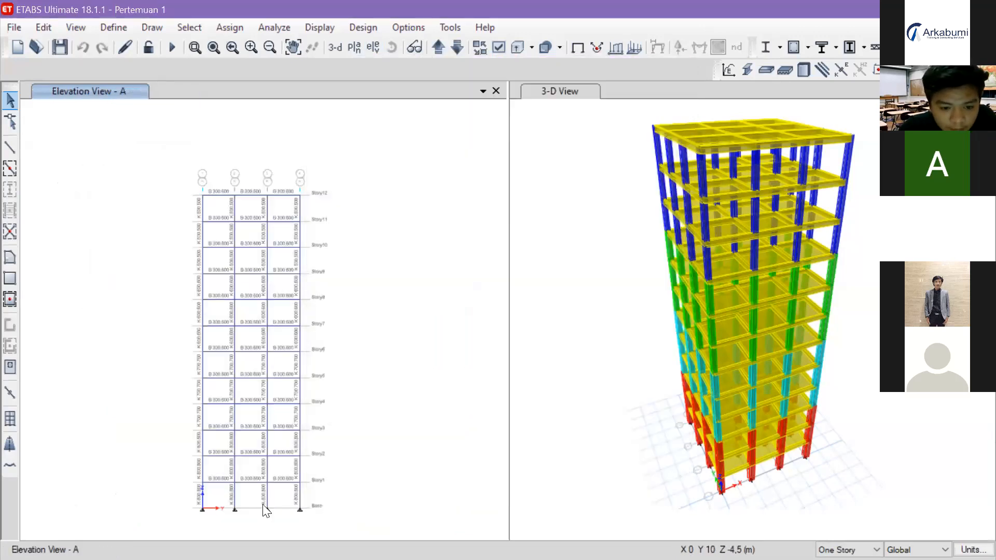
pyautogui.scroll(3, 267, 506)
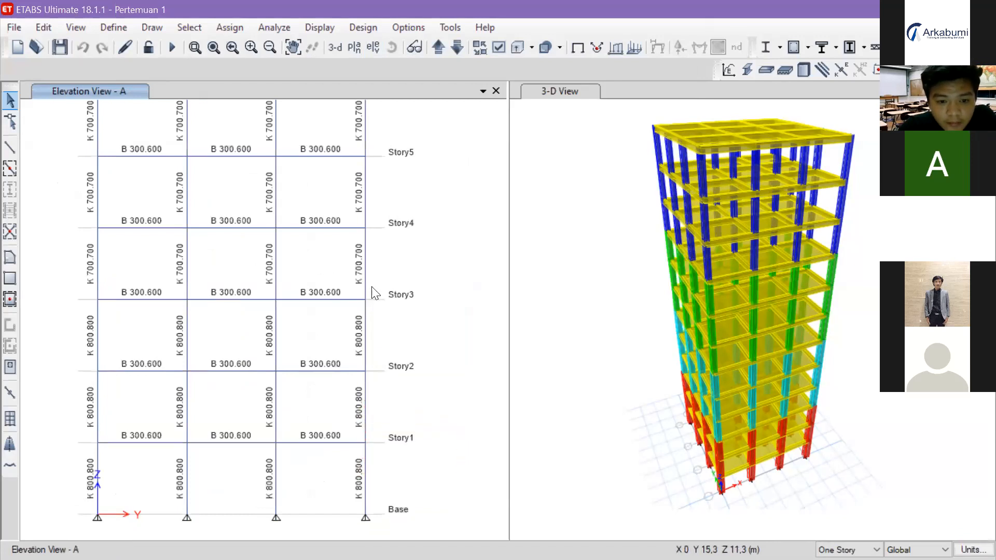
pyautogui.moveTo(362, 367); pyautogui.dragTo(361, 423, button='middle')
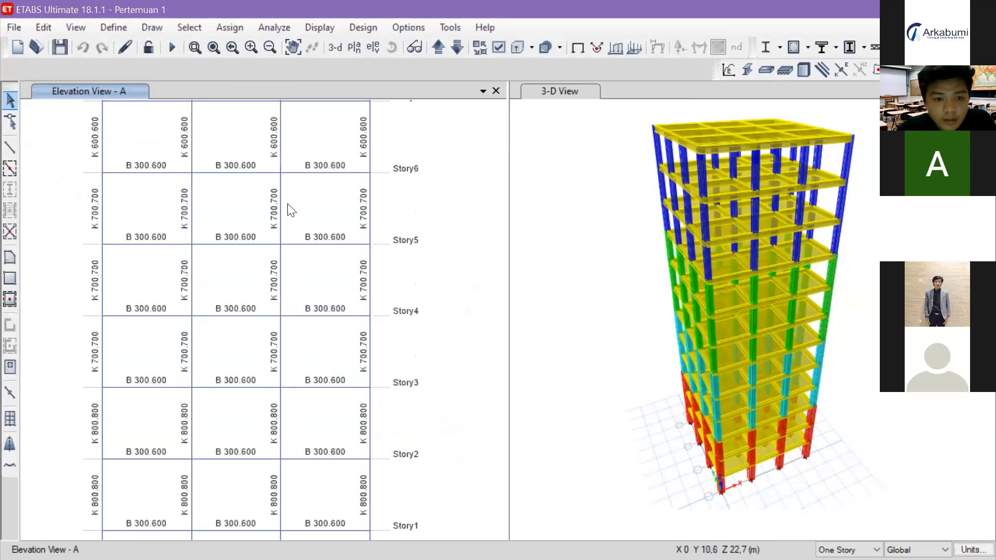
pyautogui.scroll(-5, 309, 337)
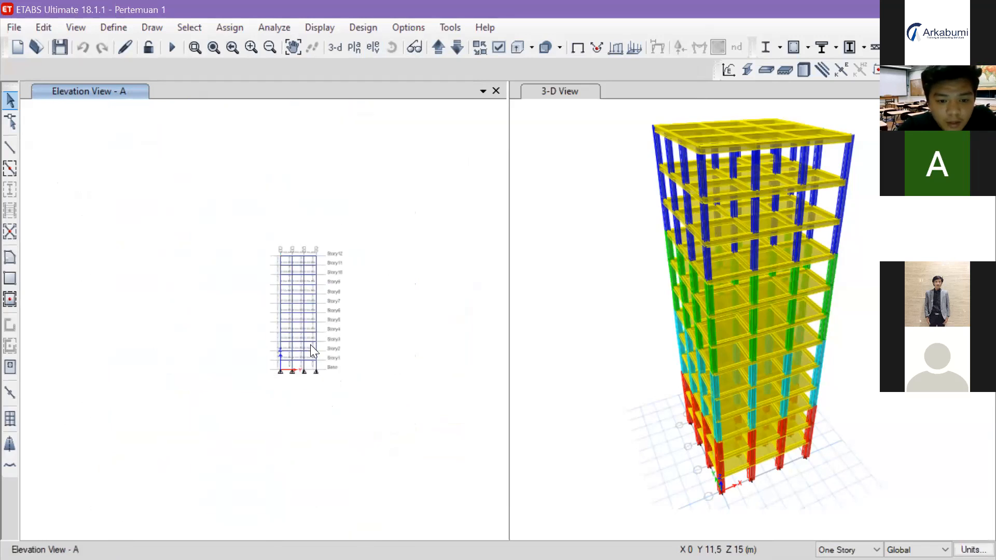
# Step: Inspect the assignments and loads of the Story2 beam in the last bay of elevation A
pyautogui.scroll(3, 310, 344)
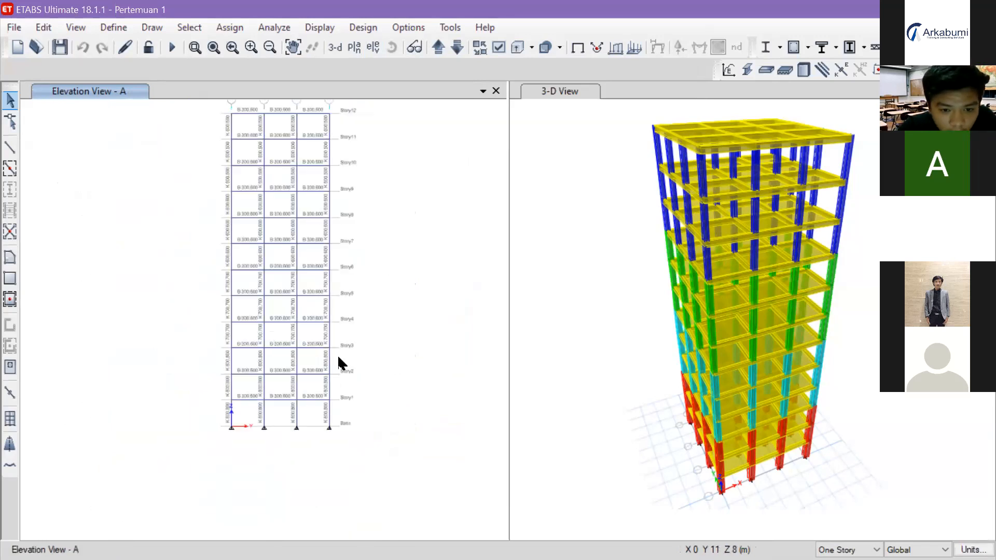
pyautogui.scroll(3, 338, 363)
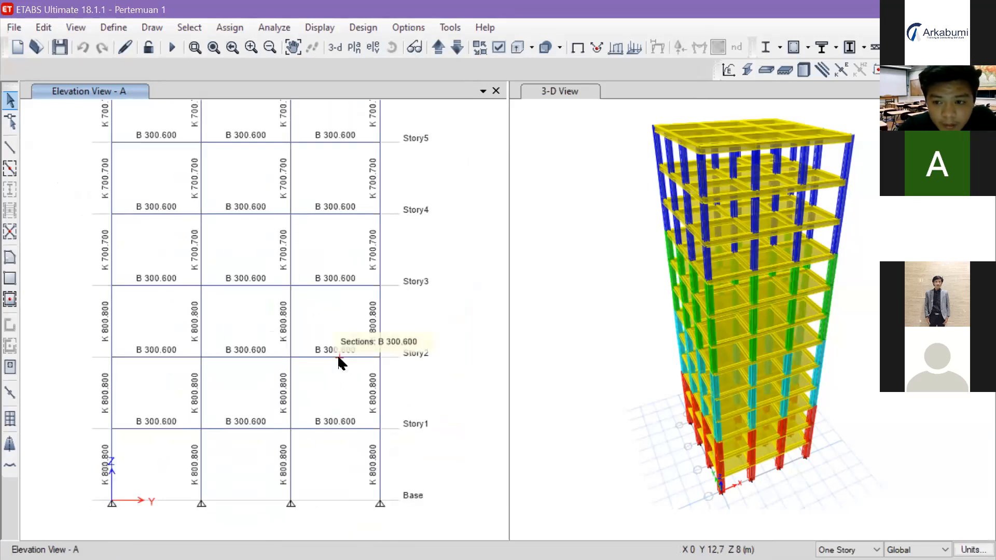
pyautogui.click(338, 357)
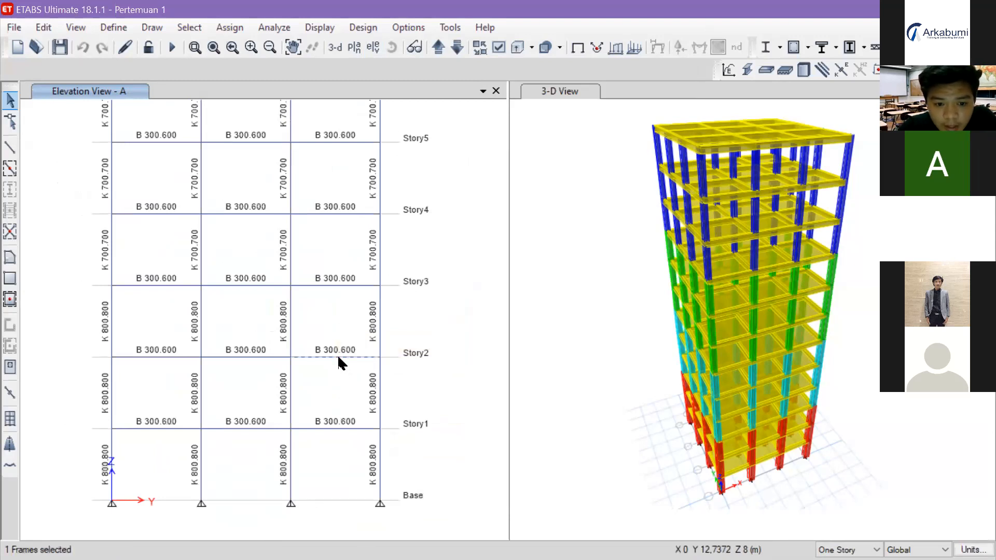
pyautogui.rightClick(338, 357)
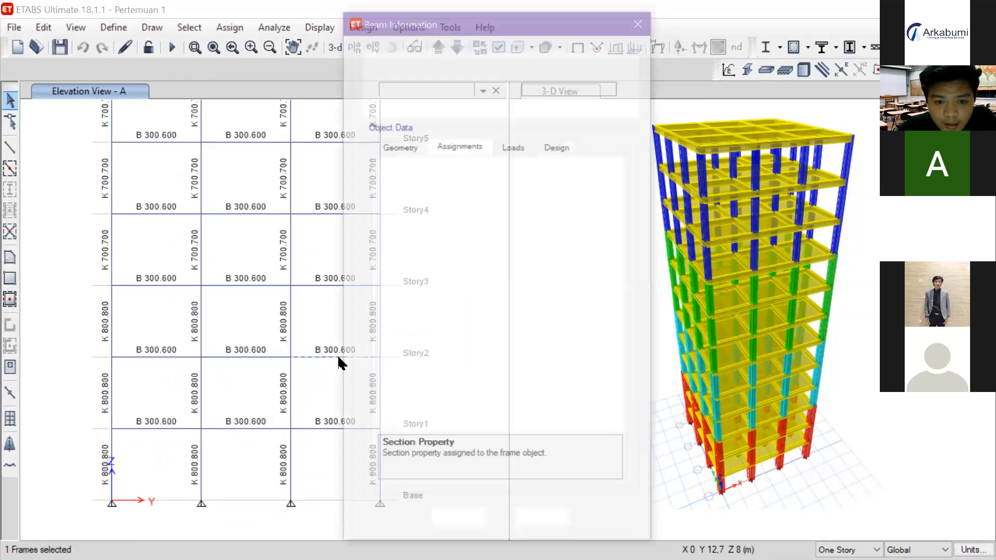
pyautogui.click(459, 151)
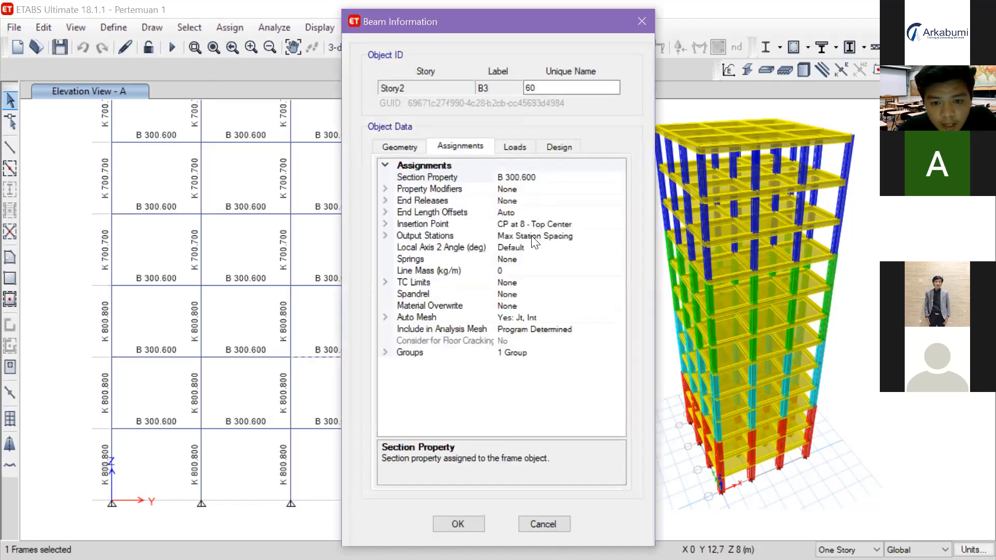
pyautogui.click(518, 144)
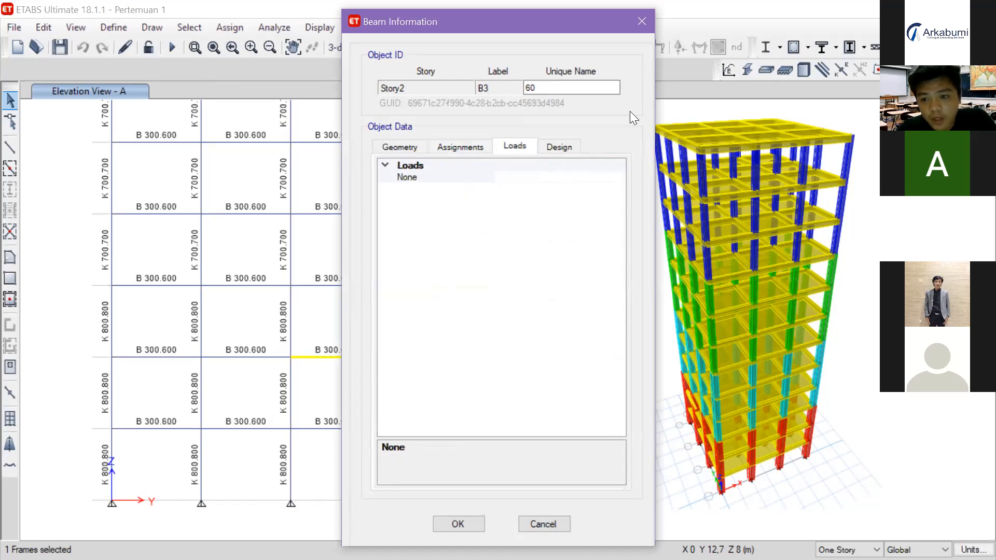
pyautogui.click(649, 23)
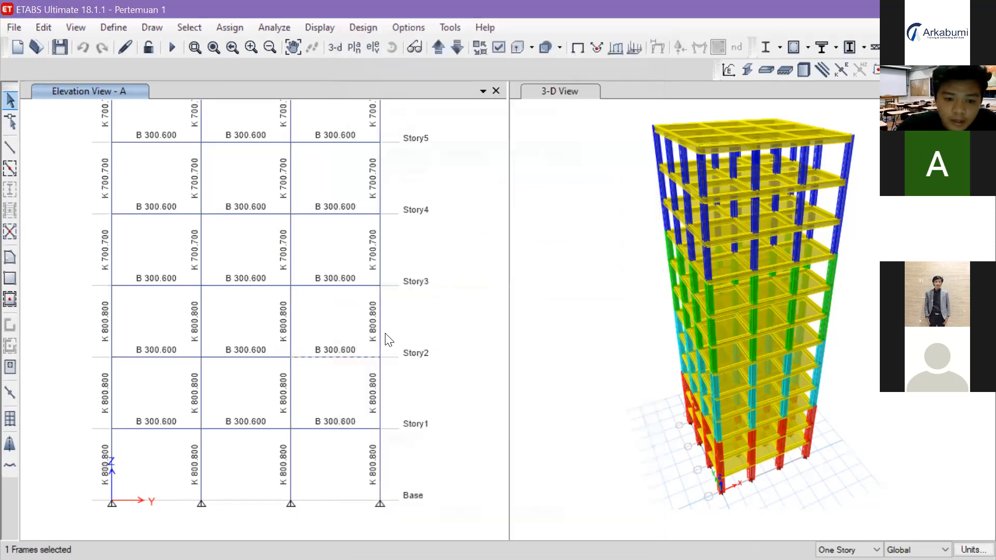
# Step: Recheck the assignments of the same Story2 beam and close its information
pyautogui.click(362, 354)
pyautogui.rightClick(363, 357)
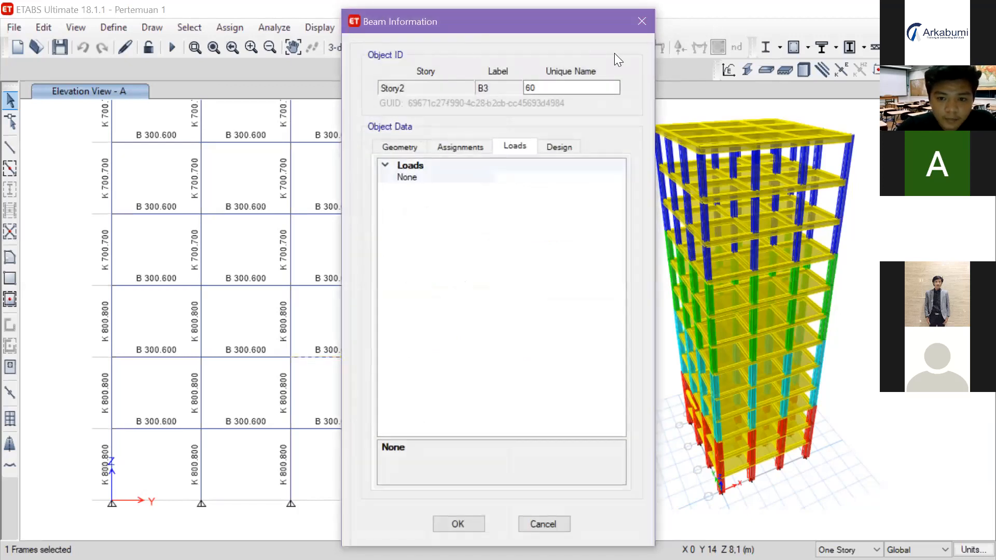
pyautogui.click(464, 146)
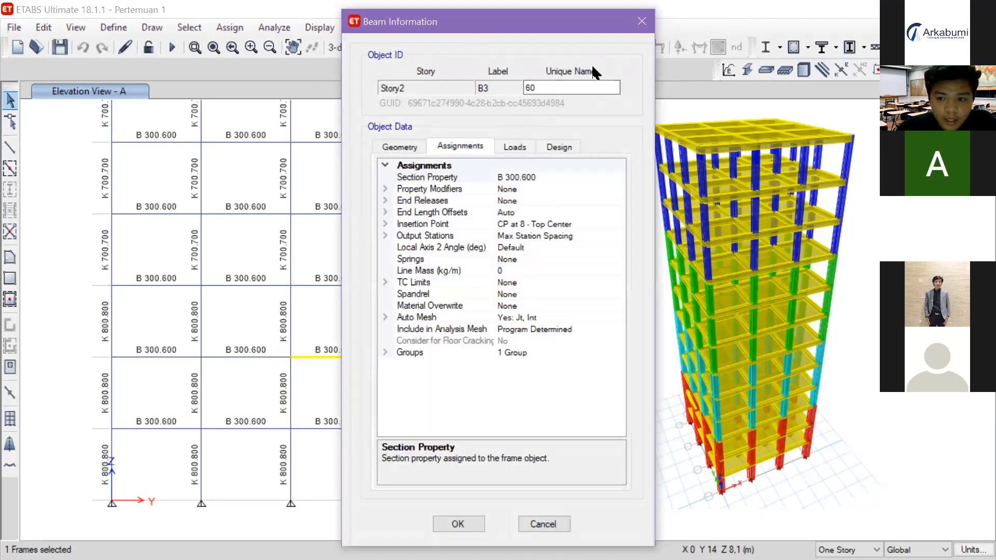
pyautogui.click(641, 19)
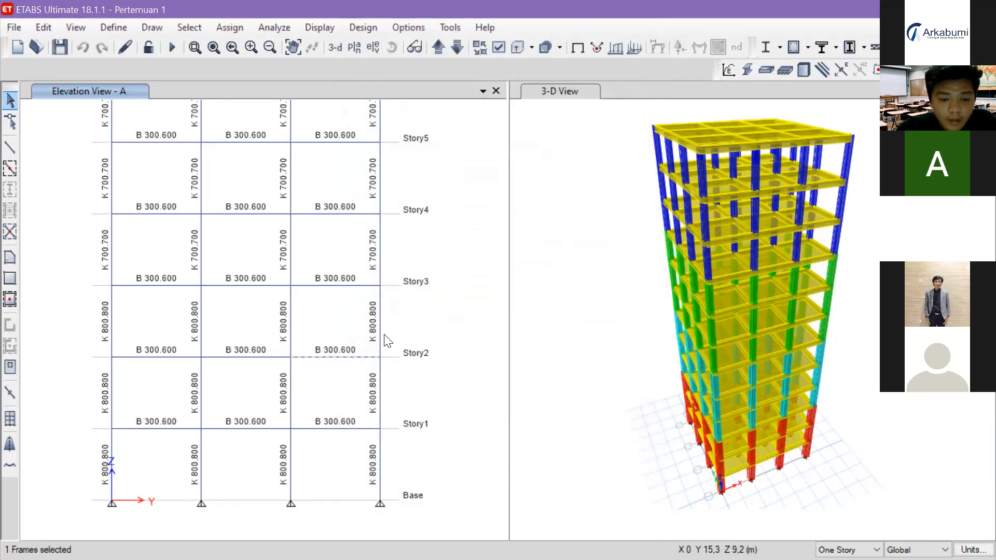
# Step: Examine the beam and column sections of elevation A on the upper floors up to Story12
pyautogui.moveTo(399, 403); pyautogui.dragTo(382, 496, button='middle')
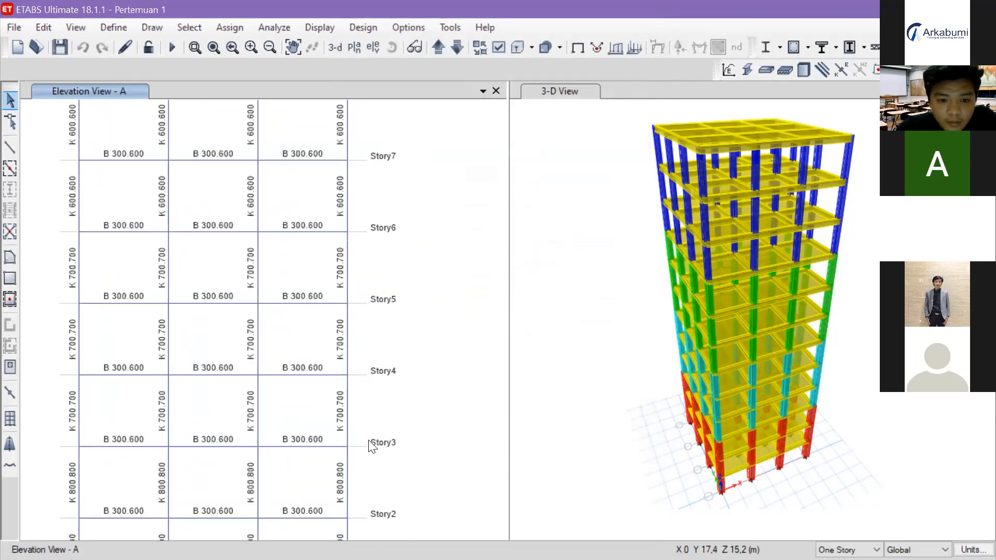
pyautogui.scroll(-3, 359, 413)
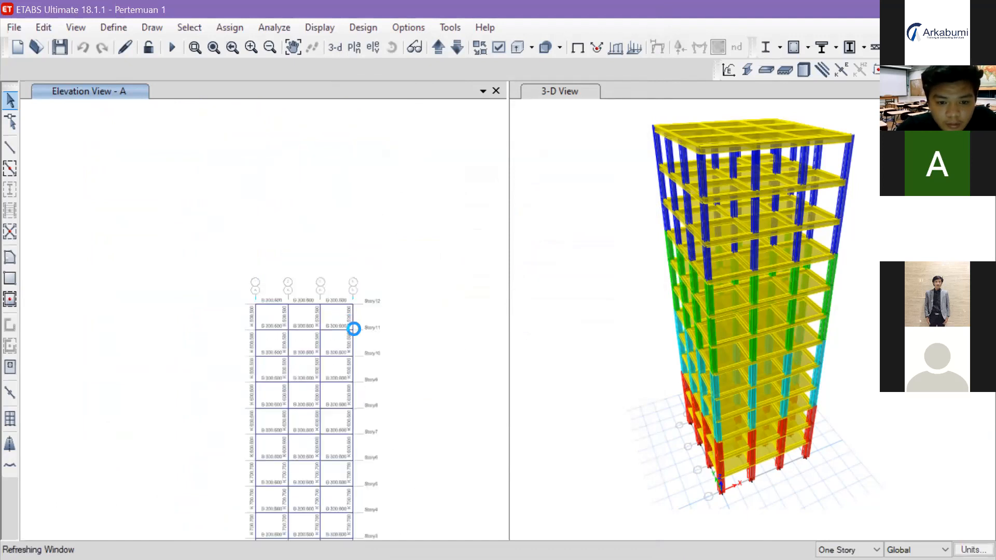
pyautogui.scroll(3, 350, 374)
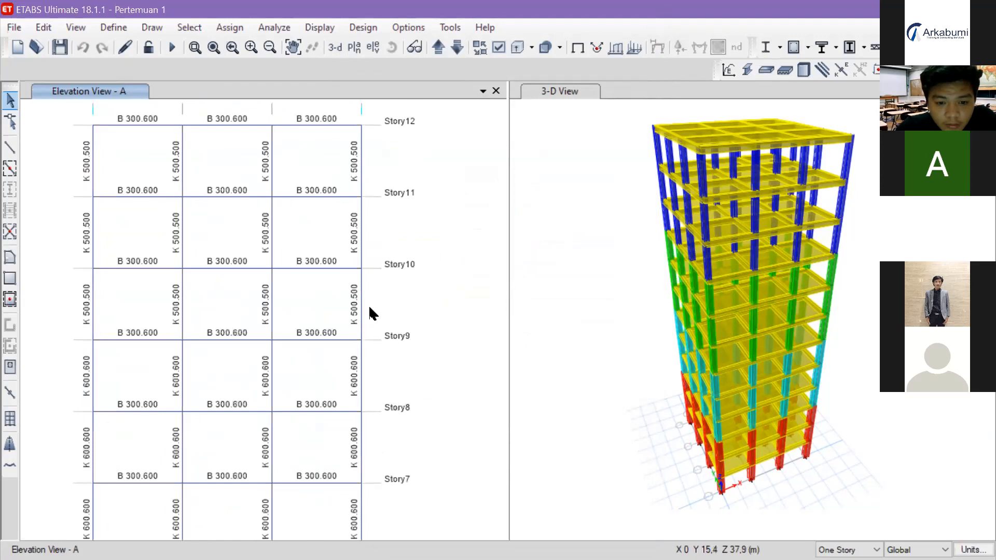
pyautogui.scroll(2, 349, 433)
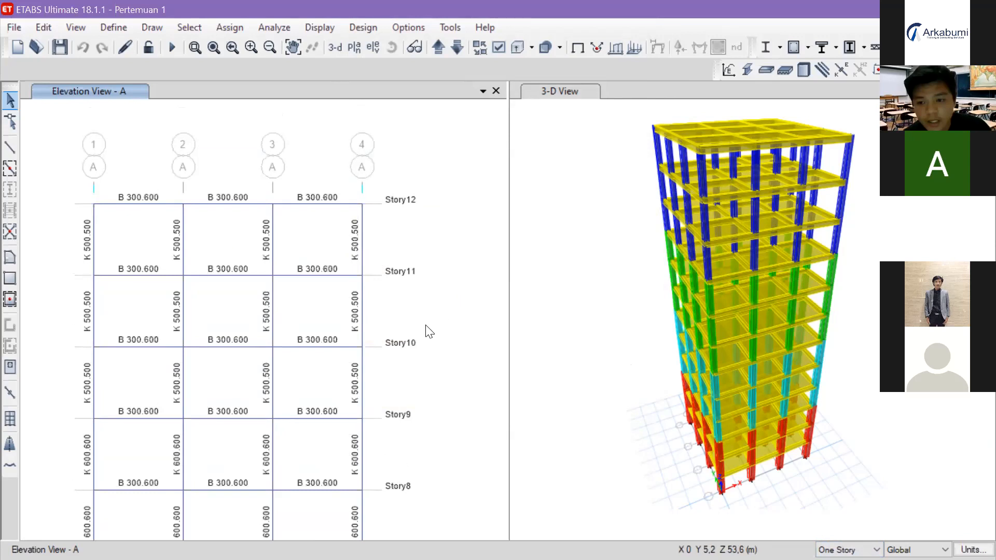
pyautogui.click(354, 47)
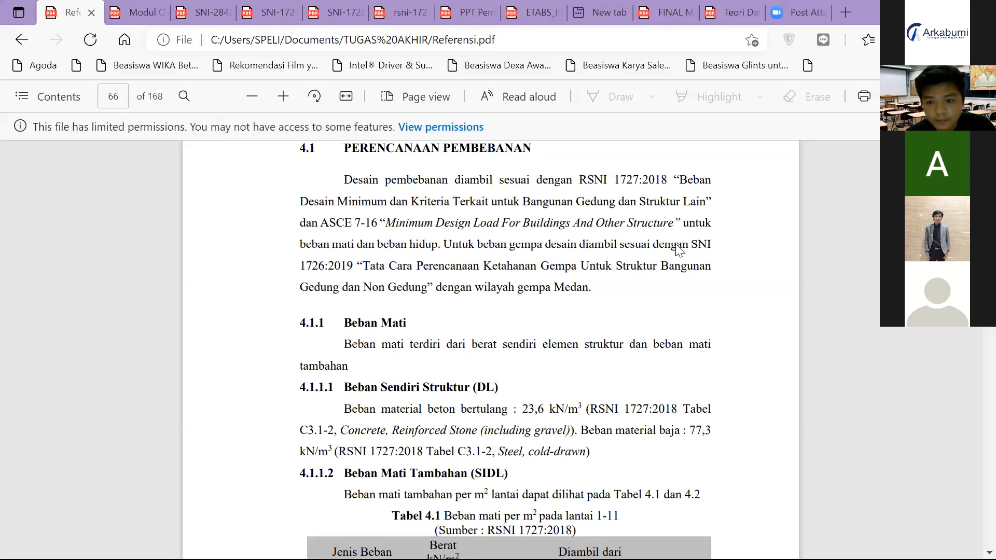
# Step: Switch to Referensi.pdf in the browser and read section 4.1 on load planning, from the design standards through dead load Table 4.1
pyautogui.scroll(-3, 679, 250)
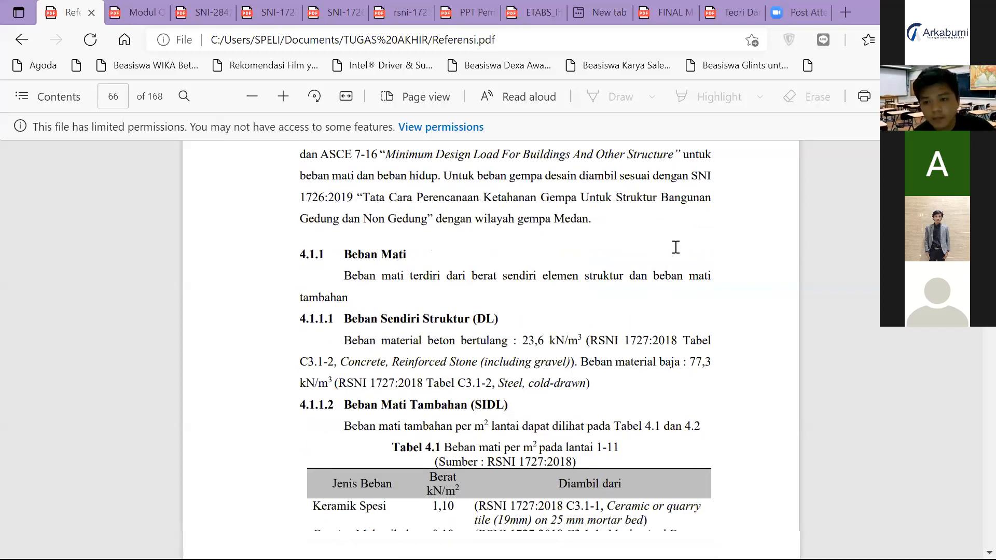
pyautogui.scroll(5, 676, 247)
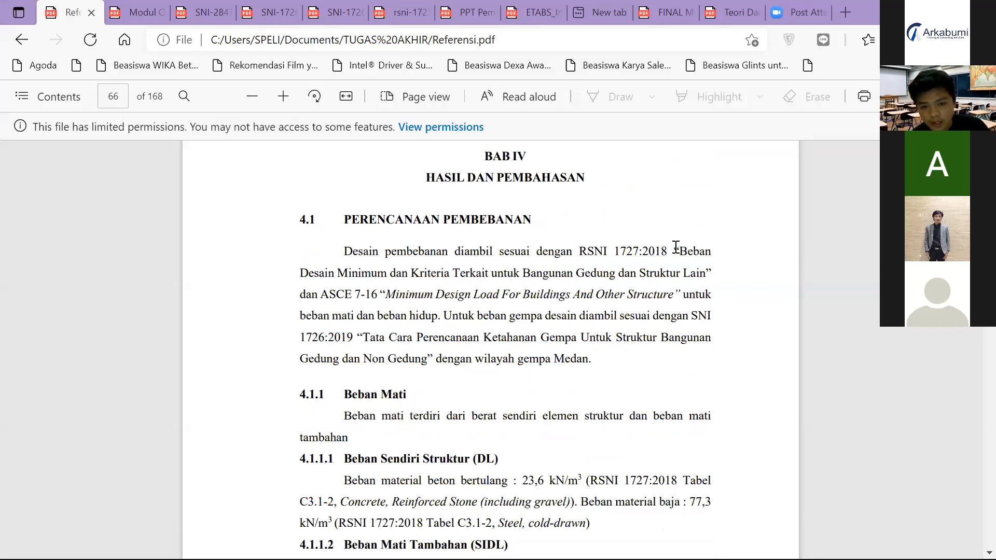
pyautogui.click(667, 251)
pyautogui.scroll(-3, 697, 270)
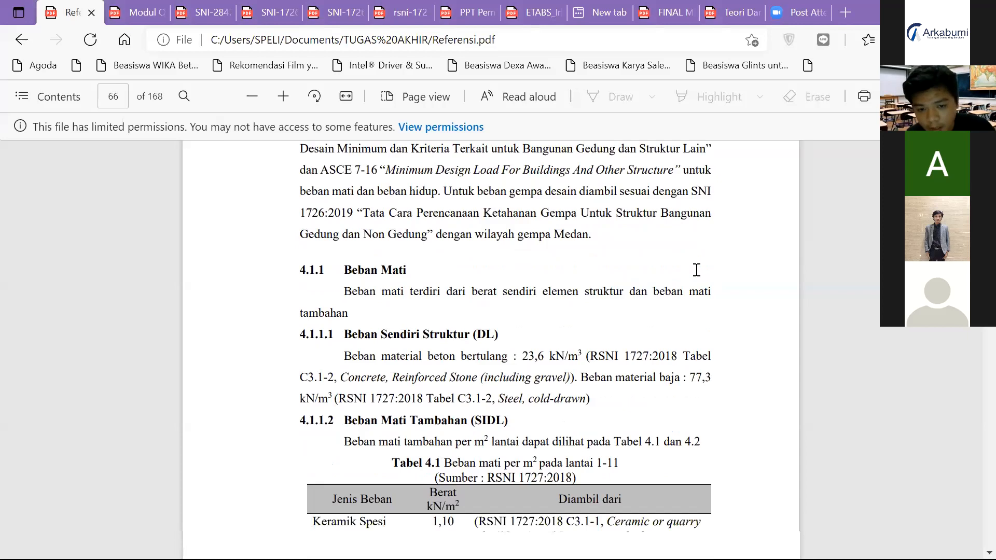
pyautogui.scroll(-2, 697, 270)
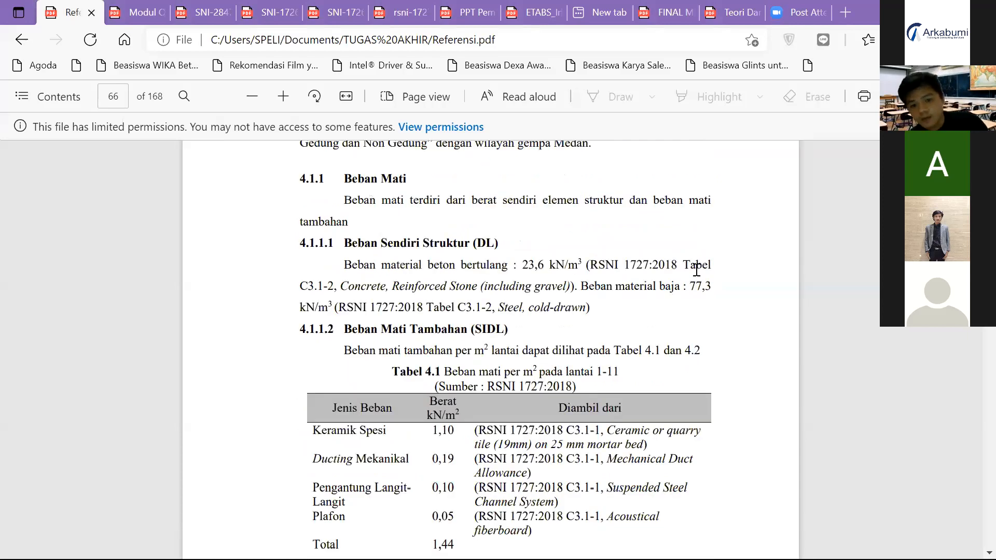
pyautogui.scroll(-1, 589, 285)
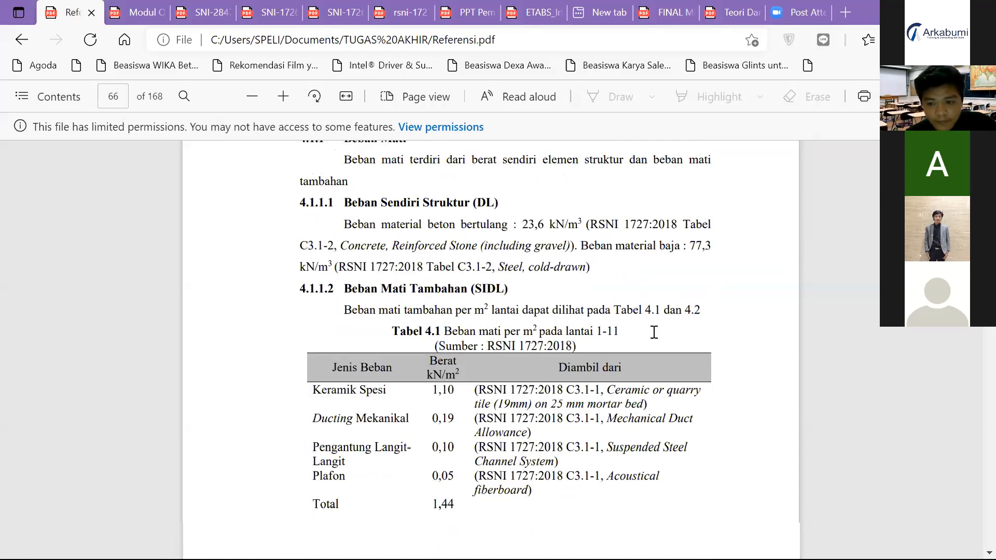
pyautogui.scroll(3, 654, 332)
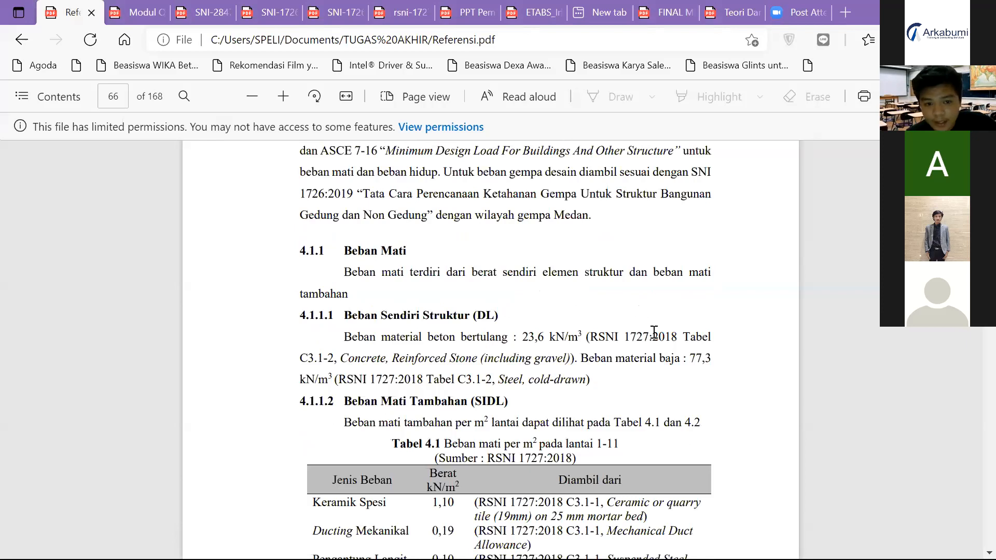
pyautogui.scroll(3, 654, 332)
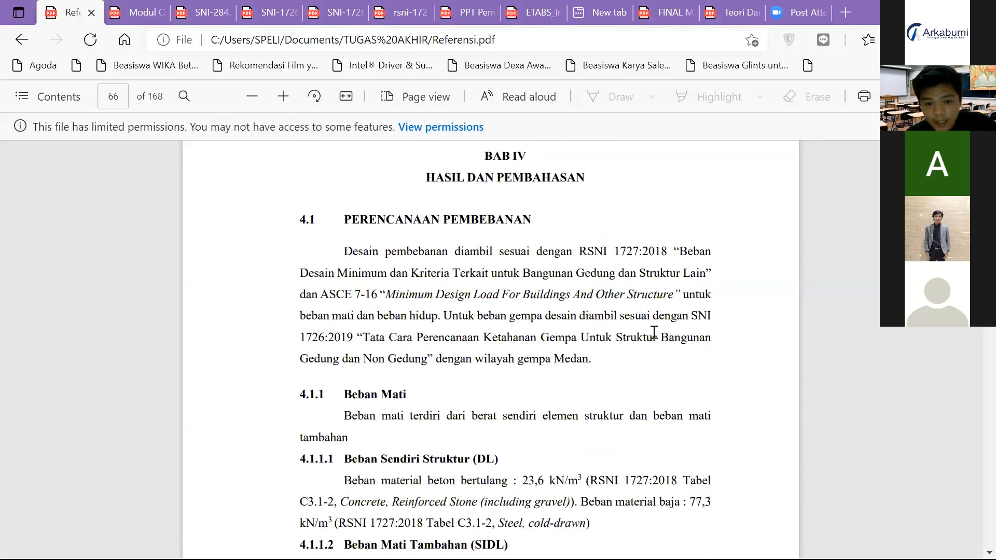
pyautogui.scroll(-3, 654, 332)
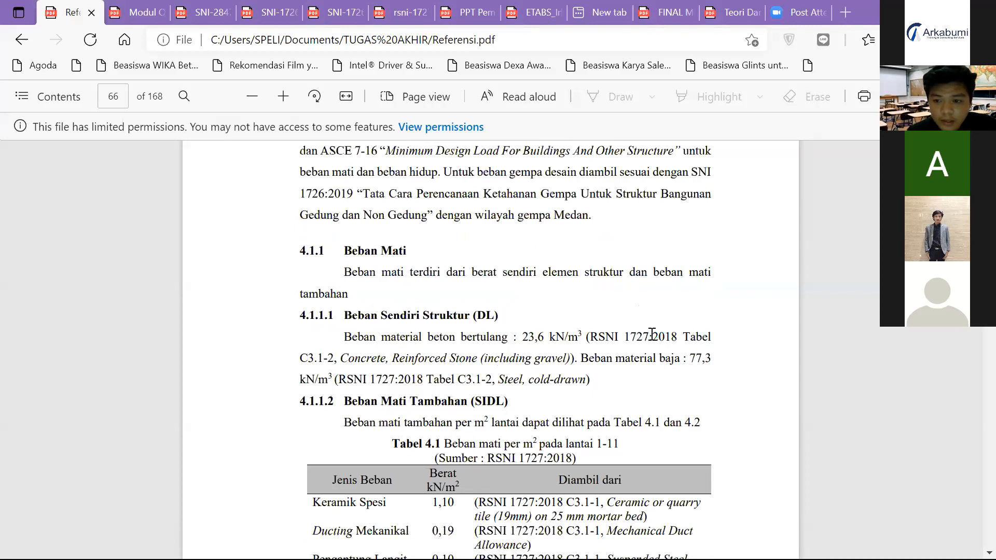
pyautogui.scroll(2, 652, 333)
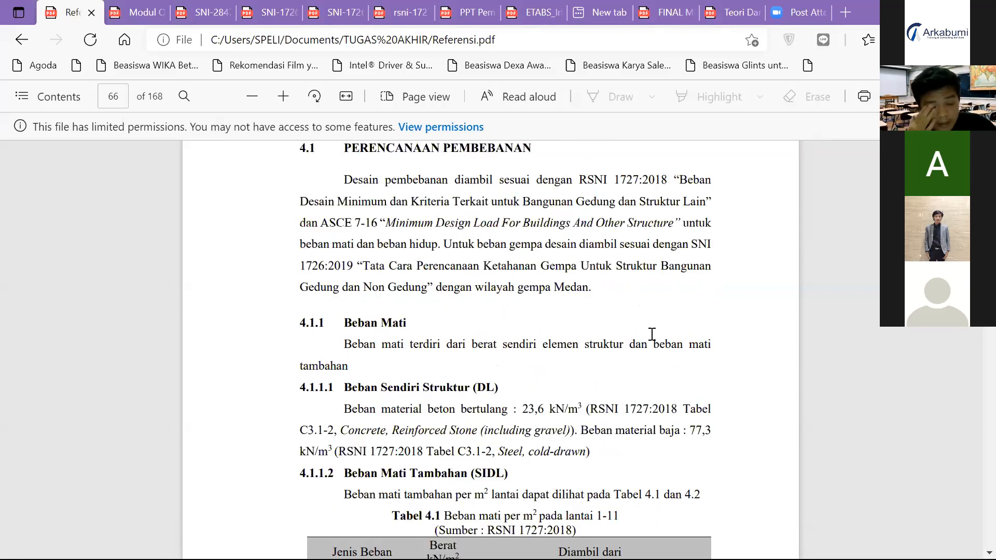
pyautogui.scroll(-2, 652, 334)
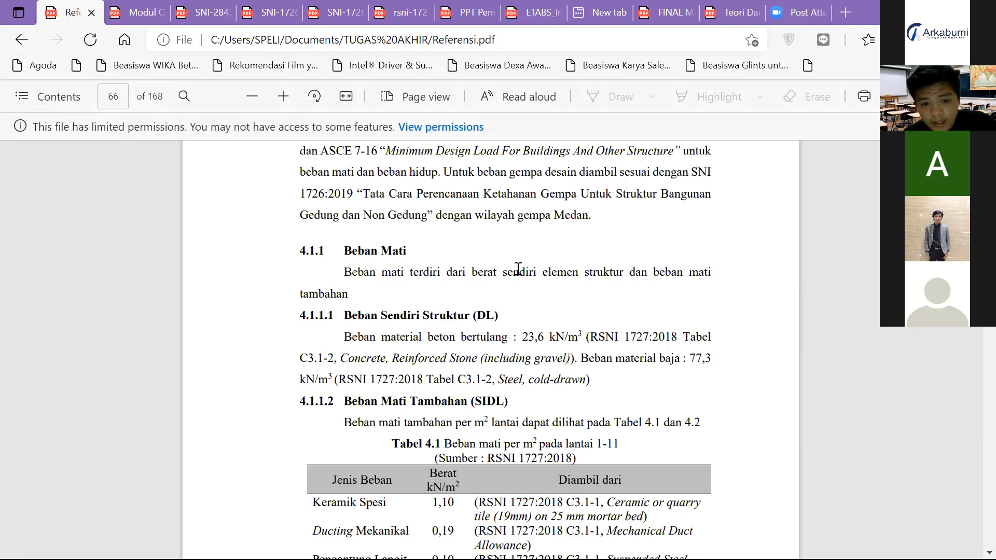
pyautogui.scroll(-1, 589, 268)
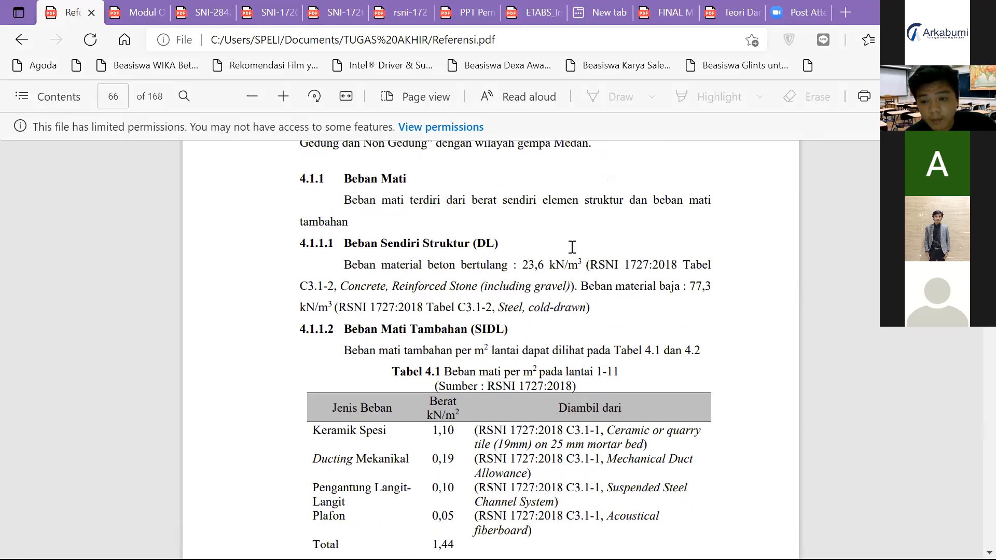
pyautogui.scroll(-1, 567, 253)
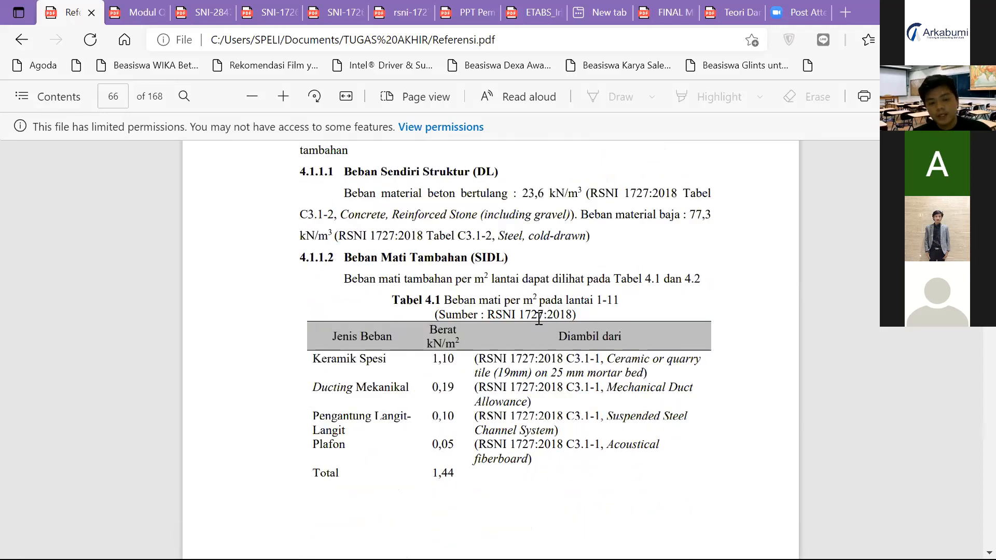
pyautogui.scroll(-1, 447, 254)
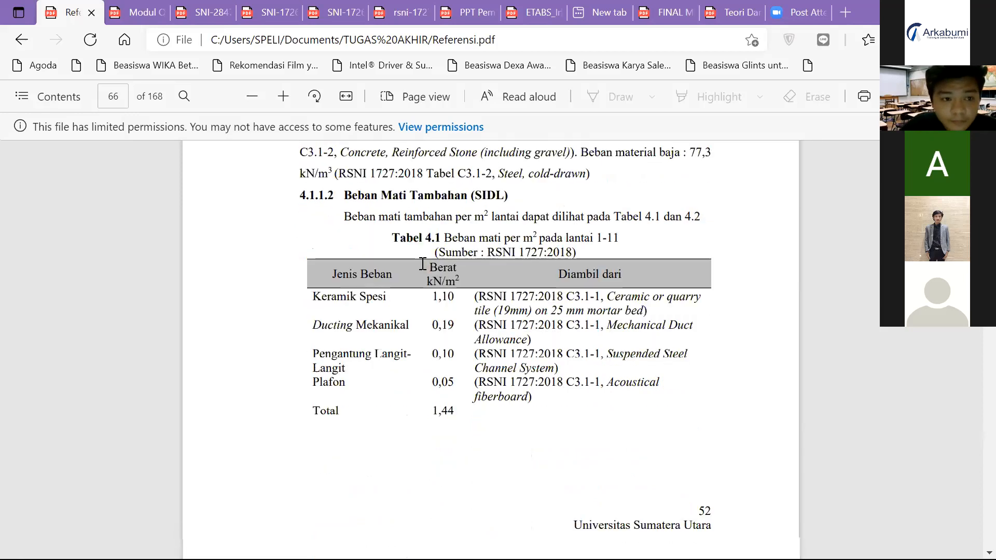
# Step: Copy the file address of the ETABS online training module PDF and open it in place of Referensi.pdf in the first browser tab
pyautogui.click(138, 12)
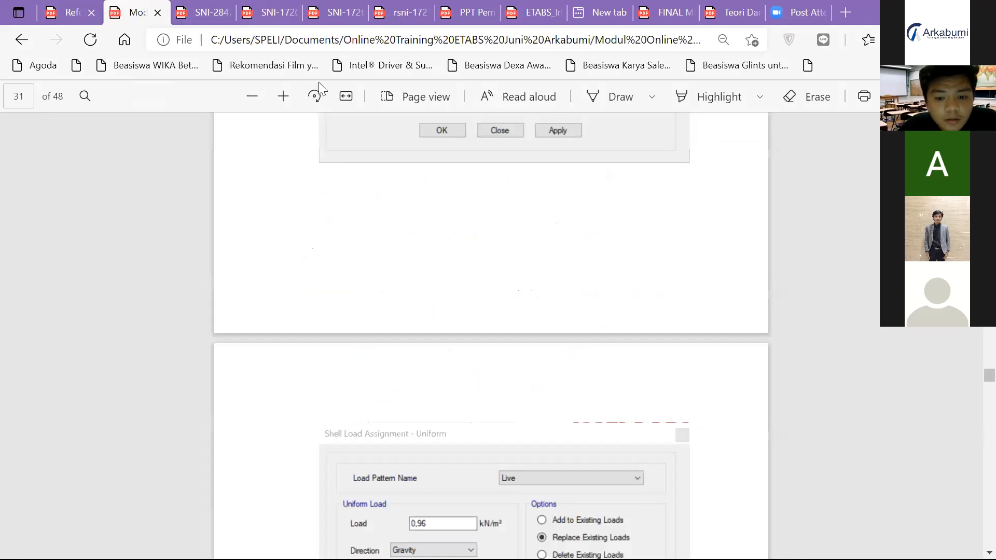
pyautogui.click(256, 42)
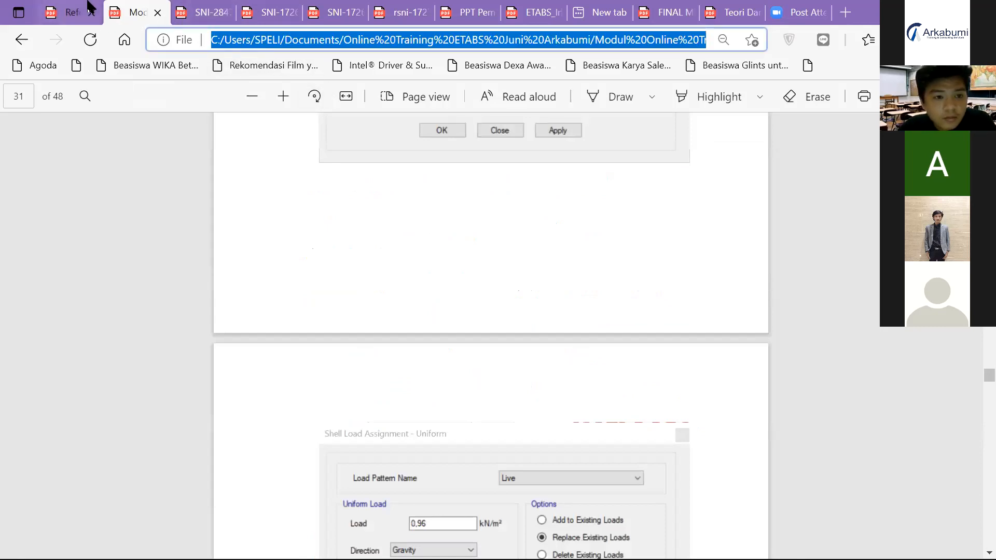
pyautogui.hotkey('ctrl', 'shift', 'Tab')
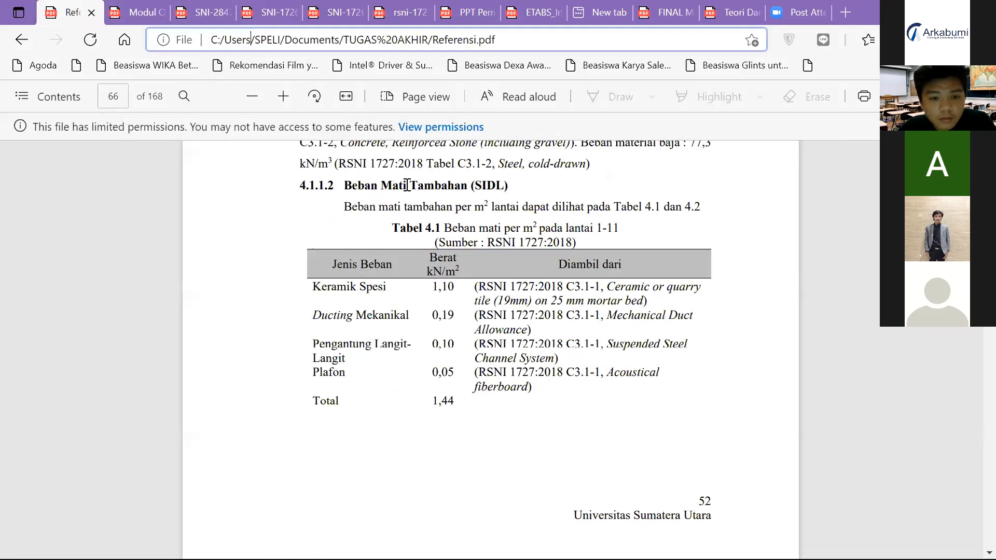
pyautogui.hotkey('ctrl', 'a')
pyautogui.hotkey('ctrl', 'v')
pyautogui.press('Return')
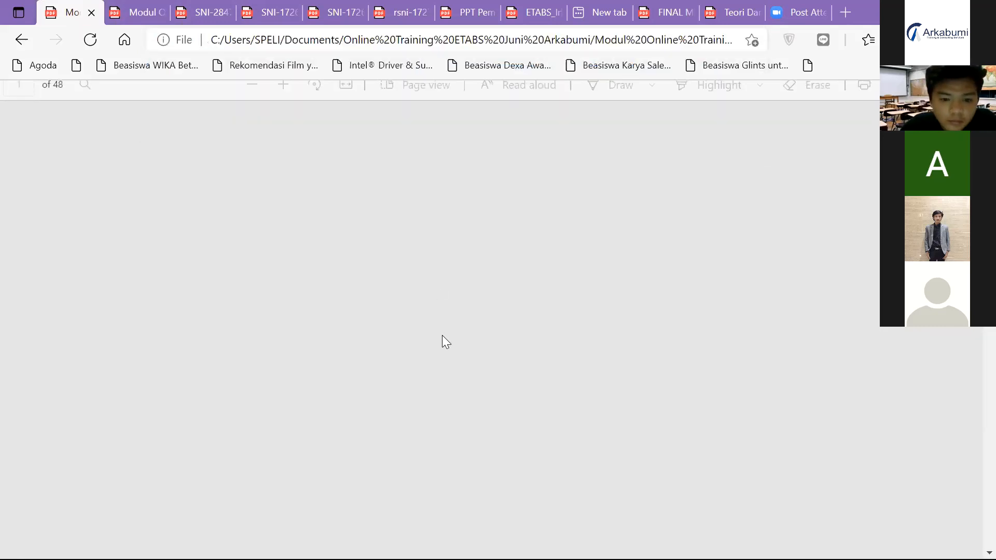
# Step: Read the module's Beban mati section on page 2, covering the structure's self-weight and both additional dead load (SIDL) tables
pyautogui.scroll(-20, 444, 339)
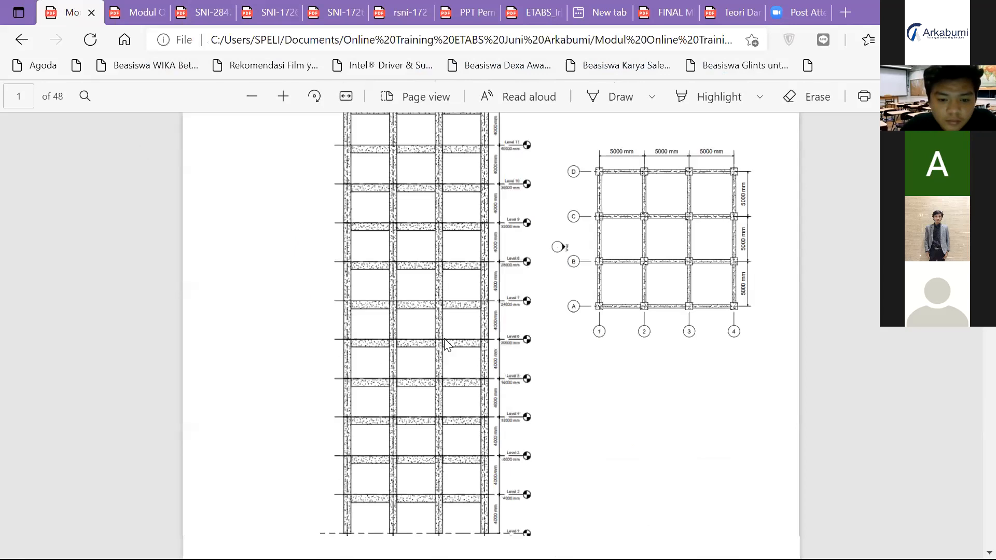
pyautogui.scroll(7, 444, 338)
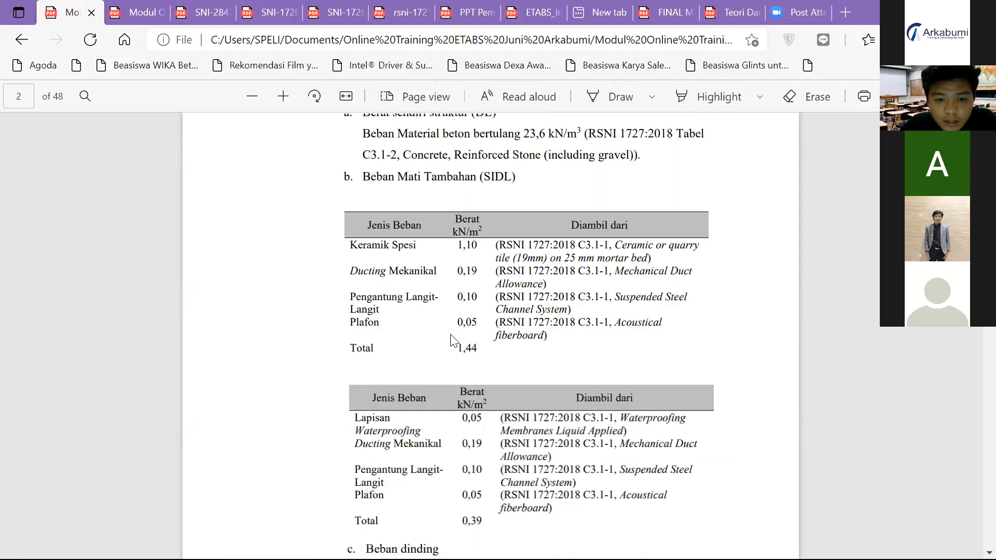
pyautogui.scroll(1, 478, 352)
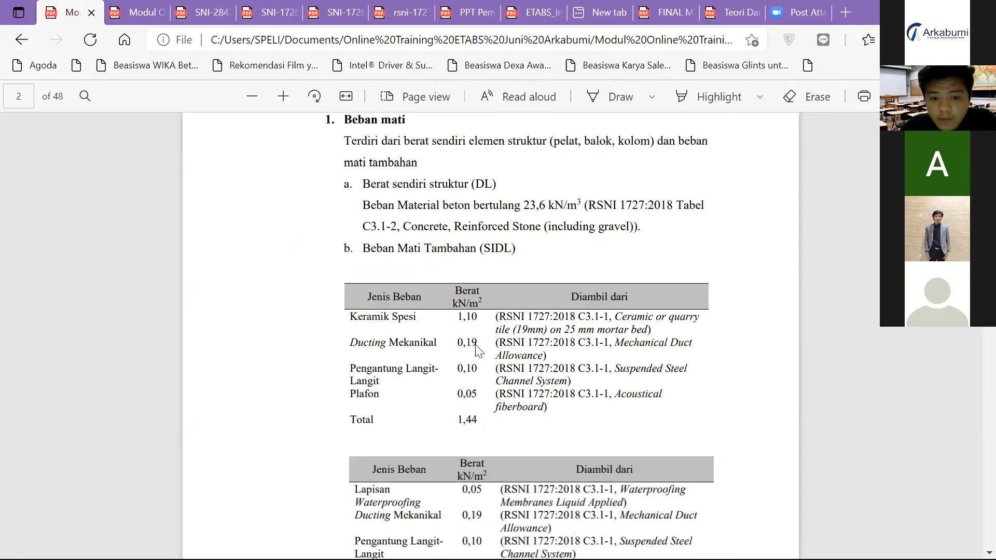
pyautogui.scroll(-1, 477, 351)
pyautogui.scroll(-1, 478, 351)
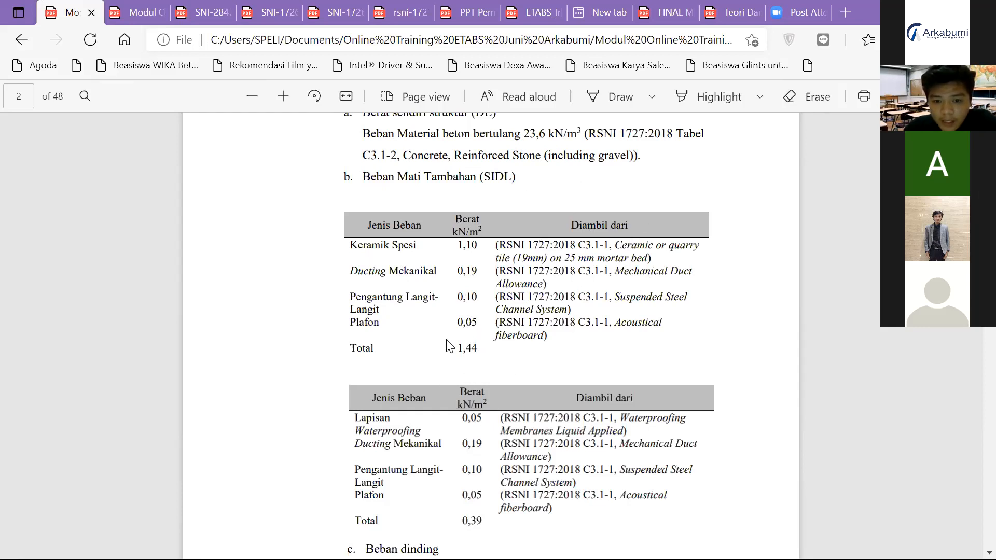
pyautogui.scroll(-2, 449, 345)
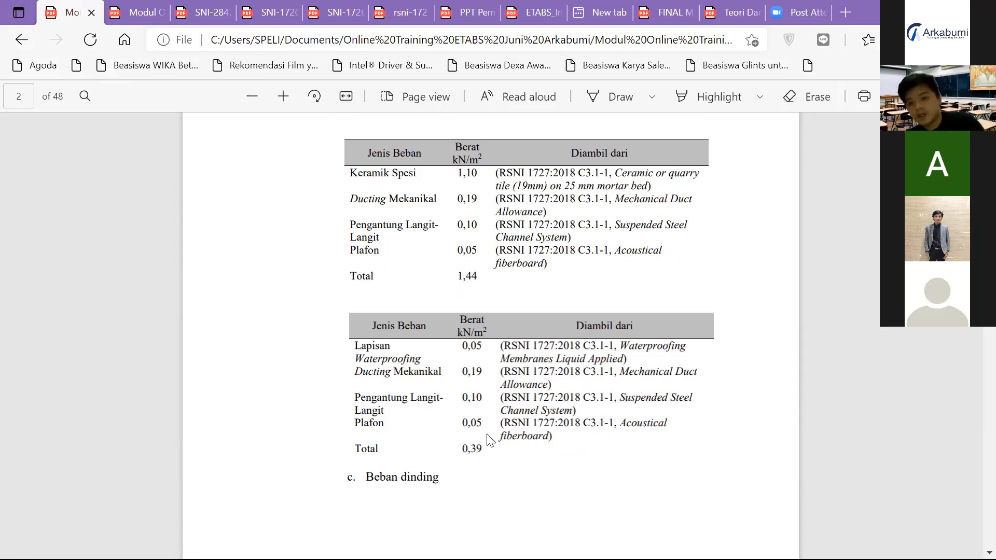
pyautogui.scroll(2, 539, 434)
pyautogui.scroll(2, 538, 435)
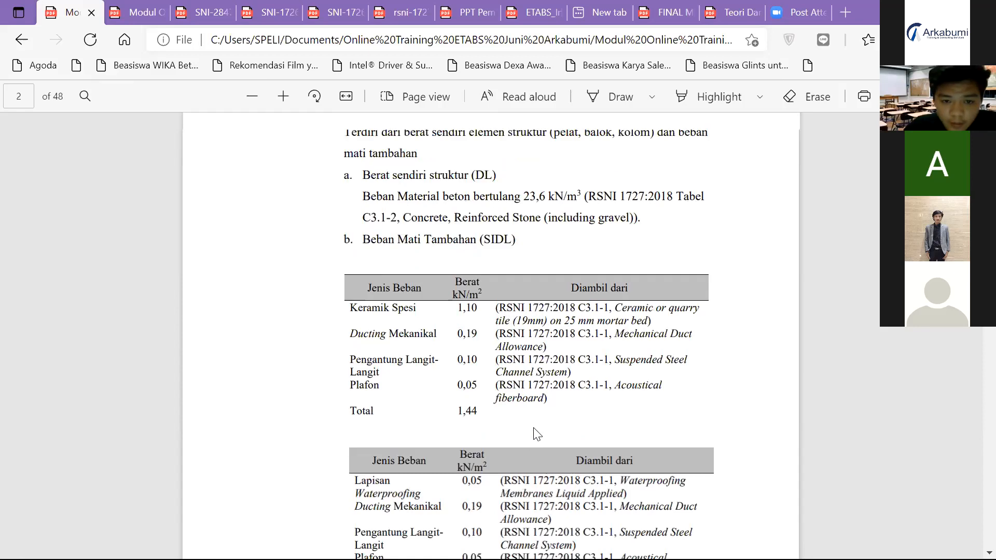
pyautogui.scroll(4, 534, 429)
pyautogui.scroll(-6, 533, 427)
pyautogui.scroll(4, 488, 298)
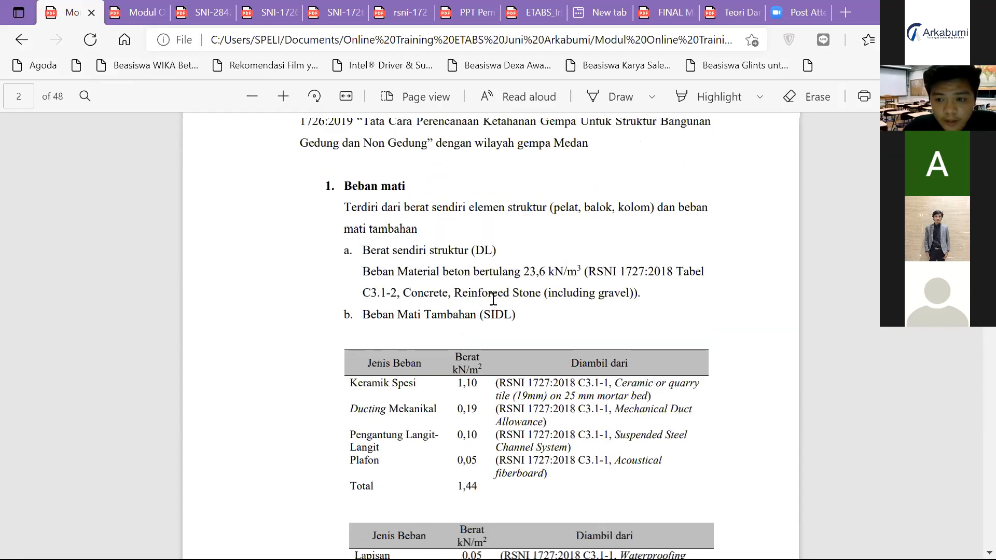
pyautogui.scroll(-3, 493, 299)
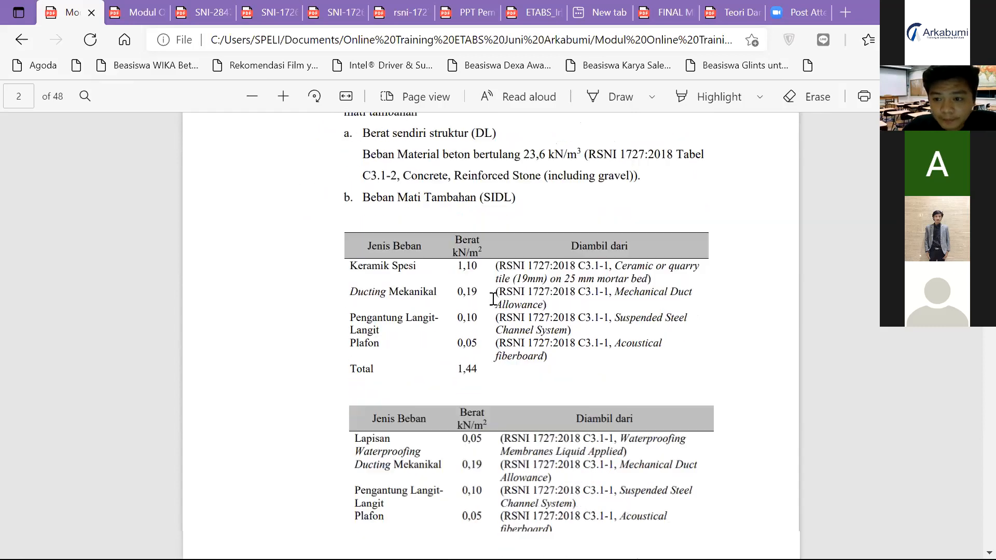
pyautogui.scroll(-1, 493, 299)
# Step: Examine the wall load (Beban dinding) calculation at the start of page 3 of the module
pyautogui.scroll(-10, 493, 299)
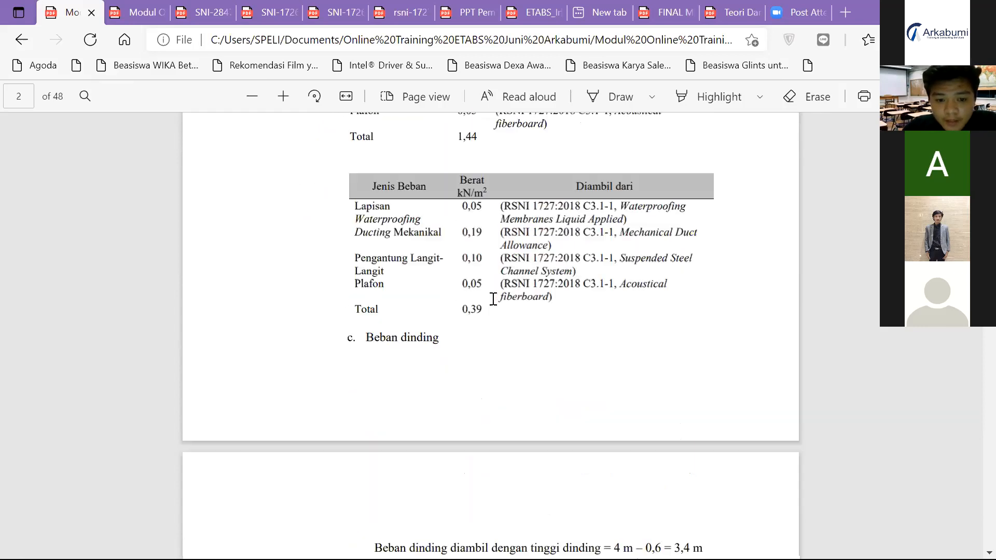
pyautogui.scroll(-2, 495, 304)
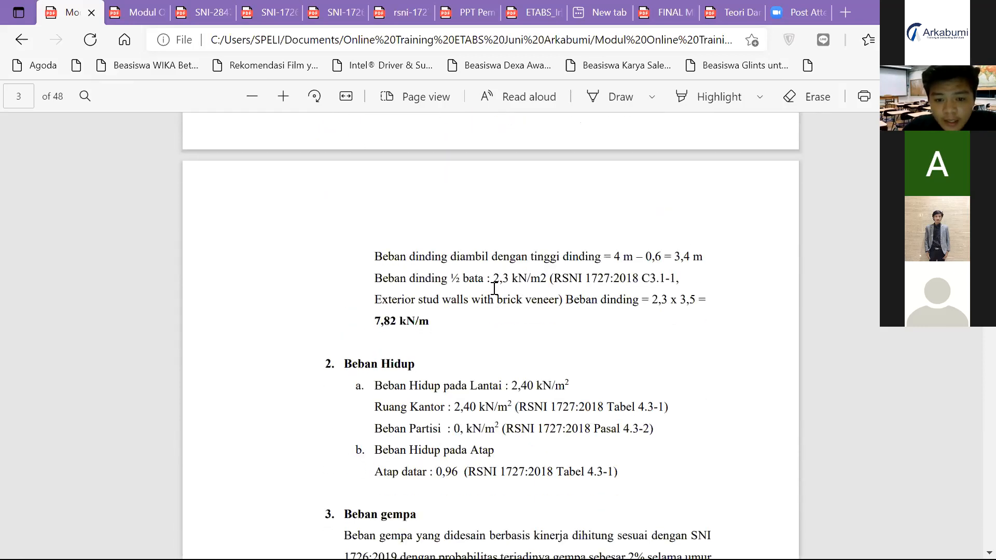
pyautogui.scroll(3, 516, 380)
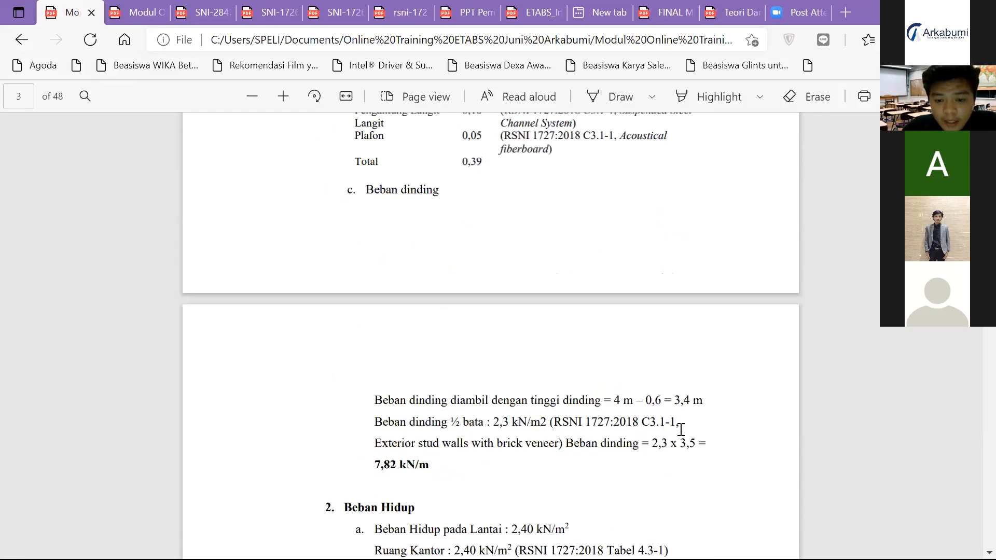
pyautogui.scroll(-2, 664, 428)
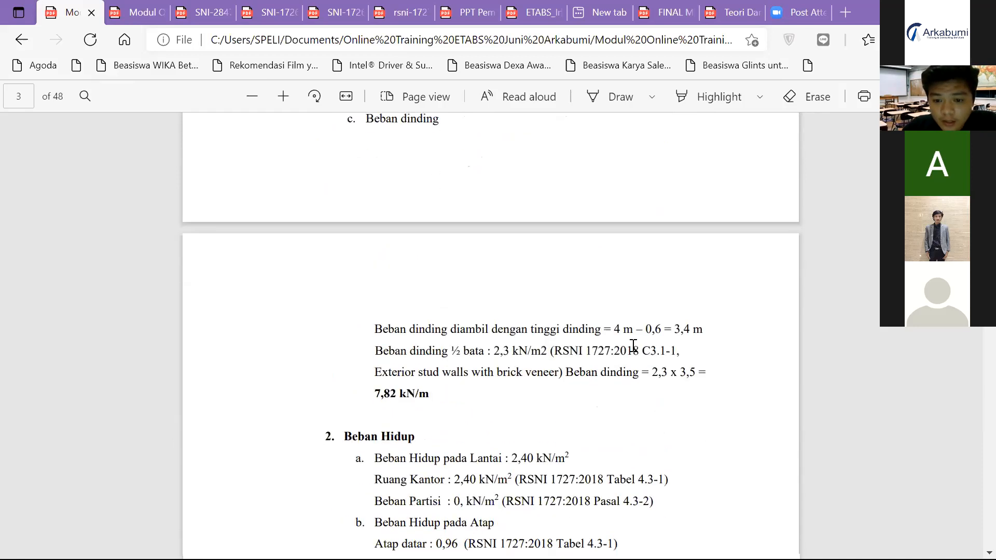
pyautogui.doubleClick(652, 352)
pyautogui.click(420, 390)
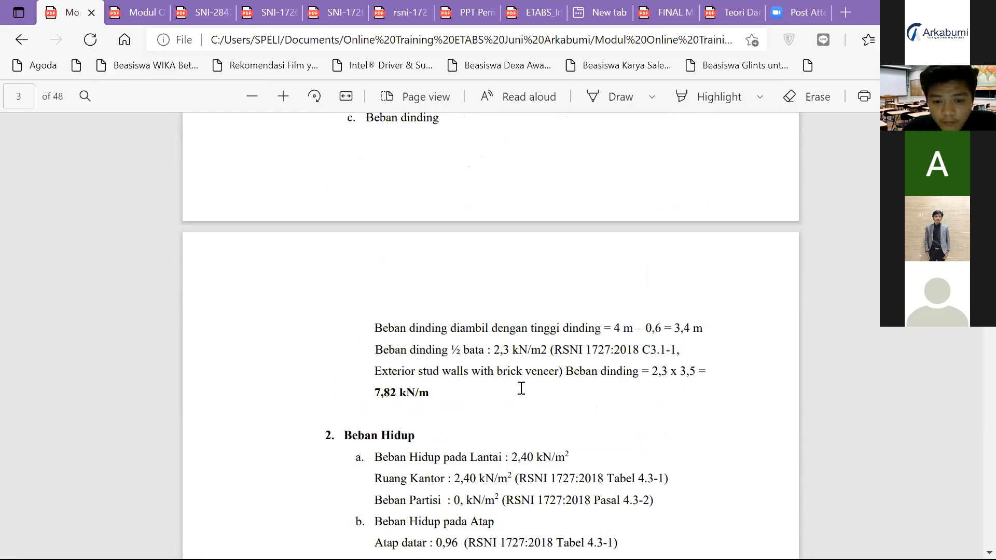
# Step: Read page 3 of the module from the wall load calculation through the Beban Hidup values to the start of Beban gempa
pyautogui.moveTo(416, 360); pyautogui.dragTo(444, 358)
pyautogui.click(483, 364)
pyautogui.scroll(2, 529, 396)
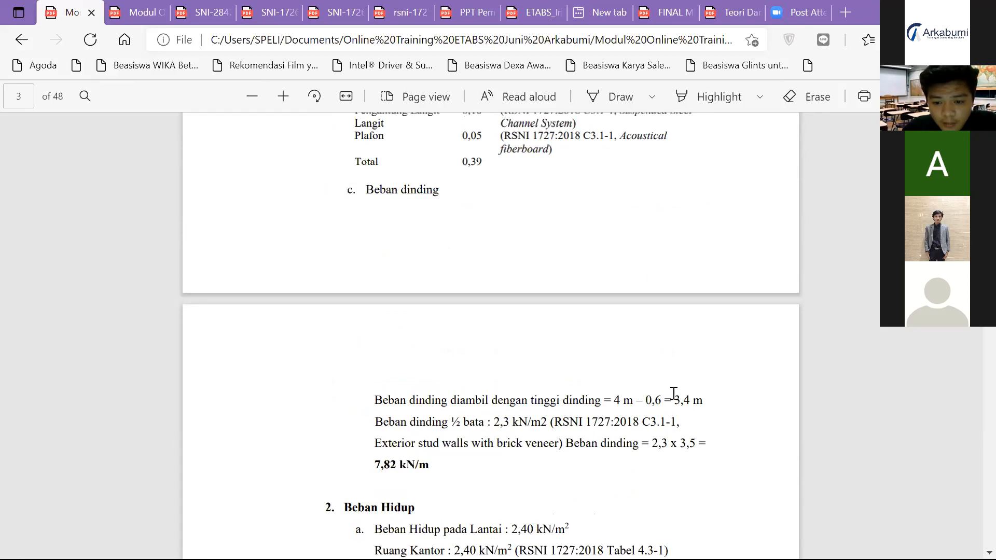
pyautogui.scroll(-2, 577, 439)
pyautogui.scroll(-2, 434, 349)
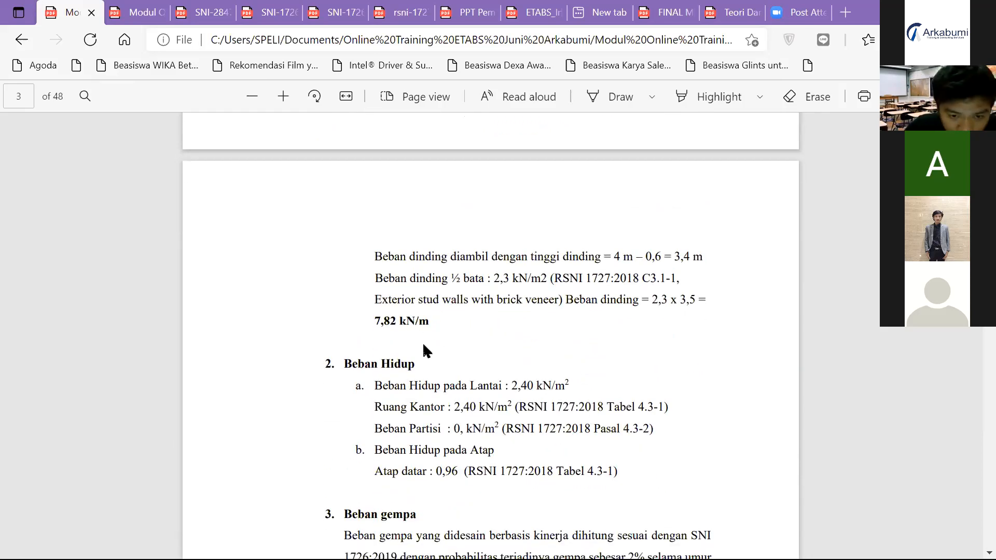
pyautogui.scroll(-2, 428, 352)
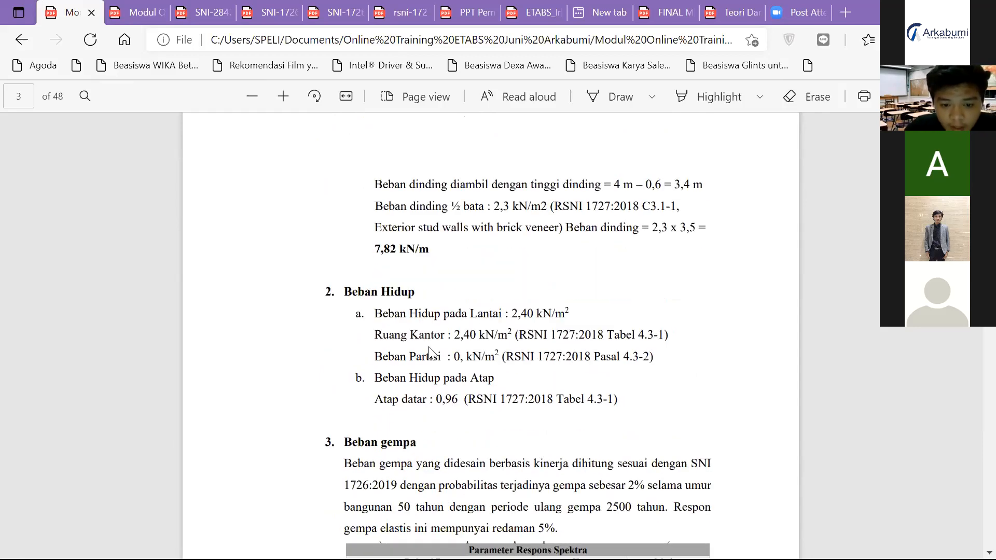
pyautogui.scroll(-2, 429, 352)
pyautogui.scroll(-3, 429, 351)
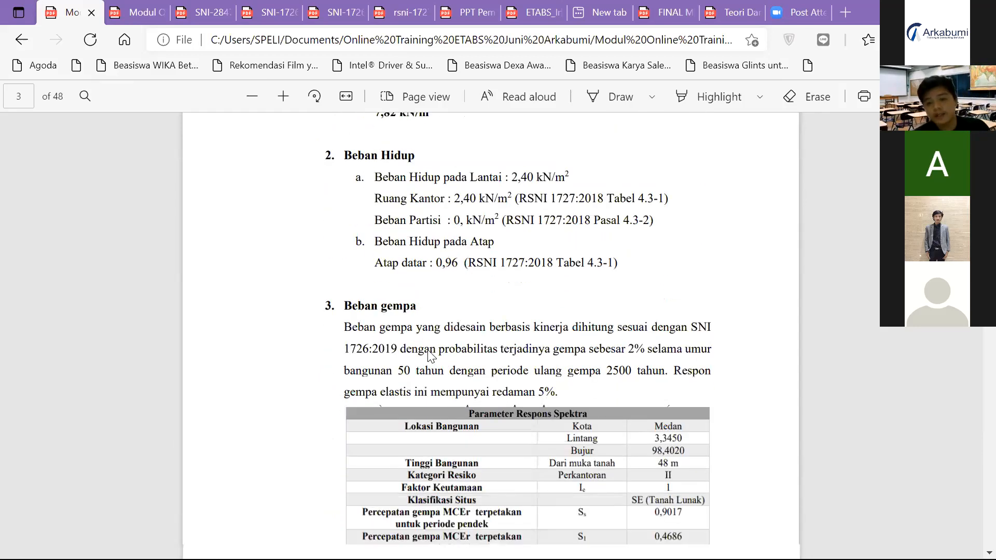
pyautogui.scroll(3, 426, 355)
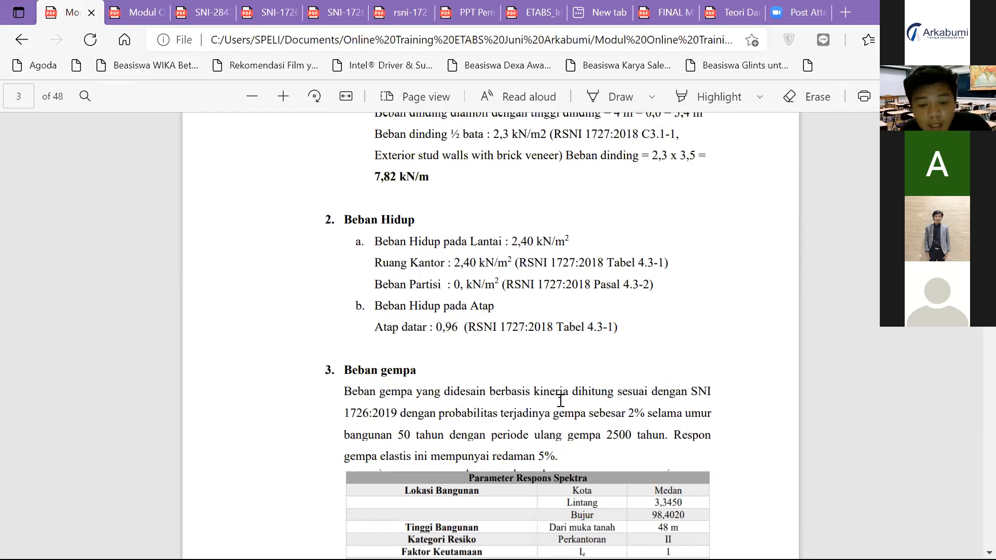
# Step: Switch to the Word version of the training module and examine the floor, partition and roof live loads under Beban Hidup
pyautogui.hotkey('alt', 'Tab')
pyautogui.hotkey('alt', 'Tab')
pyautogui.hotkey('alt', 'Tab')
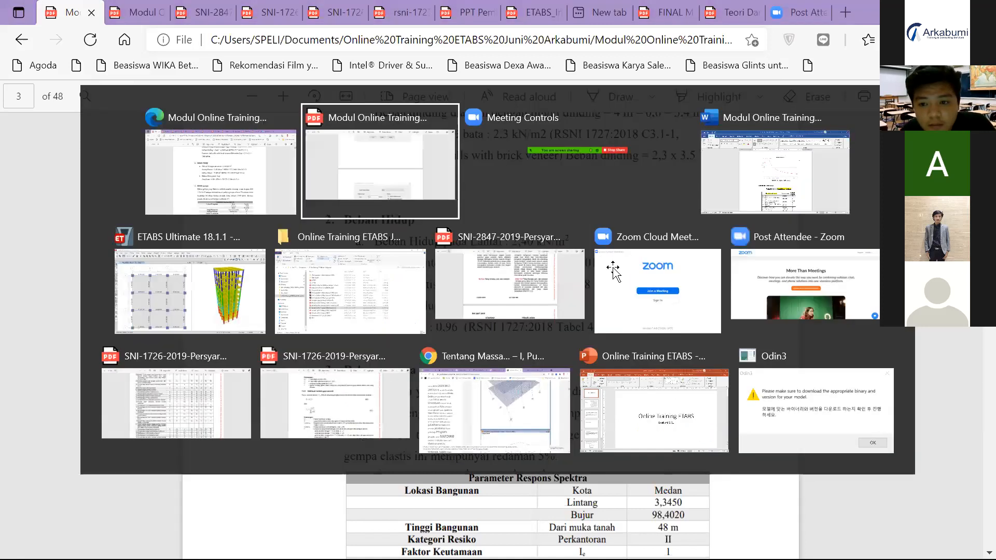
pyautogui.scroll(5, 511, 353)
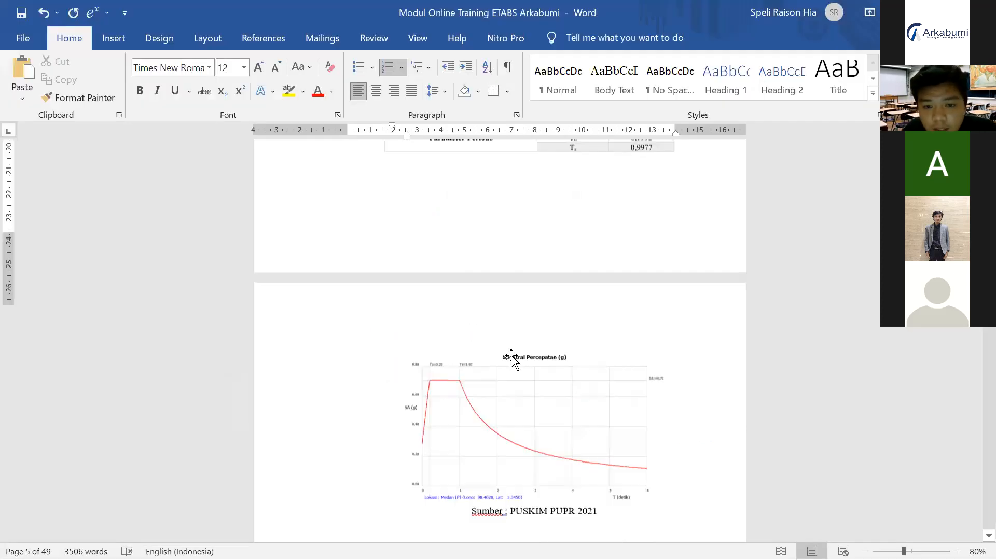
pyautogui.scroll(5, 505, 313)
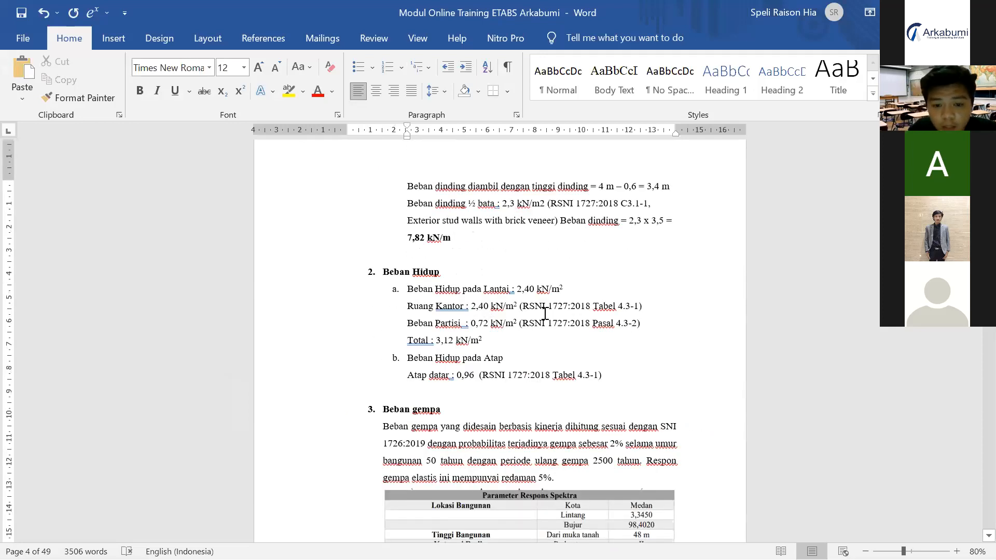
pyautogui.click(545, 323)
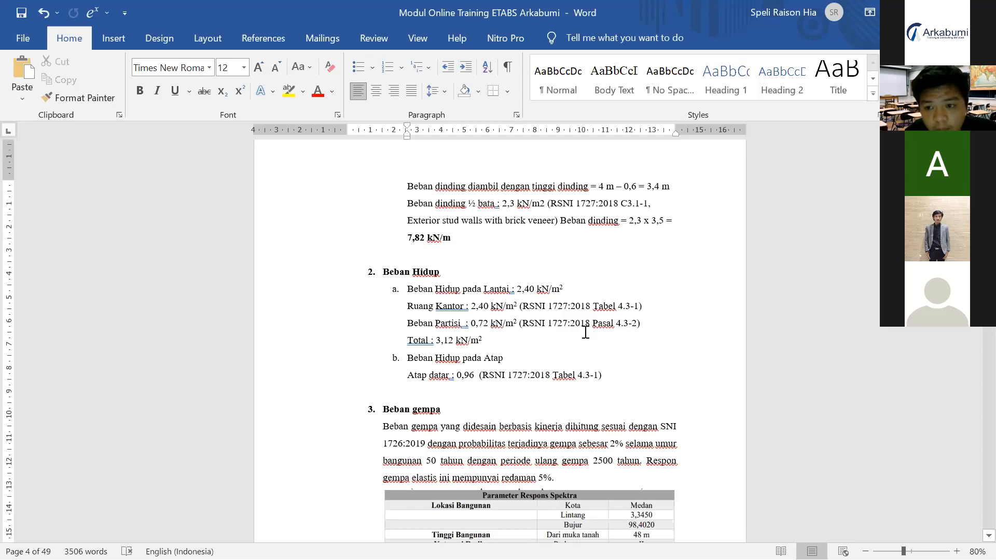
pyautogui.click(511, 336)
pyautogui.click(473, 325)
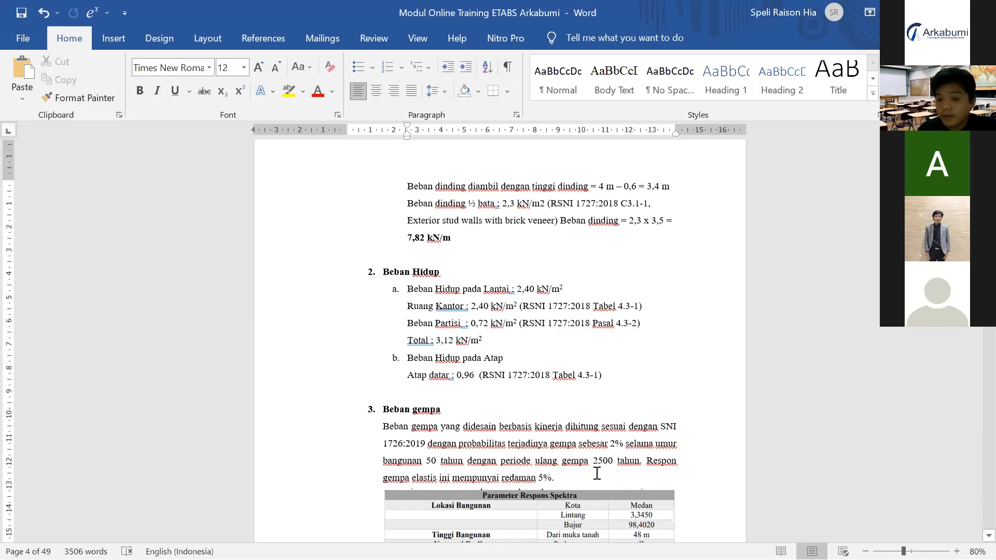
# Step: Look over the Word module's load section from the SIDL tables to the Parameter Respons Spektra table and the spectral acceleration chart
pyautogui.scroll(2, 598, 372)
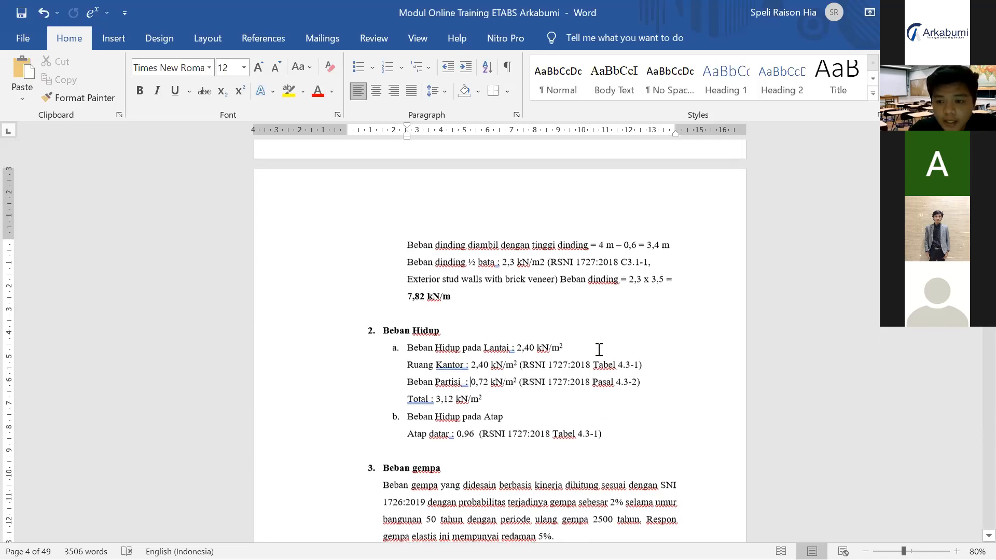
pyautogui.scroll(-3, 587, 352)
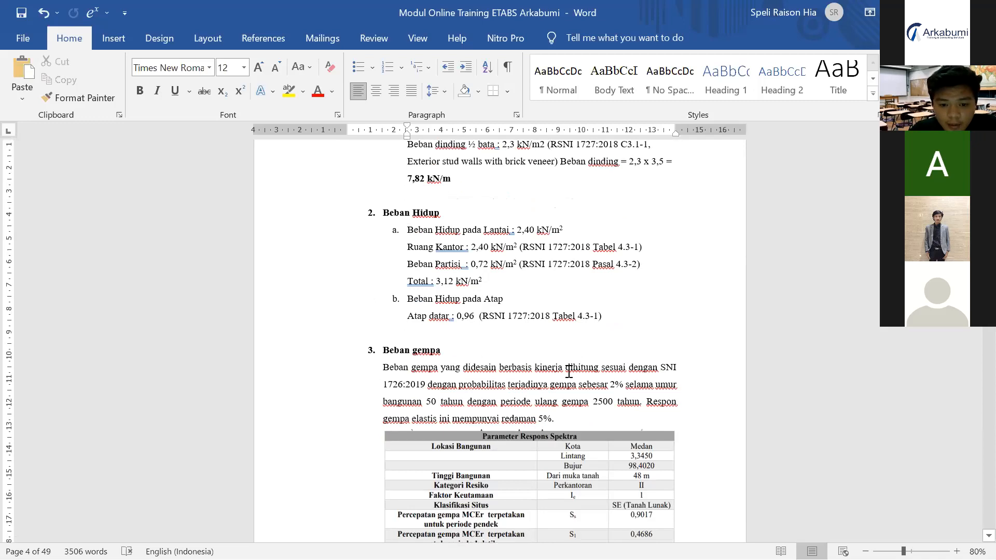
pyautogui.scroll(4, 567, 377)
pyautogui.scroll(15, 567, 377)
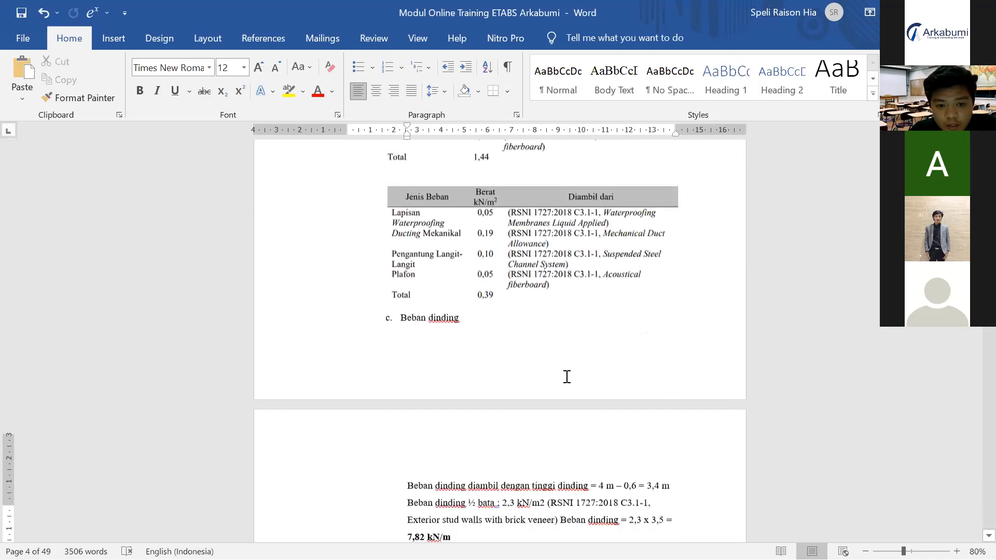
pyautogui.scroll(6, 567, 377)
pyautogui.scroll(-16, 566, 377)
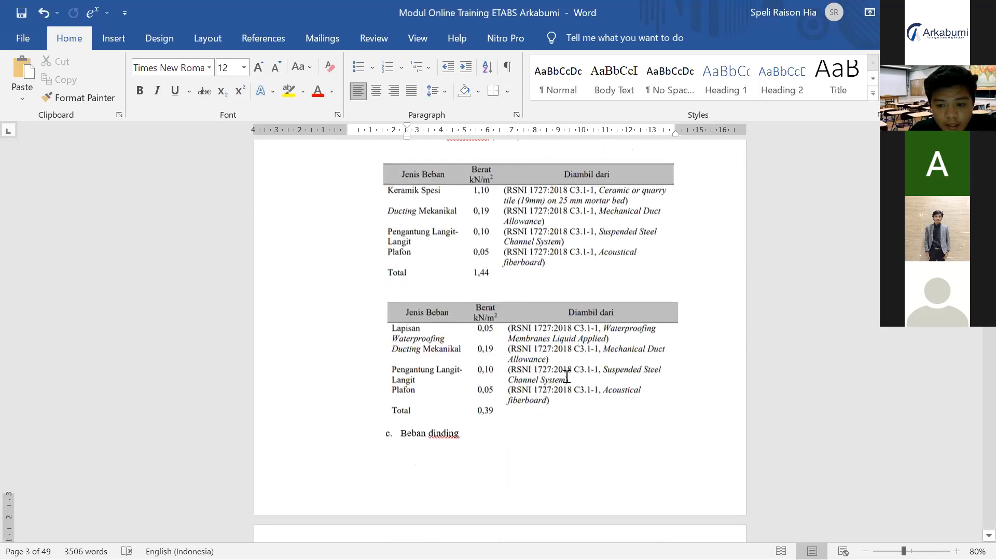
pyautogui.scroll(-2, 567, 377)
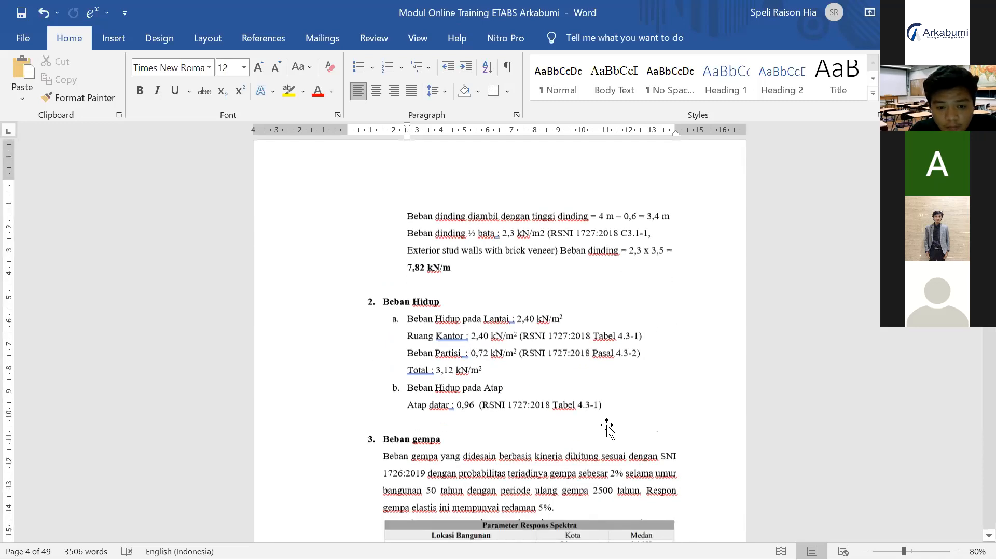
pyautogui.scroll(-17, 606, 428)
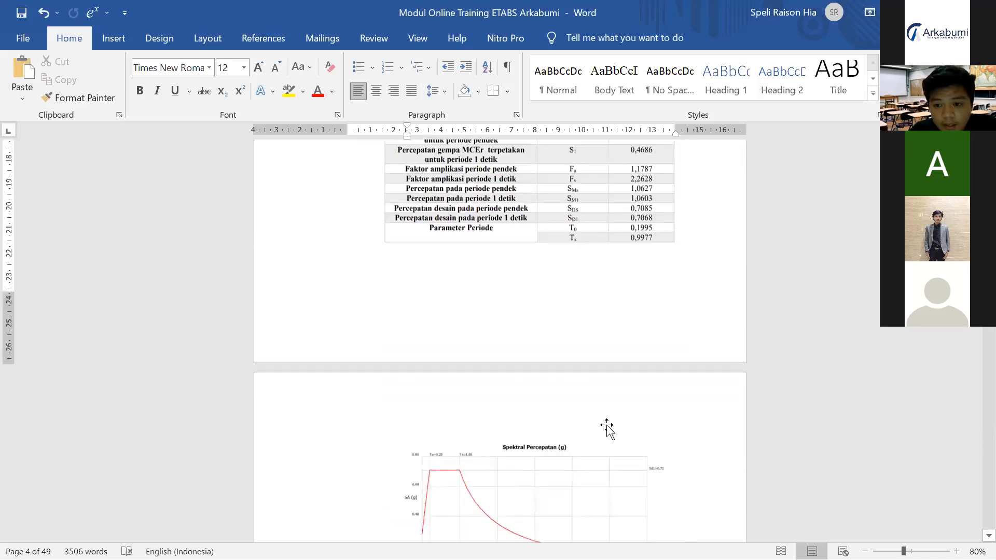
pyautogui.scroll(3, 607, 425)
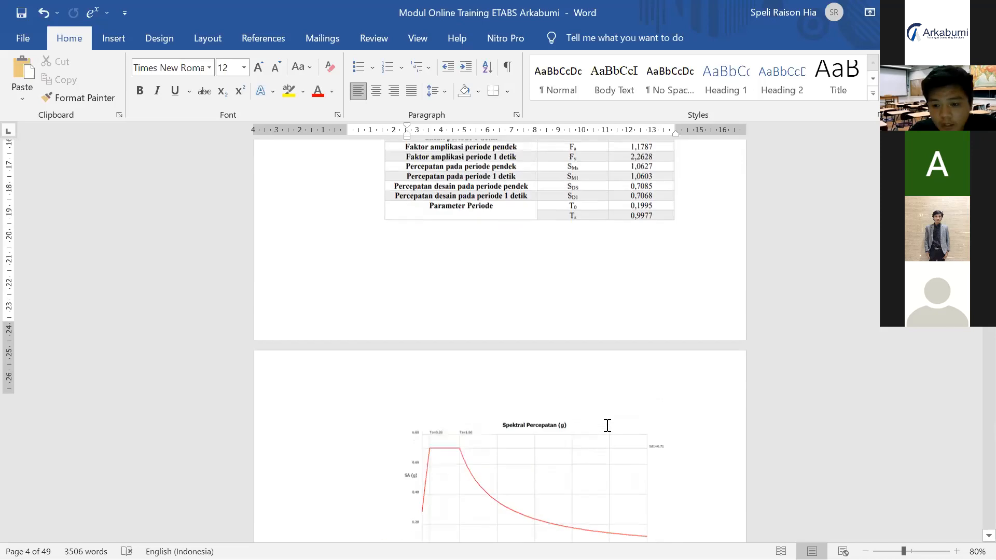
# Step: Review the Beban mati section with both SIDL tables again, along with the wall load and Beban Hidup entries
pyautogui.scroll(15, 608, 425)
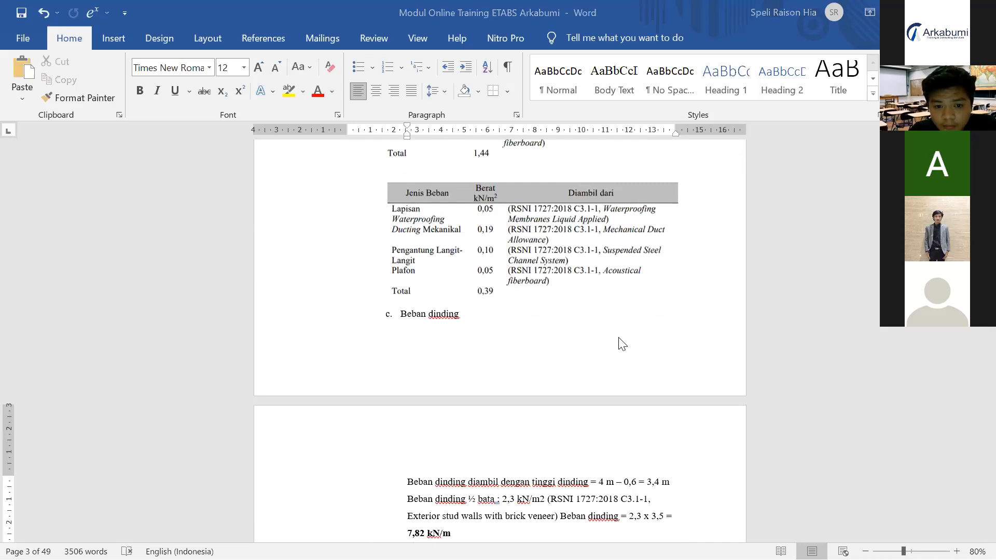
pyautogui.scroll(4, 621, 342)
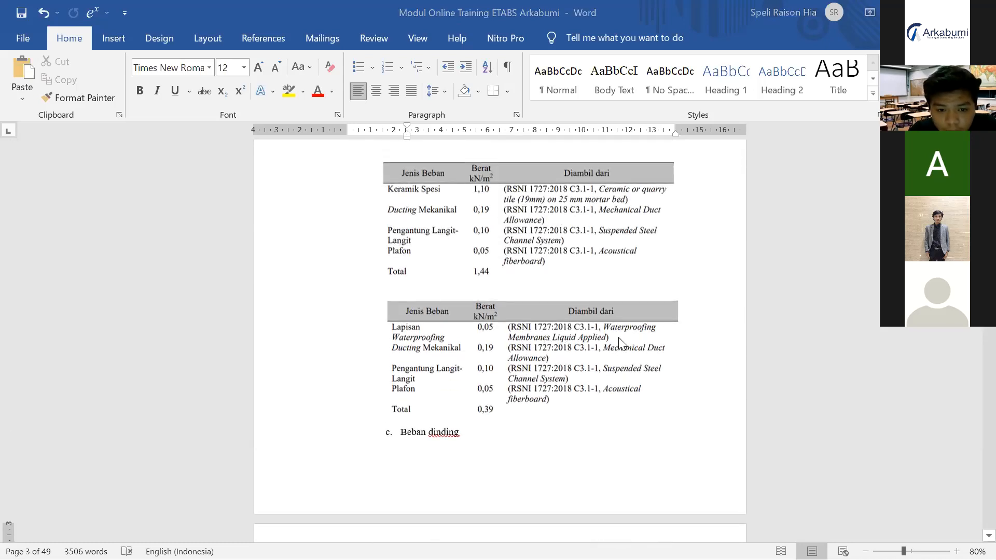
pyautogui.scroll(4, 619, 338)
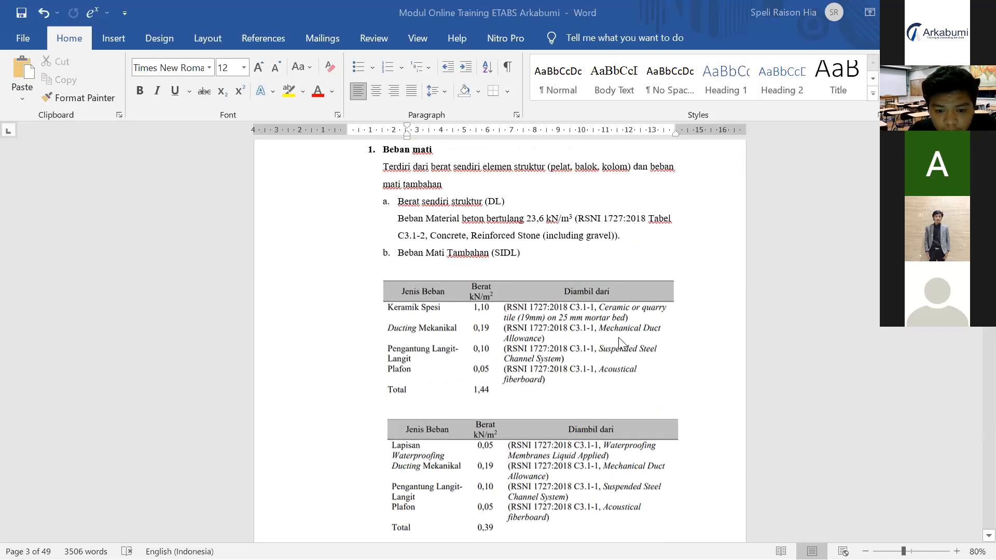
pyautogui.scroll(-8, 619, 337)
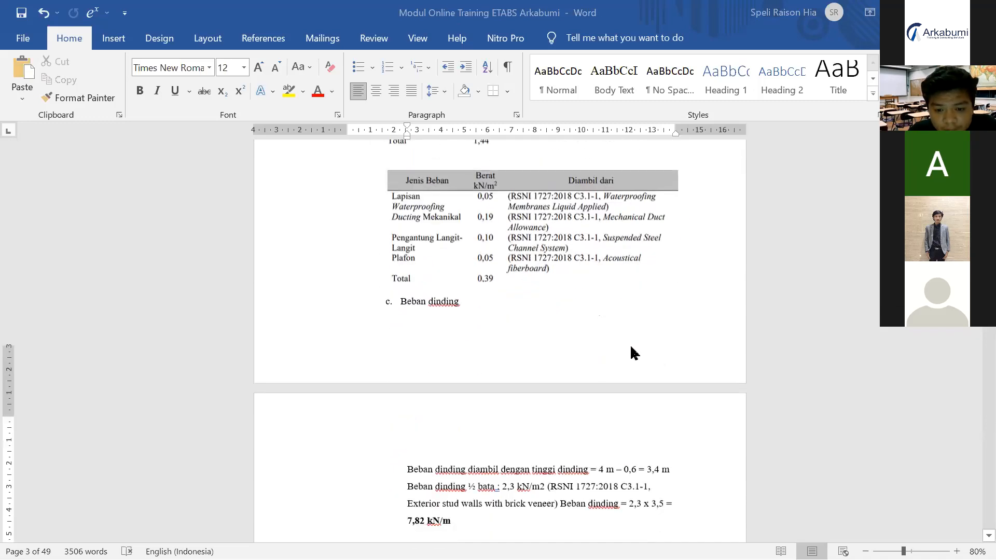
pyautogui.scroll(-3, 634, 352)
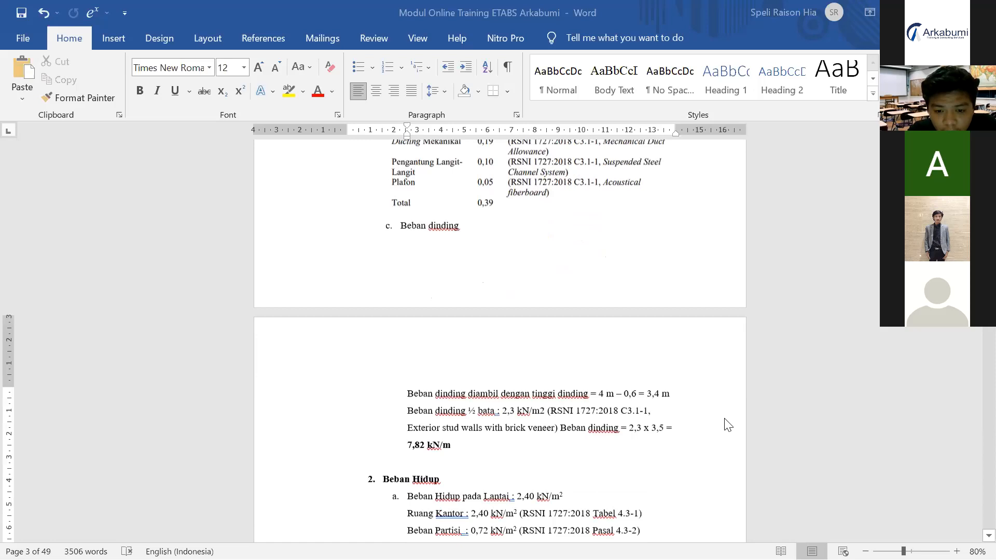
pyautogui.scroll(-9, 752, 428)
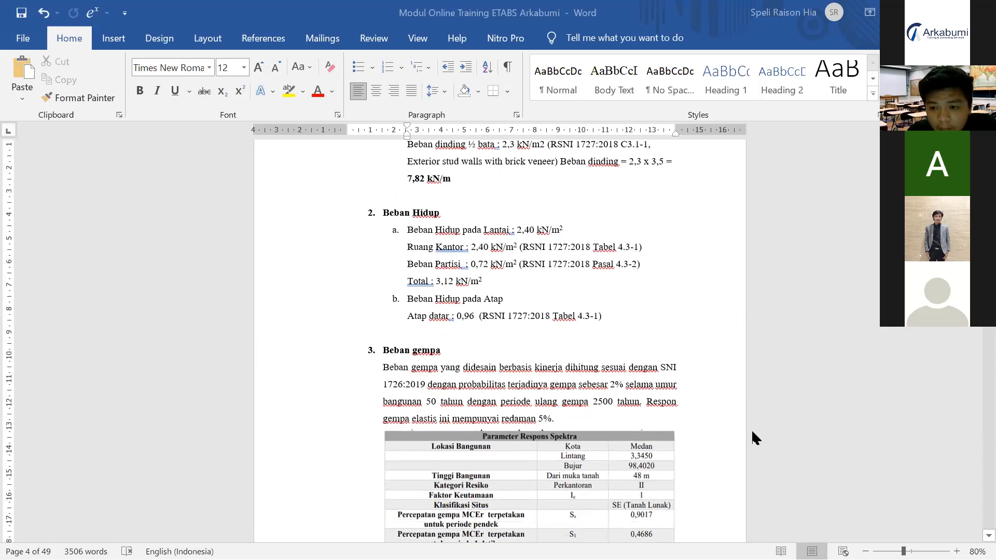
pyautogui.scroll(2, 594, 344)
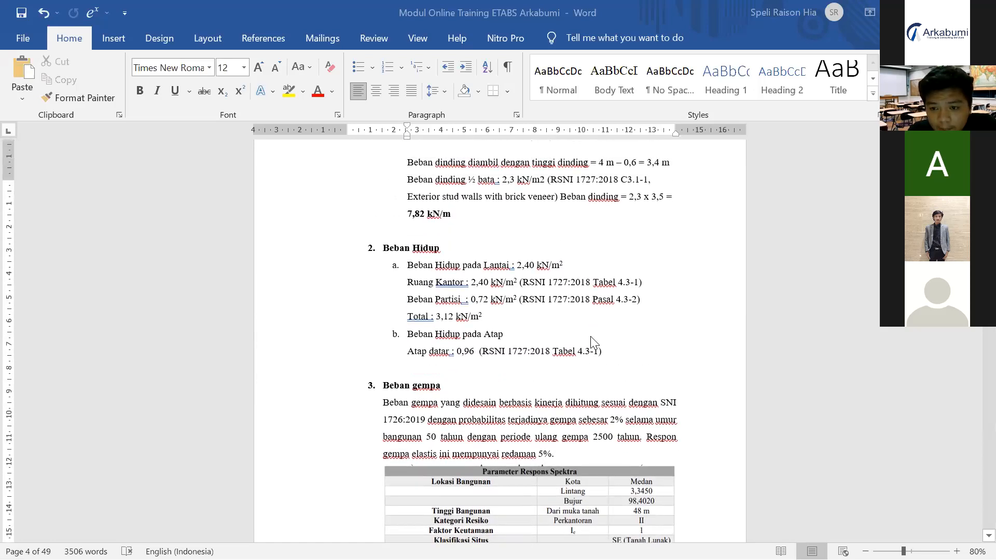
pyautogui.scroll(6, 594, 344)
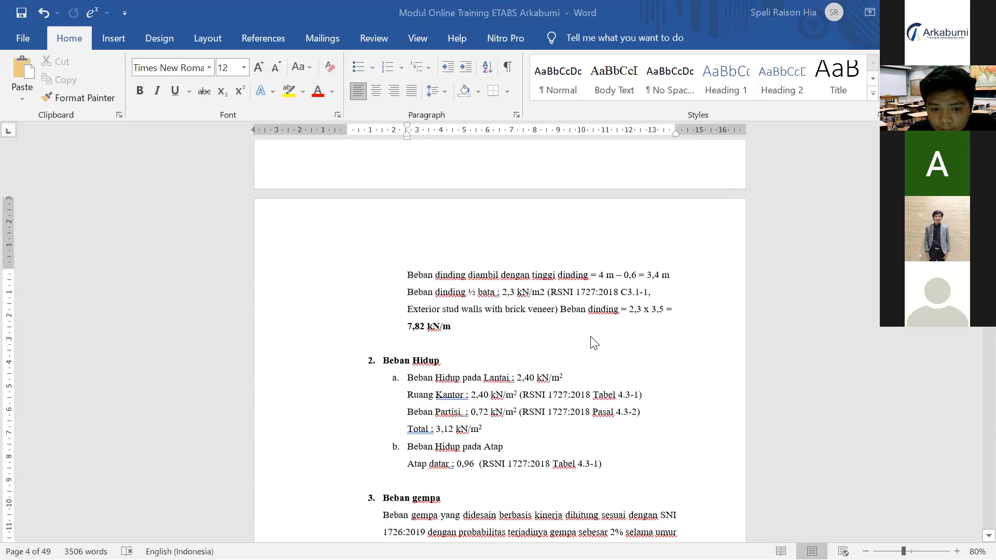
pyautogui.scroll(7, 594, 343)
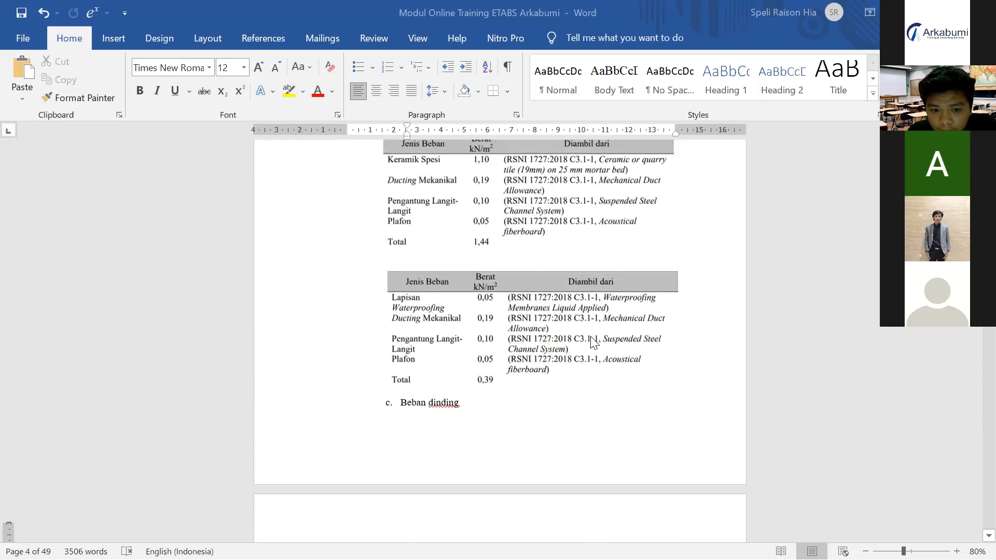
pyautogui.scroll(4, 591, 339)
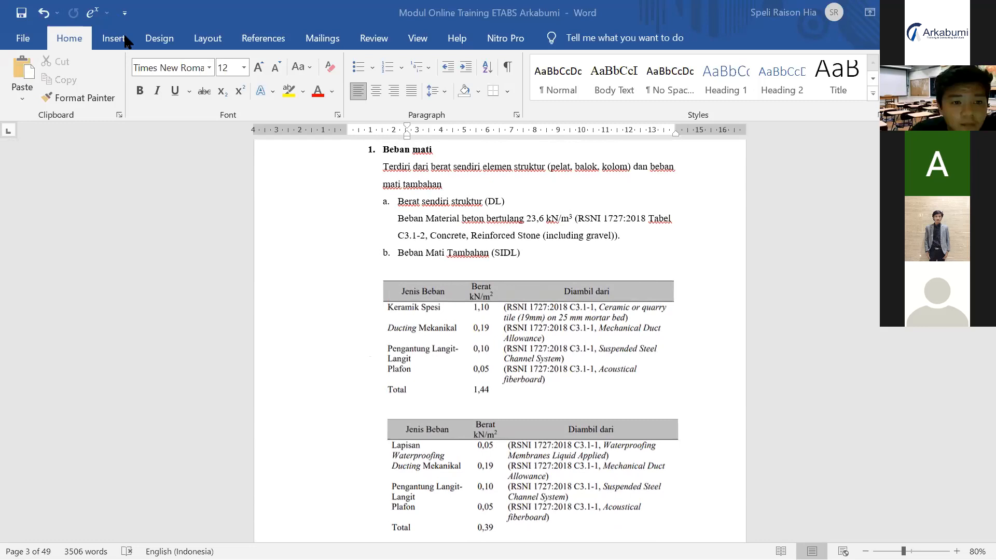
# Step: Switch to the ETABS building model and open the load pattern definitions
pyautogui.hotkey('alt', 'Tab')
pyautogui.hotkey('alt', 'Tab')
pyautogui.hotkey('alt', 'Tab')
pyautogui.hotkey('alt', 'Tab')
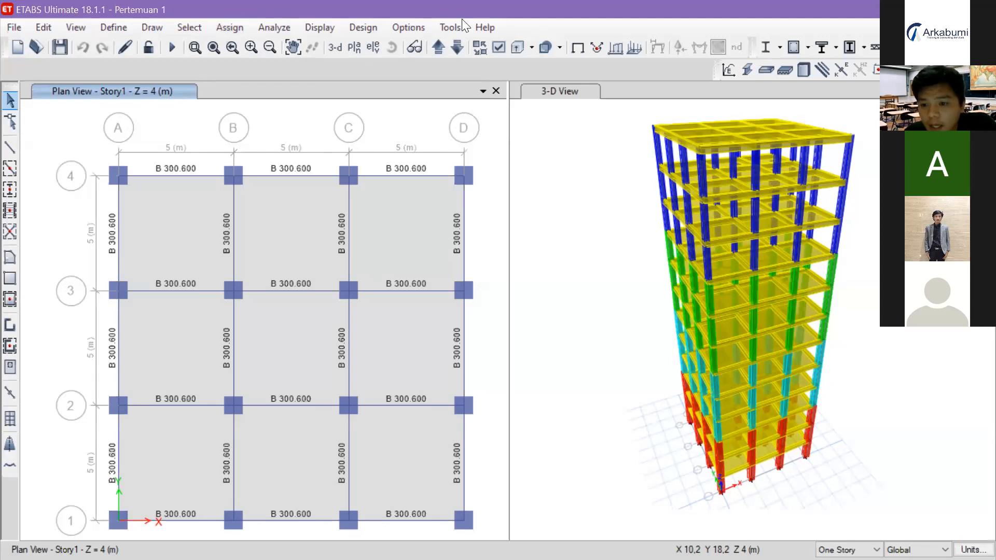
pyautogui.click(121, 24)
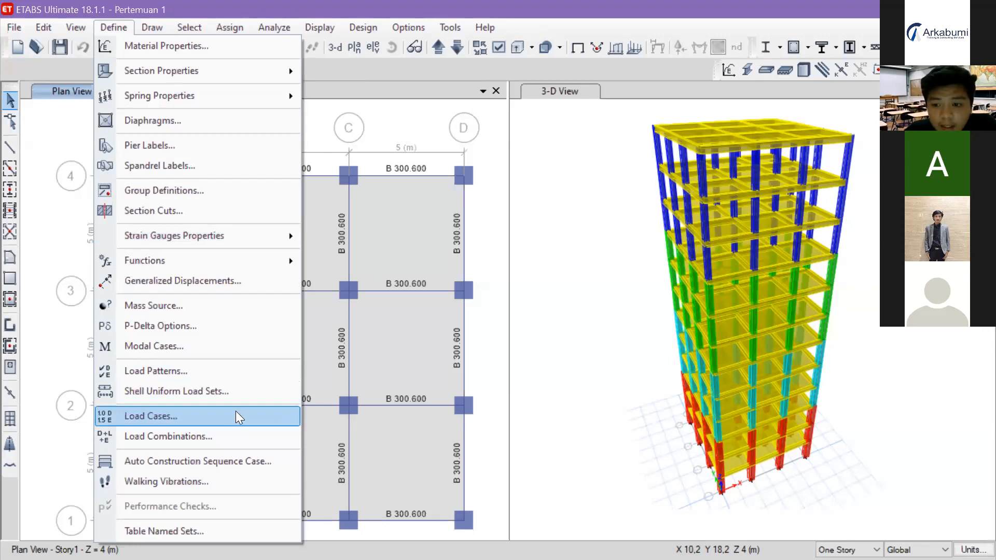
pyautogui.click(231, 370)
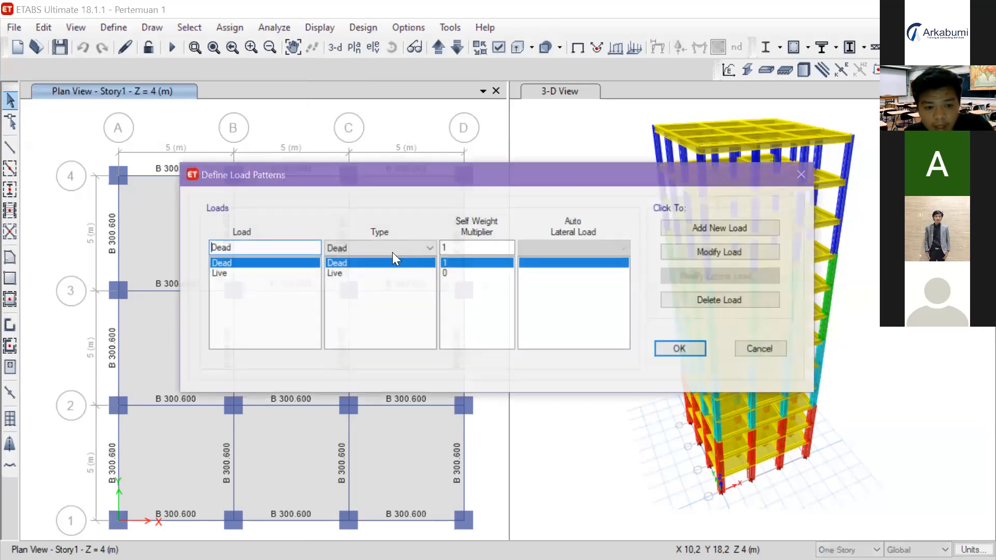
# Step: Compare the types and self-weight multipliers of the Dead and Live load patterns
pyautogui.click(296, 273)
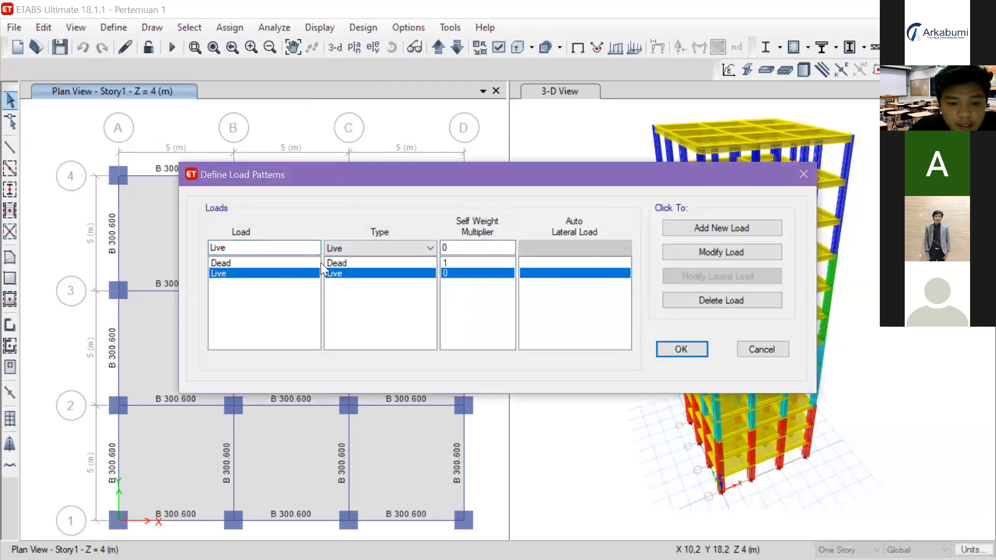
pyautogui.click(317, 263)
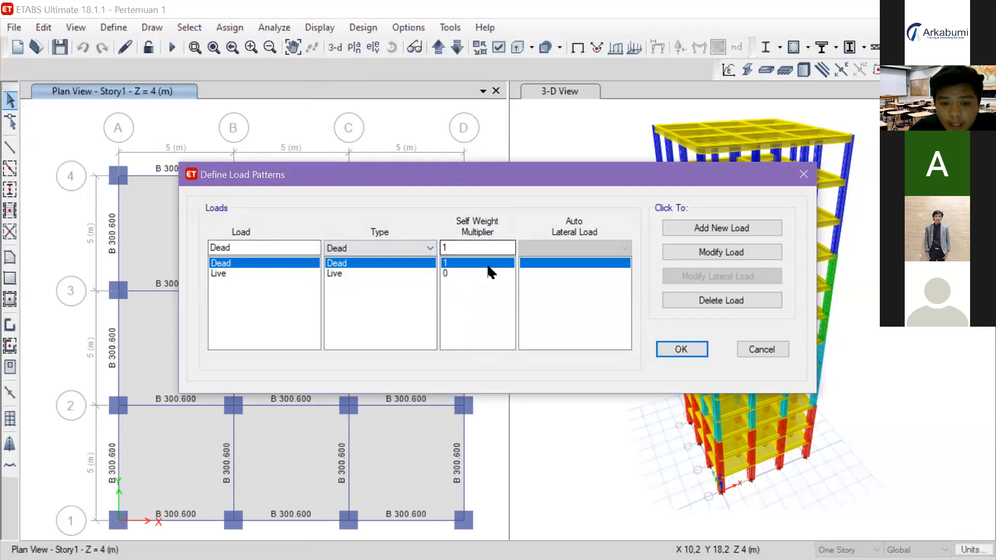
pyautogui.click(469, 273)
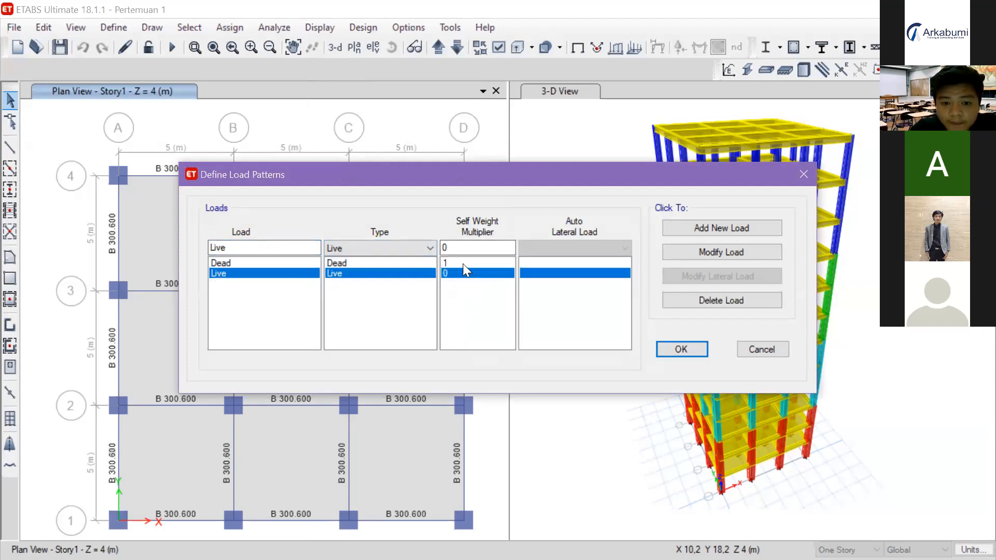
pyautogui.click(479, 263)
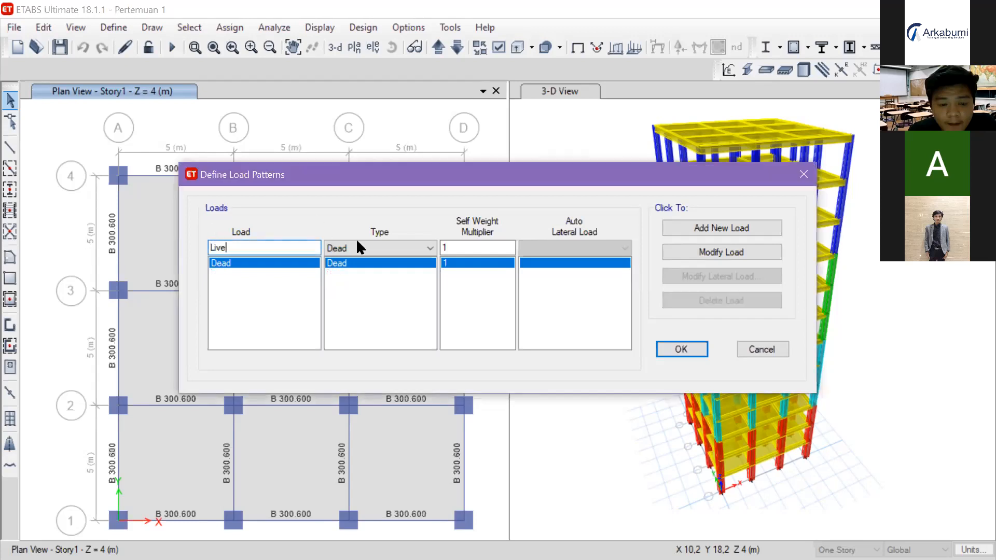
# Step: Add a Live load pattern of type Live and a SIDL pattern of type Super Dead, each with self-weight multiplier 0
pyautogui.click(374, 251)
pyautogui.click(380, 283)
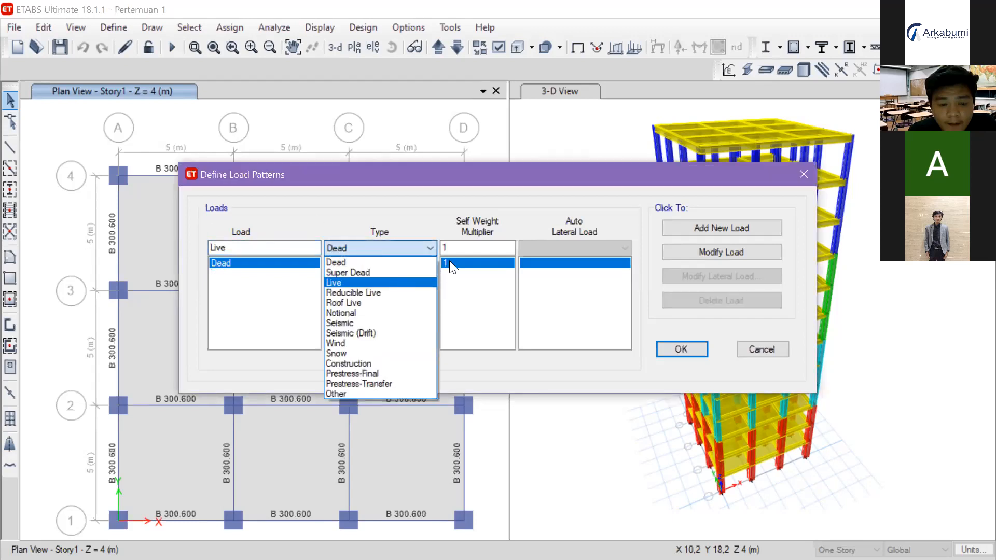
pyautogui.click(464, 254)
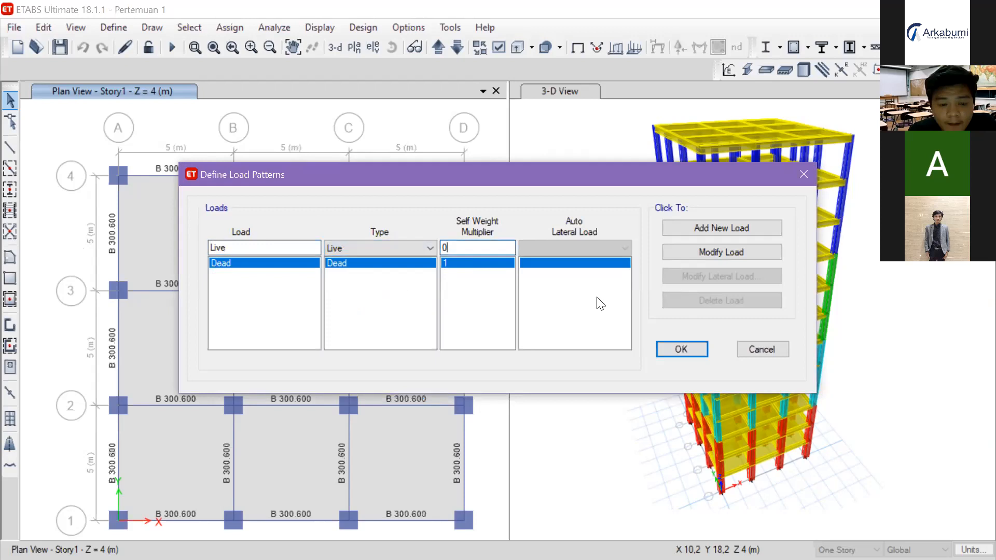
pyautogui.click(664, 349)
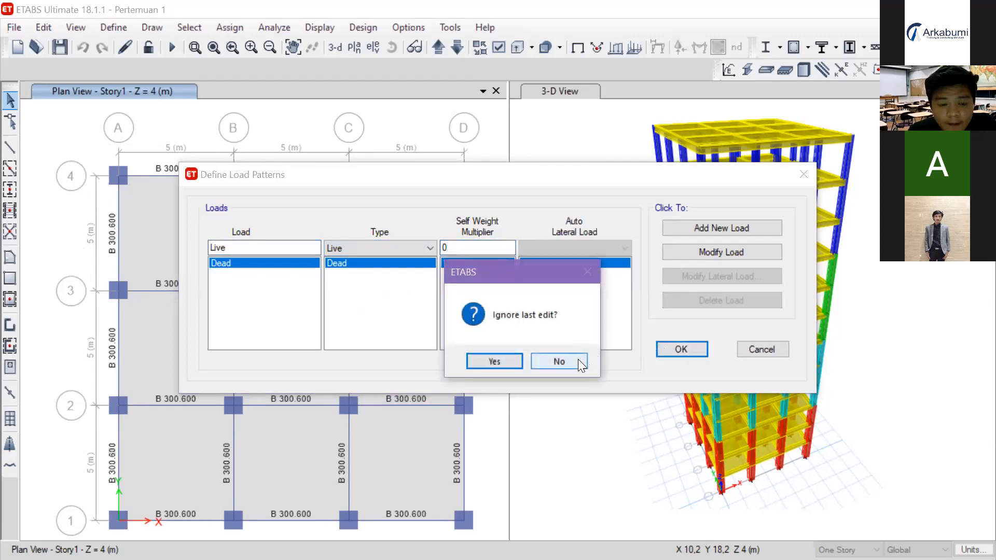
pyautogui.click(560, 360)
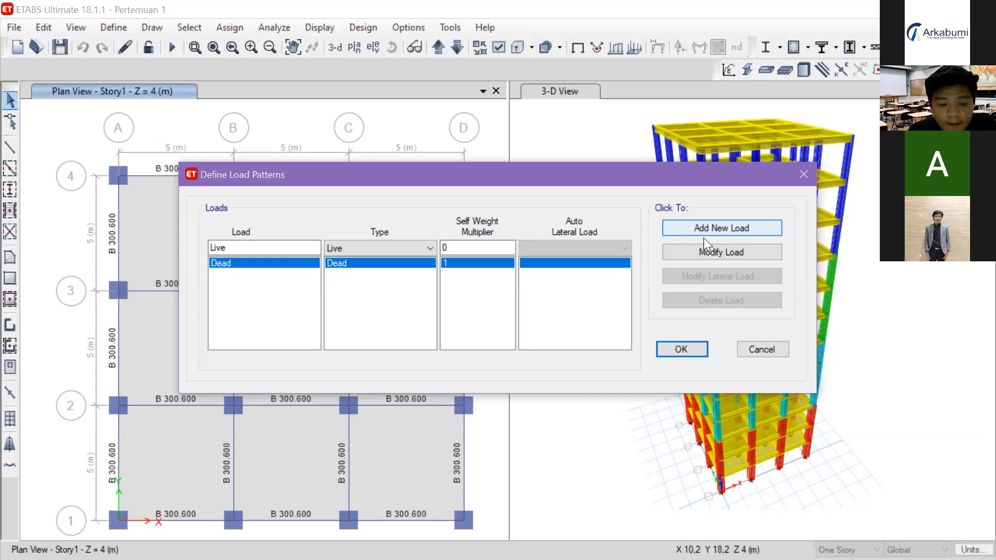
pyautogui.click(704, 234)
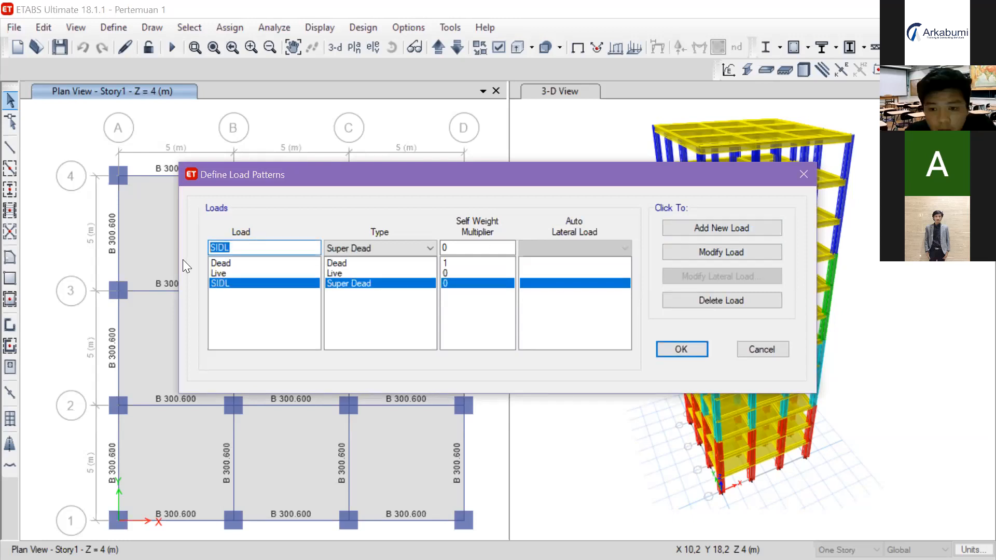
# Step: Add a seismic load pattern named Eqx with self-weight multiplier 0 and ASCE 7-16 auto lateral load
pyautogui.write('Eq')
pyautogui.click(421, 247)
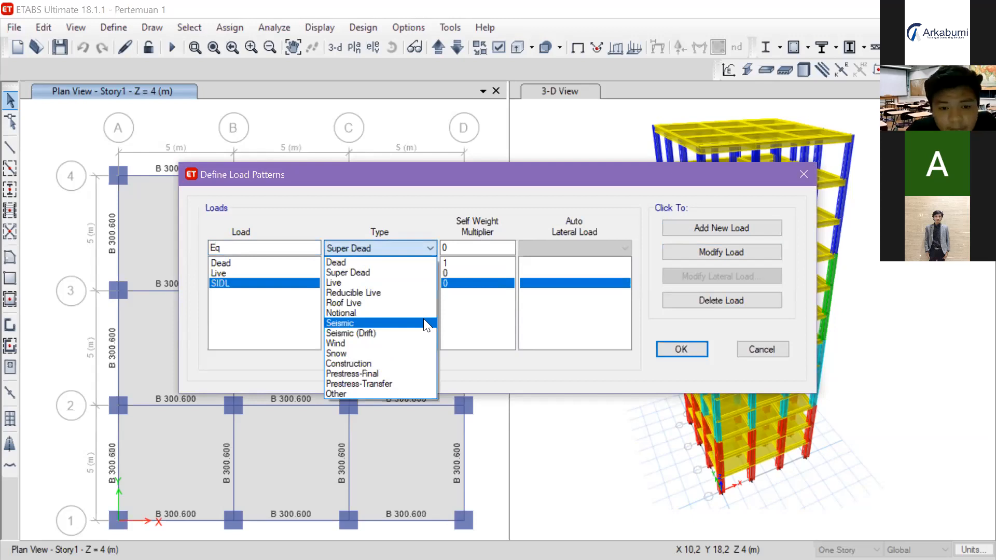
pyautogui.click(424, 320)
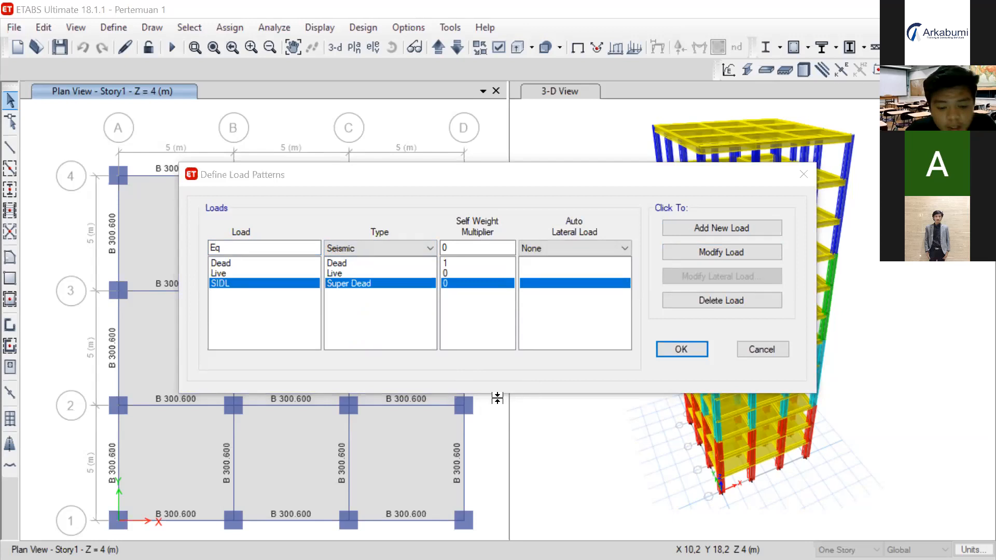
pyautogui.hotkey('alt', 'Tab')
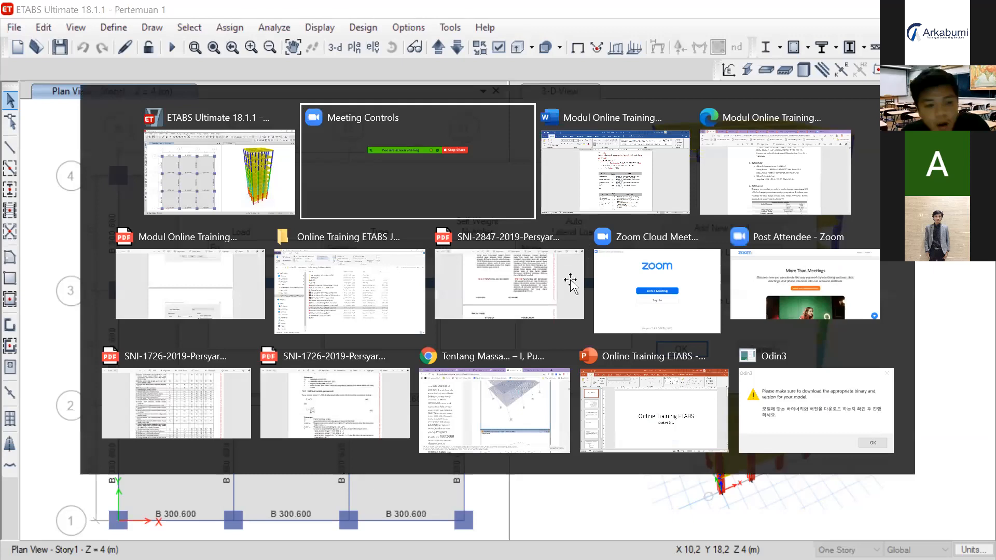
pyautogui.press('Escape')
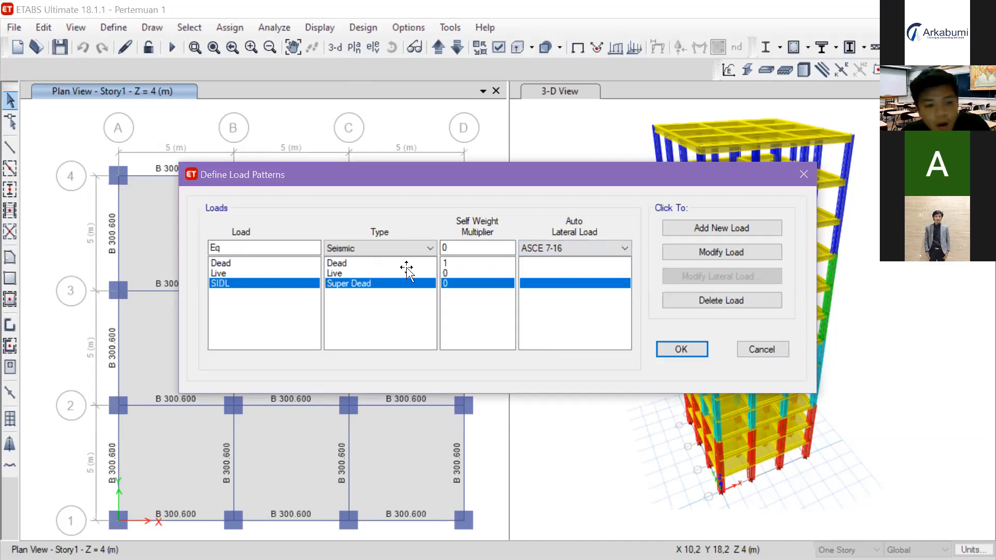
pyautogui.click(259, 248)
pyautogui.write('x')
pyautogui.click(721, 228)
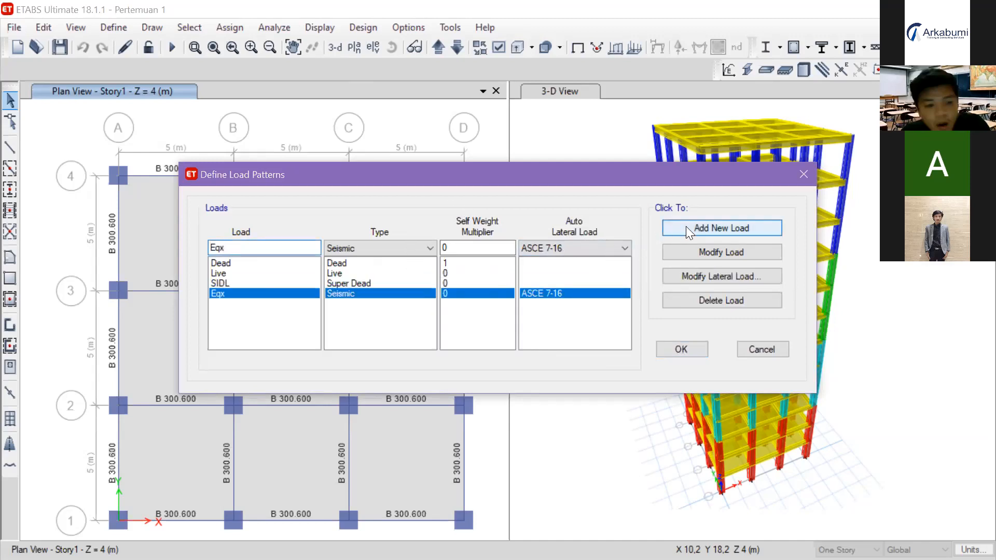
# Step: Add a second ASCE 7-16 seismic load pattern named Eqy with the same settings
pyautogui.click(259, 248)
pyautogui.press('BackSpace')
pyautogui.write('y')
pyautogui.click(721, 228)
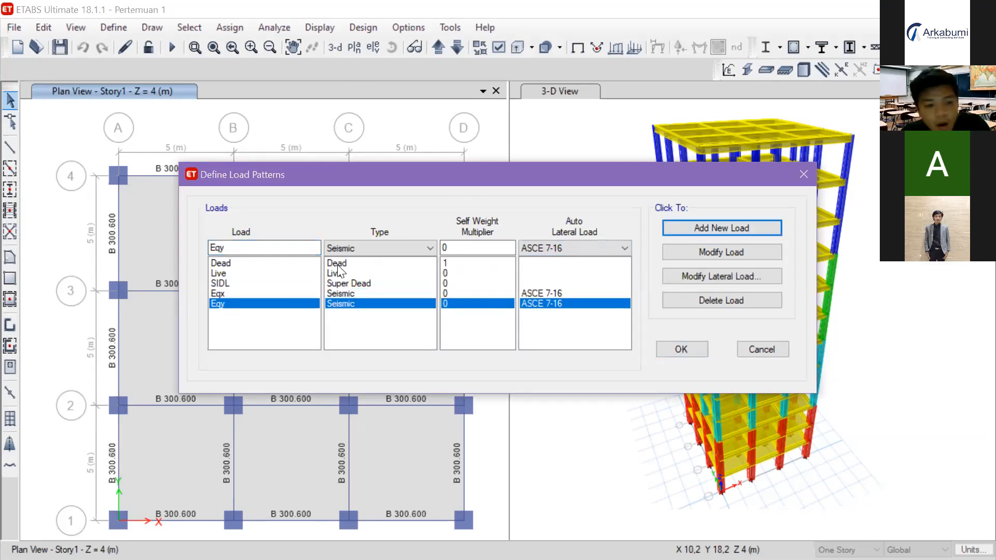
# Step: In Eqx's lateral load settings, keep only the X direction and X eccentricities, and set Ct, x to 0.016; 0.9
pyautogui.click(345, 283)
pyautogui.click(598, 315)
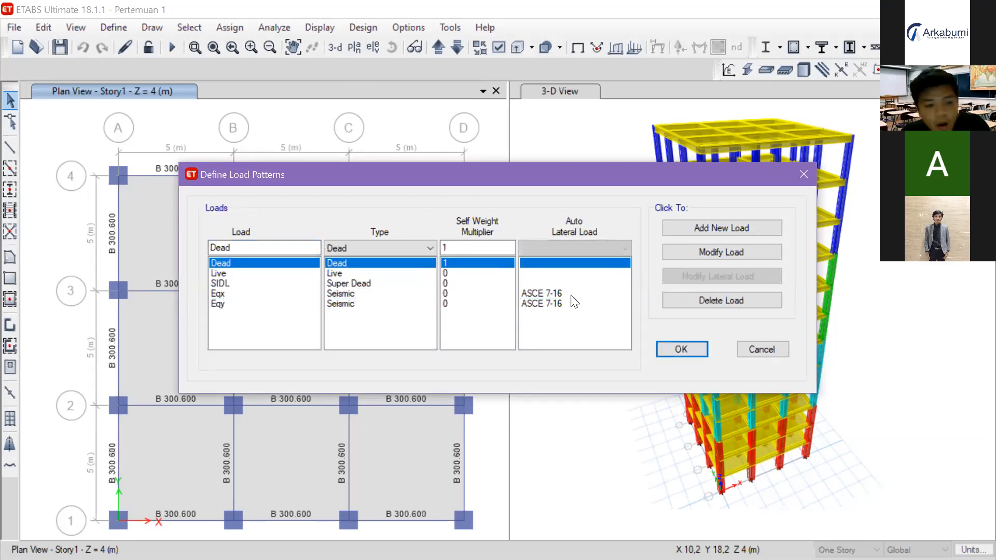
pyautogui.click(572, 294)
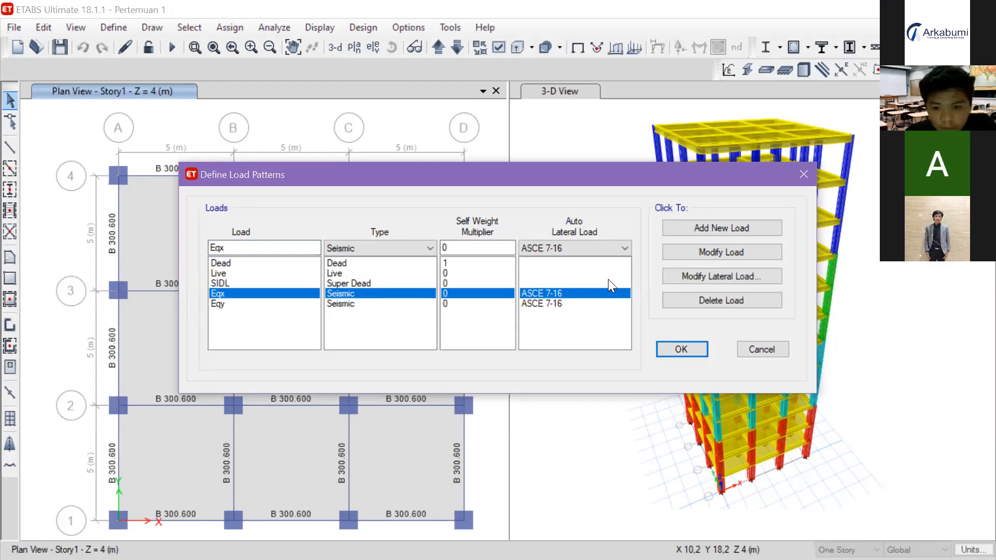
pyautogui.click(426, 303)
pyautogui.click(453, 294)
pyautogui.moveTo(675, 175); pyautogui.dragTo(622, 127)
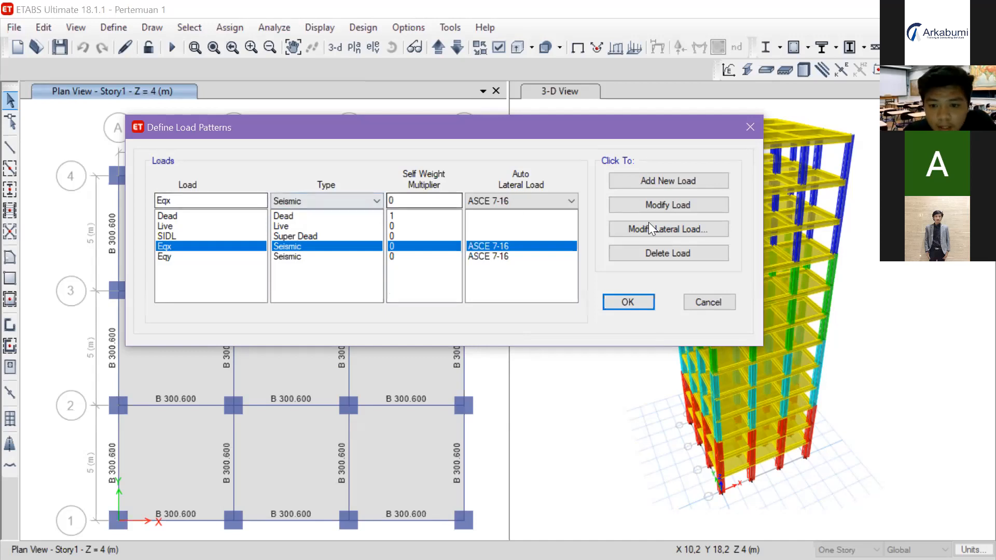
pyautogui.click(615, 223)
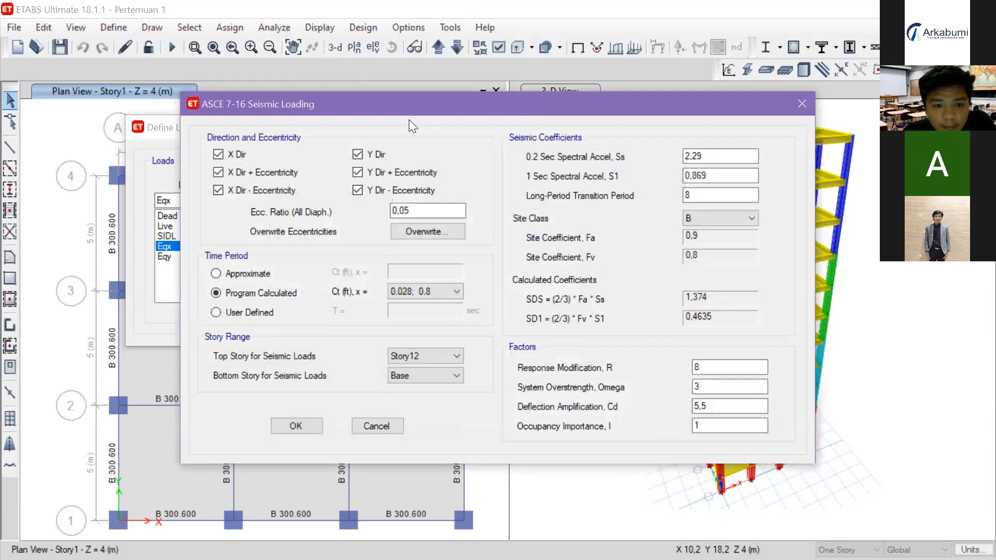
pyautogui.moveTo(409, 120); pyautogui.dragTo(361, 81)
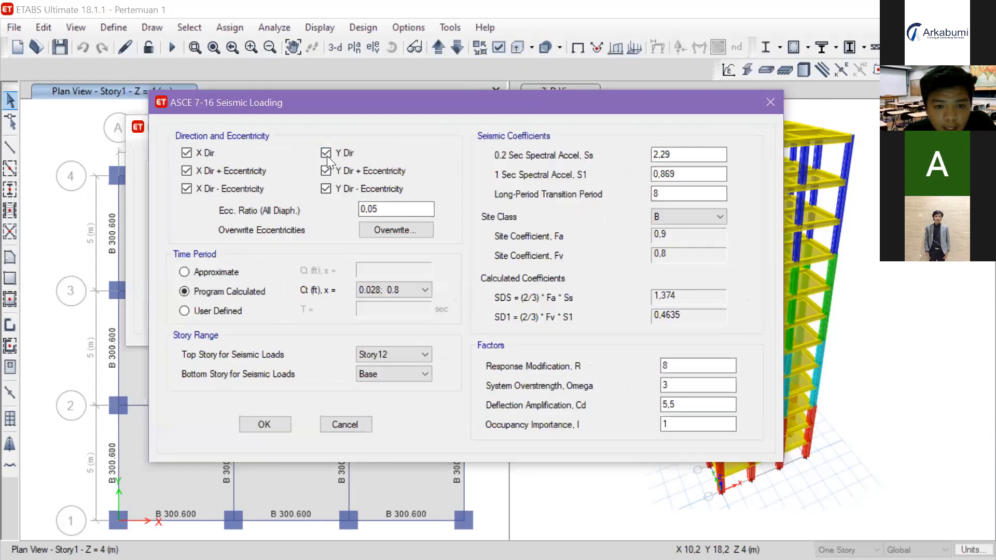
pyautogui.click(325, 154)
pyautogui.click(390, 292)
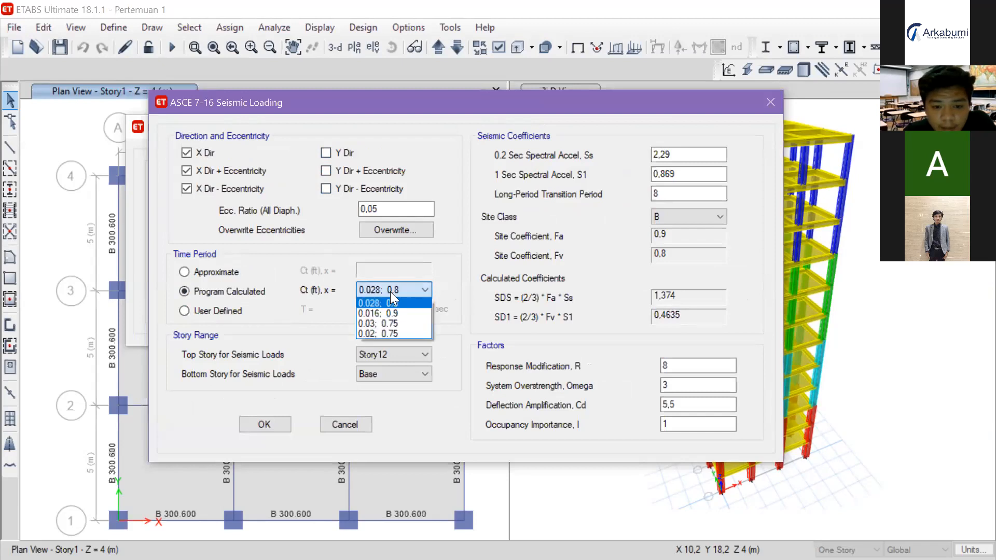
pyautogui.click(412, 313)
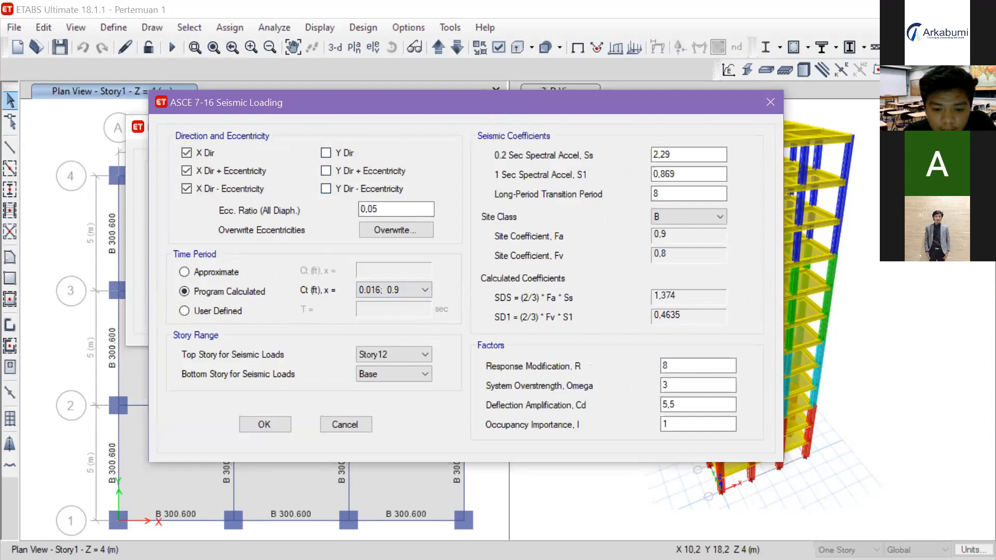
# Step: Switch to the SNI 1726:2019 PDF and find Tabel 18 with the approximate period parameters Ct and x
pyautogui.hotkey('alt', 'Tab')
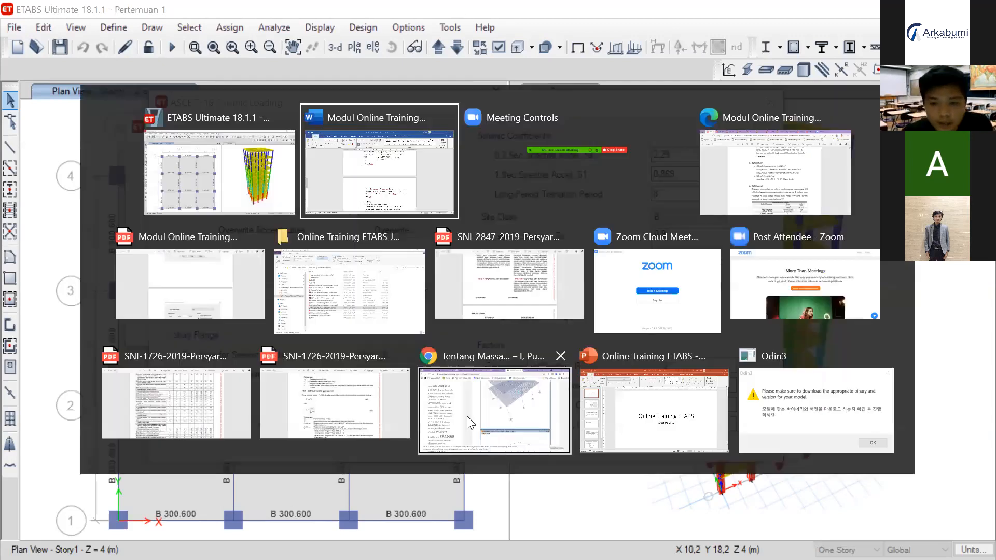
pyautogui.press('Tab')
pyautogui.press('Tab')
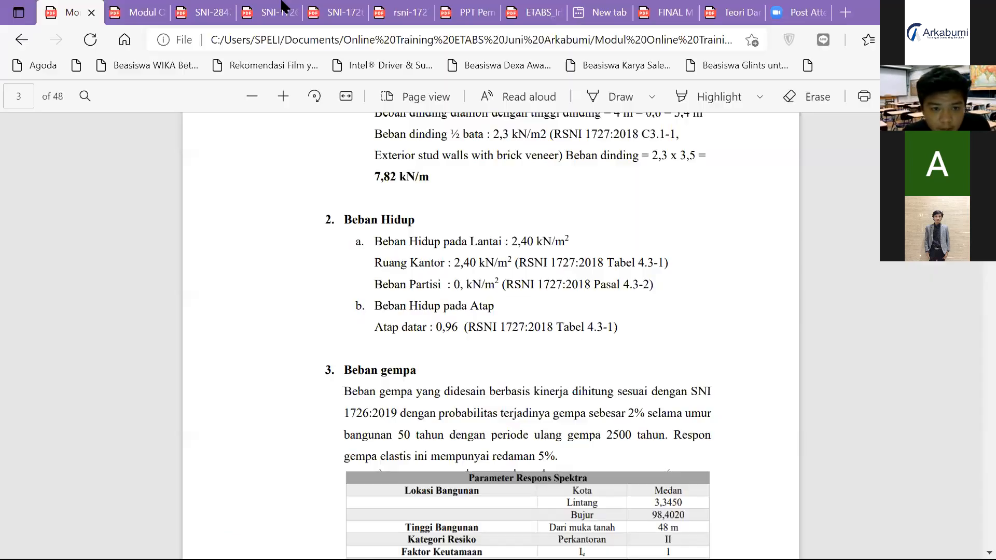
pyautogui.click(283, 6)
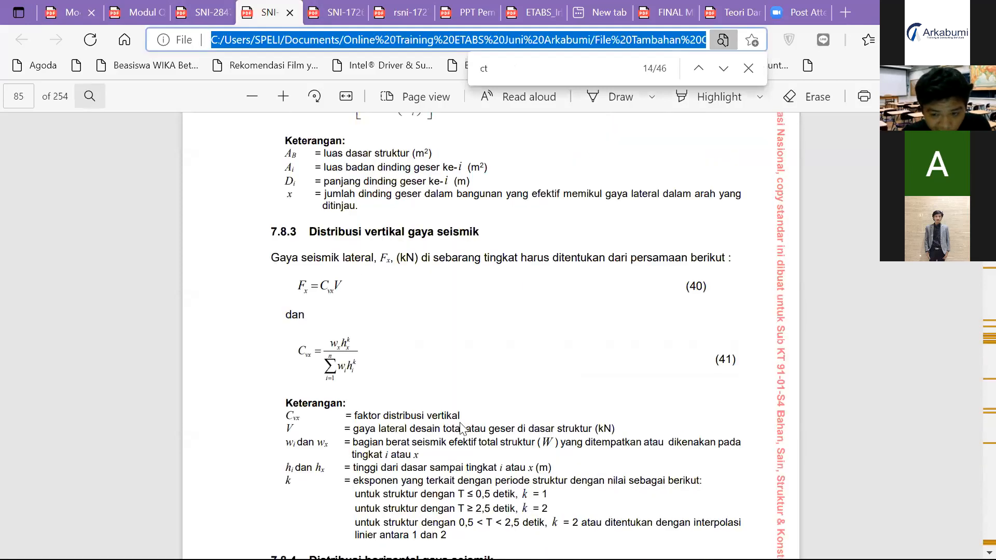
pyautogui.scroll(4, 384, 291)
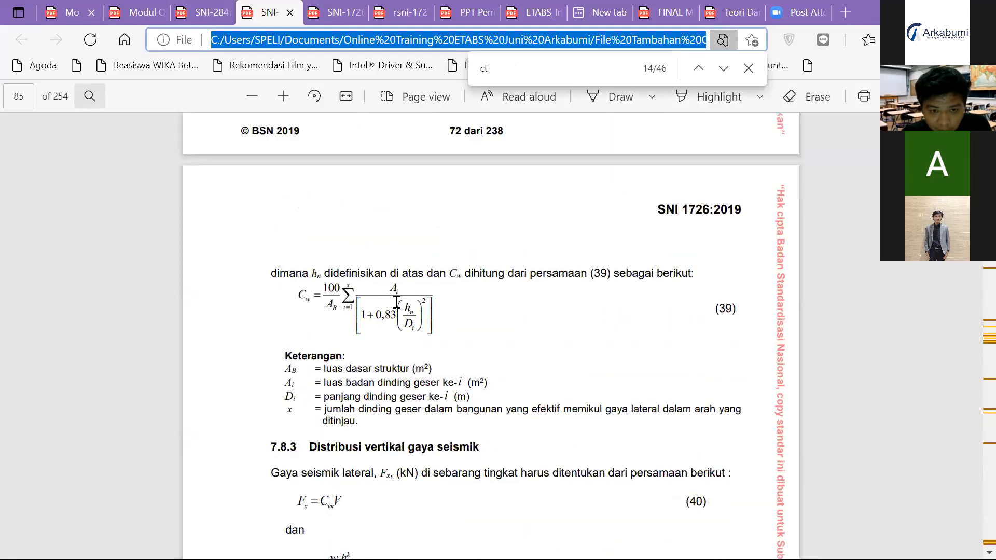
pyautogui.scroll(5, 371, 285)
pyautogui.scroll(-6, 369, 280)
pyautogui.scroll(-2, 371, 285)
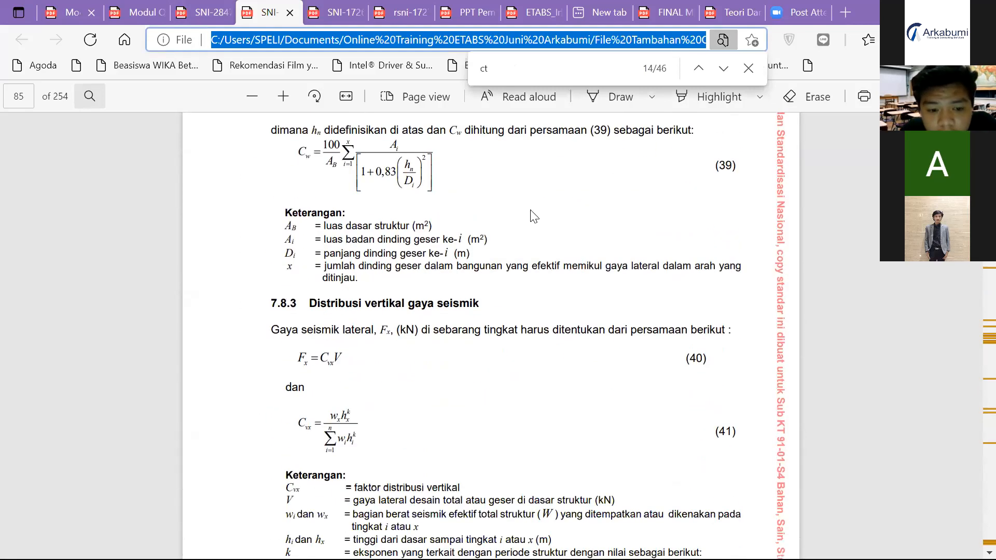
pyautogui.scroll(2, 669, 130)
pyautogui.click(699, 68)
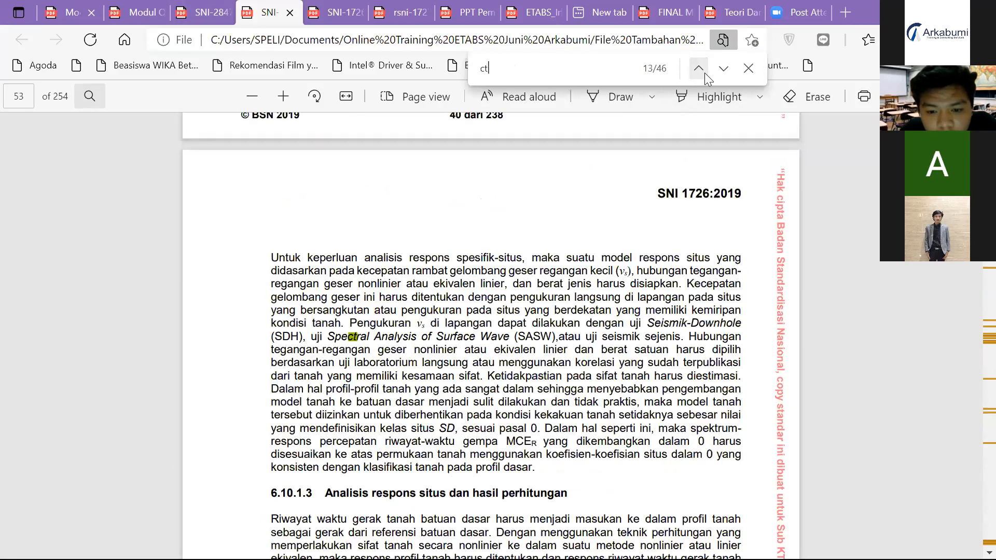
pyautogui.click(723, 68)
pyautogui.click(723, 68)
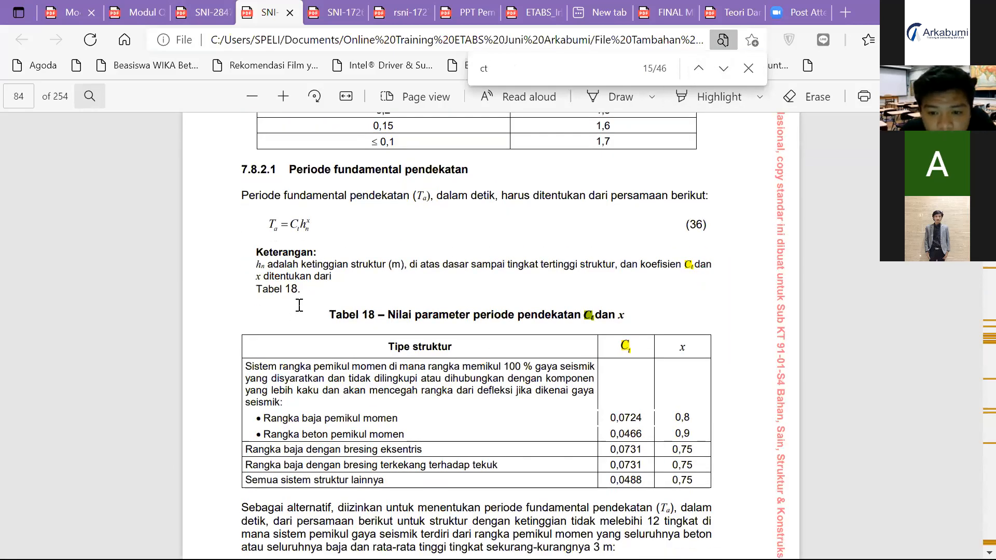
pyautogui.scroll(-3, 454, 337)
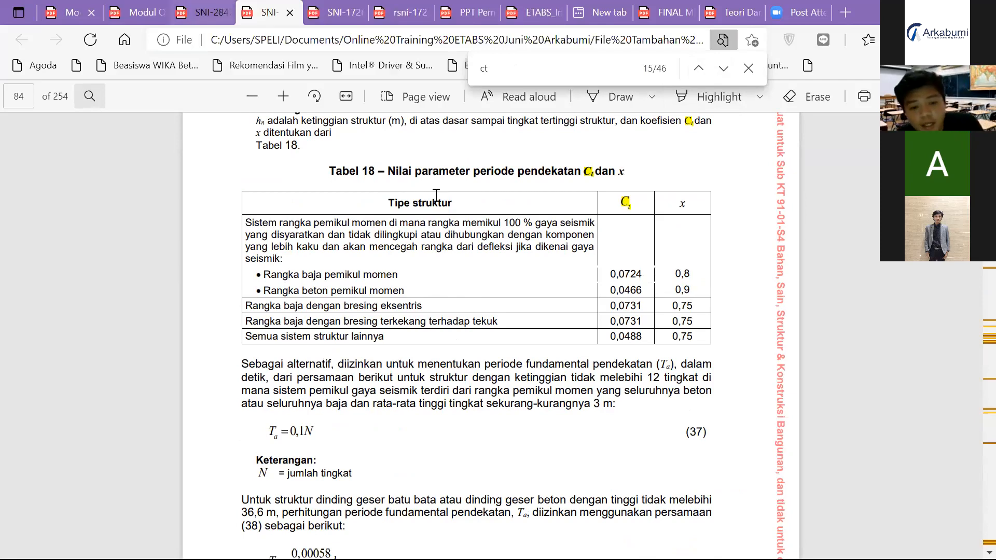
# Step: Return to ETABS and select Ct, x 0.016; 0.9 again for Eqx, with response modification R set to 8
pyautogui.hotkey('alt', 'Tab')
pyautogui.hotkey('alt', 'Tab')
pyautogui.hotkey('alt', 'Tab')
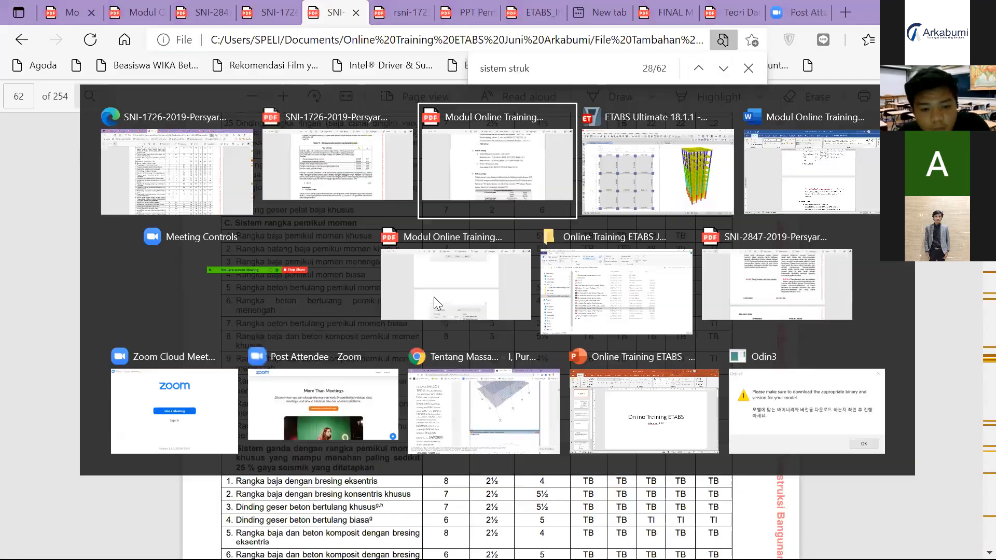
pyautogui.hotkey('alt', 'Tab')
pyautogui.click(402, 290)
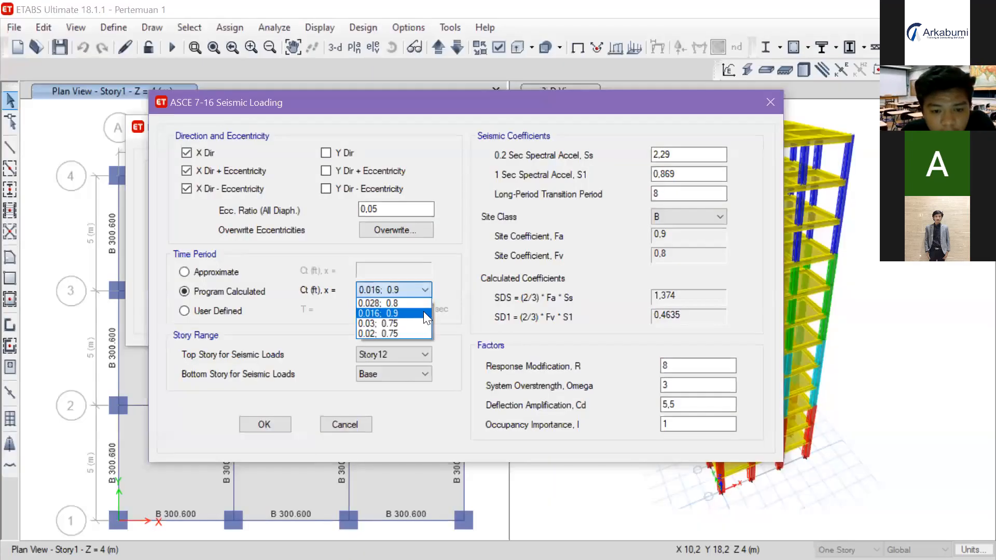
pyautogui.click(423, 312)
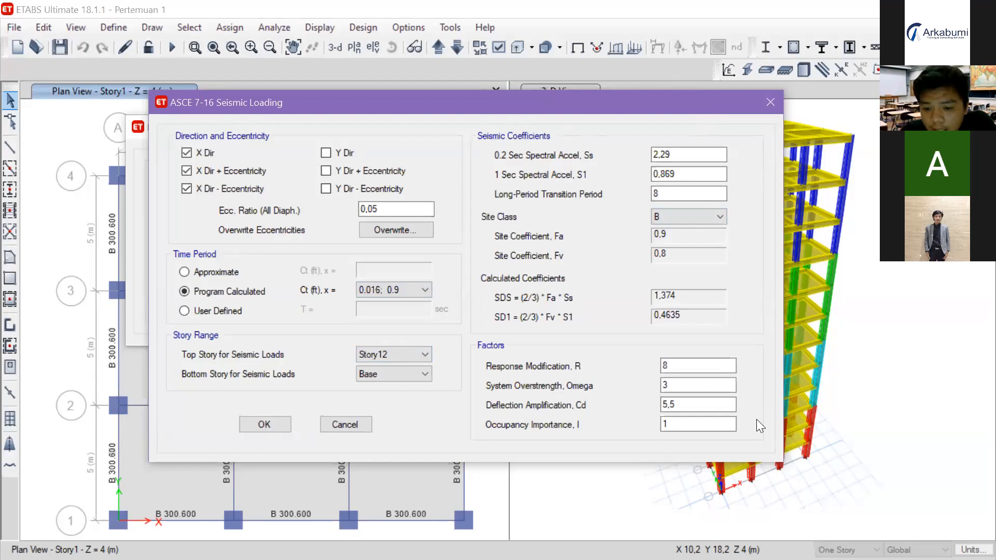
pyautogui.write('8')
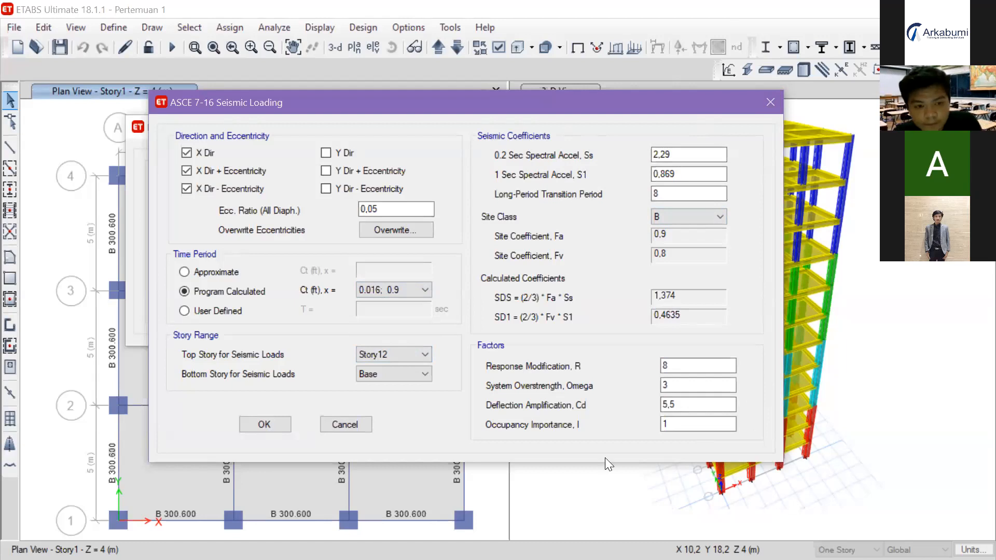
# Step: Switch to the SNI 1726:2019 PDF and examine the coefficients listed for Sistem rangka pemikul momen
pyautogui.hotkey('alt', 'Tab')
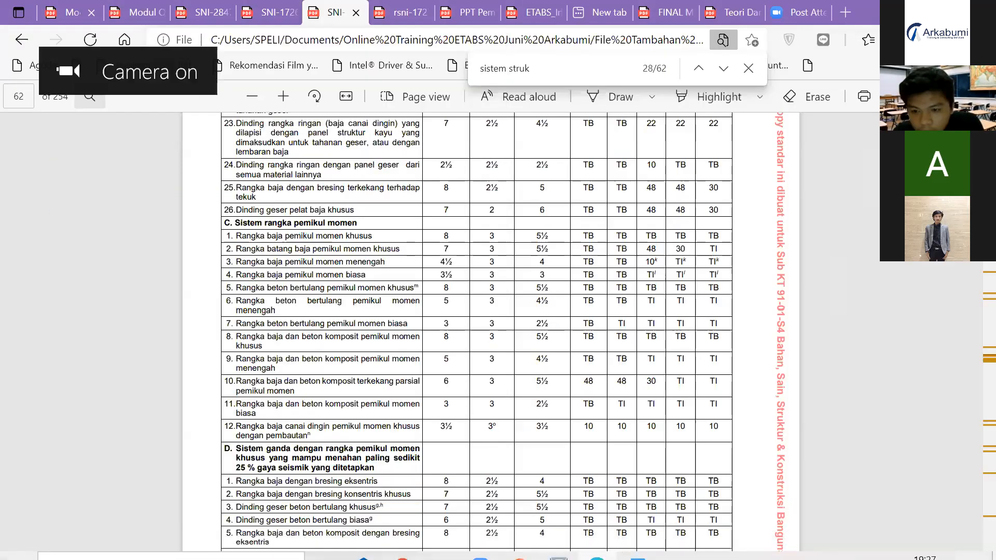
pyautogui.press('super')
pyautogui.press('super')
pyautogui.press('super')
pyautogui.press('super')
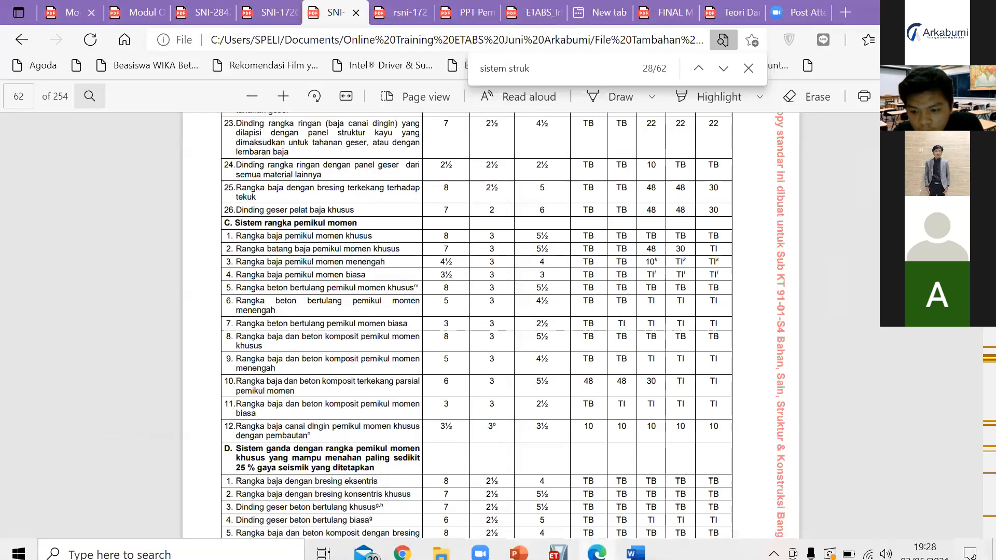
# Step: Return to ETABS and close both the ASCE 7-16 seismic loading settings and the load pattern definitions
pyautogui.press('super')
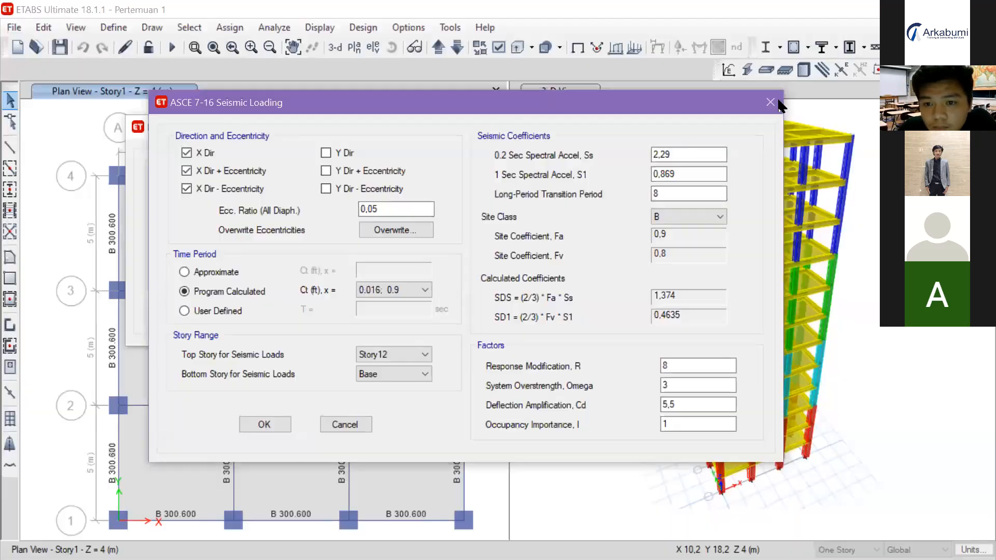
pyautogui.press('Return')
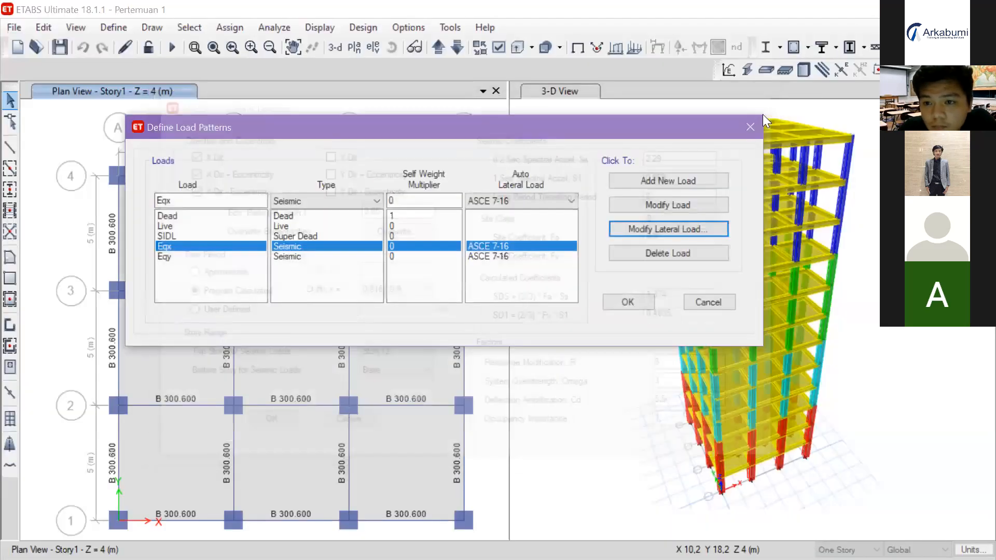
pyautogui.click(750, 127)
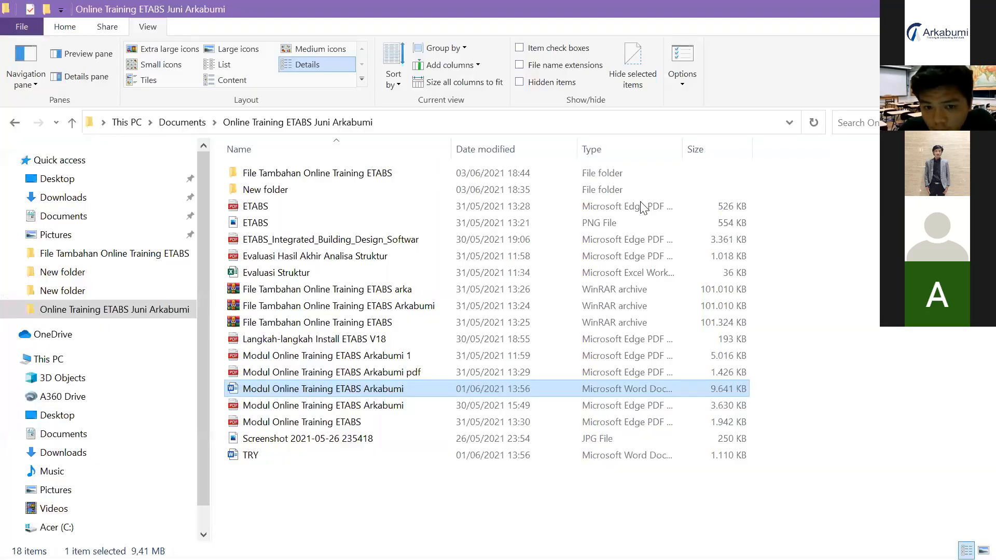
# Step: Go to the desktop and open Aplikasi Spektrum Respons Desain Indonesia 2021
pyautogui.hotkey('alt', 'Tab')
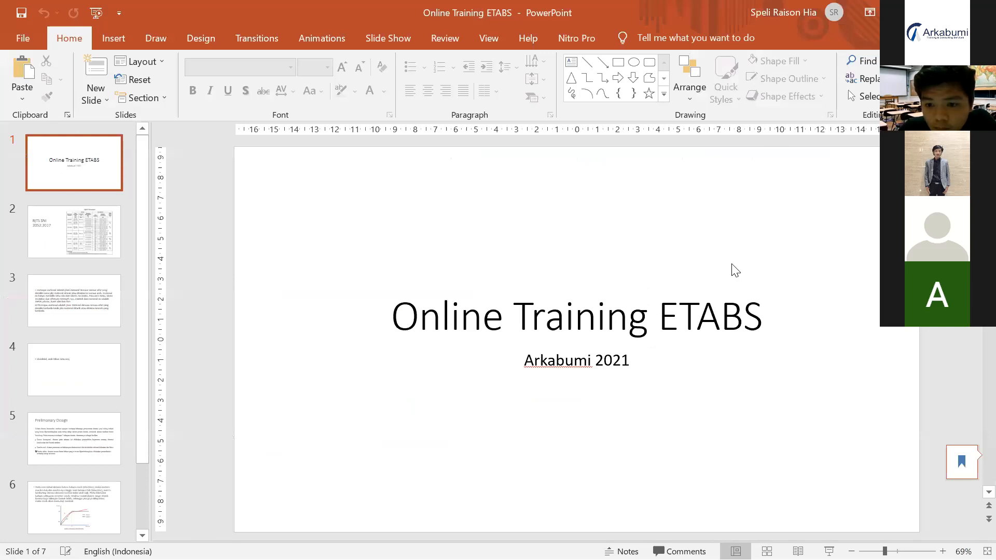
pyautogui.press('super+d')
pyautogui.rightClick(431, 255)
pyautogui.click(506, 298)
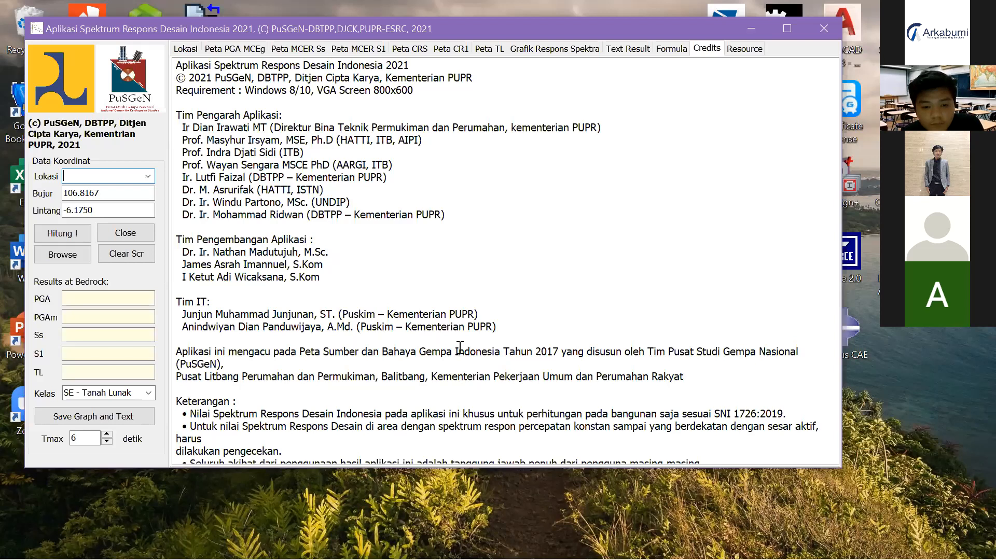
# Step: Switch to the Word training module, examine the Parameter Respons Spektra table under Beban gempa, and return to the response spectrum application
pyautogui.hotkey('alt', 'Tab')
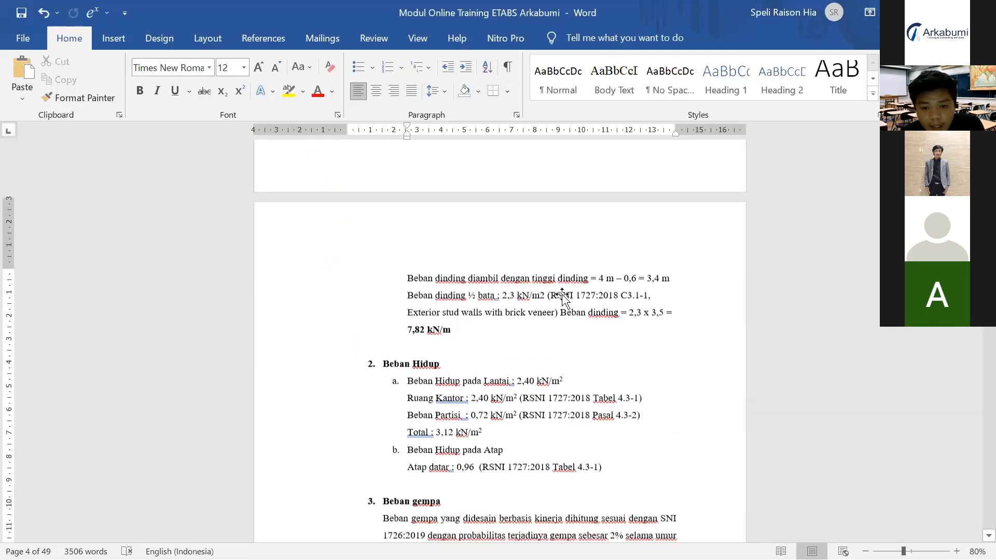
pyautogui.scroll(-7, 562, 295)
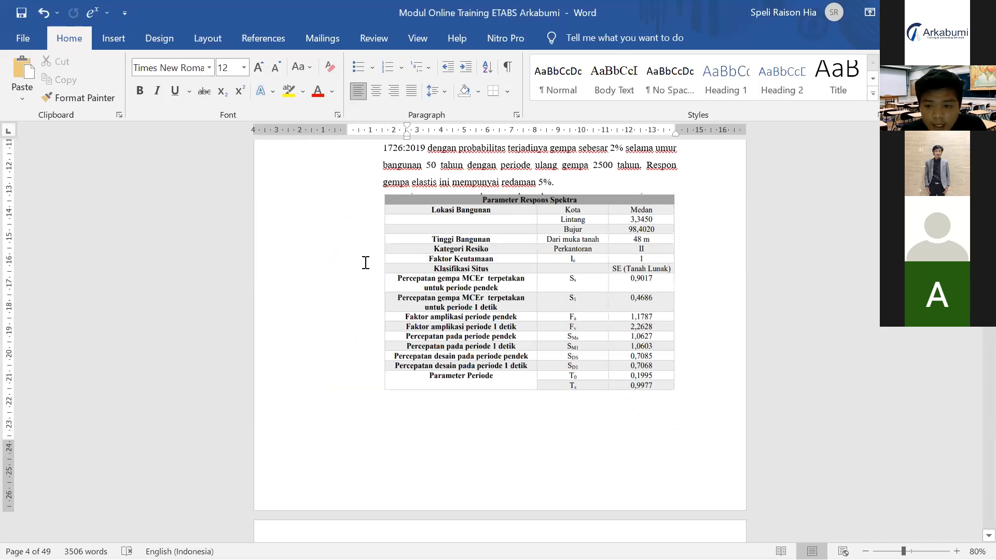
pyautogui.hotkey('alt', 'Tab')
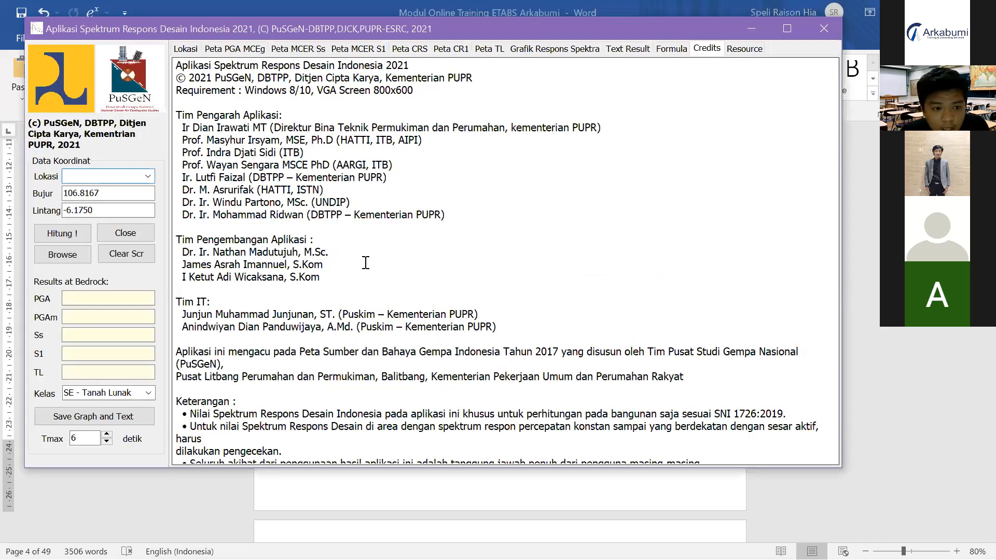
# Step: Set the location to medan (P) so its longitude and latitude are filled in
pyautogui.write('m')
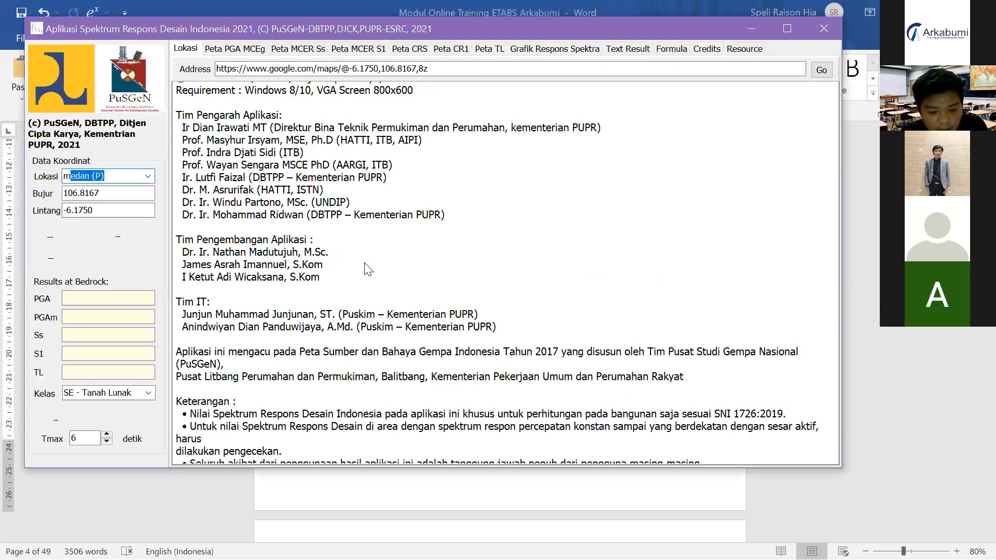
pyautogui.write('eda')
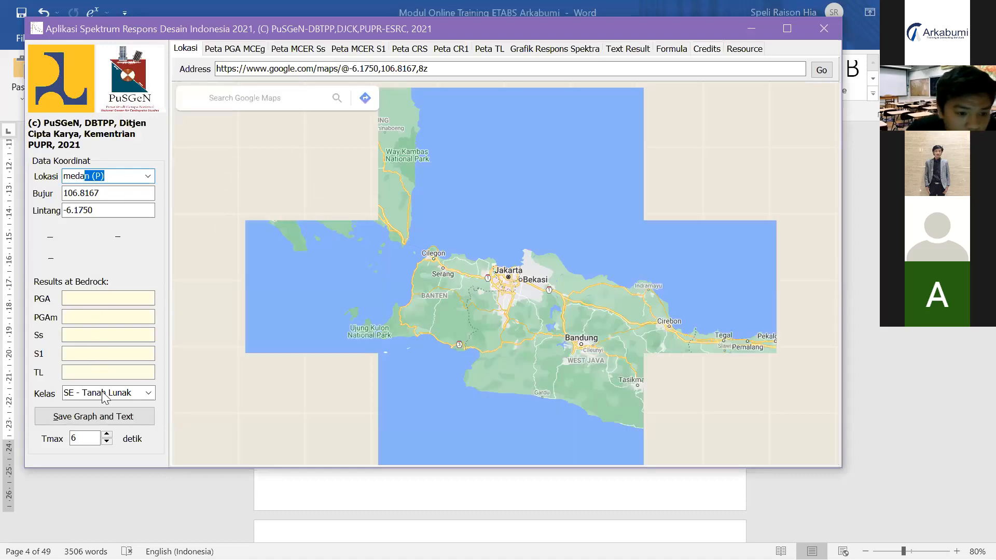
pyautogui.press('Return')
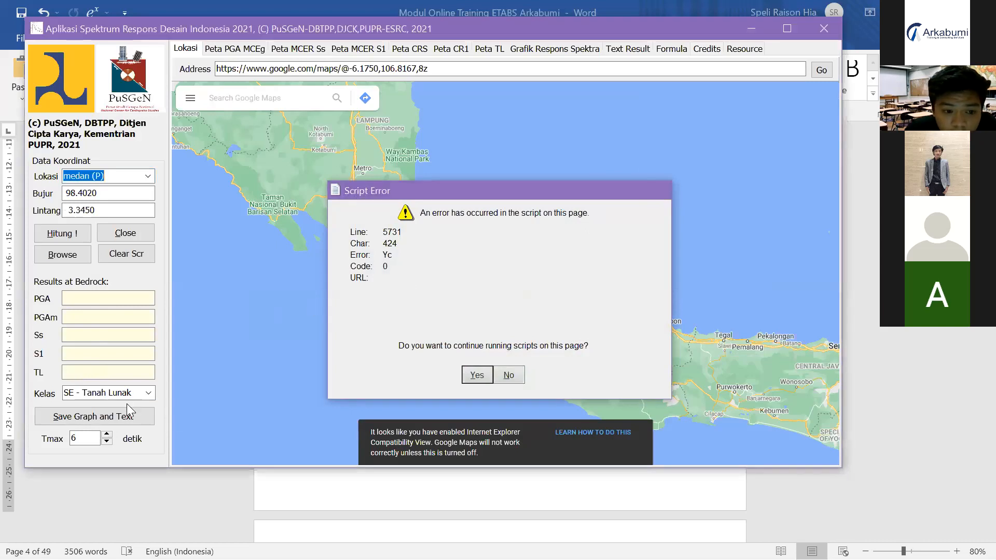
# Step: Select site class SE - Tanah Lunak and calculate the bedrock results for medan (P)
pyautogui.click(148, 393)
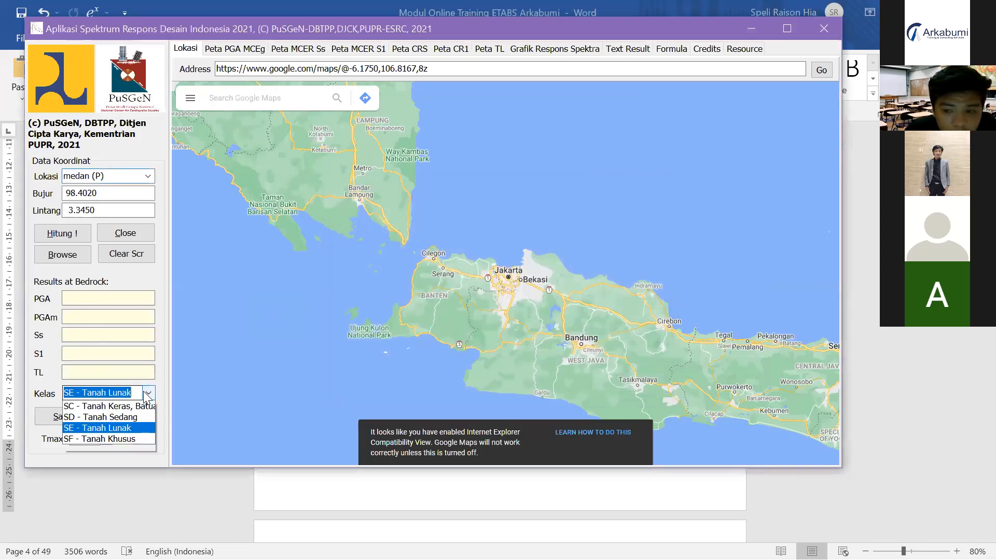
pyautogui.click(147, 394)
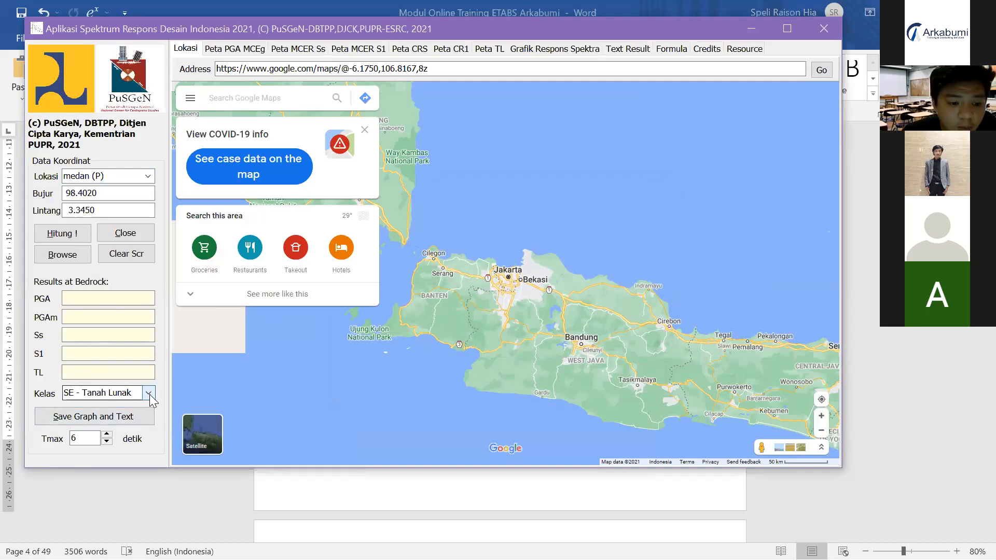
pyautogui.click(150, 394)
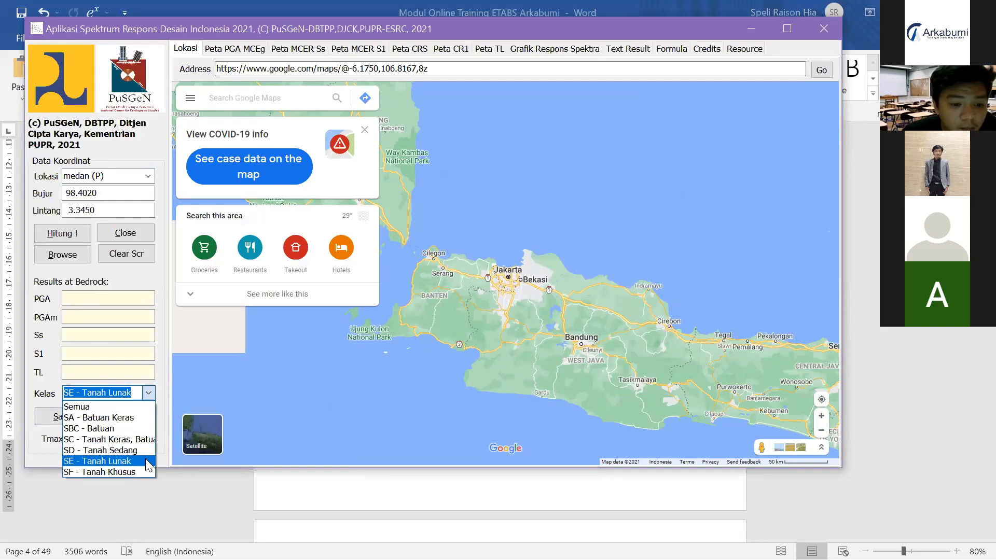
pyautogui.click(120, 461)
pyautogui.click(148, 394)
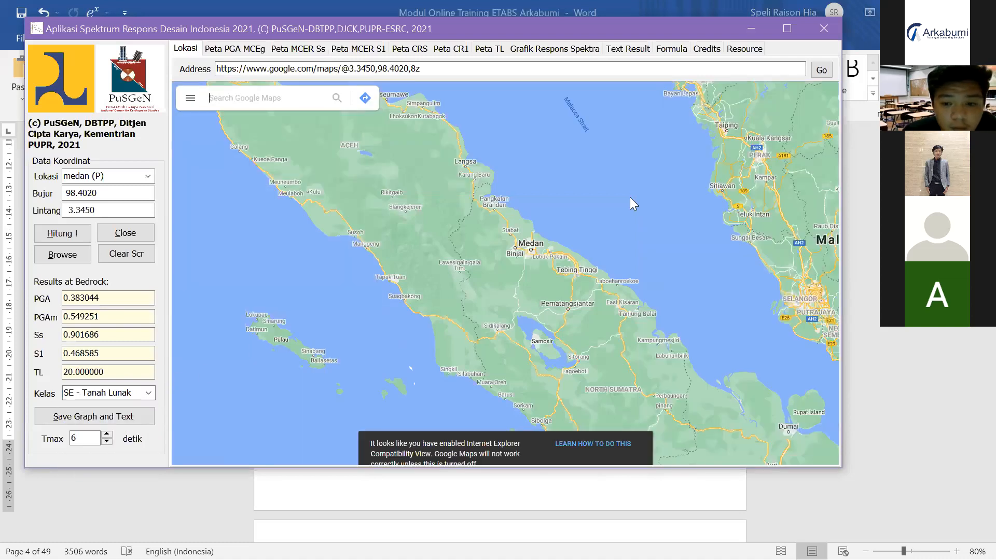
pyautogui.click(661, 193)
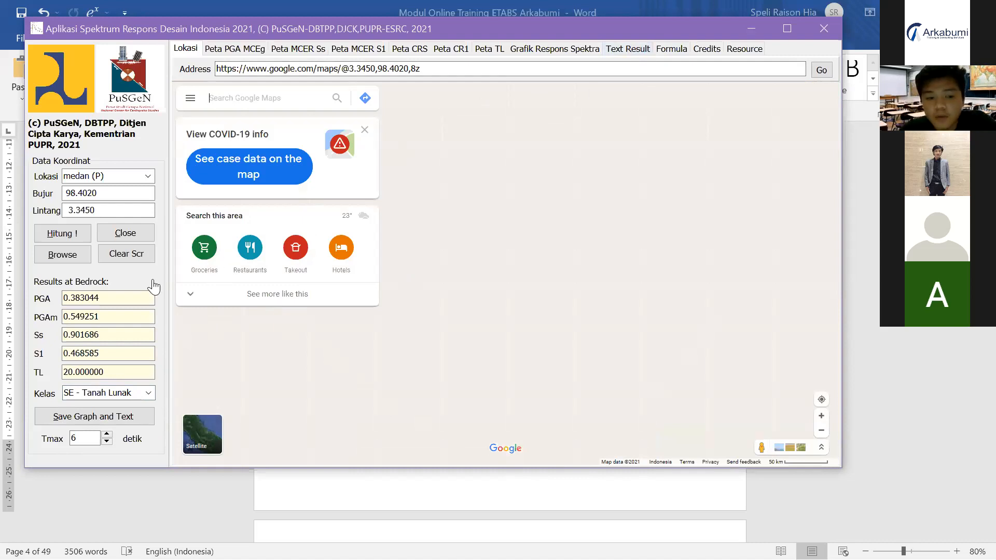
# Step: Keep the site class at SE - Tanah Lunak and recalculate the response spectrum for medan (P)
pyautogui.click(148, 394)
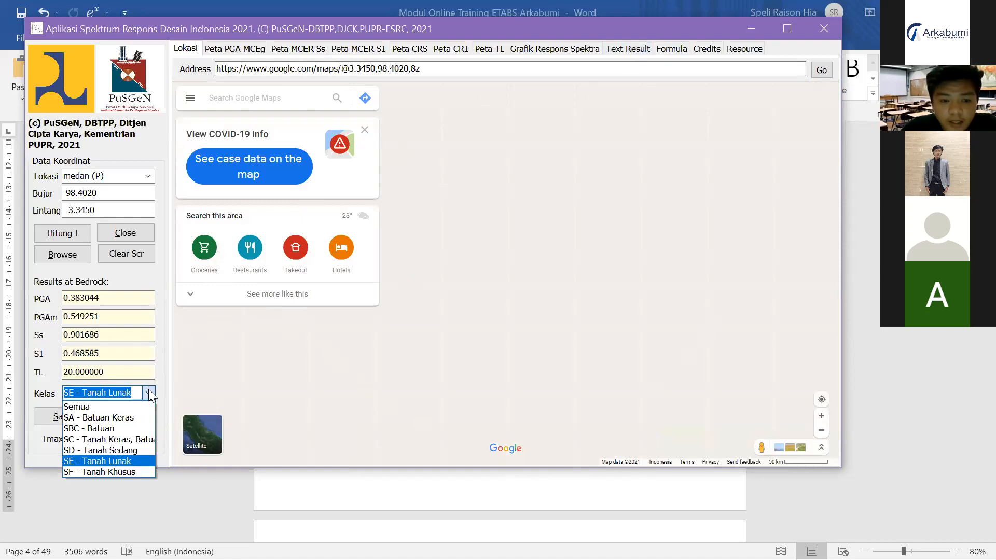
pyautogui.click(148, 394)
pyautogui.click(137, 393)
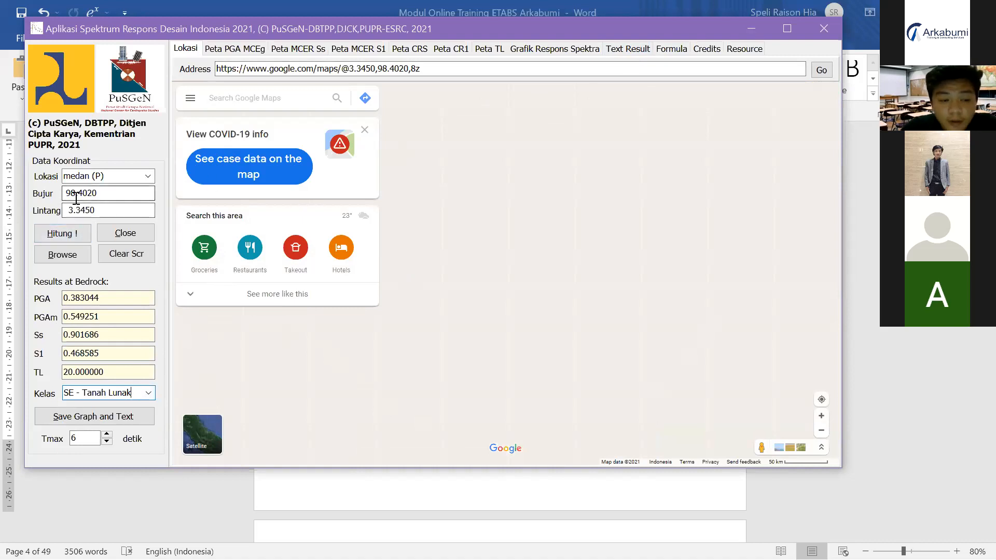
pyautogui.click(61, 236)
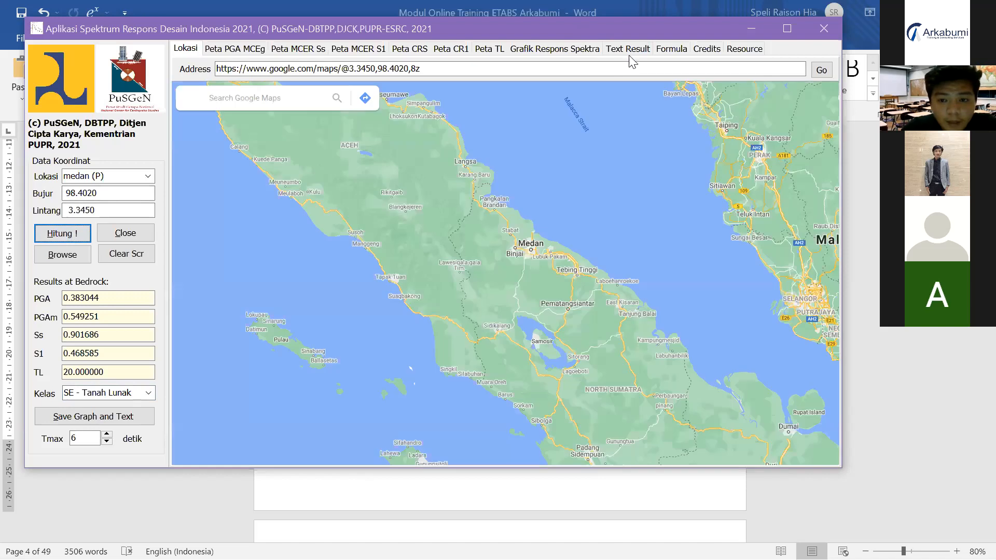
pyautogui.press('Return')
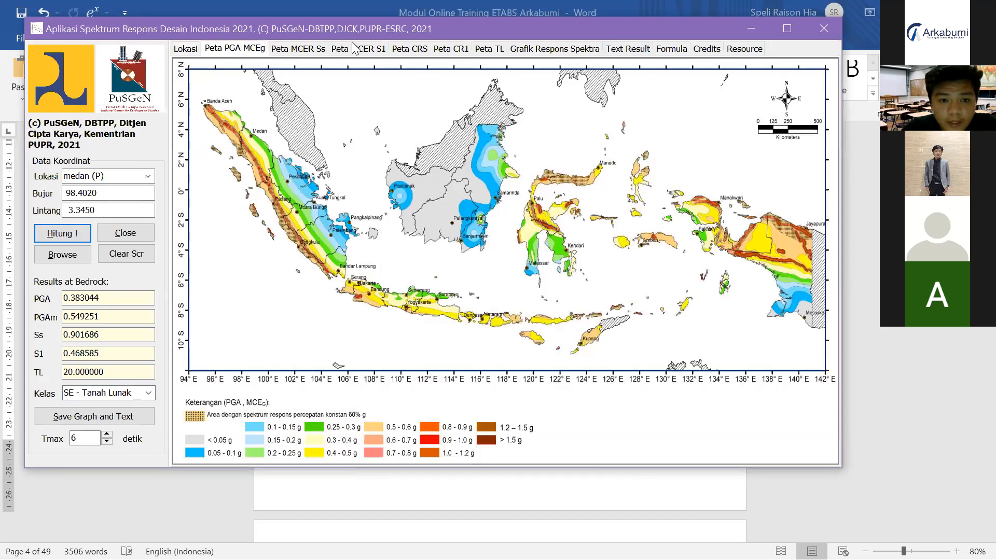
# Step: Examine the MCER S1 map, the response spectrum graph and the text results listing the seismic parameters
pyautogui.click(353, 48)
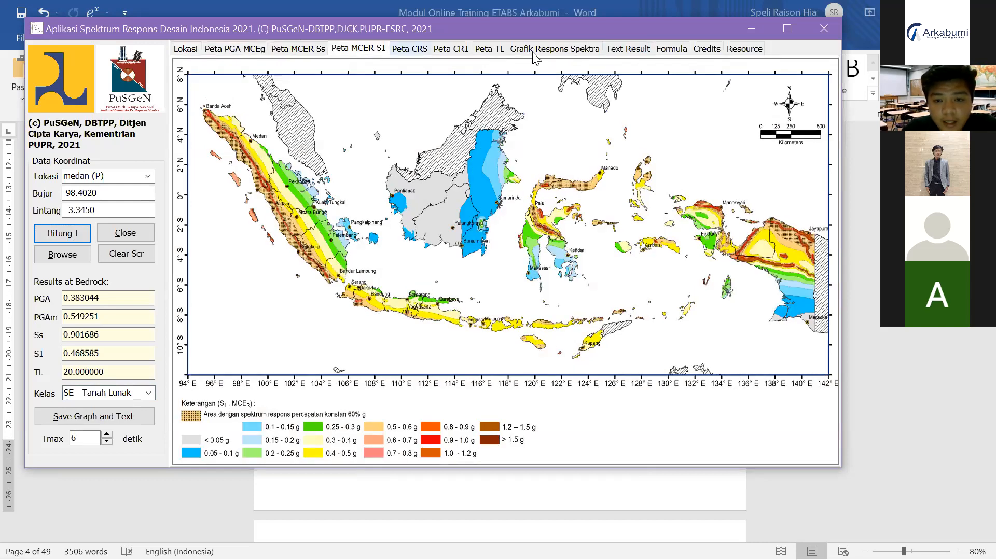
pyautogui.click(534, 50)
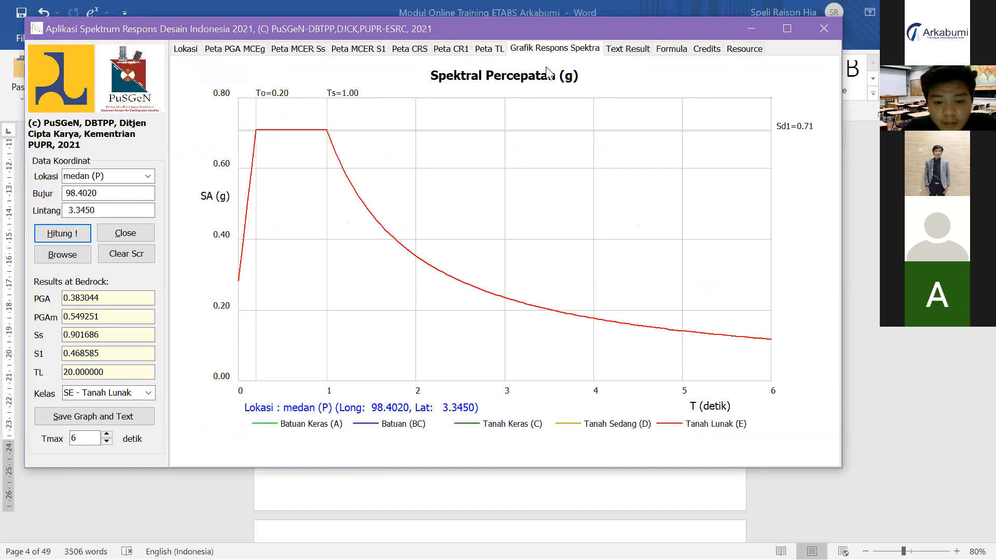
pyautogui.click(615, 55)
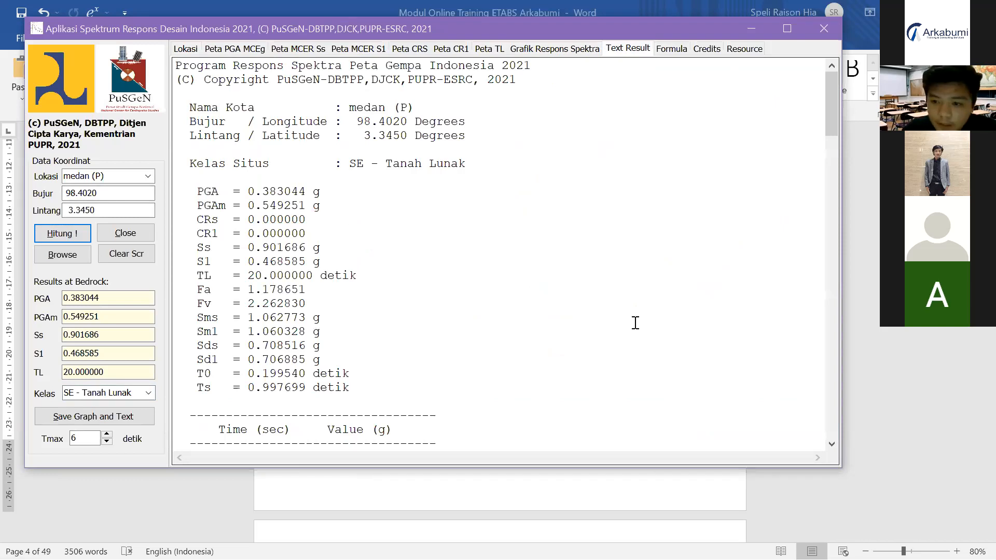
pyautogui.click(306, 206)
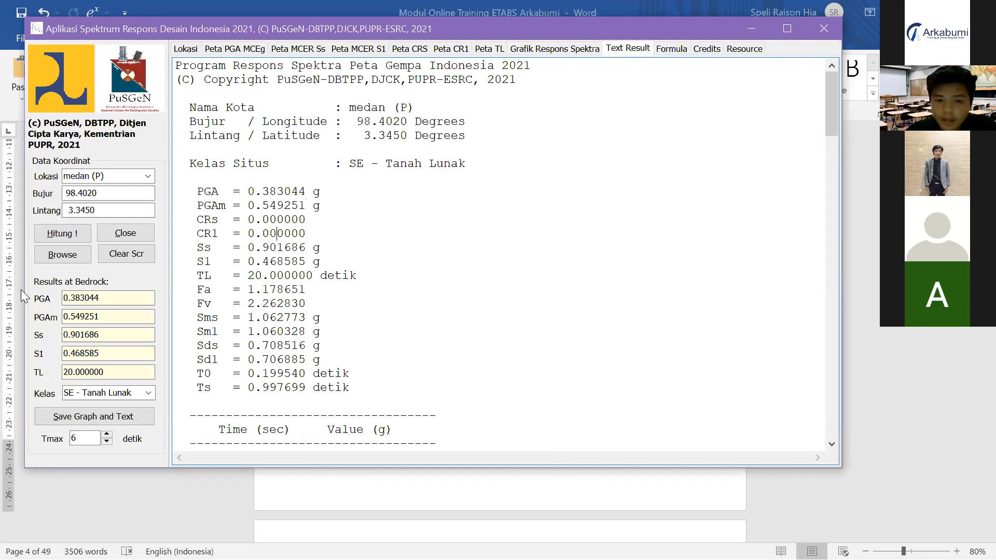
# Step: Return to ETABS and begin entering the 0.2 sec spectral acceleration Ss in the ASCE 7-16 seismic loading of Eqx
pyautogui.hotkey('alt', 'Tab')
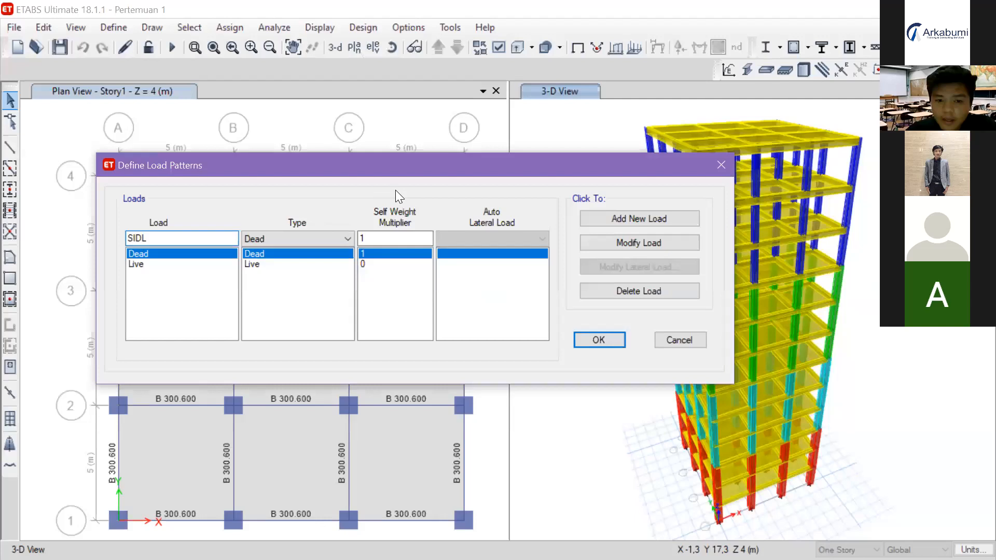
pyautogui.hotkey('alt', 'Tab')
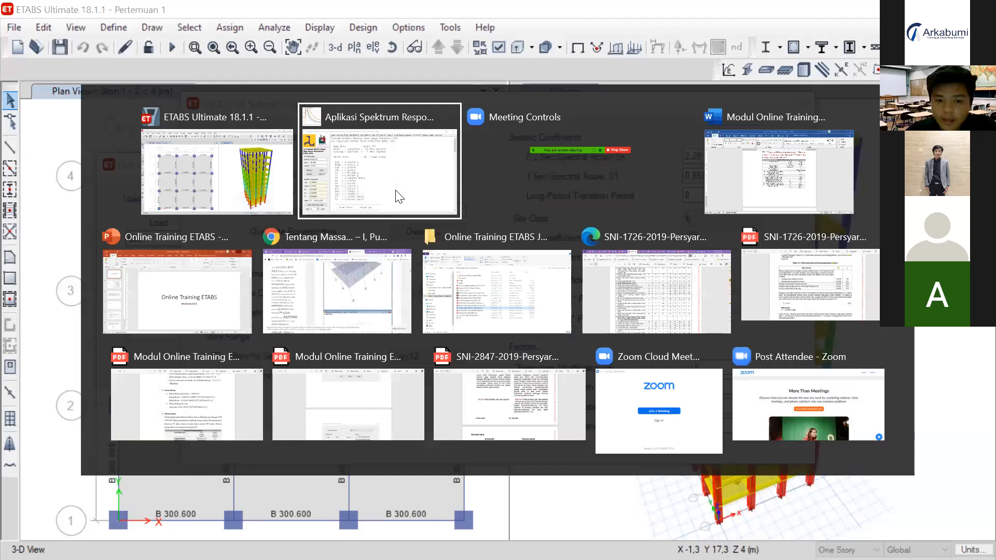
pyautogui.write('0.')
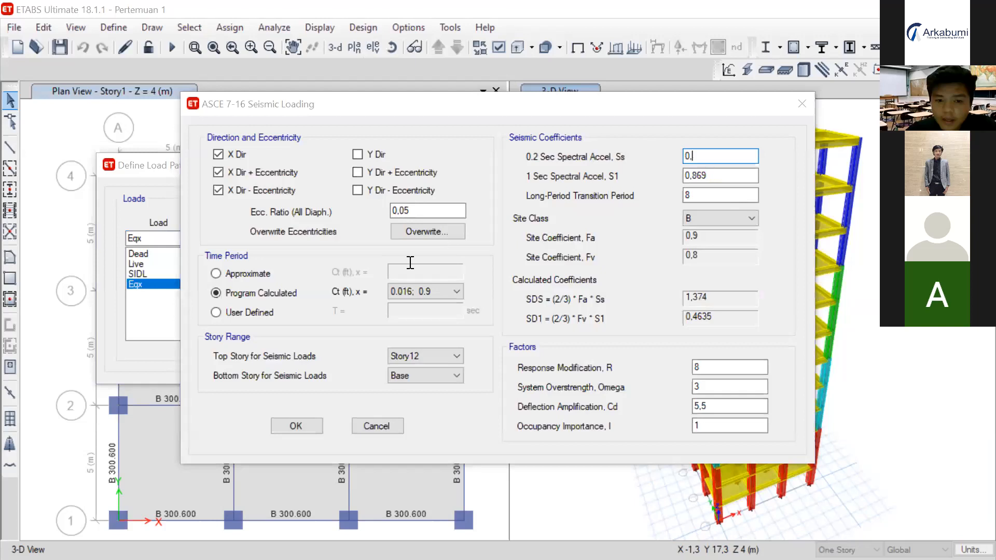
# Step: Switch to the response spectrum application and highlight the Fv value in the text results
pyautogui.hotkey('alt', 'Tab')
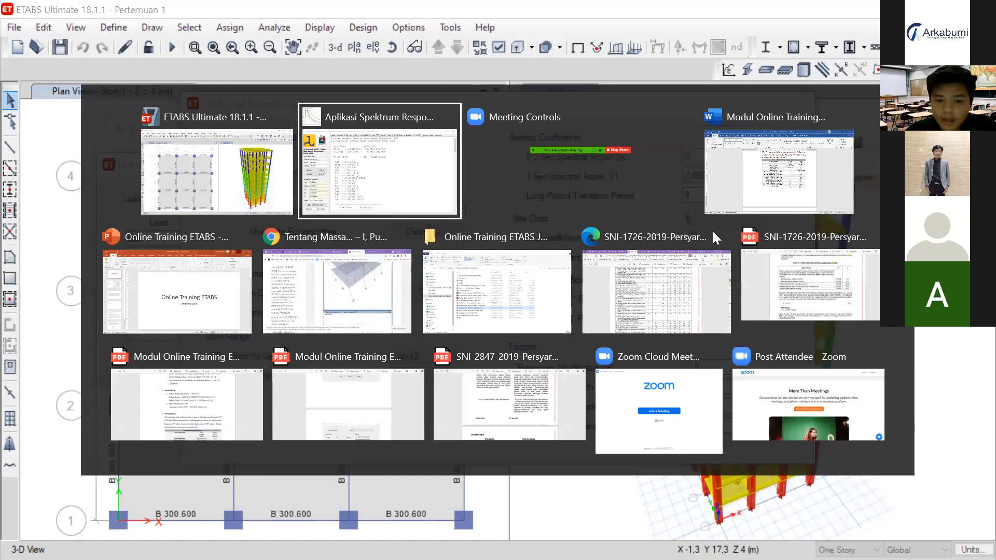
pyautogui.press('alt')
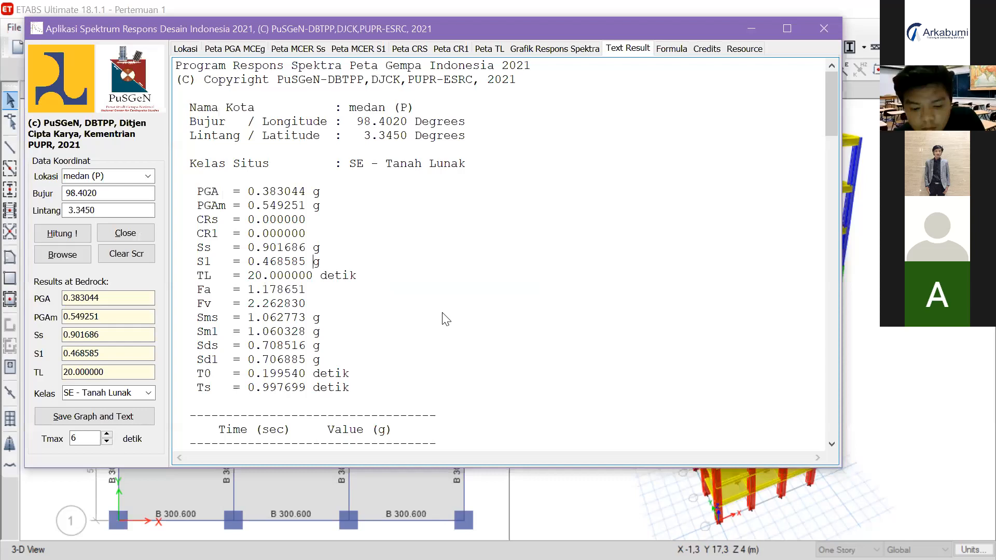
pyautogui.doubleClick(264, 307)
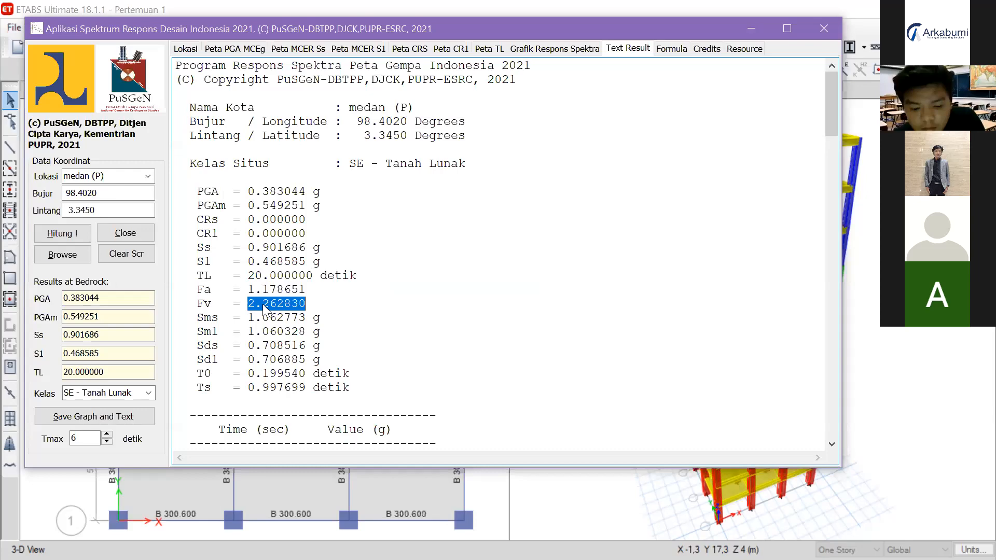
pyautogui.doubleClick(264, 305)
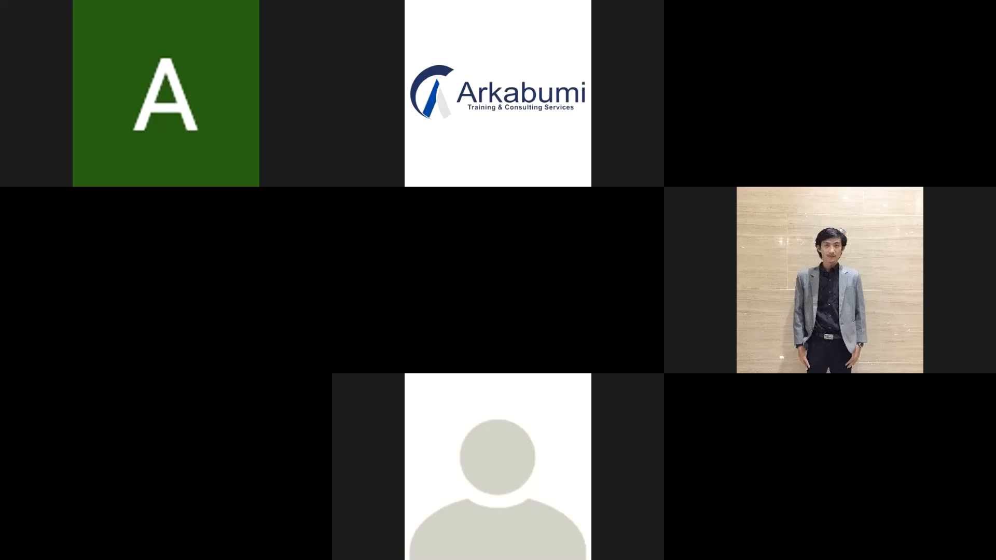
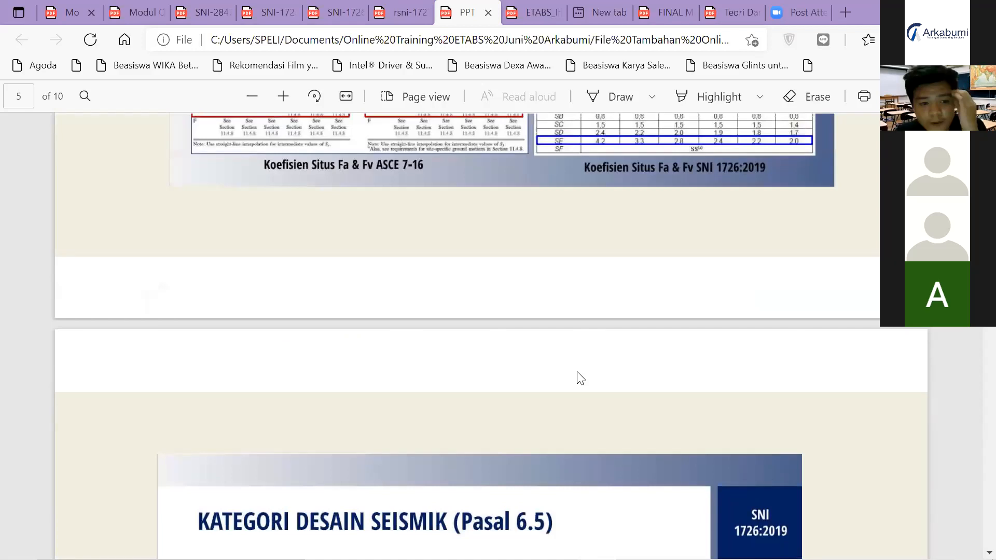
# Step: Examine the Fa and Fv site coefficient tables of ASCE 7-16 and SNI 1726:2019 on the Spektrum Respons Desain slide
pyautogui.scroll(7, 580, 378)
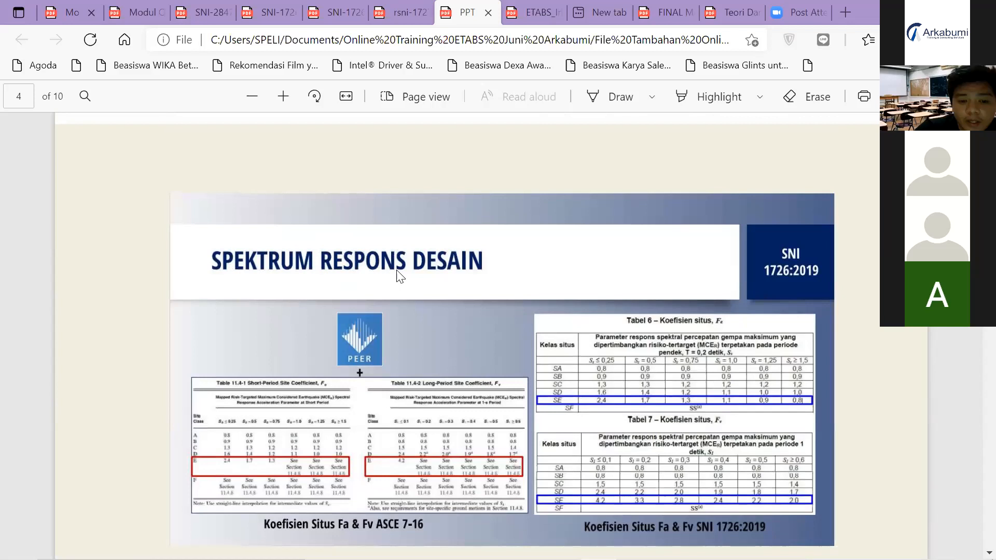
pyautogui.scroll(-10, 399, 276)
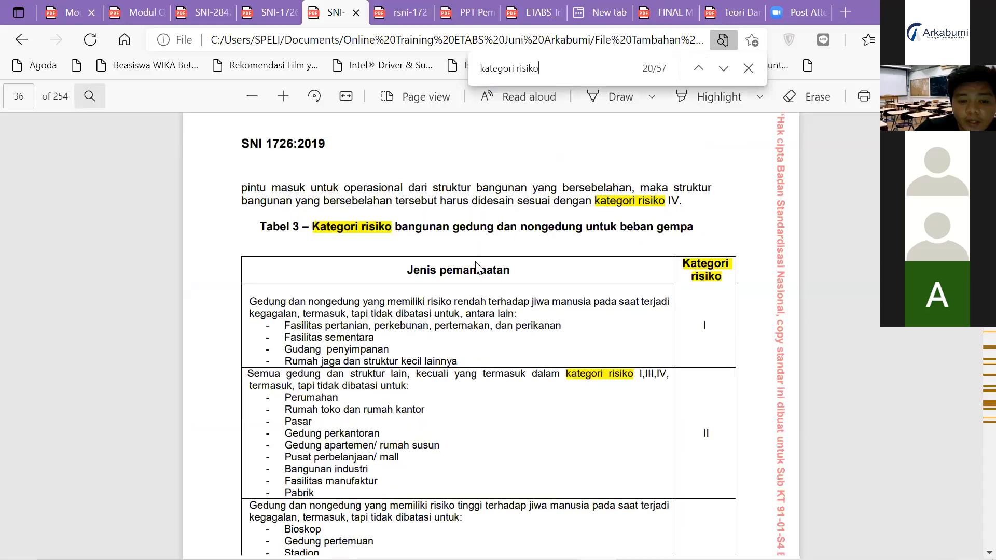
# Step: Examine the building risk categories in Tabel 3 of SNI 1726:2019 and the Kategori Desain Seismik tables in the presentation PDF
pyautogui.scroll(-3, 478, 267)
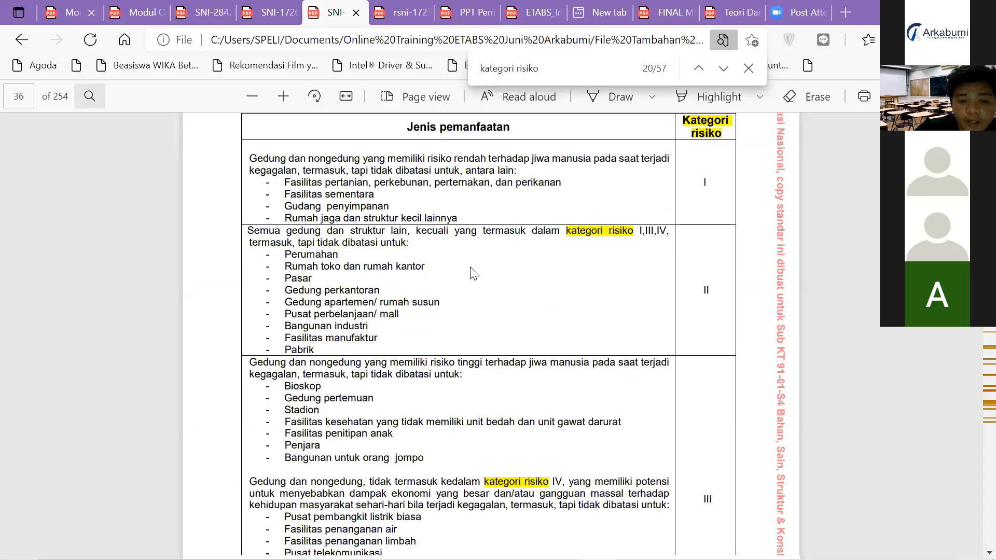
pyautogui.scroll(-1, 474, 274)
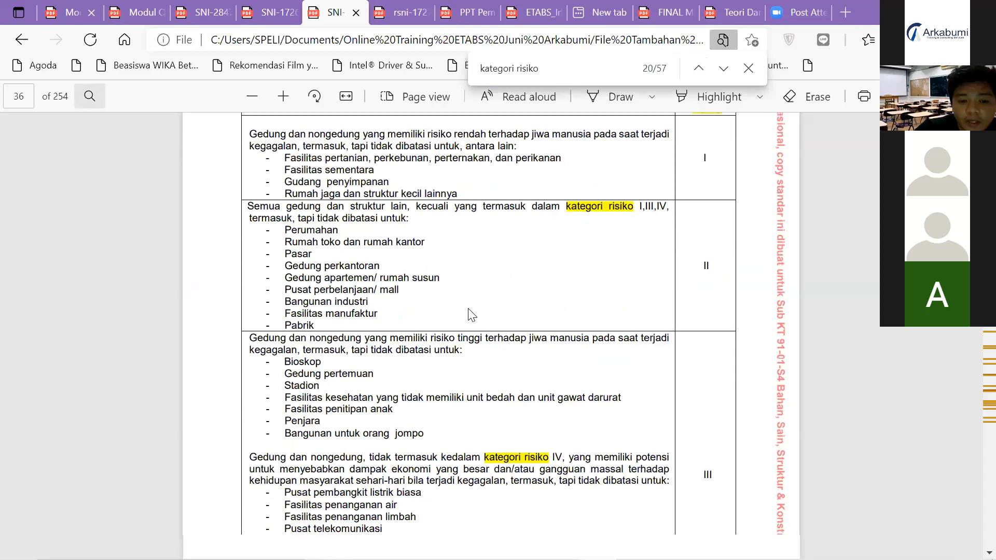
pyautogui.click(469, 13)
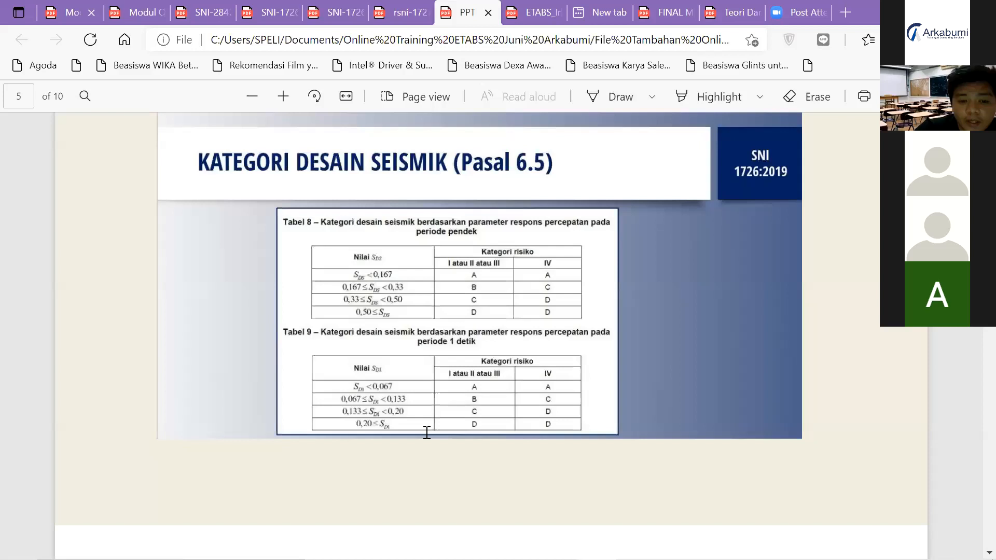
pyautogui.hotkey('alt', 'Tab')
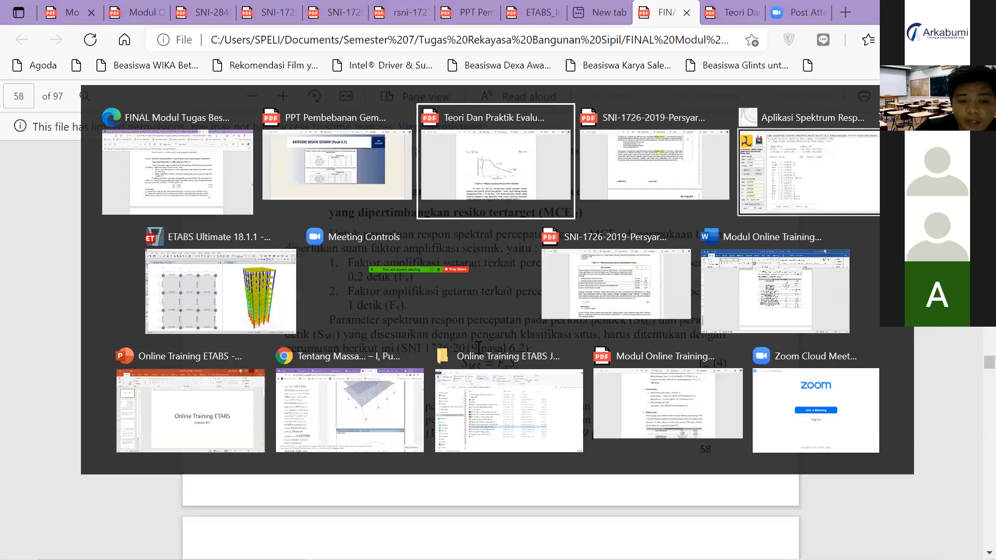
# Step: Switch to the presentation PDF and examine the Spektrum Respons Desain, Koefisien Respons Seismik and Pemilihan Sistem Struktur slides of SNI 1726:2019
pyautogui.hotkey('alt', 'shift', 'Tab')
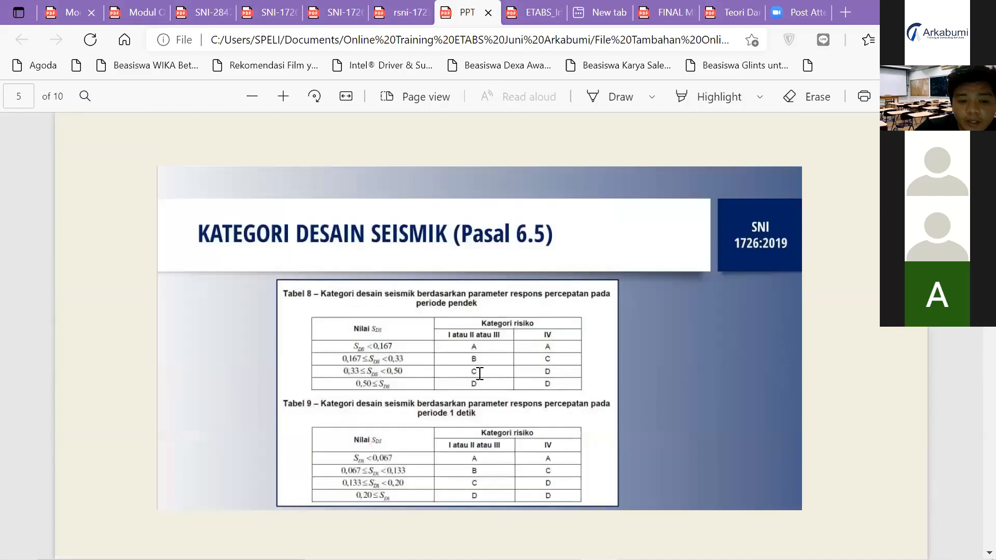
pyautogui.scroll(-5, 460, 410)
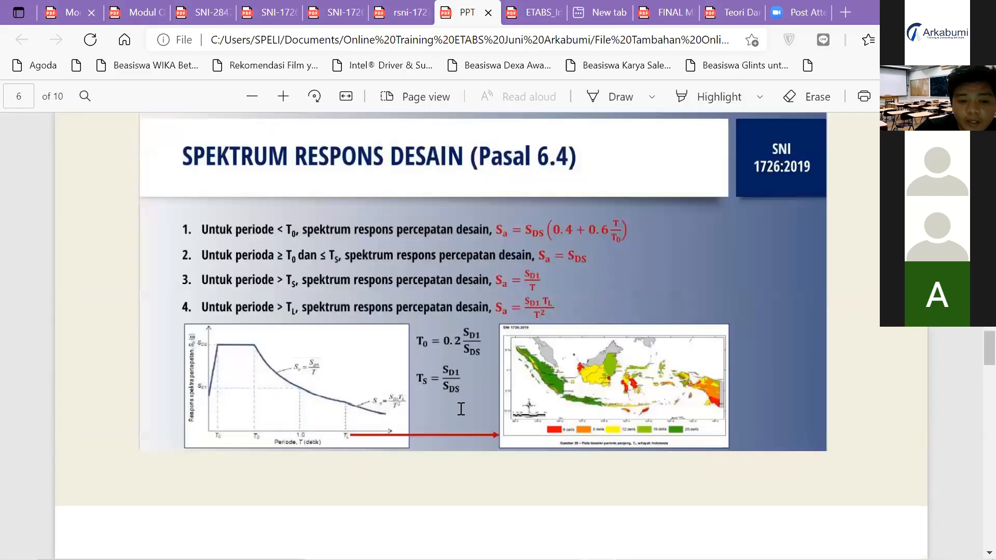
pyautogui.scroll(-10, 460, 410)
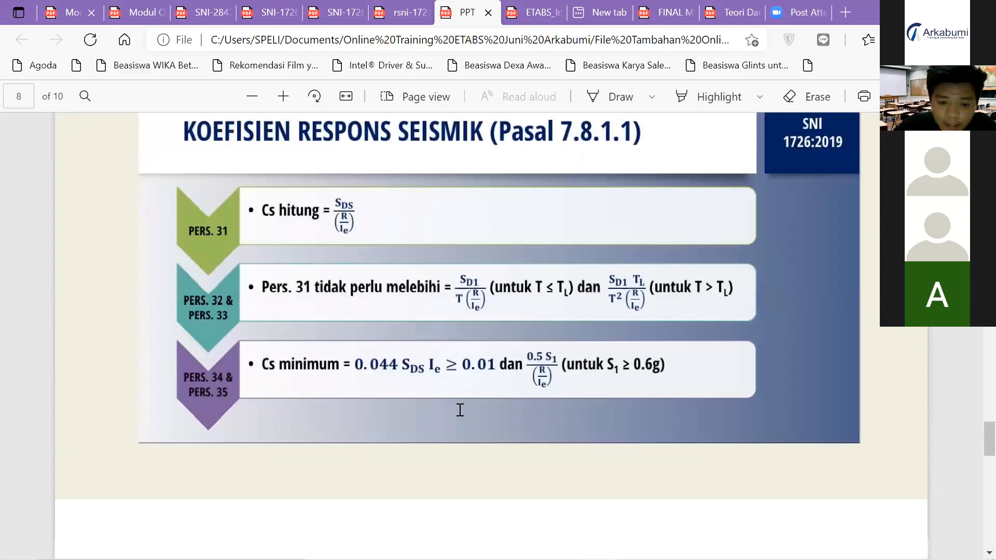
pyautogui.scroll(-1, 460, 410)
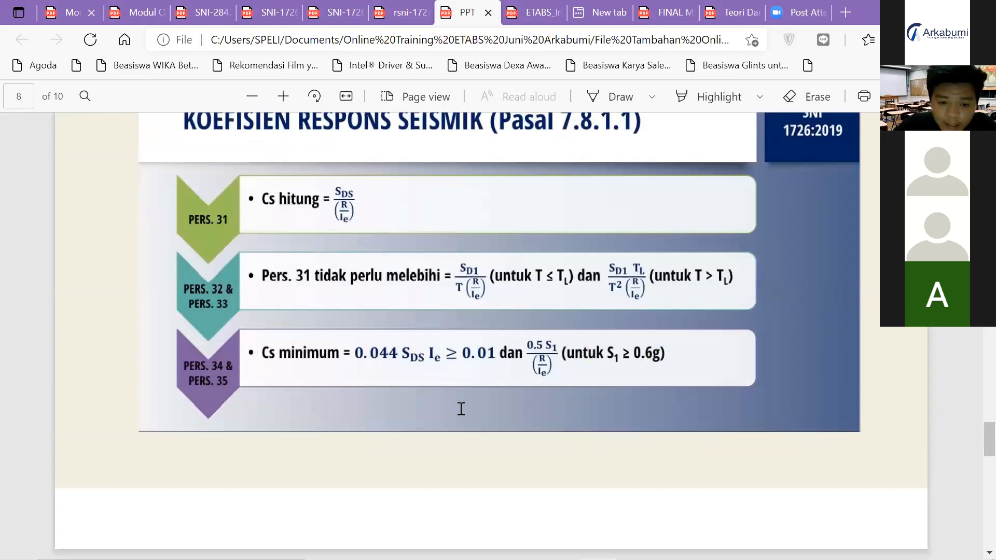
pyautogui.scroll(-10, 461, 409)
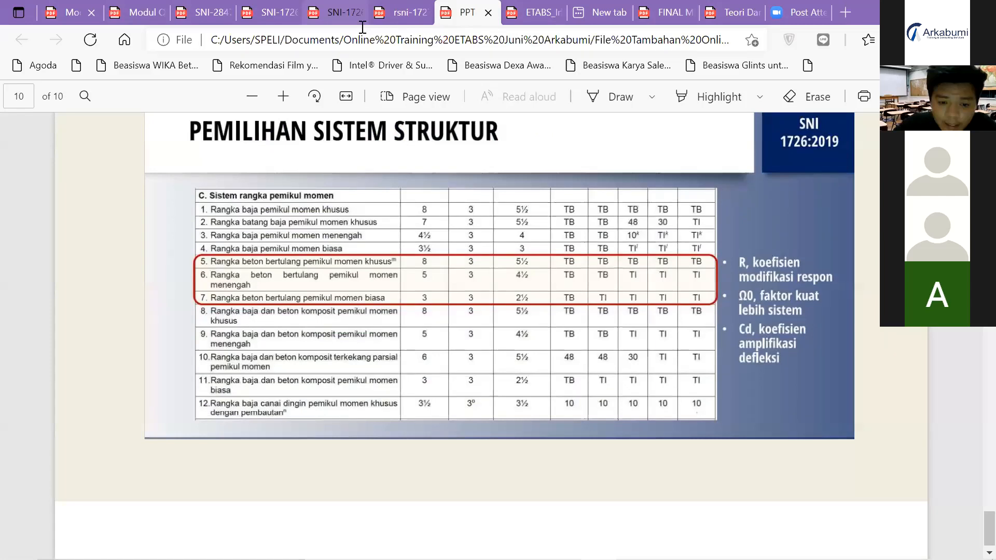
# Step: Search SNI 1726:2019 for "sistem strukt" and examine the moment frame systems and seismic design category limits in Tabel 12
pyautogui.hotkey('ctrl', 'f')
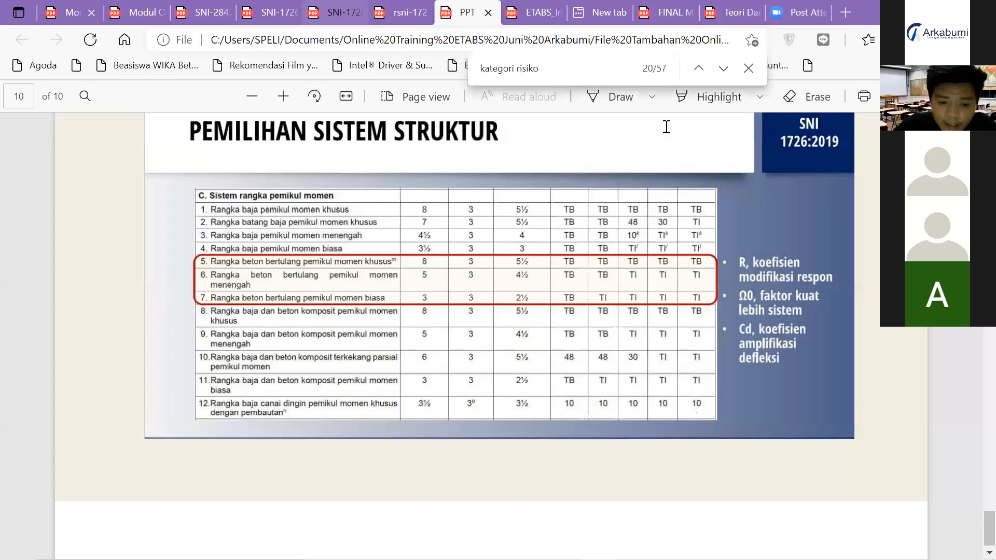
pyautogui.hotkey('ctrl', 'shift', 'Tab')
pyautogui.hotkey('ctrl', 'shift', 'Tab')
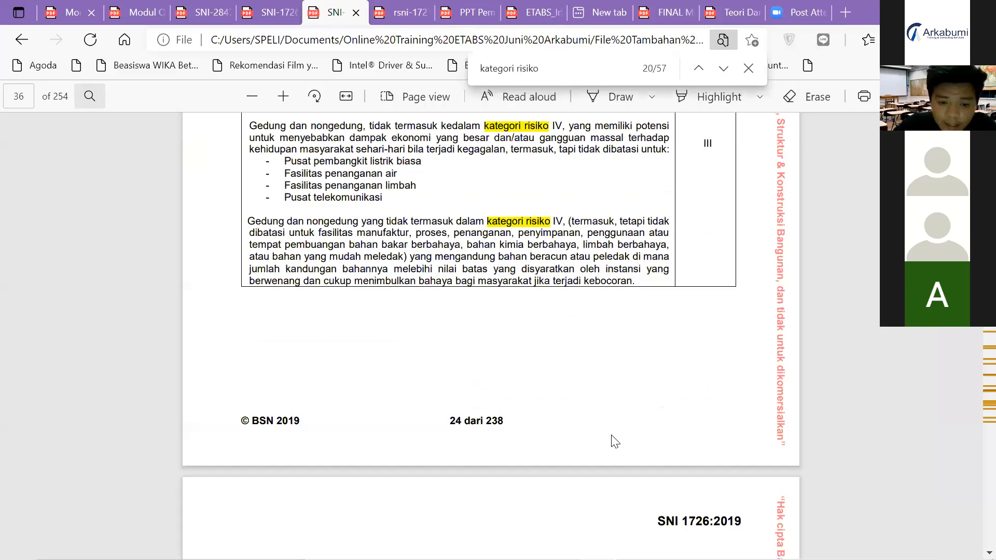
pyautogui.hotkey('ctrl', 'f')
pyautogui.write('sistem strukt')
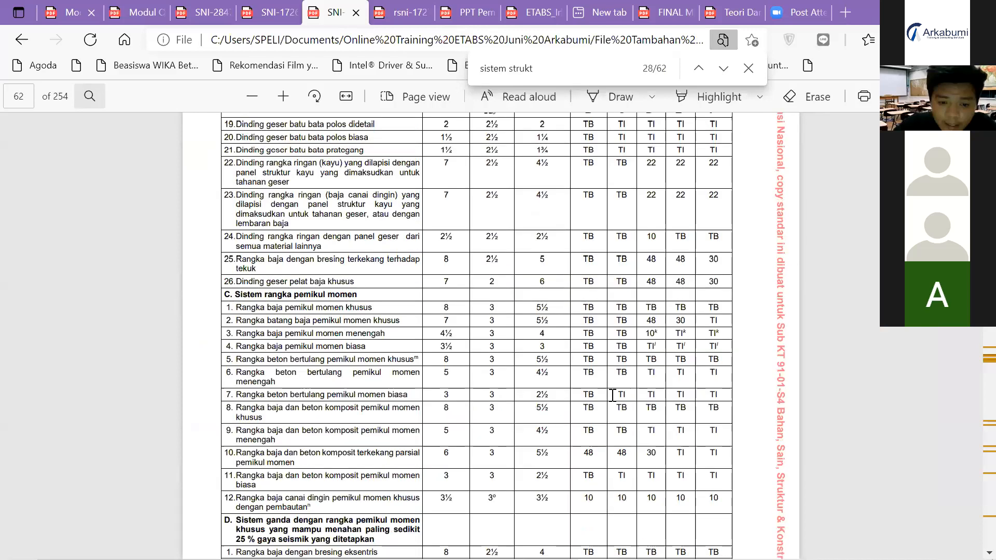
pyautogui.scroll(1, 661, 395)
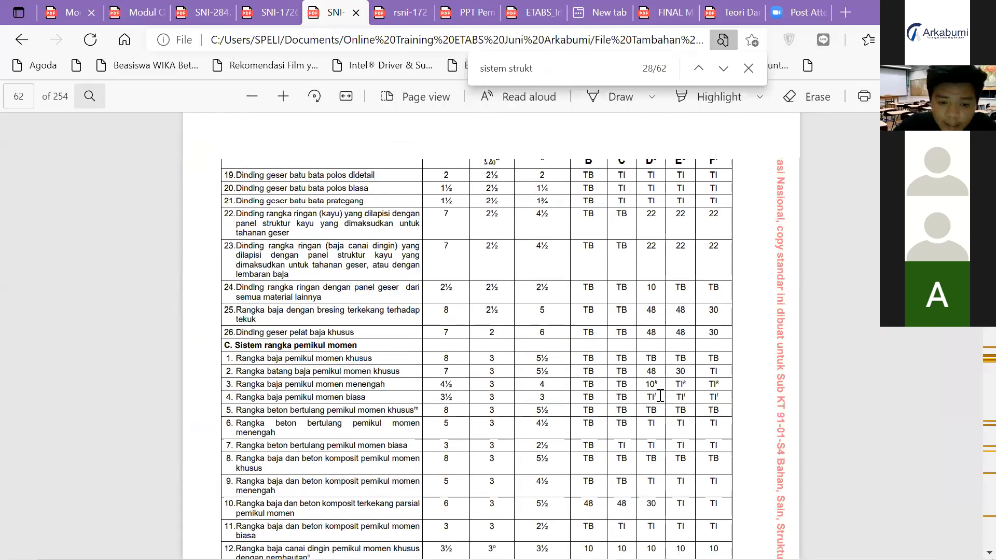
pyautogui.scroll(1, 526, 433)
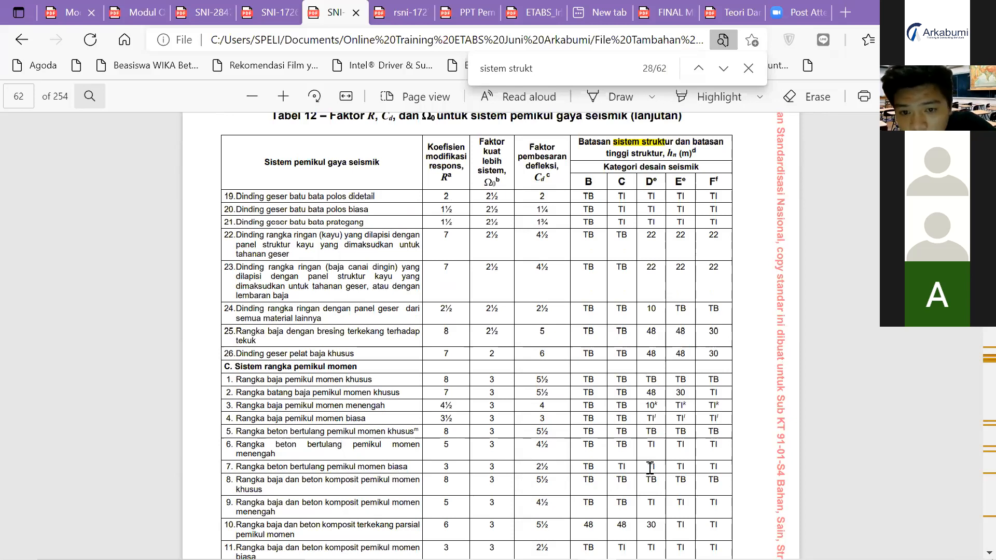
pyautogui.moveTo(647, 465); pyautogui.dragTo(661, 469)
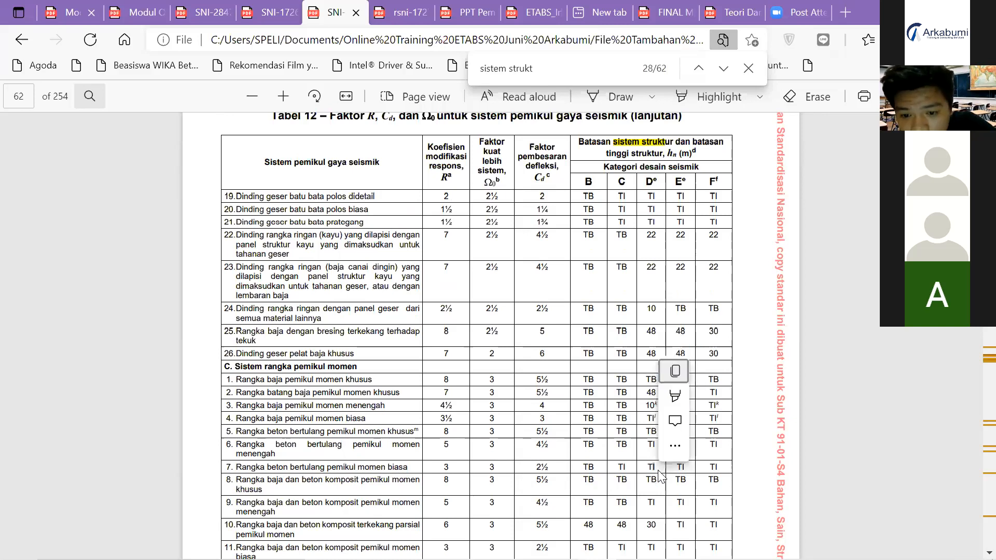
pyautogui.click(658, 474)
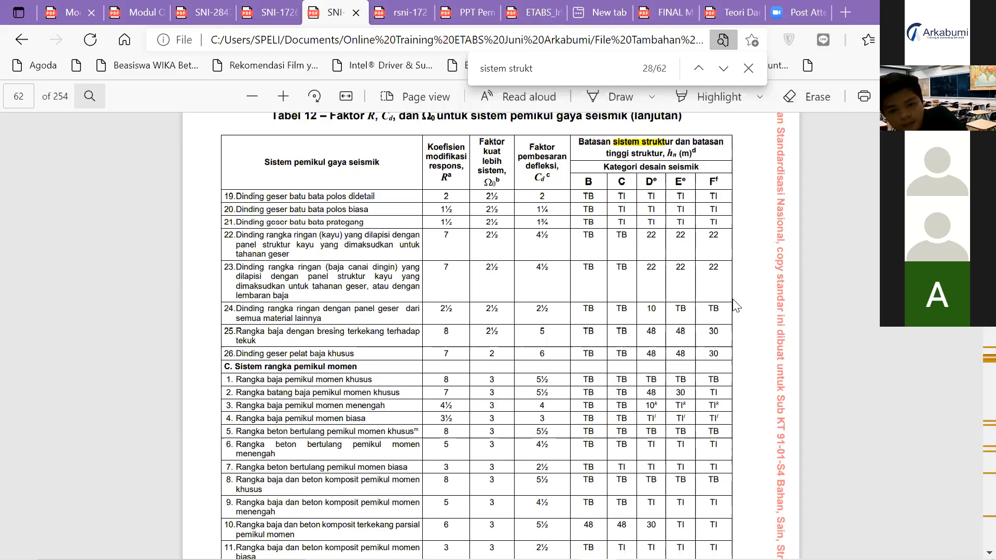
# Step: Return to ETABS and accept the Y-direction ASCE 7-16 seismic loading with R 8, Omega 3, Cd 5,5 and I 1
pyautogui.hotkey('alt', 'Tab')
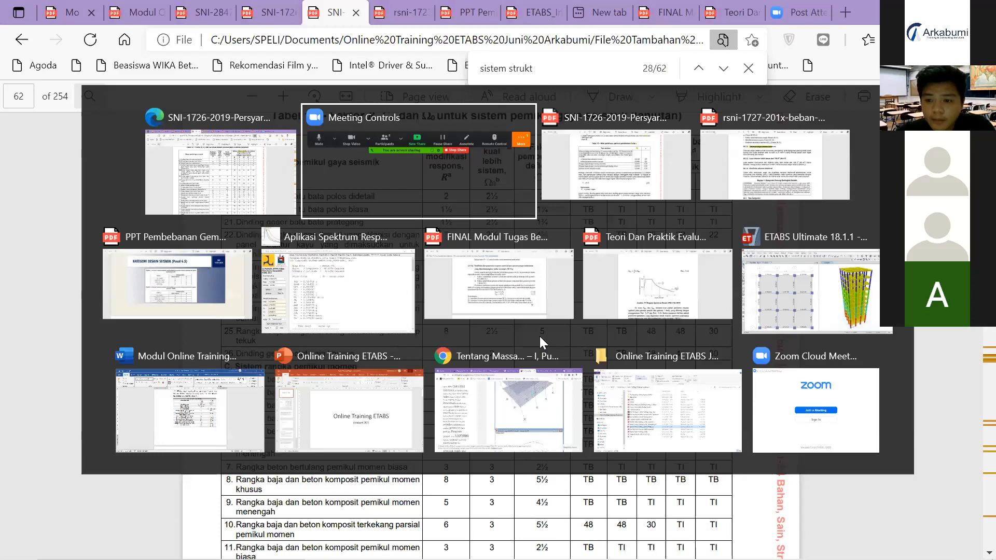
pyautogui.hotkey('alt', 'Tab')
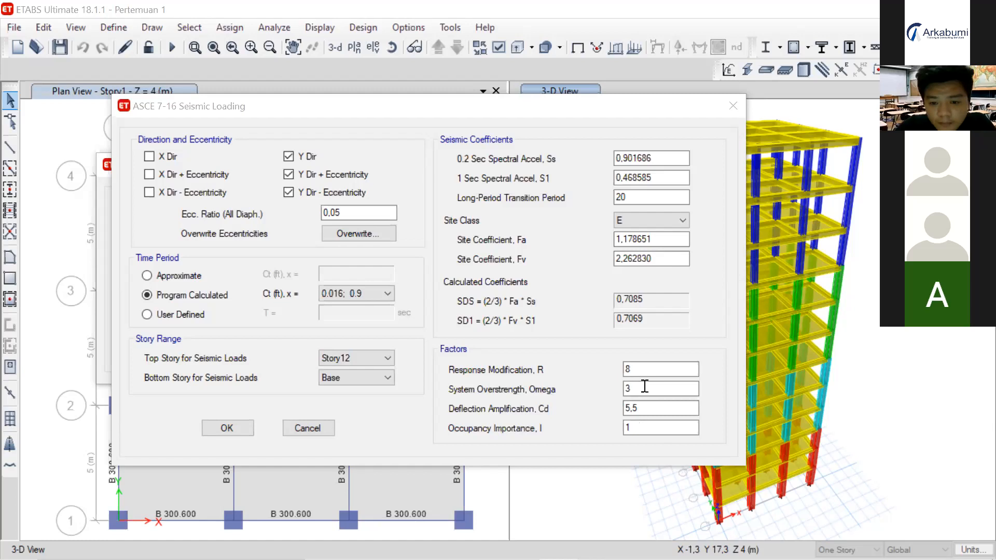
pyautogui.click(648, 408)
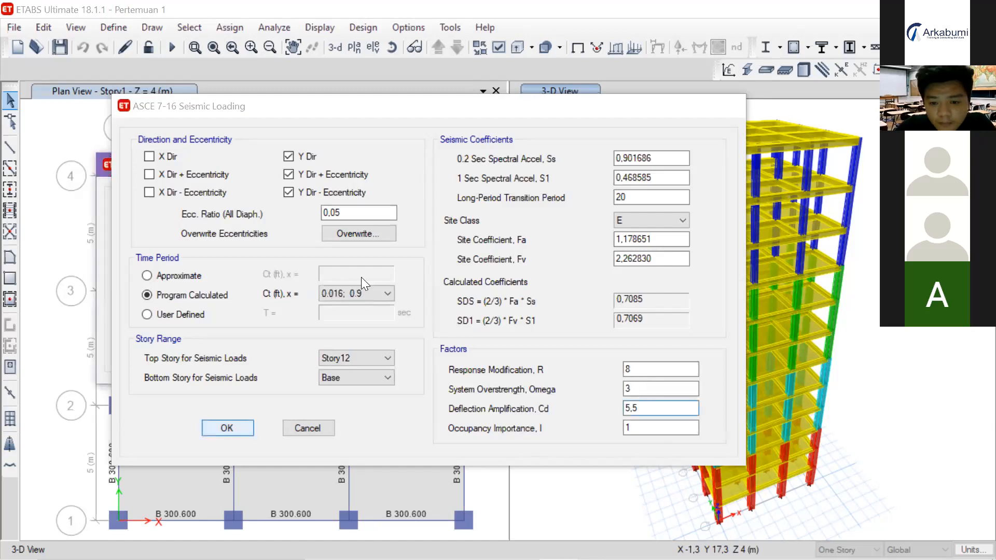
pyautogui.press('Return')
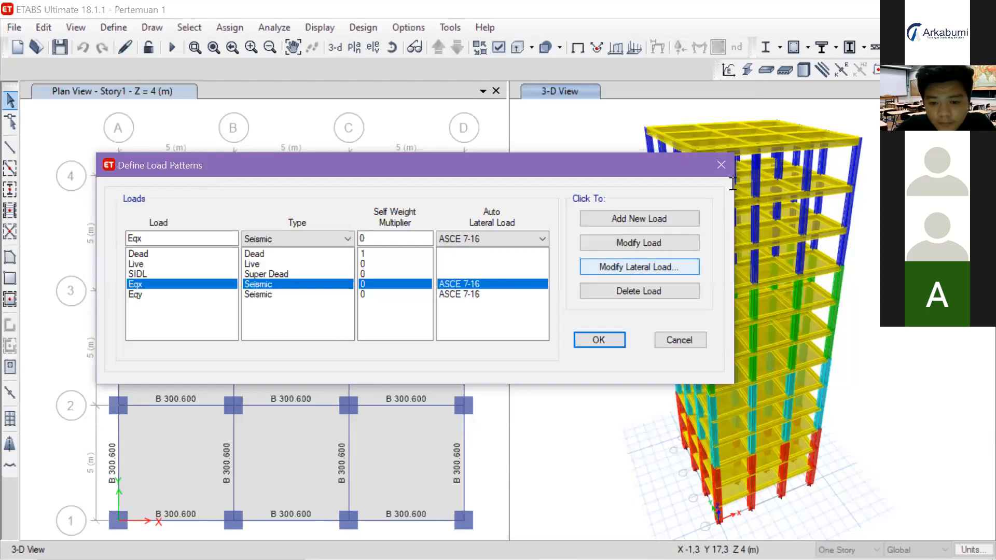
# Step: Review the lateral load of Eqy and accept the defined load patterns
pyautogui.click(135, 294)
pyautogui.click(639, 267)
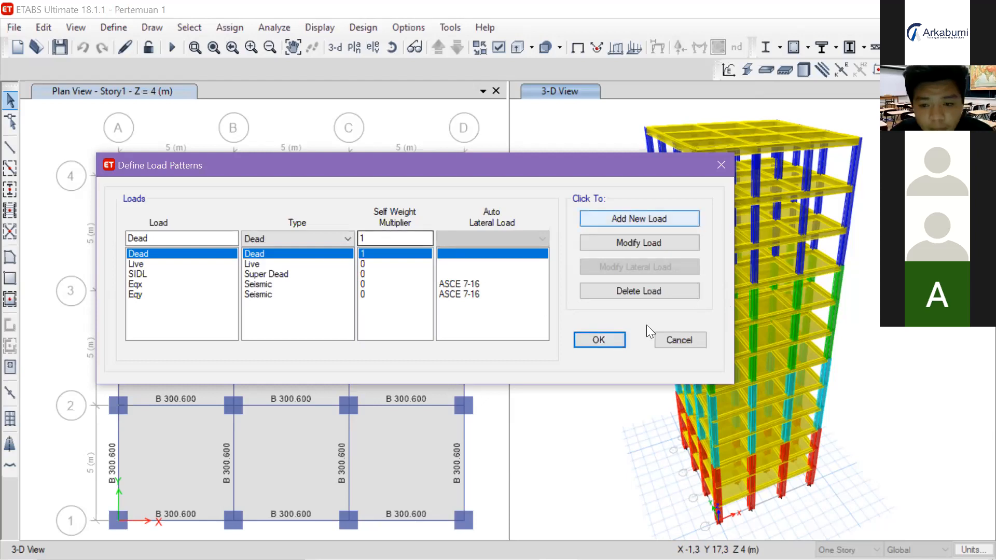
pyautogui.click(599, 338)
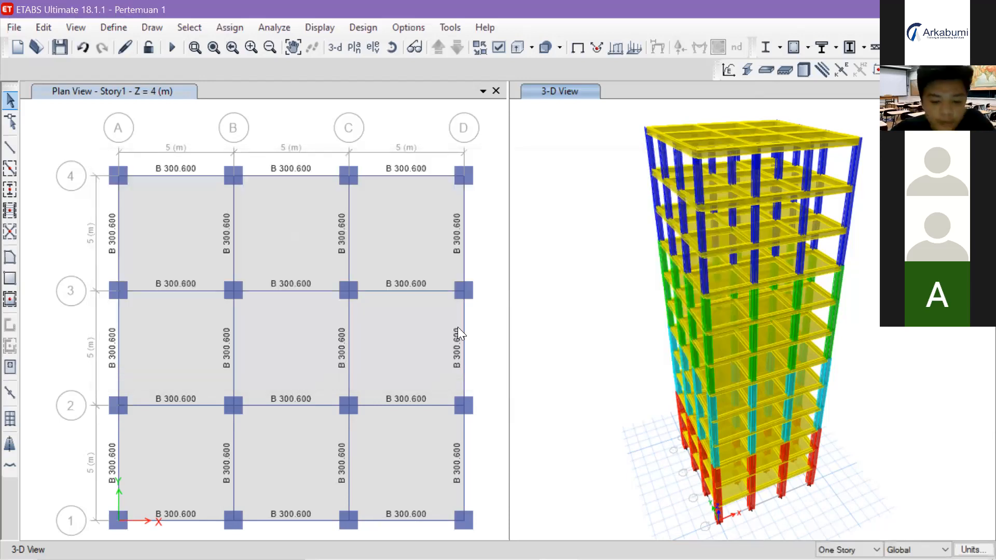
# Step: Switch to the training module PDF and examine the SIDL uniform shell load assignment and the Beban Mati Tambahan and Beban Hidup data
pyautogui.press('super')
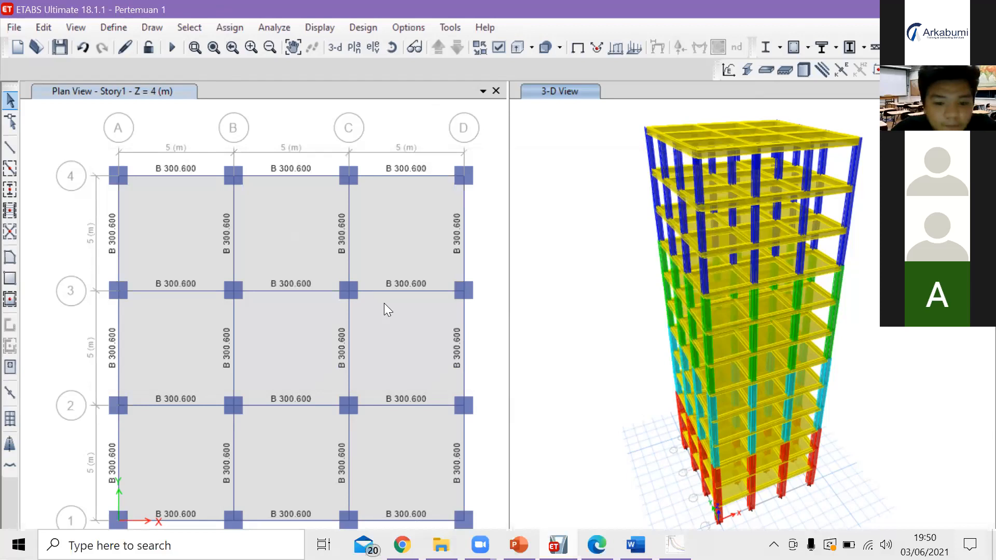
pyautogui.hotkey('alt', 'Tab')
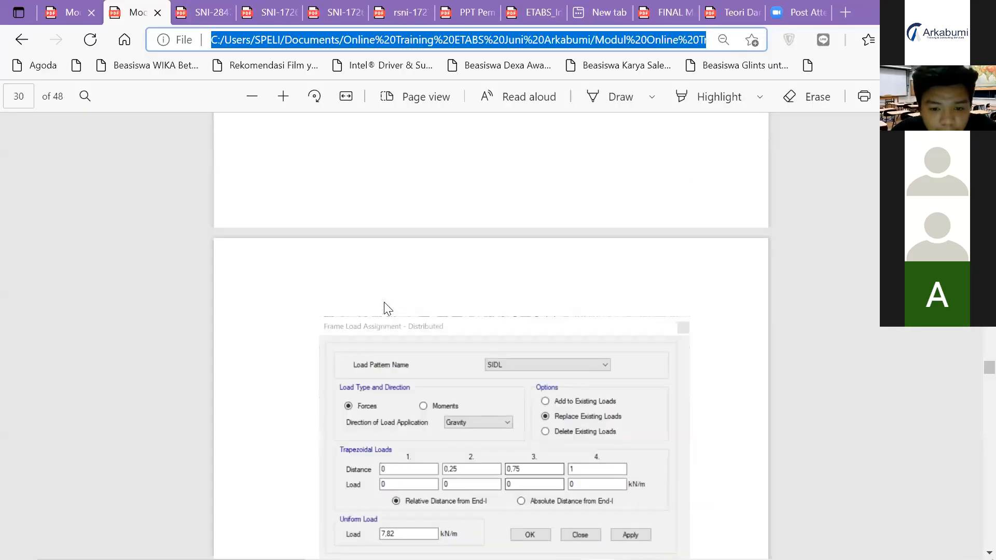
pyautogui.scroll(20, 384, 302)
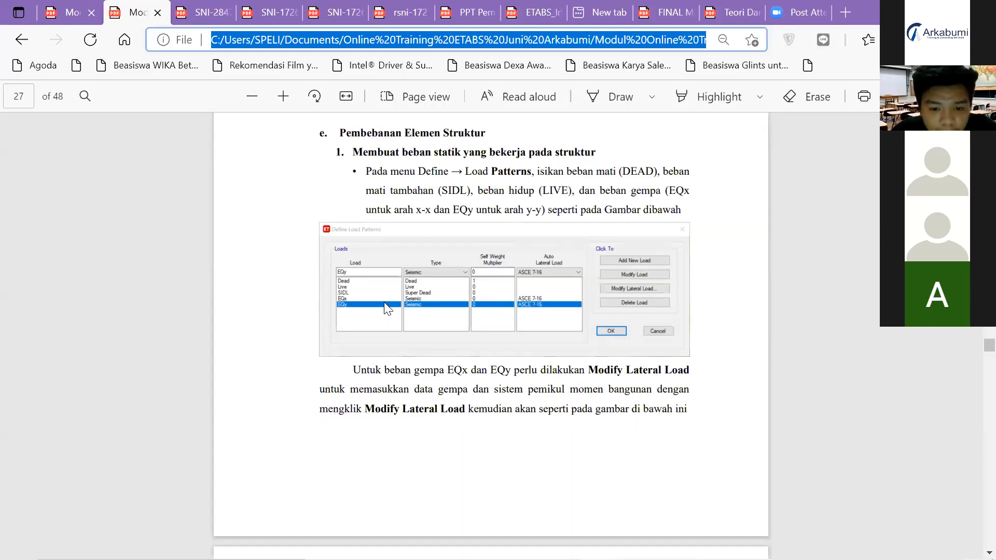
pyautogui.scroll(-10, 384, 302)
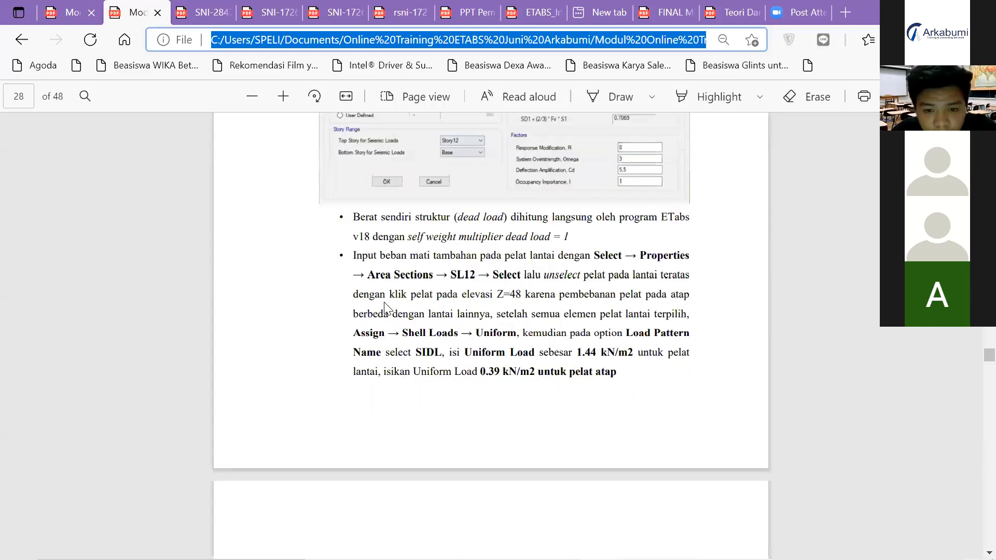
pyautogui.scroll(-1, 384, 306)
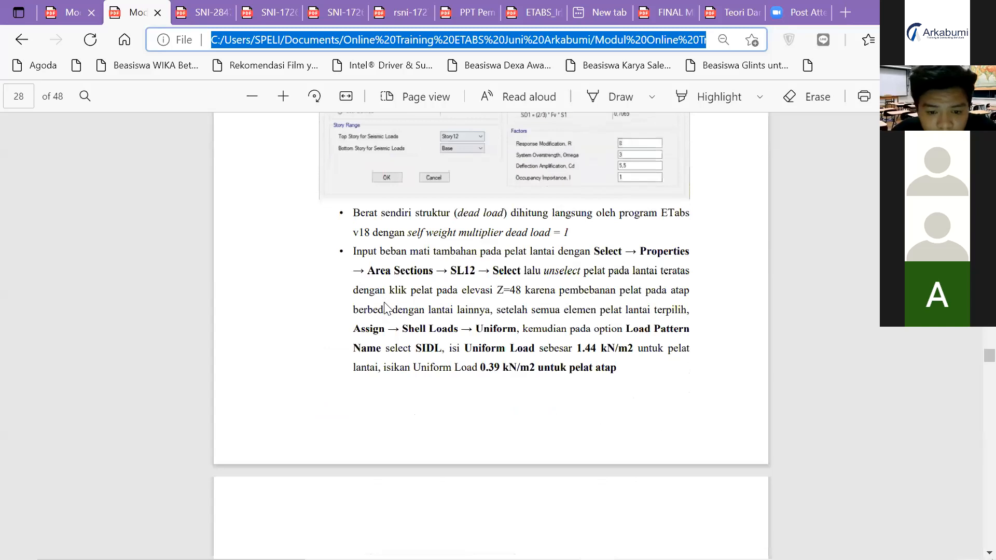
pyautogui.scroll(-5, 385, 303)
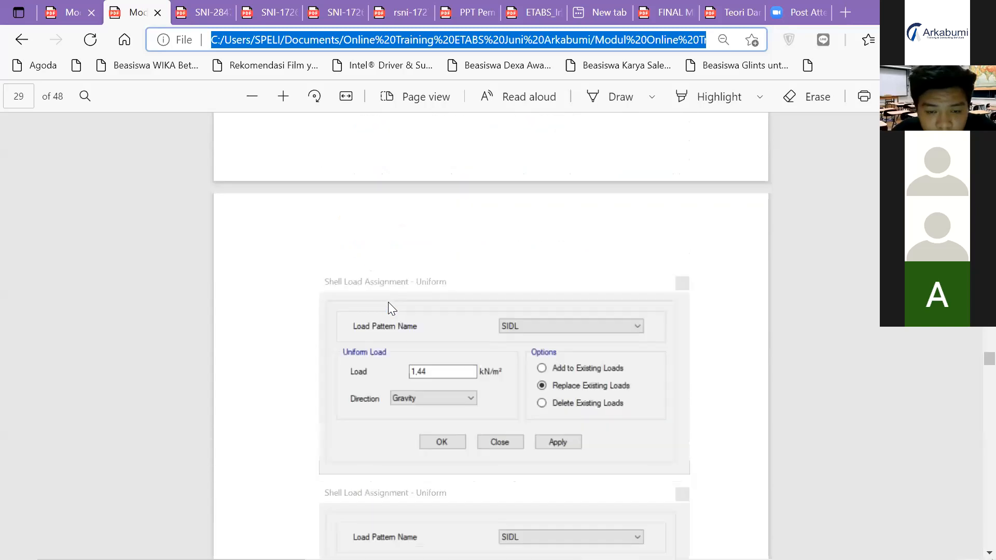
pyautogui.scroll(-4, 390, 306)
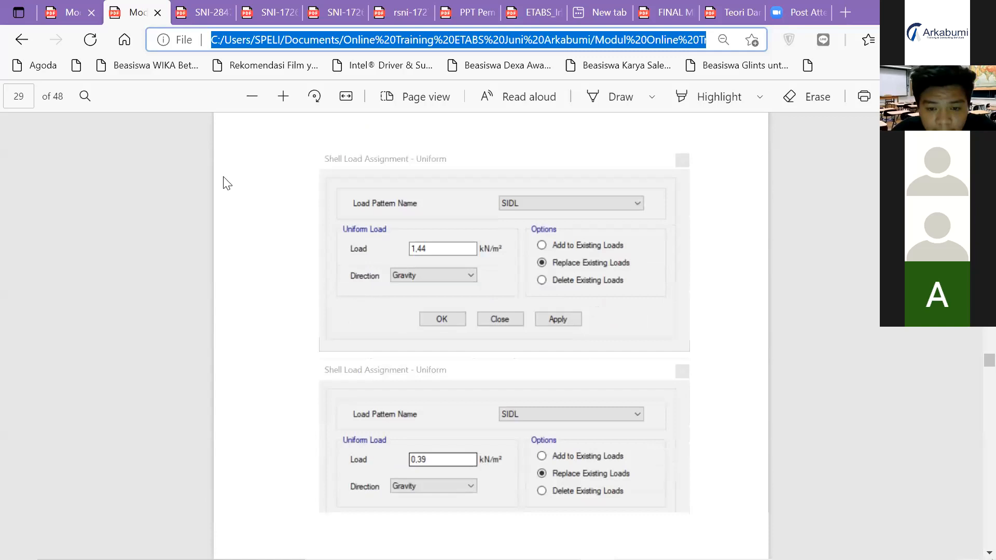
pyautogui.scroll(-3, 224, 181)
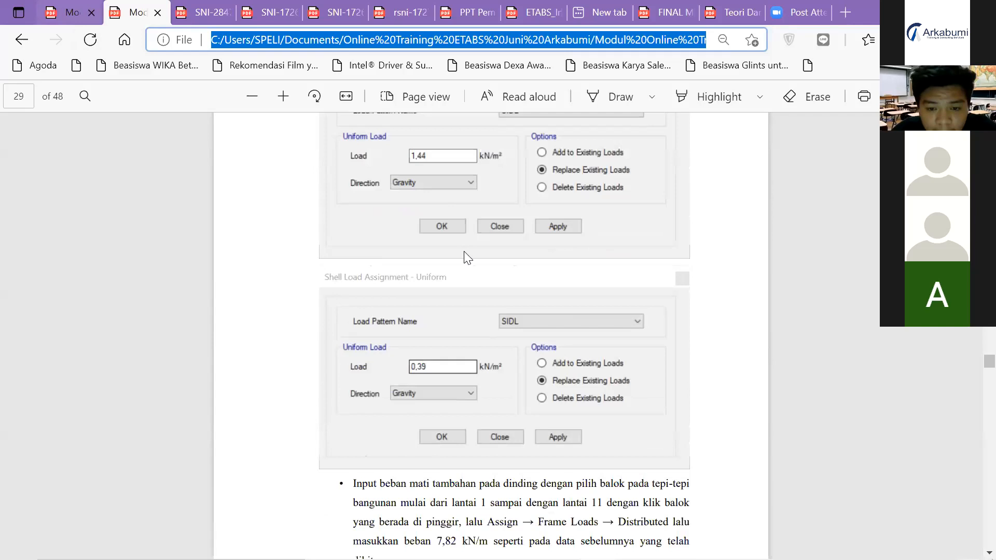
pyautogui.hotkey('ctrl', 'shift', 'Tab')
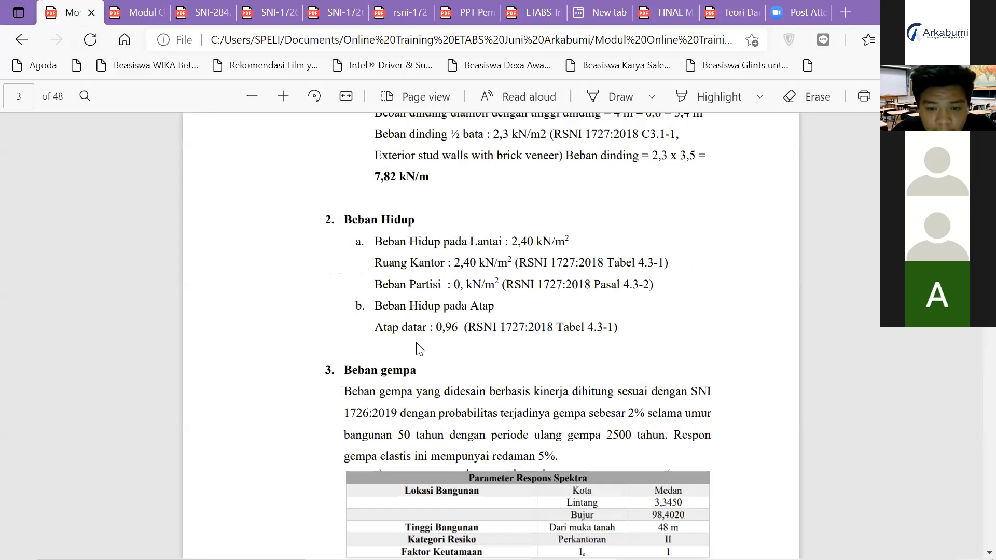
pyautogui.scroll(10, 419, 349)
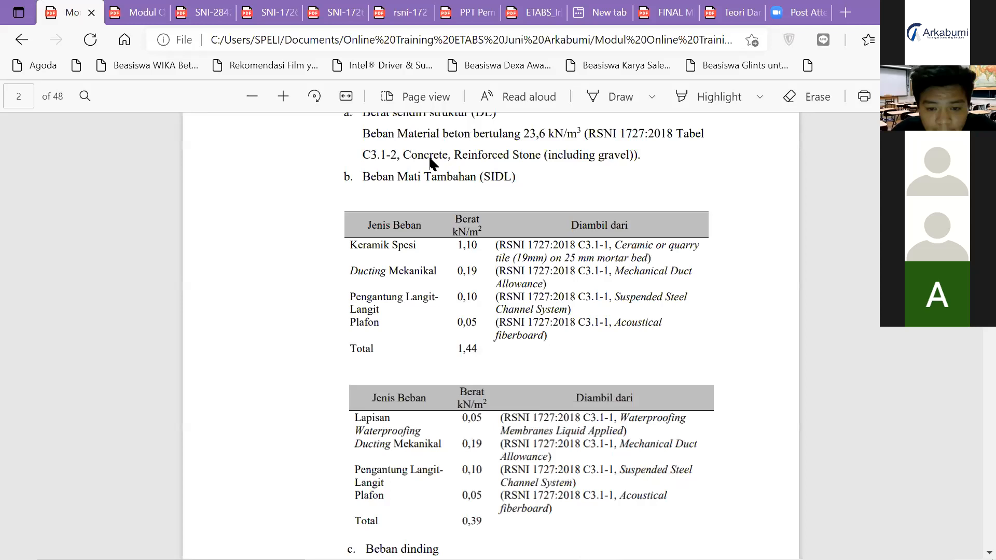
# Step: Switch back to ETABS, try selecting the Story1 floor slabs in One Story mode, and clear the selection
pyautogui.hotkey('alt', 'Tab')
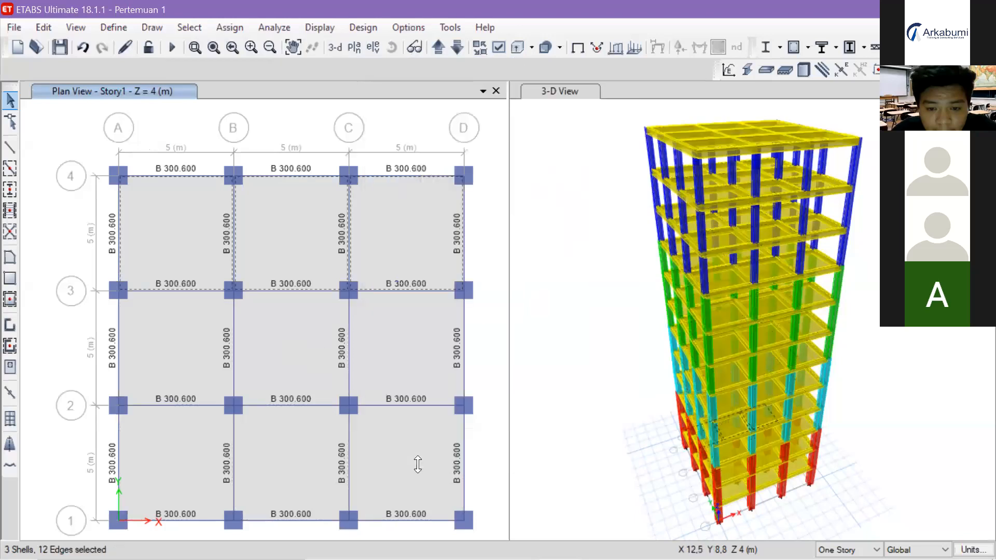
pyautogui.click(417, 465)
pyautogui.hotkey('ctrl', 'q')
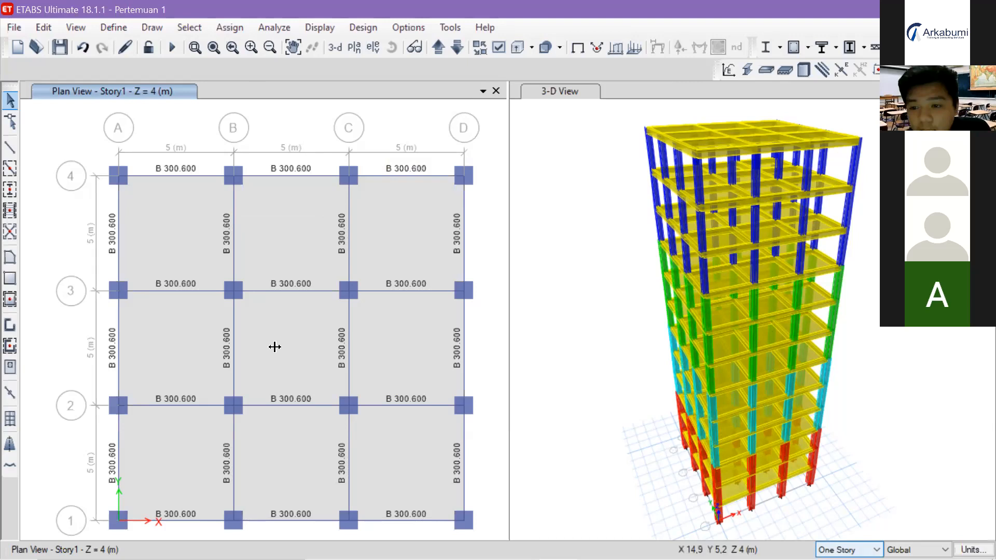
pyautogui.click(457, 47)
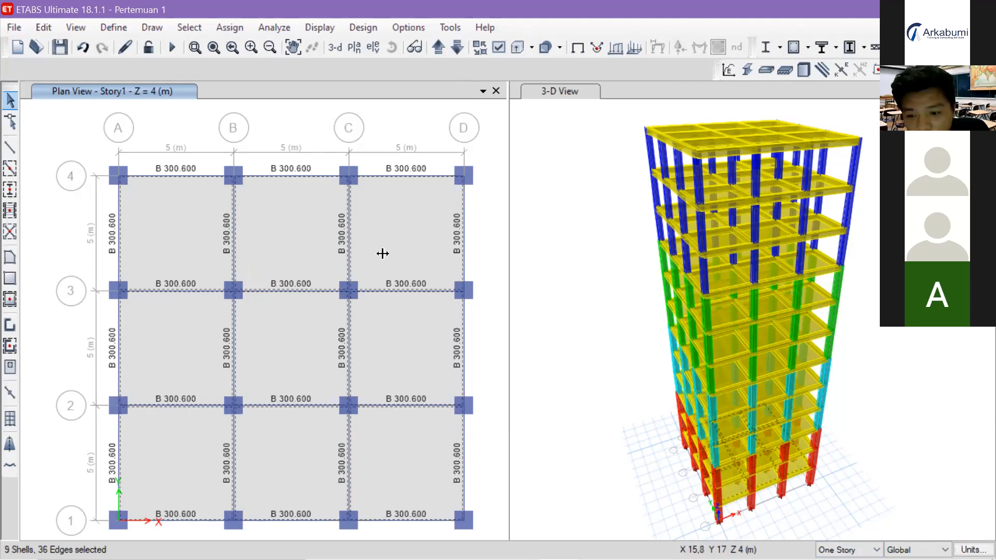
pyautogui.hotkey('ctrl', 'q')
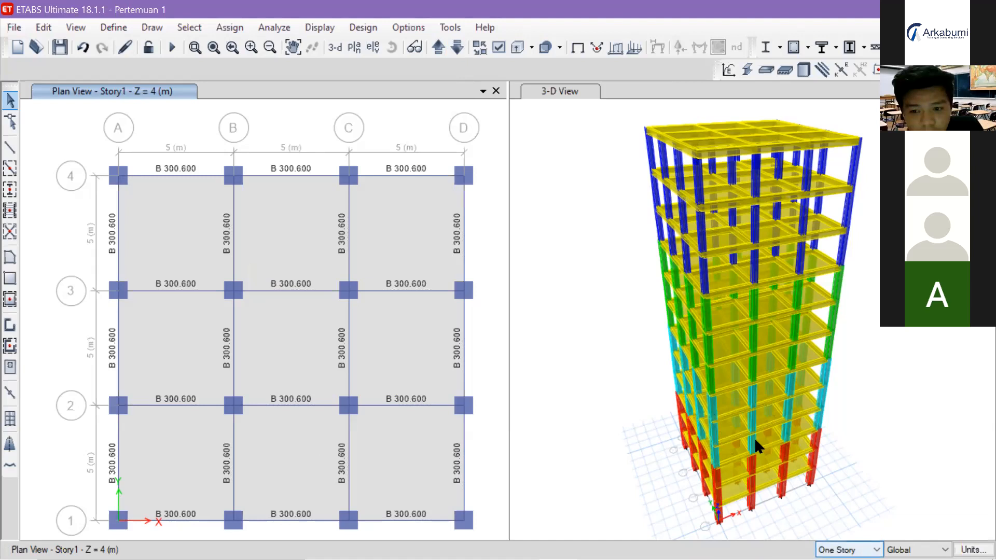
# Step: Set selection to apply to All Stories and try selecting all nine floor slab panels on the Story1 plan
pyautogui.click(867, 550)
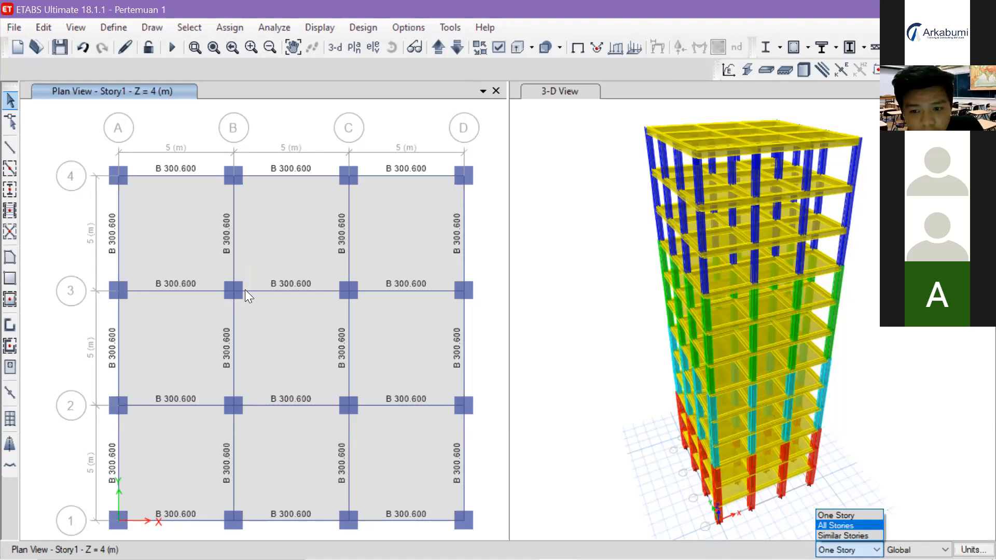
pyautogui.click(202, 229)
pyautogui.click(301, 230)
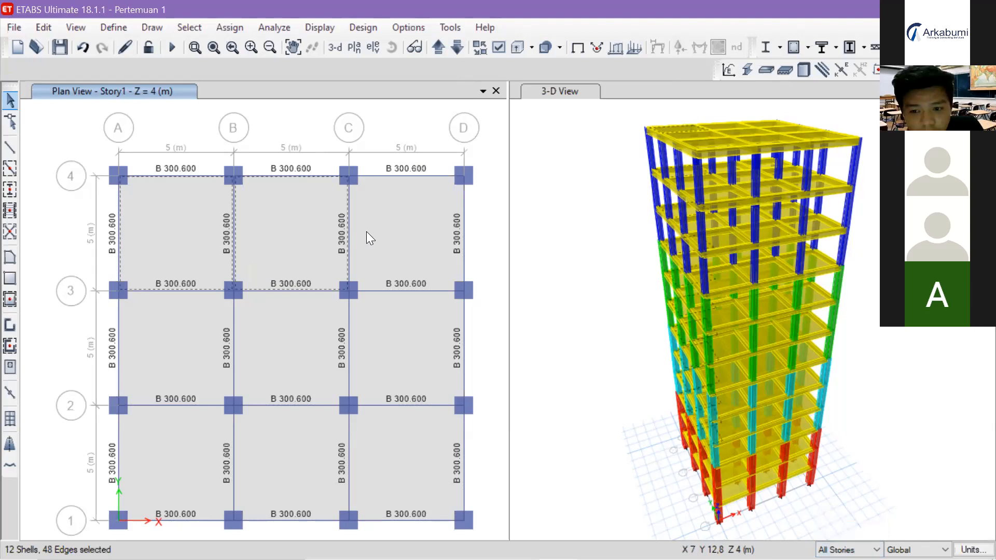
pyautogui.click(238, 444)
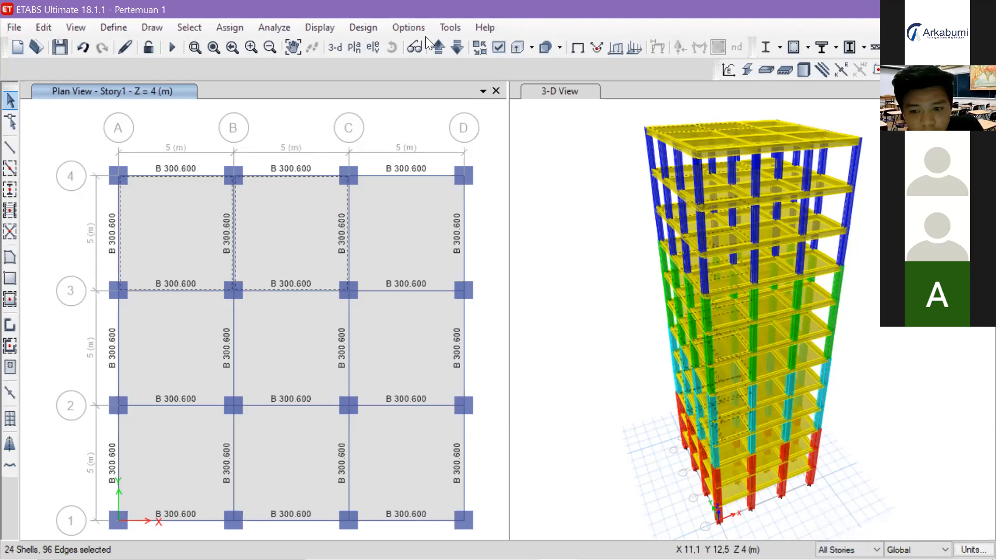
pyautogui.click(394, 233)
pyautogui.click(406, 347)
pyautogui.click(291, 347)
pyautogui.click(176, 347)
pyautogui.click(176, 456)
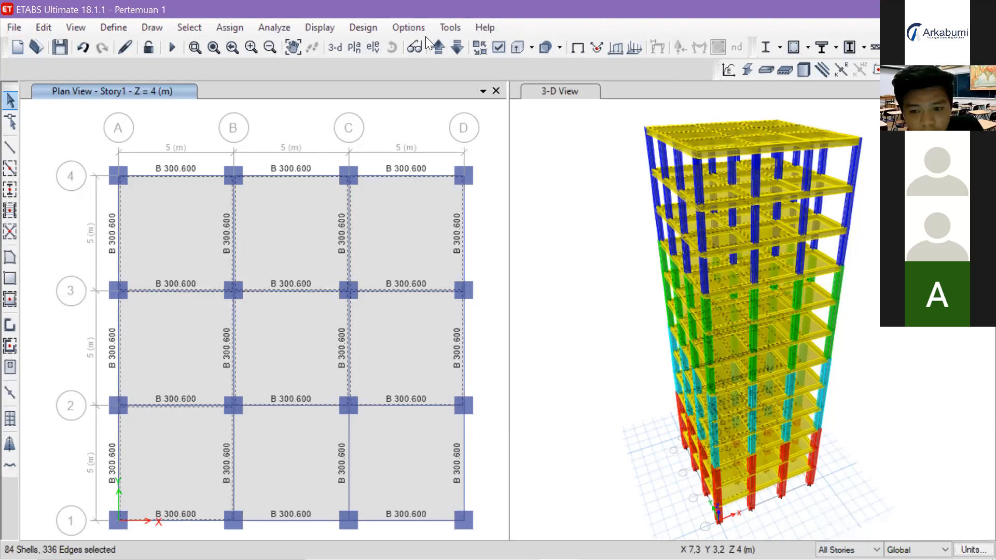
pyautogui.click(288, 447)
pyautogui.click(406, 457)
pyautogui.click(457, 48)
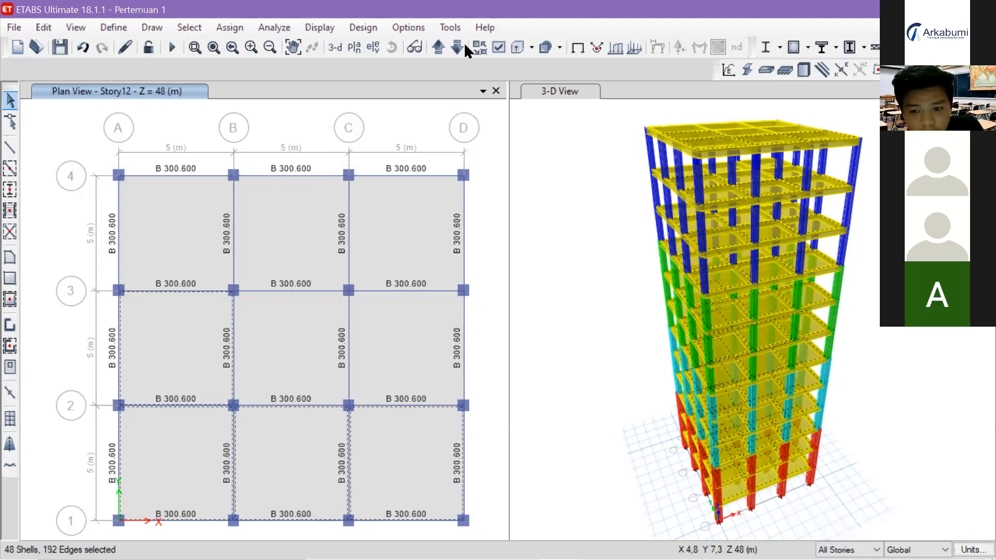
# Step: Reselect all nine slab panels between grids A-D and 1-4 on every story, and check the selection on Story12
pyautogui.click(851, 549)
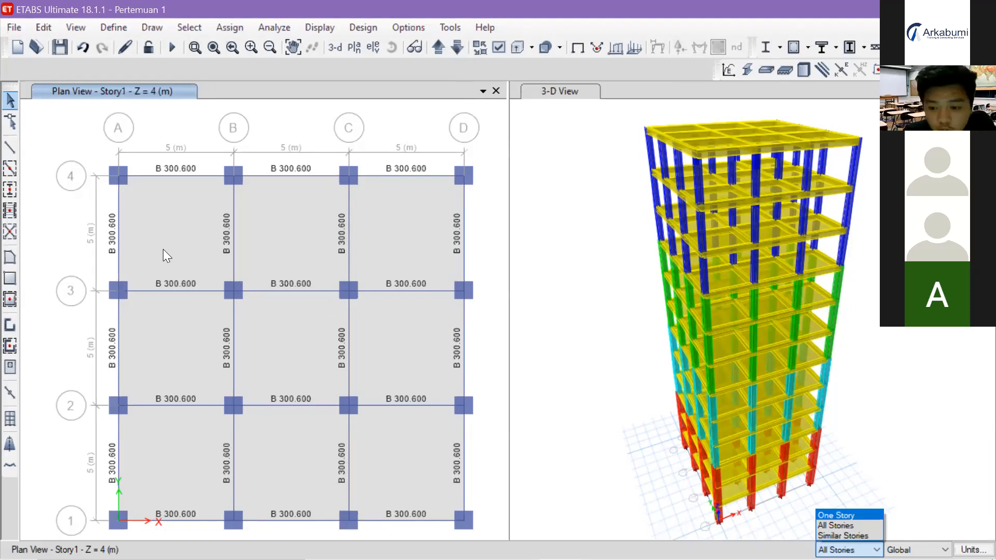
pyautogui.click(344, 239)
pyautogui.click(289, 241)
pyautogui.click(388, 242)
pyautogui.click(393, 324)
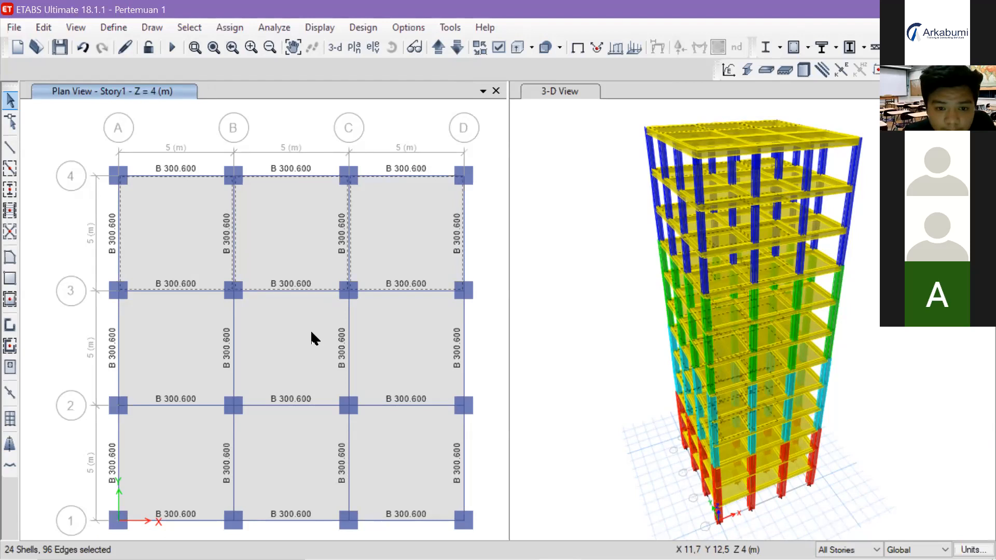
pyautogui.click(161, 353)
pyautogui.click(195, 455)
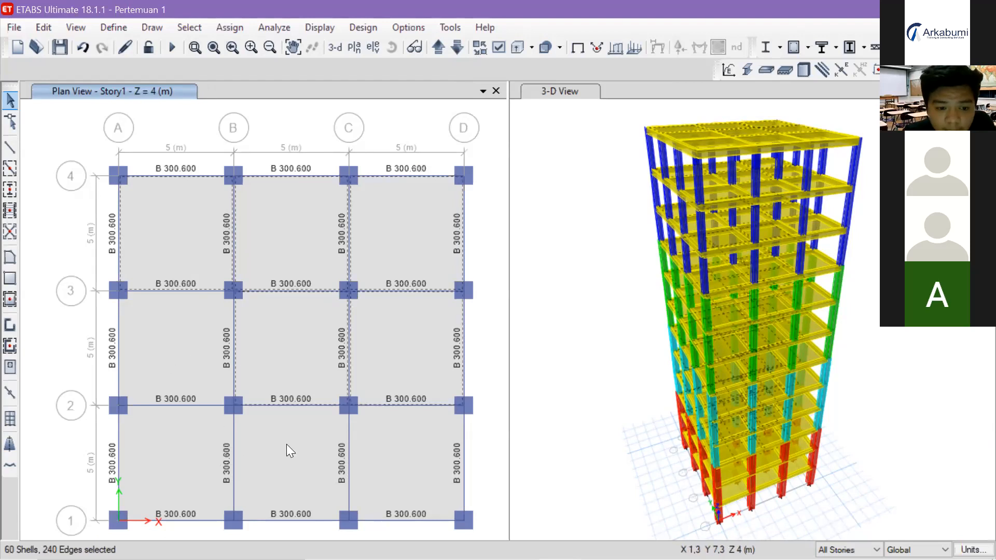
pyautogui.click(436, 446)
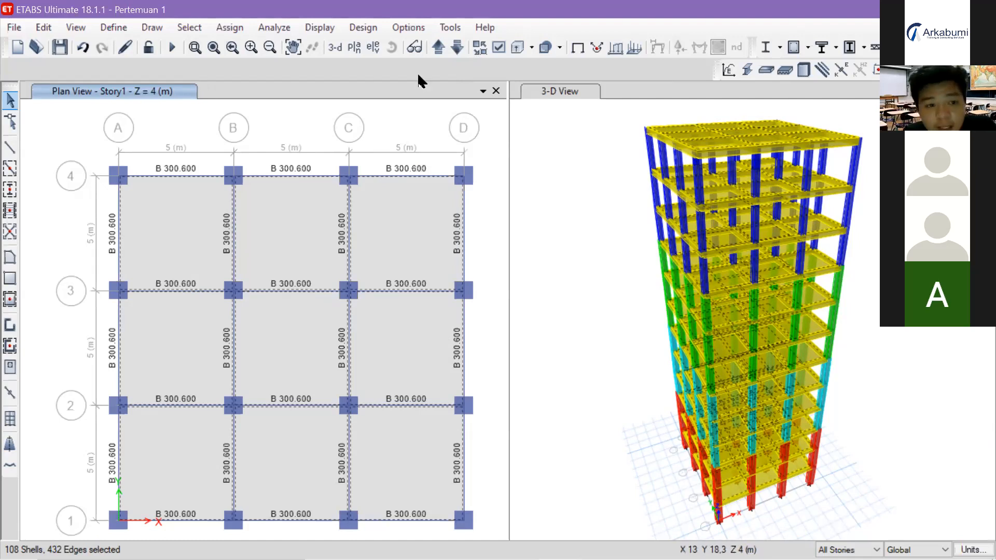
pyautogui.click(458, 53)
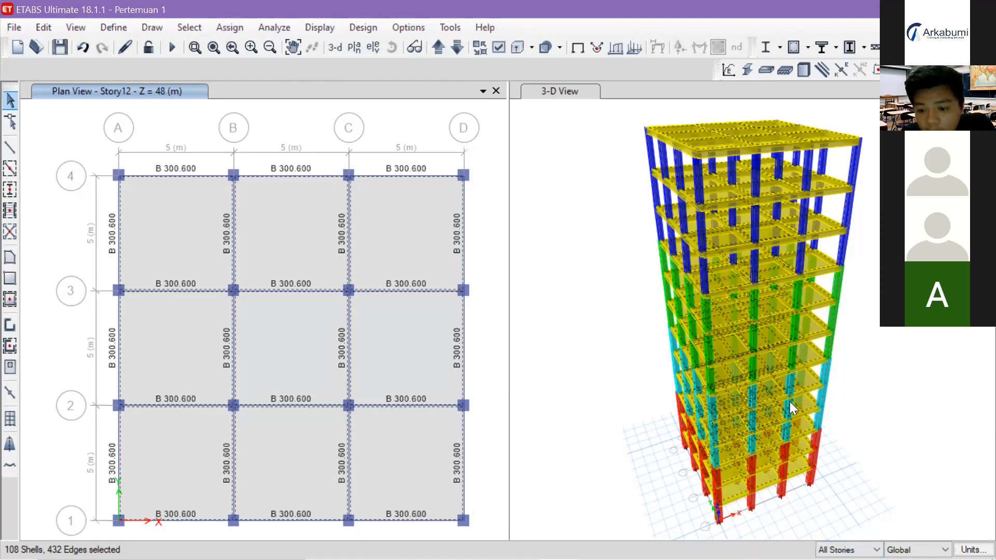
# Step: Switch to One Story mode, deselect the nine Story12 slab panels, and check the selection on the stories below
pyautogui.click(851, 550)
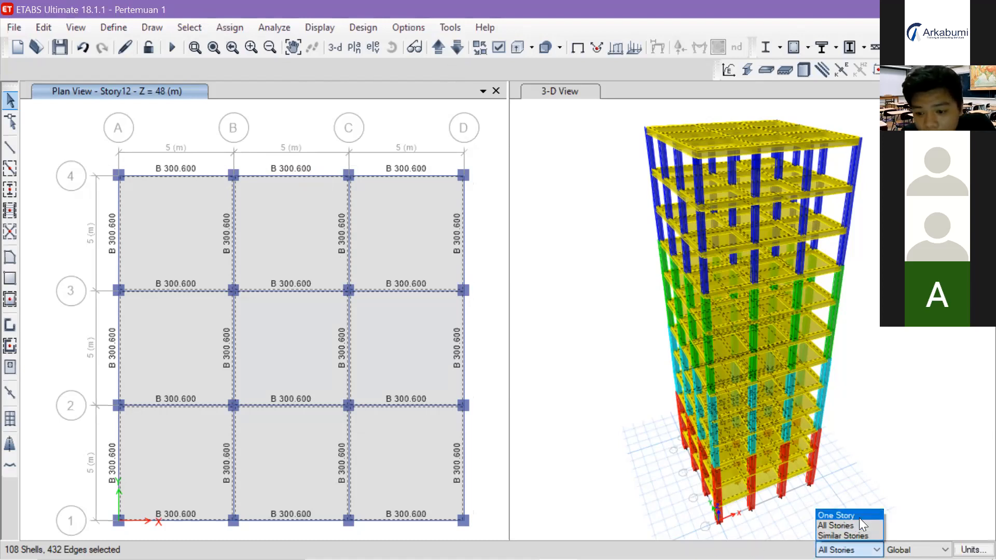
pyautogui.click(860, 516)
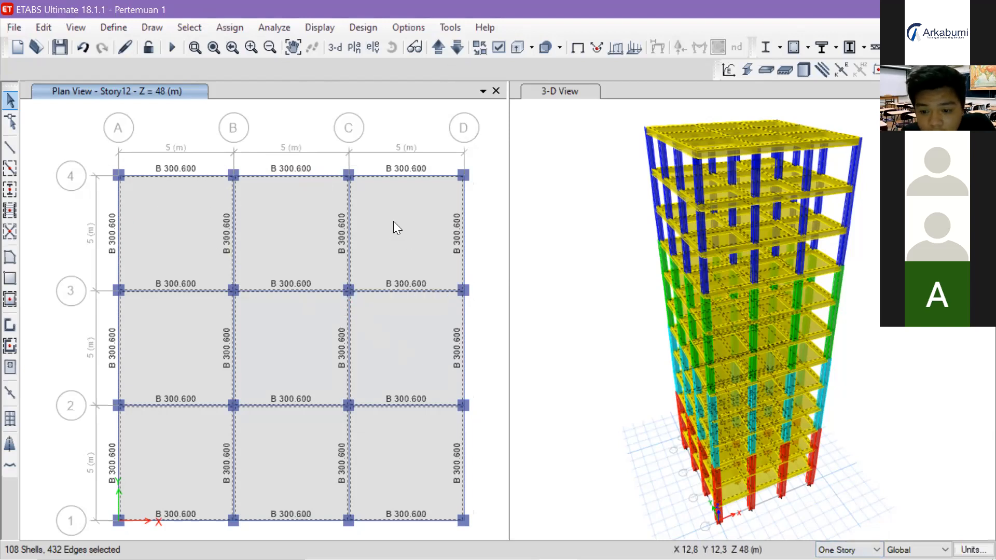
pyautogui.click(170, 240)
pyautogui.click(283, 240)
pyautogui.click(394, 256)
pyautogui.click(390, 322)
pyautogui.click(248, 348)
pyautogui.click(183, 345)
pyautogui.click(171, 502)
pyautogui.click(295, 462)
pyautogui.click(399, 457)
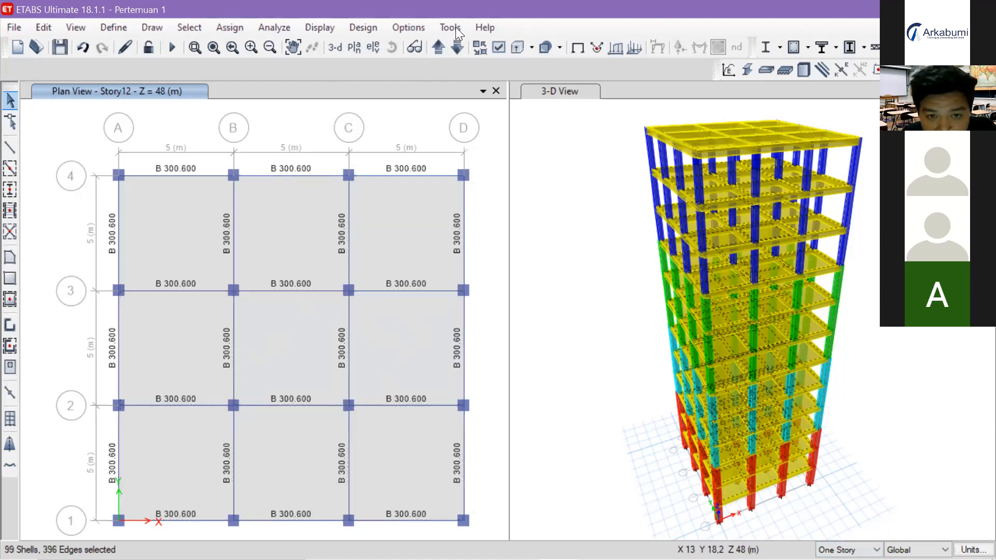
pyautogui.click(464, 41)
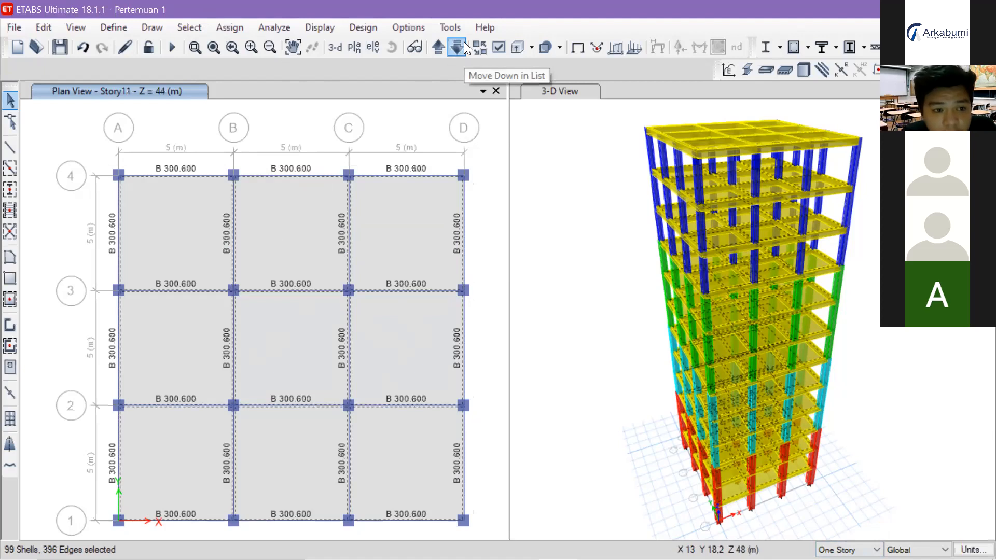
pyautogui.click(456, 47)
pyautogui.click(457, 47)
pyautogui.click(456, 47)
pyautogui.click(456, 47)
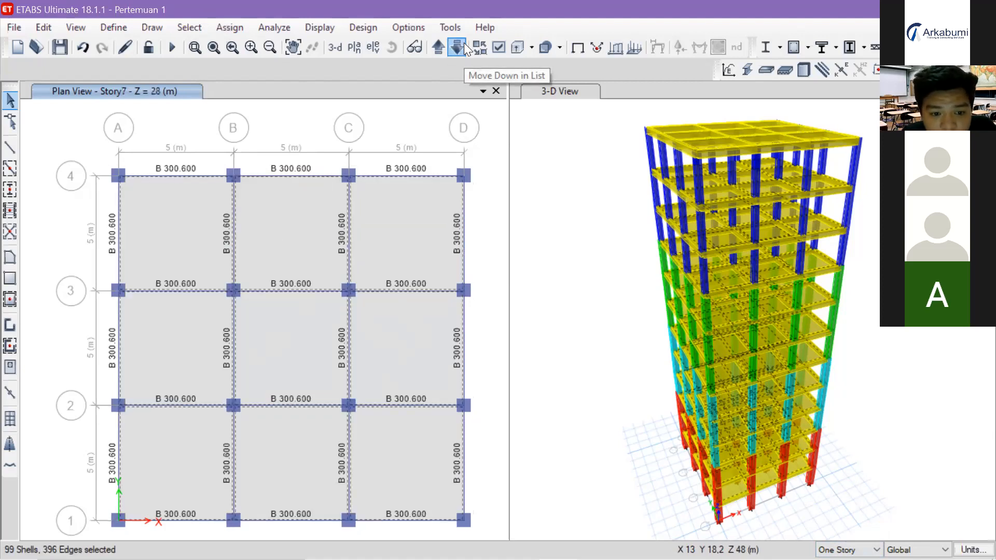
# Step: Assign a uniform shell load of 1,44 kN/m² in the SIDL pattern, gravity direction, to the selected slabs
pyautogui.click(223, 29)
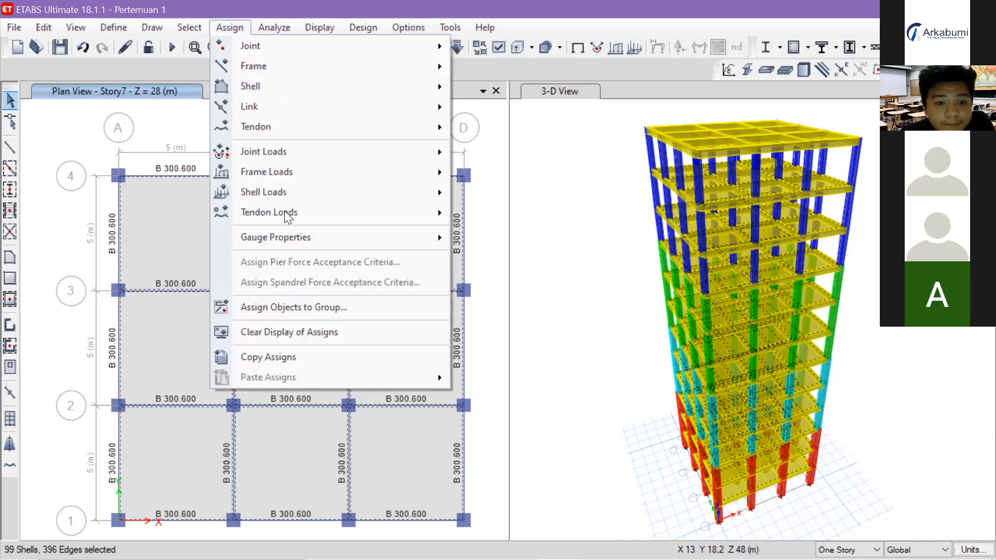
pyautogui.moveTo(305, 198)
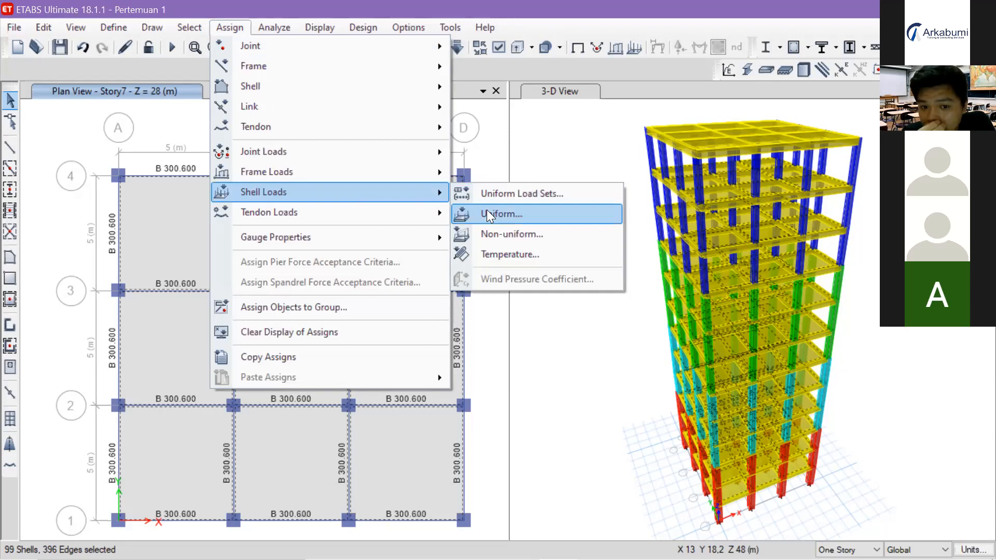
pyautogui.click(230, 27)
pyautogui.click(229, 27)
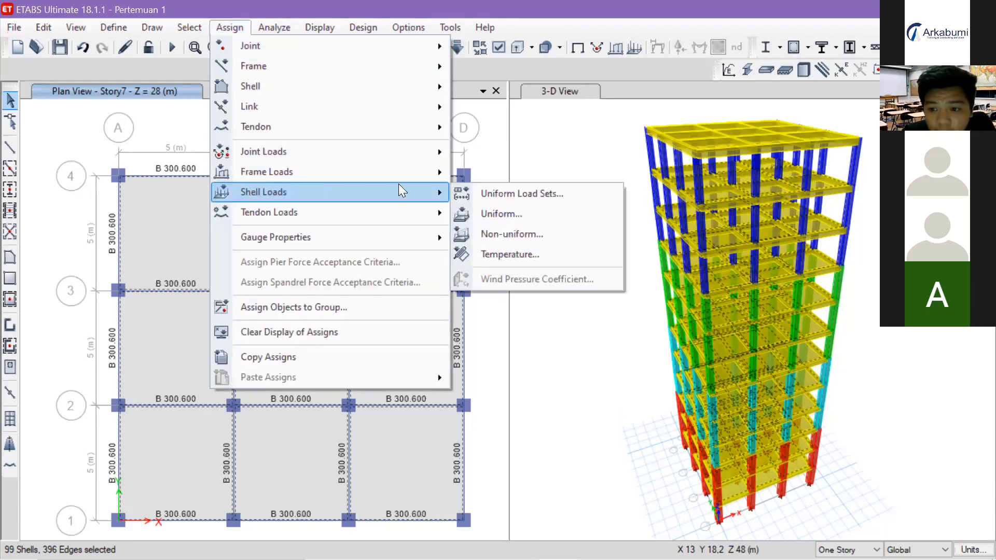
pyautogui.click(505, 217)
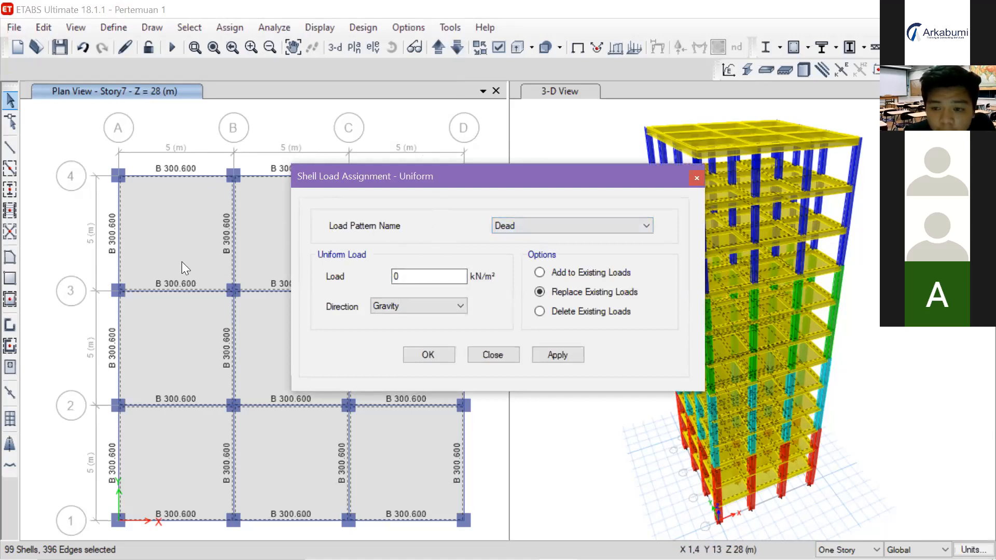
pyautogui.click(579, 222)
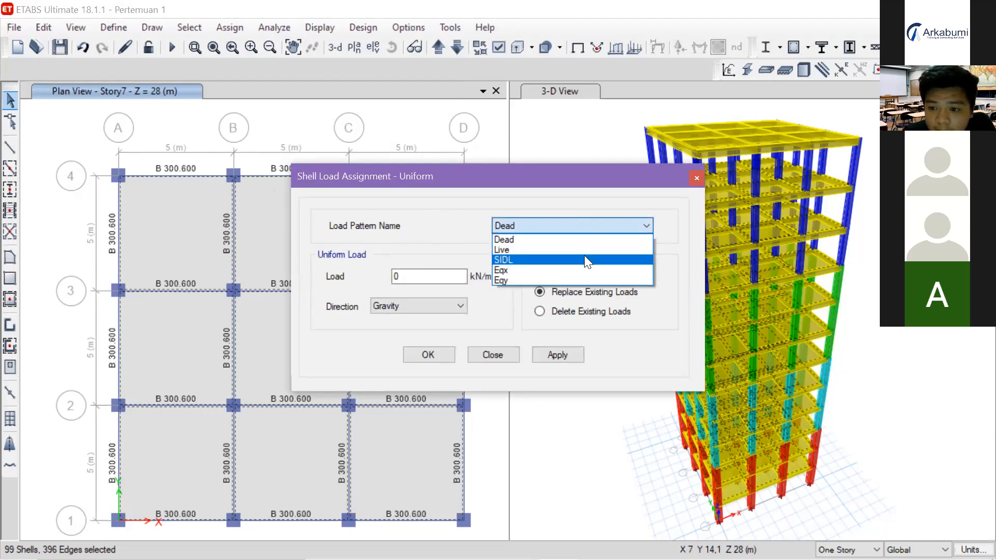
pyautogui.click(584, 257)
pyautogui.click(404, 275)
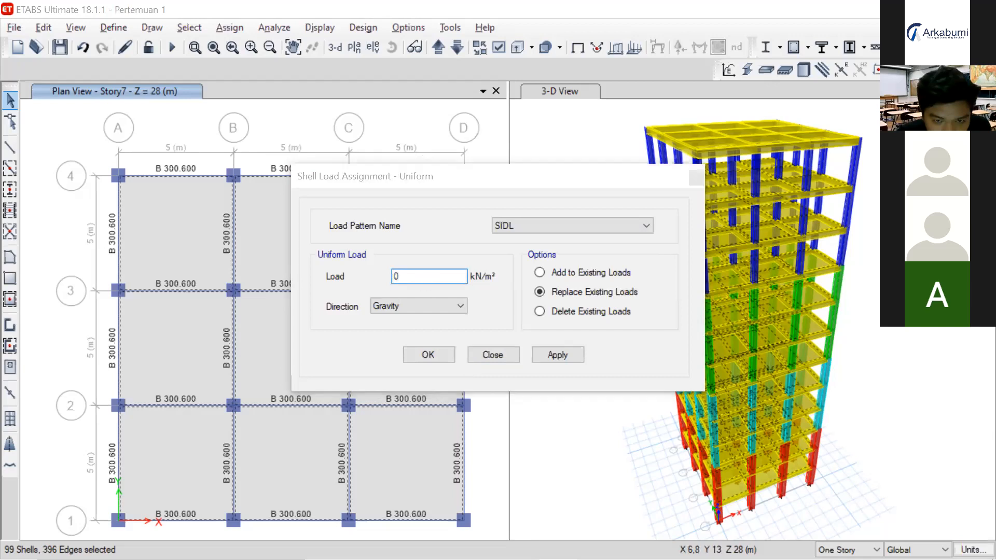
pyautogui.write('1.')
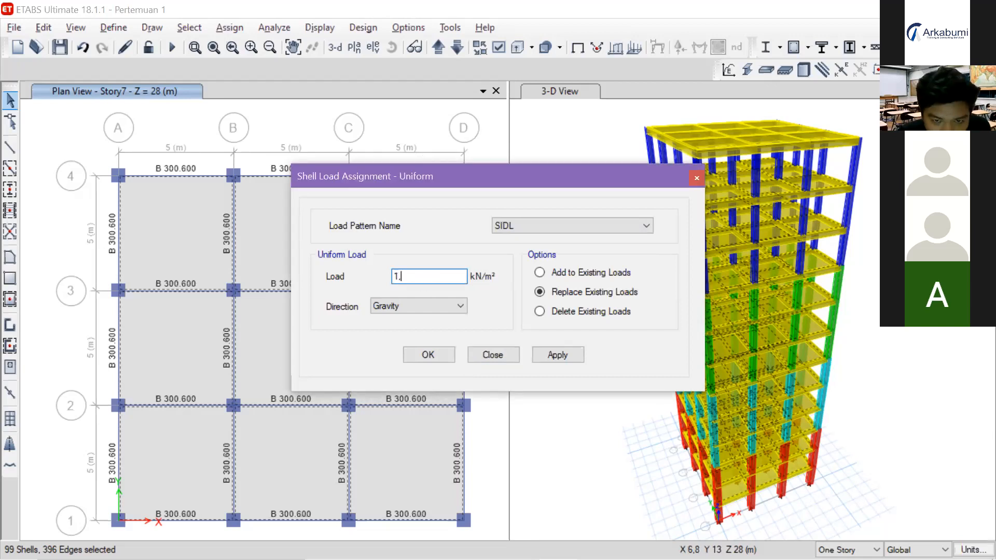
pyautogui.write('44')
pyautogui.click(564, 357)
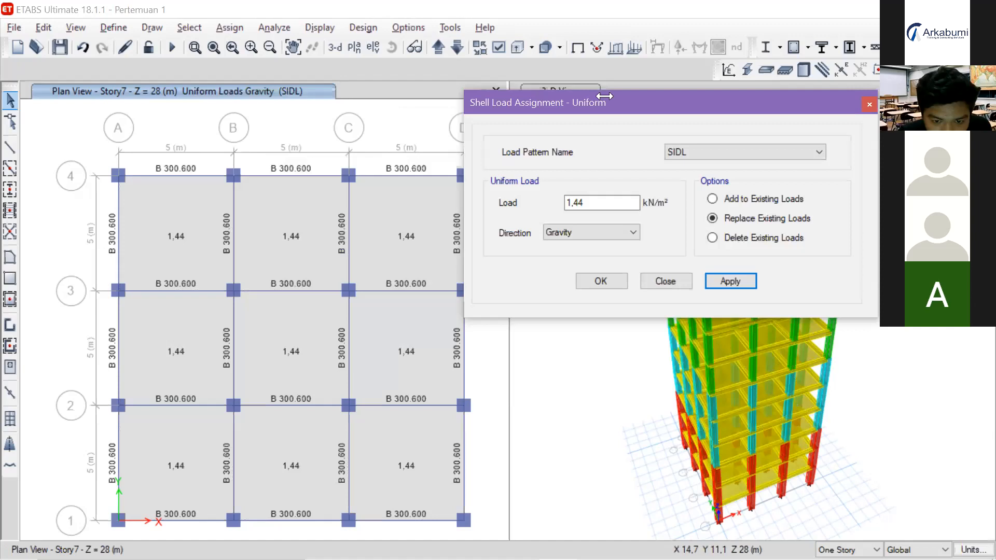
# Step: Select the Story12 slab panels, consult the training module PDF, and assign them a SIDL uniform load of 0,39 kN/m² in ETABS
pyautogui.moveTo(617, 102); pyautogui.dragTo(672, 81)
pyautogui.click(438, 48)
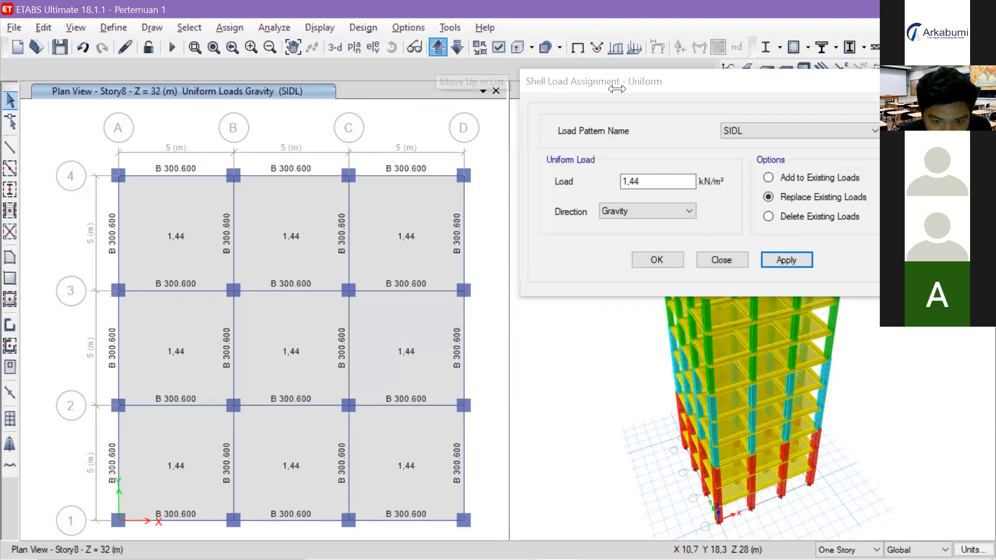
pyautogui.click(438, 47)
pyautogui.click(438, 48)
pyautogui.click(438, 47)
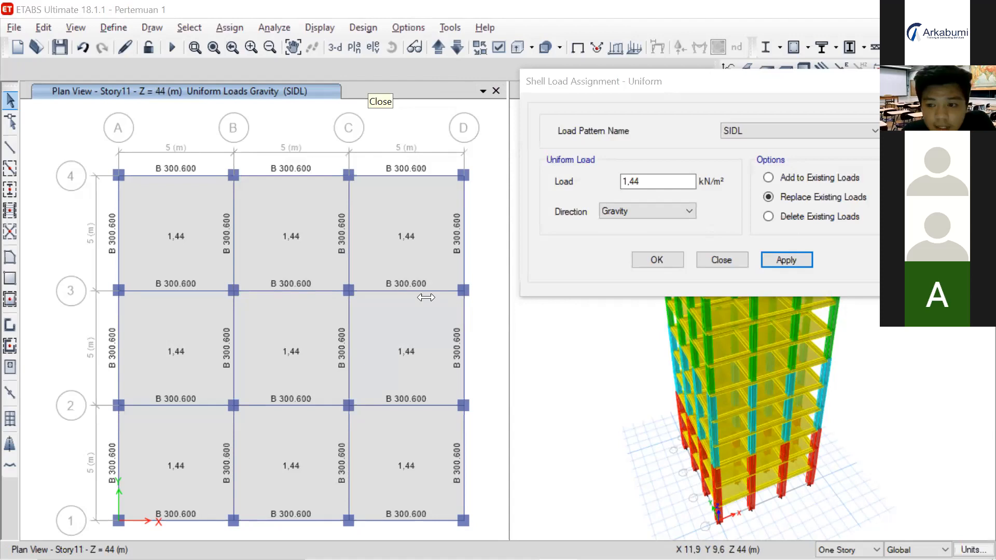
pyautogui.click(633, 74)
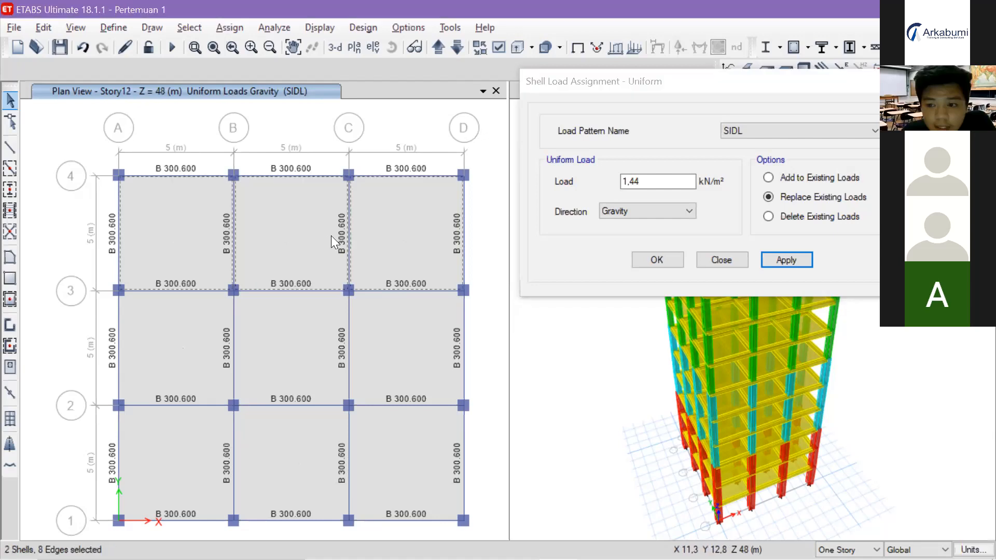
pyautogui.click(179, 239)
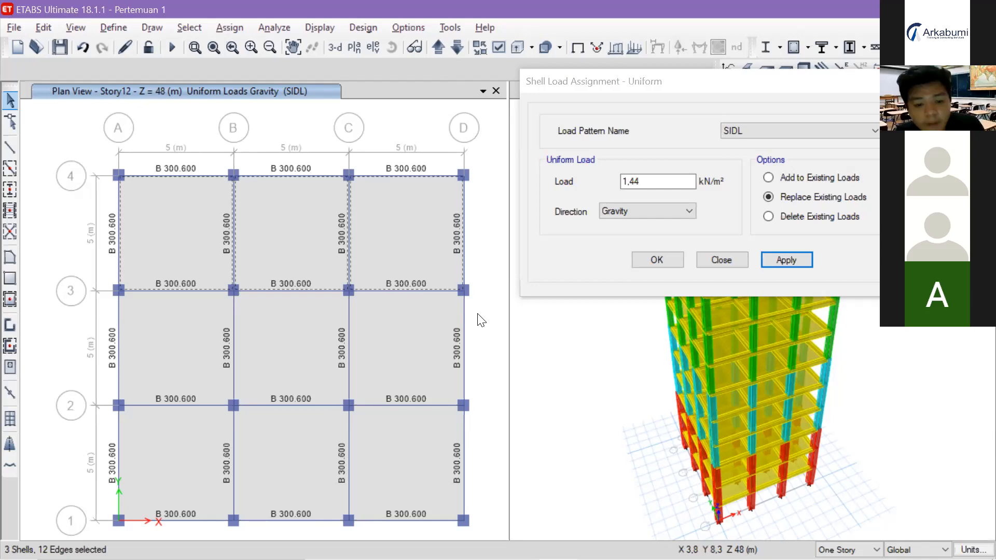
pyautogui.hotkey('alt', 'Tab')
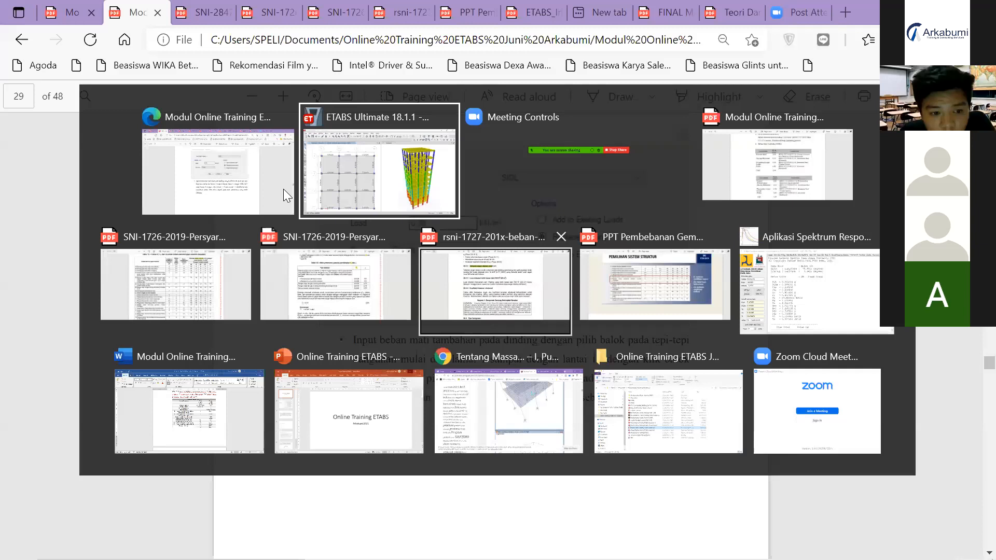
pyautogui.hotkey('alt', 'Tab')
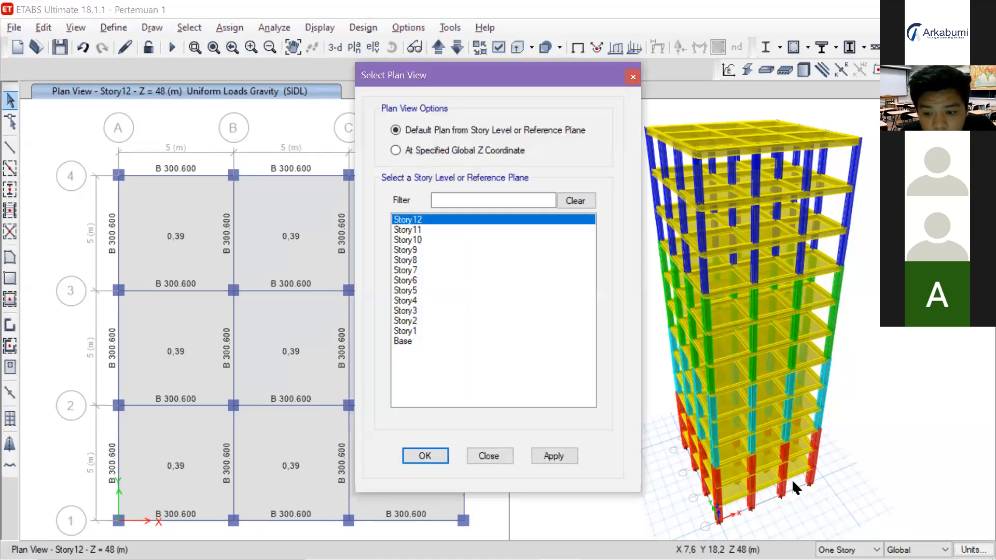
# Step: Show the Story1 plan, switch to All Stories, select the perimeter beams along grids A, D, 1 and 4, and check other stories
pyautogui.click(848, 550)
pyautogui.click(826, 526)
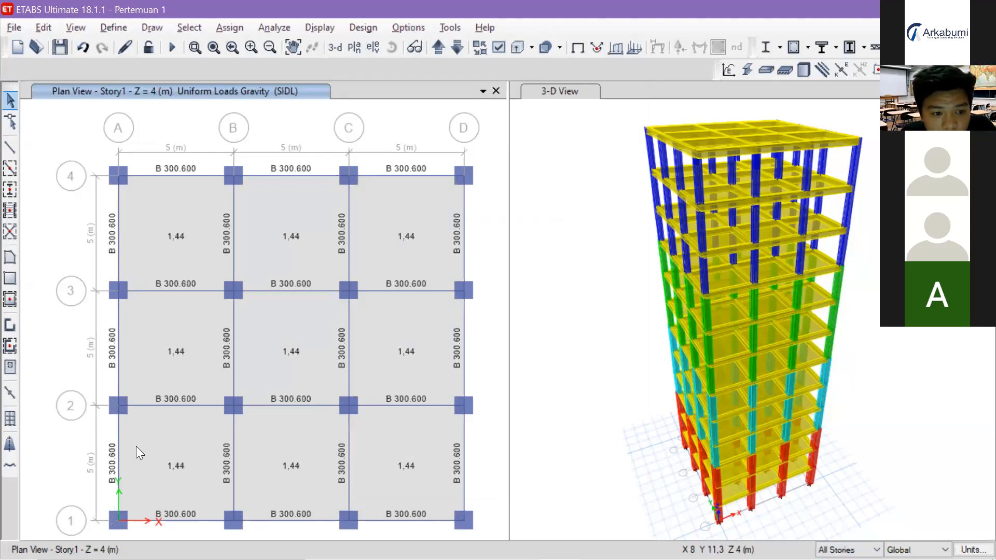
pyautogui.click(181, 518)
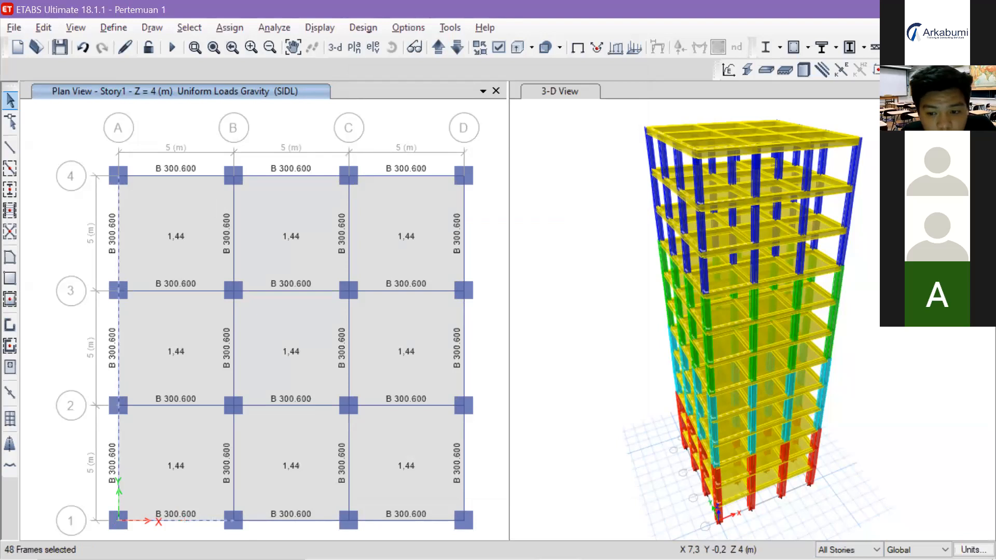
pyautogui.click(289, 523)
pyautogui.click(430, 522)
pyautogui.click(466, 494)
pyautogui.click(464, 360)
pyautogui.click(462, 252)
pyautogui.click(416, 176)
pyautogui.click(299, 175)
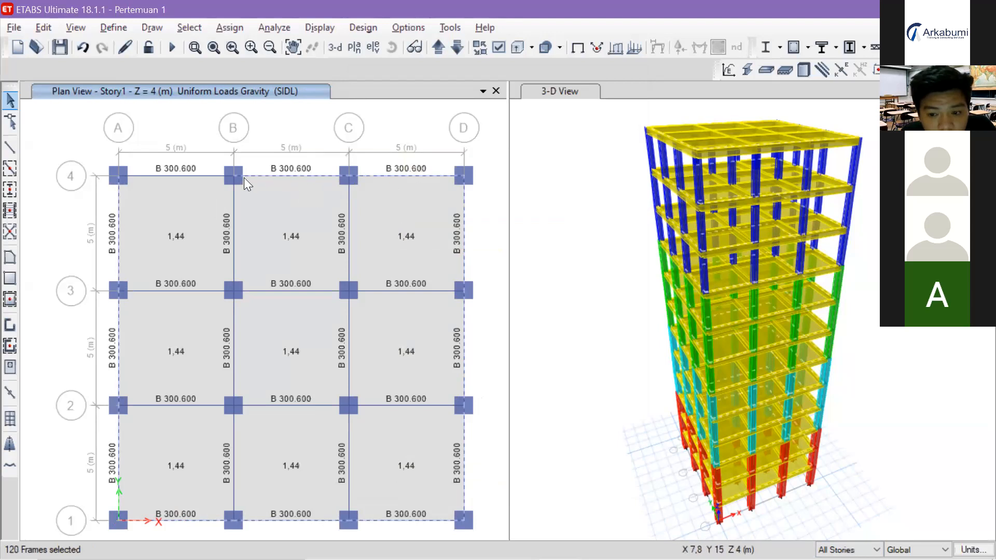
pyautogui.click(199, 174)
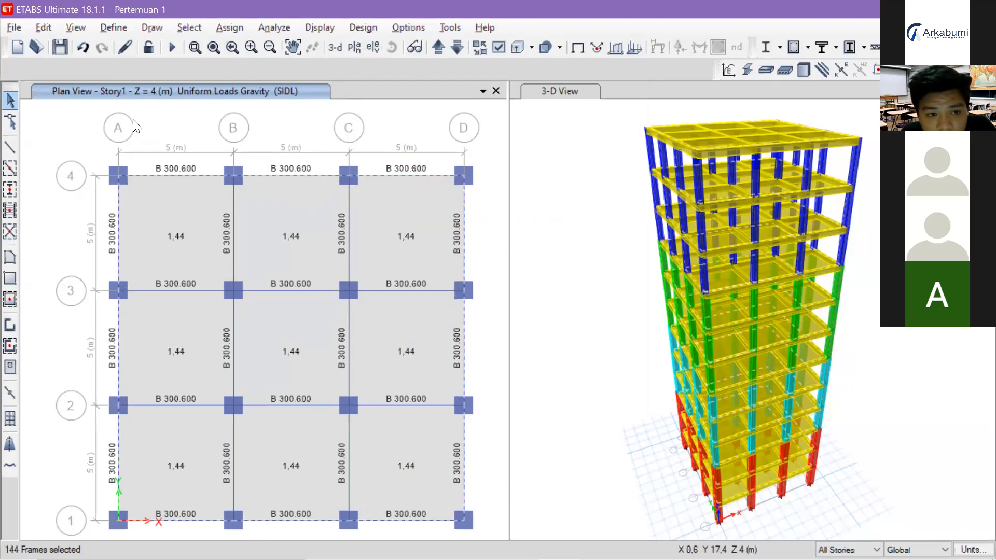
pyautogui.click(458, 47)
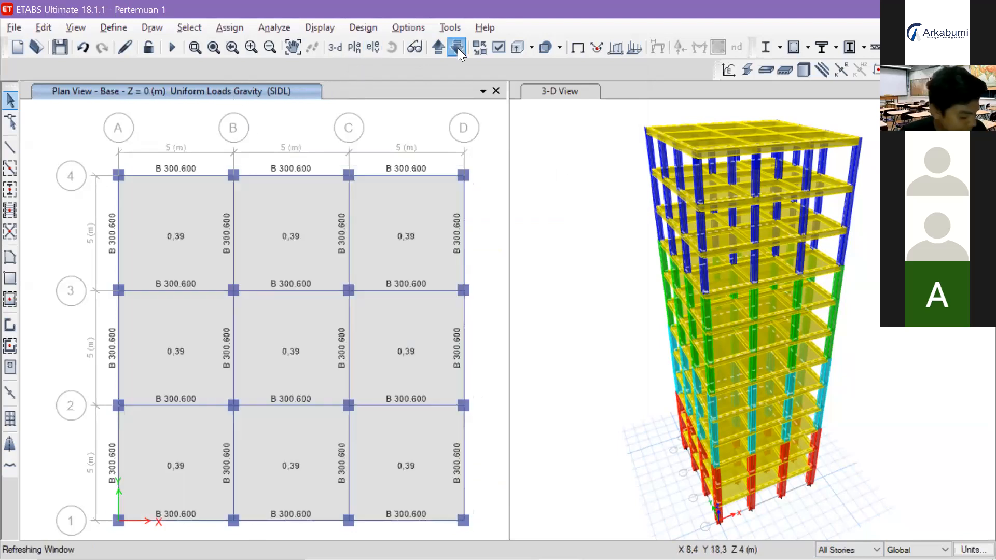
pyautogui.click(456, 49)
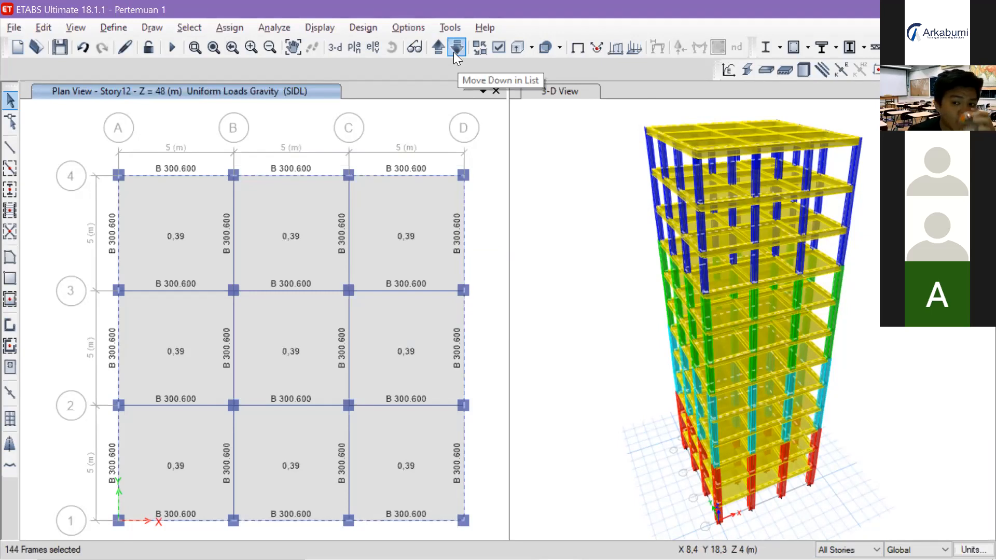
# Step: Deselect the perimeter beams along grids A, D, 1 and 4 on all stories and check the neighbouring story plans
pyautogui.click(453, 51)
pyautogui.click(438, 49)
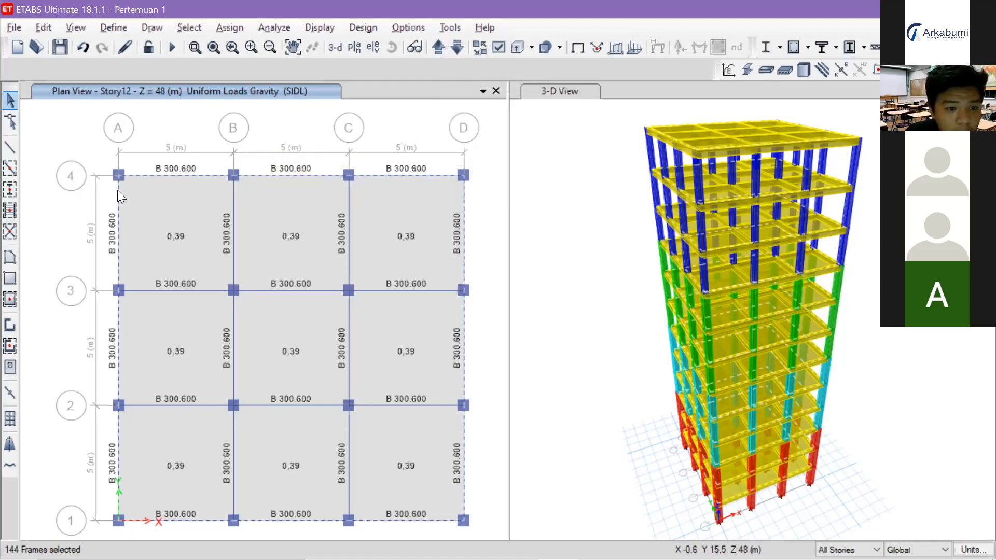
pyautogui.click(117, 309)
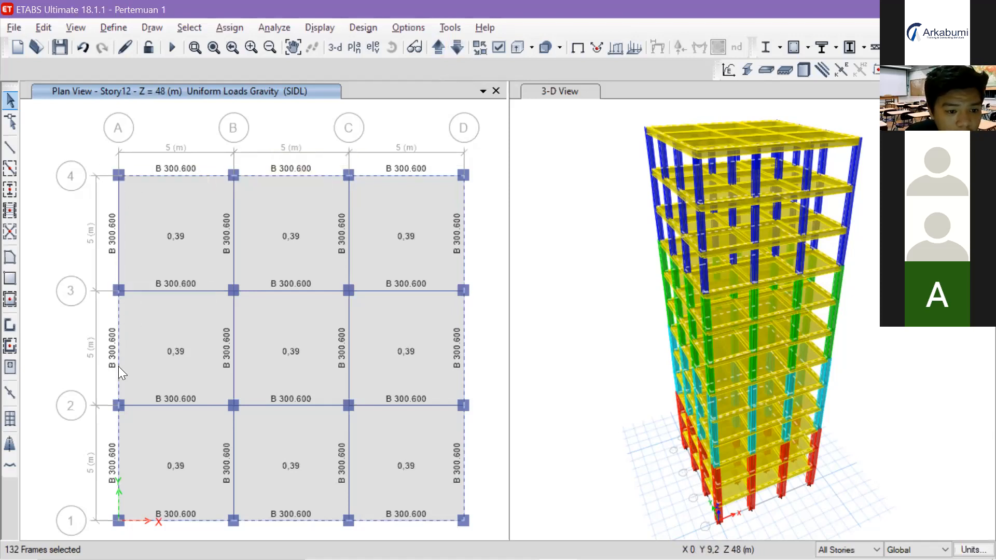
pyautogui.click(119, 424)
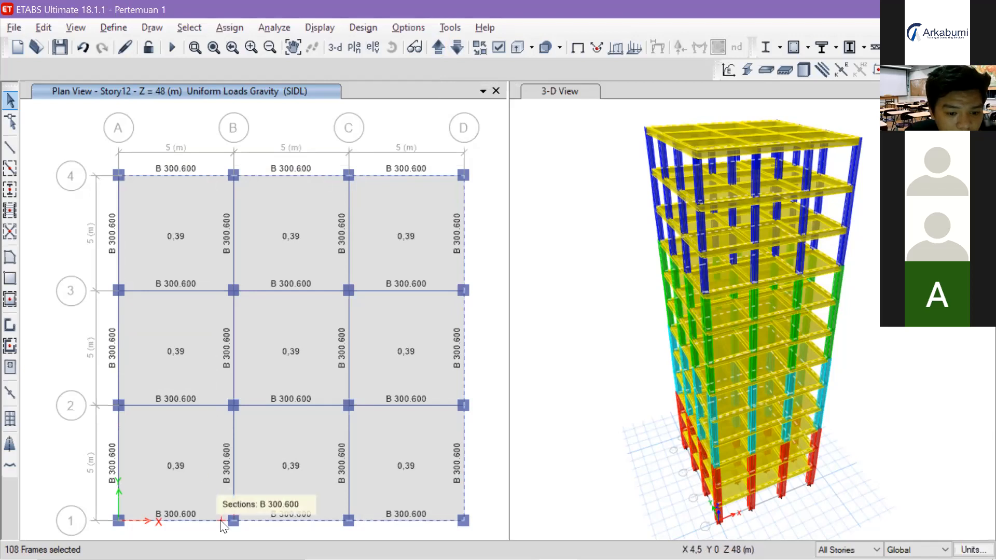
pyautogui.click(283, 523)
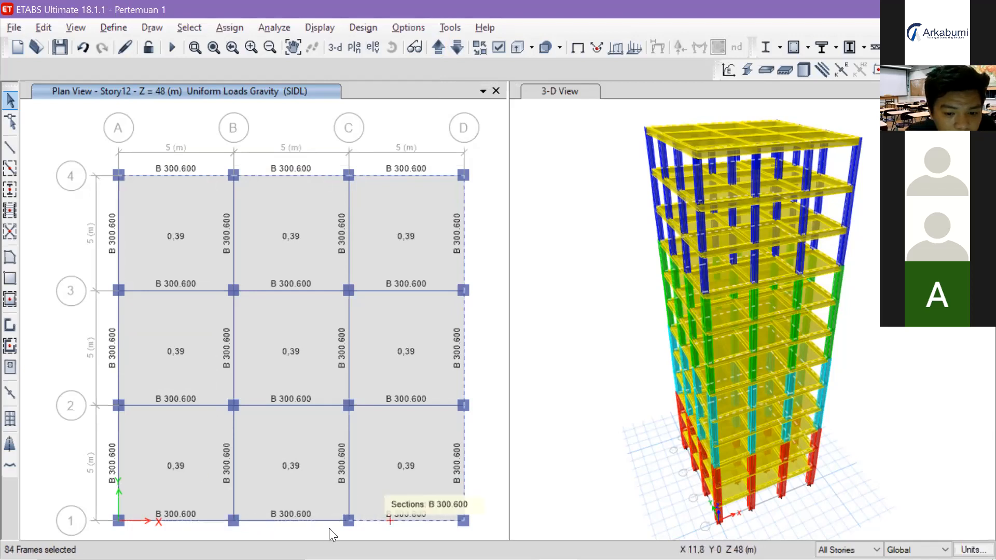
pyautogui.click(391, 522)
pyautogui.click(464, 469)
pyautogui.click(462, 332)
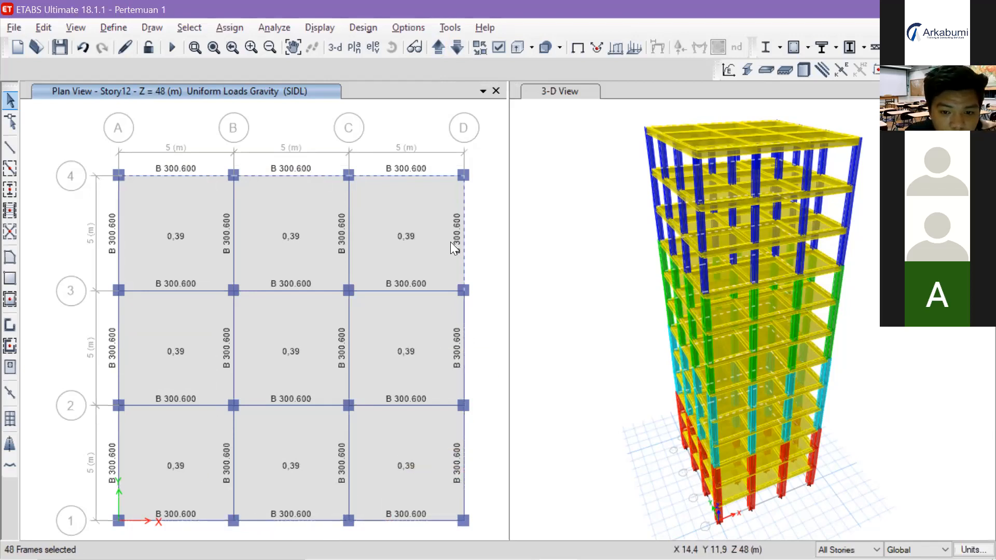
pyautogui.click(464, 239)
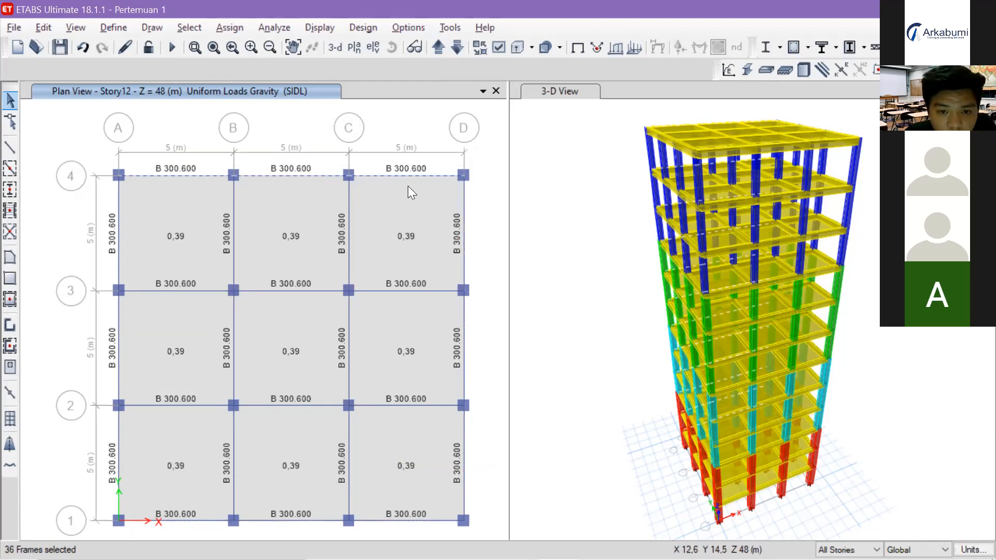
pyautogui.click(400, 177)
pyautogui.click(184, 176)
pyautogui.click(300, 177)
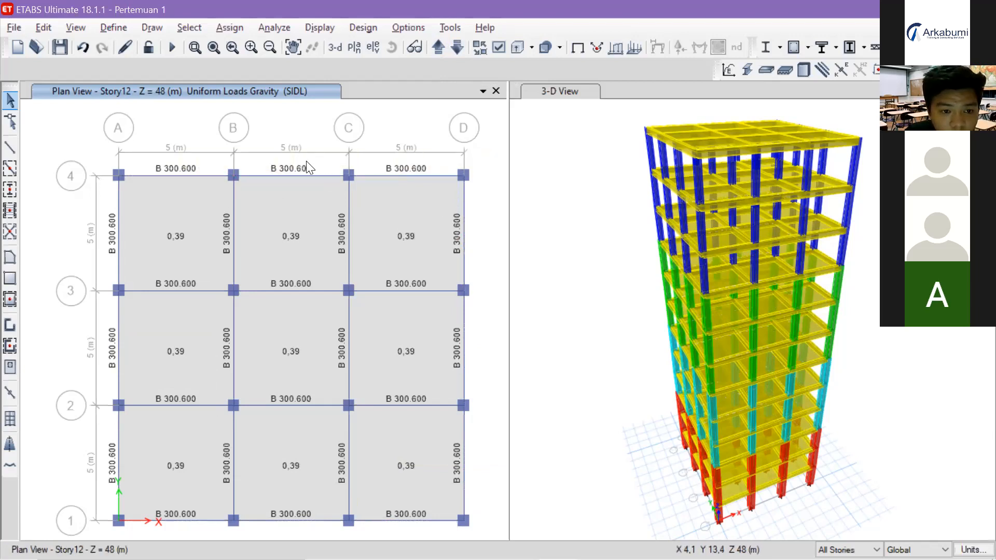
pyautogui.click(456, 46)
pyautogui.click(438, 47)
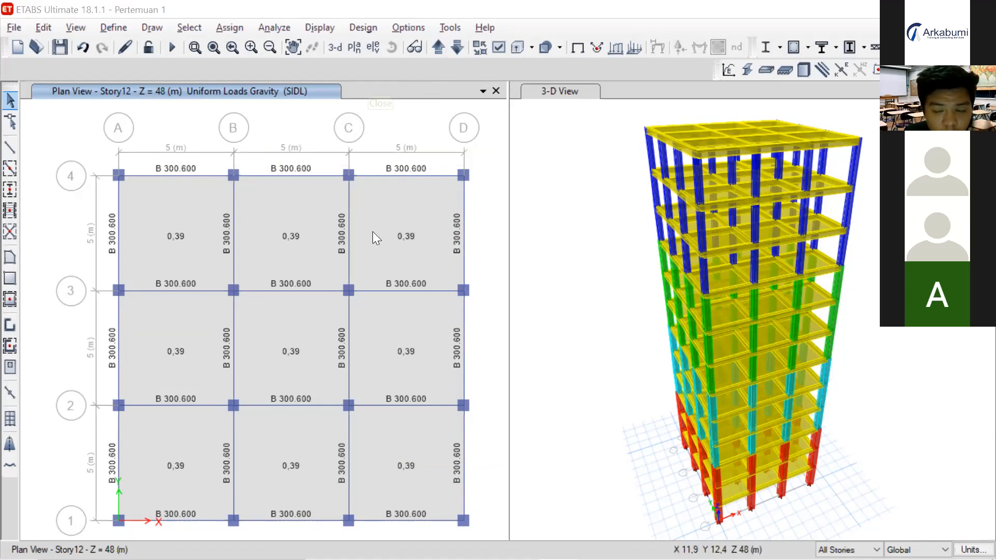
# Step: Select the perimeter beams along grids A, D, 1 and 4 on all stories again
pyautogui.click(117, 214)
pyautogui.click(118, 341)
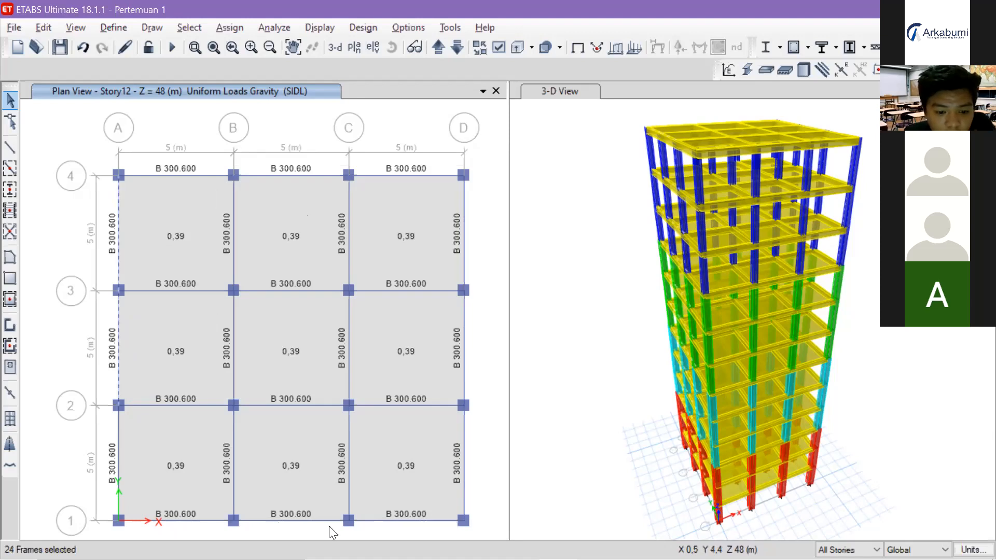
pyautogui.click(381, 522)
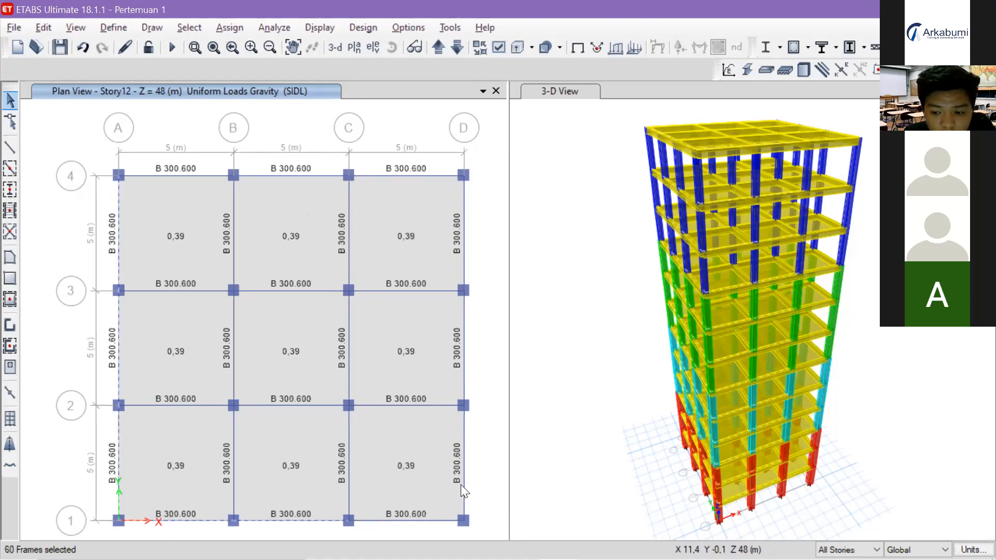
pyautogui.click(465, 353)
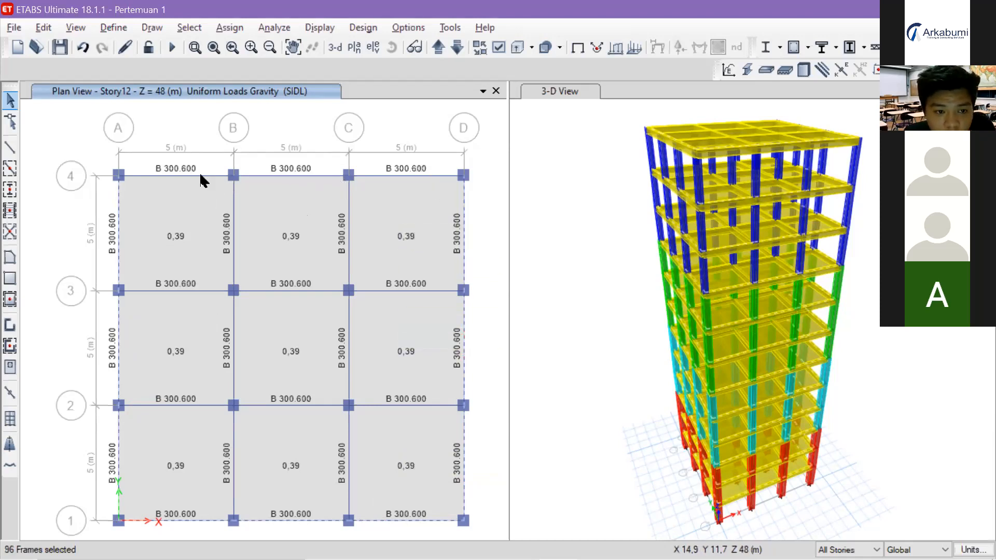
pyautogui.click(407, 175)
pyautogui.click(300, 175)
pyautogui.click(176, 175)
# Step: In One Story mode, deselect the Story12 perimeter beams and check the selection on the stories below
pyautogui.click(875, 550)
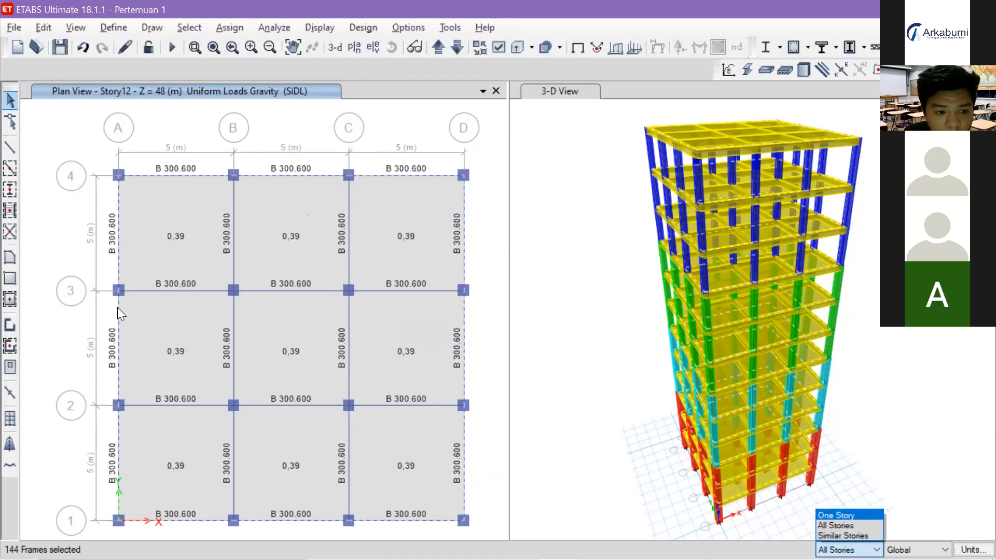
pyautogui.click(121, 436)
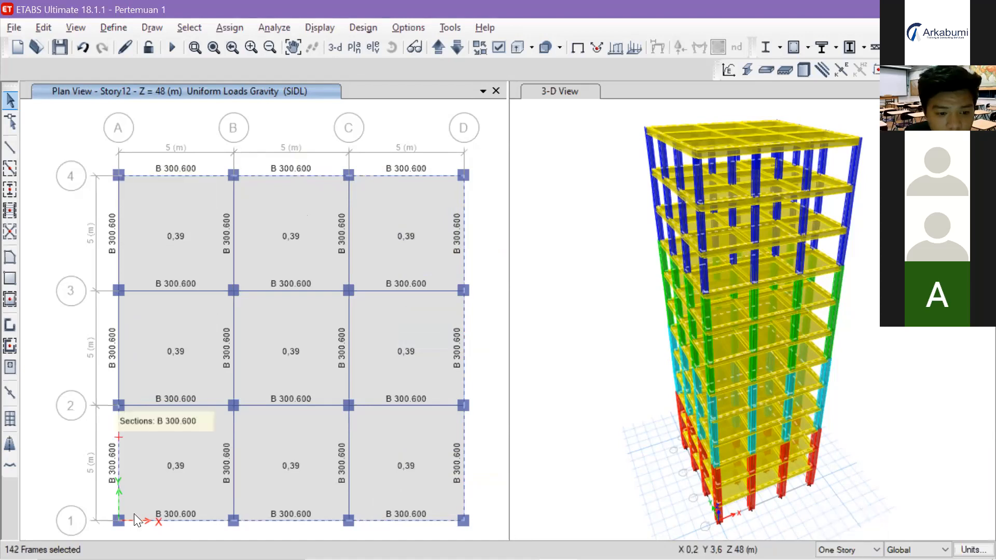
pyautogui.click(174, 518)
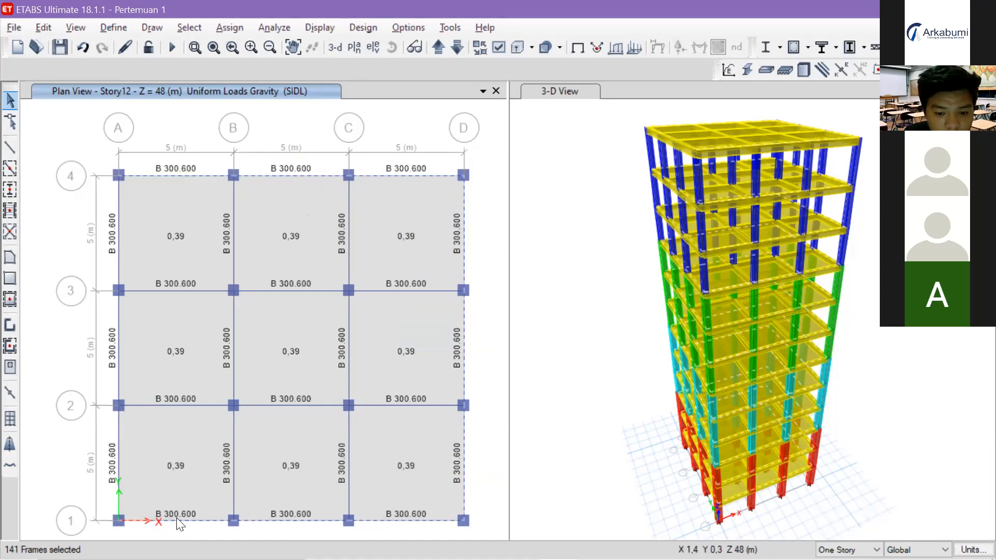
pyautogui.click(461, 254)
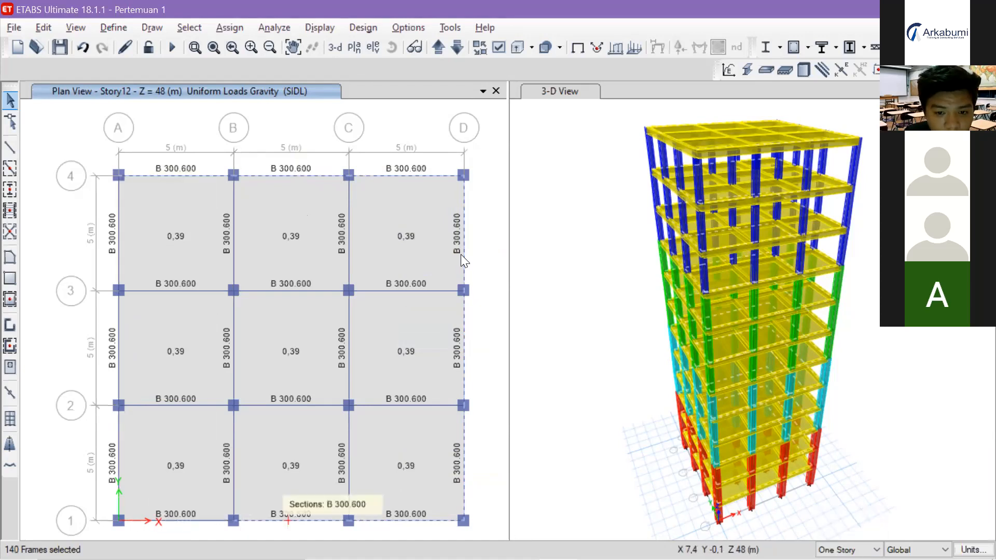
pyautogui.click(431, 180)
pyautogui.click(308, 179)
pyautogui.click(248, 159)
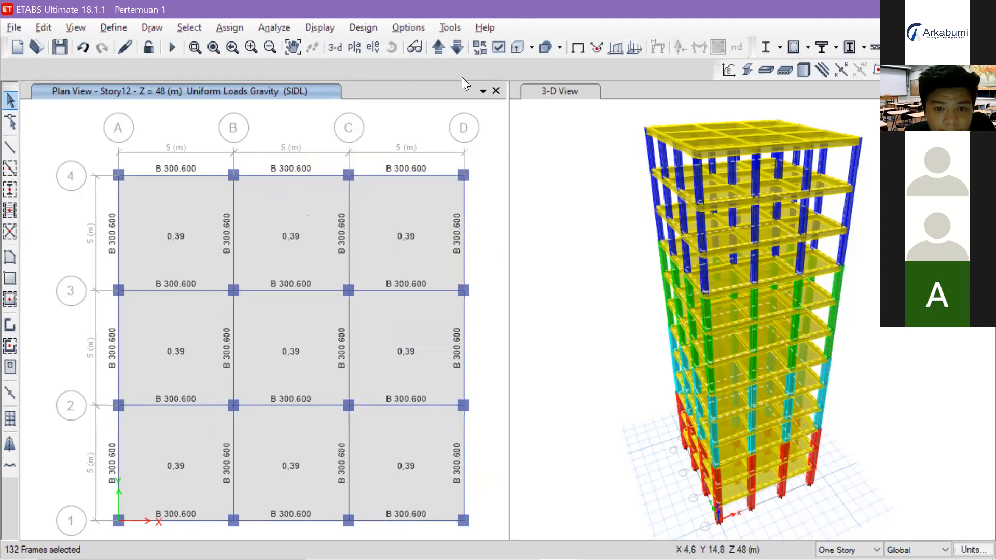
pyautogui.click(457, 47)
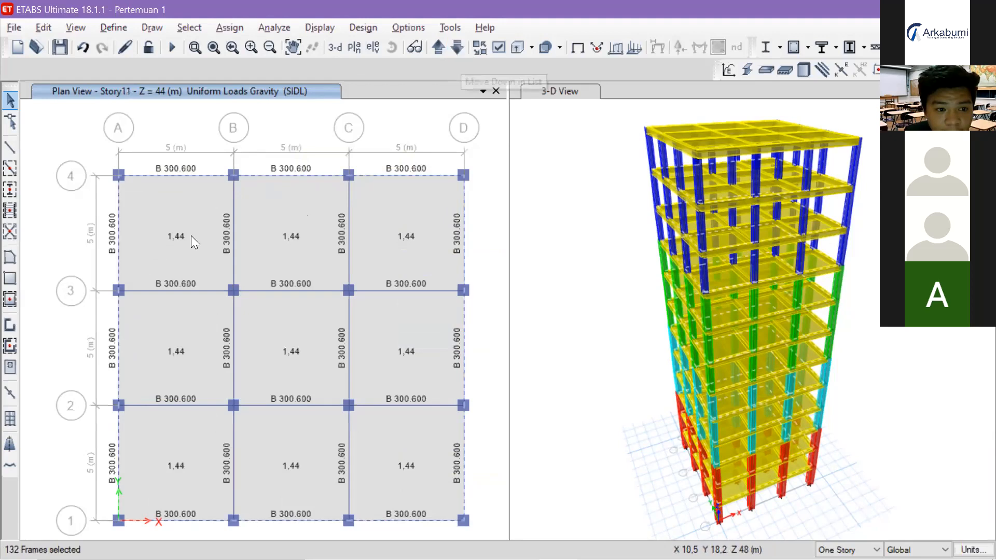
pyautogui.click(458, 51)
pyautogui.click(458, 50)
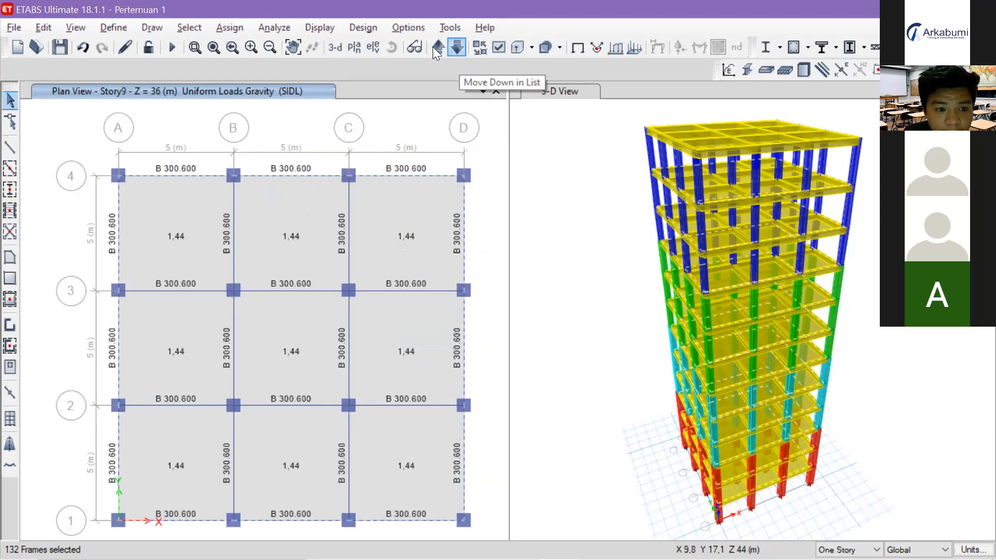
pyautogui.click(433, 47)
pyautogui.click(434, 47)
pyautogui.click(434, 47)
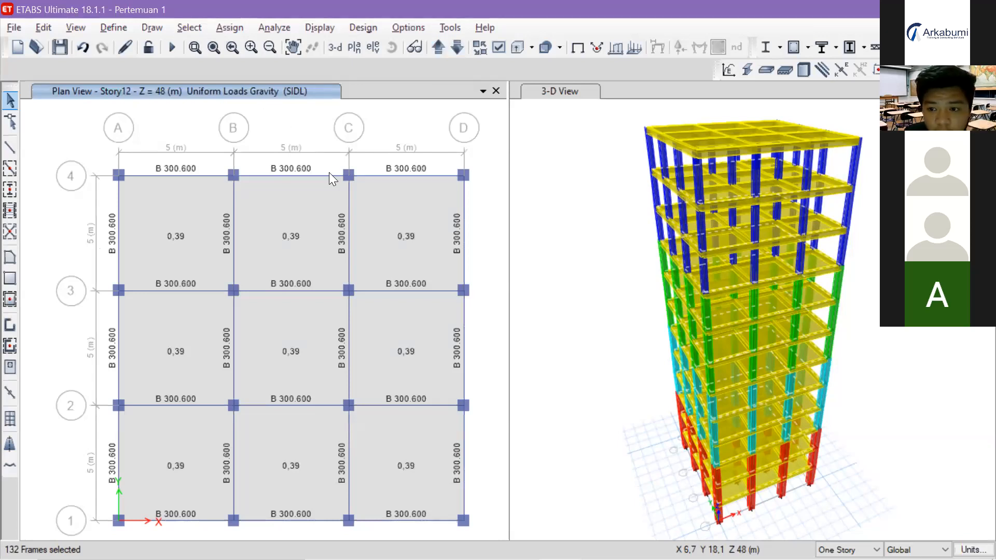
# Step: Start a distributed frame load assignment for the selected perimeter beams with a uniform load of 7,82 kN/m
pyautogui.hotkey('alt', 'a')
pyautogui.moveTo(332, 179)
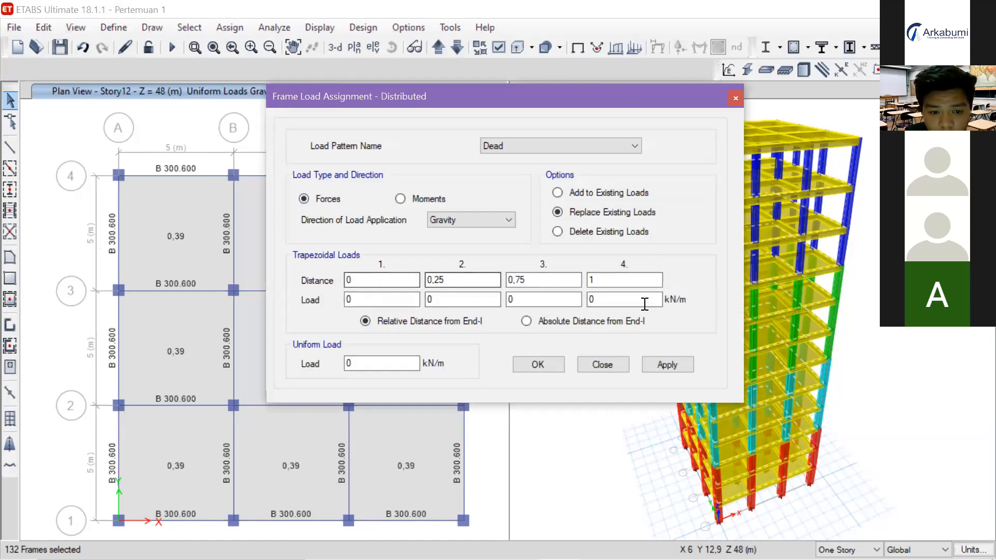
pyautogui.doubleClick(369, 362)
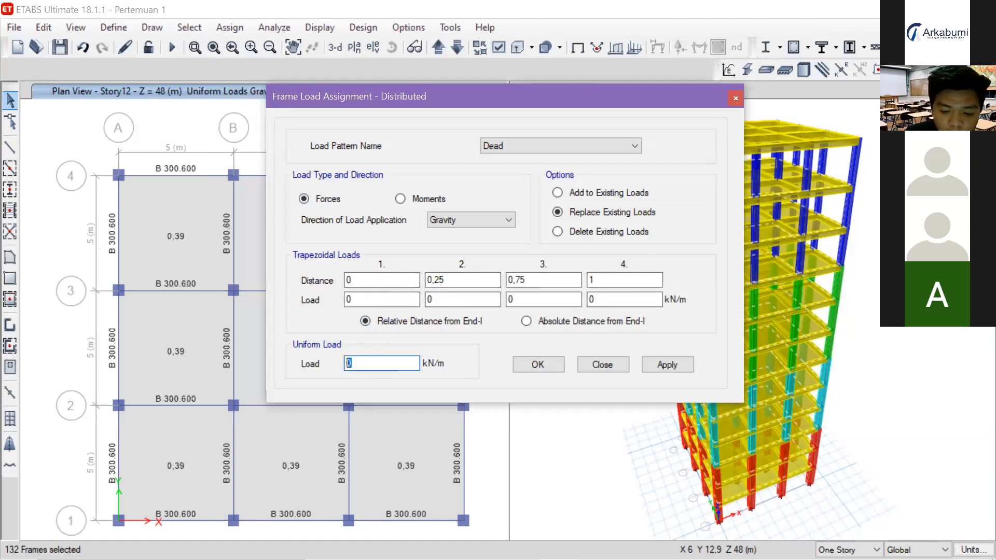
pyautogui.write('7,82')
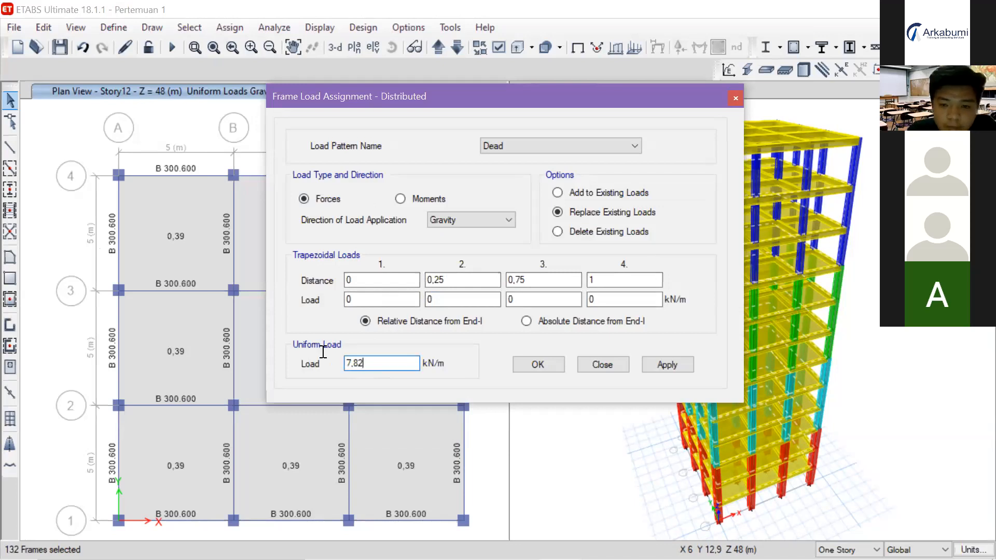
# Step: Assign a uniform gravity load of 7,82 kN/m to the selected beams under the SIDL pattern, replacing existing loads
pyautogui.click(550, 145)
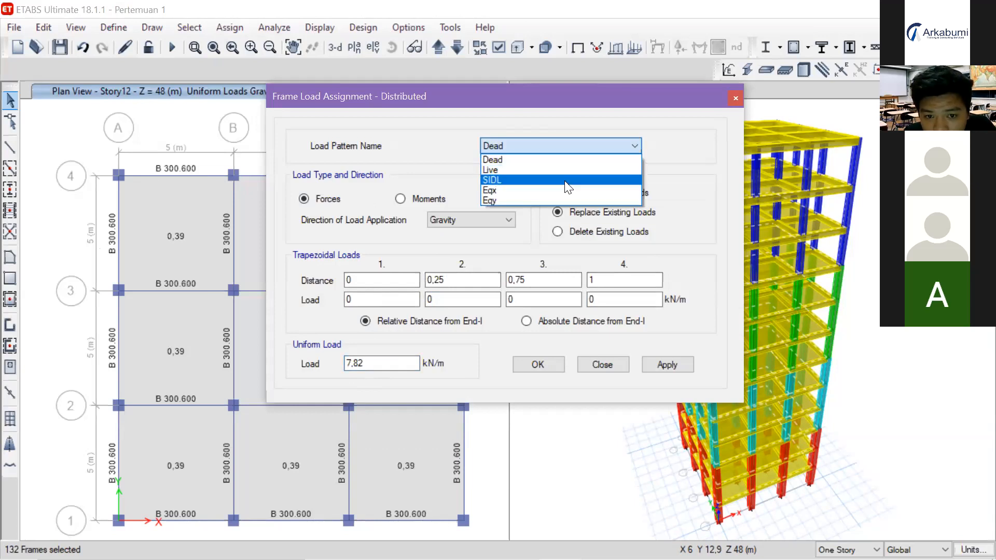
pyautogui.click(568, 180)
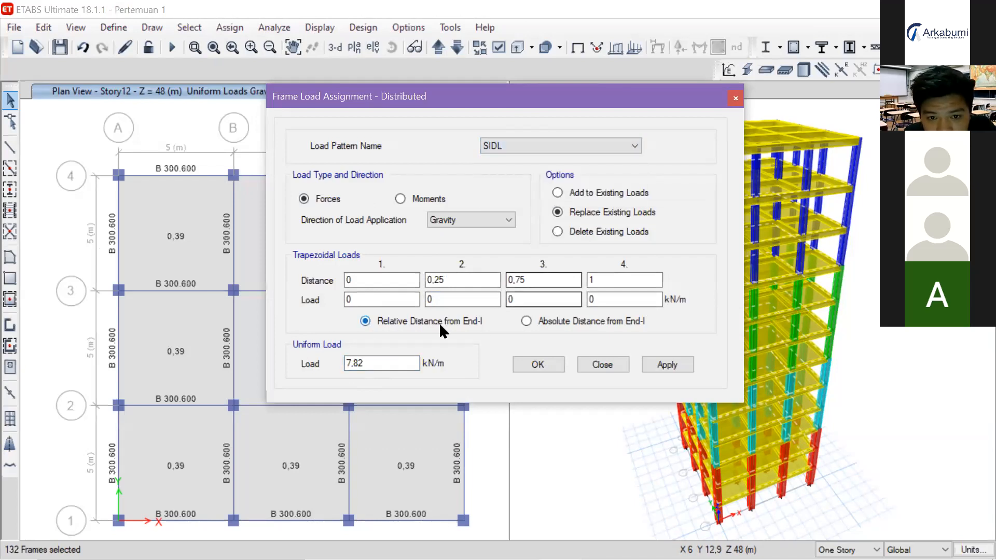
pyautogui.click(668, 364)
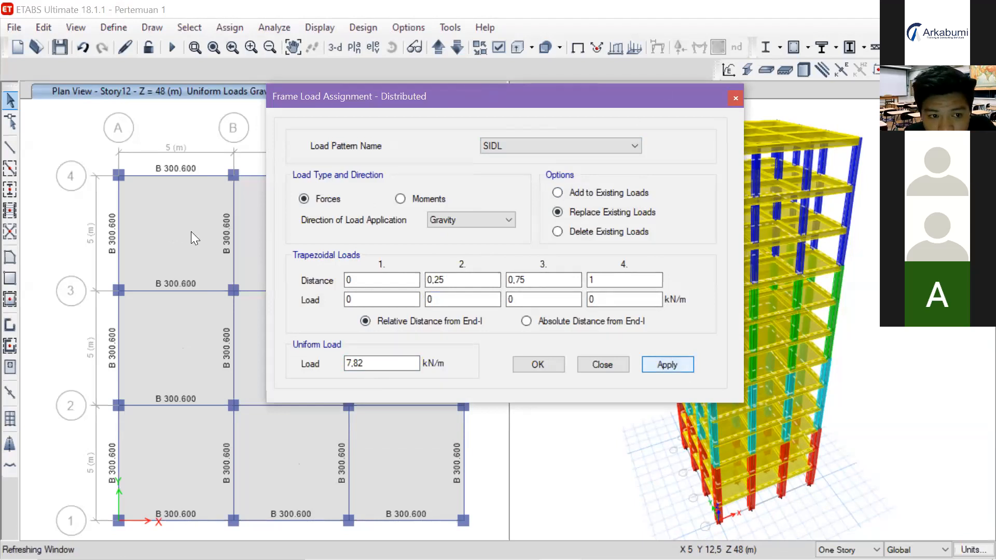
pyautogui.moveTo(441, 94); pyautogui.dragTo(627, 82)
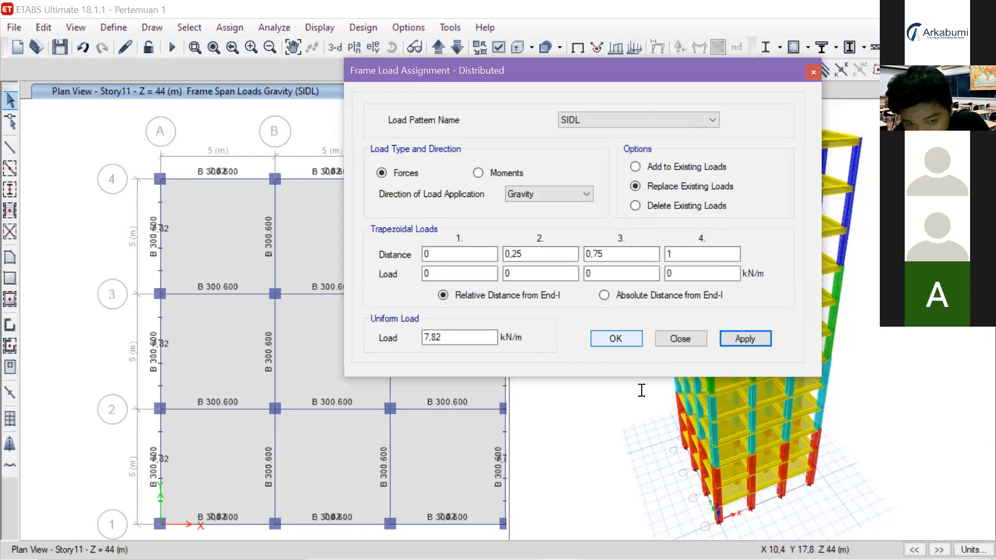
pyautogui.click(616, 339)
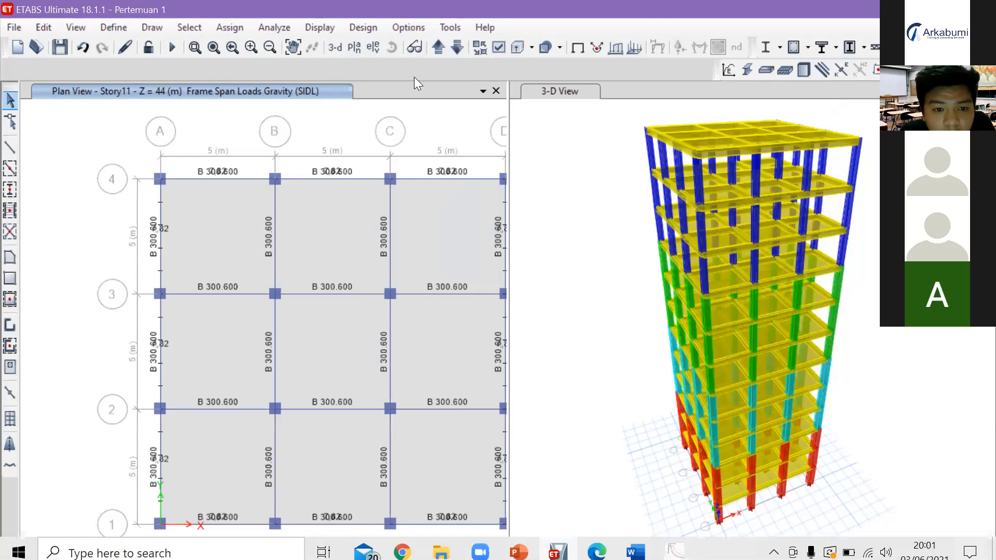
# Step: Consult the load assignment instructions in the training module PDF in the browser, and return to ETABS
pyautogui.hotkey('alt', 'Tab')
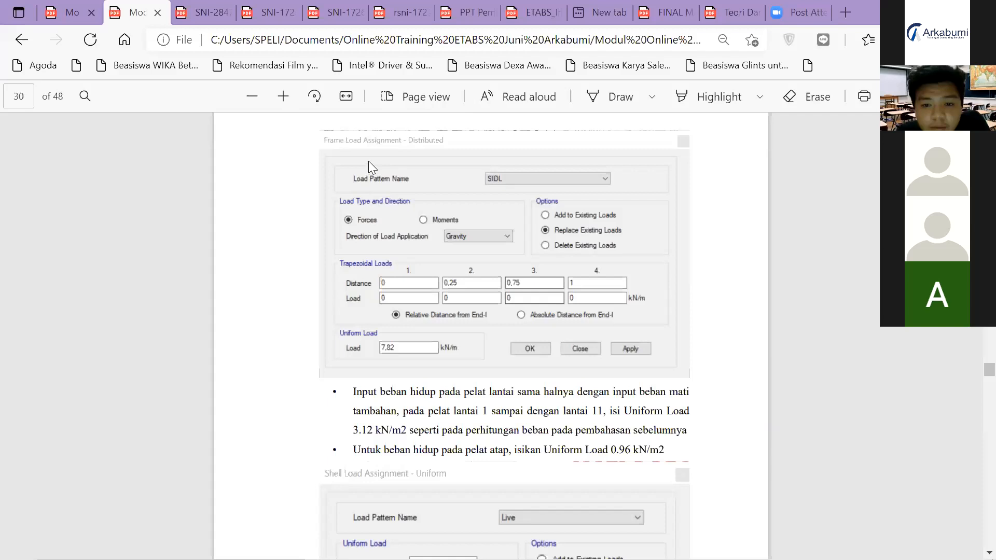
pyautogui.hotkey('alt', 'Tab')
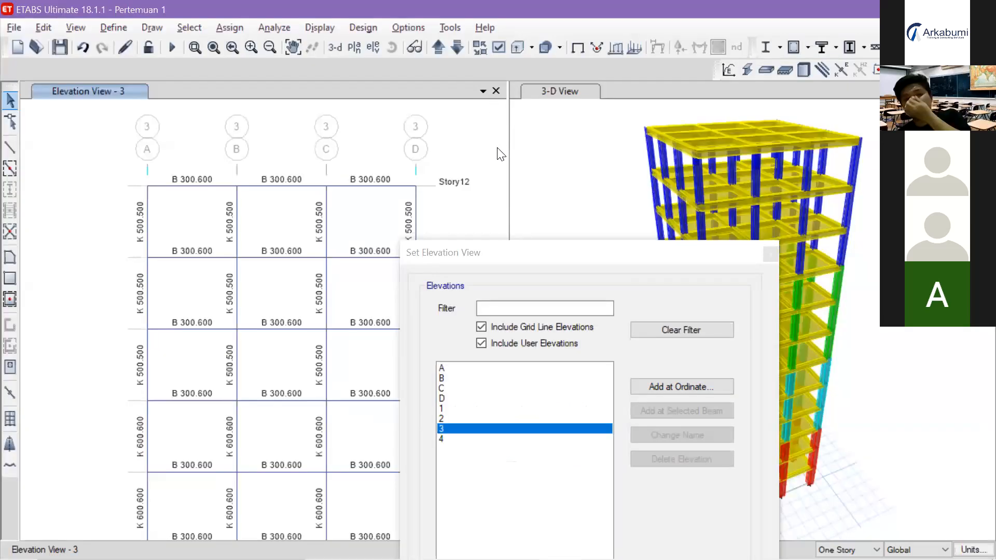
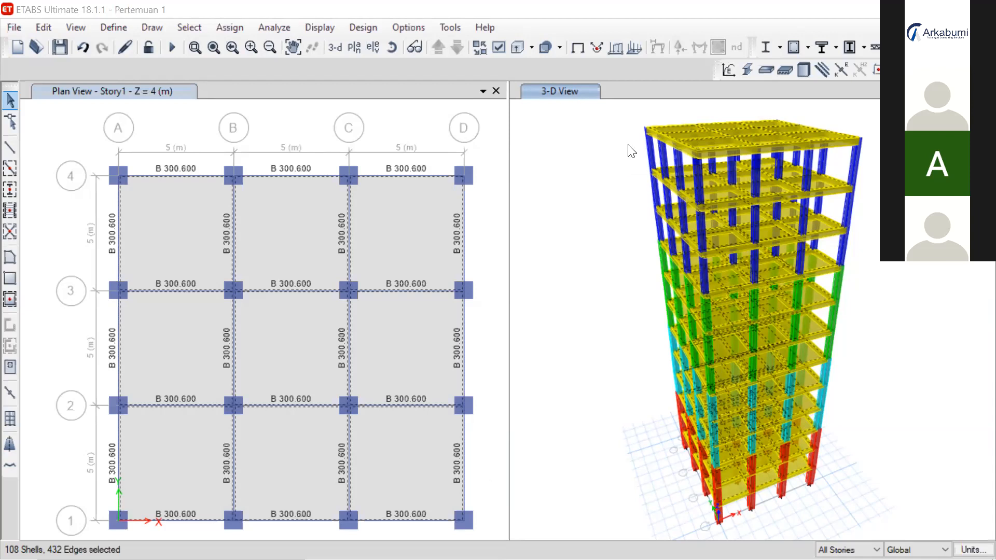
# Step: Select all nine slab panels between grids A–D and 1–4 for all stories in the Story1 plan
pyautogui.click(428, 137)
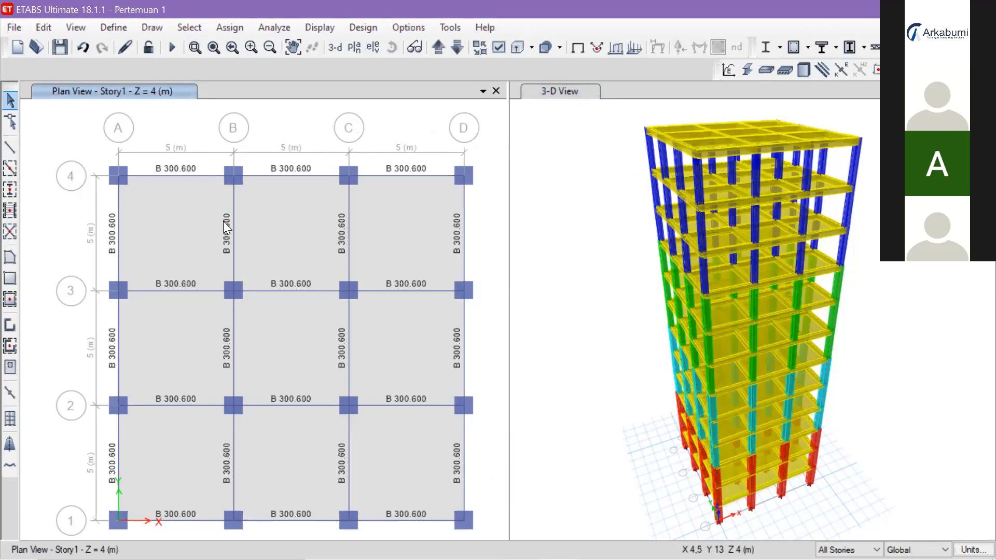
pyautogui.click(208, 221)
pyautogui.click(337, 229)
pyautogui.click(389, 239)
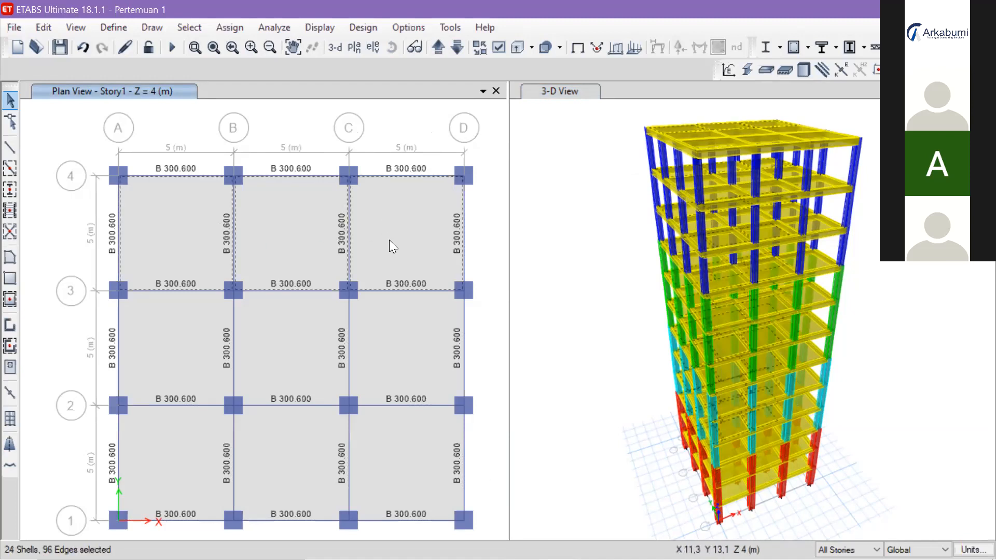
pyautogui.click(396, 377)
pyautogui.click(284, 364)
pyautogui.click(159, 354)
pyautogui.click(181, 437)
pyautogui.click(256, 434)
pyautogui.click(380, 436)
pyautogui.click(418, 436)
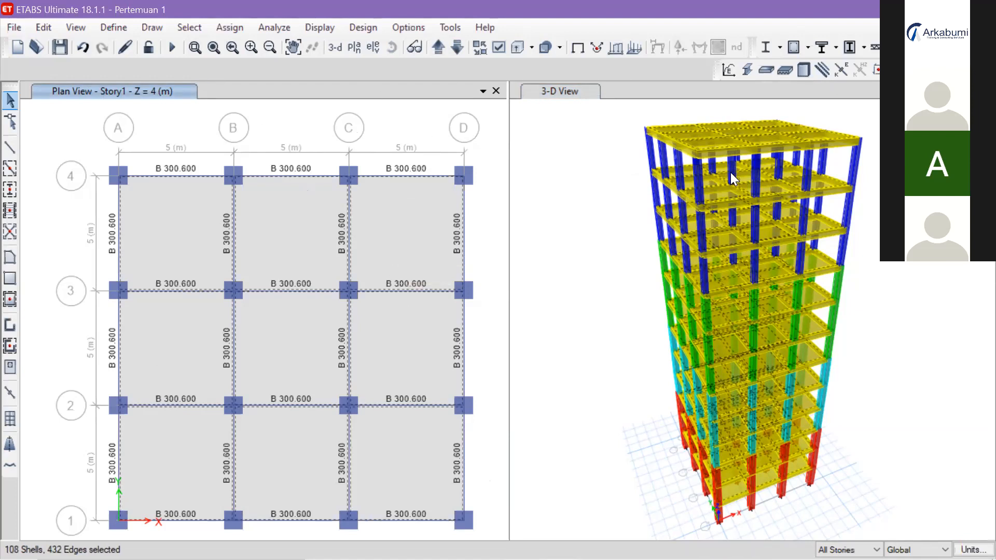
# Step: Look up the live loads for the floor and roof slabs in the training module PDF in the browser, and return to ETABS
pyautogui.hotkey('alt', 'Tab')
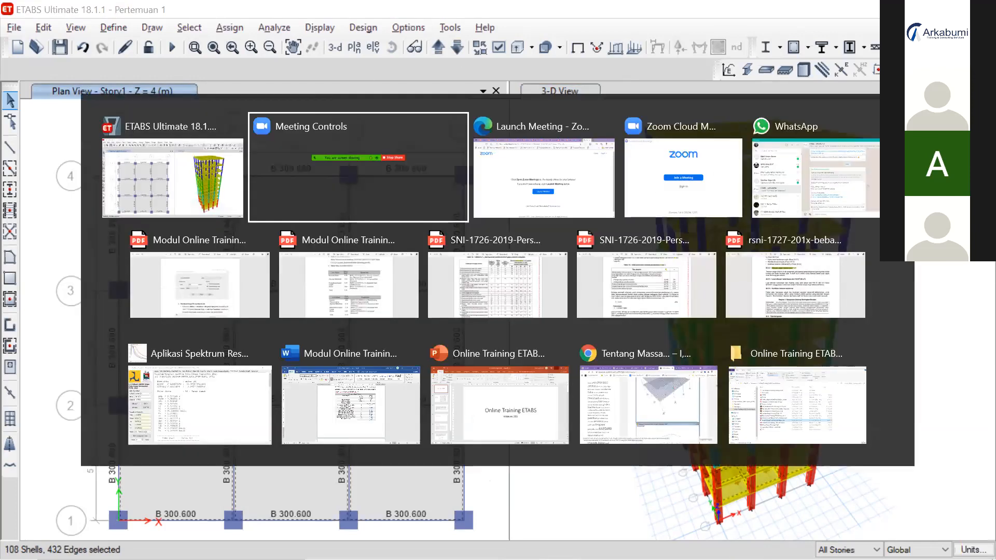
pyautogui.hotkey('alt', 'Tab')
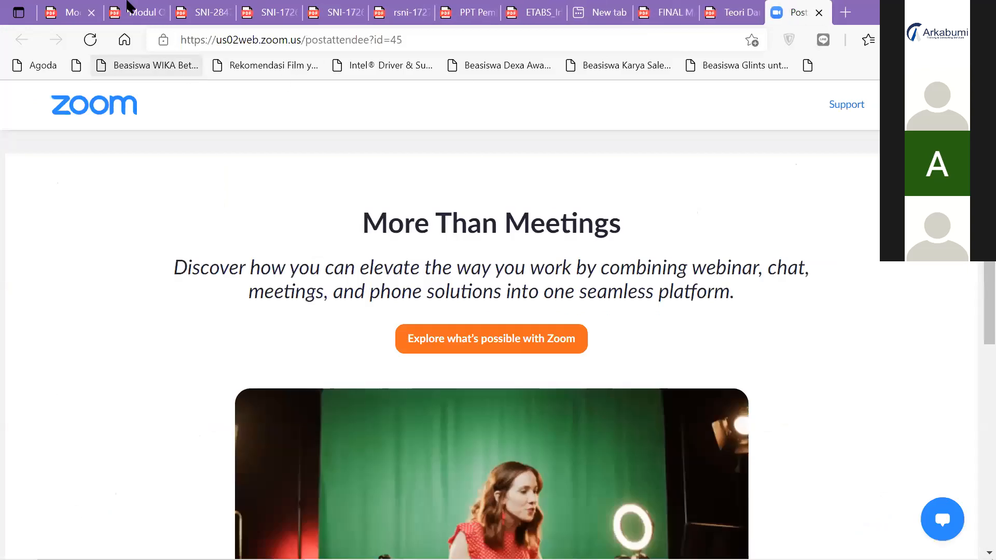
pyautogui.click(129, 7)
pyautogui.scroll(-2, 389, 292)
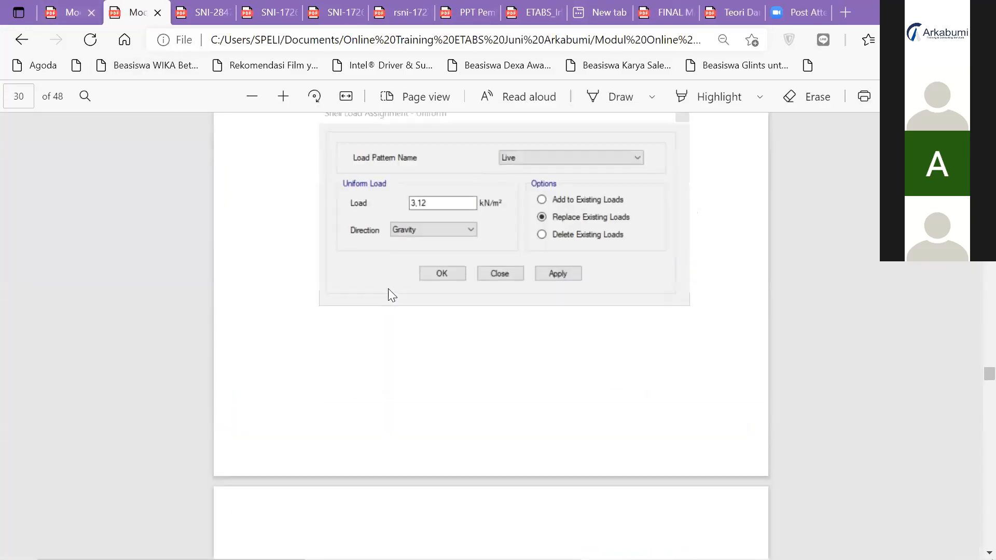
pyautogui.scroll(3, 388, 288)
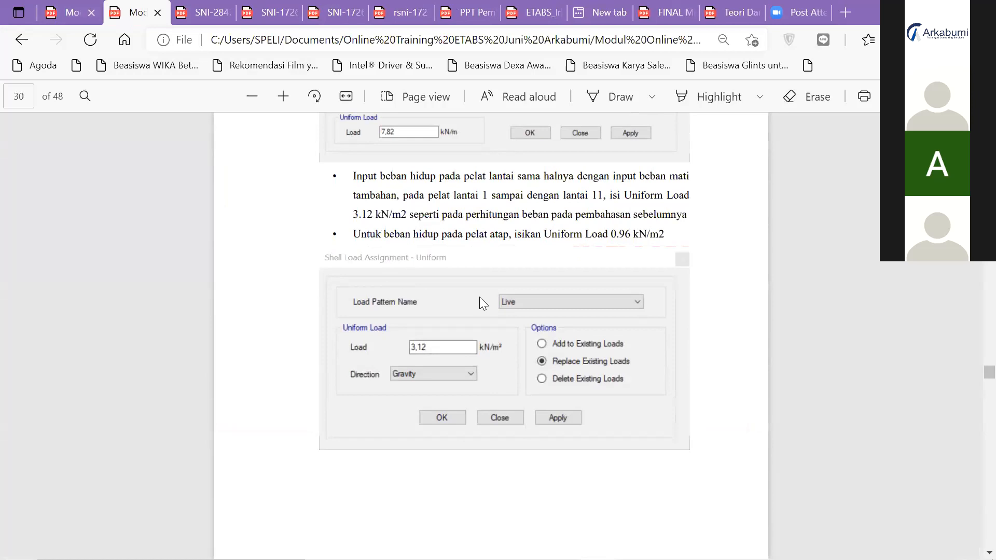
pyautogui.scroll(-6, 479, 296)
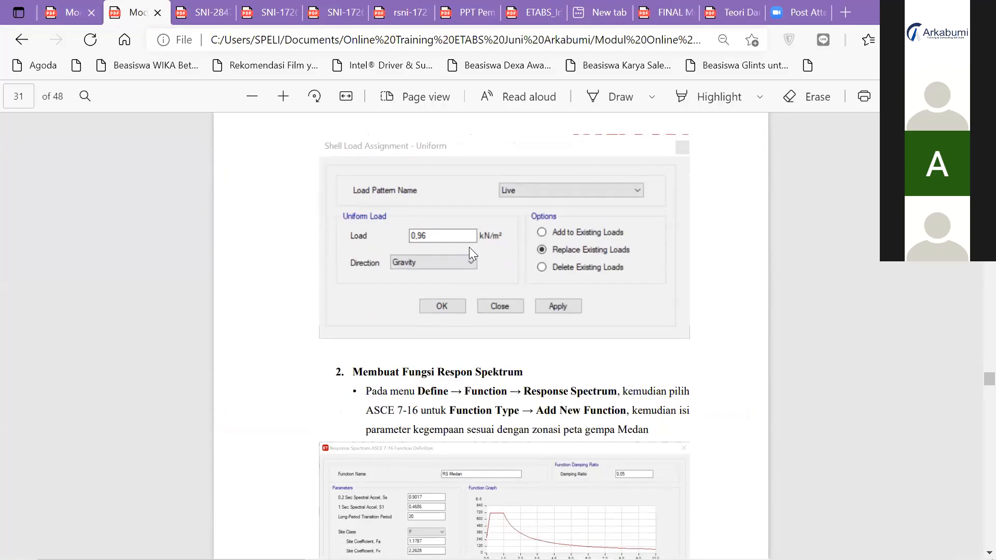
pyautogui.hotkey('alt', 'Tab')
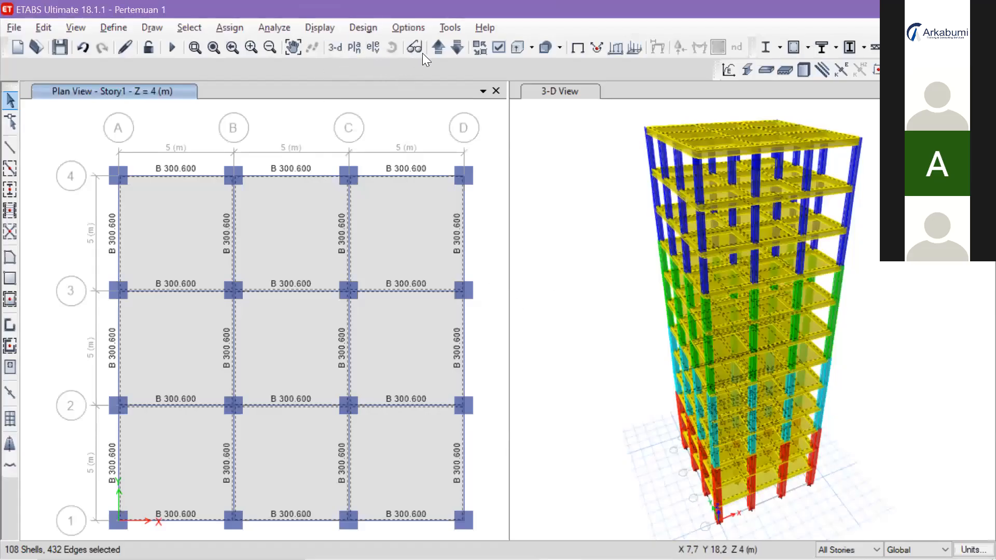
# Step: Show the Story12 plan and limit plan selection to One Story
pyautogui.click(456, 51)
pyautogui.click(457, 51)
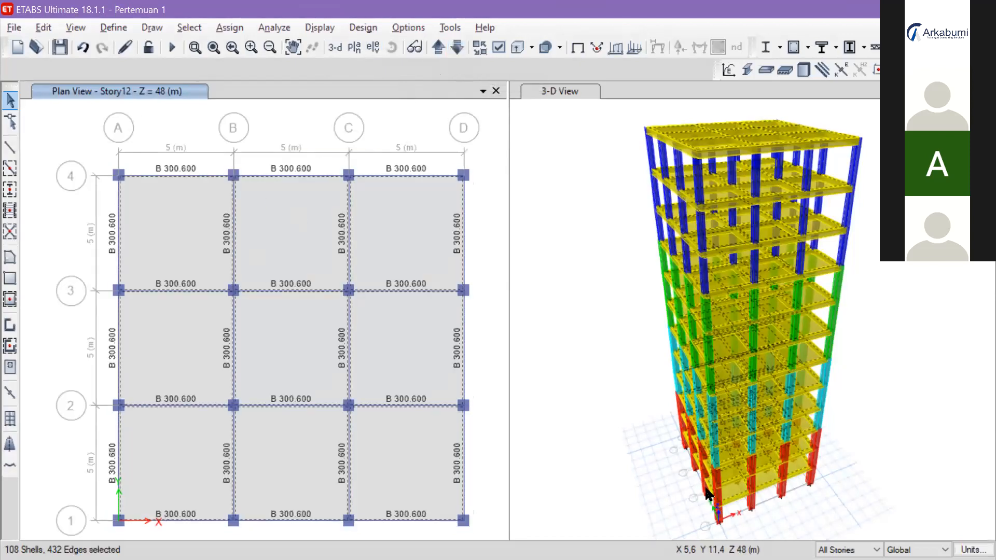
pyautogui.click(849, 550)
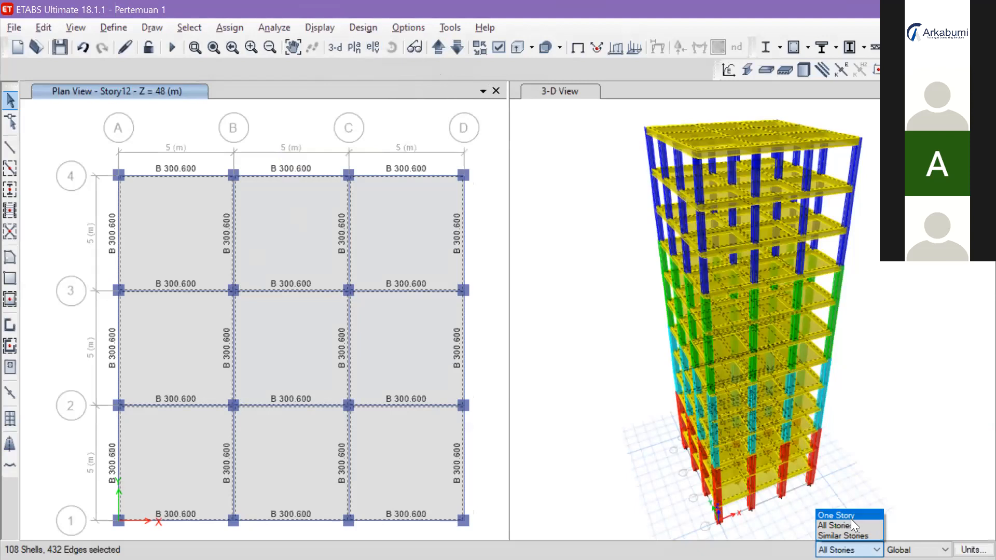
pyautogui.click(852, 517)
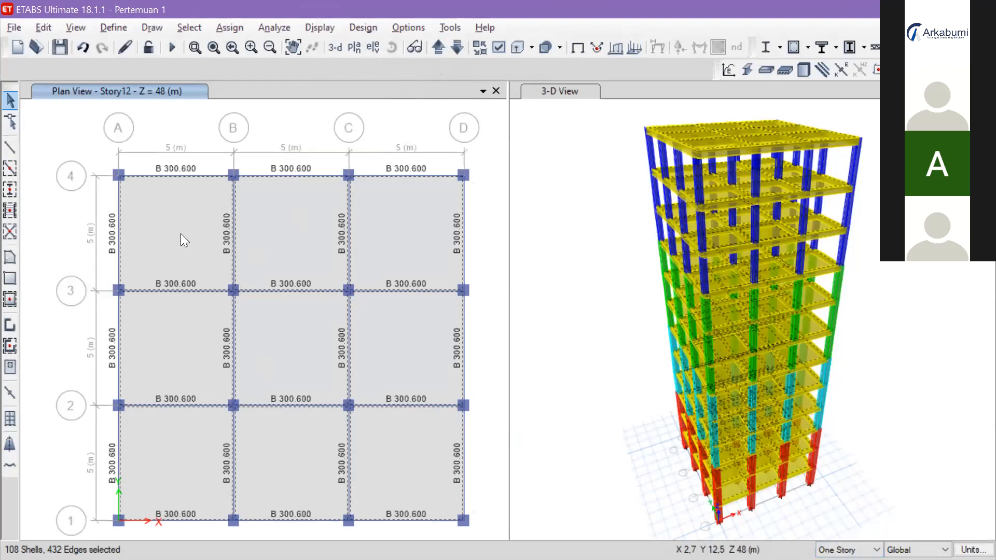
# Step: Remove the nine Story12 roof slab panels from the selection and check the selection on the Story11 and Story10 plans
pyautogui.click(209, 238)
pyautogui.click(308, 243)
pyautogui.click(394, 242)
pyautogui.click(444, 351)
pyautogui.click(329, 349)
pyautogui.click(121, 317)
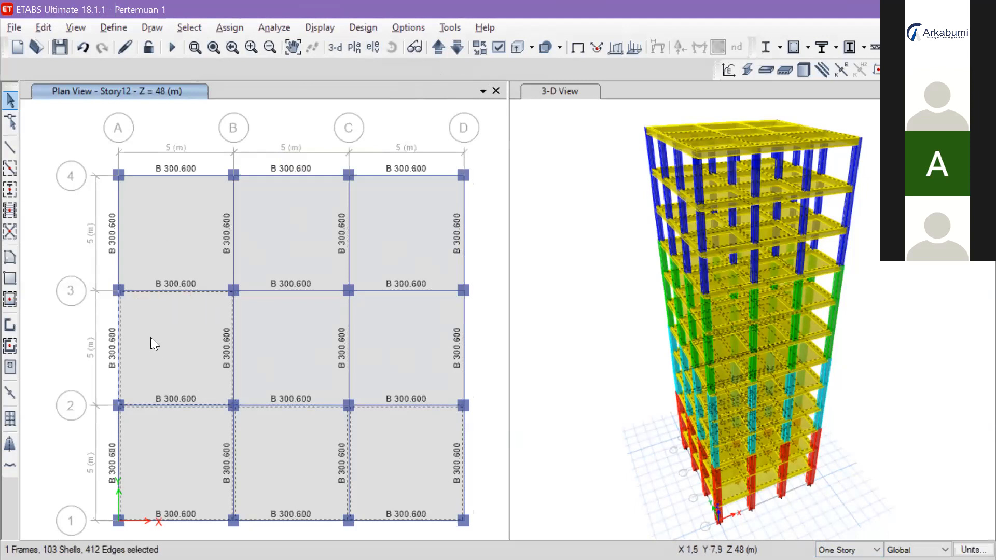
pyautogui.click(118, 322)
pyautogui.click(163, 363)
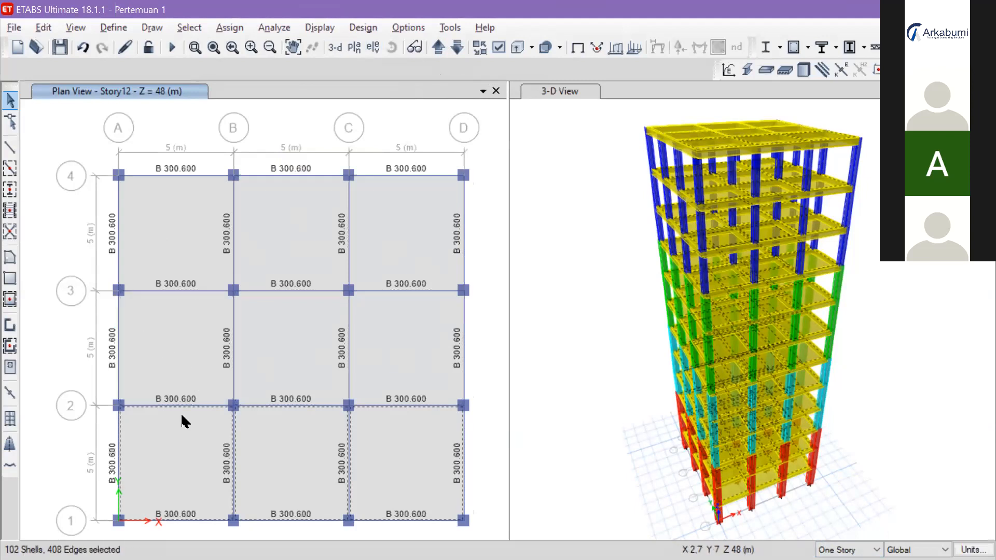
pyautogui.click(187, 448)
pyautogui.click(281, 439)
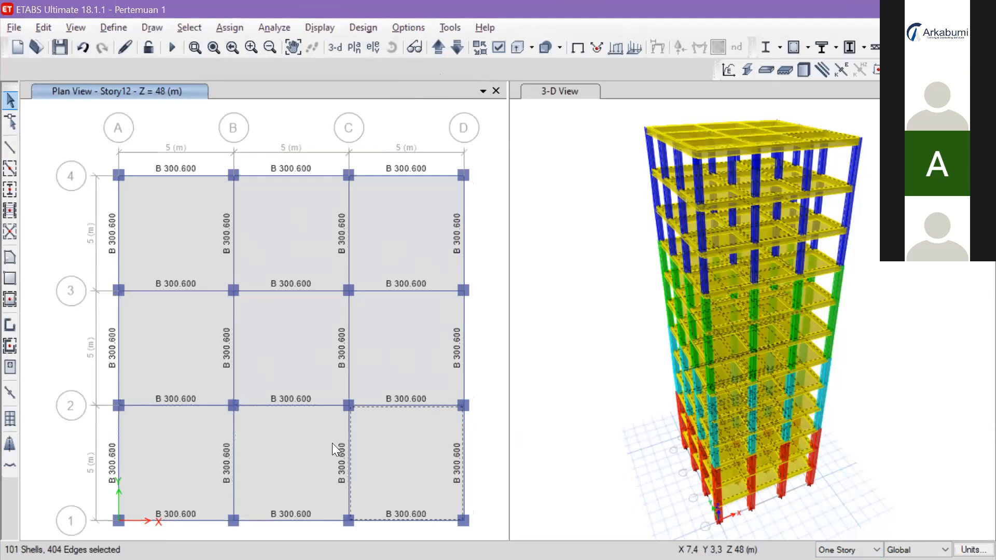
pyautogui.click(413, 444)
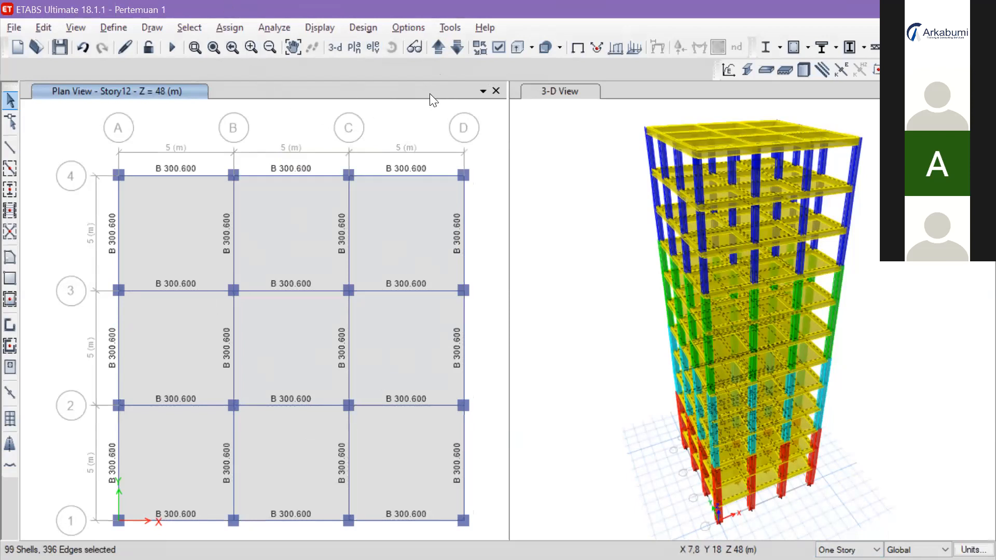
pyautogui.click(456, 48)
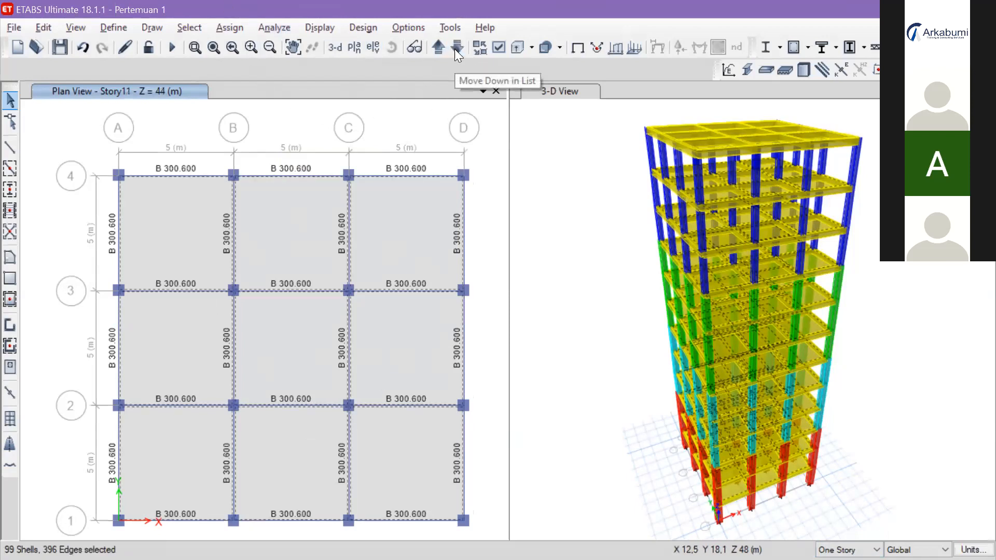
pyautogui.click(454, 49)
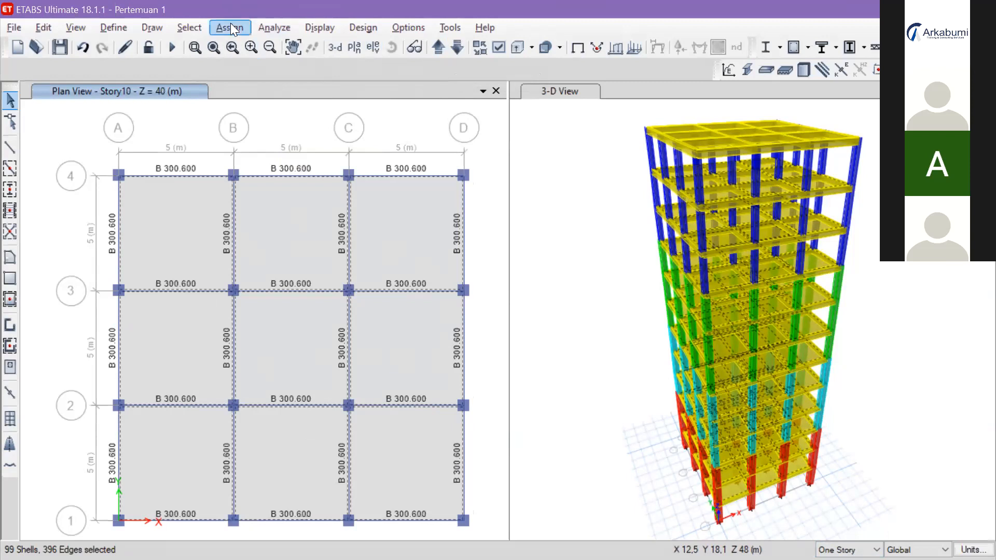
# Step: Start a uniform shell load assignment for the selected floor slabs and choose the Live load pattern
pyautogui.click(231, 28)
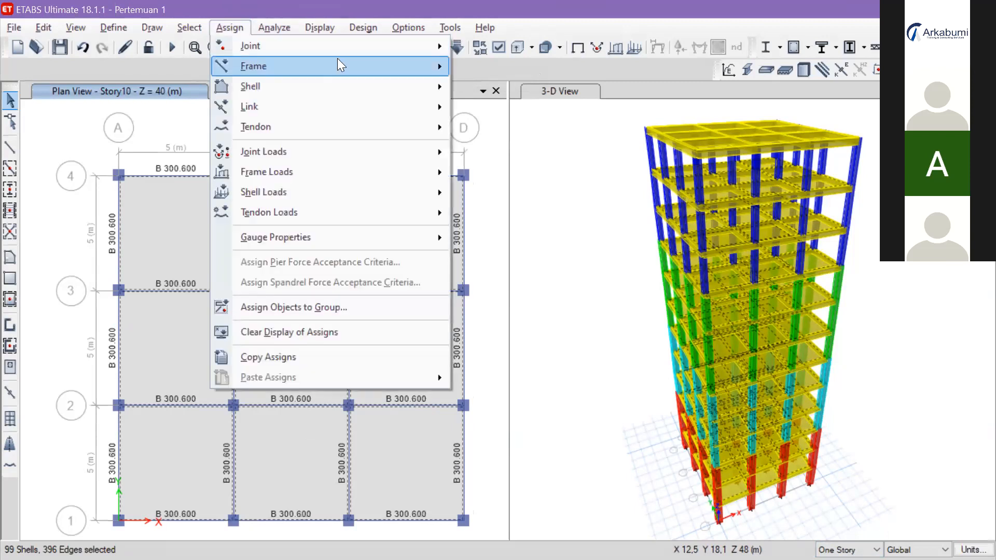
pyautogui.moveTo(374, 181)
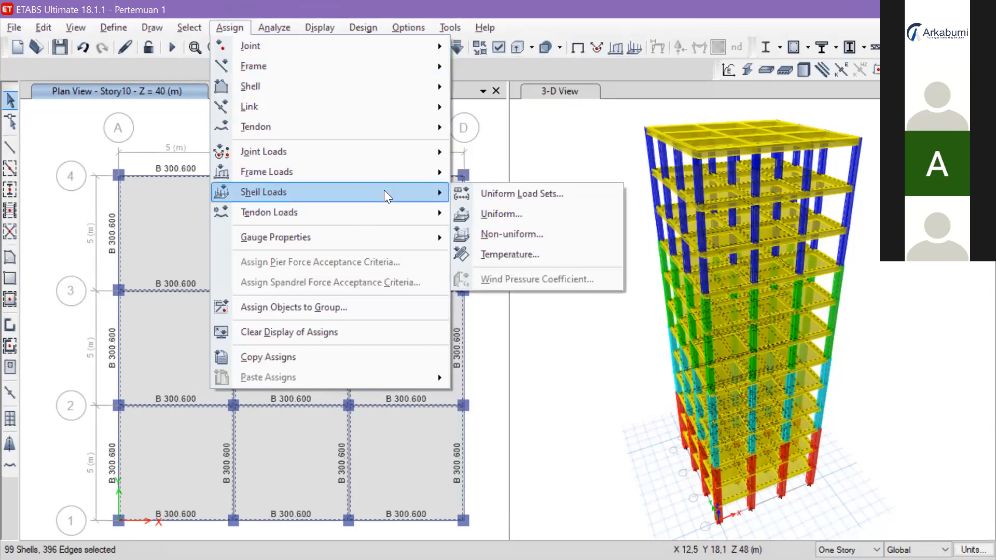
pyautogui.click(507, 208)
pyautogui.click(534, 142)
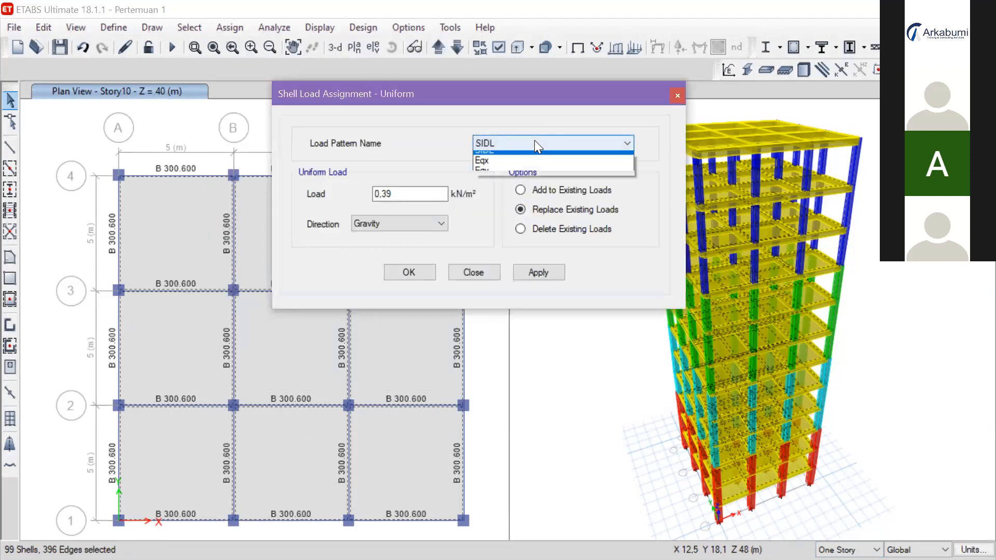
pyautogui.click(542, 167)
# Step: Set the uniform shell load to 1,44 kN/m²
pyautogui.click(423, 197)
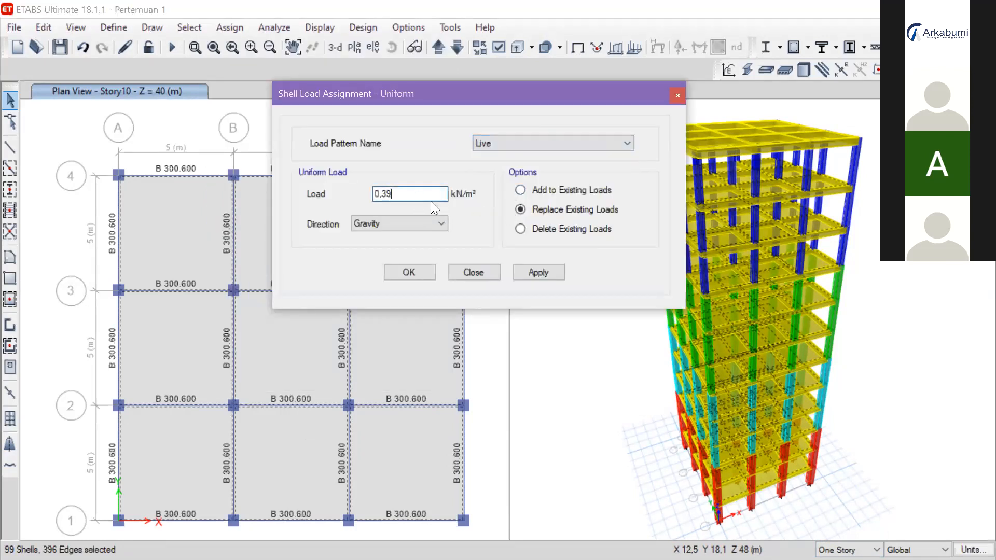
pyautogui.moveTo(423, 198); pyautogui.dragTo(334, 194)
pyautogui.click(405, 194)
pyautogui.moveTo(397, 200); pyautogui.dragTo(356, 201)
pyautogui.write('1.4')
pyautogui.write('44')
pyautogui.moveTo(445, 93); pyautogui.dragTo(491, 85)
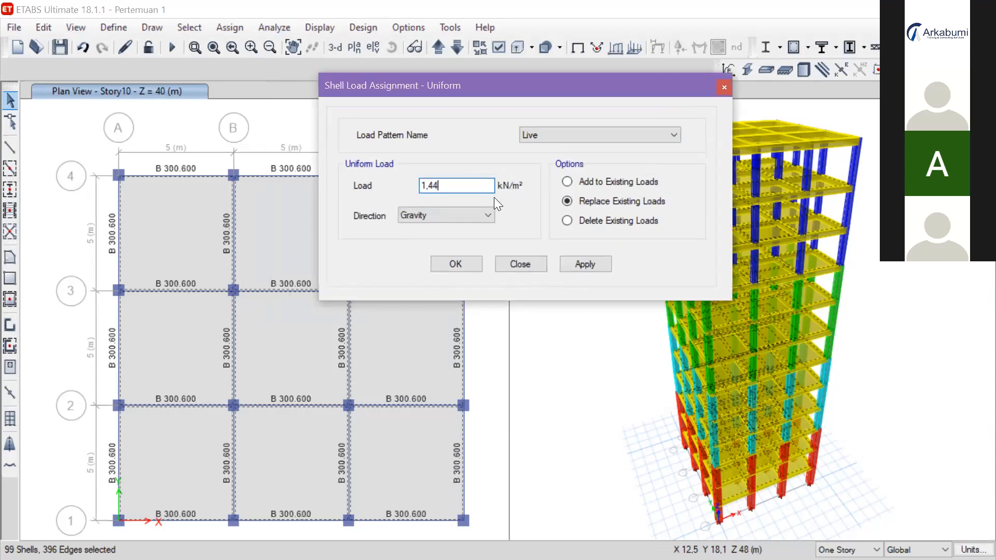
# Step: Set the uniform Live load to 3,12 kN/m² and apply it to the selected floor slabs in the gravity direction
pyautogui.press('BackSpace')
pyautogui.press('BackSpace')
pyautogui.press('BackSpace')
pyautogui.press('BackSpace')
pyautogui.write('3,12')
pyautogui.click(602, 262)
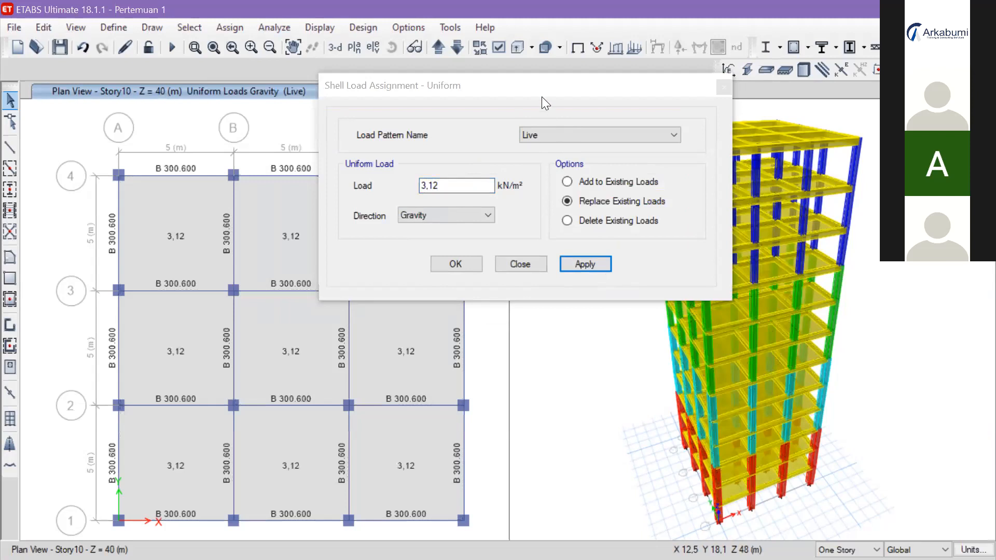
# Step: Inspect the Live load assignments on the Story10, Story11 and Story12 plans
pyautogui.moveTo(533, 92); pyautogui.dragTo(686, 86)
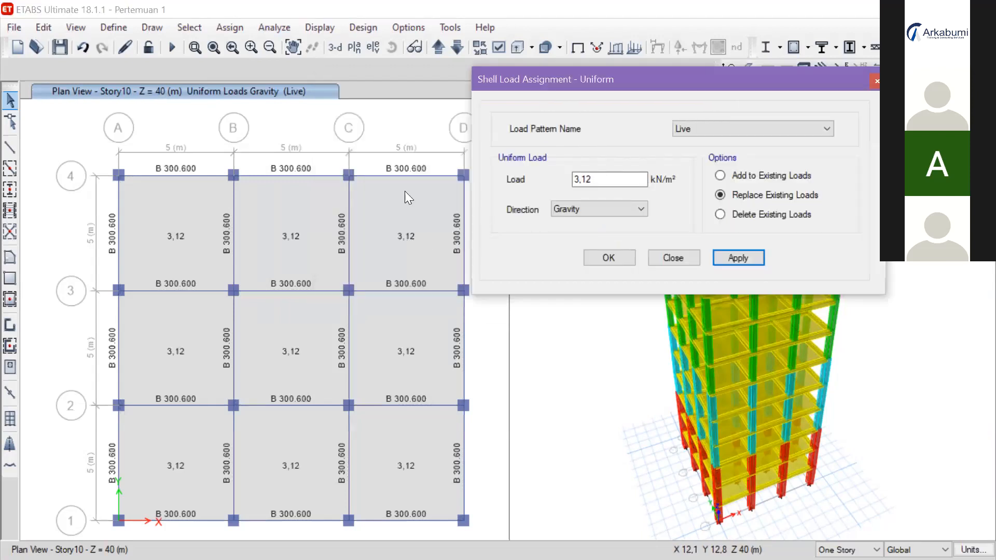
pyautogui.click(441, 47)
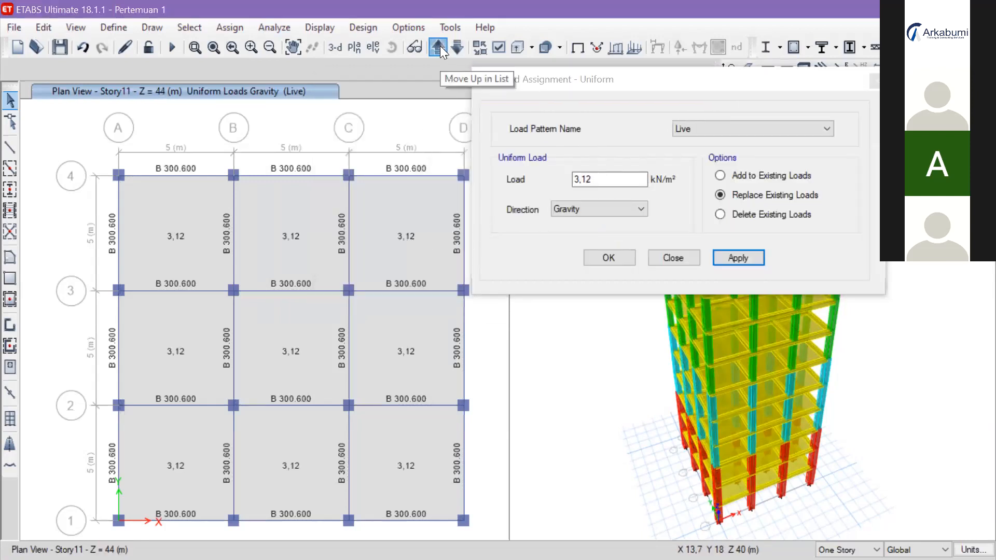
pyautogui.click(440, 47)
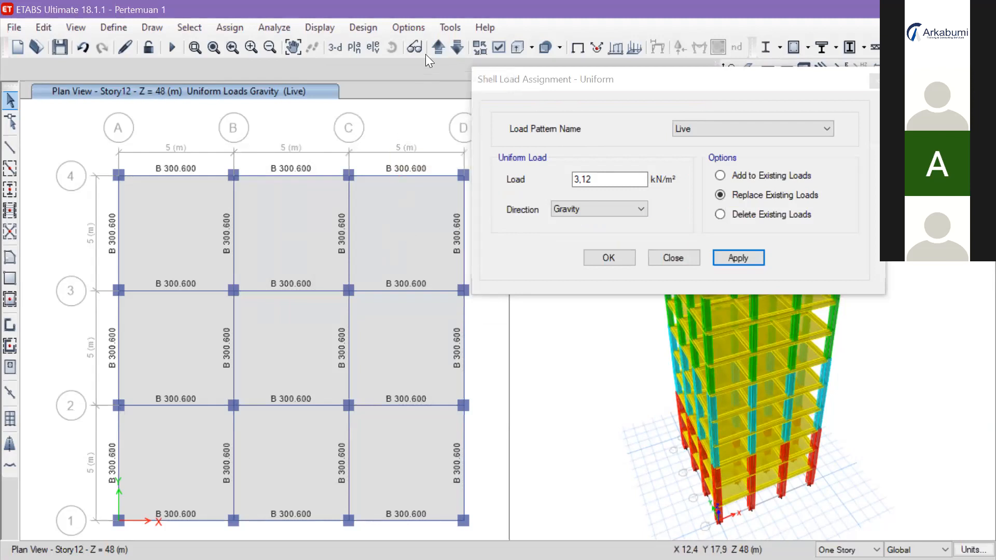
# Step: Assign a uniform Live load of 0,96 kN/m² in the gravity direction to all nine Story12 roof slabs, replacing existing loads
pyautogui.click(464, 48)
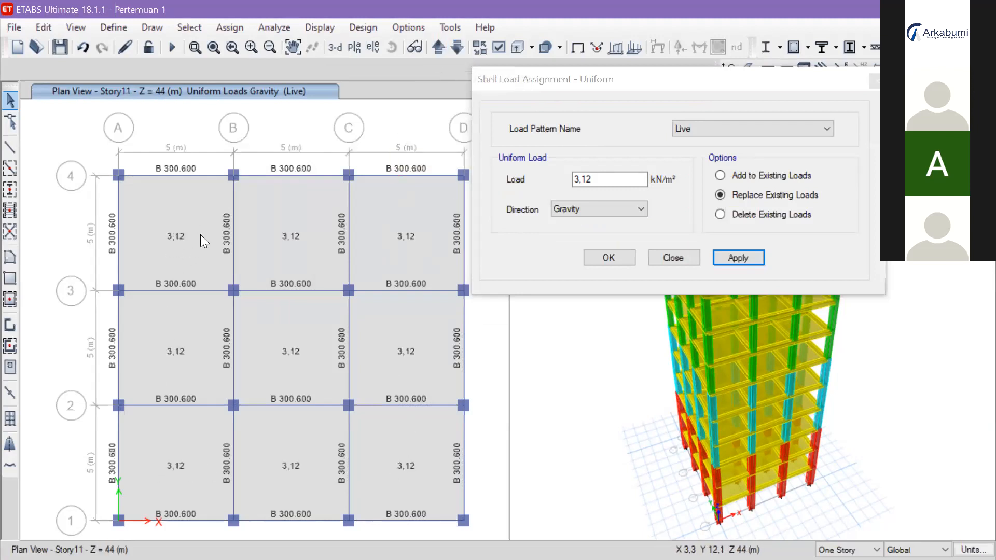
pyautogui.click(437, 46)
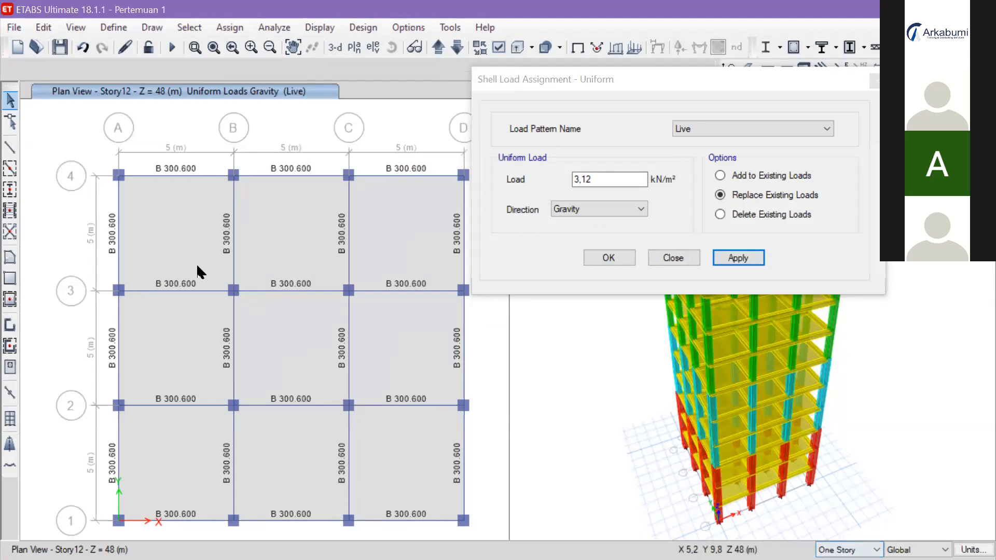
pyautogui.click(222, 231)
pyautogui.click(311, 234)
pyautogui.click(373, 270)
pyautogui.click(389, 332)
pyautogui.click(303, 355)
pyautogui.click(214, 385)
pyautogui.click(200, 415)
pyautogui.click(272, 456)
pyautogui.click(390, 448)
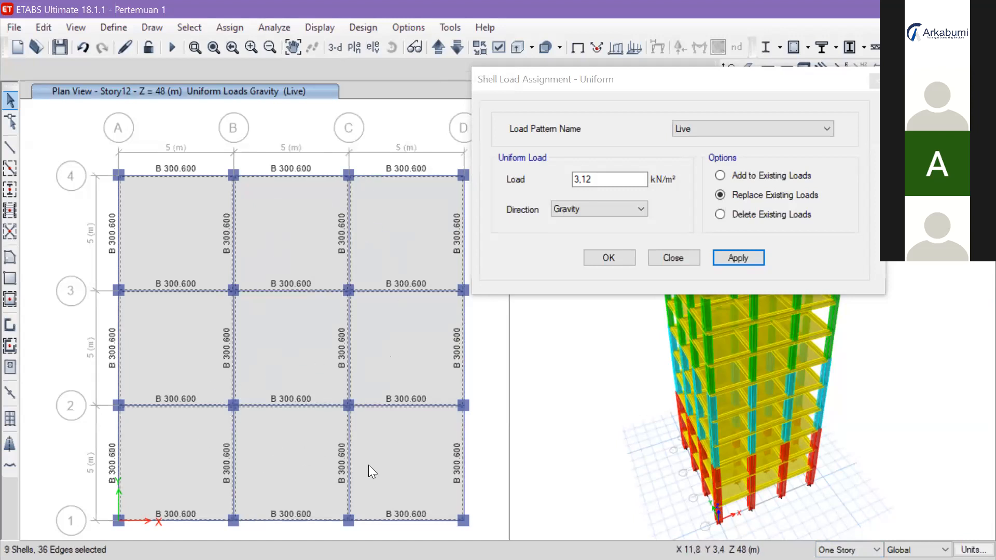
pyautogui.click(715, 129)
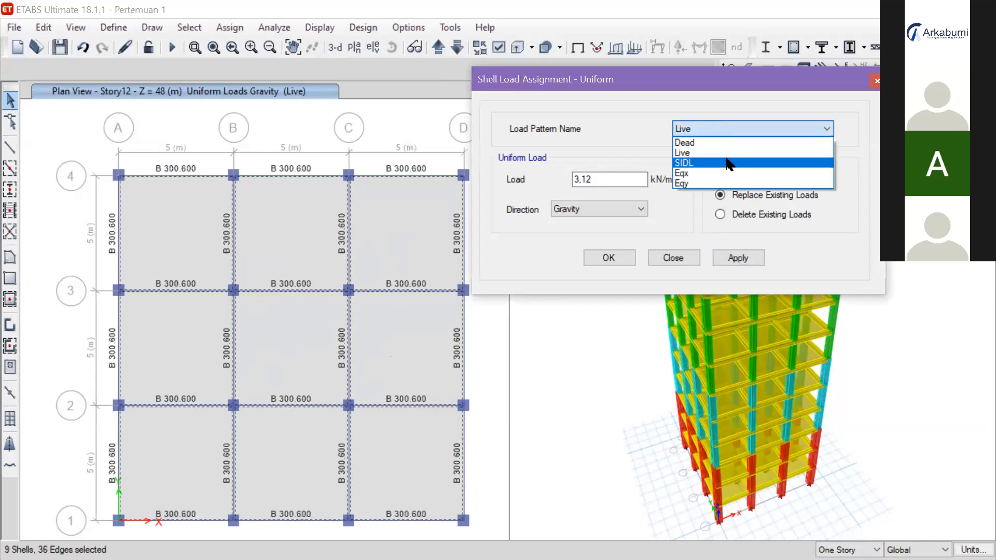
pyautogui.click(618, 179)
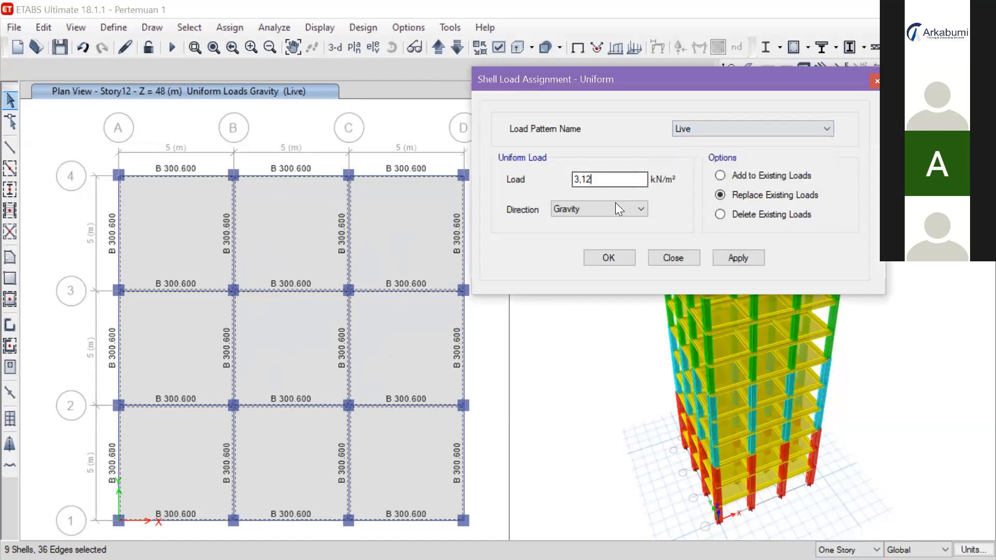
pyautogui.doubleClick(584, 179)
pyautogui.write('0,96')
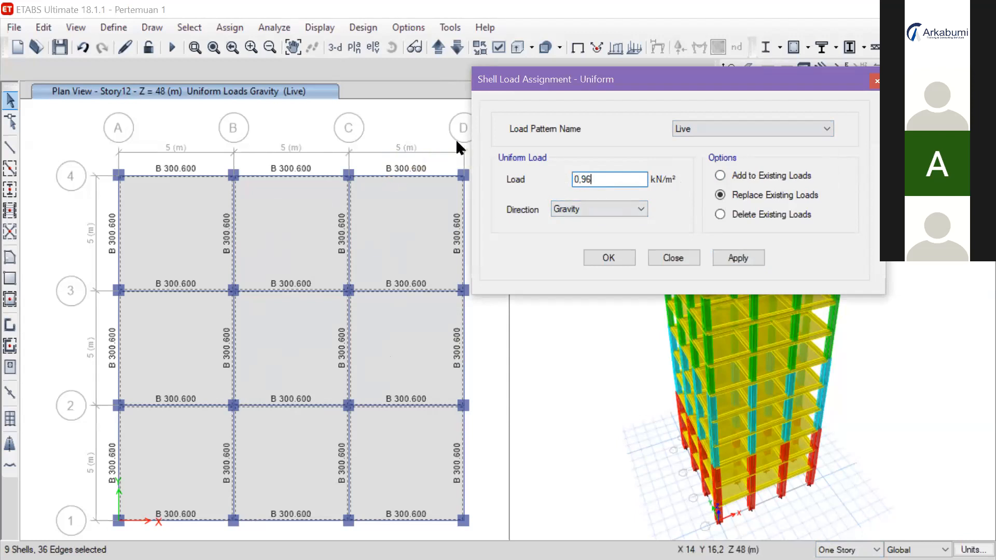
pyautogui.click(747, 257)
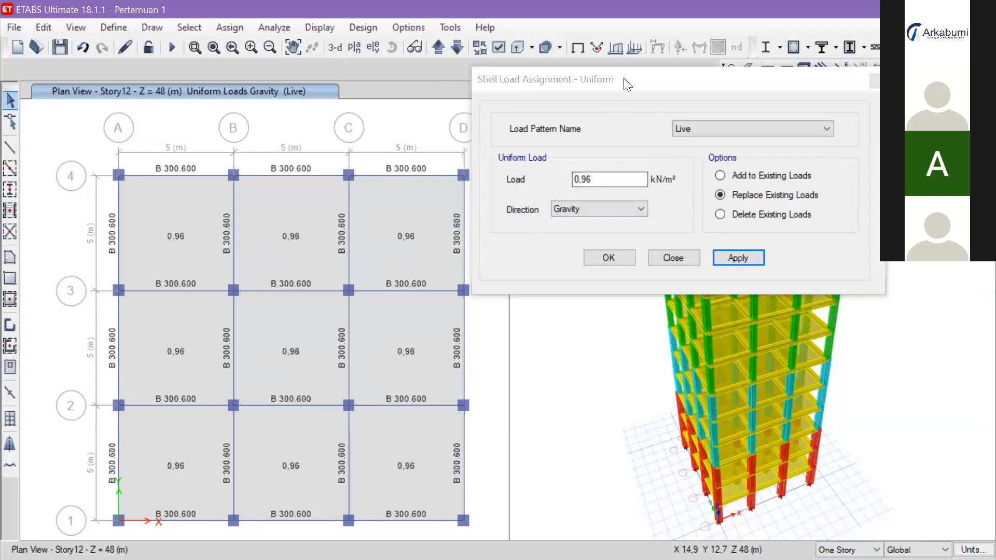
# Step: Compare the Live load assignments on the Story11 and Story12 plans
pyautogui.moveTo(656, 78); pyautogui.dragTo(718, 61)
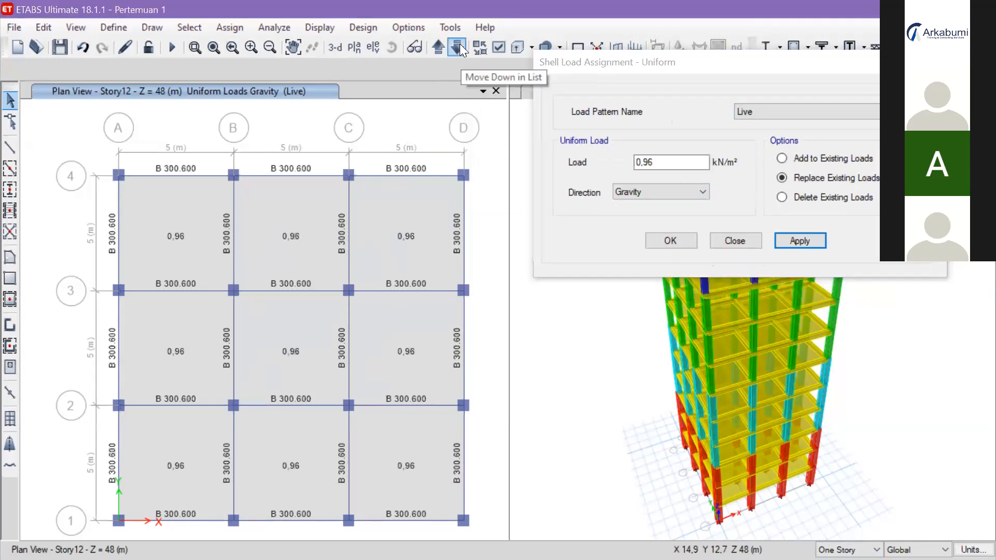
pyautogui.click(456, 48)
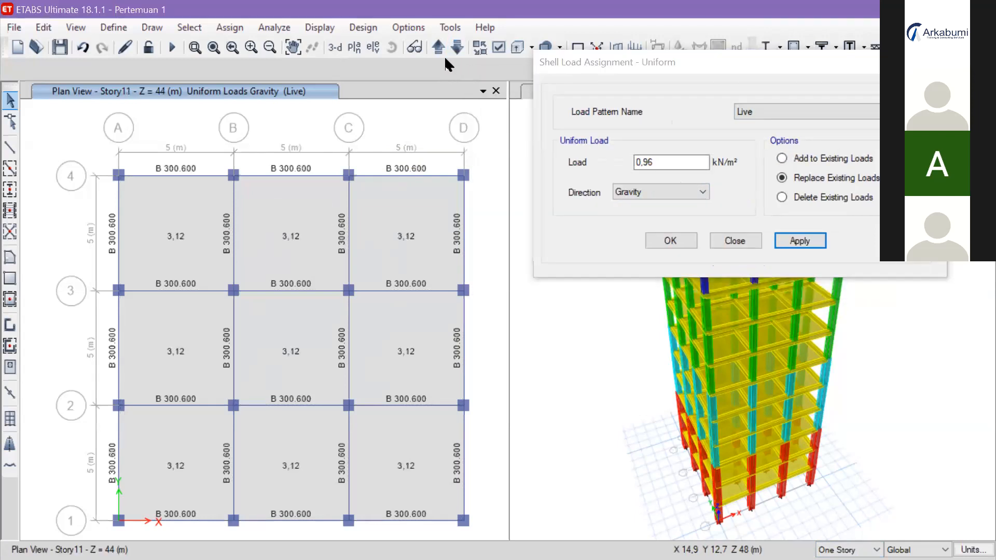
pyautogui.click(442, 49)
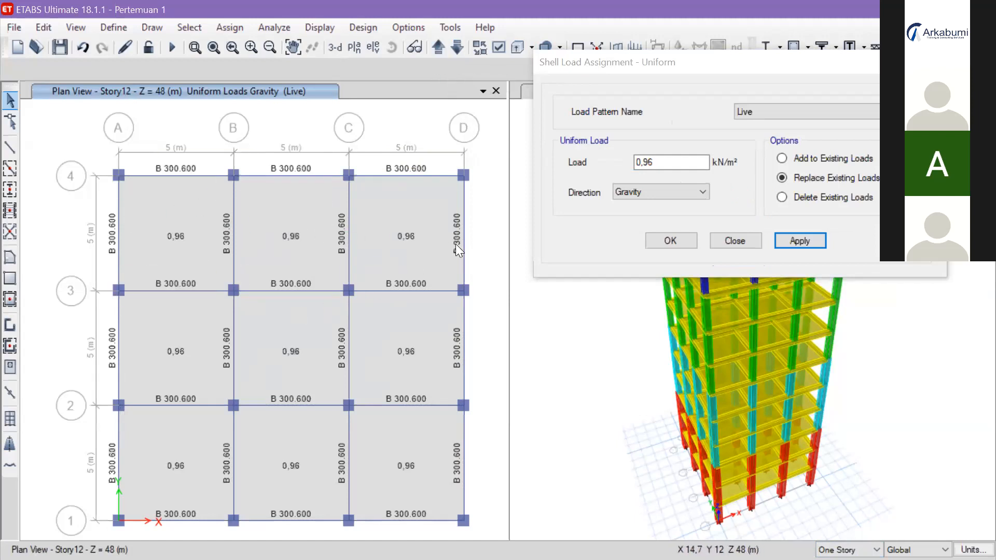
# Step: Delete the existing uniform Live loads from all nine Story12 roof slabs
pyautogui.click(781, 197)
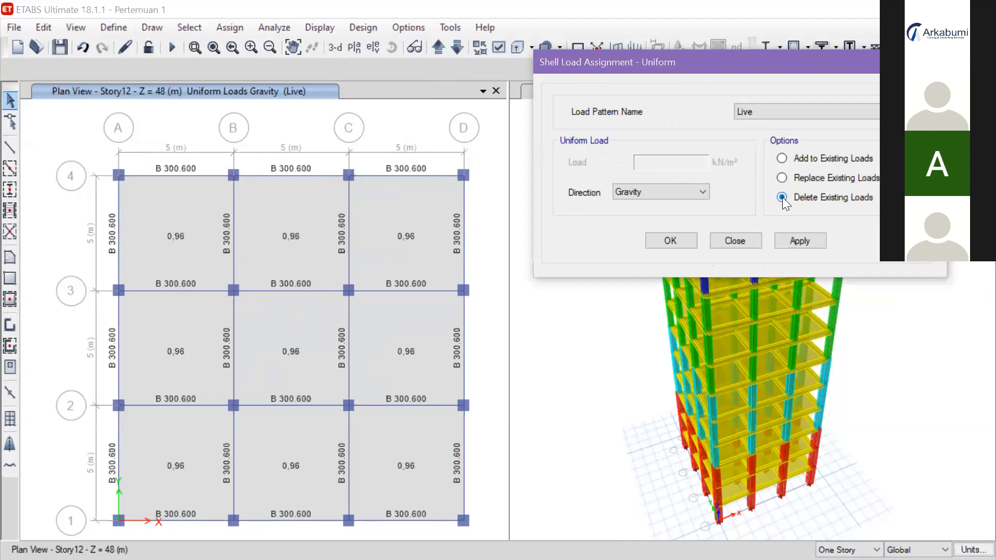
pyautogui.click(797, 242)
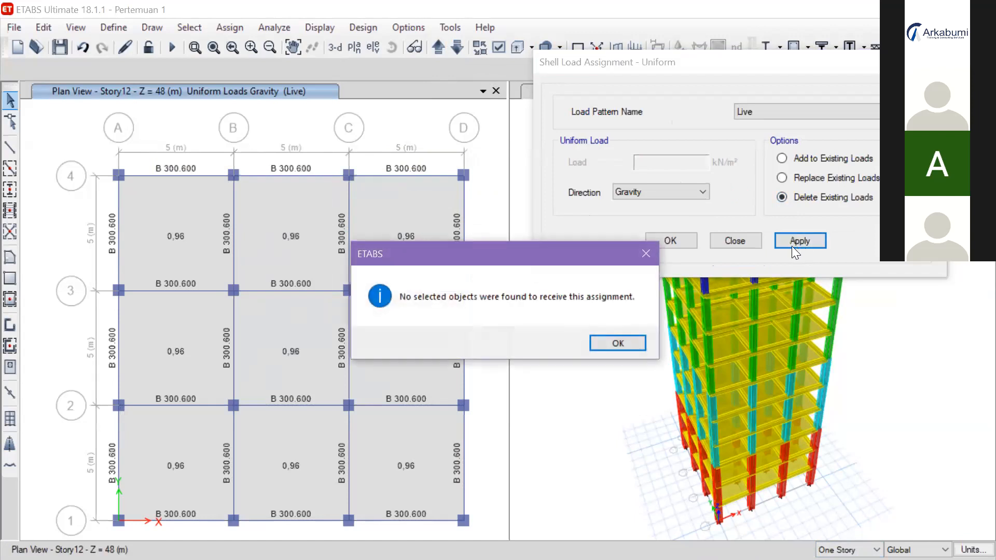
pyautogui.click(646, 254)
pyautogui.click(205, 224)
pyautogui.click(322, 231)
pyautogui.click(389, 244)
pyautogui.click(387, 321)
pyautogui.click(311, 345)
pyautogui.click(207, 357)
pyautogui.click(187, 456)
pyautogui.click(292, 441)
pyautogui.click(444, 438)
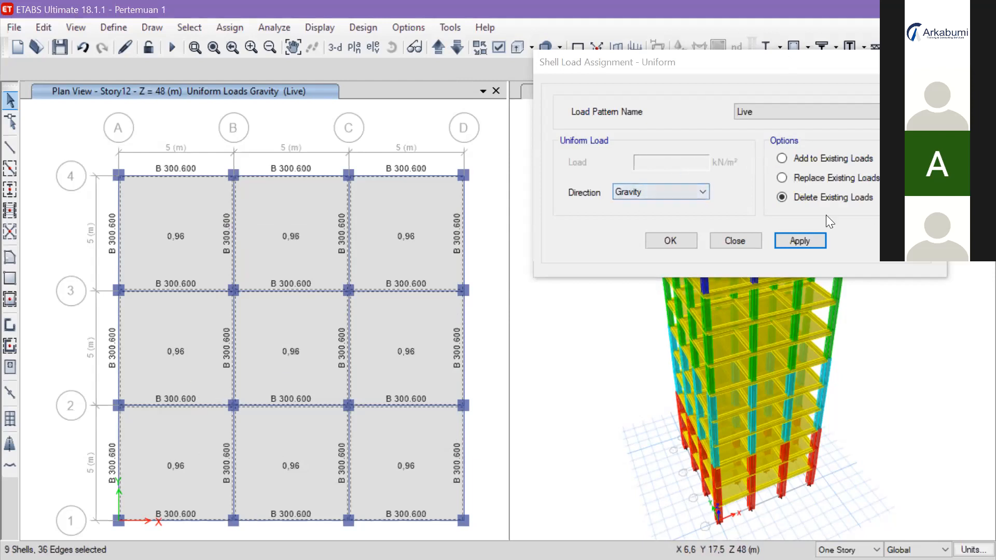
pyautogui.click(812, 240)
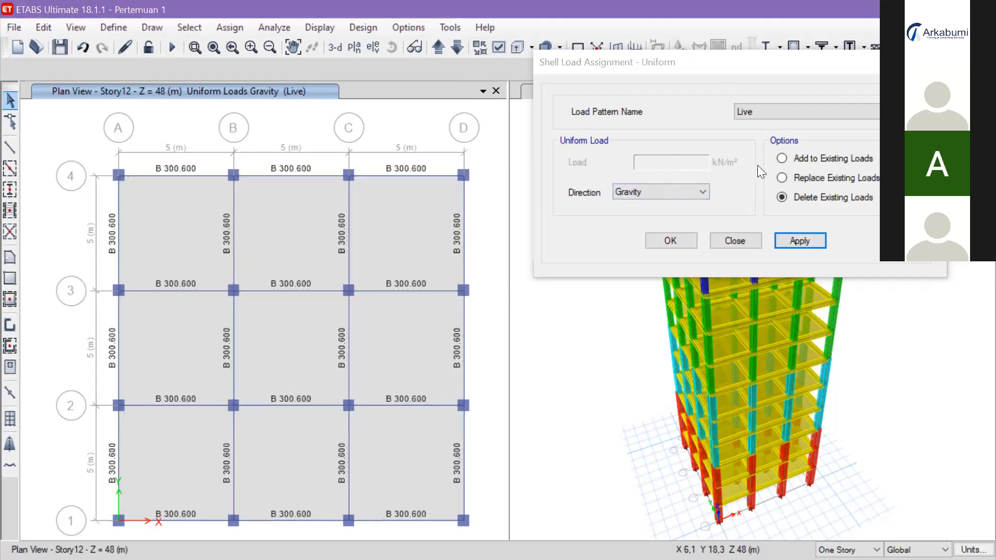
# Step: Reselect the nine Story12 roof slabs and reapply a uniform Live load of 0,96 kN/m² with the Replace Existing Loads option
pyautogui.click(216, 224)
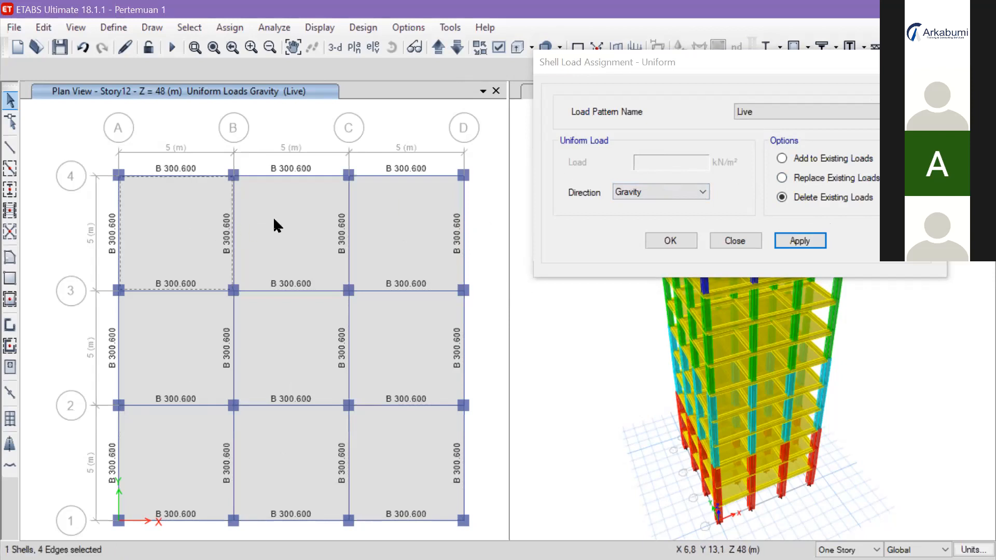
pyautogui.click(301, 222)
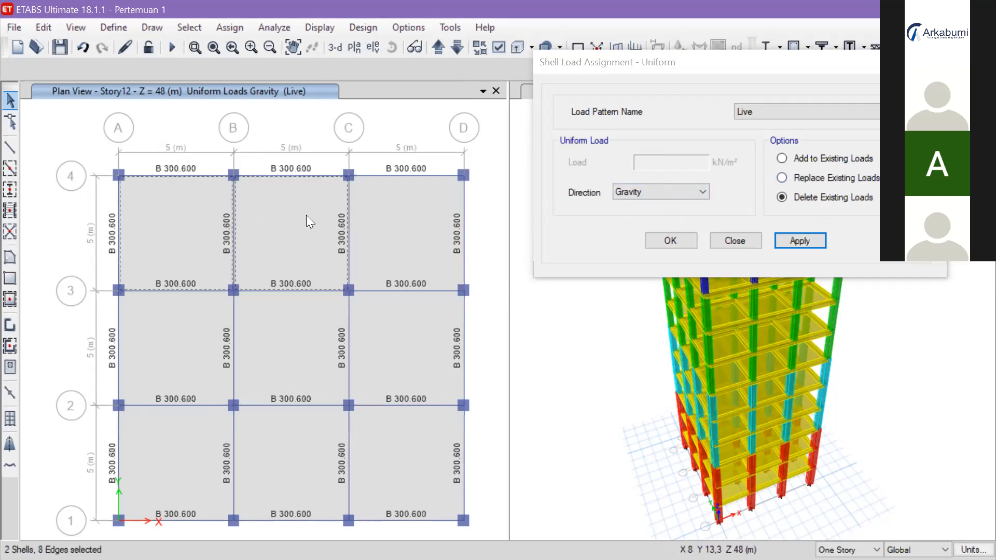
pyautogui.click(424, 205)
pyautogui.click(405, 346)
pyautogui.click(290, 348)
pyautogui.click(193, 372)
pyautogui.click(196, 427)
pyautogui.click(283, 437)
pyautogui.click(369, 439)
pyautogui.click(782, 178)
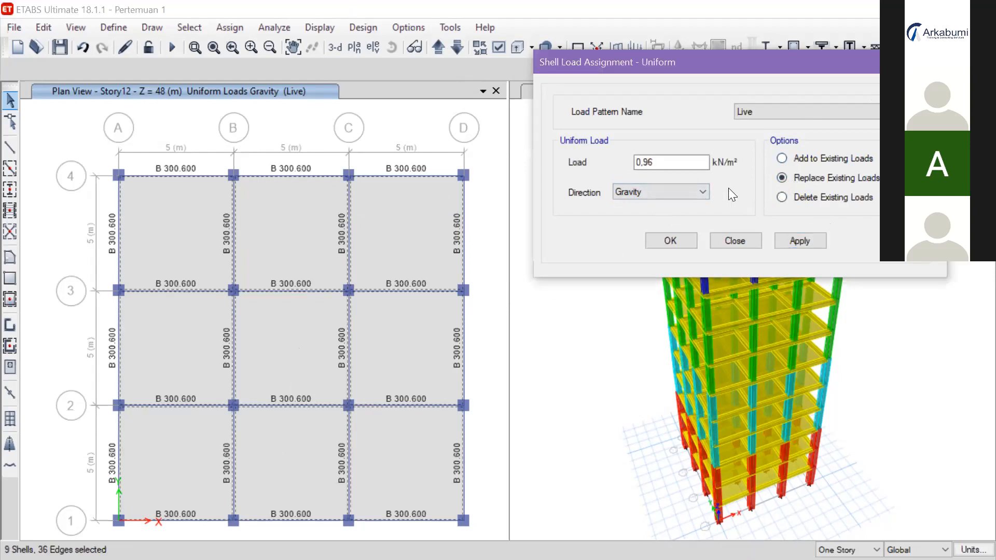
pyautogui.moveTo(664, 161); pyautogui.dragTo(616, 164)
pyautogui.write('1')
pyautogui.press('BackSpace')
pyautogui.write('0')
pyautogui.press('BackSpace')
pyautogui.write('0.96')
pyautogui.click(816, 235)
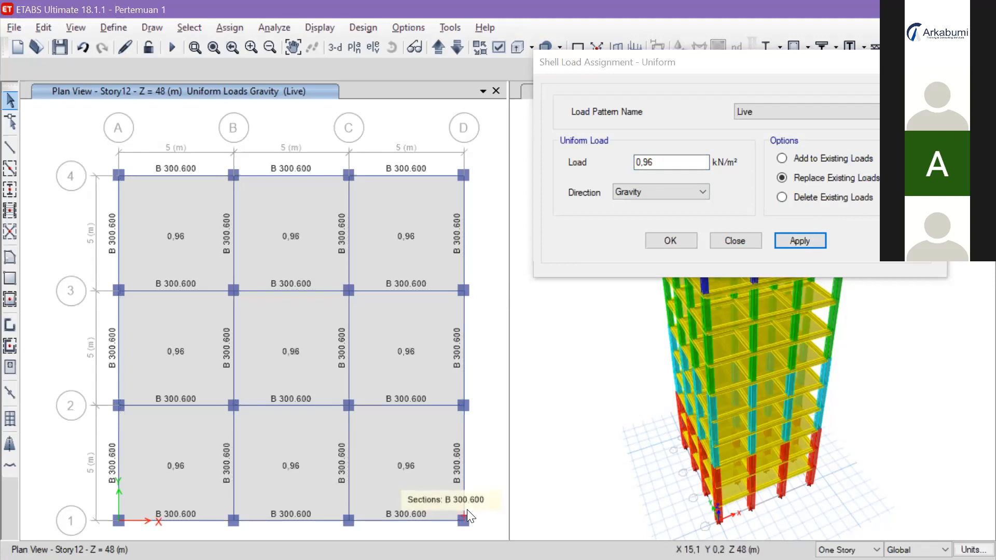
# Step: Check the Live load assignment examples in the training module PDF in the browser, and return to ETABS
pyautogui.hotkey('alt', 'Tab')
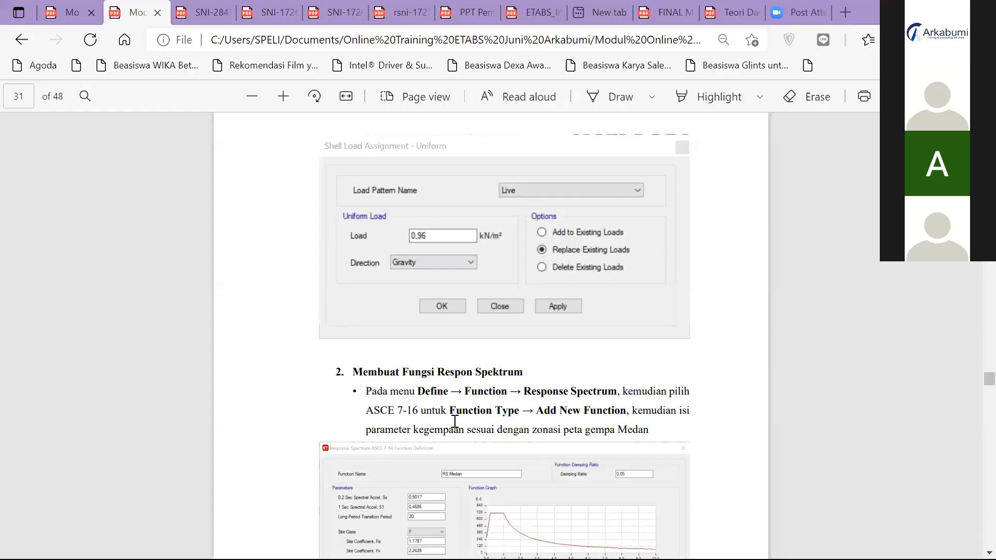
pyautogui.scroll(10, 456, 425)
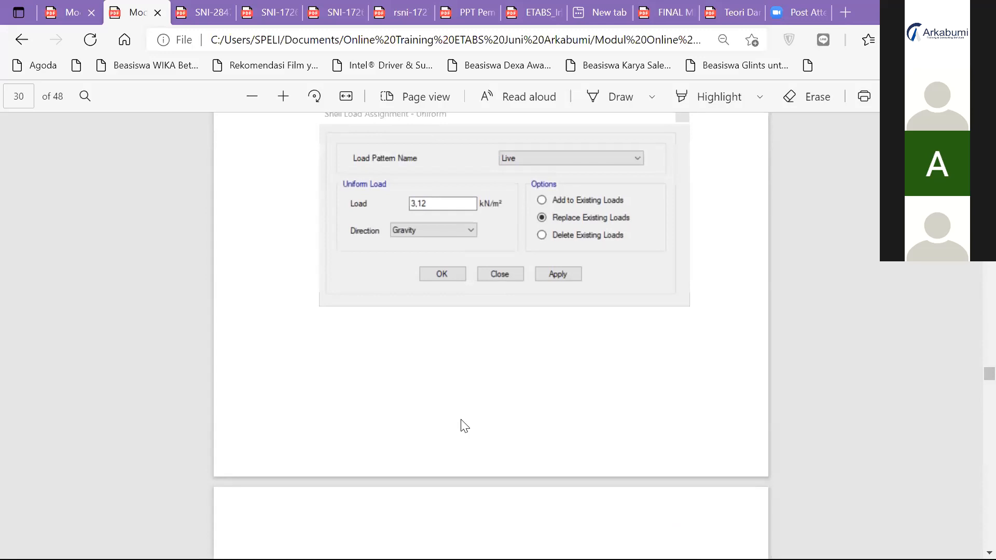
pyautogui.hotkey('alt', 'Tab')
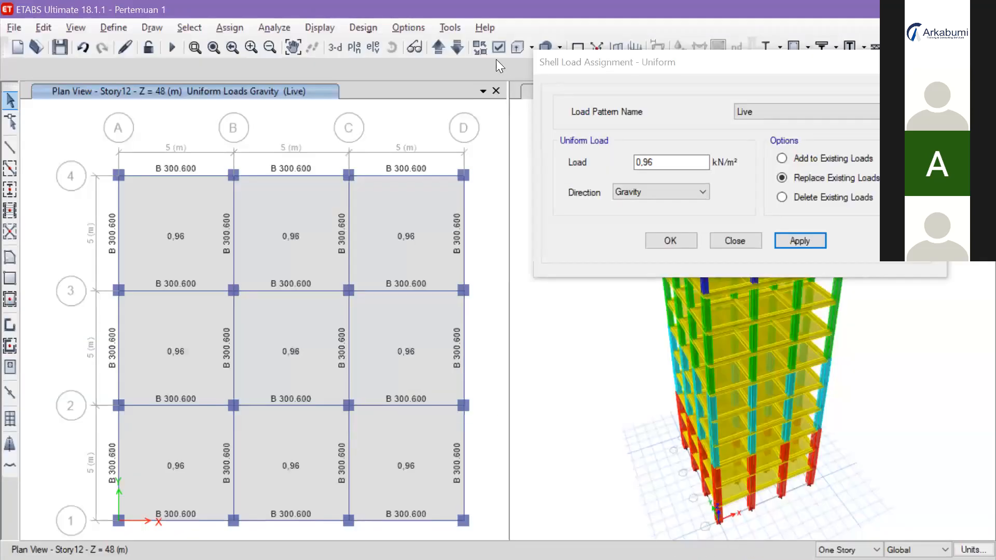
# Step: Confirm and close the uniform shell load assignment
pyautogui.moveTo(807, 62); pyautogui.dragTo(803, 63)
pyautogui.moveTo(627, 79); pyautogui.dragTo(650, 77)
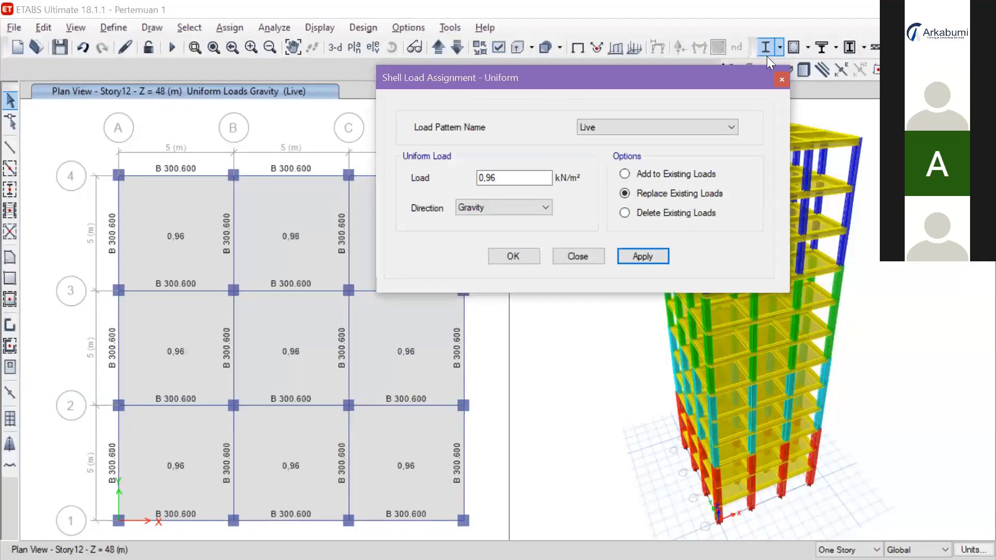
pyautogui.click(766, 56)
pyautogui.click(663, 79)
pyautogui.moveTo(755, 77); pyautogui.dragTo(649, 94)
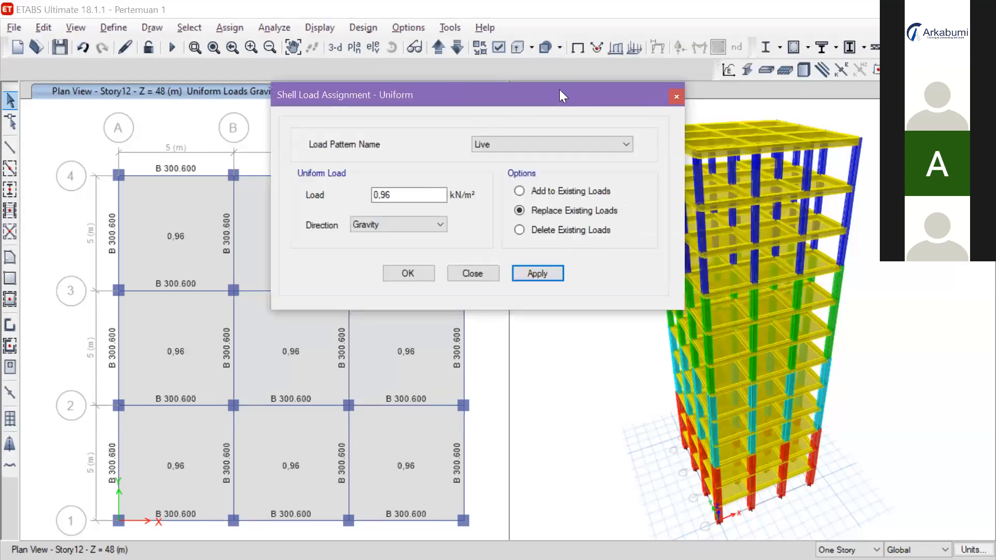
pyautogui.moveTo(428, 94); pyautogui.dragTo(560, 89)
pyautogui.click(539, 268)
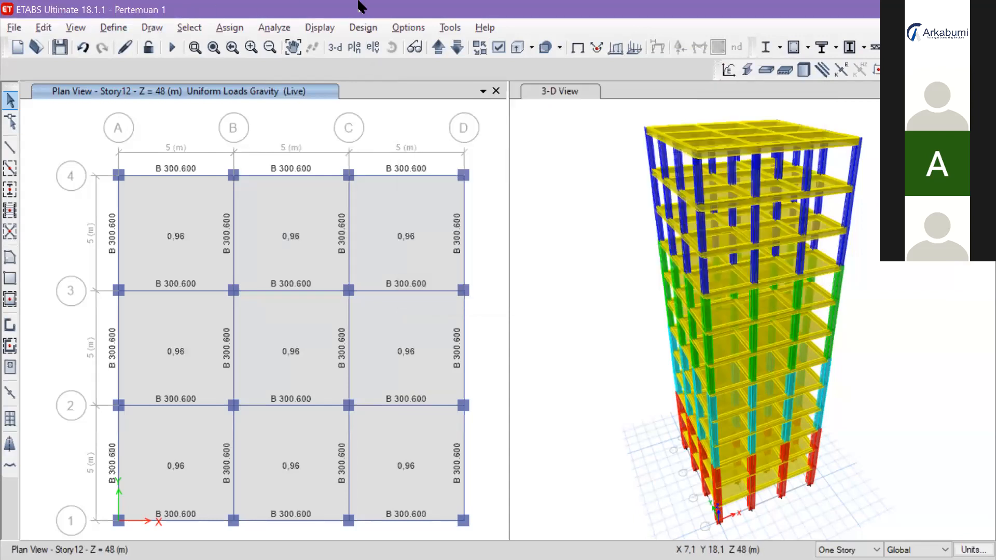
# Step: Read the module PDF's sections on the response spectrum function and dynamic load cases in the browser, and switch back to ETABS
pyautogui.hotkey('alt', 'Tab')
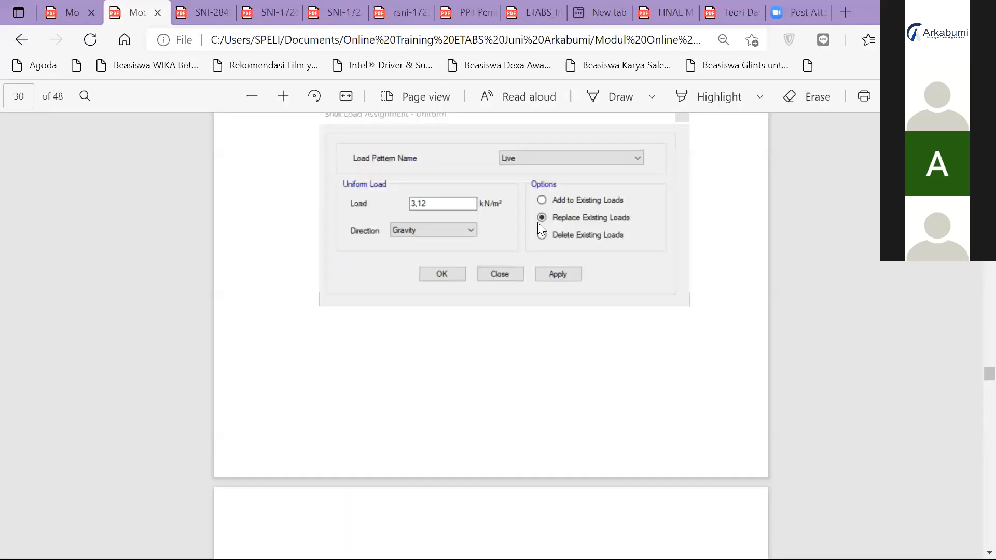
pyautogui.scroll(-10, 543, 232)
pyautogui.scroll(-3, 548, 234)
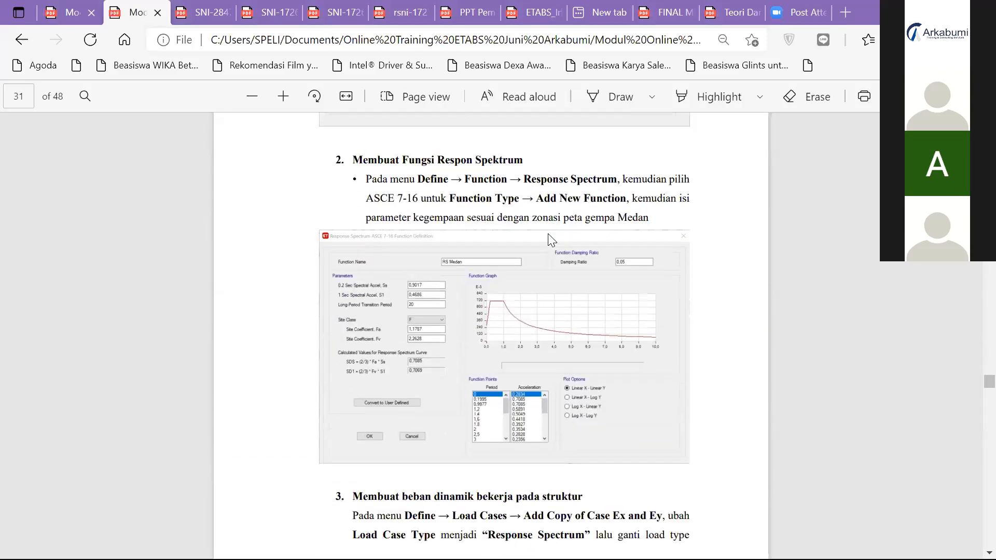
pyautogui.scroll(5, 548, 235)
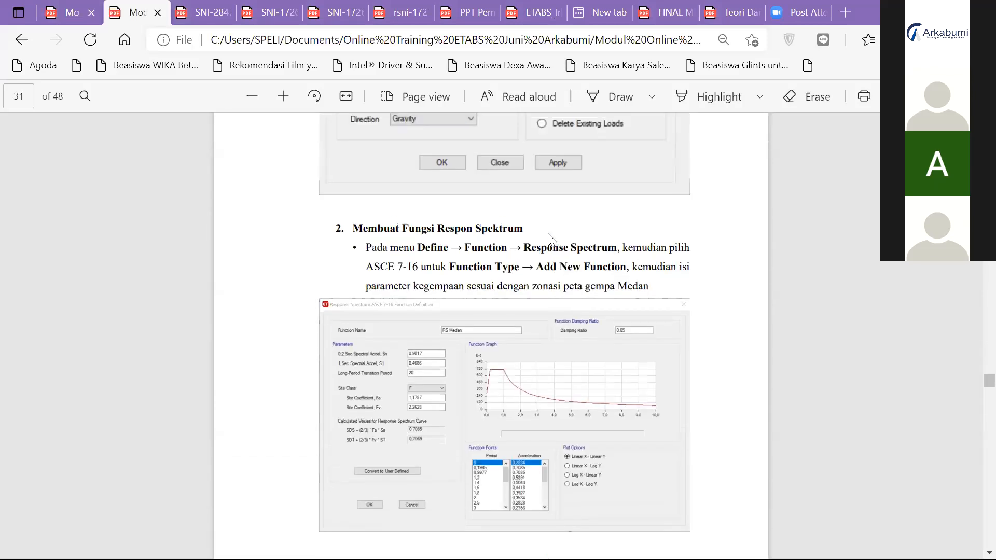
pyautogui.scroll(-3, 550, 236)
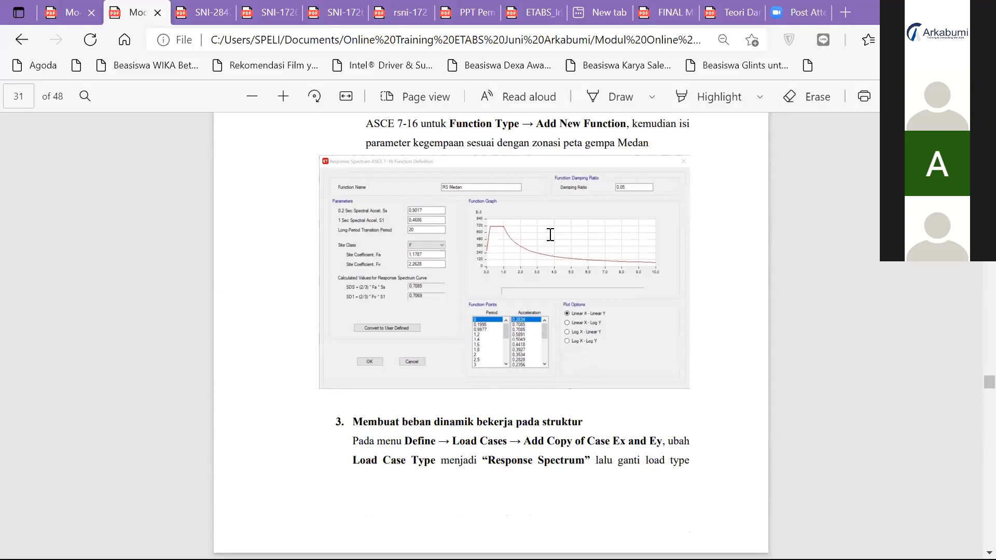
pyautogui.scroll(-5, 550, 234)
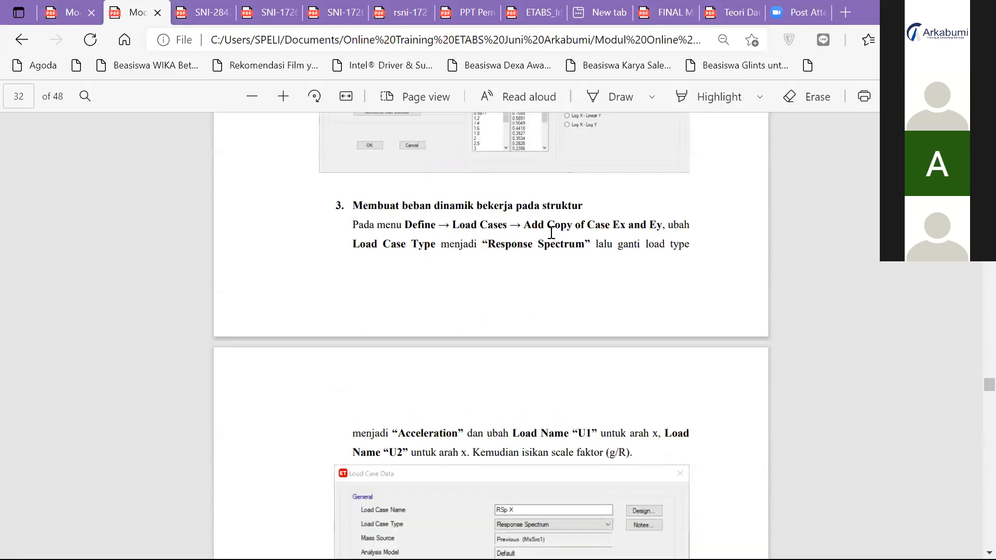
pyautogui.scroll(6, 551, 234)
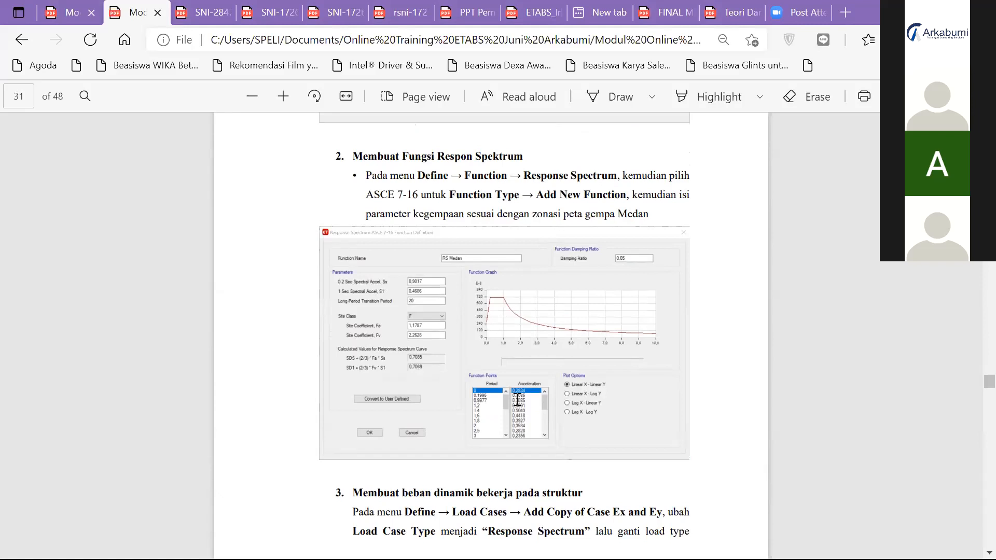
pyautogui.hotkey('alt', 'Tab')
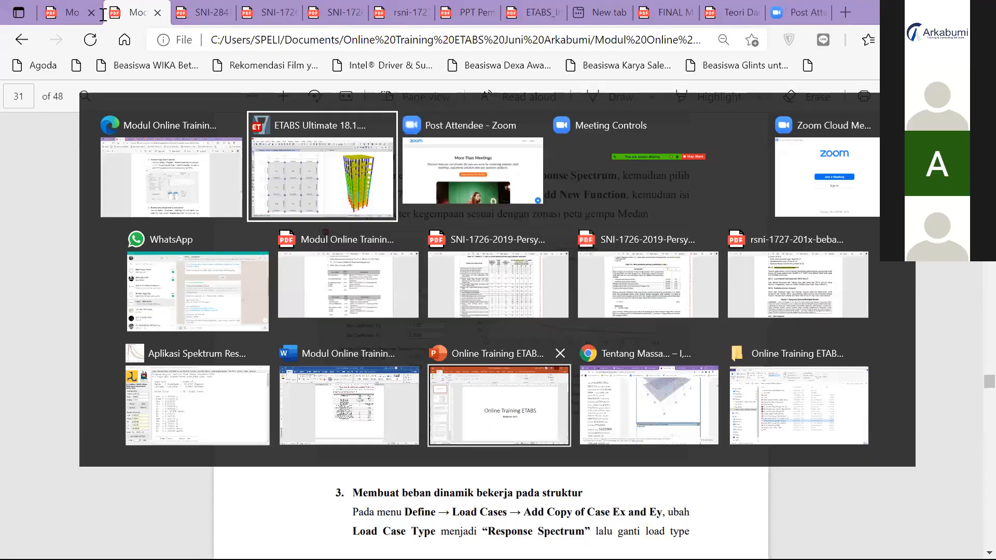
pyautogui.click(128, 29)
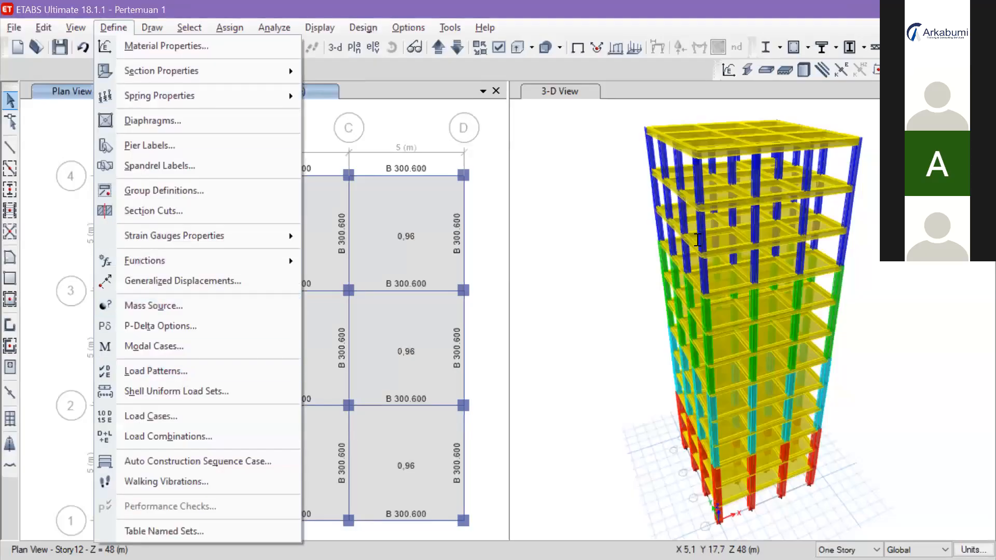
pyautogui.click(409, 112)
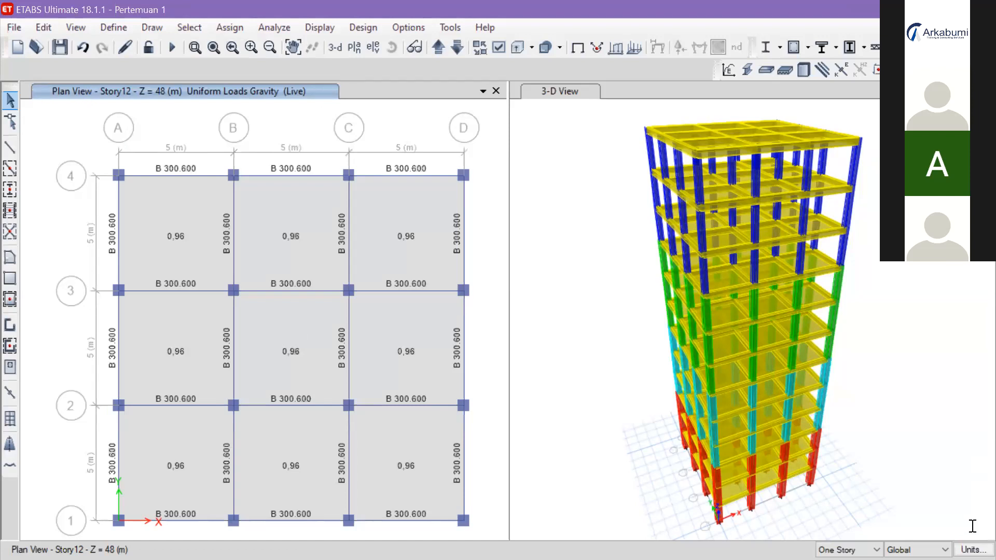
pyautogui.click(963, 529)
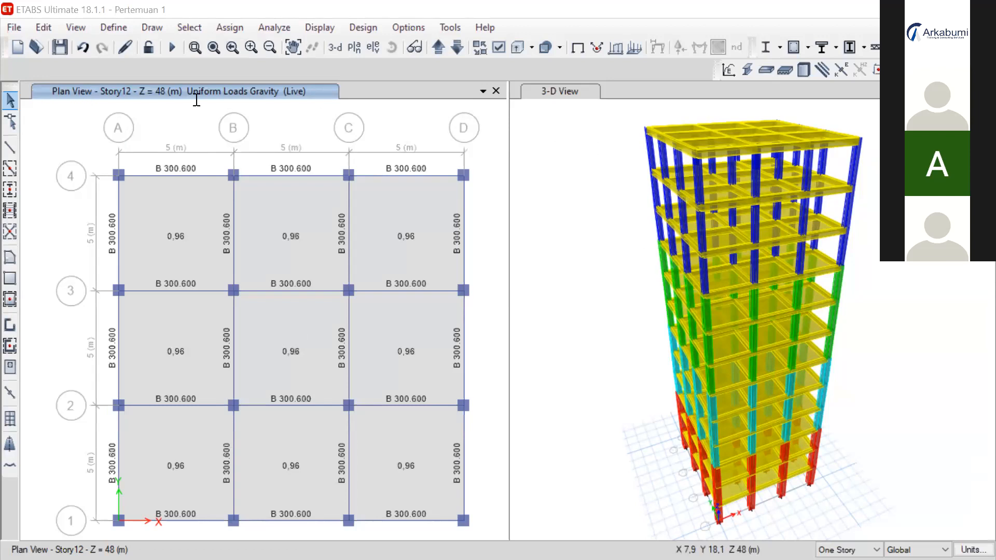
pyautogui.click(121, 30)
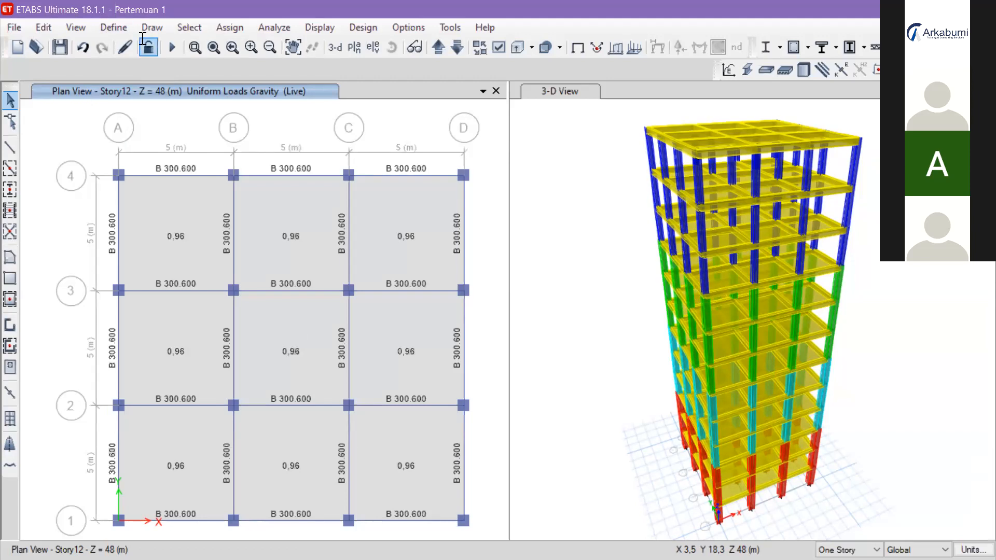
# Step: Open the response spectrum function definitions
pyautogui.click(114, 27)
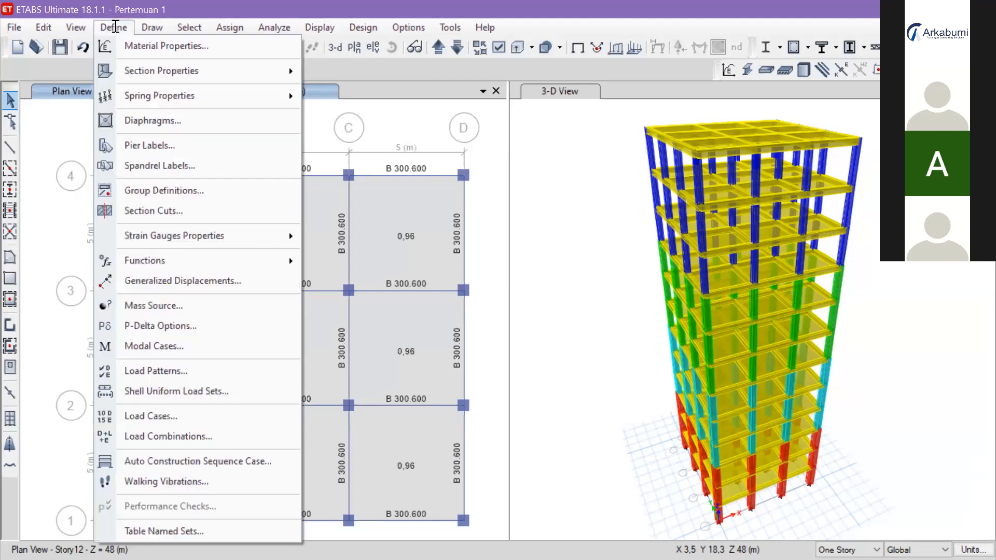
pyautogui.click(108, 24)
pyautogui.click(108, 26)
pyautogui.click(108, 26)
pyautogui.click(107, 26)
pyautogui.moveTo(179, 254)
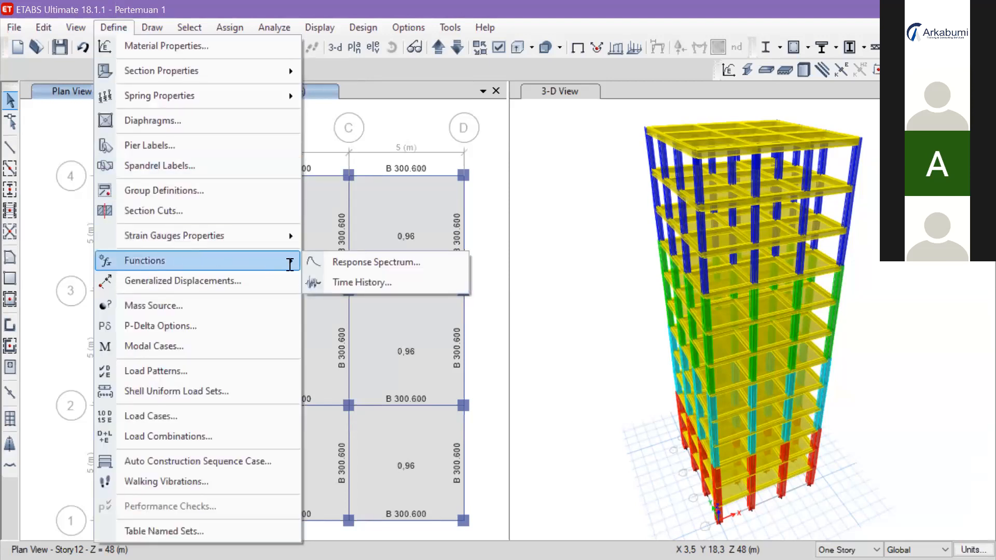
pyautogui.click(378, 262)
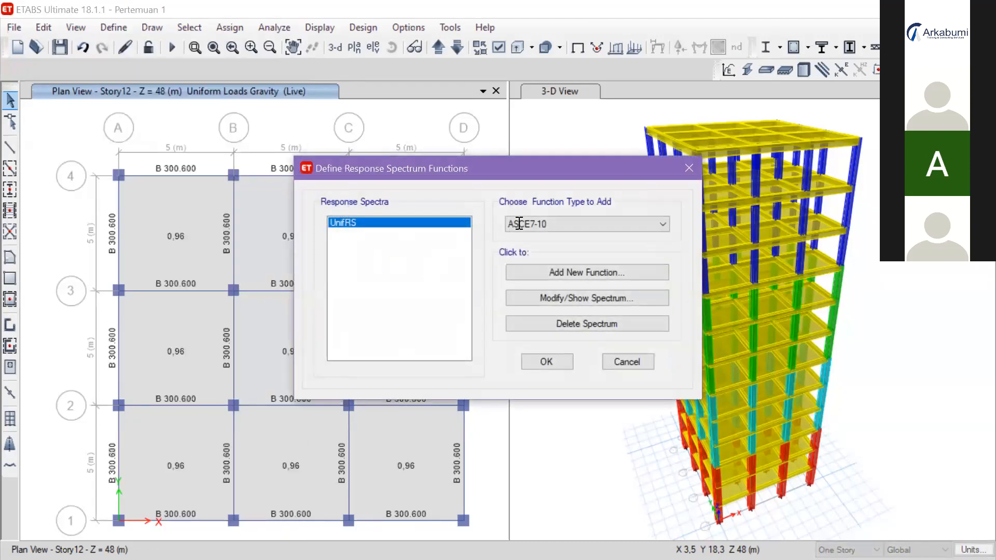
pyautogui.click(518, 224)
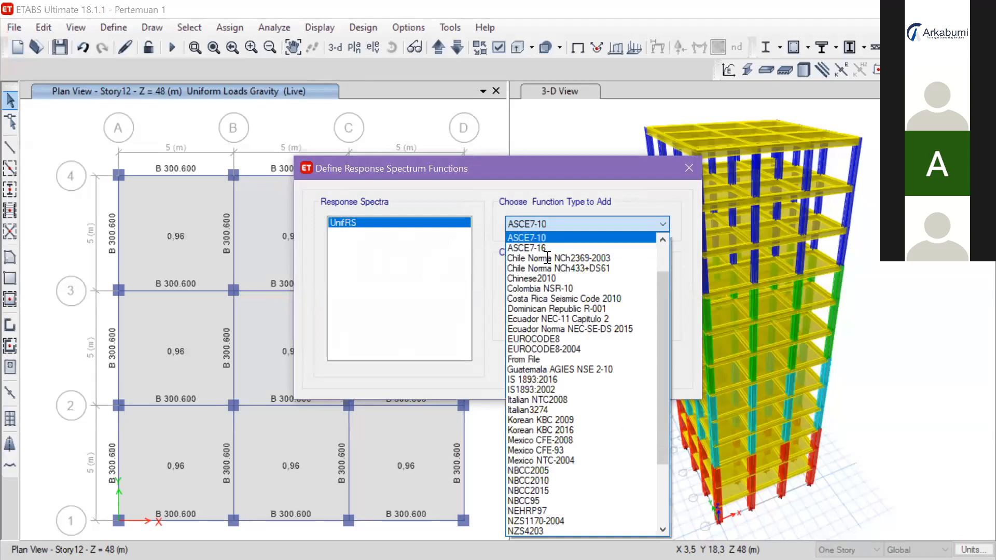
pyautogui.click(539, 238)
pyautogui.click(573, 298)
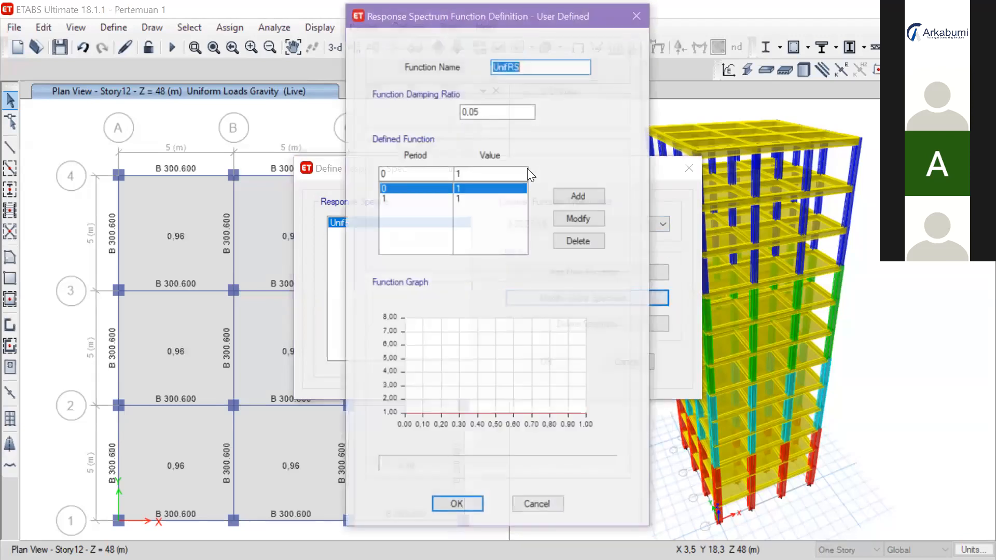
pyautogui.click(637, 15)
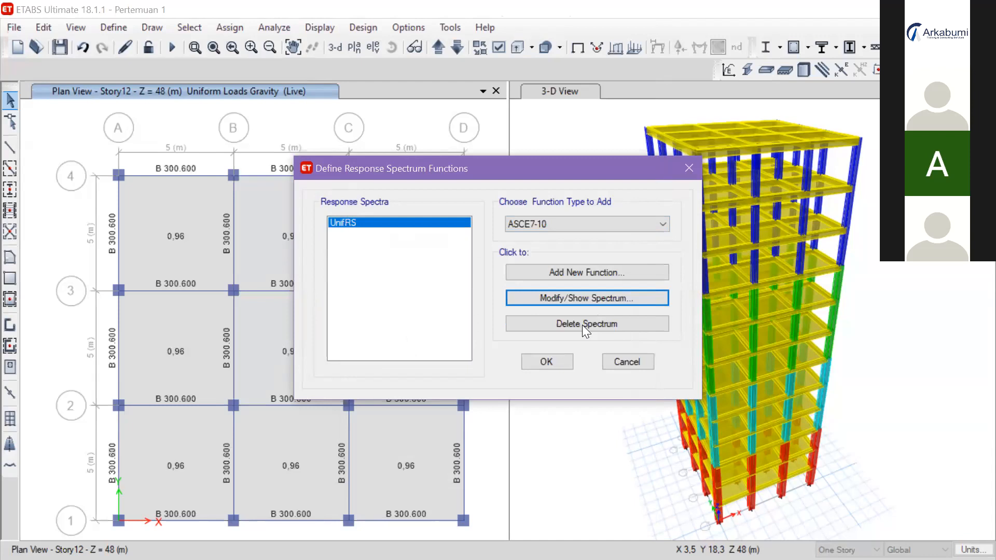
pyautogui.click(583, 277)
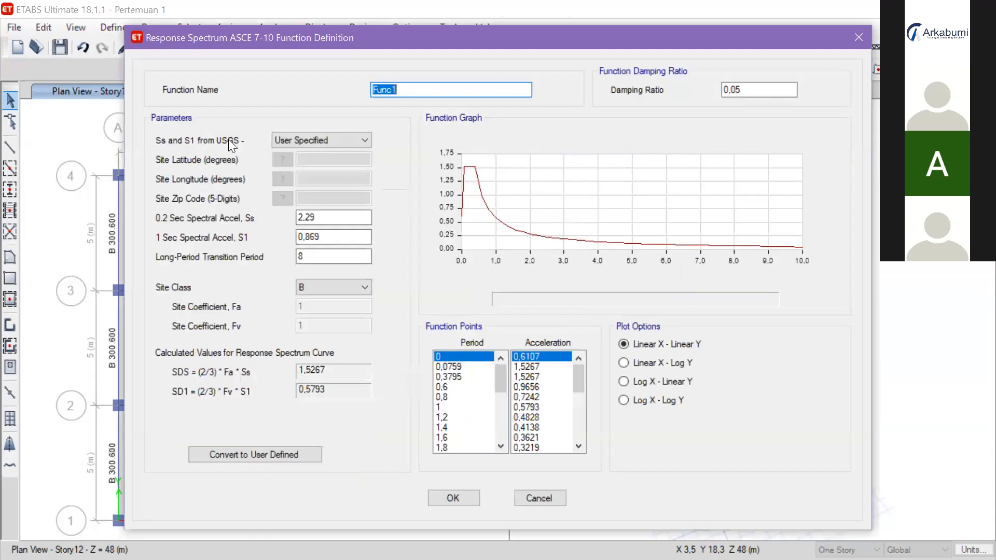
pyautogui.click(859, 38)
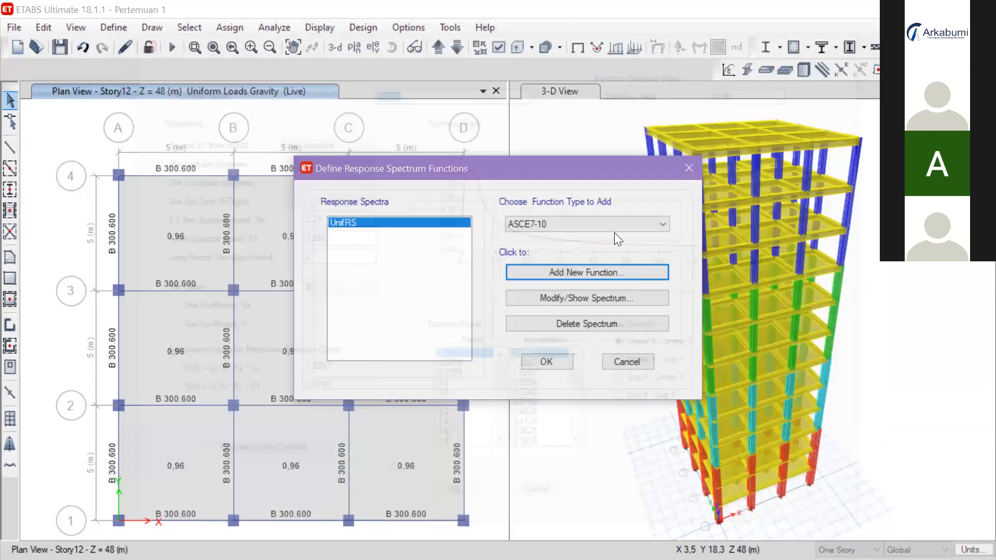
# Step: Start a new response spectrum function of type ASCE7-16
pyautogui.click(615, 225)
pyautogui.click(614, 248)
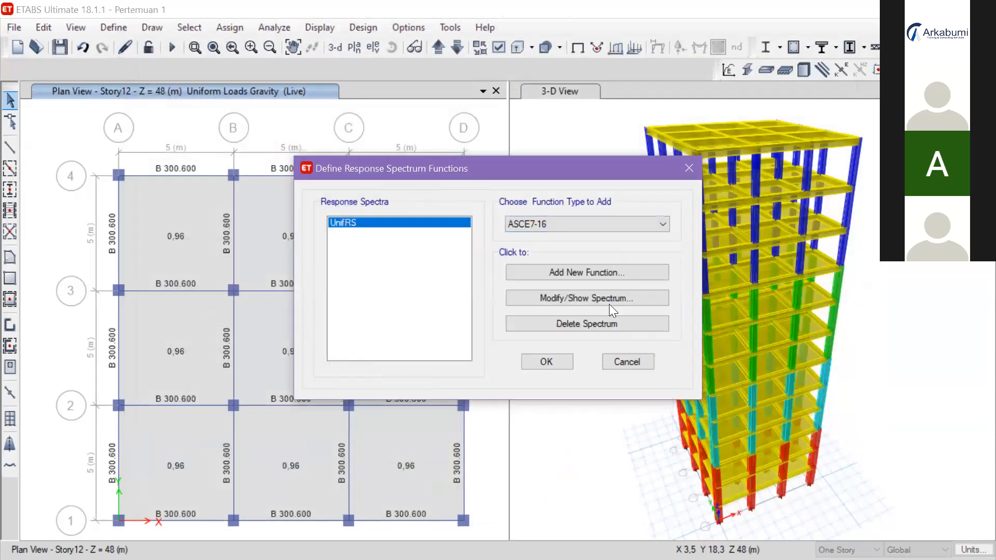
pyautogui.click(577, 272)
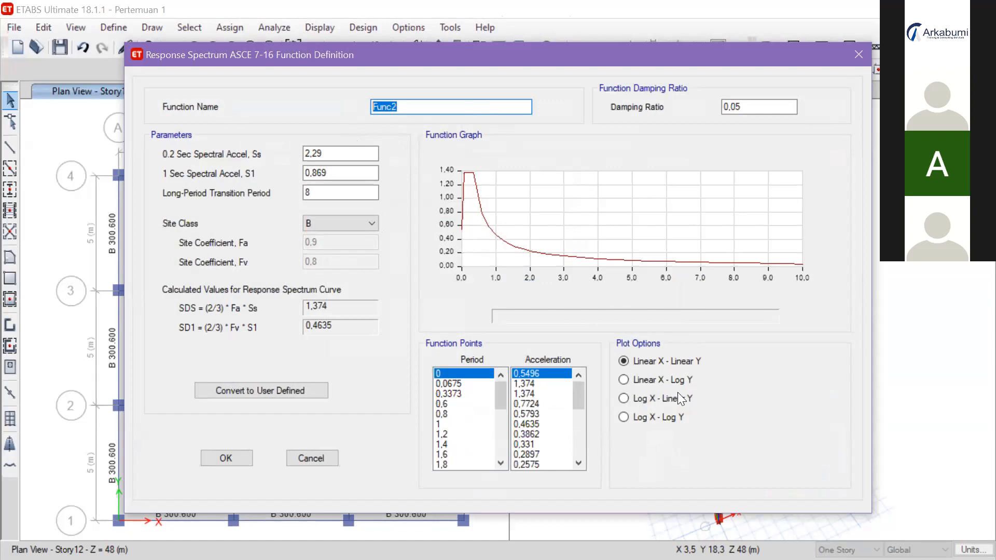
# Step: Check the Medan site parameters in the Spektrum Respons Desain Indonesia 2021 application, and return to the ETABS function definition
pyautogui.click(335, 153)
pyautogui.click(341, 174)
pyautogui.click(335, 192)
pyautogui.hotkey('alt', 'Tab')
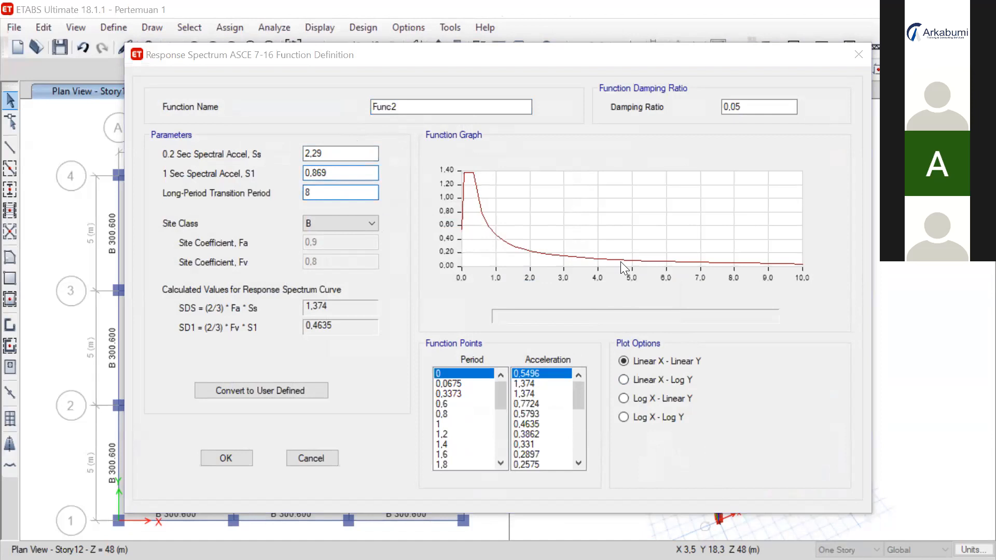
pyautogui.hotkey('alt', 'Tab')
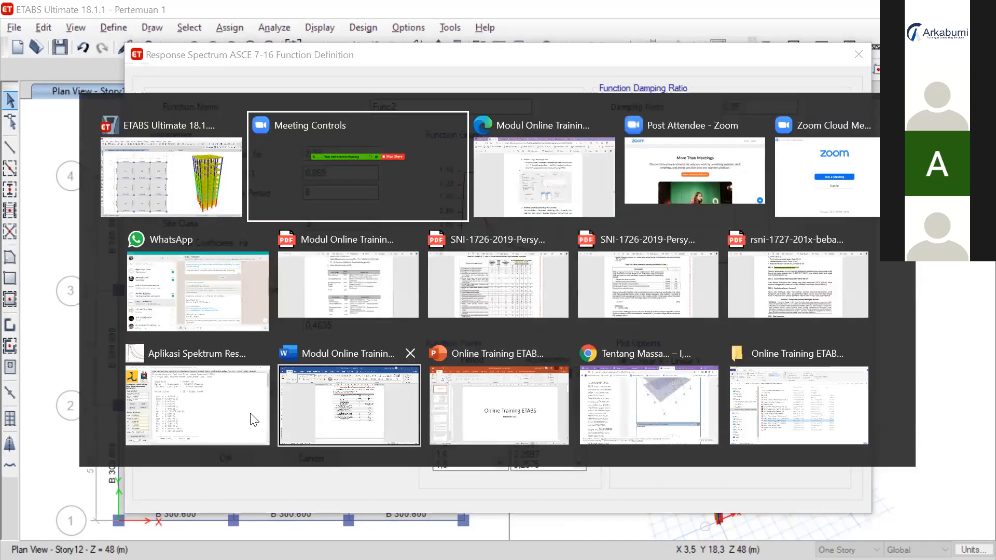
pyautogui.click(212, 399)
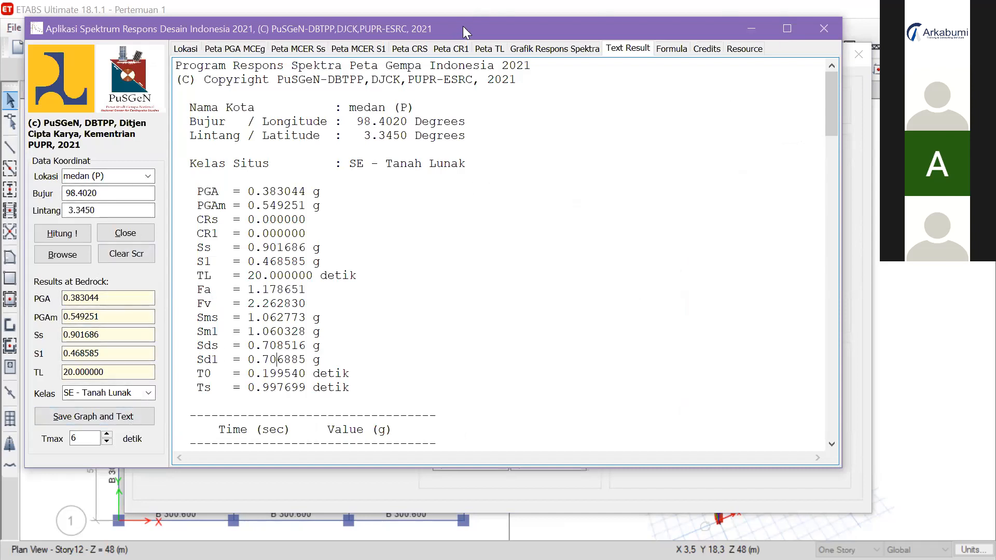
pyautogui.click(540, 49)
pyautogui.click(350, 170)
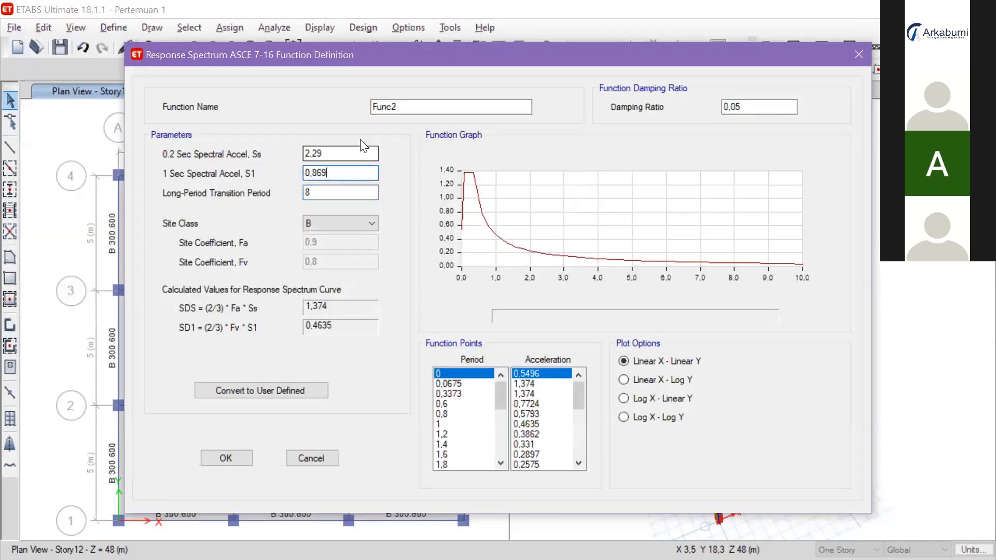
# Step: Name the new function "Respon Spektrum Medan"
pyautogui.click(420, 105)
pyautogui.hotkey('ctrl', 'a')
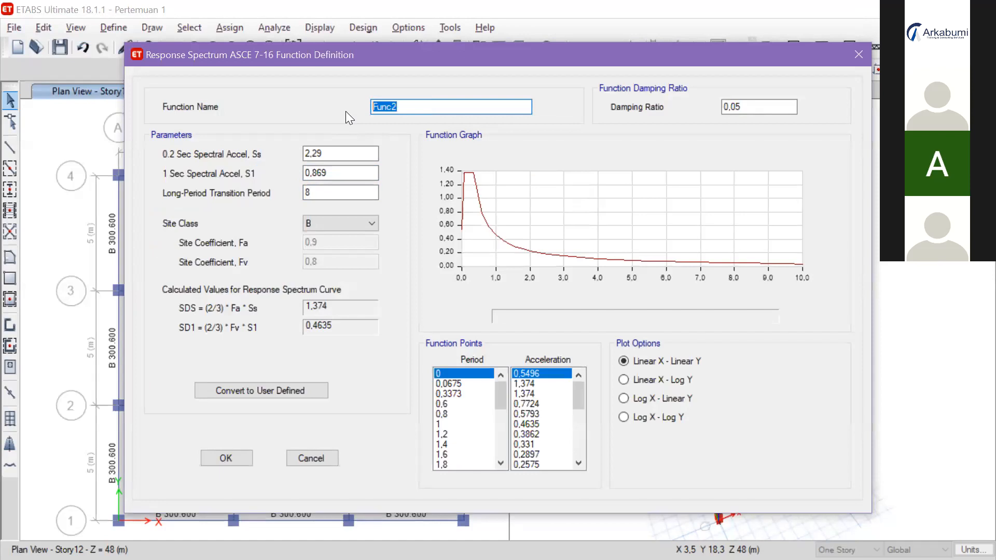
pyautogui.write('Respn')
pyautogui.press('BackSpace')
pyautogui.press('BackSpace')
pyautogui.write('pon Spektrum M')
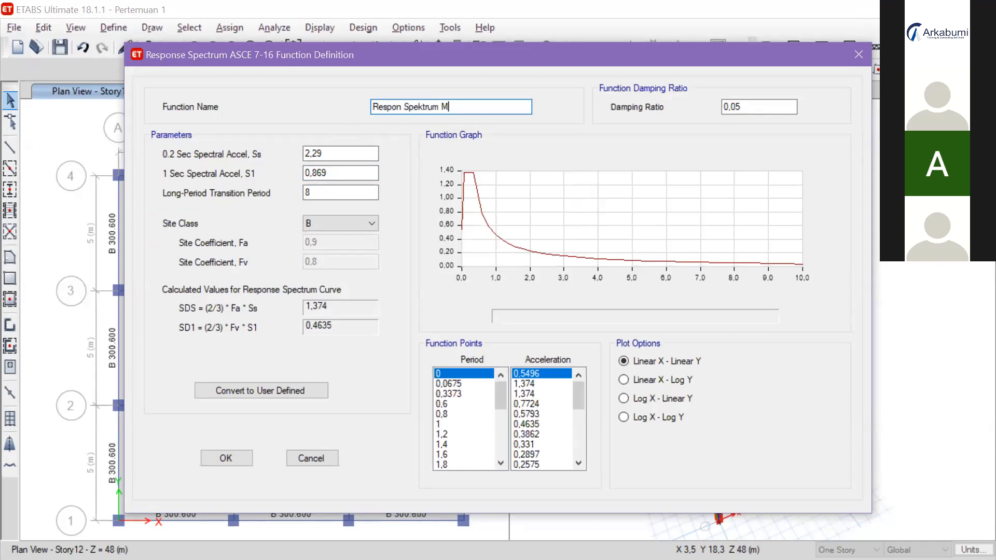
pyautogui.write('edan')
# Step: Copy the Ss decimals from the Spektrum Respons application and set the function's 0.2 Sec Spectral Accel, Ss to 0,901686
pyautogui.click(315, 153)
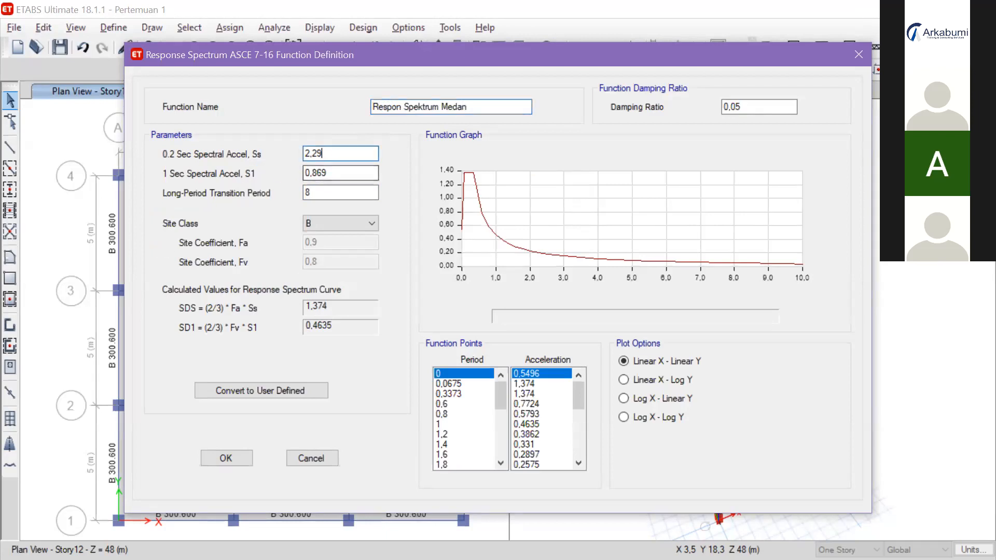
pyautogui.hotkey('alt', 'Tab')
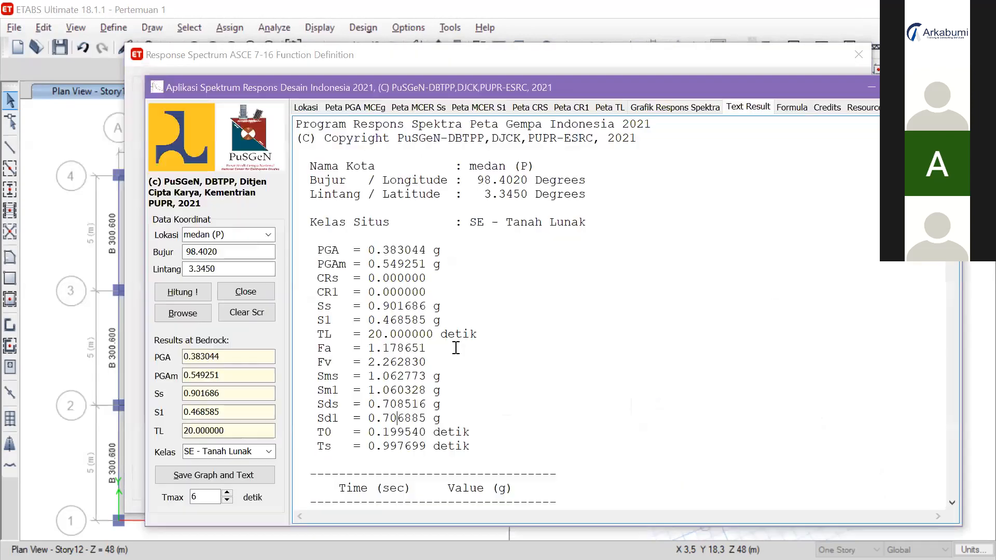
pyautogui.moveTo(427, 308); pyautogui.dragTo(414, 309)
pyautogui.hotkey('alt', 'Tab')
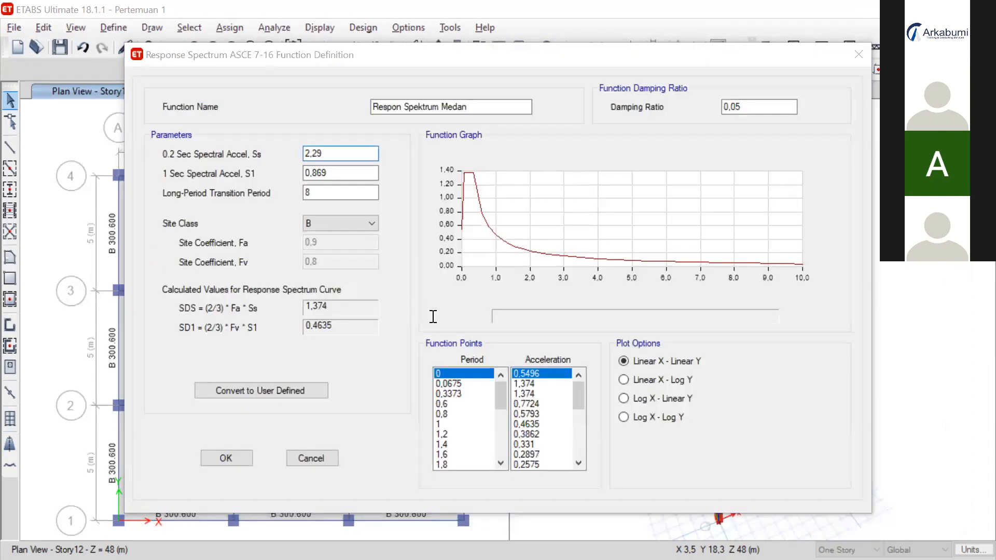
pyautogui.hotkey('alt', 'Tab')
pyautogui.moveTo(426, 308); pyautogui.dragTo(387, 309)
pyautogui.hotkey('ctrl', 'c')
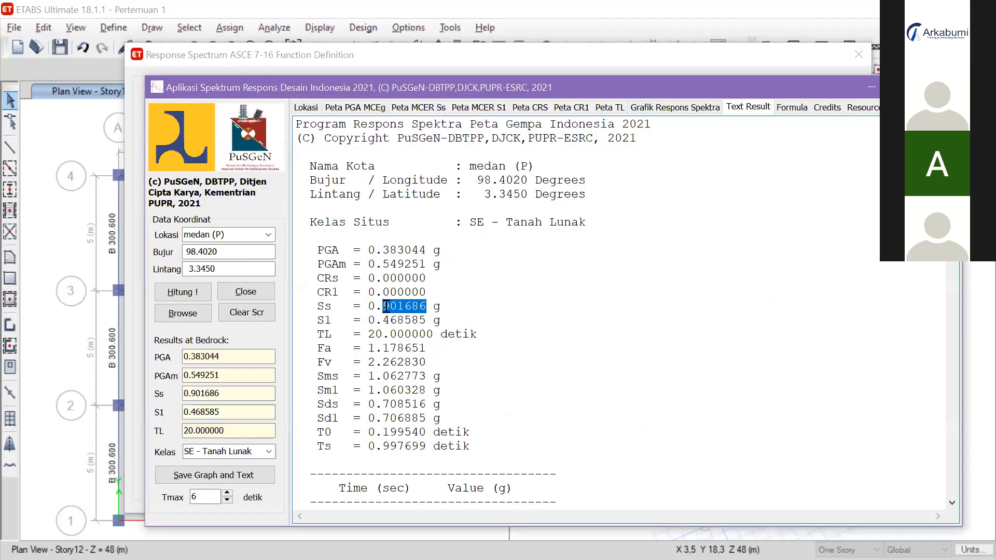
pyautogui.hotkey('alt', 'Tab')
pyautogui.moveTo(324, 154); pyautogui.dragTo(265, 155)
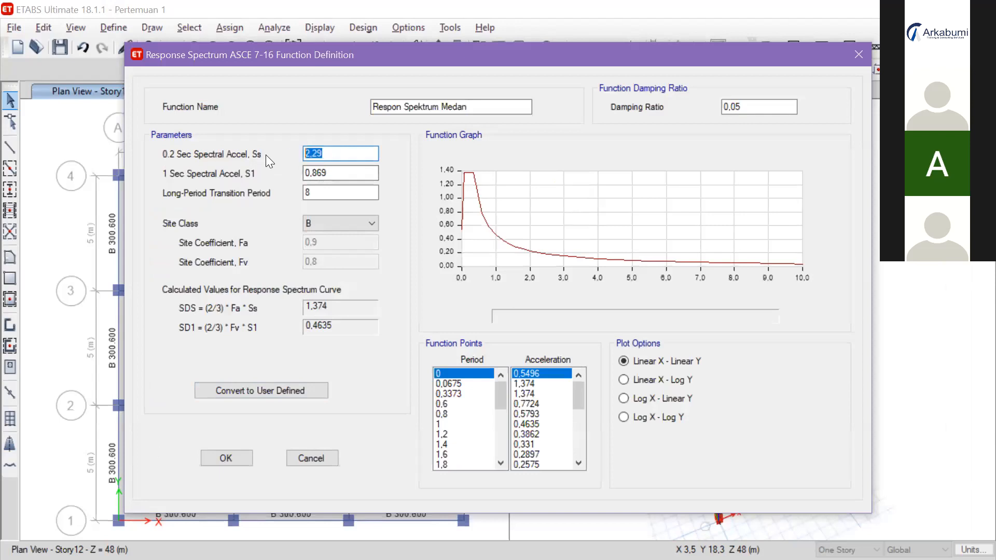
pyautogui.write('0,')
pyautogui.hotkey('ctrl', 'v')
# Step: Copy the S1 decimals from the Spektrum Respons application and set the function's 1 Sec Spectral Accel, S1 to 0,468585
pyautogui.click(347, 171)
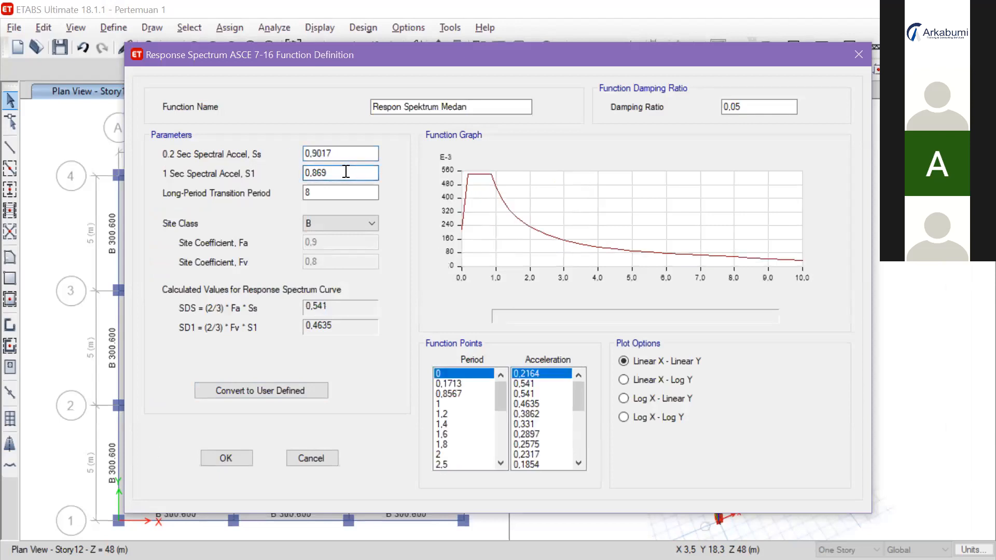
pyautogui.hotkey('alt', 'Tab')
pyautogui.moveTo(426, 320); pyautogui.dragTo(384, 320)
pyautogui.hotkey('ctrl', 'c')
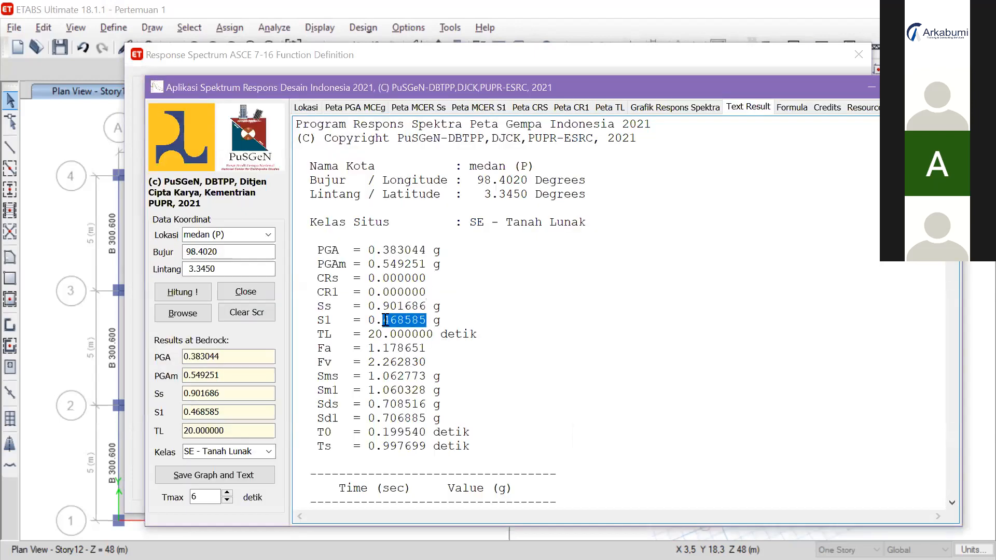
pyautogui.hotkey('alt', 'Tab')
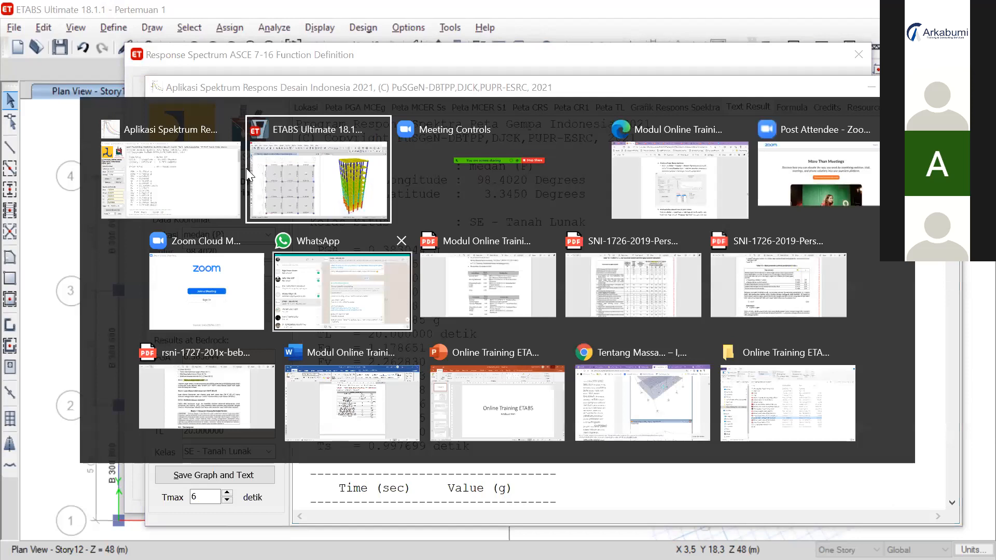
pyautogui.write('0,')
pyautogui.hotkey('ctrl', 'v')
pyautogui.press('Tab')
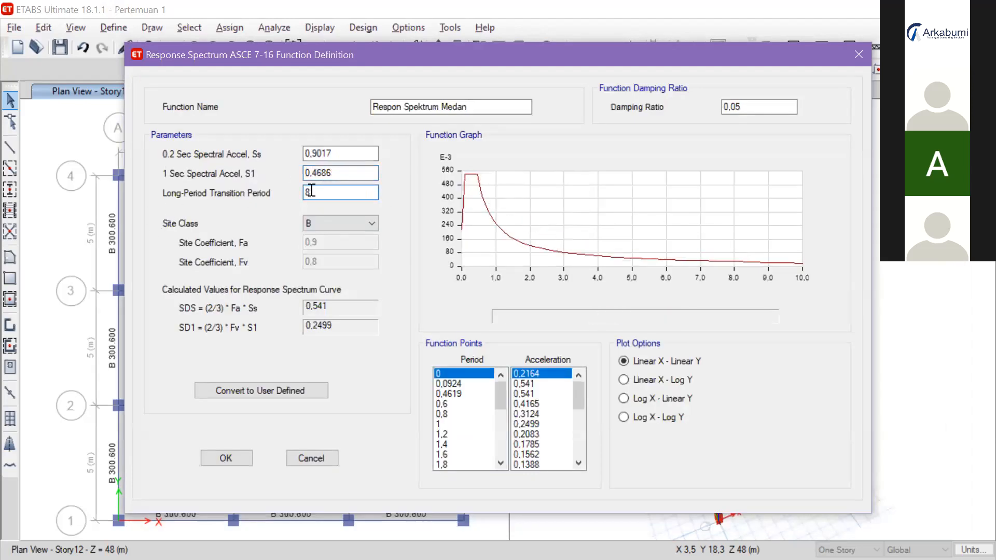
# Step: Set the long-period transition period to 20 and choose site class E
pyautogui.doubleClick(315, 194)
pyautogui.click(371, 222)
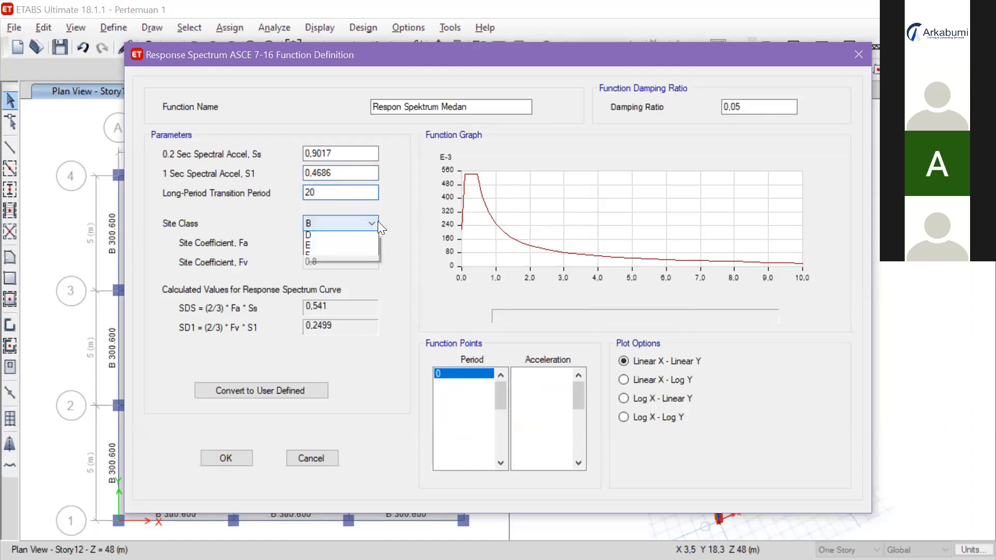
pyautogui.click(358, 279)
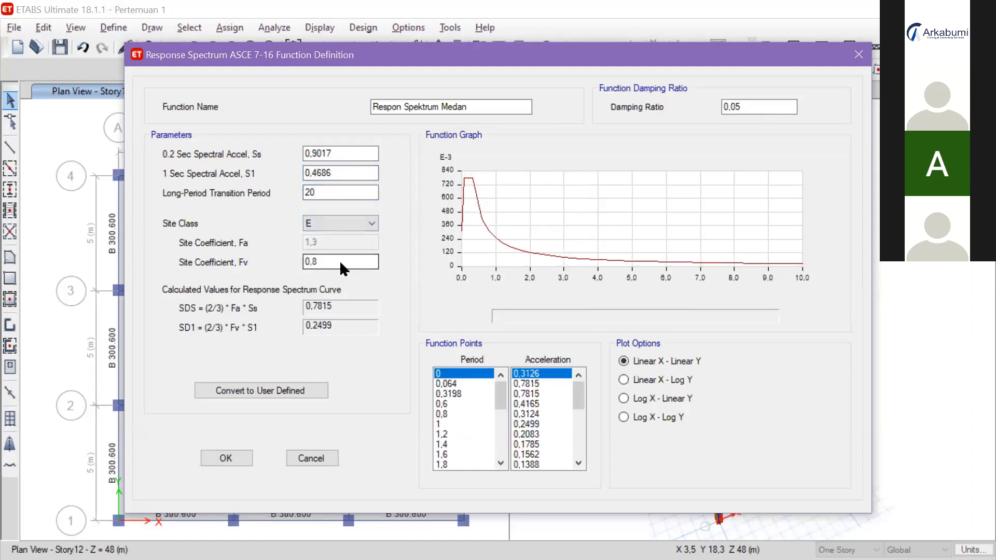
# Step: Check the soil class in the Spektrum Respons application, and change the function's site class to F in ETABS
pyautogui.click(339, 225)
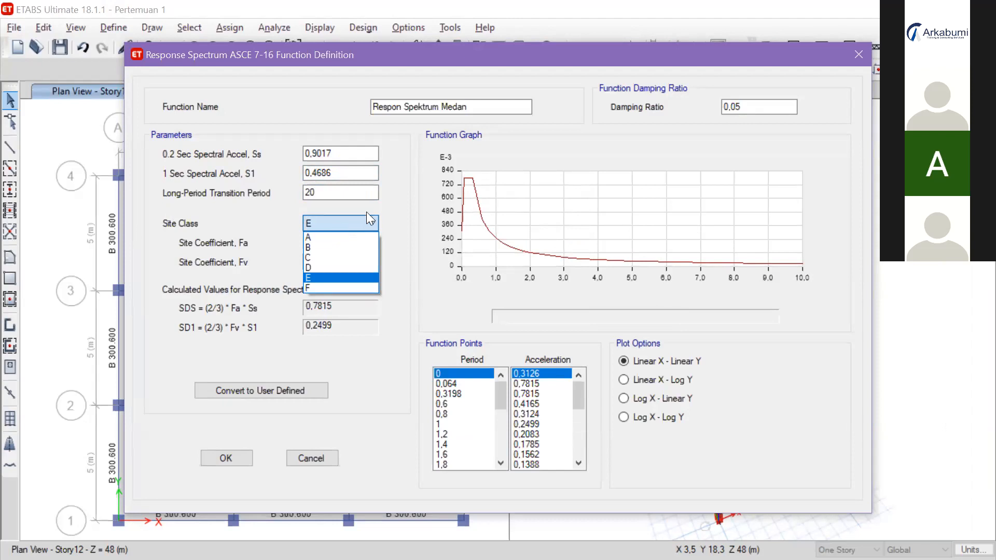
pyautogui.click(384, 207)
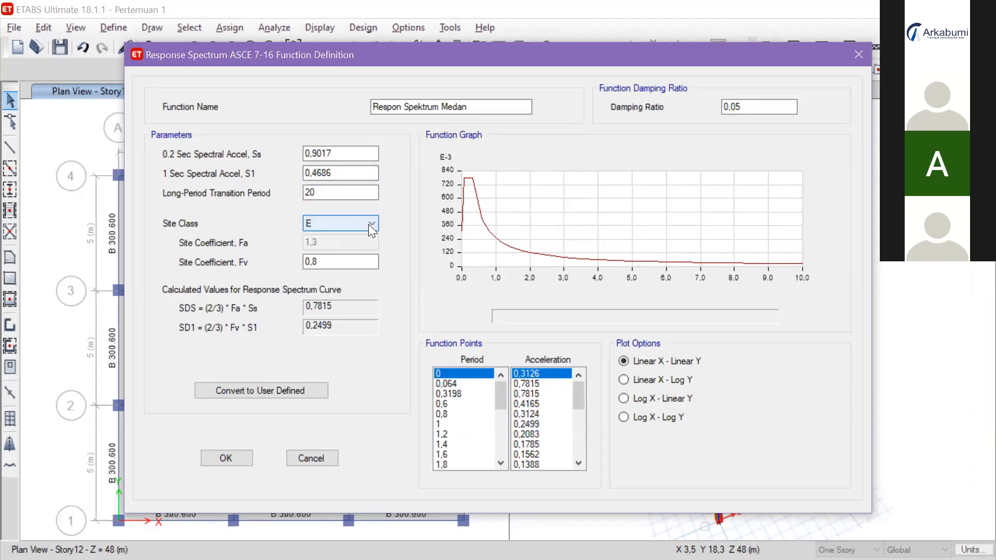
pyautogui.hotkey('alt', 'Tab')
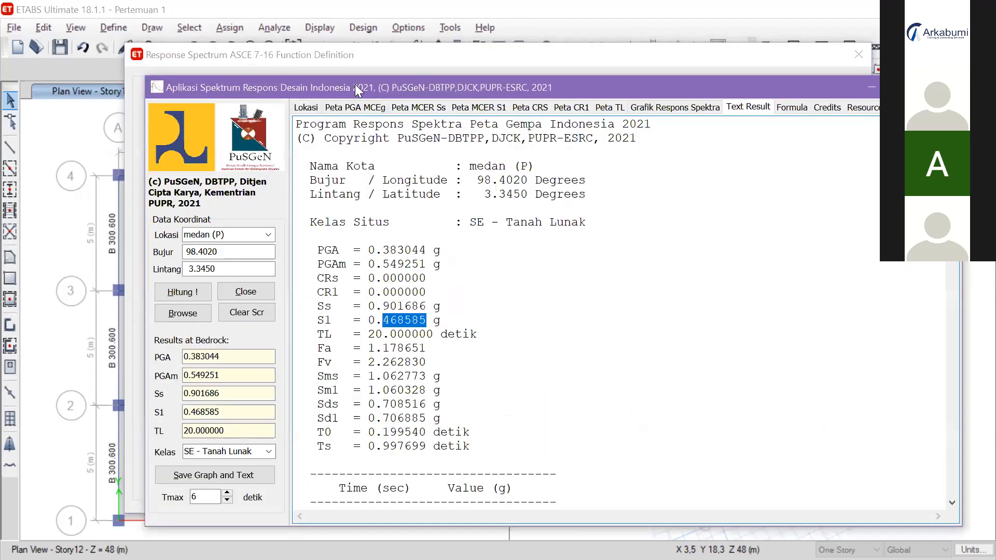
pyautogui.hotkey('alt', 'Tab')
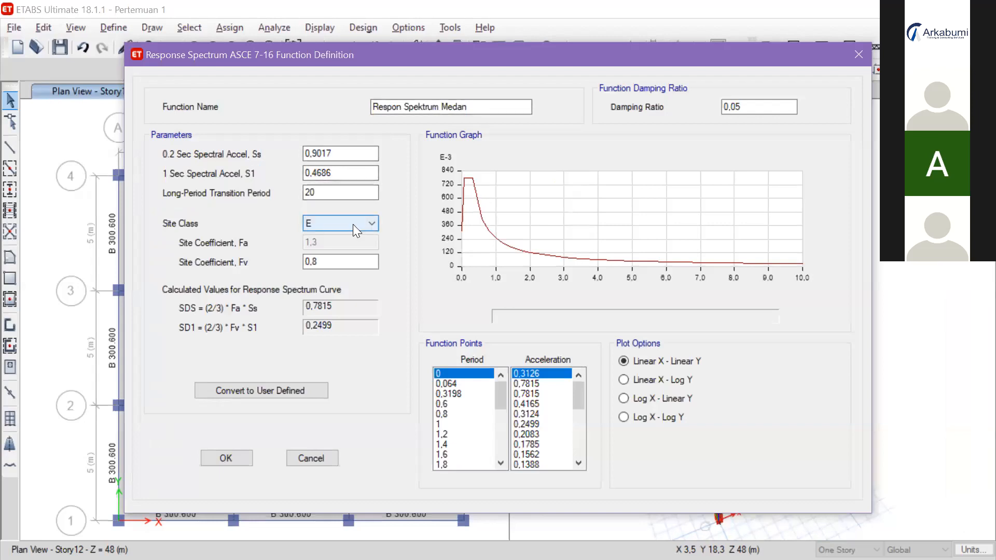
pyautogui.click(355, 224)
pyautogui.click(370, 288)
# Step: Copy the Fa decimals from the Spektrum Respons application and set the function's site coefficient Fa to 1,178651
pyautogui.click(357, 244)
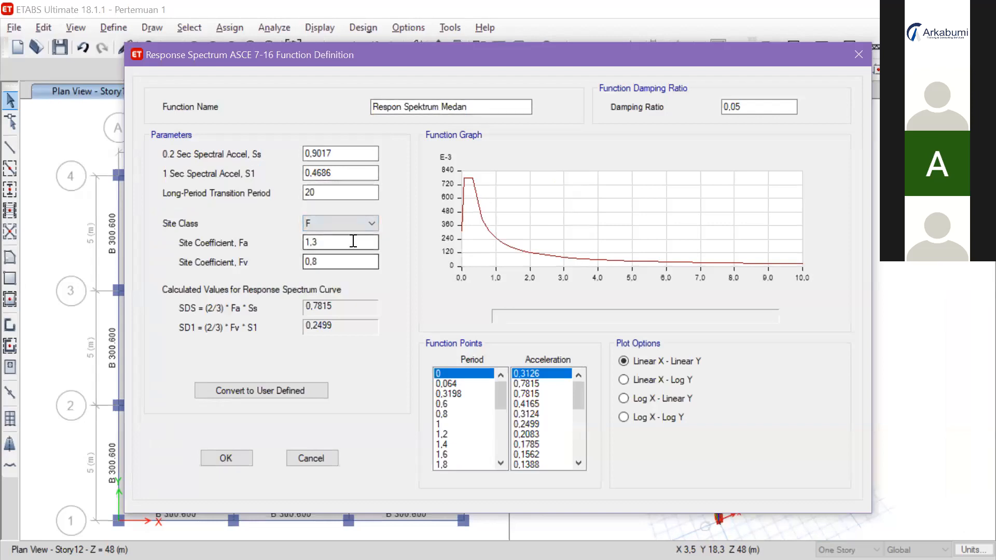
pyautogui.moveTo(346, 243); pyautogui.dragTo(309, 249)
pyautogui.click(349, 261)
pyautogui.click(330, 261)
pyautogui.click(335, 242)
pyautogui.hotkey('alt', 'Tab')
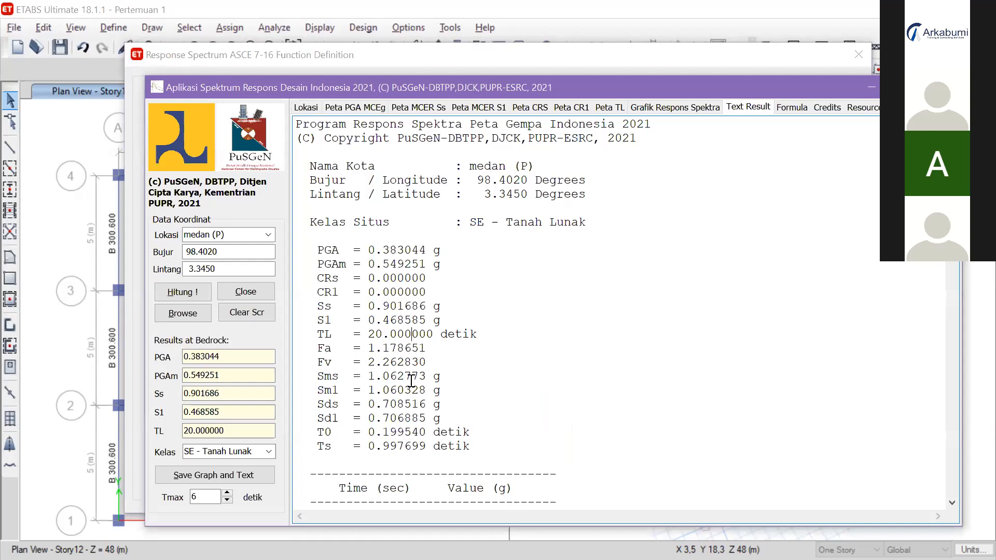
pyautogui.click(405, 388)
pyautogui.moveTo(425, 348); pyautogui.dragTo(384, 348)
pyautogui.hotkey('ctrl', 'c')
pyautogui.hotkey('alt', 'Tab')
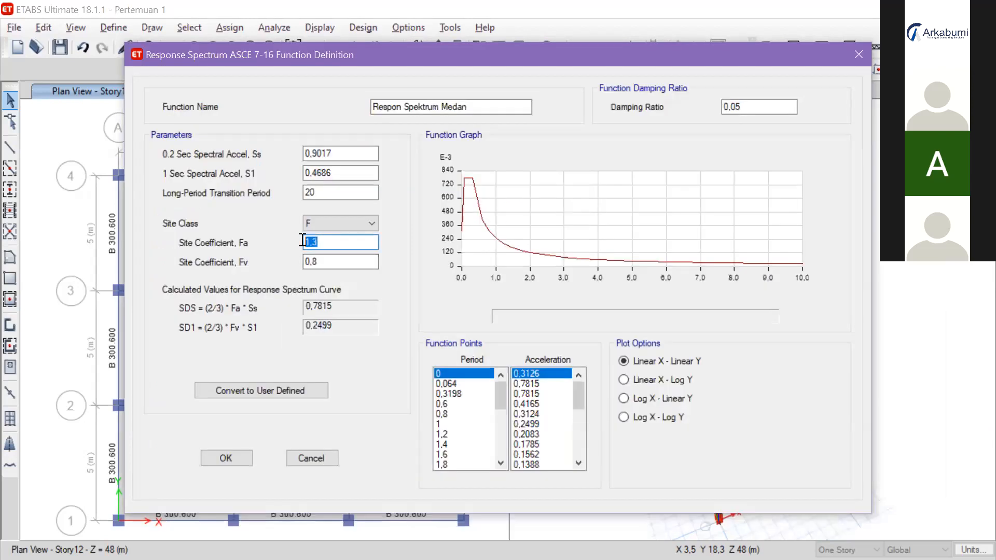
pyautogui.press('BackSpace')
pyautogui.hotkey('ctrl', 'v')
pyautogui.press('Tab')
# Step: Copy the Fv decimals from the Spektrum Respons application and set the function's site coefficient Fv to 2,262830 in ETABS
pyautogui.hotkey('alt', 'Tab')
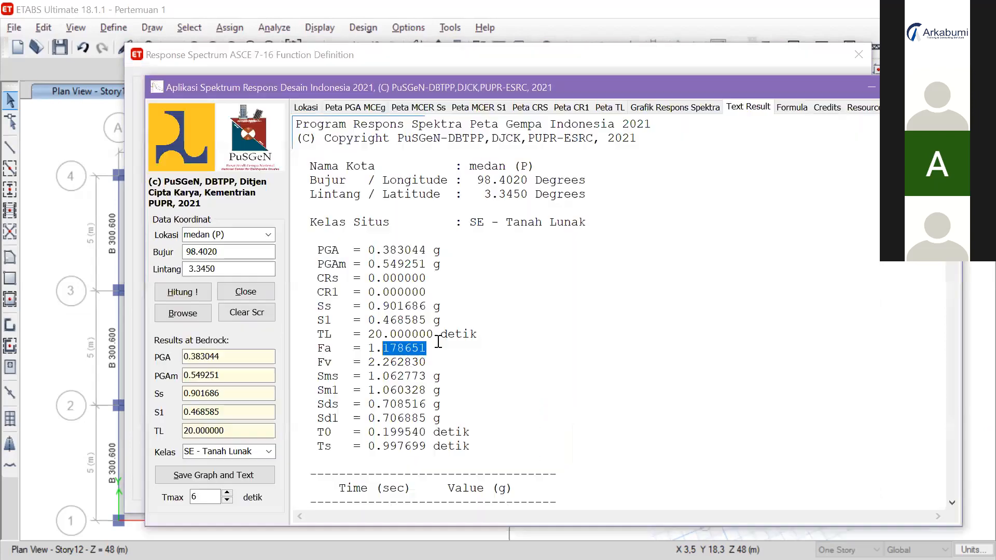
pyautogui.moveTo(429, 363); pyautogui.dragTo(385, 366)
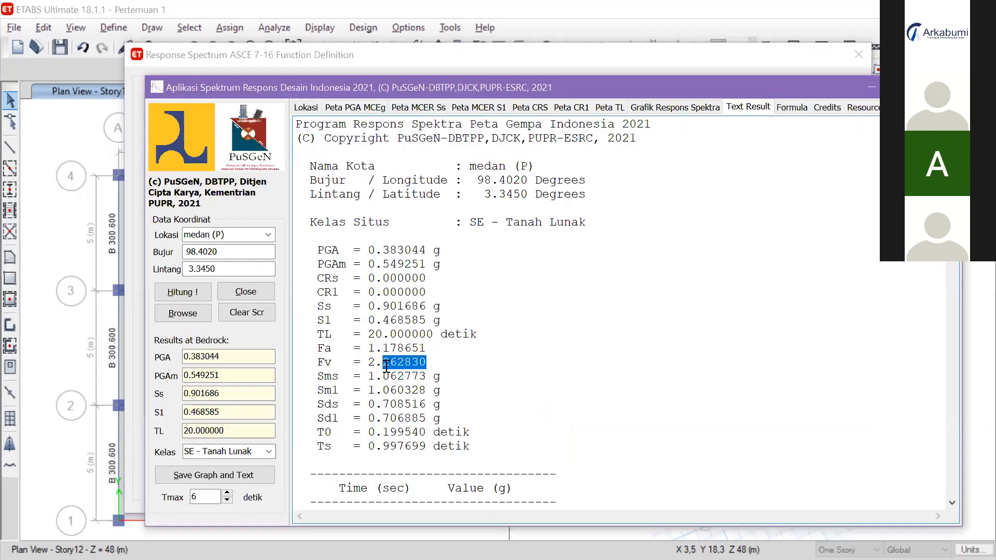
pyautogui.hotkey('alt', 'Tab')
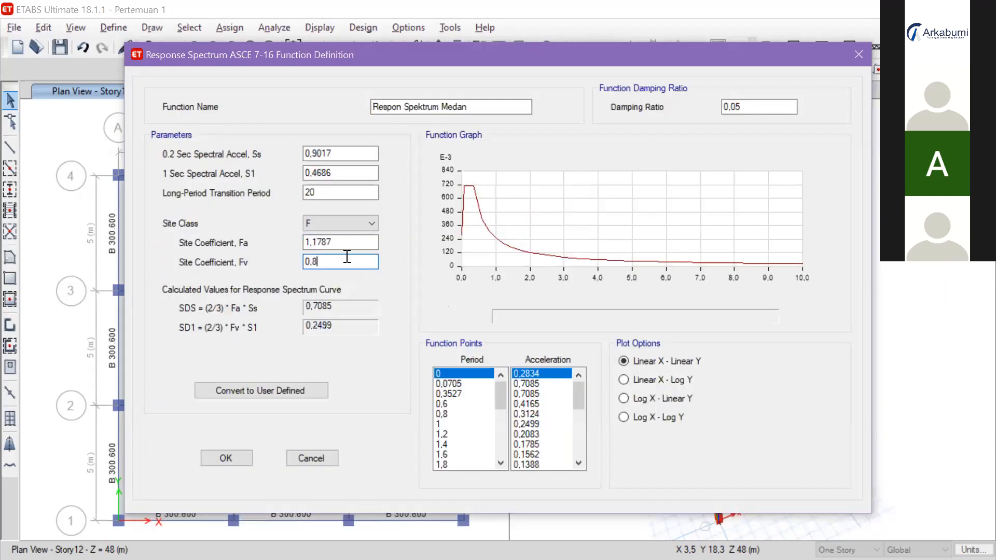
pyautogui.moveTo(322, 261); pyautogui.dragTo(253, 263)
pyautogui.write('2,')
pyautogui.click(359, 248)
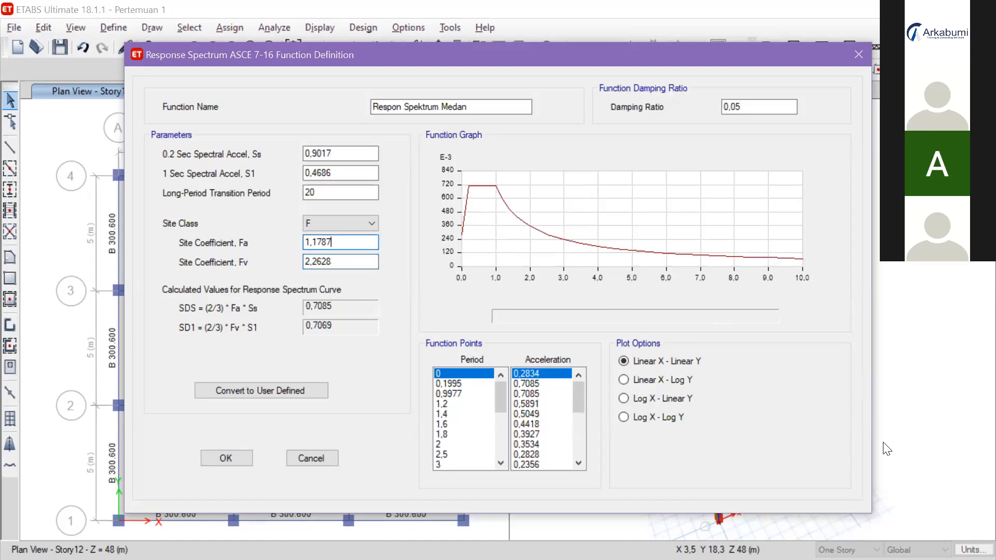
# Step: Try to replace the decimal comma in the Fv value with a period, and accept saving the model under a different name
pyautogui.hotkey('alt', 'Tab')
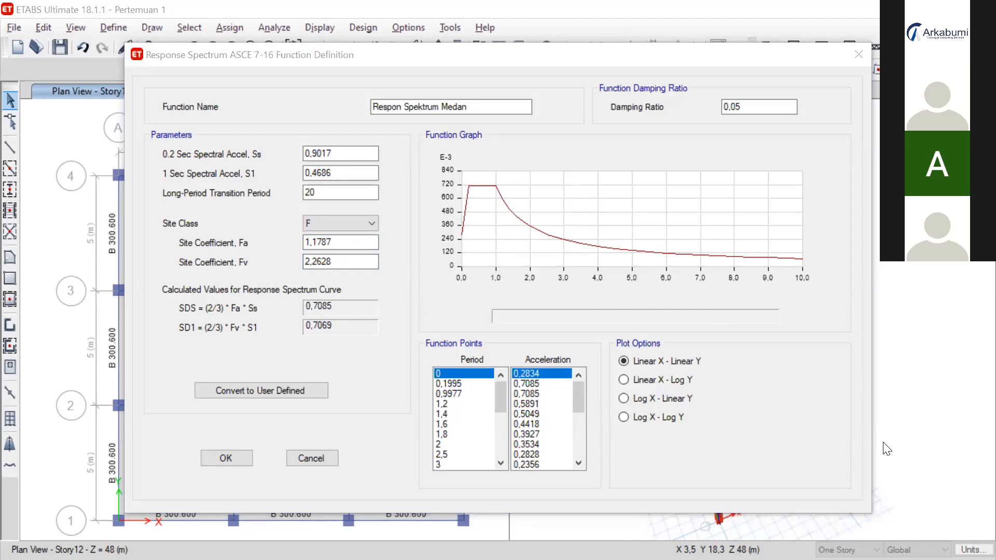
pyautogui.click(350, 264)
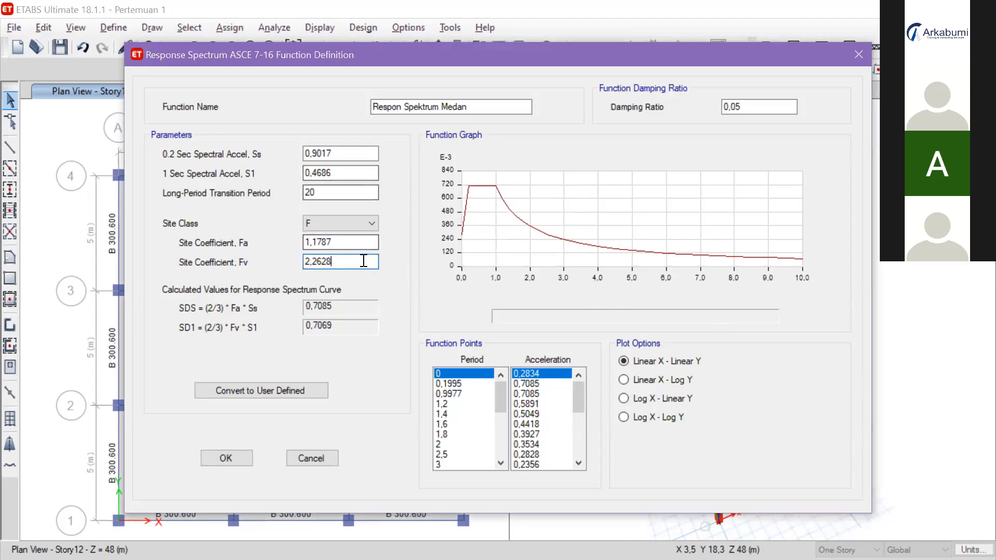
pyautogui.click(314, 262)
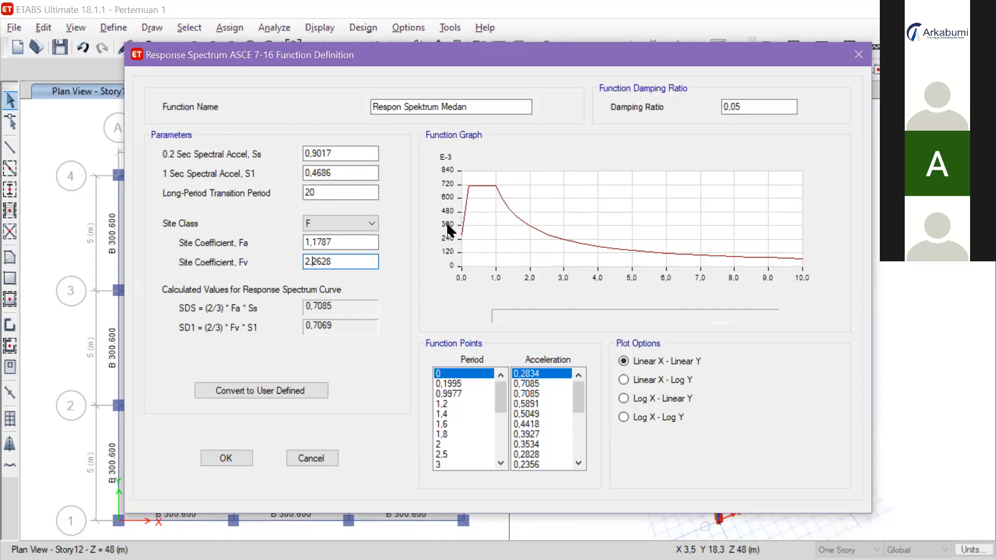
pyautogui.press('BackSpace')
pyautogui.write('.')
pyautogui.press('BackSpace')
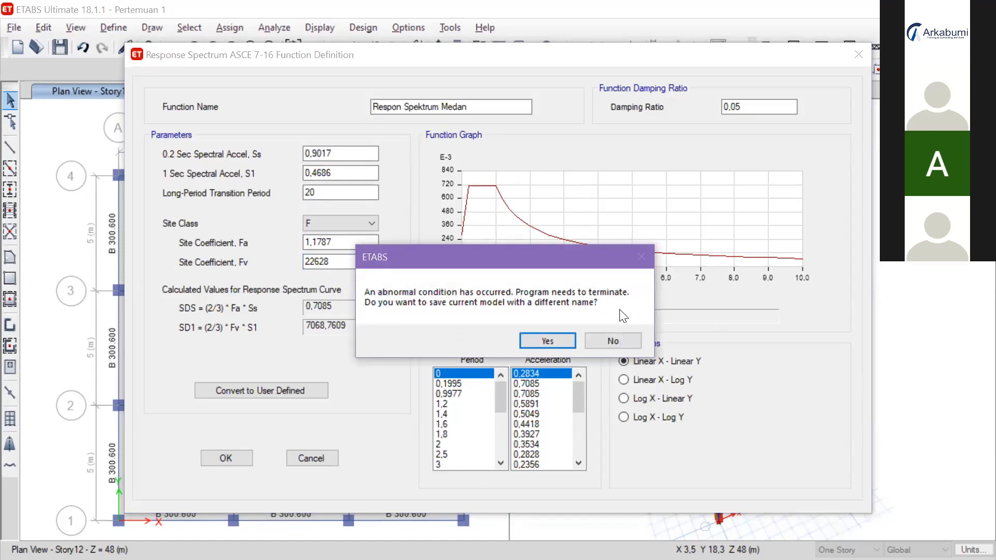
pyautogui.click(552, 340)
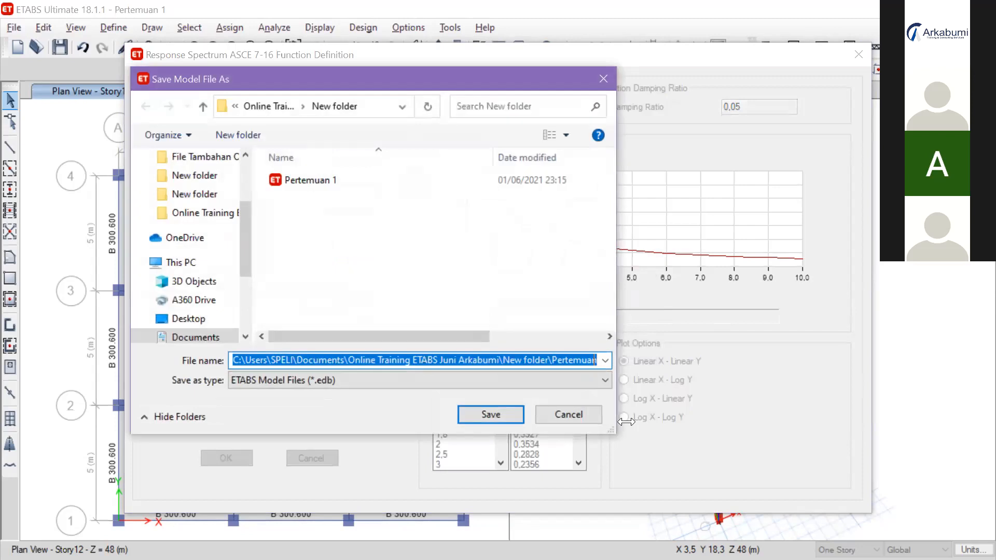
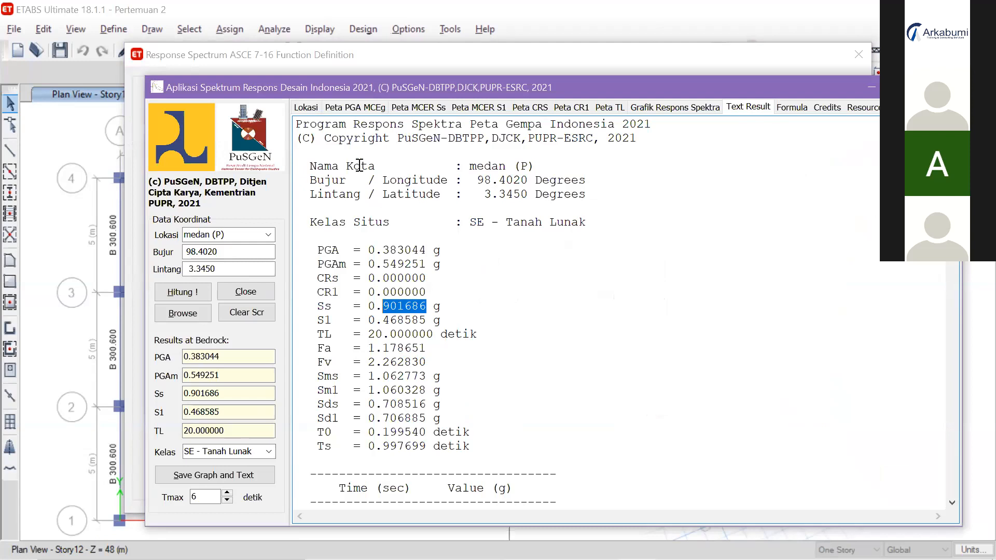
# Step: Return to ETABS and set the function's 0.2 Sec Spectral Accel, Ss to 0,901686
pyautogui.hotkey('alt', 'Tab')
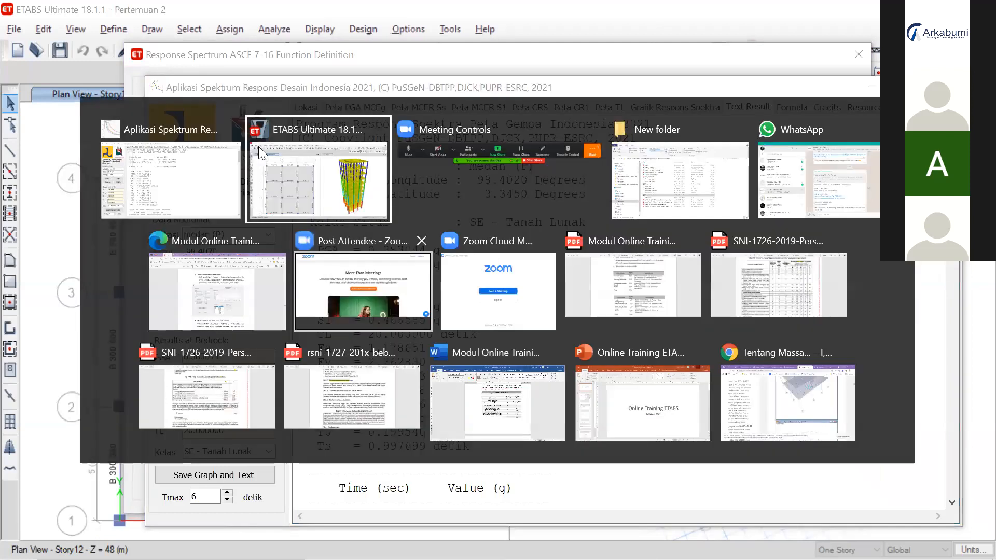
pyautogui.click(258, 146)
pyautogui.write('901686')
pyautogui.press('Home')
pyautogui.write('-0')
pyautogui.press('BackSpace')
pyautogui.press('BackSpace')
pyautogui.write('0,')
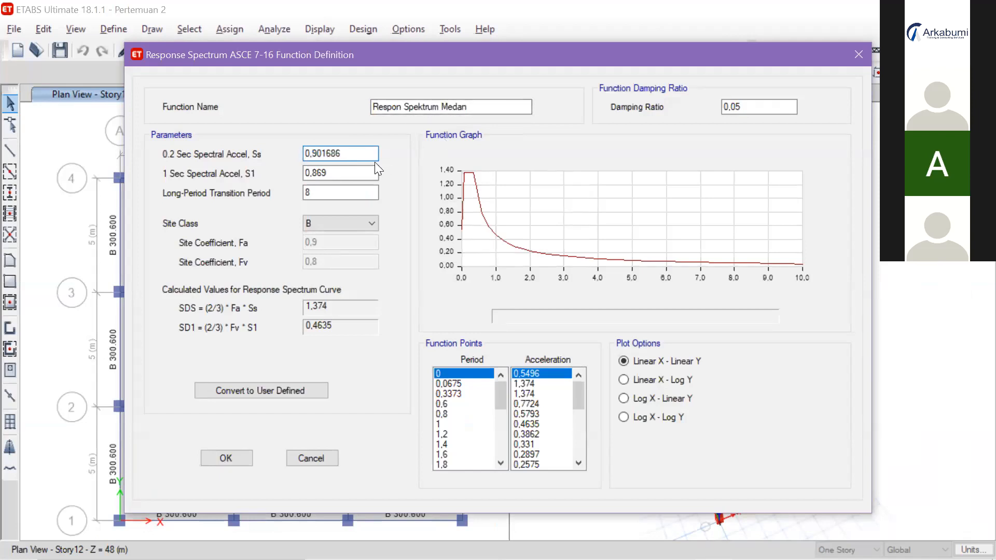
pyautogui.click(367, 173)
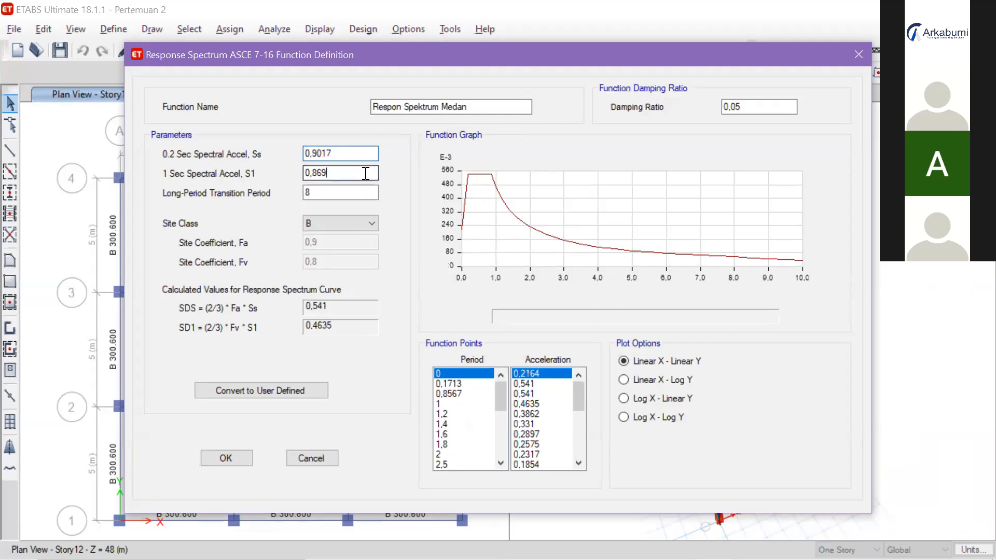
# Step: Try a period as the decimal separator in the Ss value, and set Ss back to 0,901686
pyautogui.click(311, 153)
pyautogui.press('BackSpace')
pyautogui.write('.')
pyautogui.click(370, 167)
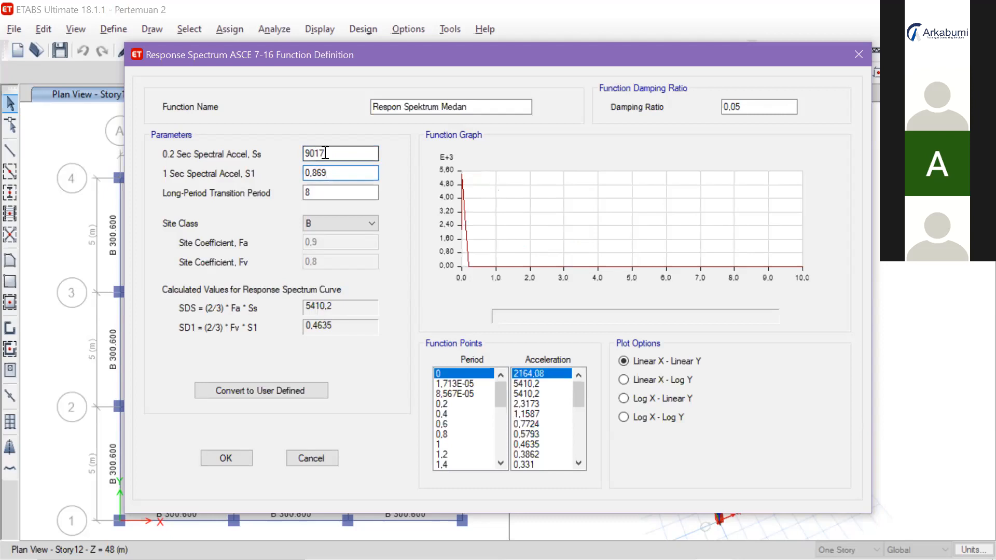
pyautogui.click(370, 153)
pyautogui.doubleClick(337, 154)
pyautogui.click(334, 154)
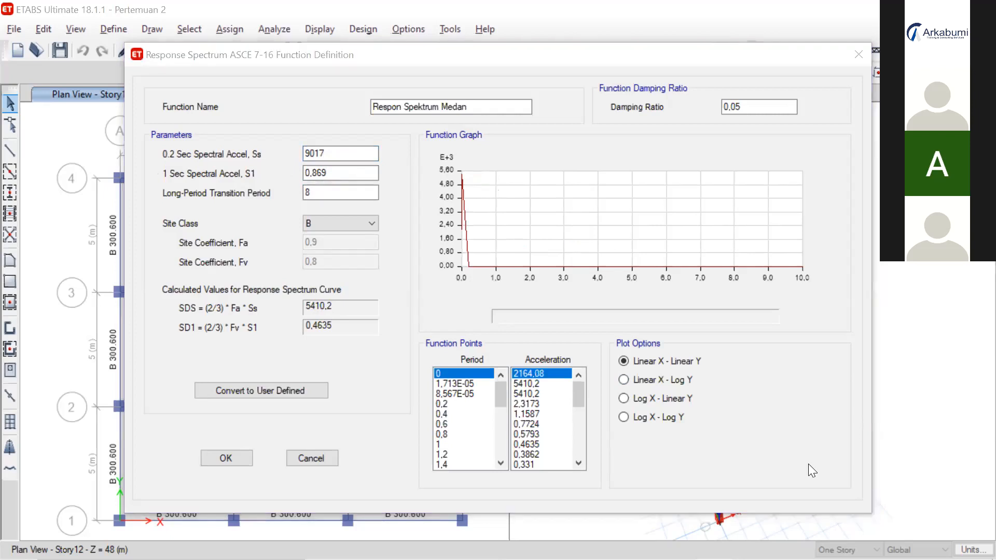
pyautogui.click(332, 153)
pyautogui.doubleClick(314, 153)
pyautogui.write('0,901686')
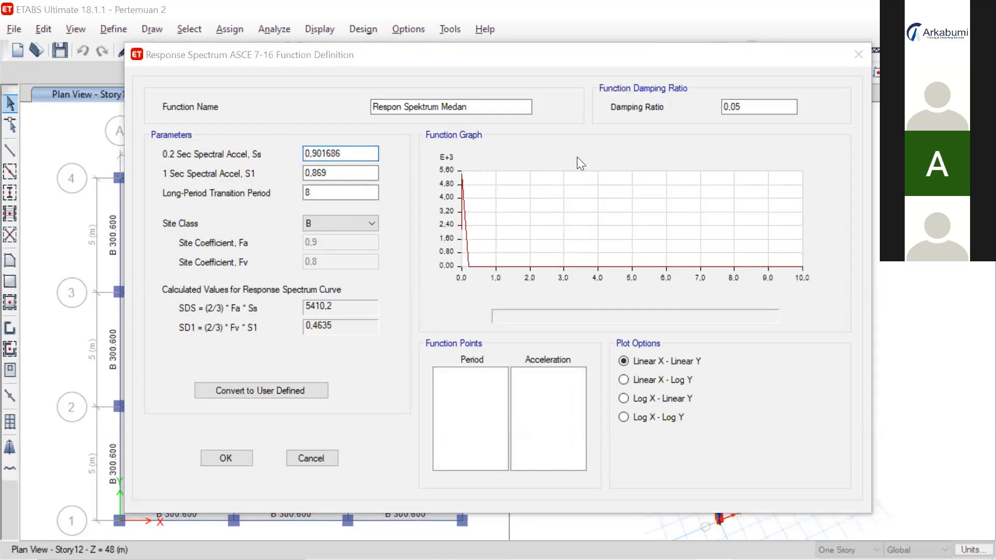
# Step: Copy the S1 decimals from the Spektrum Respons application and set 1 Sec Spectral Accel, S1 to 0,468585 in ETABS
pyautogui.hotkey('alt', 'Tab')
pyautogui.moveTo(427, 320); pyautogui.dragTo(384, 317)
pyautogui.hotkey('ctrl', 'c')
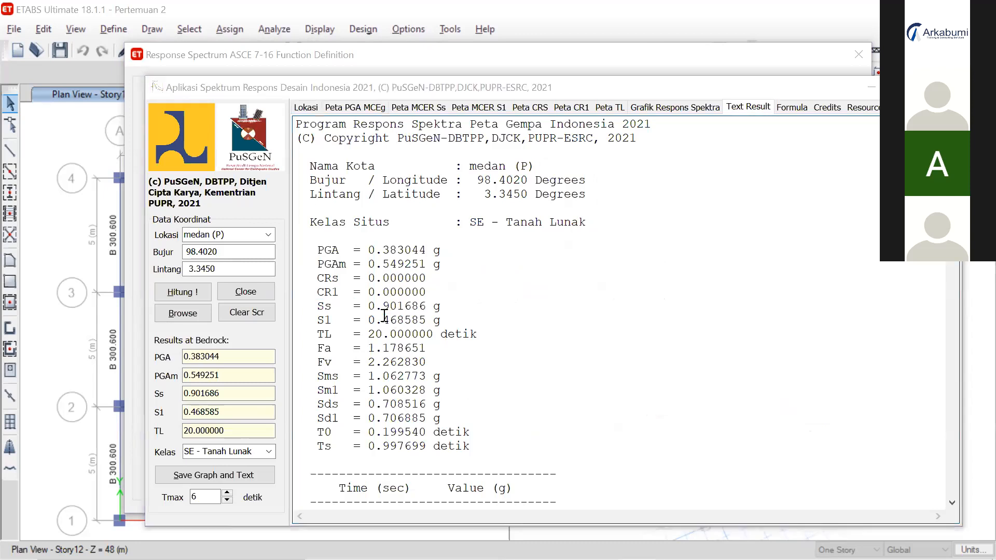
pyautogui.hotkey('alt', 'Tab')
pyautogui.write('0,')
pyautogui.hotkey('ctrl', 'v')
# Step: Check TL in the Spektrum Respons application and set the function's long-period transition period to 20 in ETABS
pyautogui.click(319, 191)
pyautogui.hotkey('alt', 'Tab')
pyautogui.tripleClick(420, 334)
pyautogui.hotkey('alt', 'Tab')
pyautogui.moveTo(334, 192); pyautogui.dragTo(288, 193)
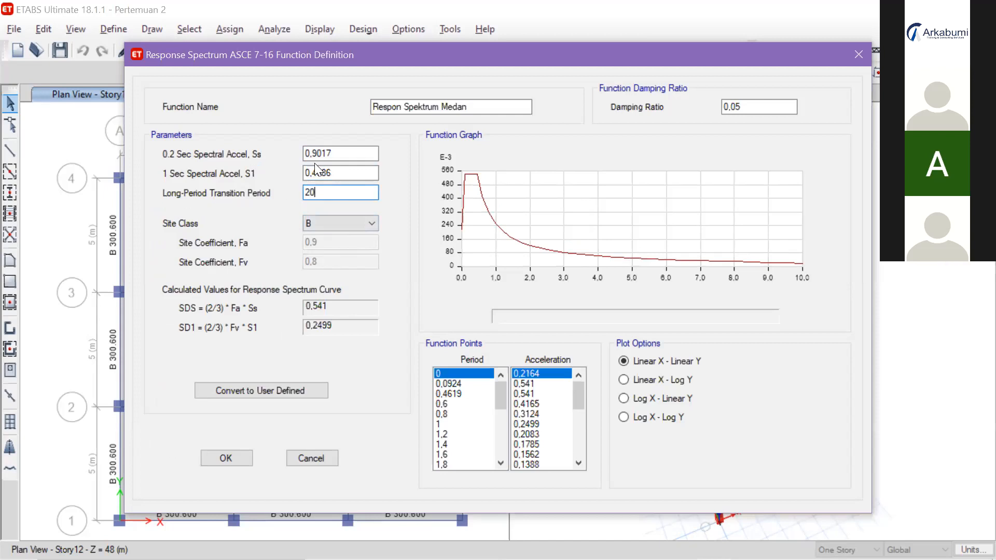
# Step: Choose site class E for the function, and change it to F
pyautogui.click(372, 225)
pyautogui.click(365, 278)
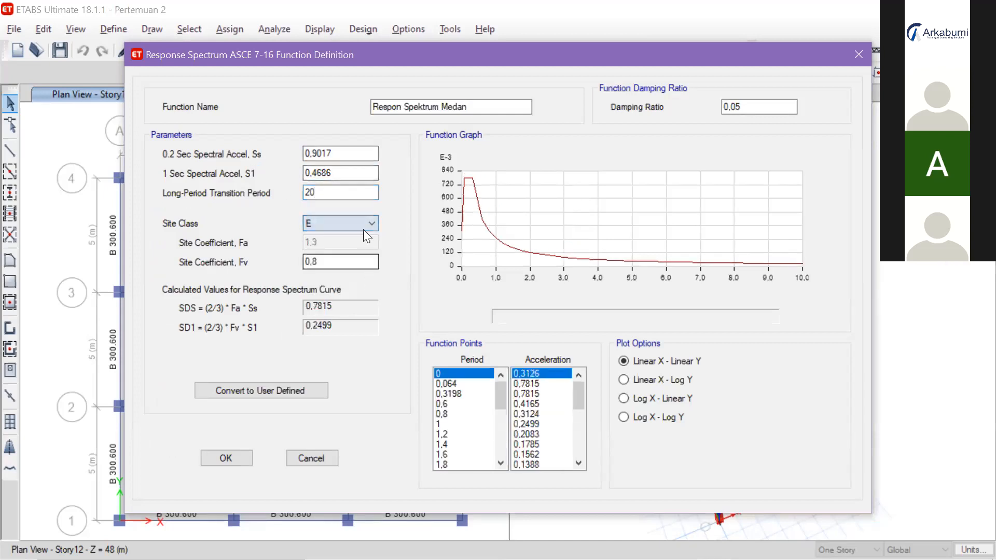
pyautogui.click(363, 228)
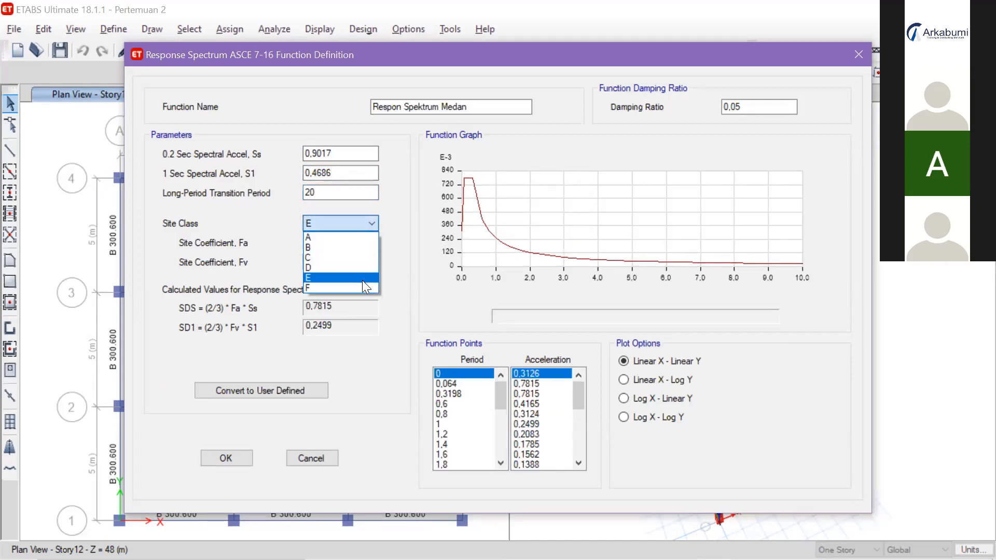
pyautogui.click(356, 287)
# Step: Copy the Fa decimals from the Spektrum Respons application and set the site coefficient Fa to 1,178651 in ETABS
pyautogui.click(348, 244)
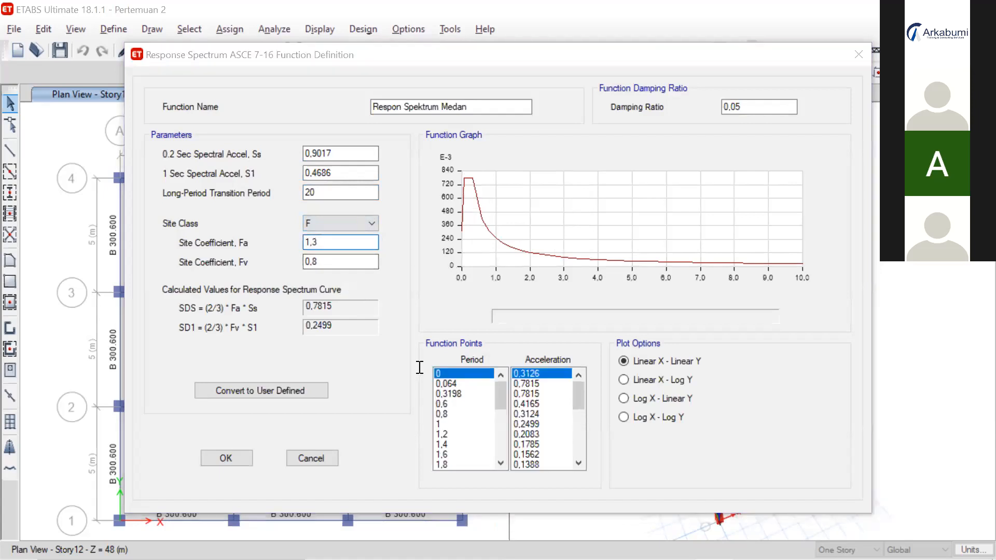
pyautogui.hotkey('alt', 'Tab')
pyautogui.moveTo(427, 347); pyautogui.dragTo(386, 344)
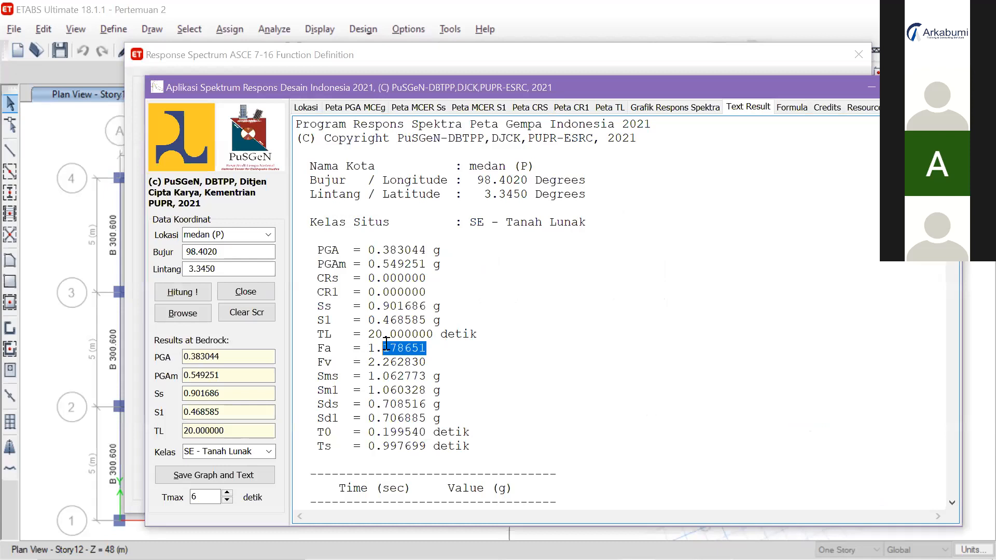
pyautogui.hotkey('ctrl', 'c')
pyautogui.hotkey('alt', 'Tab')
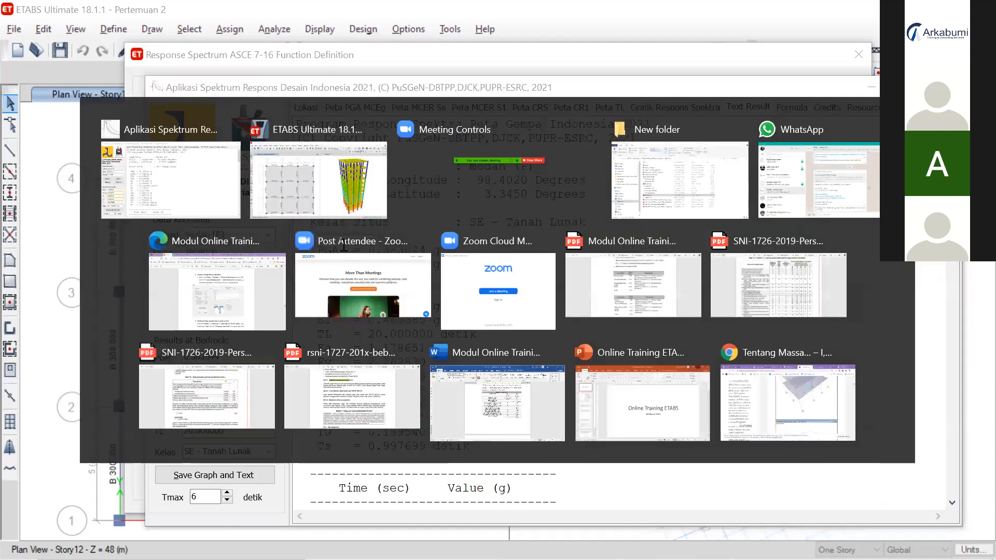
pyautogui.write('1')
pyautogui.hotkey('ctrl', 'v')
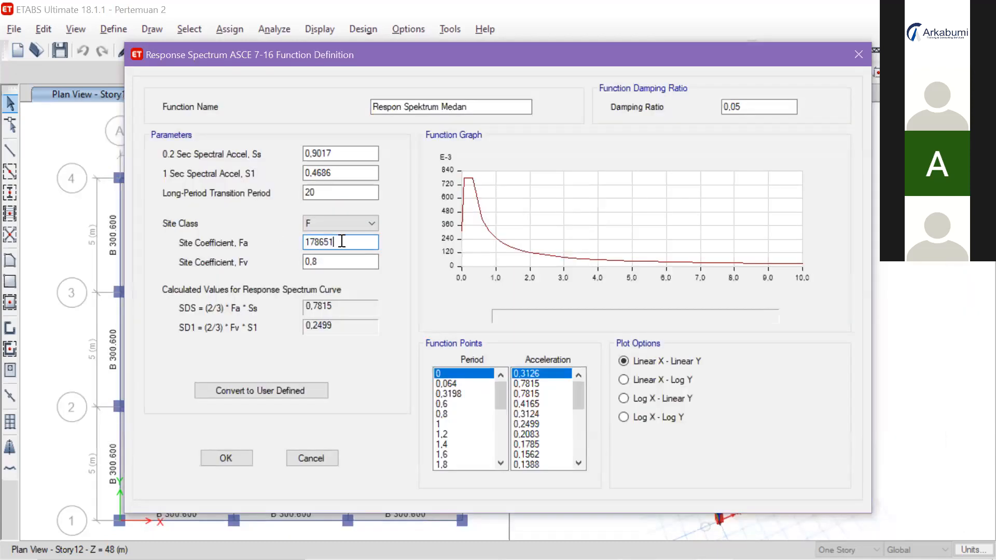
pyautogui.click(307, 243)
pyautogui.write('1,')
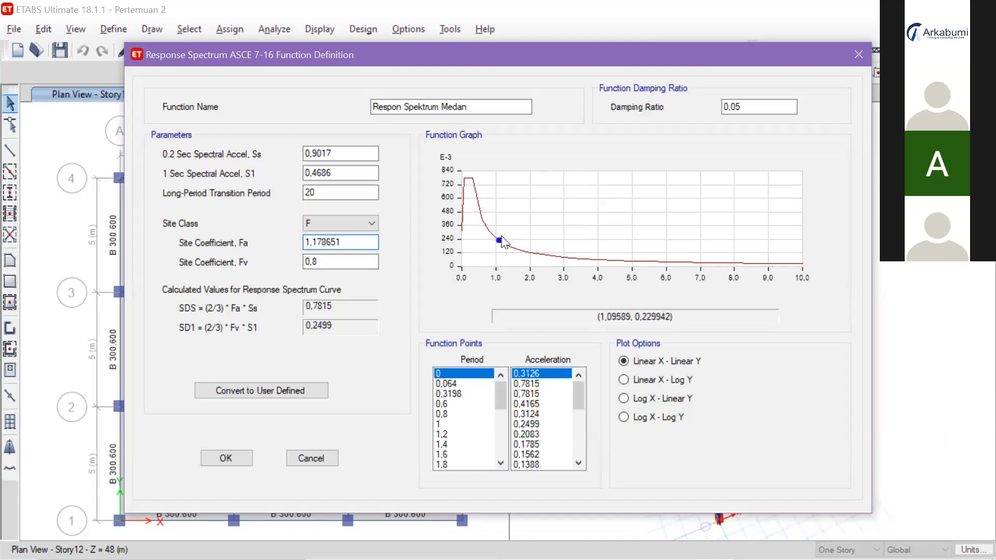
# Step: Copy the Fv decimals from the Spektrum Respons application, set Fv to 2,262830 in ETABS, and accept the Medan spectrum function
pyautogui.click(327, 261)
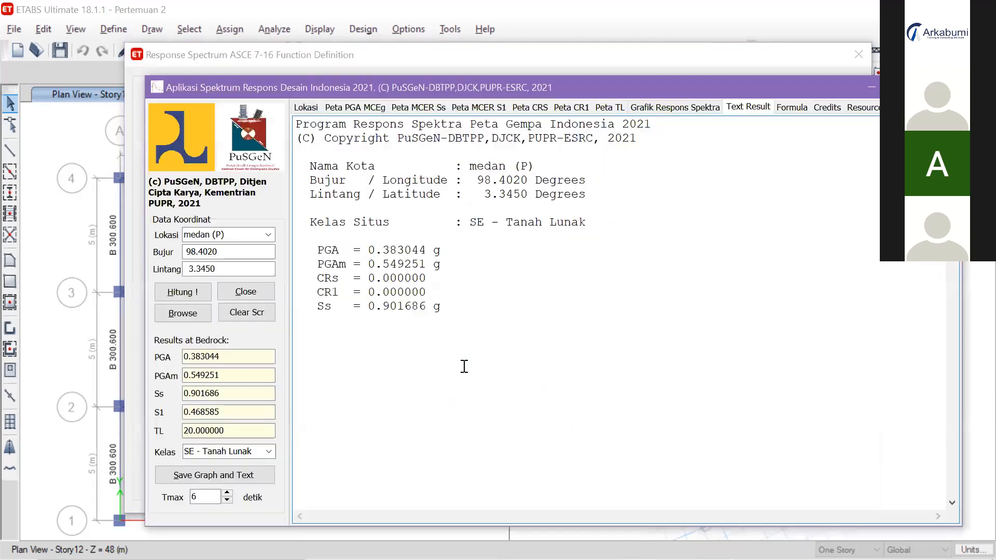
pyautogui.hotkey('alt', 'Tab')
pyautogui.moveTo(412, 418); pyautogui.dragTo(369, 361)
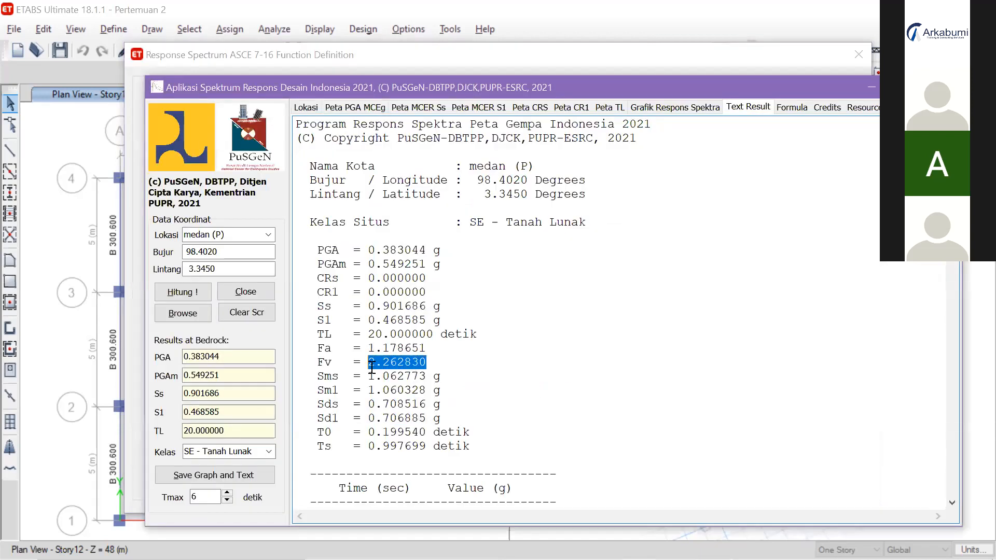
pyautogui.click(434, 363)
pyautogui.moveTo(434, 362); pyautogui.dragTo(386, 361)
pyautogui.hotkey('alt', 'Tab')
pyautogui.moveTo(334, 265); pyautogui.dragTo(254, 275)
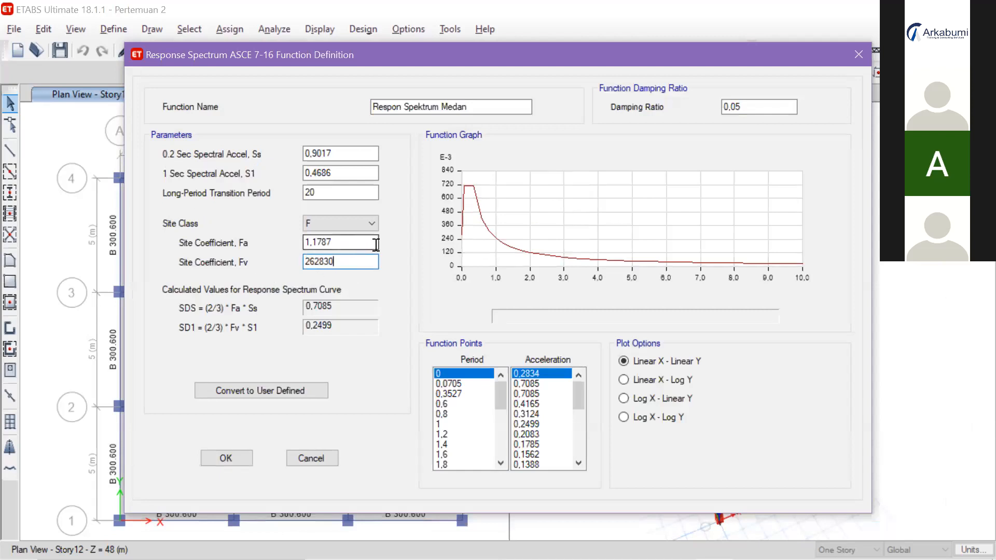
pyautogui.click(305, 262)
pyautogui.write('2,')
pyautogui.click(362, 240)
pyautogui.click(356, 262)
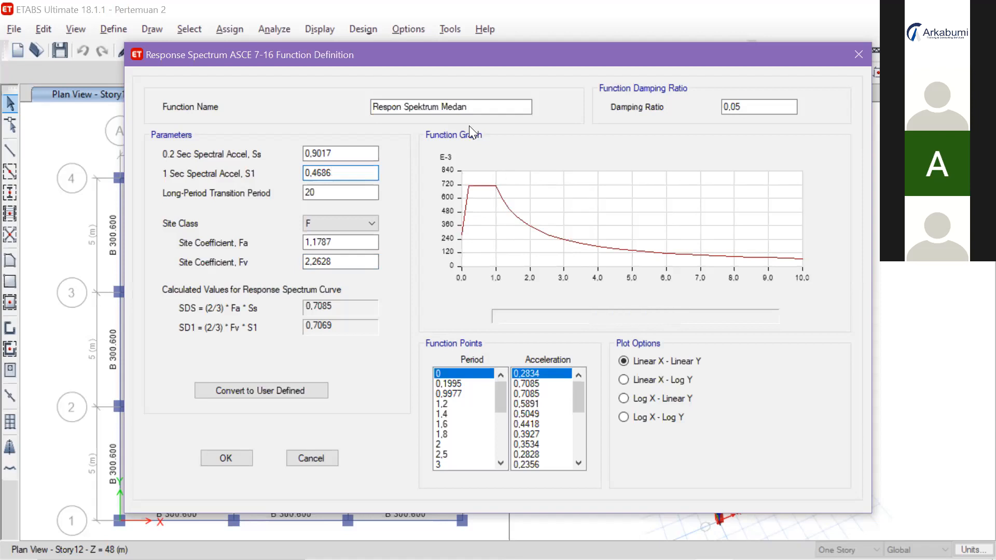
pyautogui.click(229, 461)
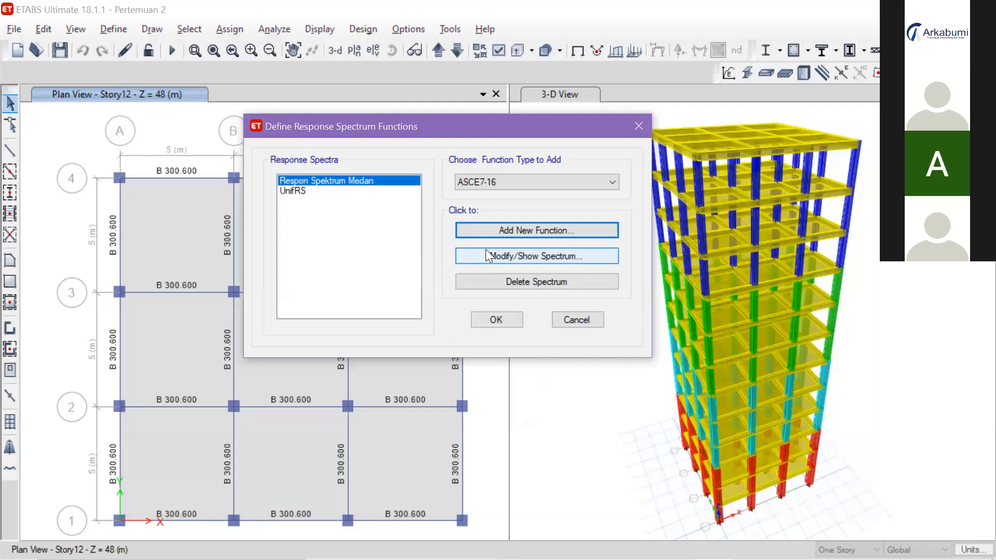
# Step: Choose the User function type, view the definition form of a new user-defined spectrum, and close it without adding a function
pyautogui.click(534, 184)
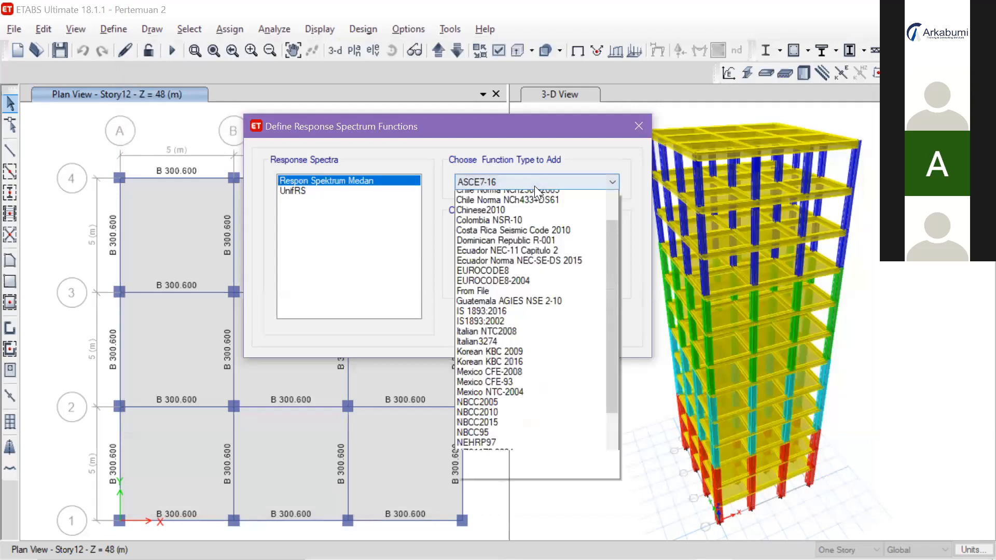
pyautogui.scroll(-3, 550, 363)
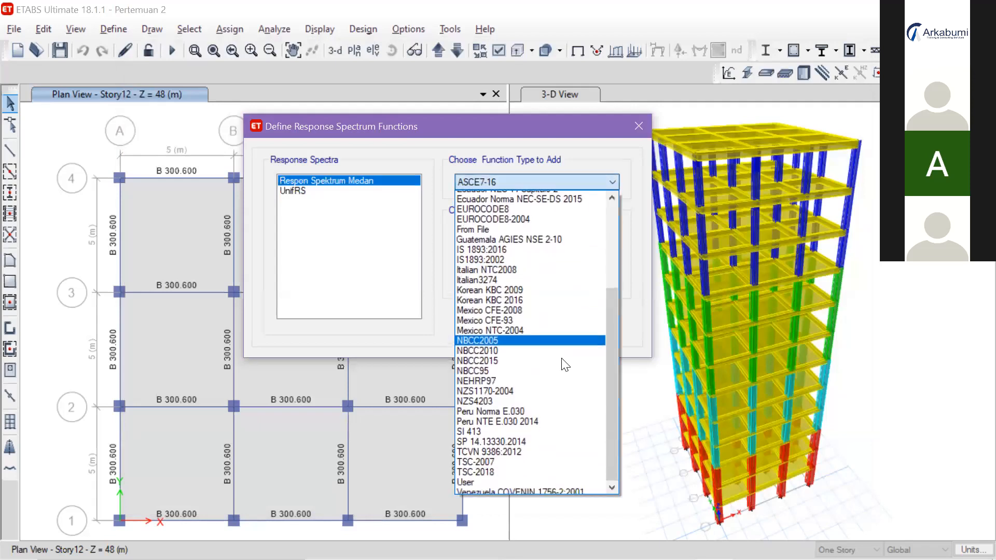
pyautogui.click(561, 478)
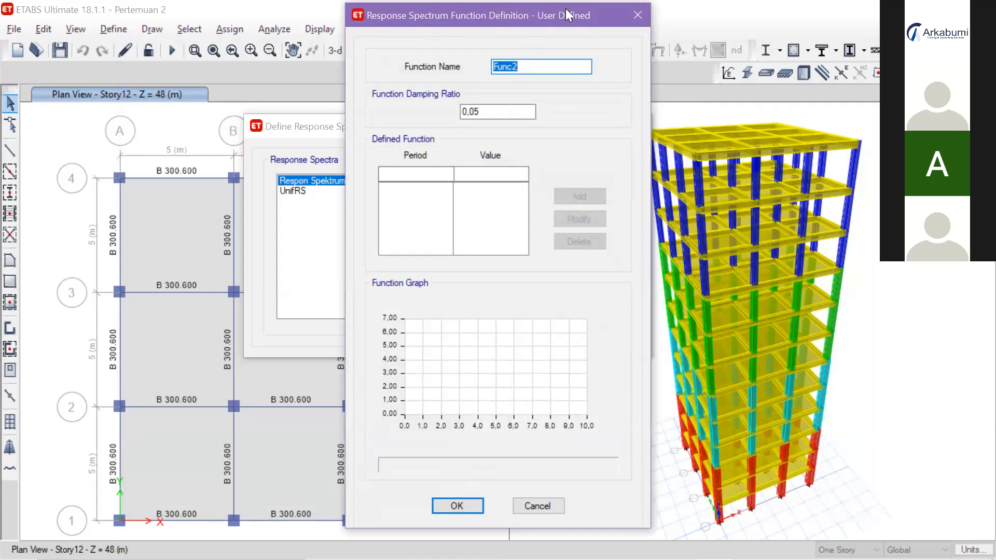
pyautogui.click(636, 12)
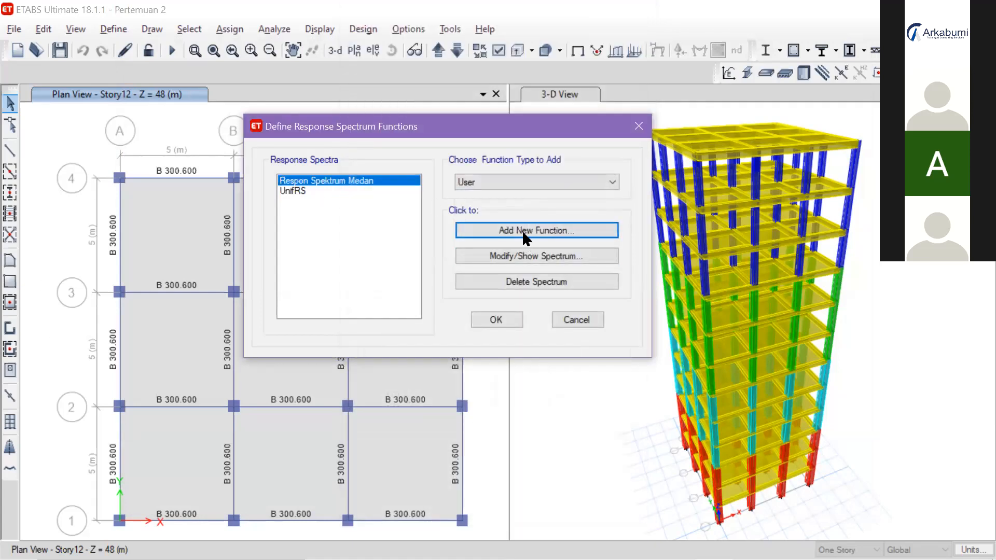
# Step: Choose the ASCE7-16 function type, then review and accept the definition of the Respon Spektrum Medan function
pyautogui.click(519, 182)
pyautogui.scroll(5, 598, 239)
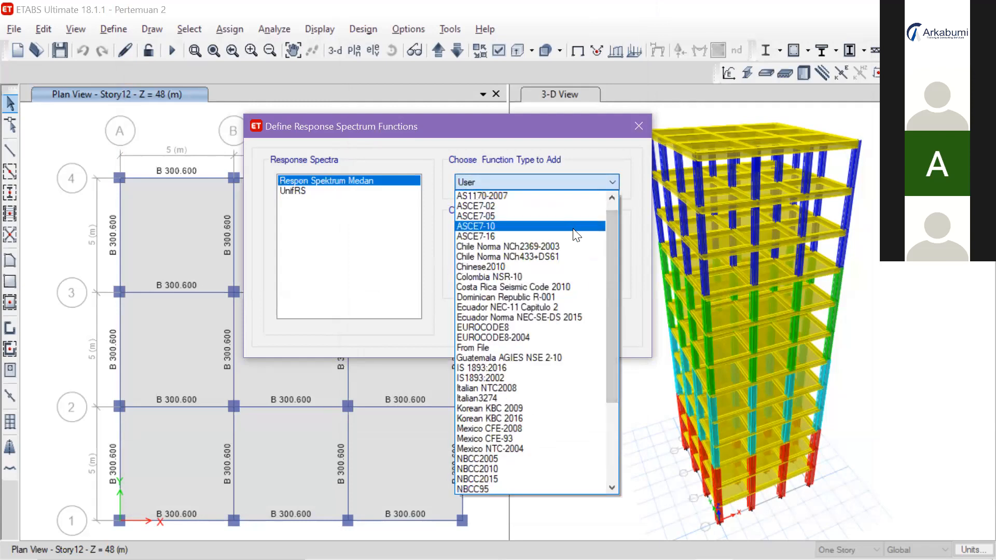
pyautogui.click(576, 237)
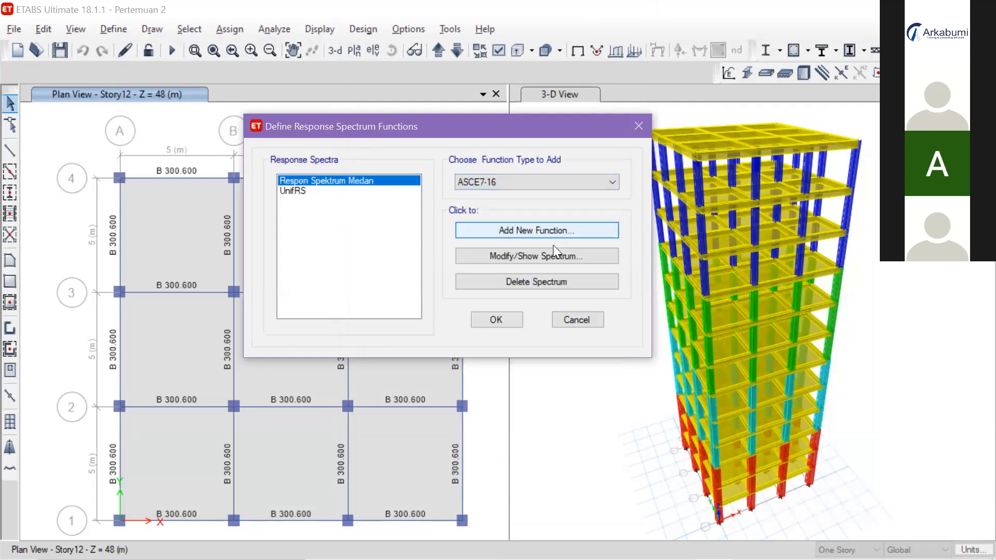
pyautogui.click(549, 261)
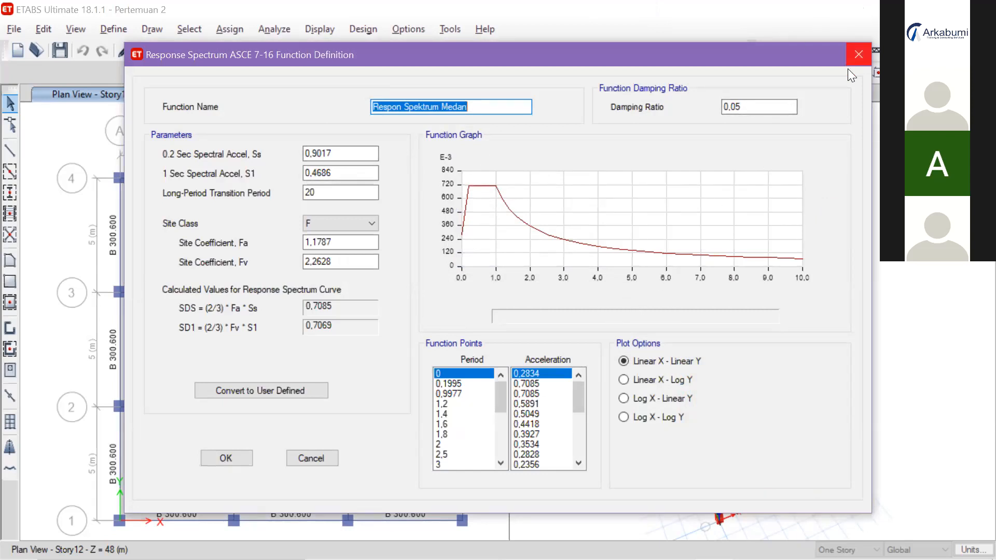
pyautogui.click(227, 459)
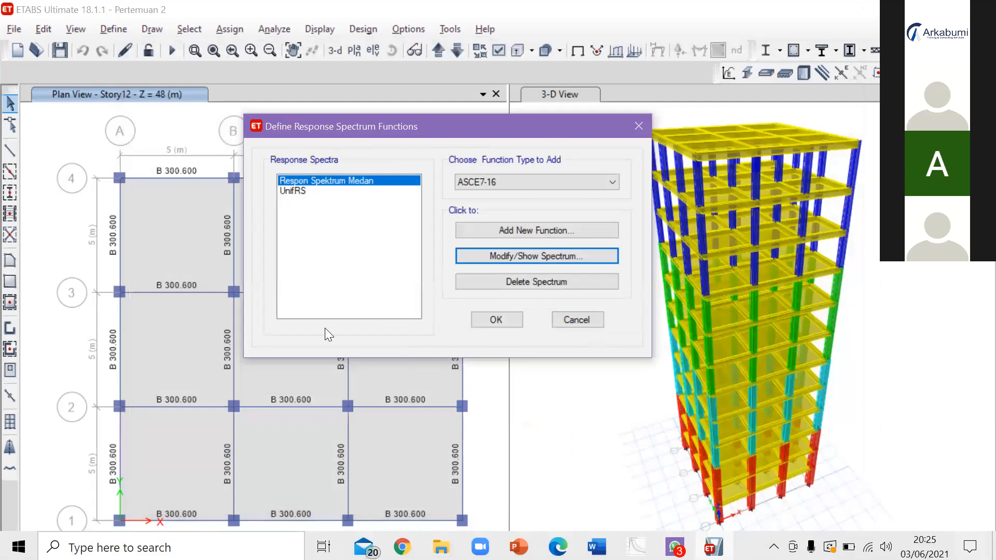
# Step: Switch to the training module PDF in Edge and read its sections on the response spectrum function and the dynamic load cases
pyautogui.hotkey('alt', 'Tab')
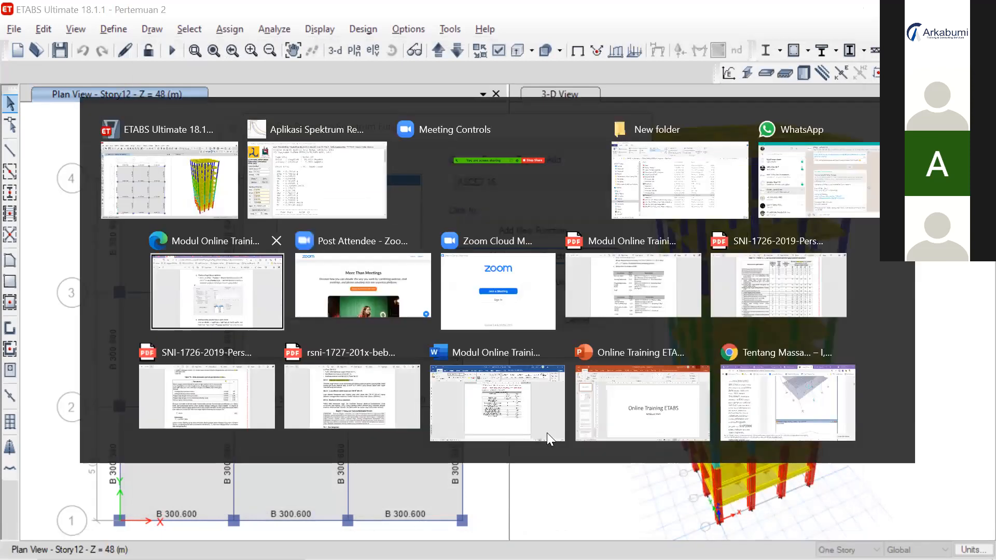
pyautogui.scroll(-7, 546, 432)
pyautogui.scroll(-2, 547, 433)
pyautogui.scroll(4, 546, 432)
pyautogui.scroll(1, 340, 217)
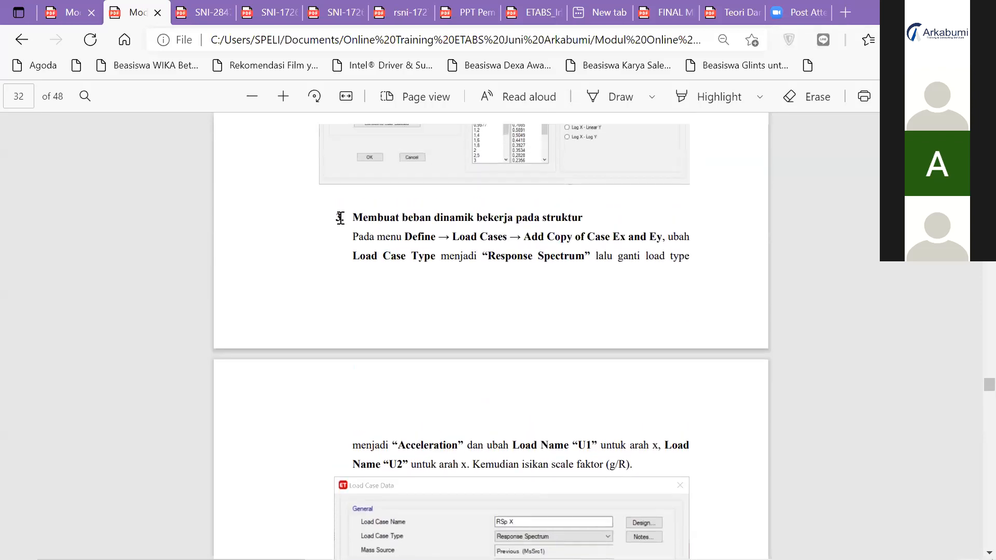
pyautogui.scroll(5, 340, 217)
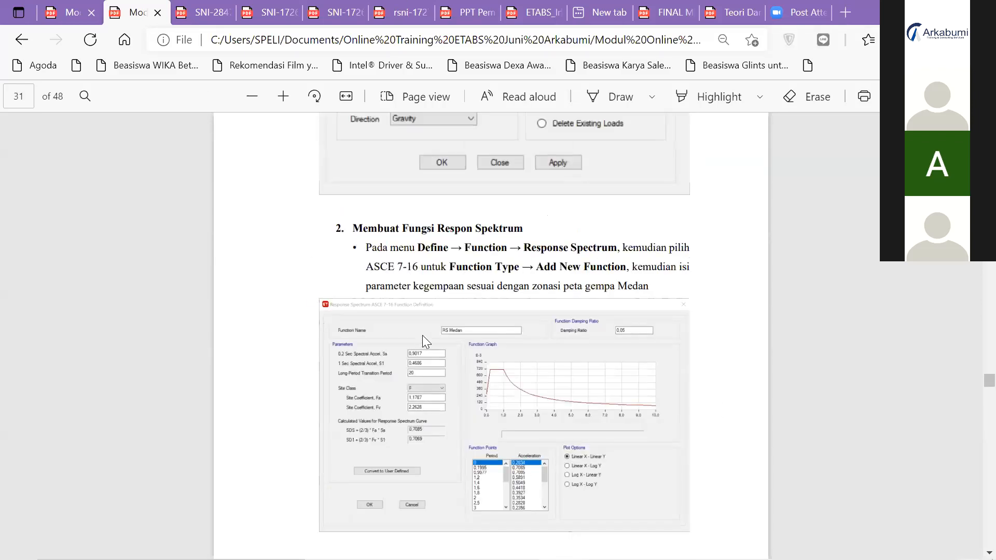
pyautogui.scroll(-1, 422, 335)
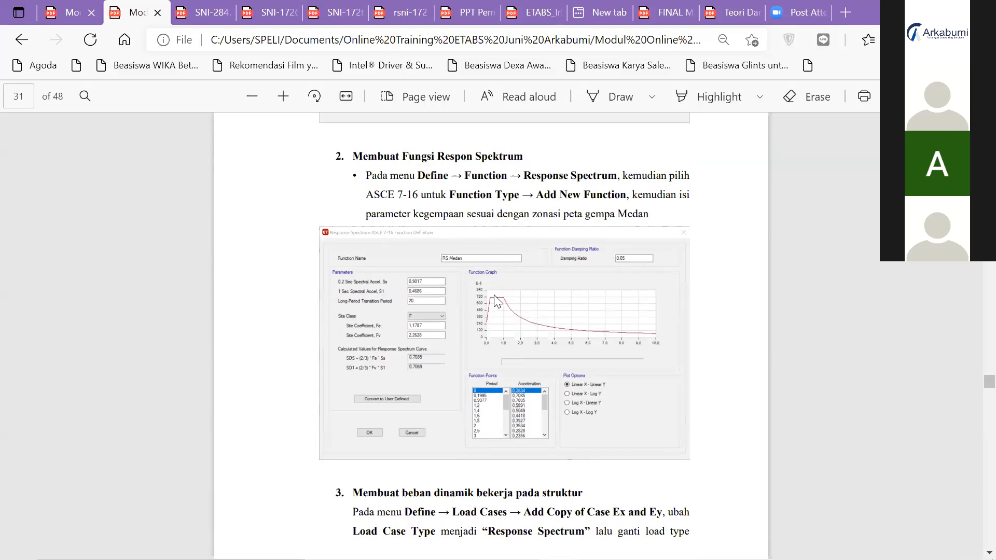
pyautogui.scroll(-5, 494, 297)
pyautogui.scroll(3, 494, 296)
pyautogui.scroll(-1, 494, 297)
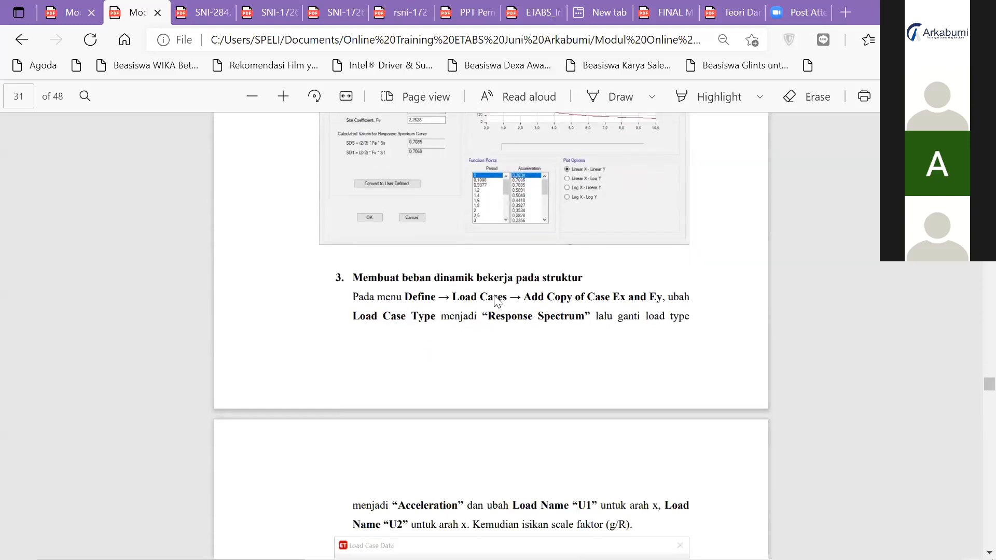
pyautogui.scroll(-3, 496, 298)
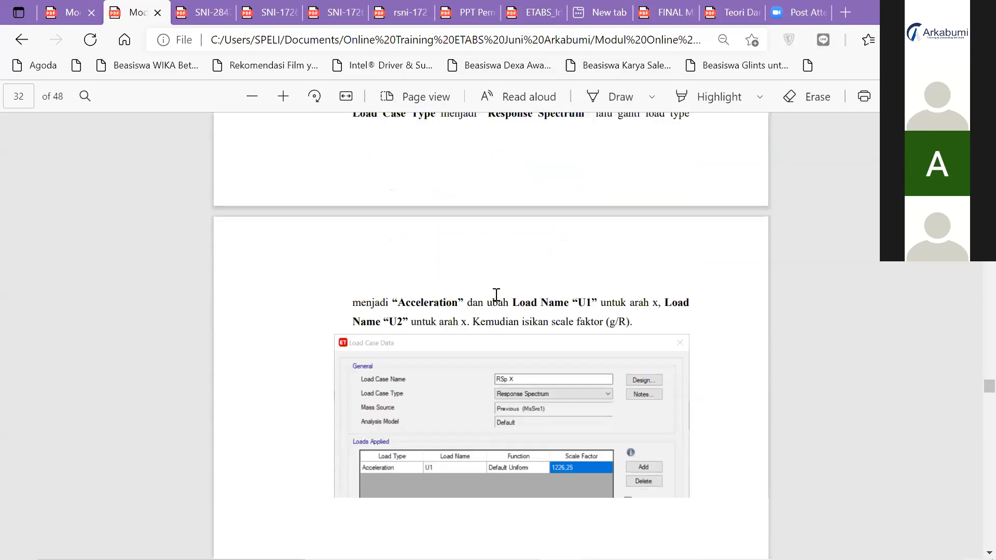
pyautogui.scroll(2, 496, 294)
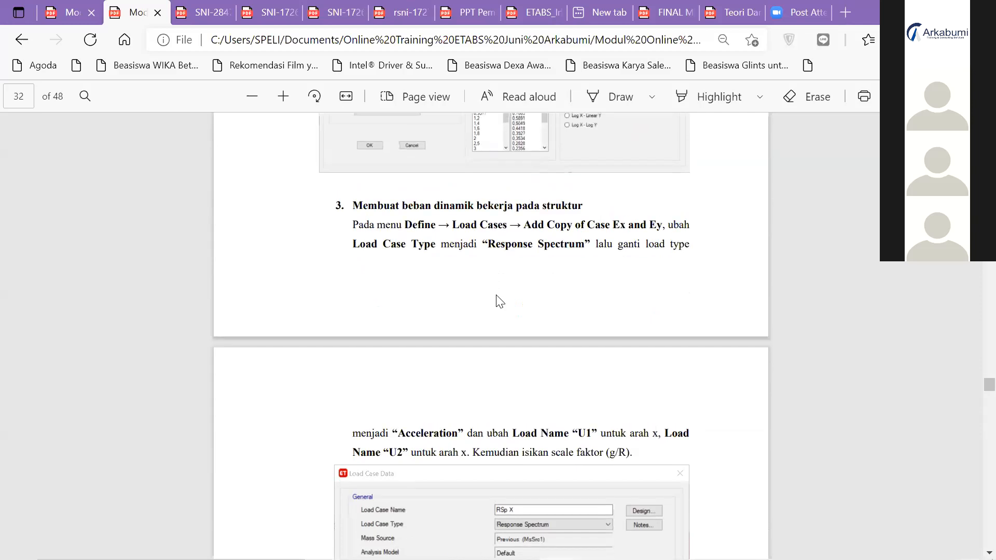
pyautogui.scroll(-1, 498, 300)
# Step: Return to ETABS, accept the response spectrum functions, and open the list of load cases
pyautogui.hotkey('alt', 'Tab')
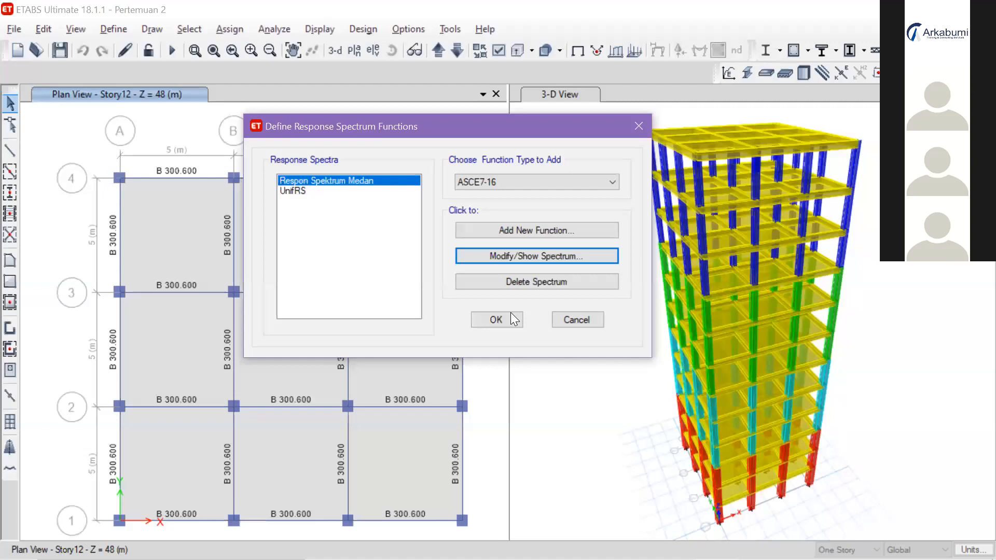
pyautogui.click(499, 320)
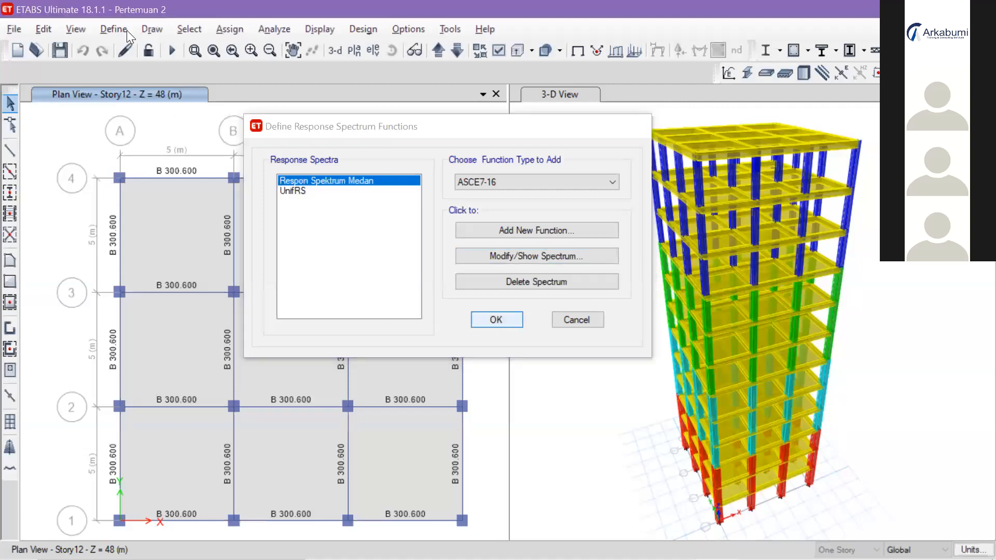
pyautogui.click(126, 30)
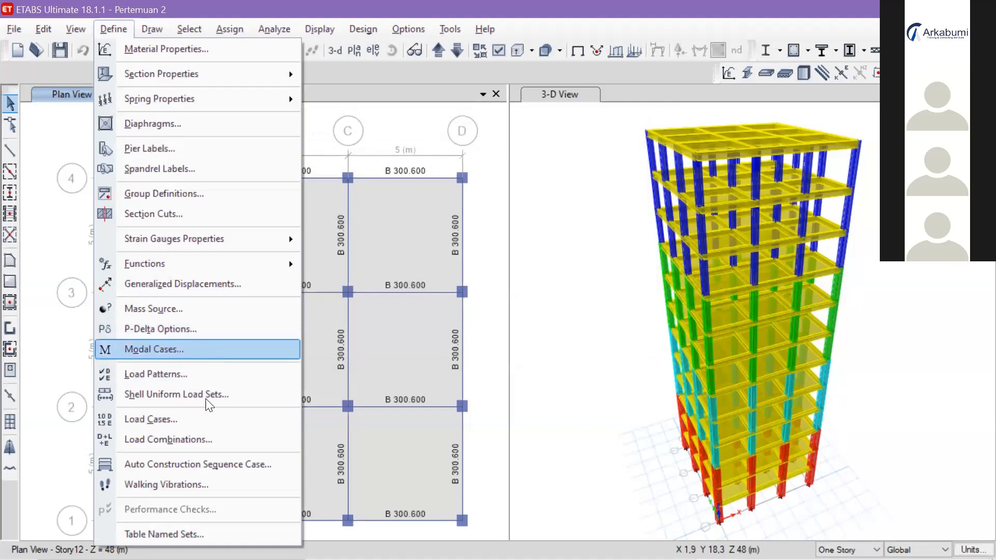
pyautogui.click(201, 420)
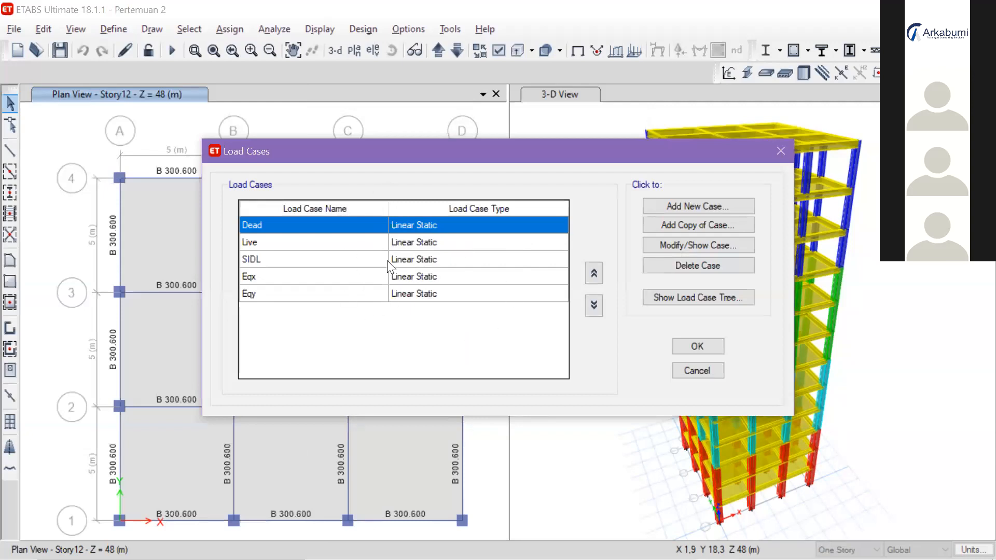
# Step: Add a new load case named Rsp X with the Response Spectrum load case type
pyautogui.click(723, 207)
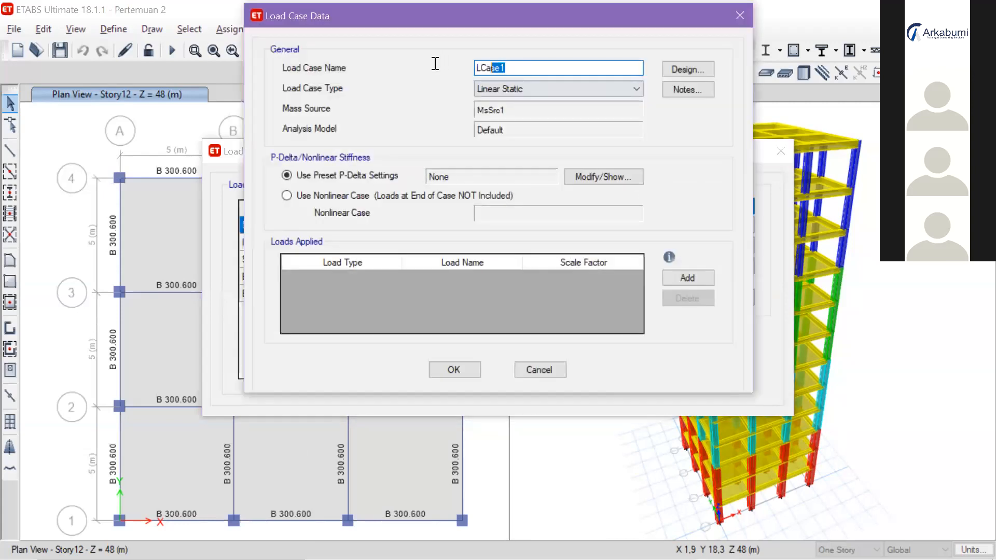
pyautogui.write('S')
pyautogui.press('BackSpace')
pyautogui.write('Rsp X')
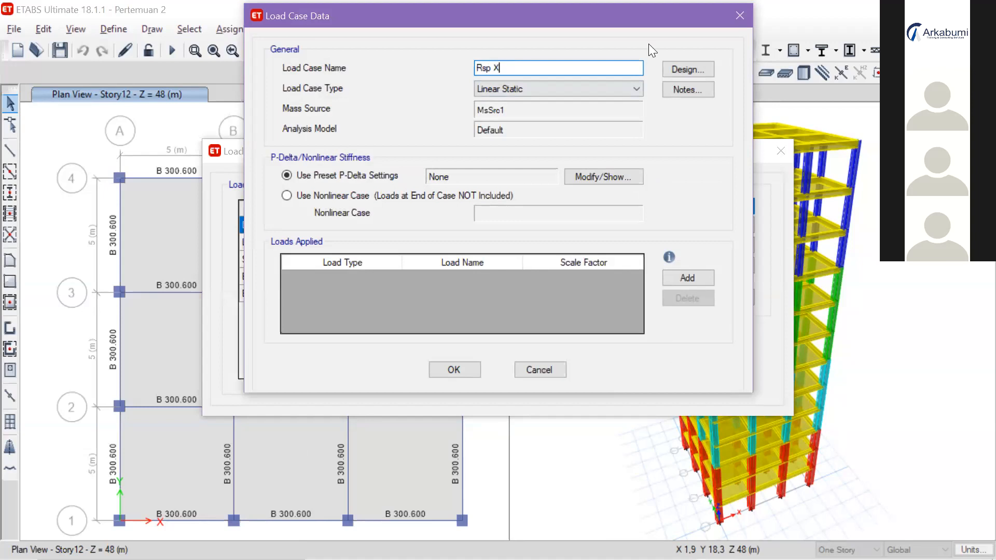
pyautogui.click(609, 89)
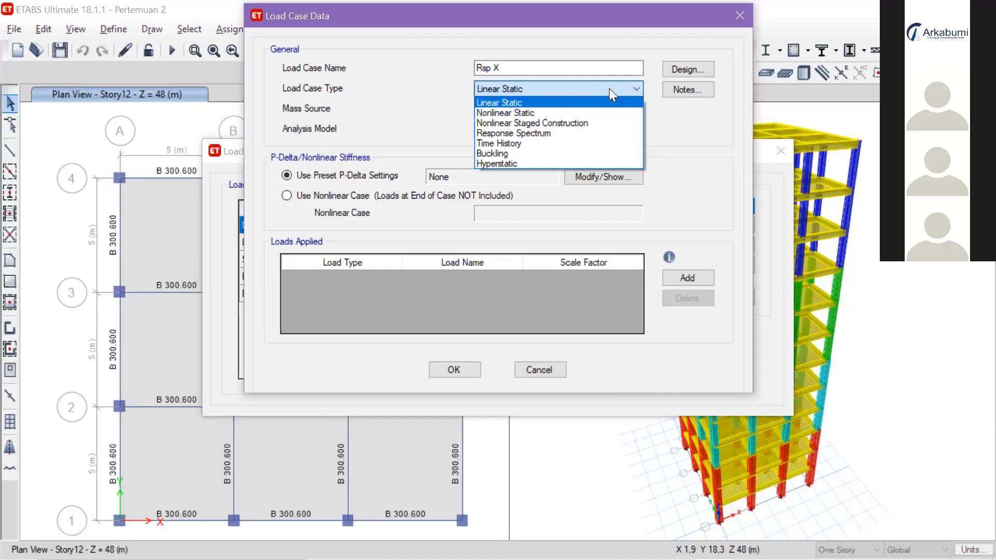
pyautogui.click(594, 131)
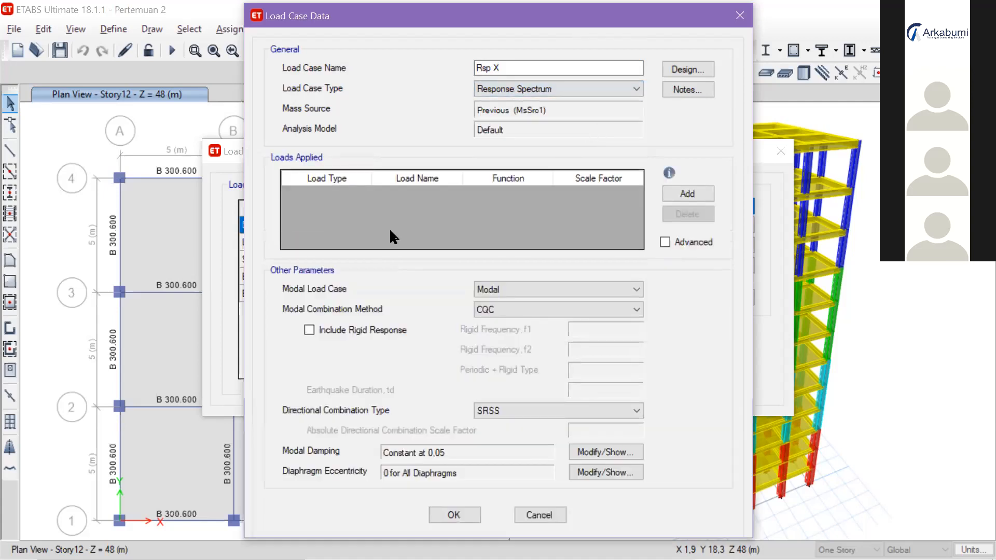
# Step: Add an Acceleration load in direction U1 to Rsp X, using the Respon Spektrum Medan function
pyautogui.click(693, 188)
pyautogui.click(319, 192)
pyautogui.click(320, 192)
pyautogui.click(406, 196)
pyautogui.click(409, 194)
pyautogui.click(409, 194)
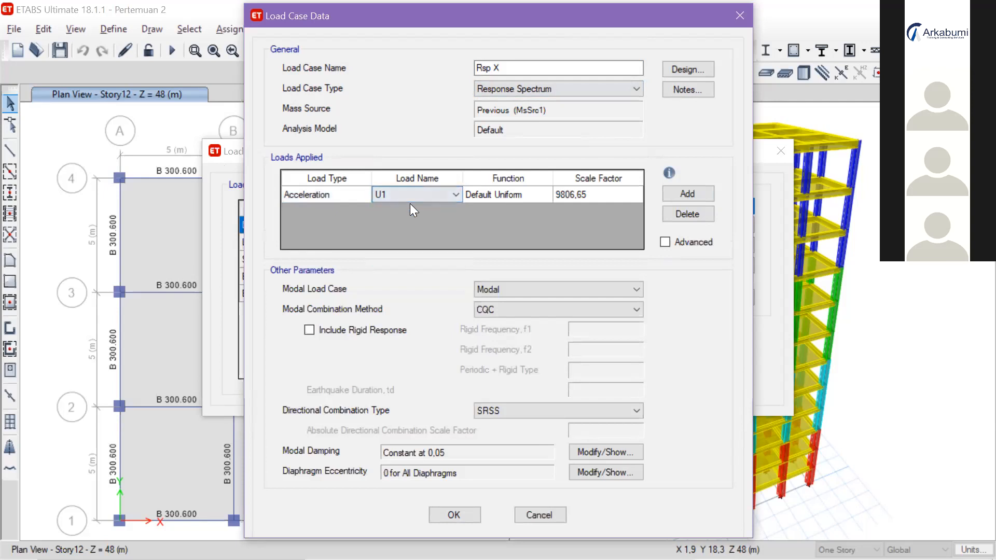
pyautogui.click(520, 202)
pyautogui.click(529, 195)
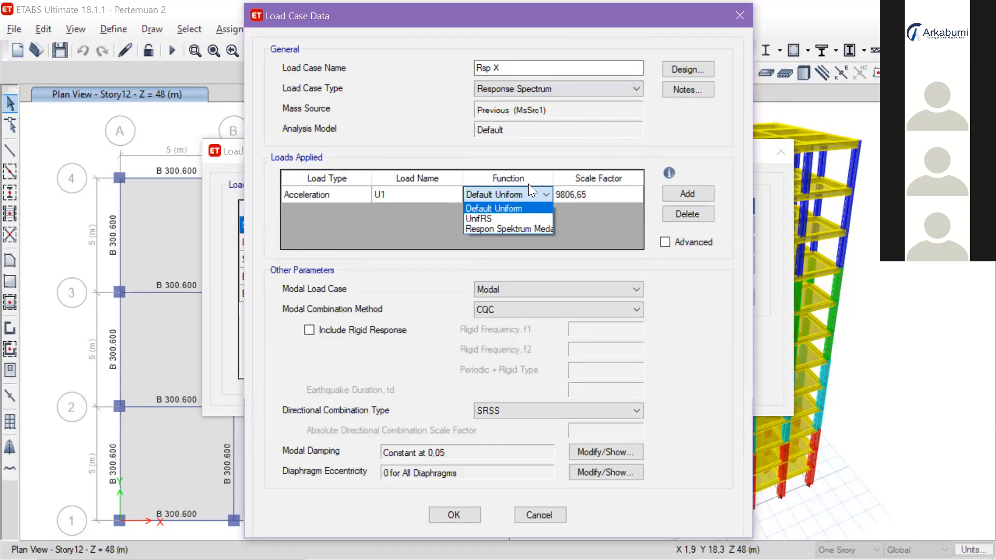
pyautogui.press('Up')
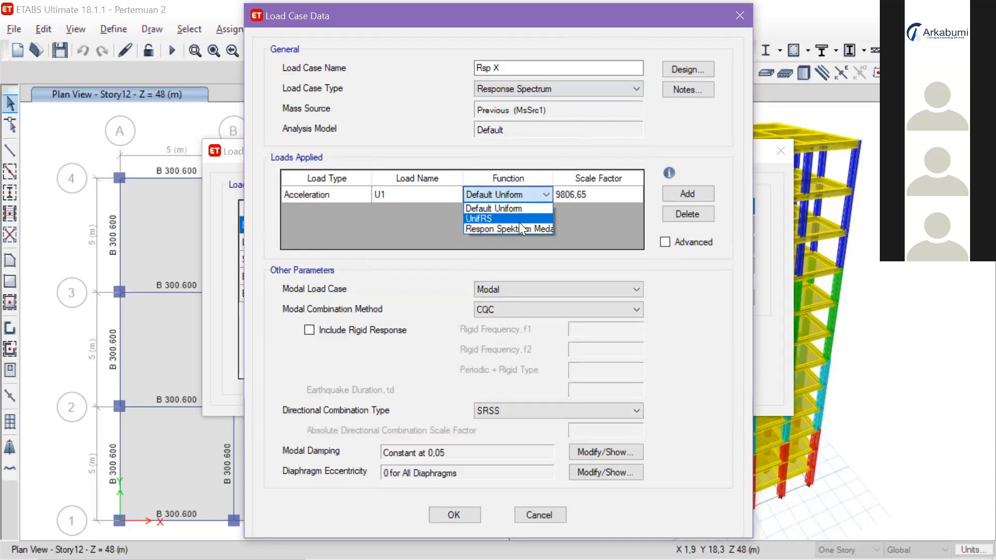
pyautogui.click(520, 227)
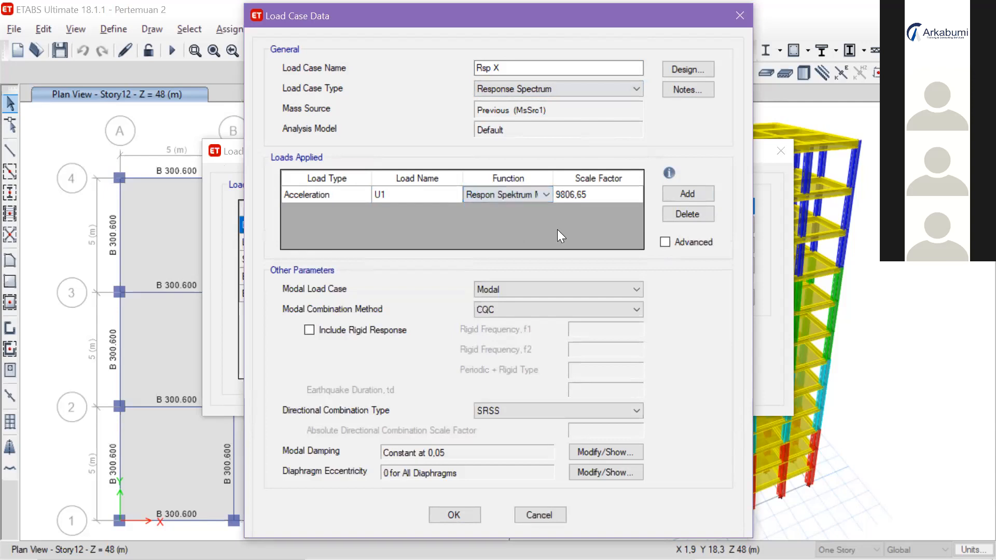
# Step: Check the scale factor's units, set the U1 scale factor to 9,81*1000/8, and accept the Rsp X load case
pyautogui.click(594, 197)
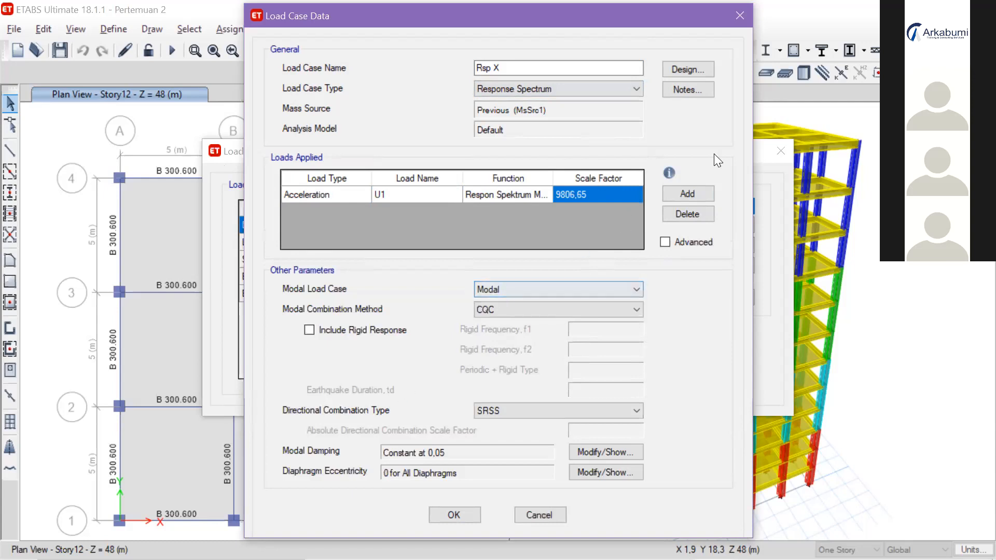
pyautogui.moveTo(569, 22); pyautogui.dragTo(530, 24)
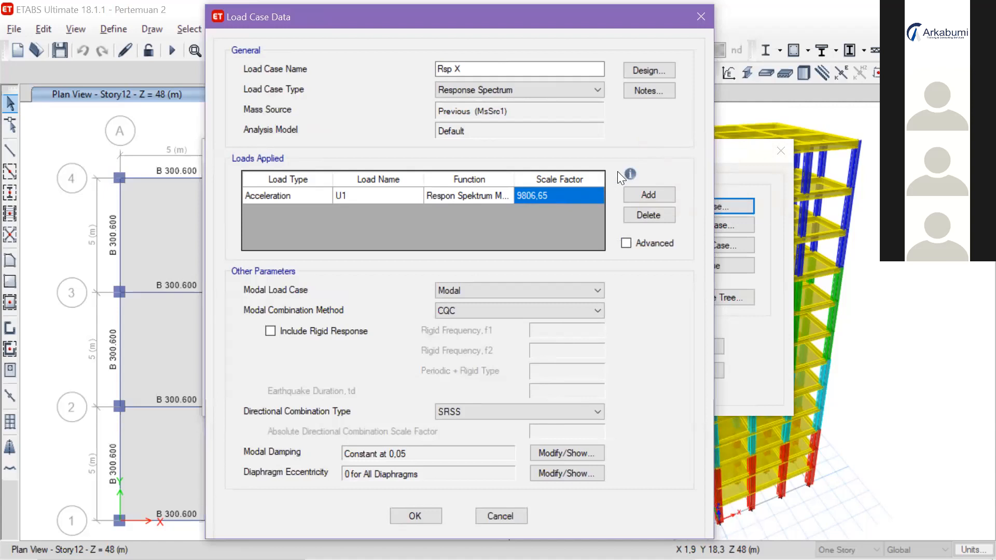
pyautogui.moveTo(629, 173)
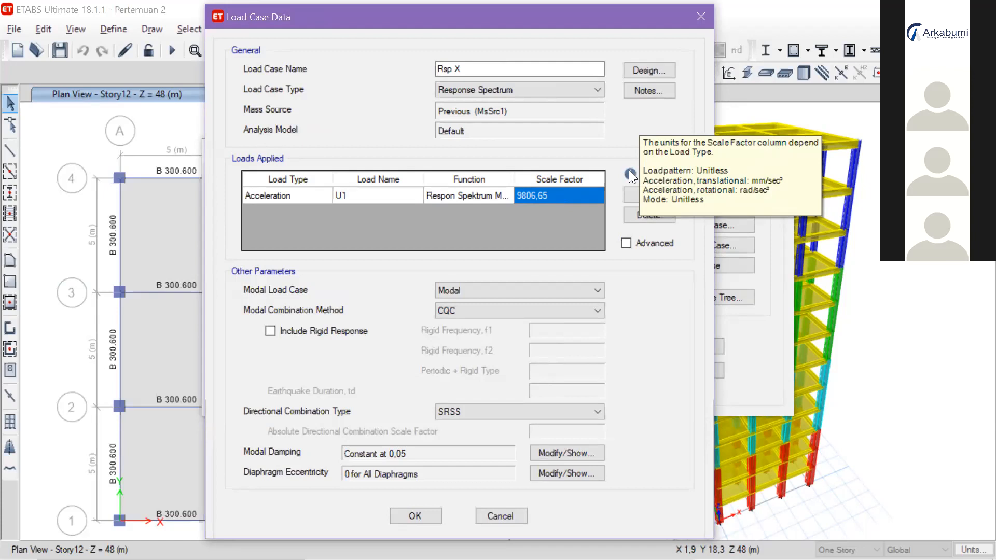
pyautogui.click(555, 196)
pyautogui.click(559, 198)
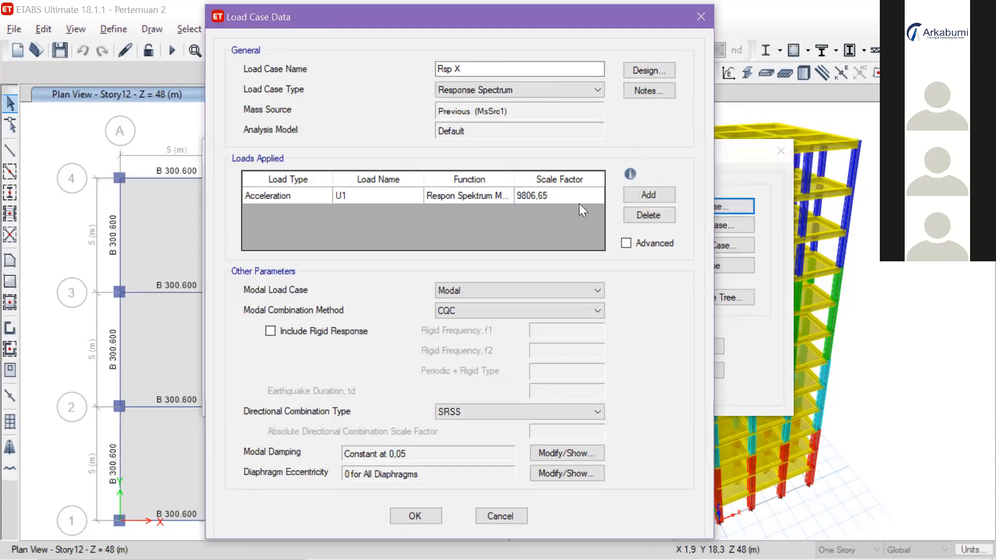
pyautogui.moveTo(543, 198); pyautogui.dragTo(514, 198)
pyautogui.write('9')
pyautogui.write(',81')
pyautogui.write('*')
pyautogui.write('1')
pyautogui.write('00')
pyautogui.write('0')
pyautogui.write('/')
pyautogui.write('8')
pyautogui.press('Return')
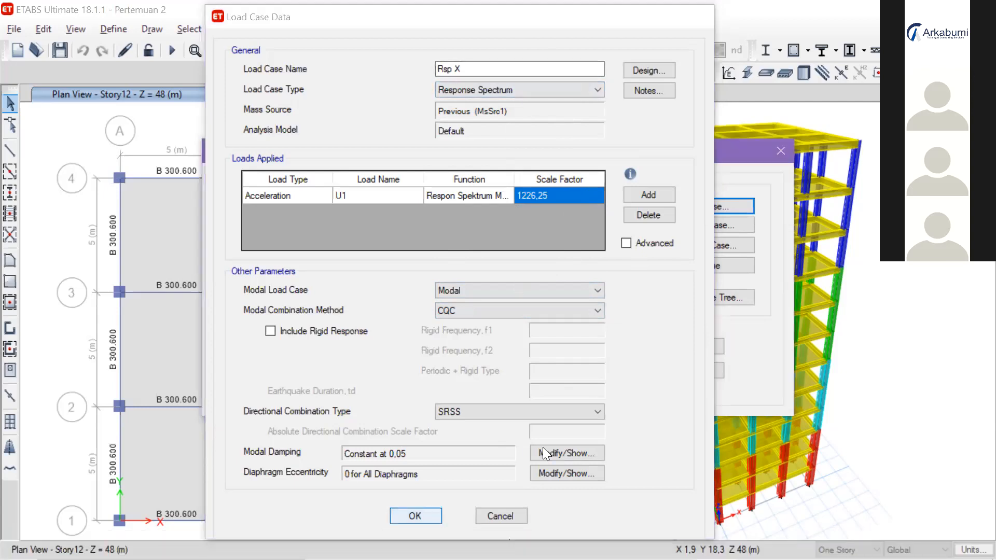
pyautogui.press('Return')
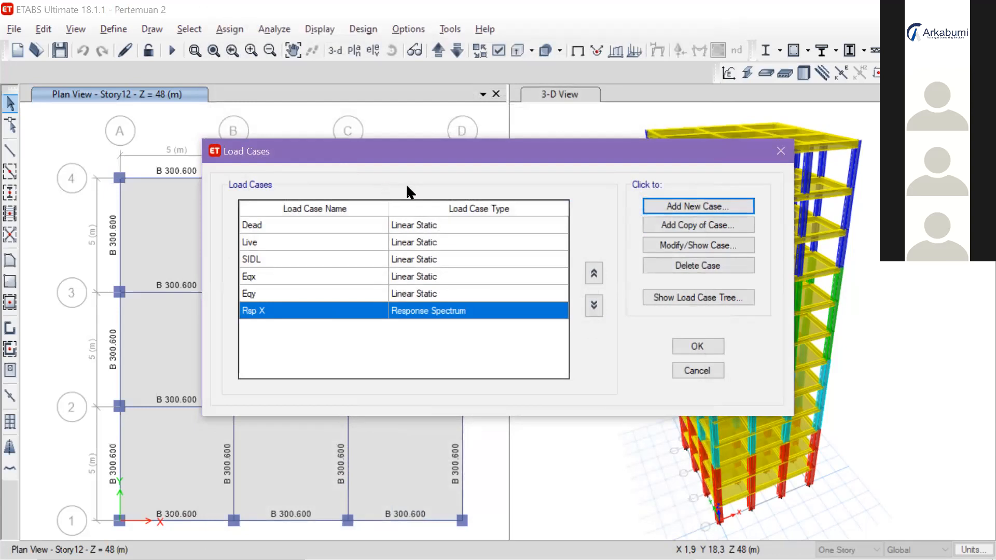
# Step: Add a copy of the Rsp X load case and name it Rsp Y, keeping the Response Spectrum type
pyautogui.moveTo(421, 150); pyautogui.dragTo(406, 101)
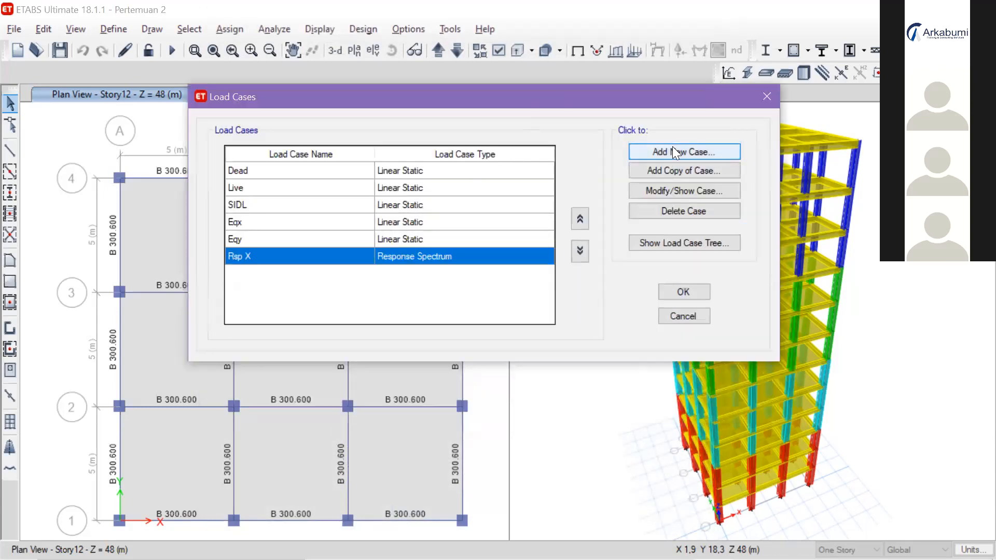
pyautogui.click(713, 171)
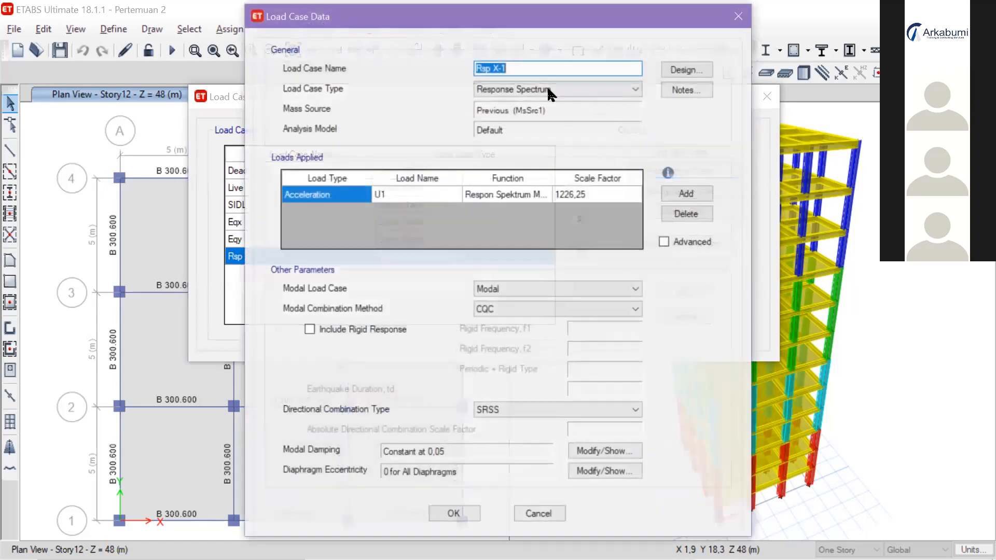
pyautogui.moveTo(508, 68); pyautogui.dragTo(495, 70)
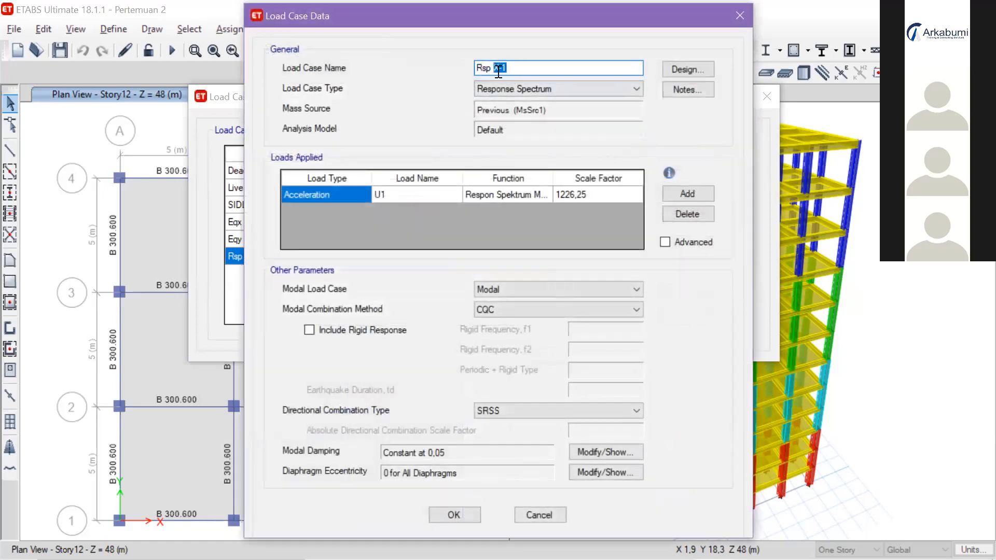
pyautogui.write('Y')
pyautogui.click(588, 89)
pyautogui.click(589, 90)
pyautogui.click(586, 91)
pyautogui.click(586, 91)
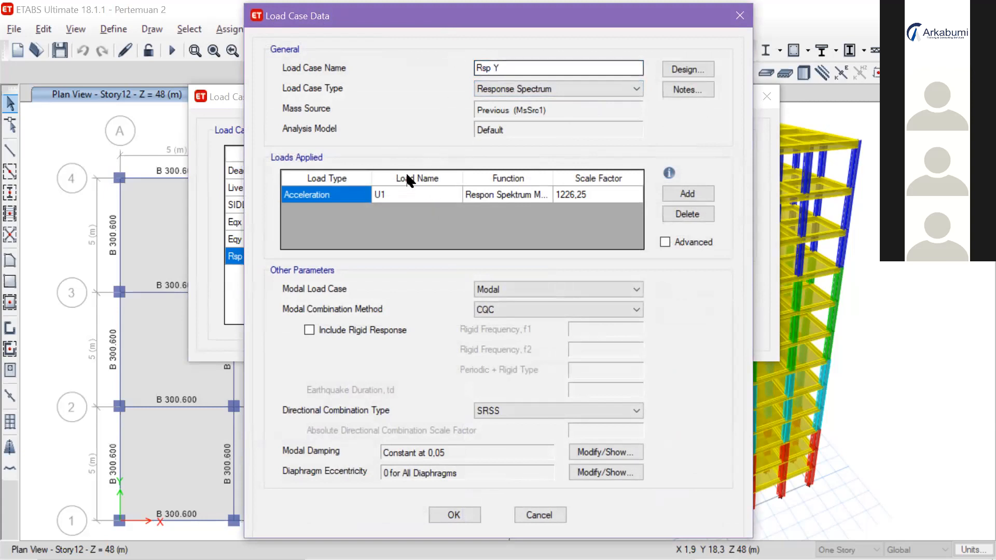
# Step: Set the load name of the acceleration load in Rsp Y to U2
pyautogui.click(445, 194)
pyautogui.click(449, 192)
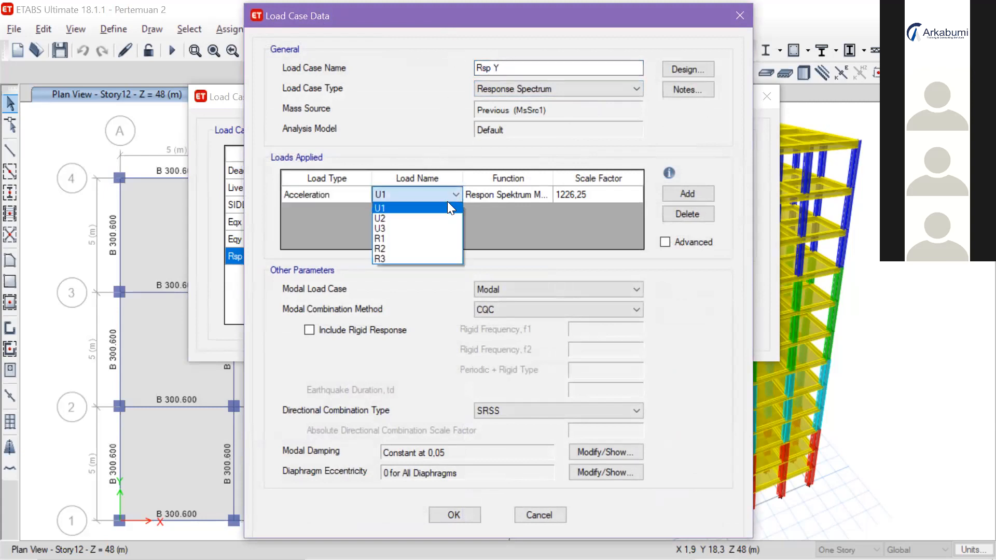
pyautogui.click(447, 214)
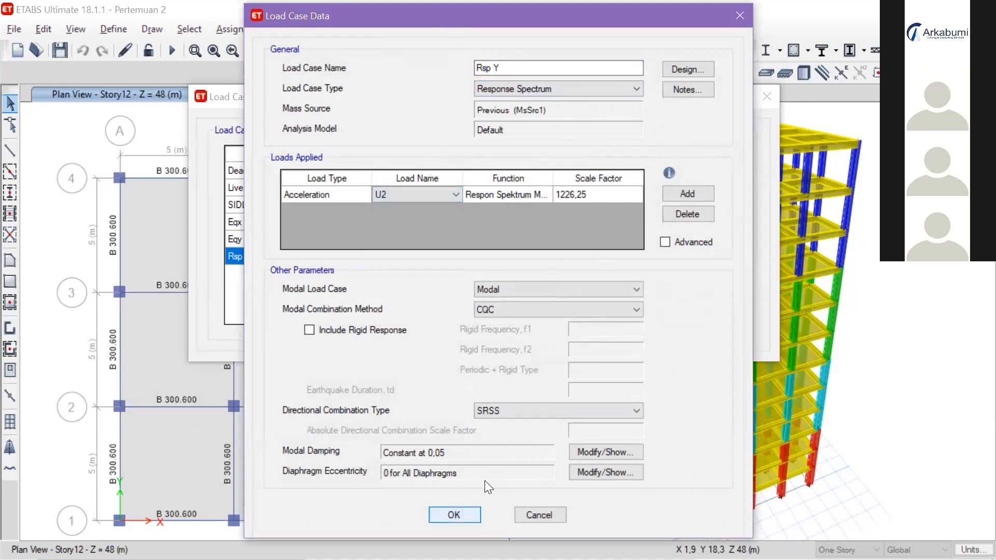
# Step: Keep the Respon Spektrum Medan function and scale factor for Rsp Y, accept the case, and confirm the load case list
pyautogui.click(530, 193)
pyautogui.click(530, 193)
pyautogui.click(530, 193)
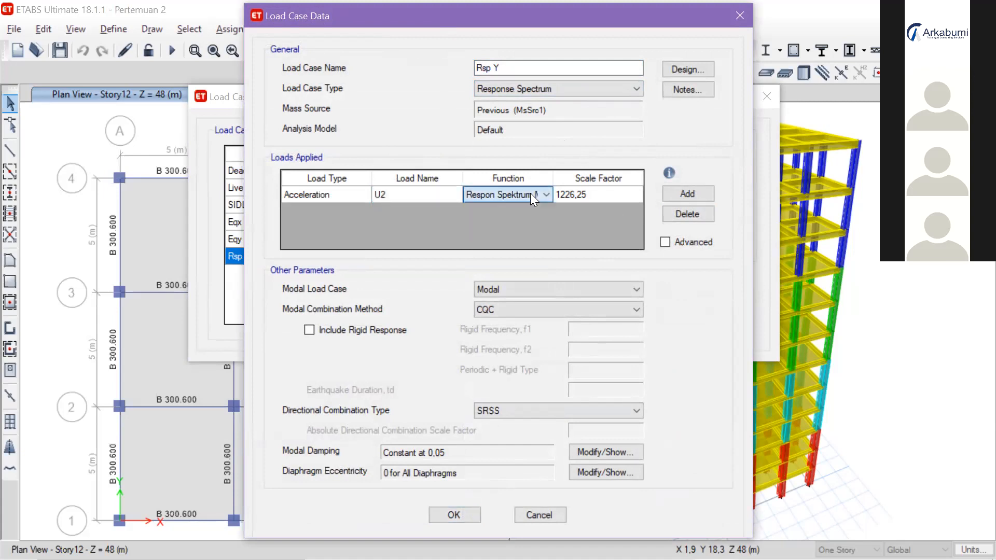
pyautogui.click(572, 193)
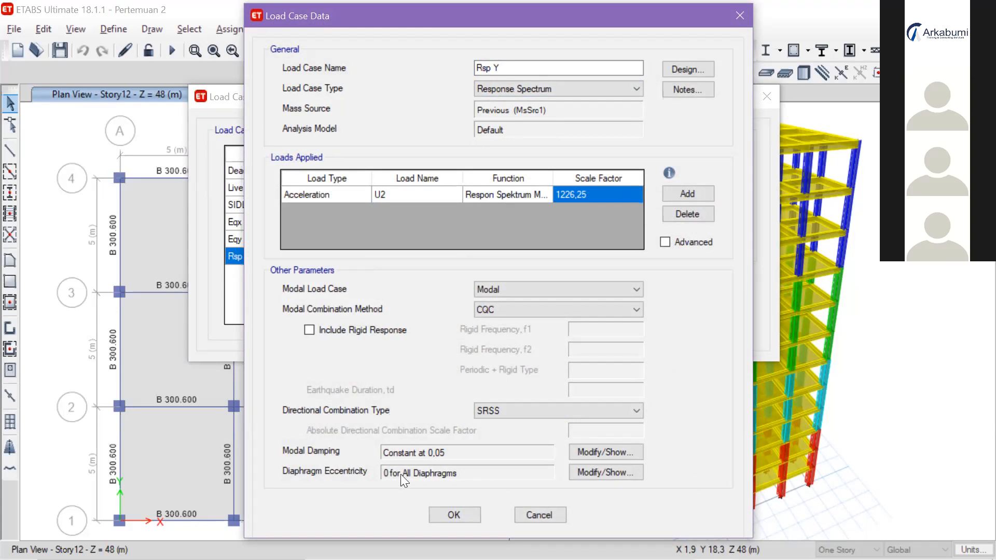
pyautogui.press('Return')
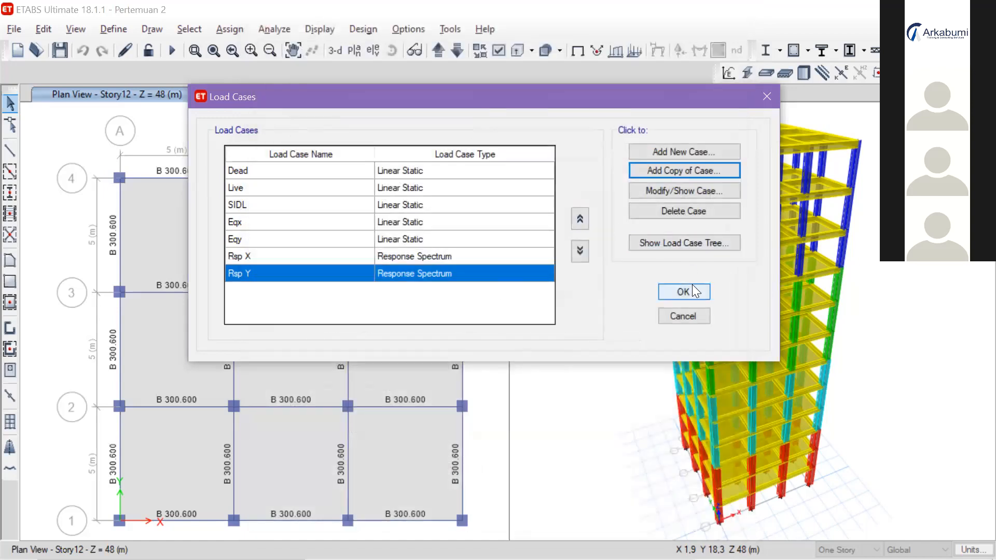
pyautogui.click(693, 288)
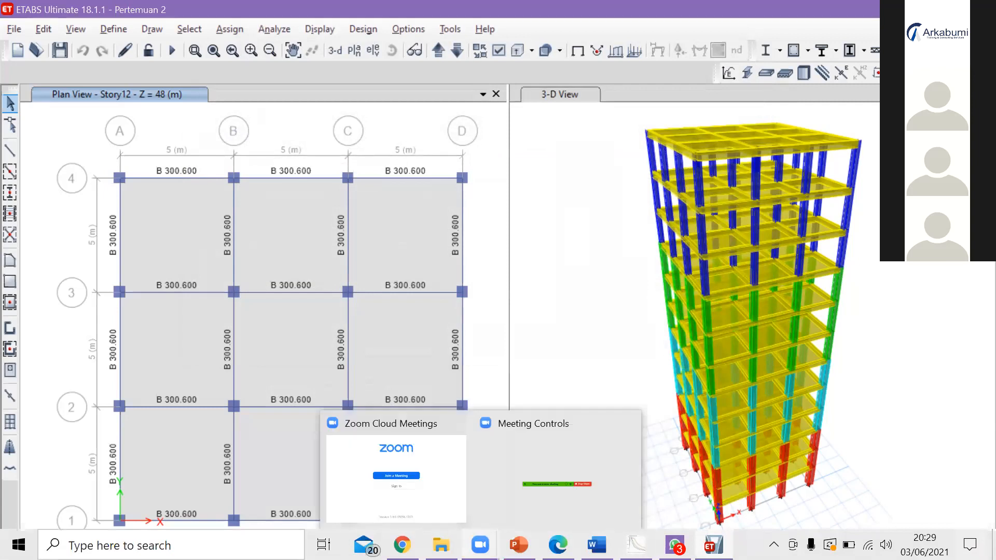
# Step: Switch to the training module PDF in Edge and review the Rsp Y load case settings and the load combination instructions on page 33
pyautogui.moveTo(557, 544)
pyautogui.click(501, 467)
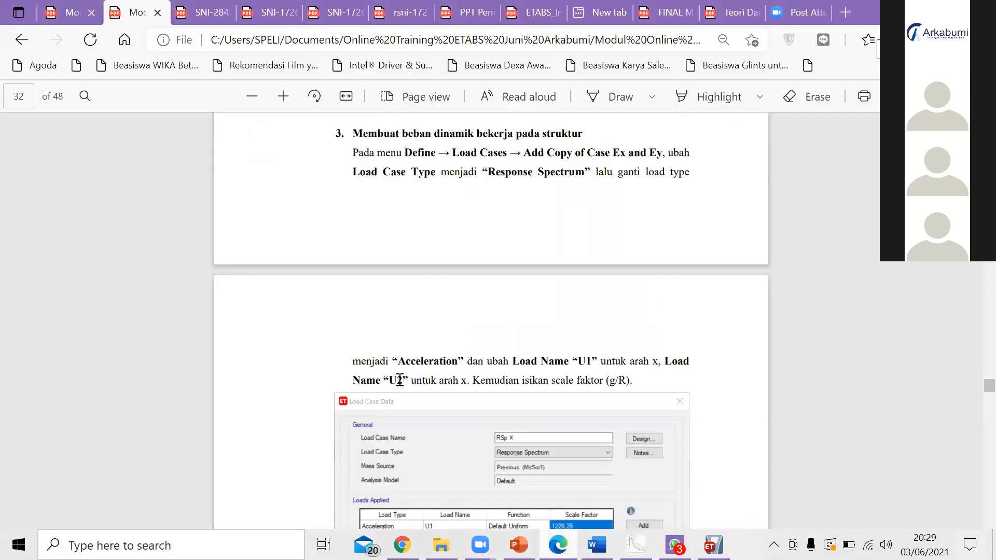
pyautogui.scroll(-4, 439, 312)
pyautogui.scroll(-12, 439, 307)
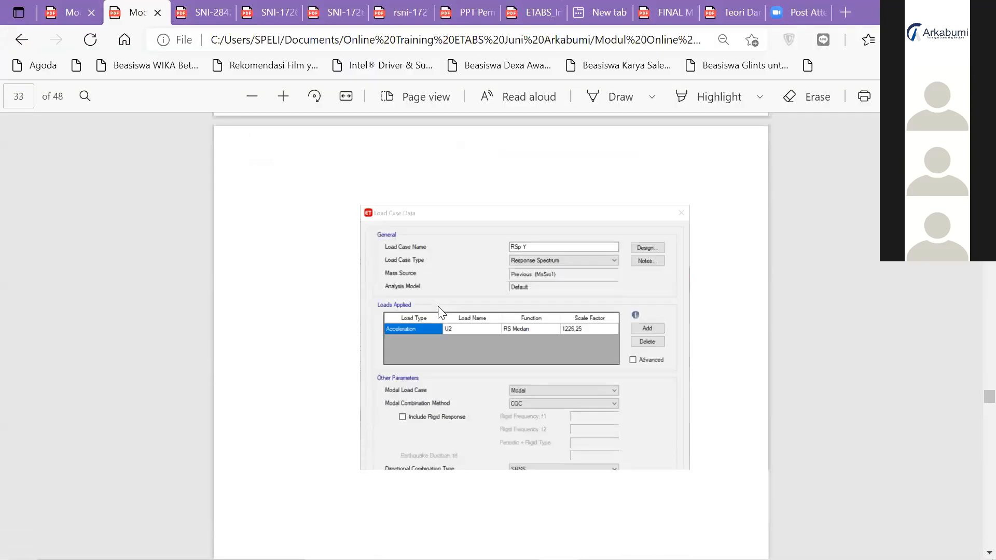
pyautogui.scroll(-12, 439, 307)
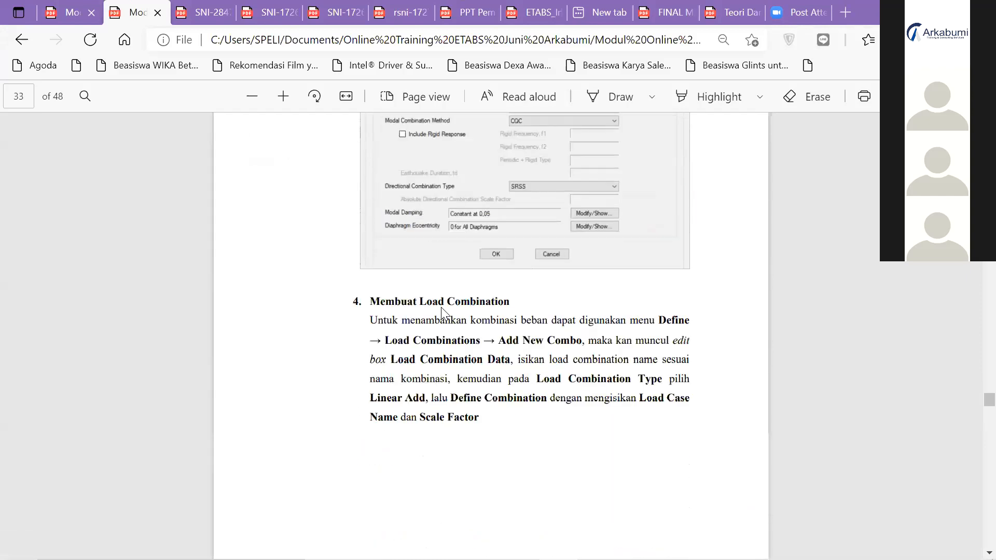
pyautogui.scroll(-2, 446, 308)
pyautogui.scroll(14, 446, 308)
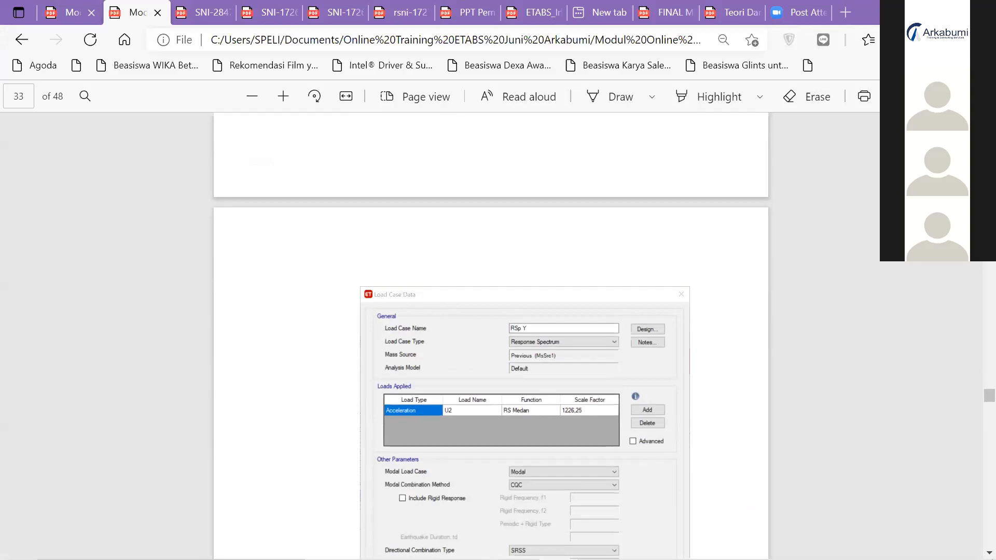
pyautogui.scroll(-4, 754, 382)
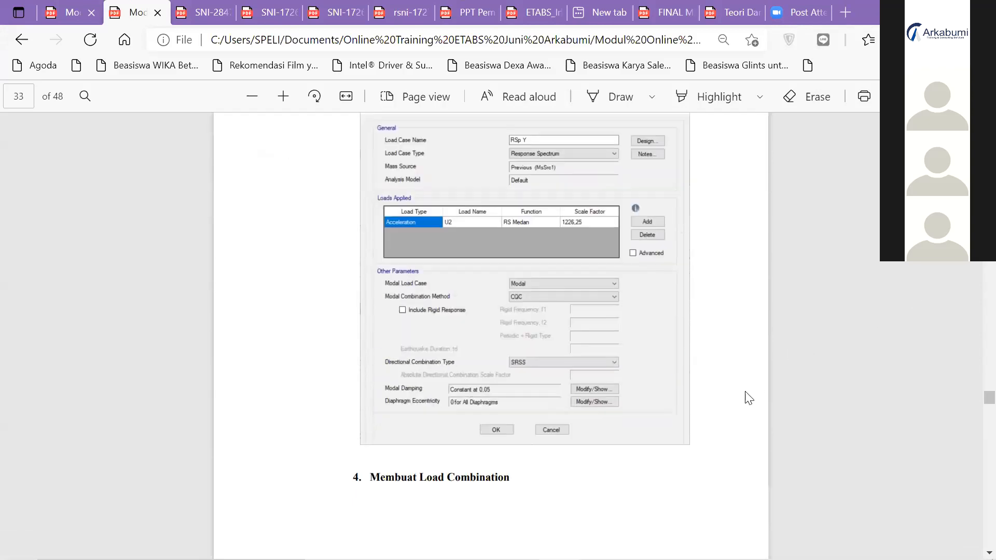
pyautogui.scroll(4, 747, 400)
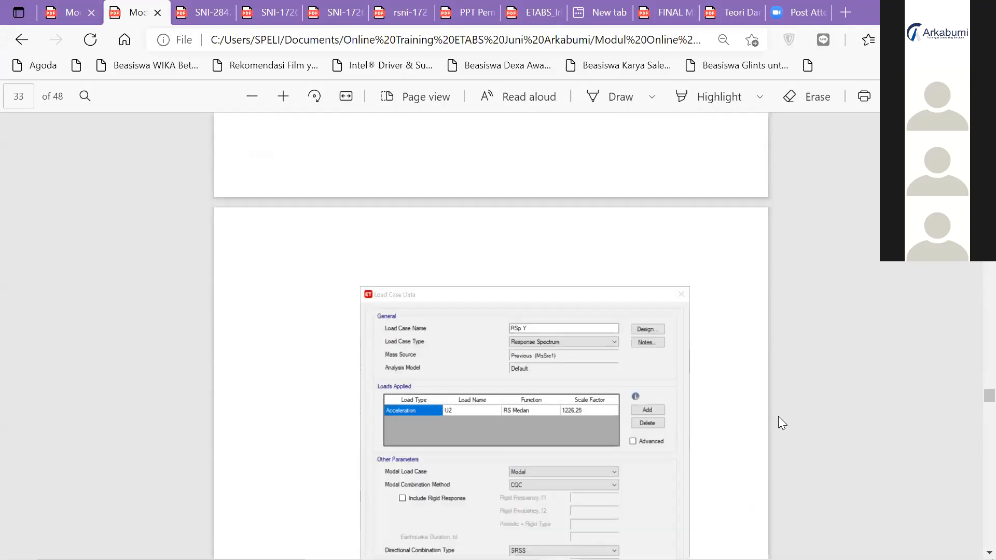
# Step: Switch back to ETABS, reopen the load case list, and compare the Dead and SIDL cases
pyautogui.hotkey('alt', 'Tab')
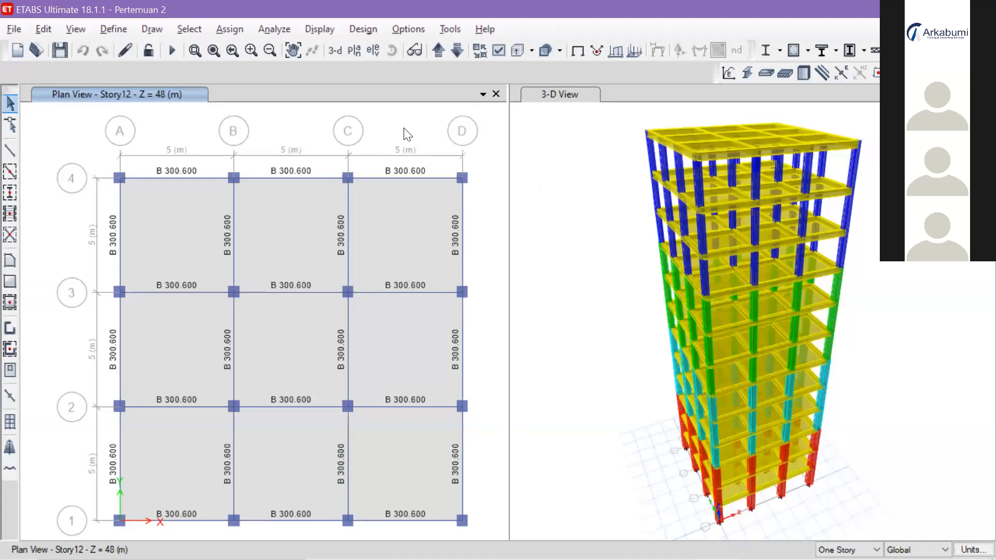
pyautogui.click(119, 28)
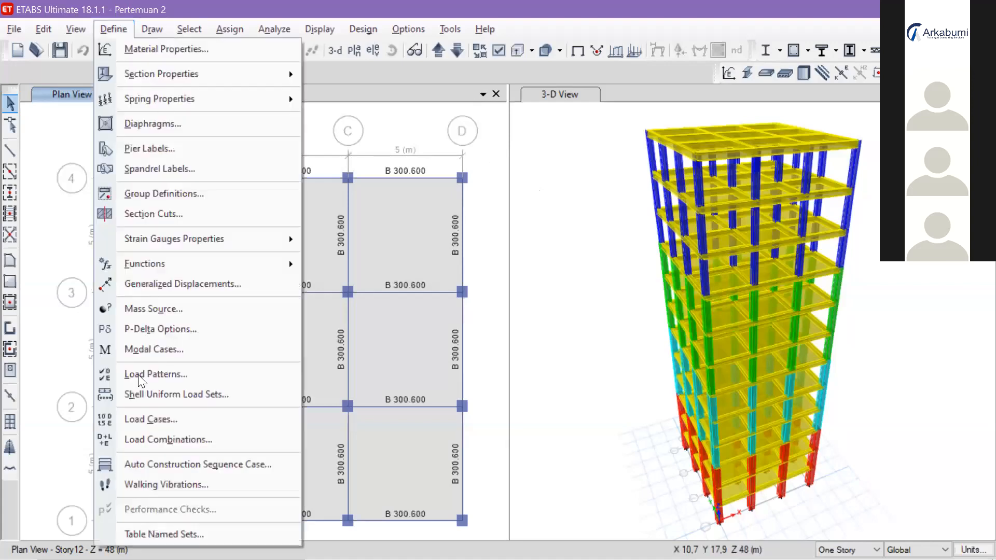
pyautogui.click(167, 418)
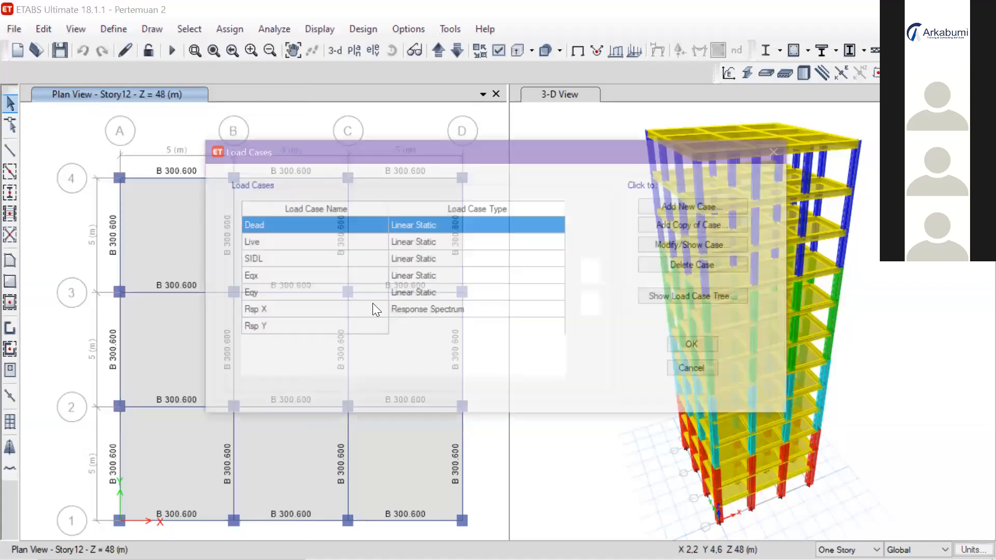
pyautogui.click(334, 258)
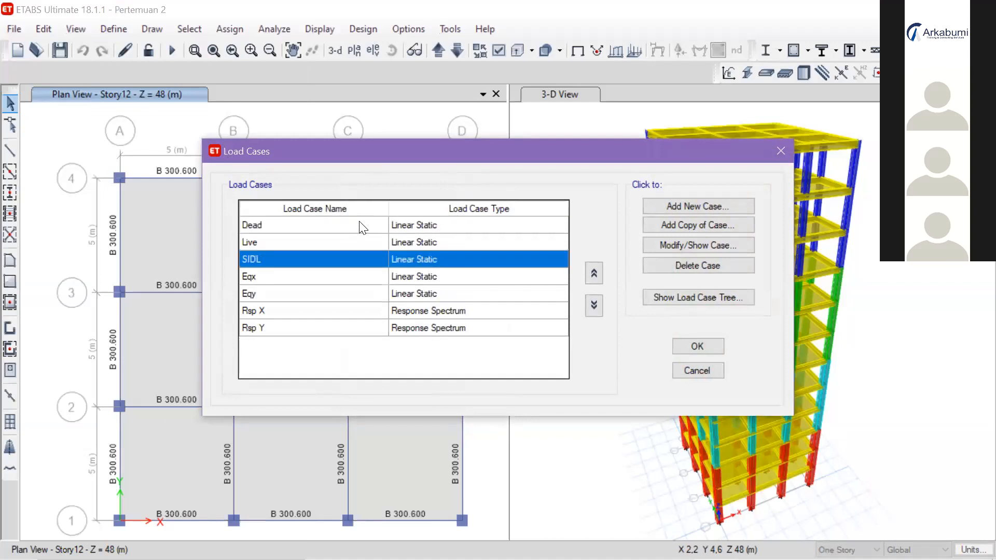
pyautogui.click(365, 226)
pyautogui.click(363, 258)
pyautogui.click(371, 226)
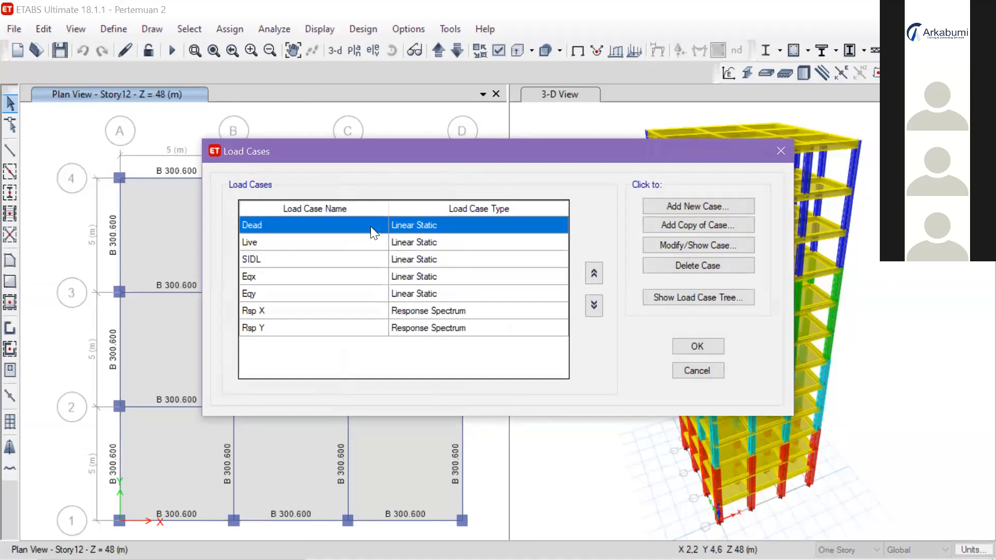
pyautogui.click(362, 260)
pyautogui.click(371, 228)
pyautogui.click(332, 258)
pyautogui.click(400, 228)
pyautogui.moveTo(515, 147); pyautogui.dragTo(523, 106)
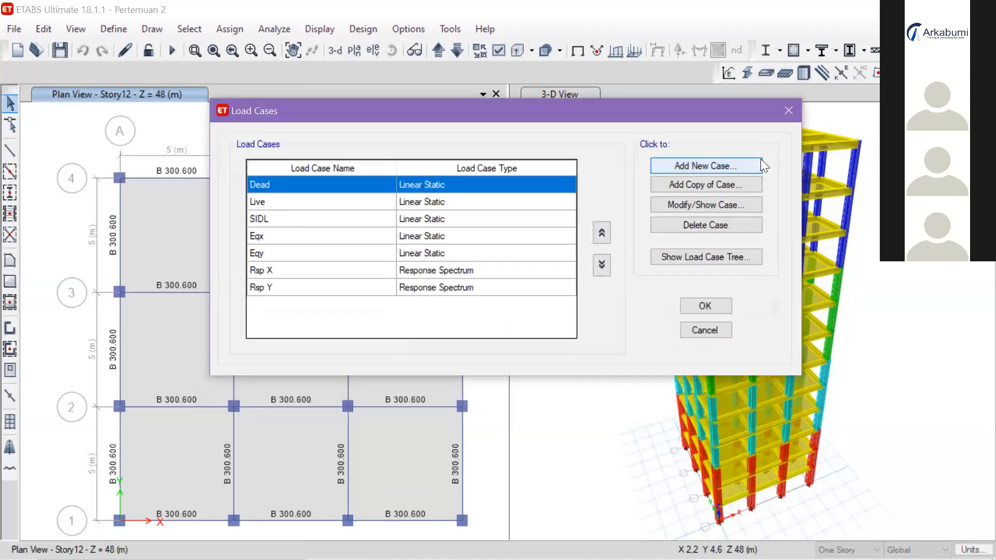
# Step: Add a new load case named DL, applying the Dead load pattern with a scale factor of 1
pyautogui.click(755, 167)
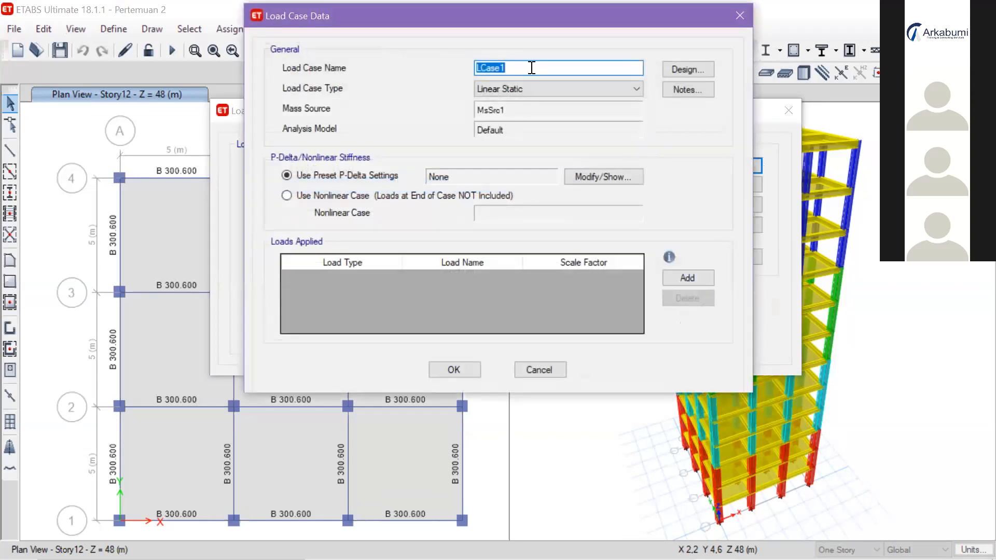
pyautogui.write('DL')
pyautogui.click(394, 279)
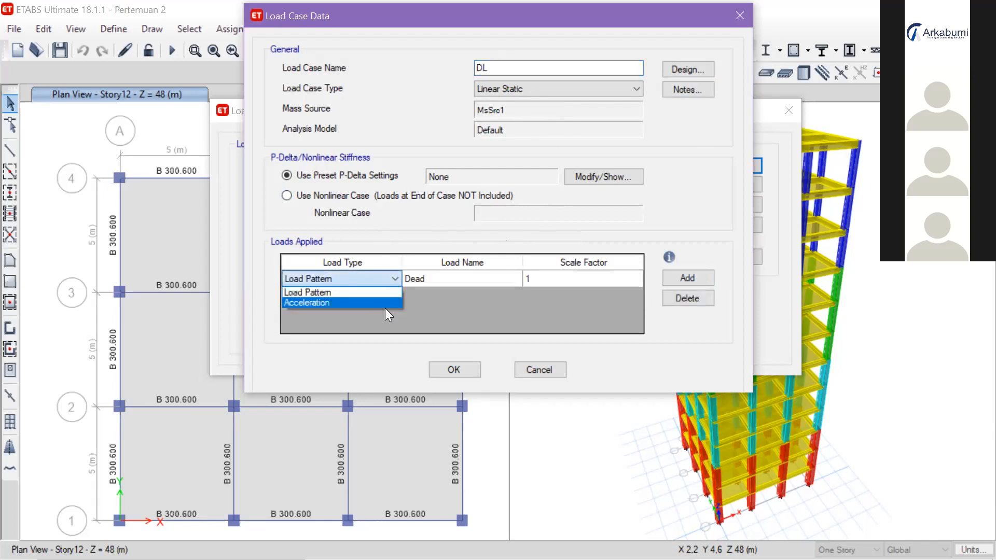
pyautogui.click(388, 286)
pyautogui.click(439, 275)
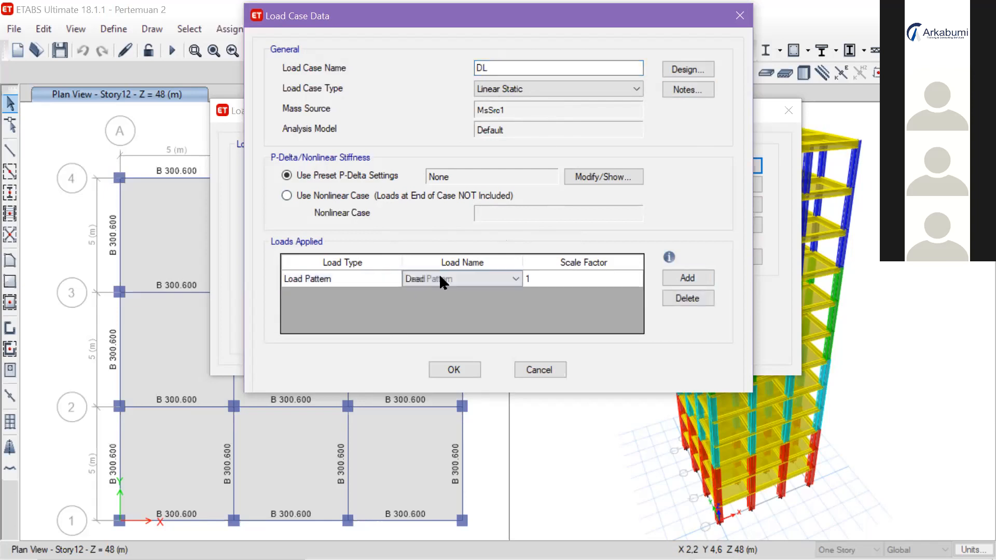
pyautogui.click(457, 280)
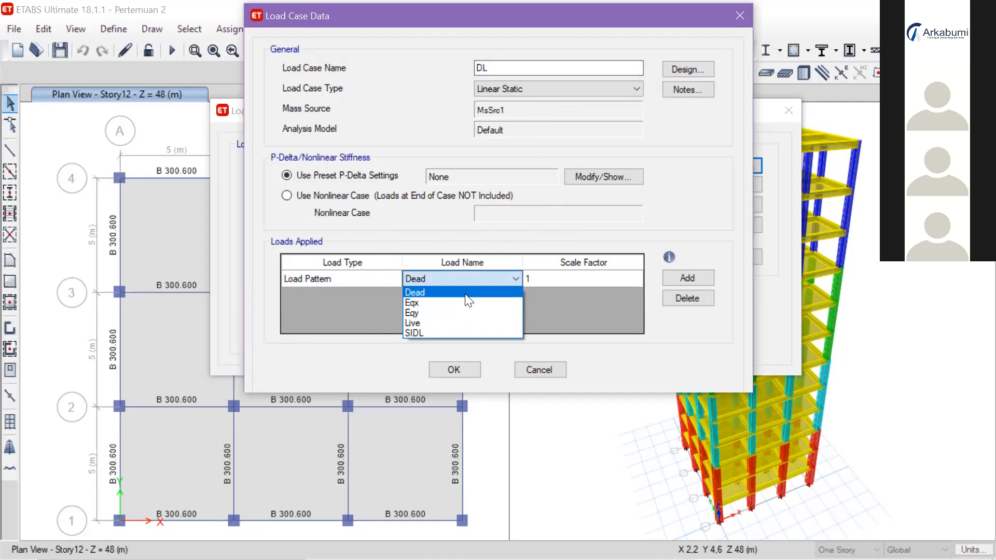
pyautogui.click(466, 293)
pyautogui.click(549, 275)
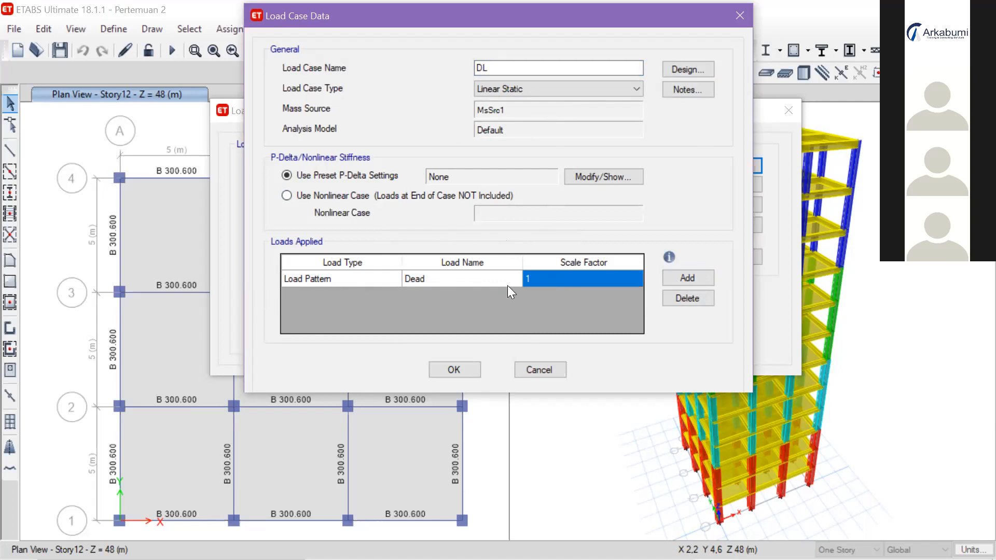
# Step: Add the SIDL load pattern to the DL load case with a scale factor of 1
pyautogui.click(712, 280)
pyautogui.click(489, 297)
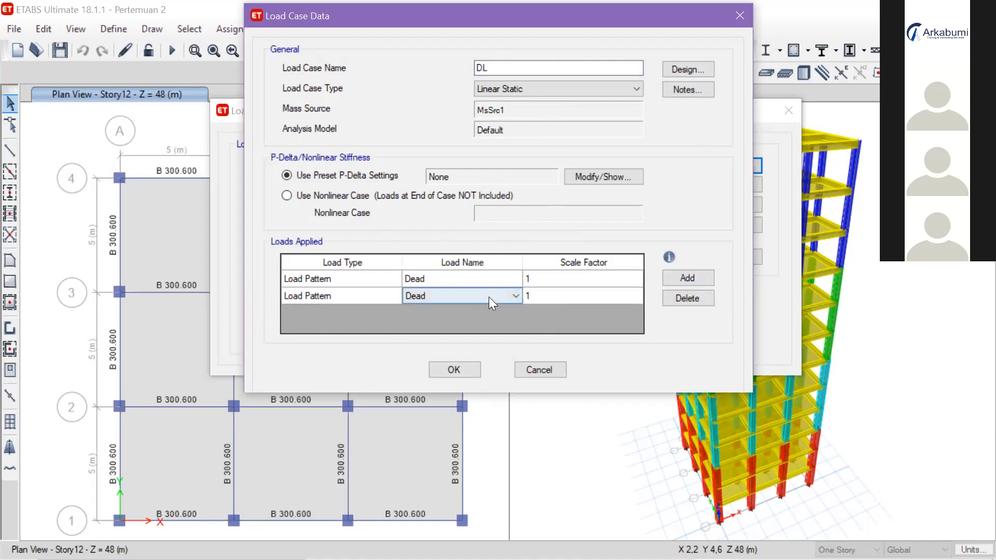
pyautogui.click(488, 297)
pyautogui.click(489, 337)
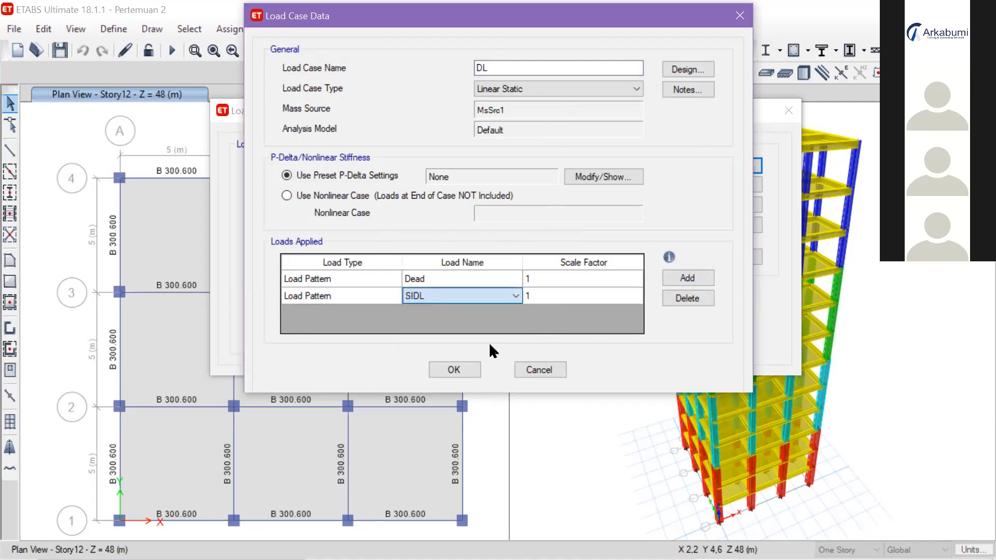
pyautogui.click(588, 296)
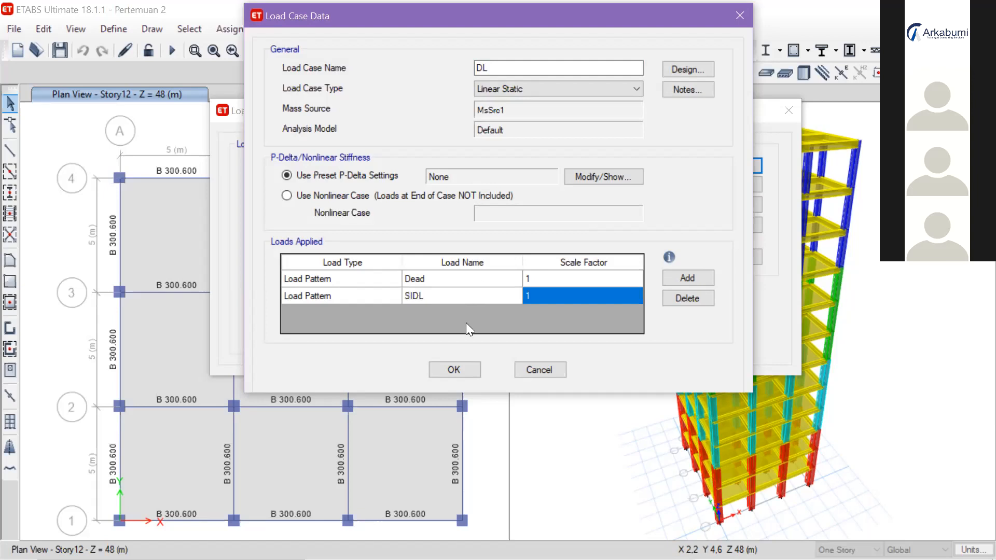
# Step: Check the name of the DL load case and accept the case
pyautogui.click(492, 67)
pyautogui.moveTo(486, 66); pyautogui.dragTo(447, 71)
pyautogui.click(502, 63)
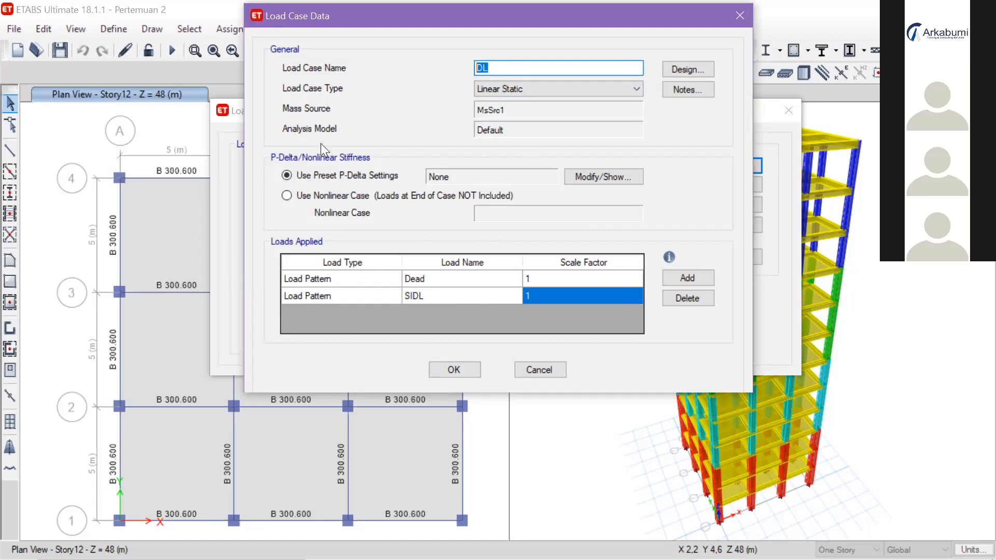
pyautogui.click(461, 371)
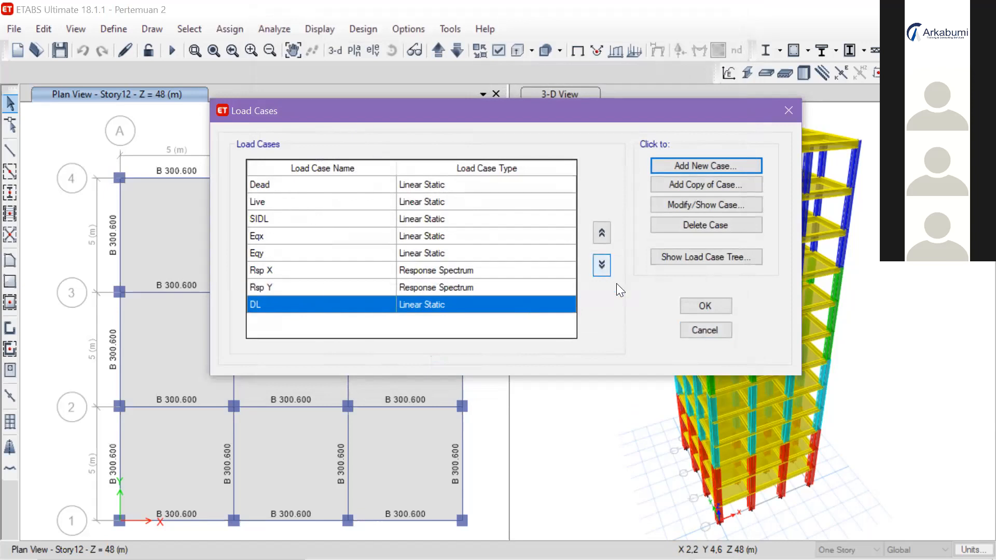
# Step: Confirm the load case list and open the load combination definitions
pyautogui.click(696, 306)
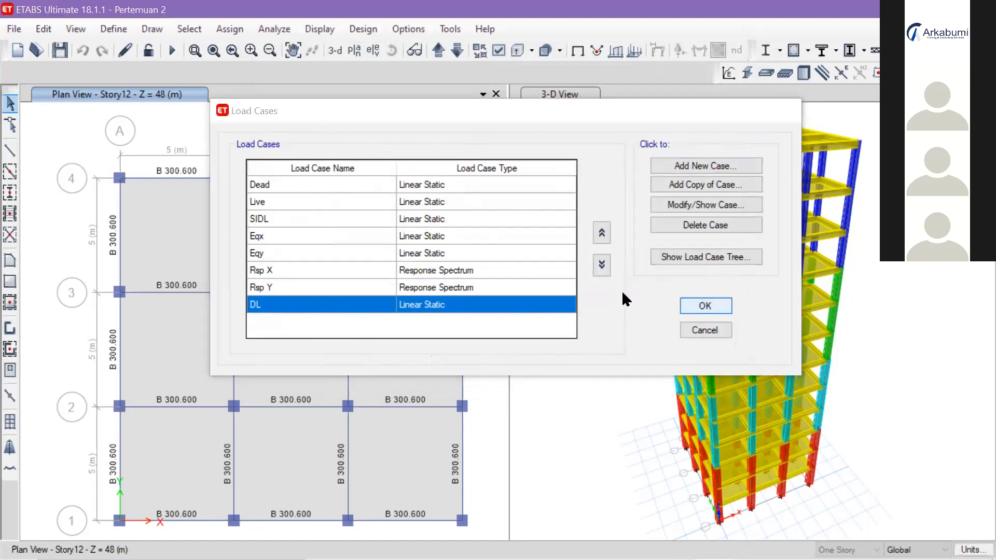
pyautogui.click(114, 30)
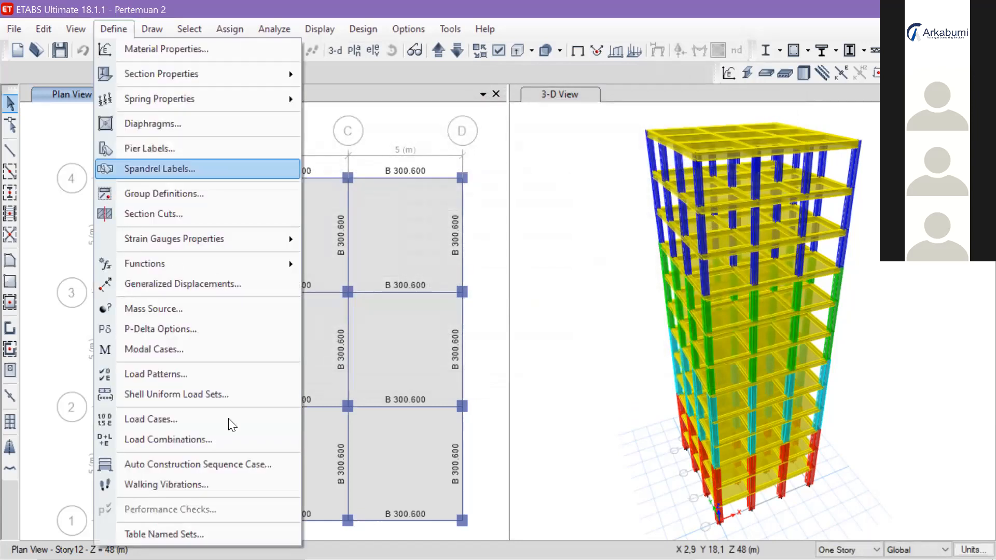
pyautogui.click(226, 442)
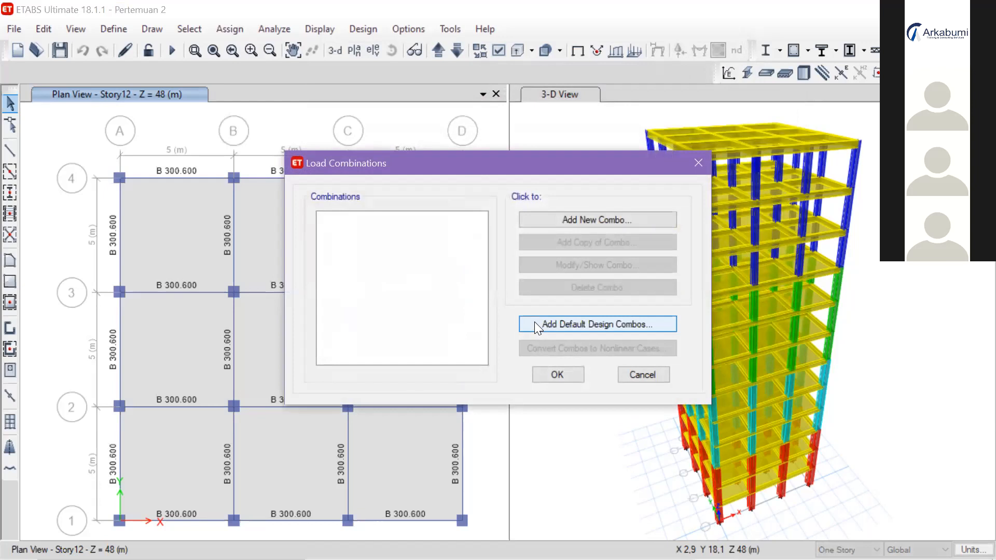
# Step: Switch to File Explorer and open the Kombinasi pembebanan arka workbook from the File Tambahan Online Training ETABS folder
pyautogui.moveTo(504, 559)
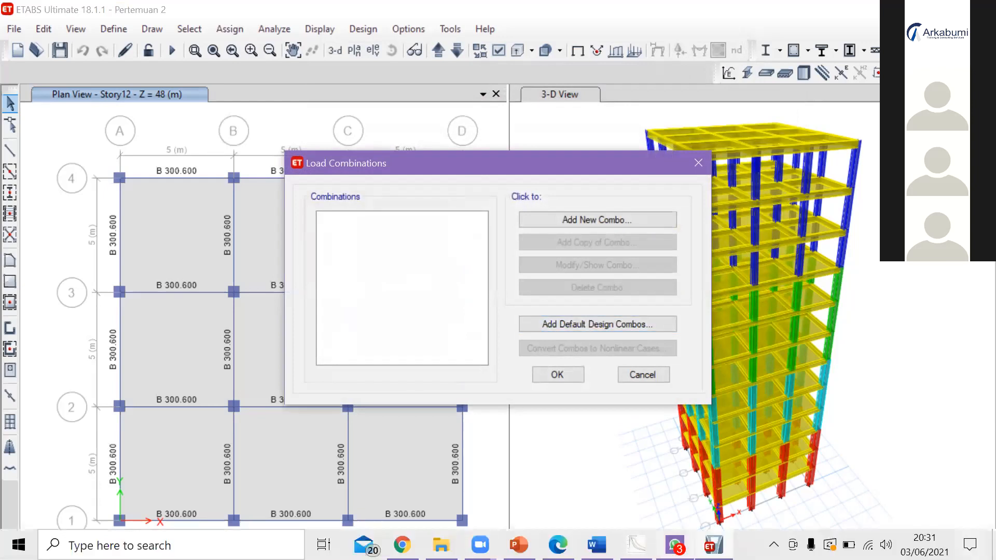
pyautogui.click(674, 546)
pyautogui.click(441, 545)
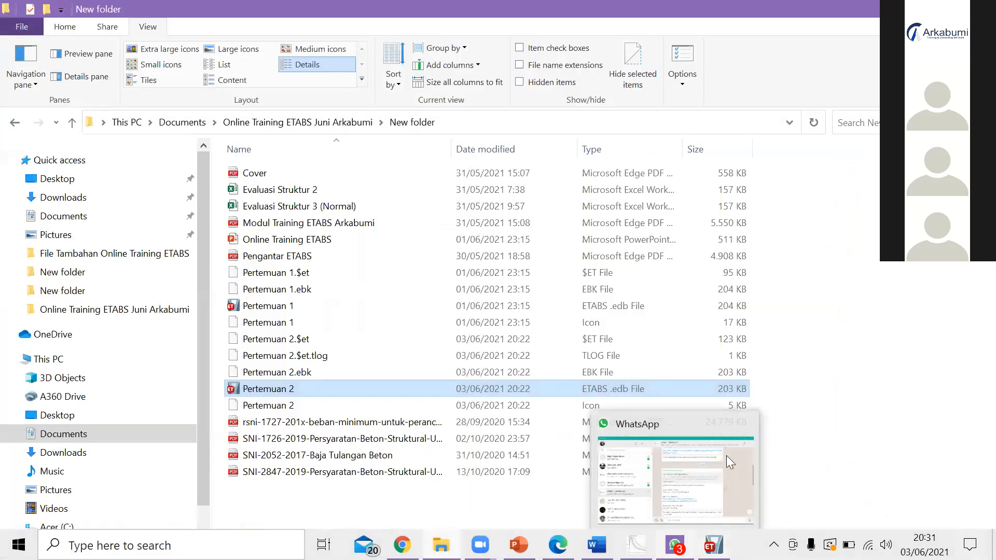
pyautogui.click(747, 421)
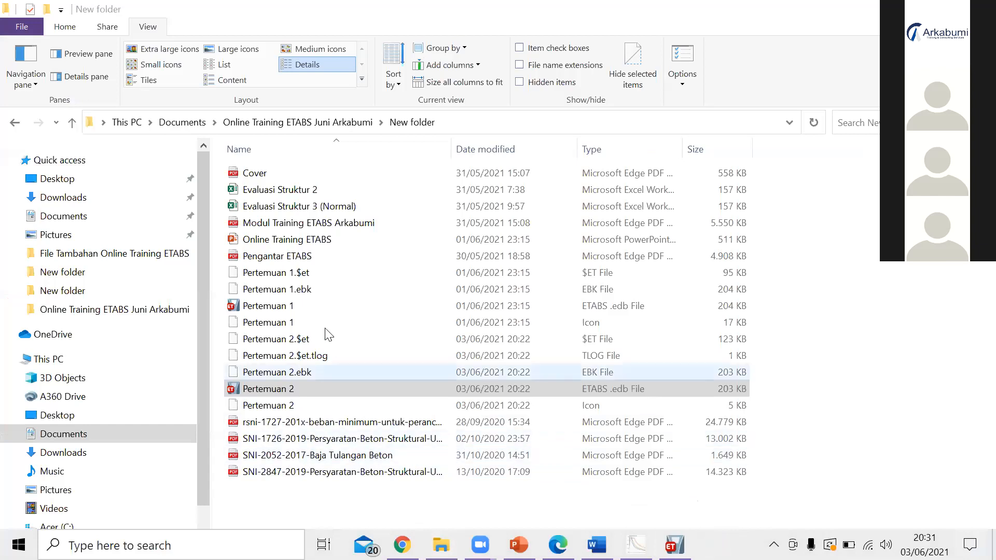
pyautogui.click(146, 254)
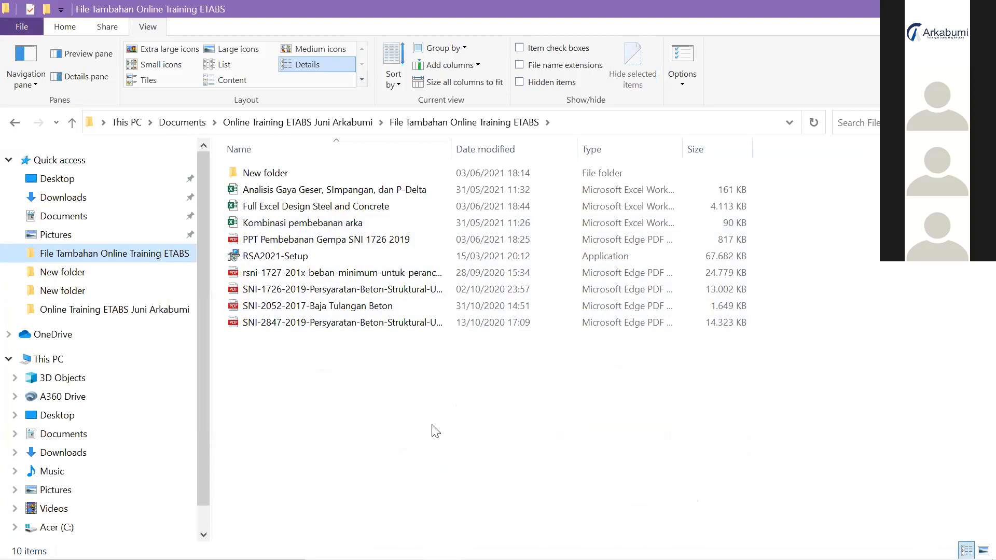
pyautogui.click(921, 468)
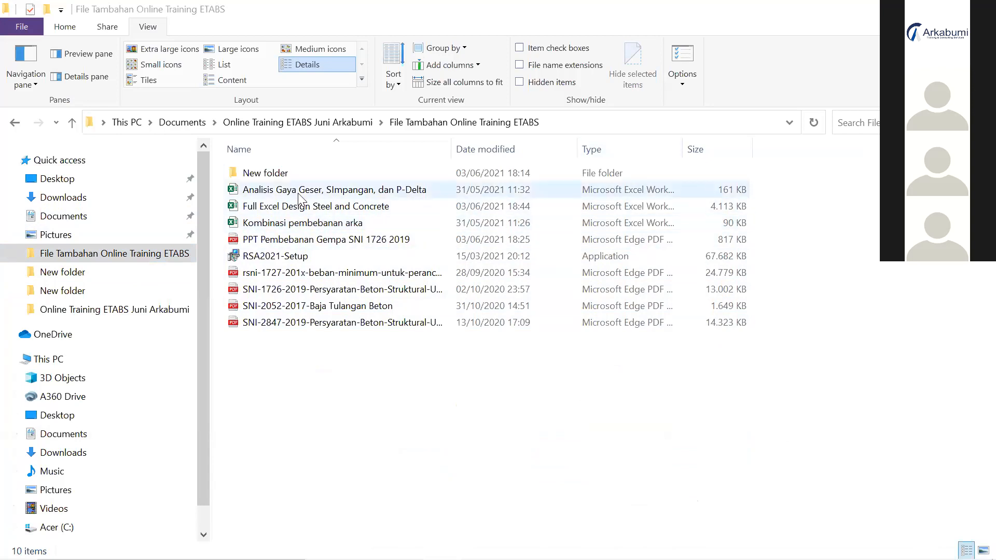
pyautogui.doubleClick(317, 227)
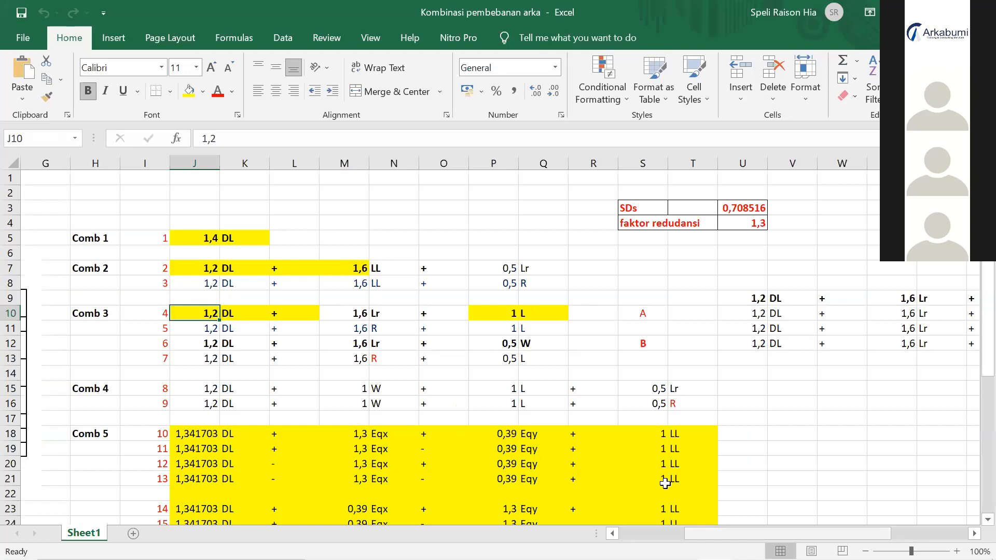
# Step: Move the Tabel 5.3.1 – Kombinasi beban picture slightly toward the Comb 1 to Comb 7 list
pyautogui.hscroll(-2, 665, 483)
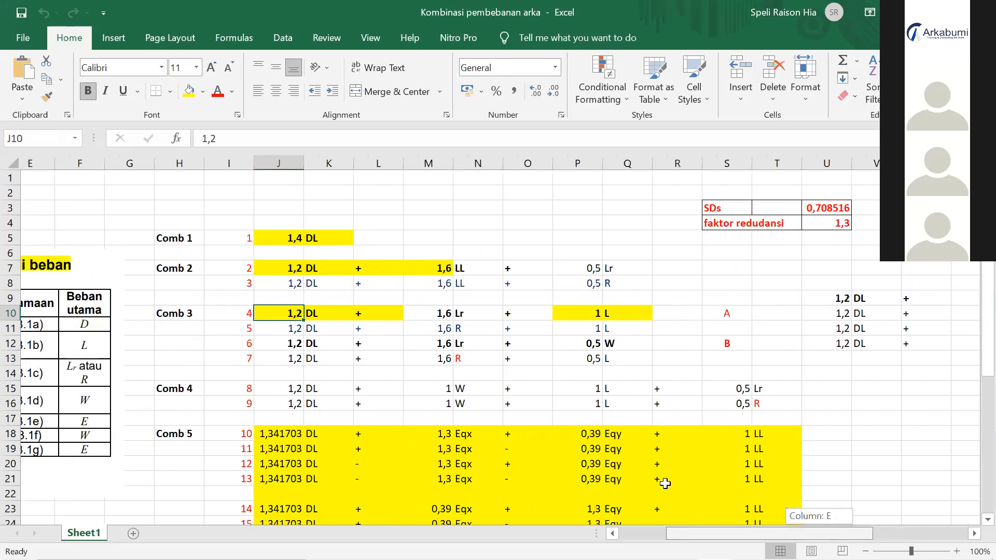
pyautogui.hscroll(-3, 665, 484)
pyautogui.click(152, 279)
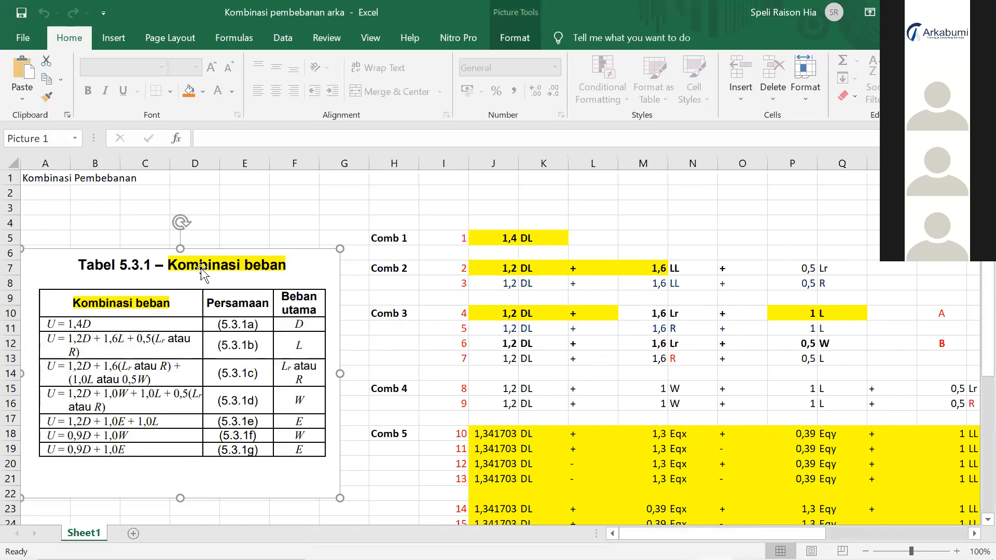
pyautogui.moveTo(198, 354); pyautogui.dragTo(220, 351)
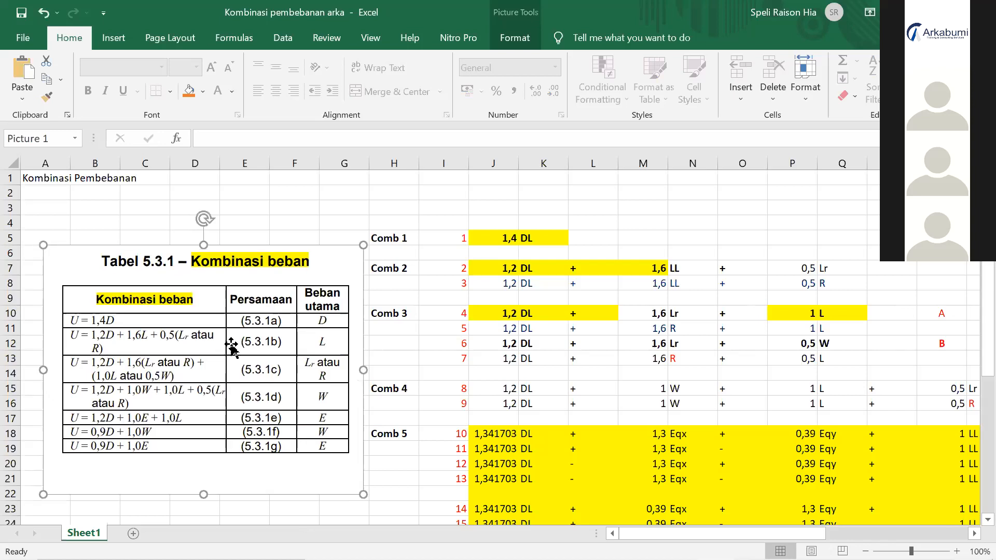
# Step: Compare the Tabel 5.3.1 equations with the Comb 1 to Comb 7 rows, including the Lr and R terms of Comb 2
pyautogui.scroll(-1, 491, 287)
pyautogui.scroll(-4, 432, 381)
pyautogui.scroll(-1, 410, 400)
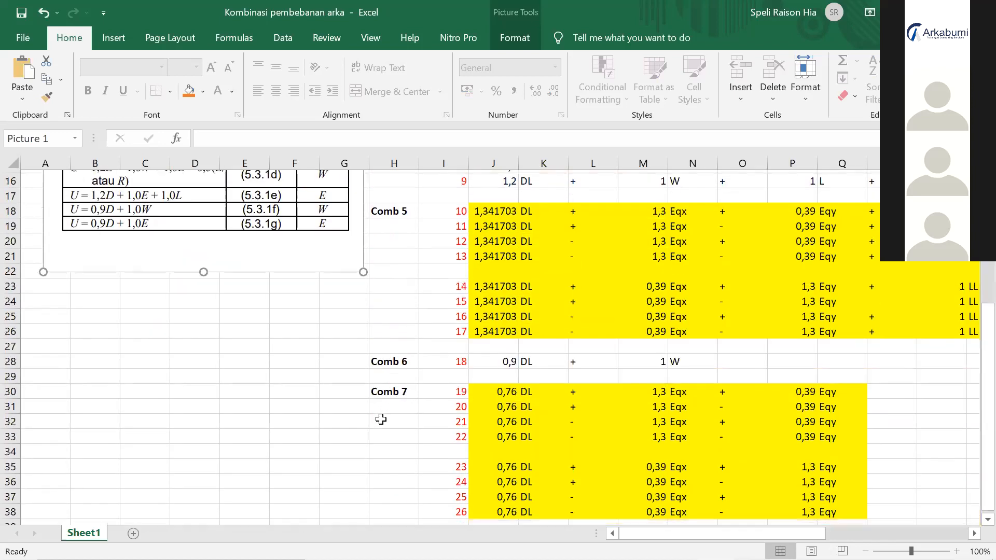
pyautogui.scroll(-3, 208, 383)
pyautogui.scroll(8, 156, 362)
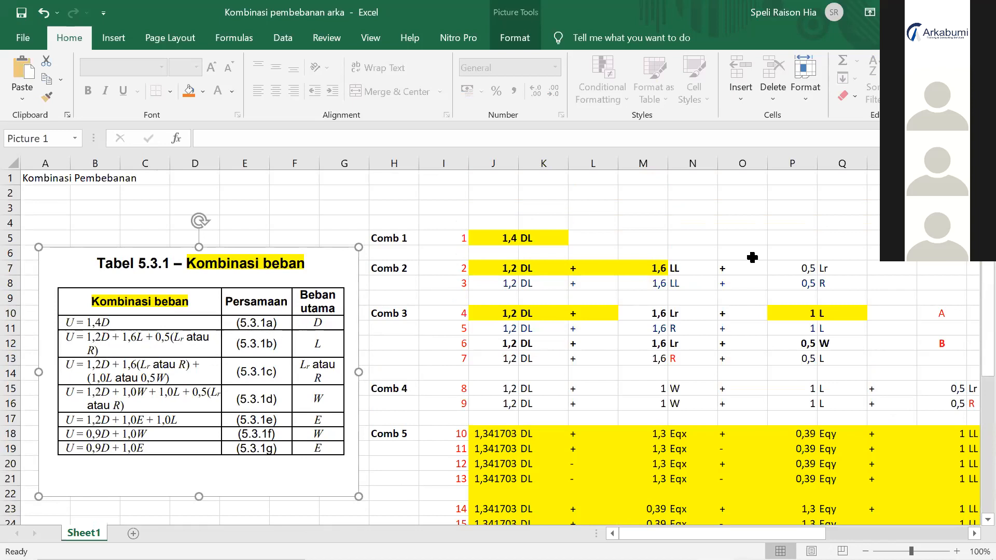
pyautogui.click(824, 273)
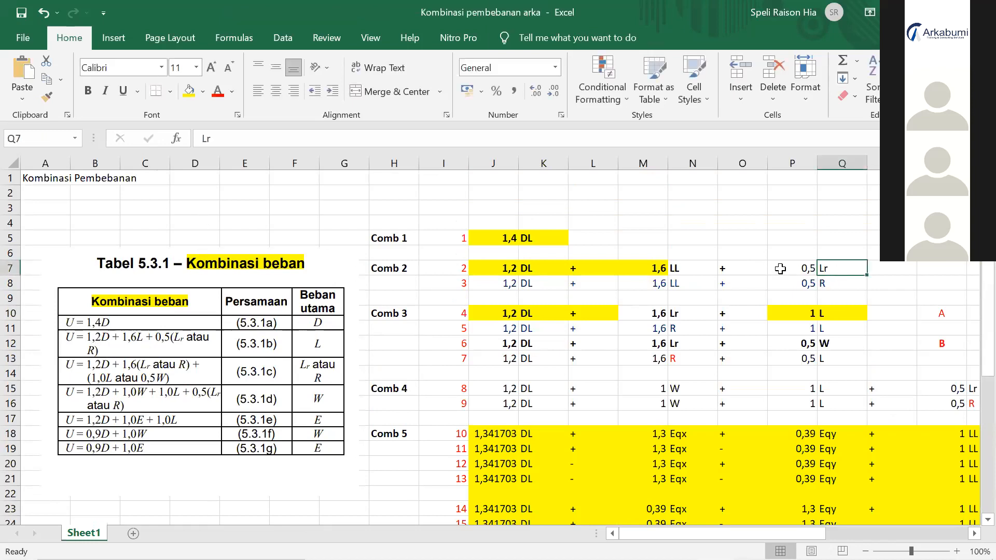
pyautogui.click(791, 284)
pyautogui.click(185, 381)
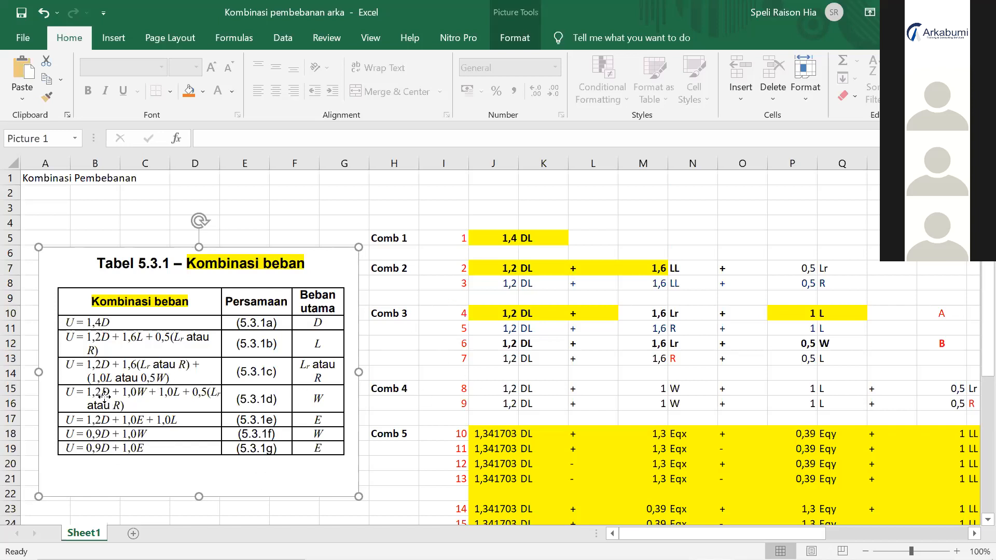
pyautogui.scroll(-8, 569, 327)
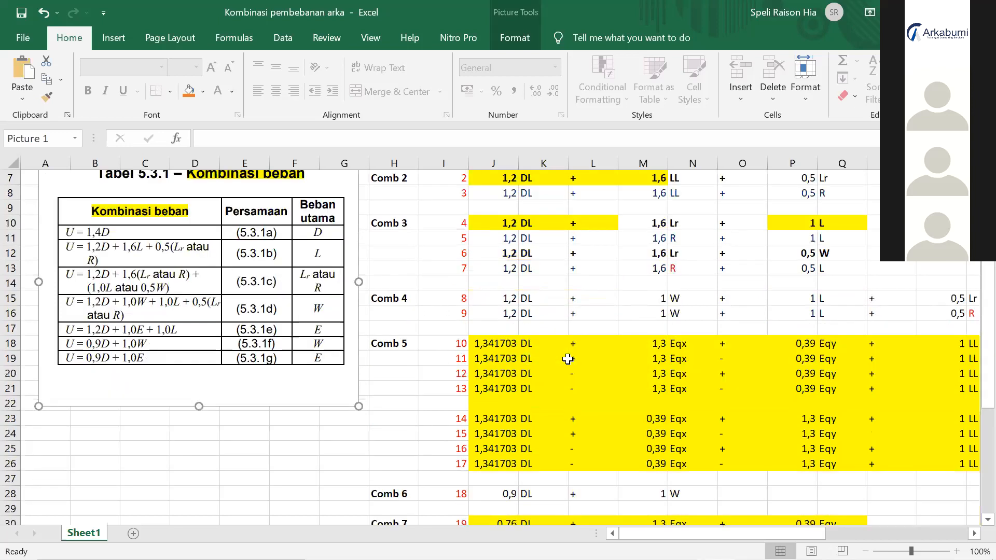
pyautogui.scroll(7, 107, 345)
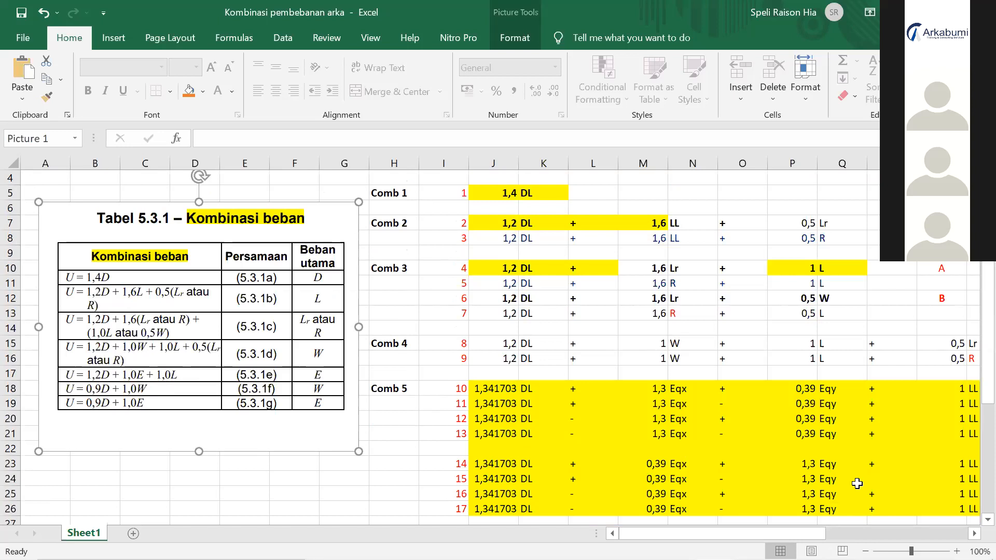
# Step: Review the Comb 5, Comb 6 and Comb 7 factors against the last three equations of Tabel 5.3.1
pyautogui.click(831, 326)
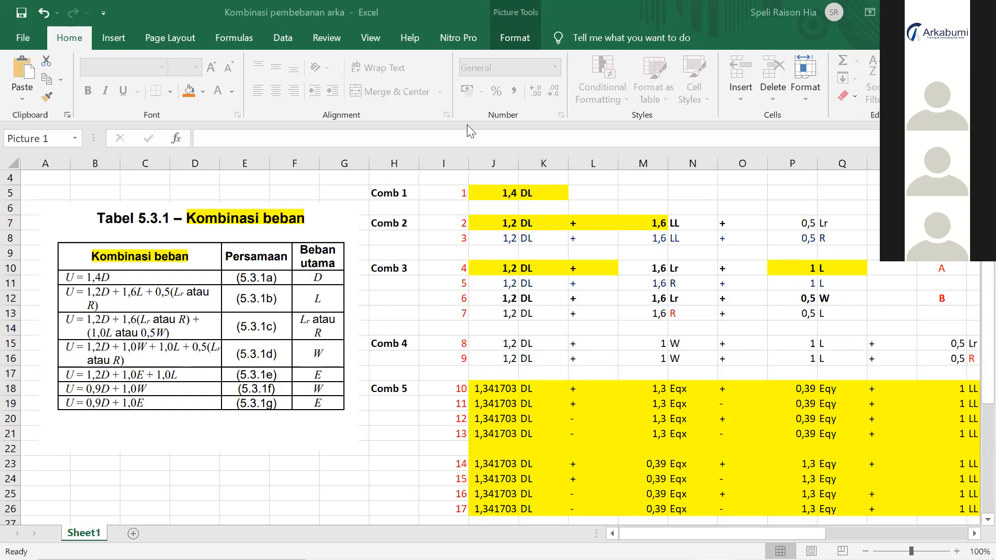
pyautogui.scroll(-2, 563, 420)
pyautogui.scroll(3, 556, 409)
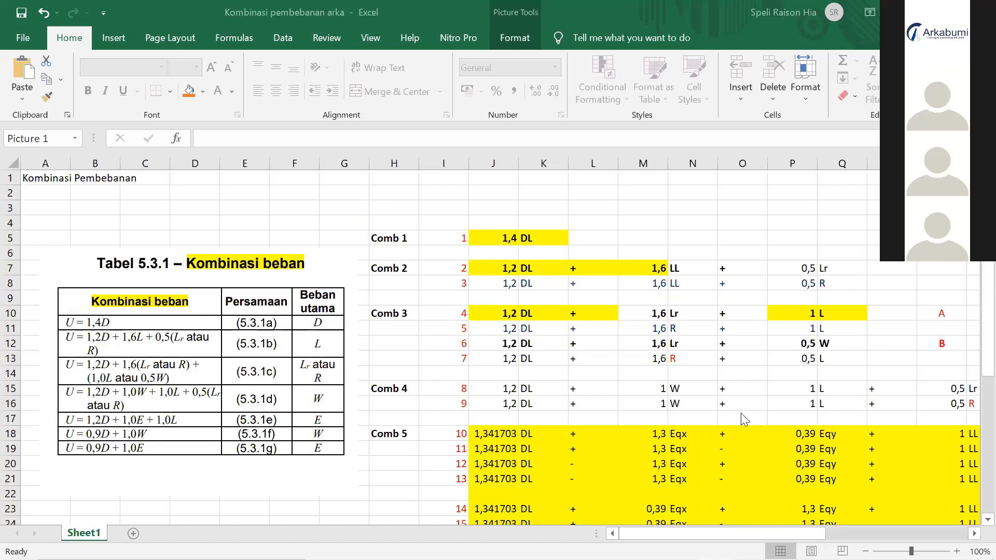
pyautogui.scroll(-3, 726, 425)
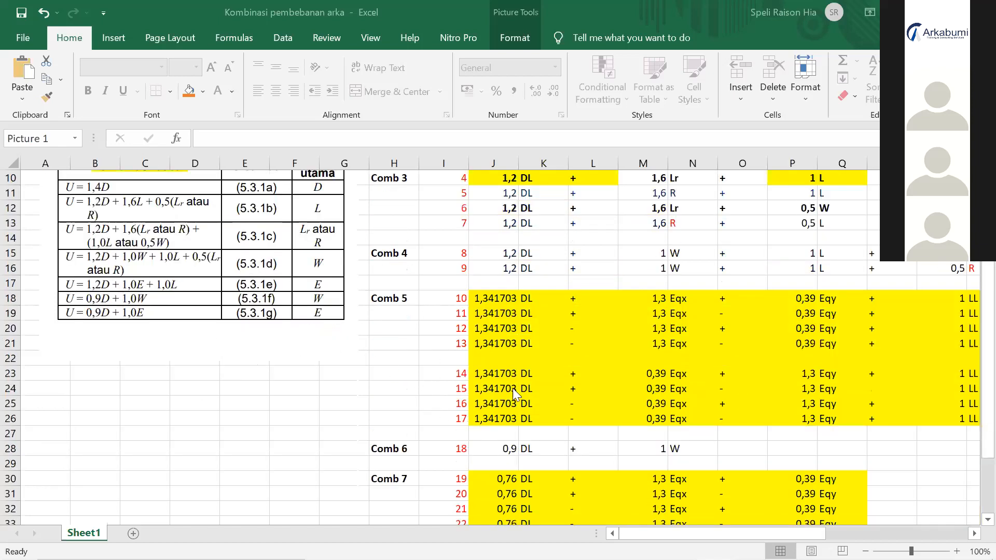
pyautogui.scroll(3, 515, 399)
pyautogui.scroll(-1, 516, 406)
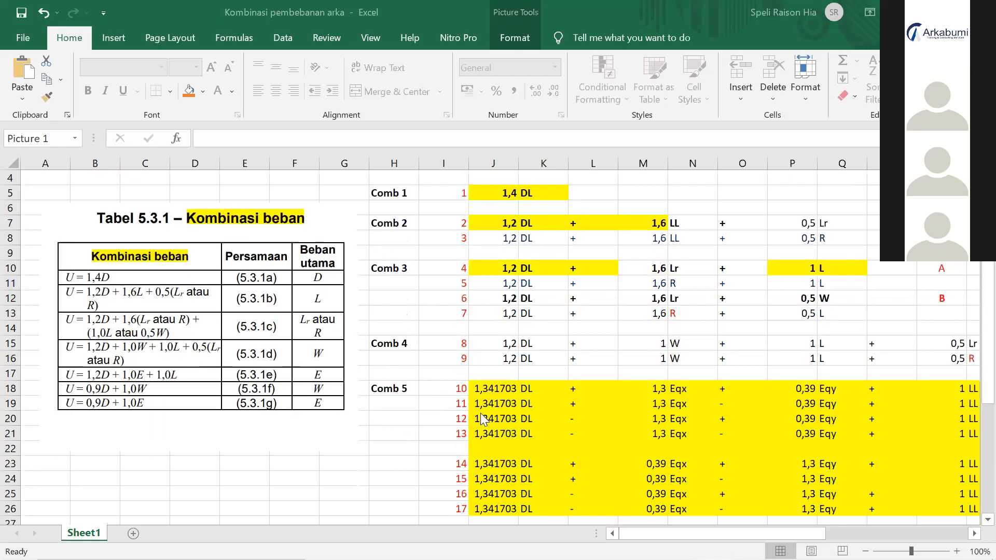
pyautogui.scroll(-2, 481, 416)
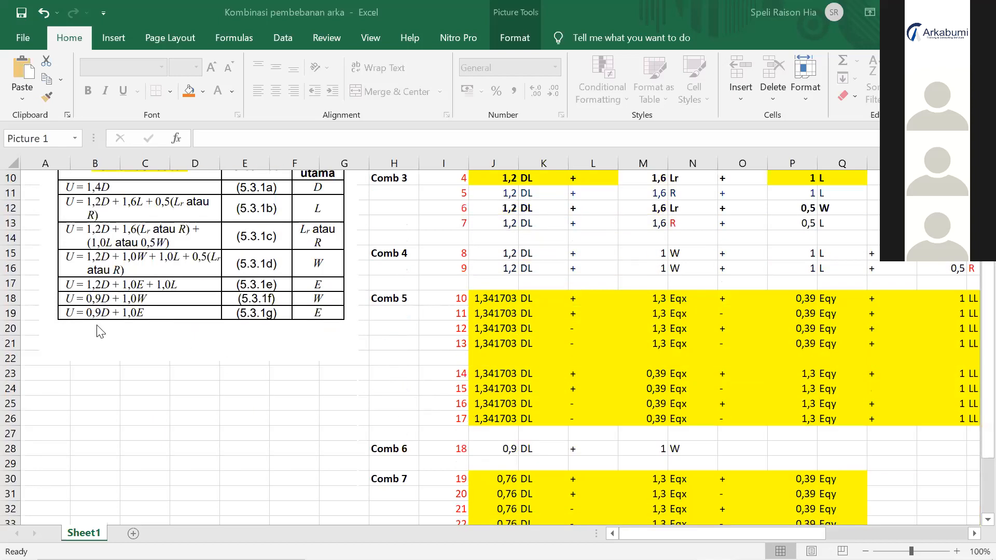
pyautogui.scroll(-3, 570, 480)
pyautogui.scroll(3, 569, 483)
pyautogui.scroll(3, 568, 483)
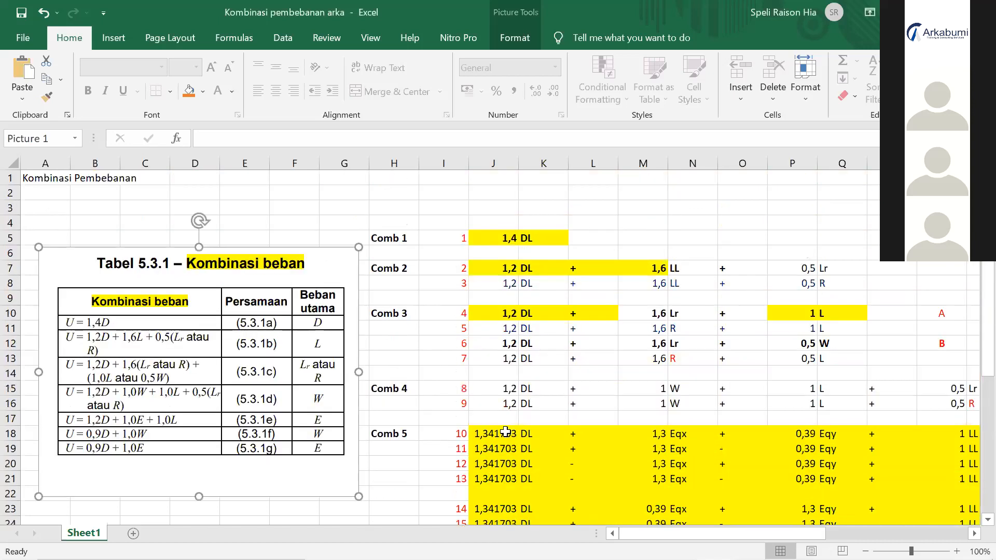
# Step: Inspect the DL factor formula in cell J18 of Comb 5 and the SDs and faktor redudansi inputs
pyautogui.doubleClick(506, 431)
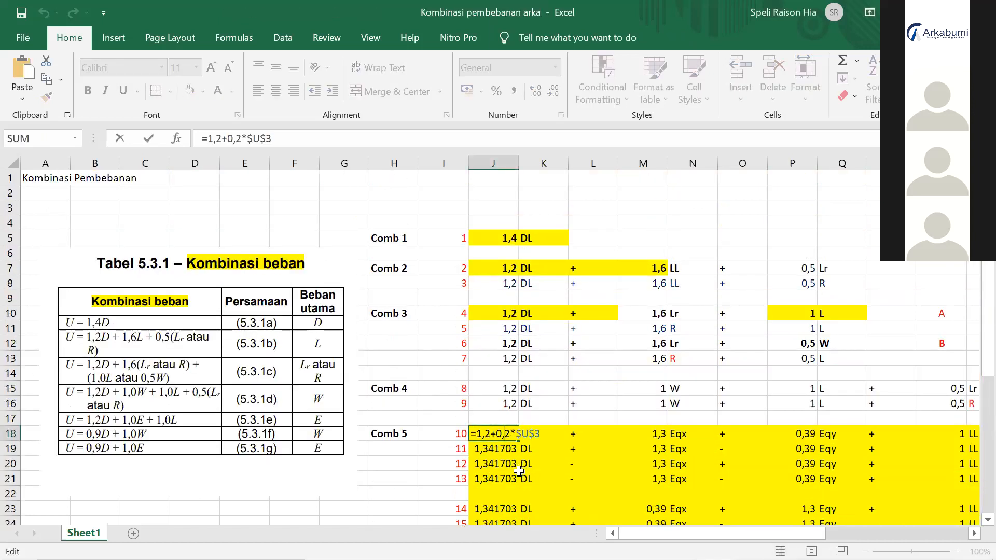
pyautogui.press('Escape')
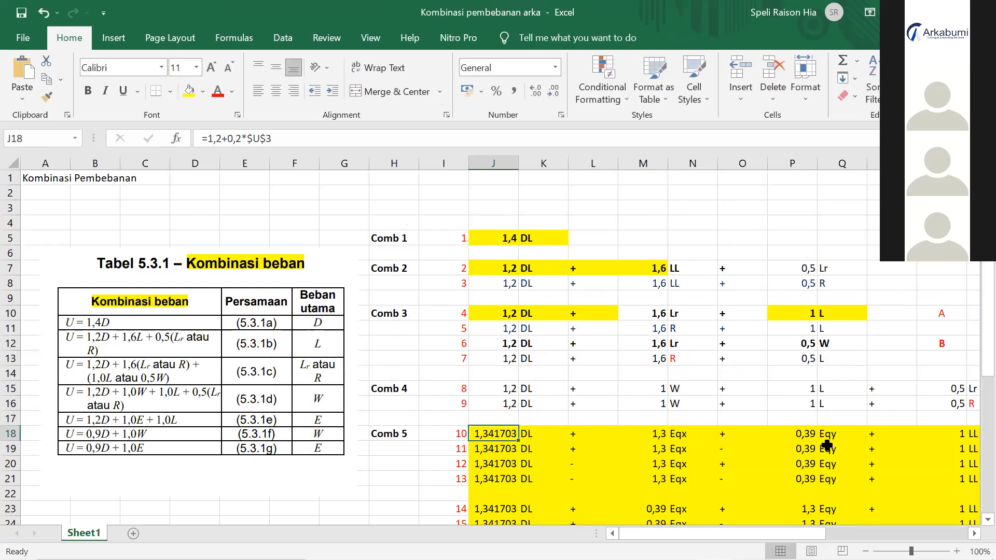
pyautogui.hscroll(1, 832, 478)
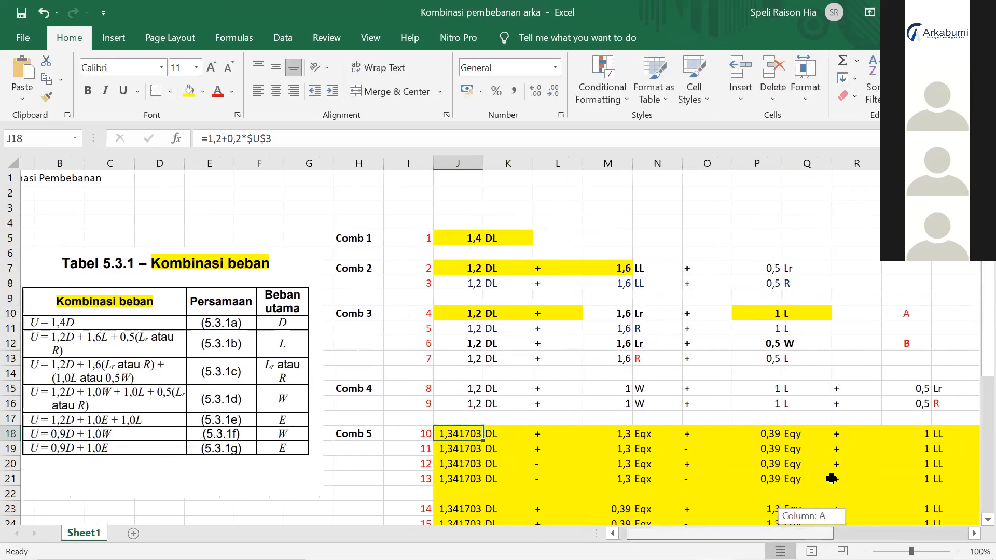
pyautogui.hscroll(5, 512, 446)
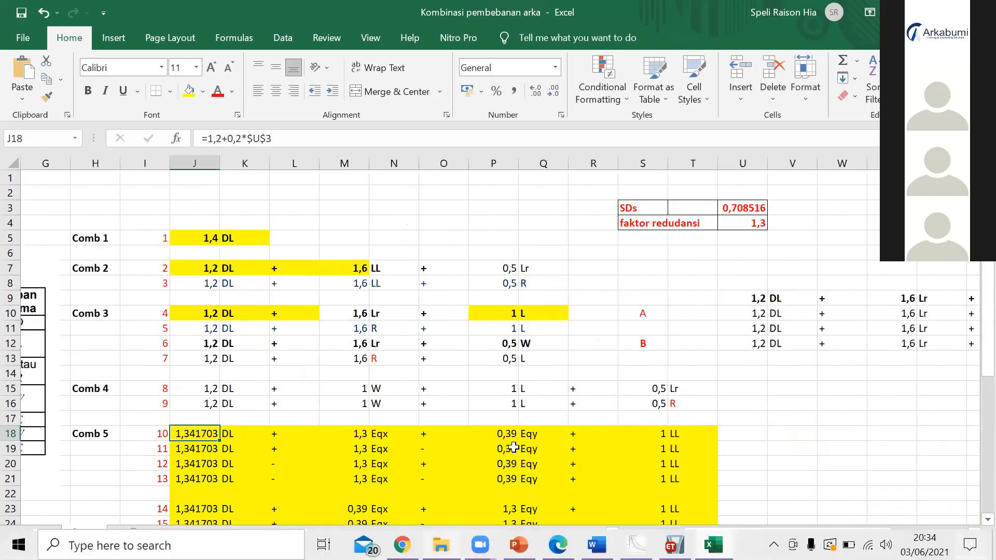
# Step: Switch to the SNI 1726:2019 PDF in Microsoft Edge and search it for "faktor redunda"
pyautogui.click(311, 222)
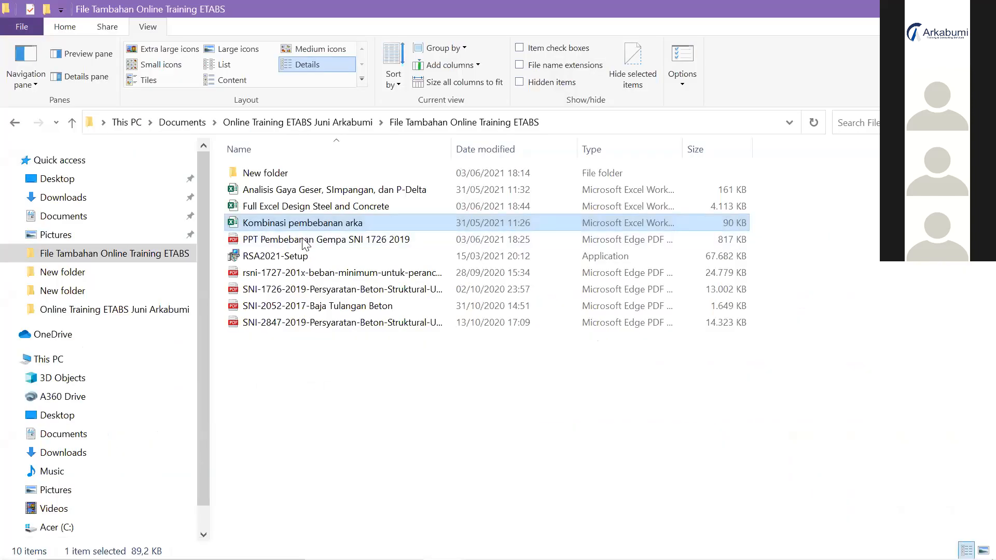
pyautogui.hotkey('alt', 'Tab')
pyautogui.hotkey('alt', 'Tab')
pyautogui.hotkey('alt', 'Tab')
pyautogui.hotkey('alt', 'Tab')
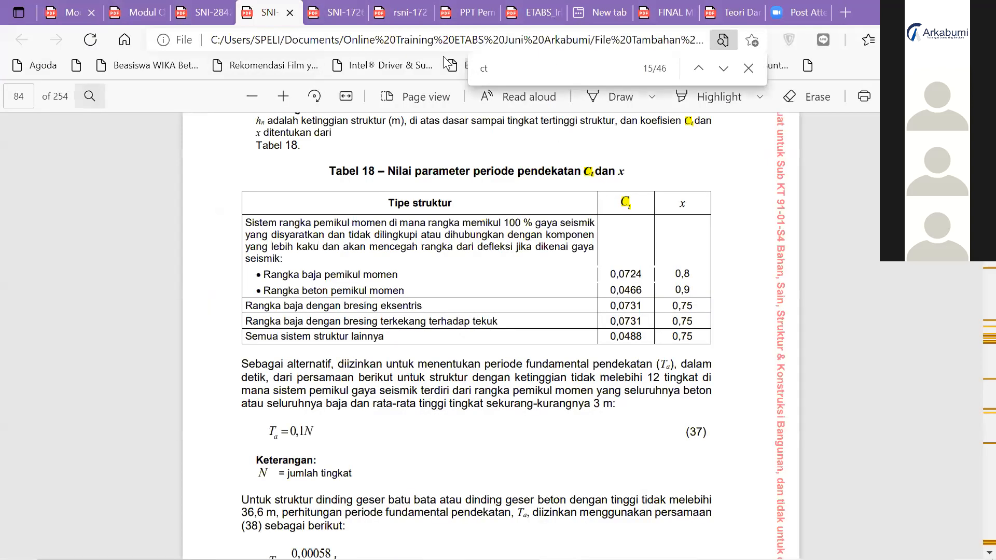
pyautogui.hotkey('ctrl', 'f')
pyautogui.write('fai')
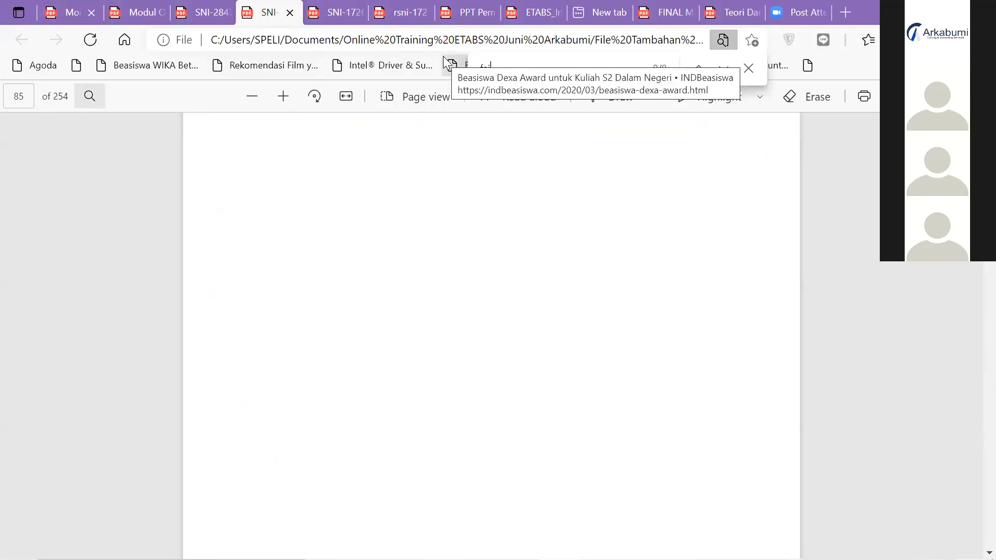
pyautogui.press('BackSpace')
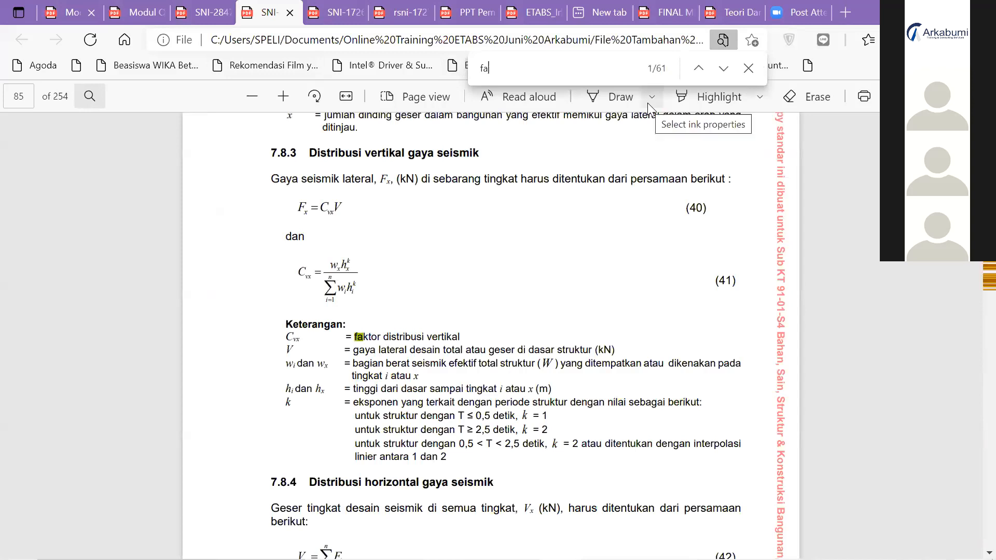
pyautogui.write('ktor re')
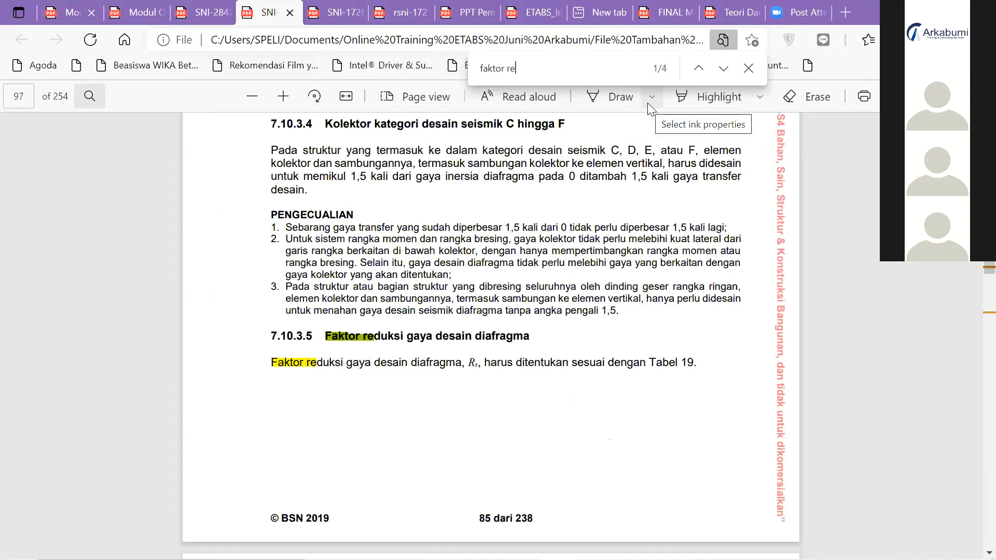
pyautogui.write('dun')
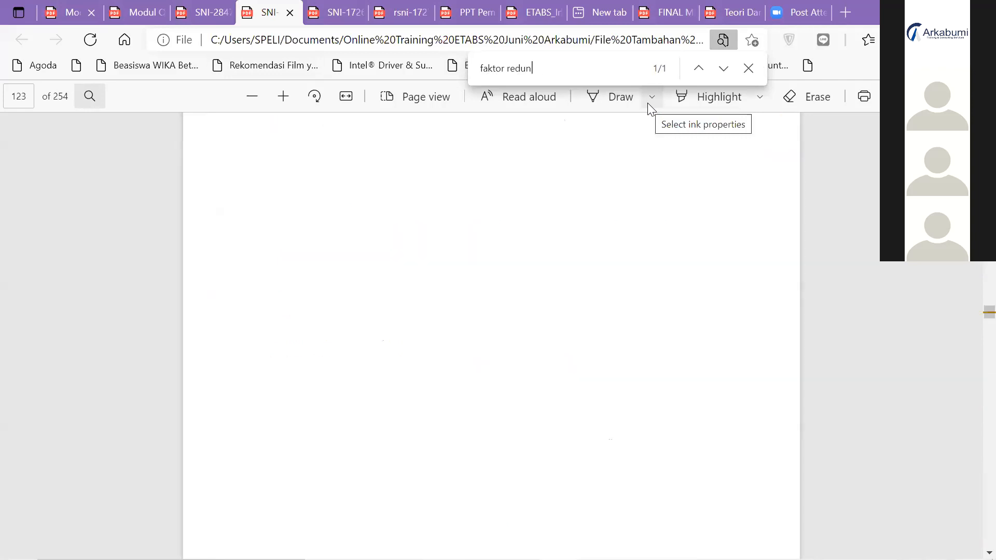
pyautogui.write('da')
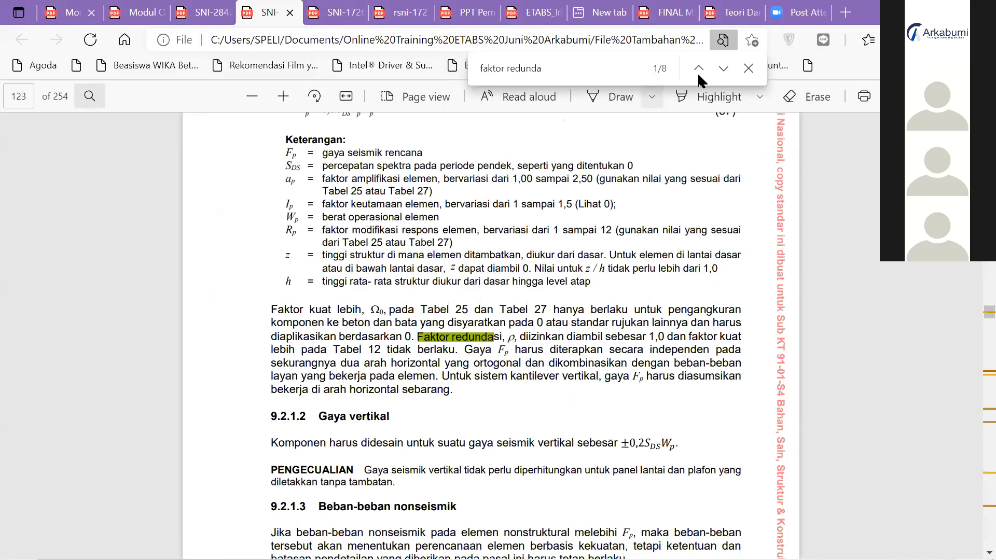
# Step: Go through the search matches to locate section 7.3.4 Redundansi in the standard
pyautogui.click(698, 69)
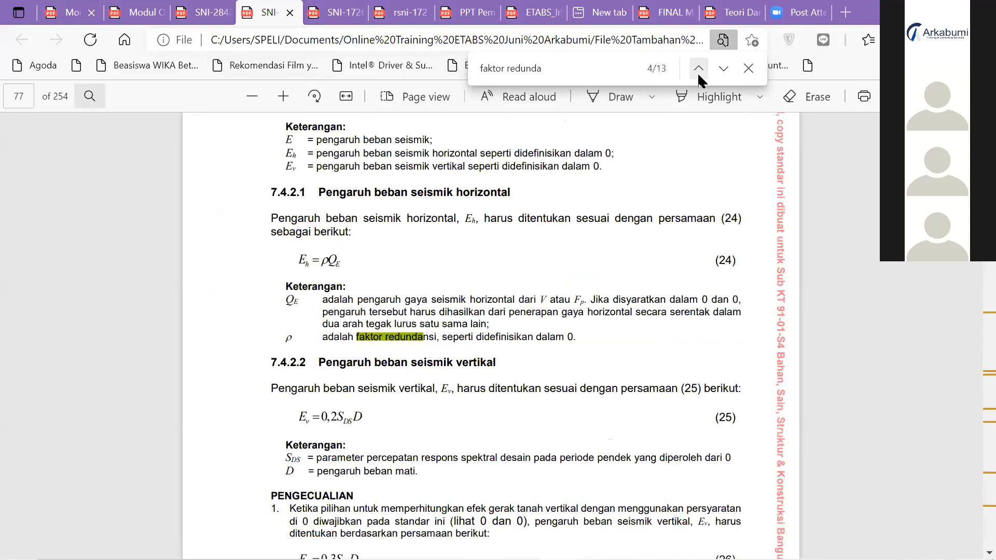
pyautogui.click(698, 73)
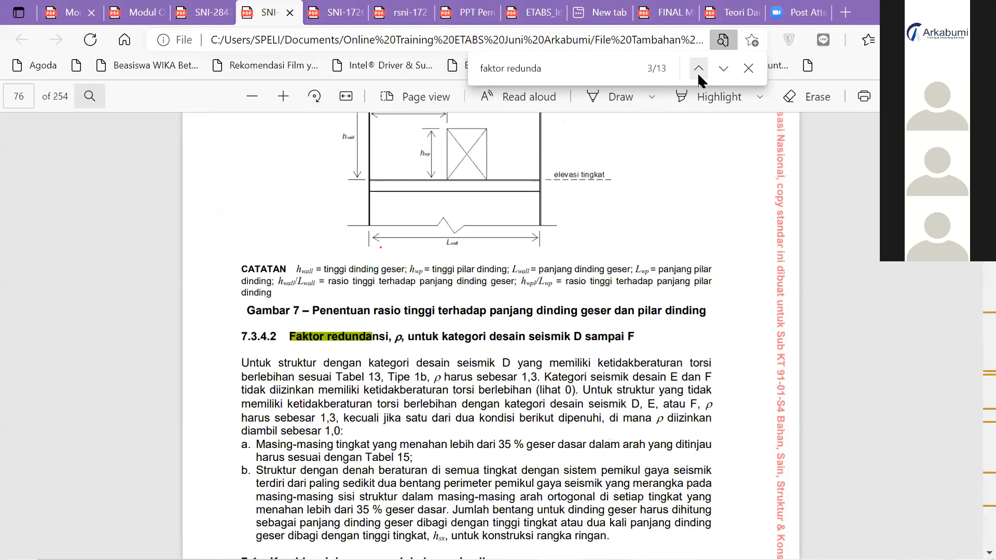
pyautogui.click(698, 72)
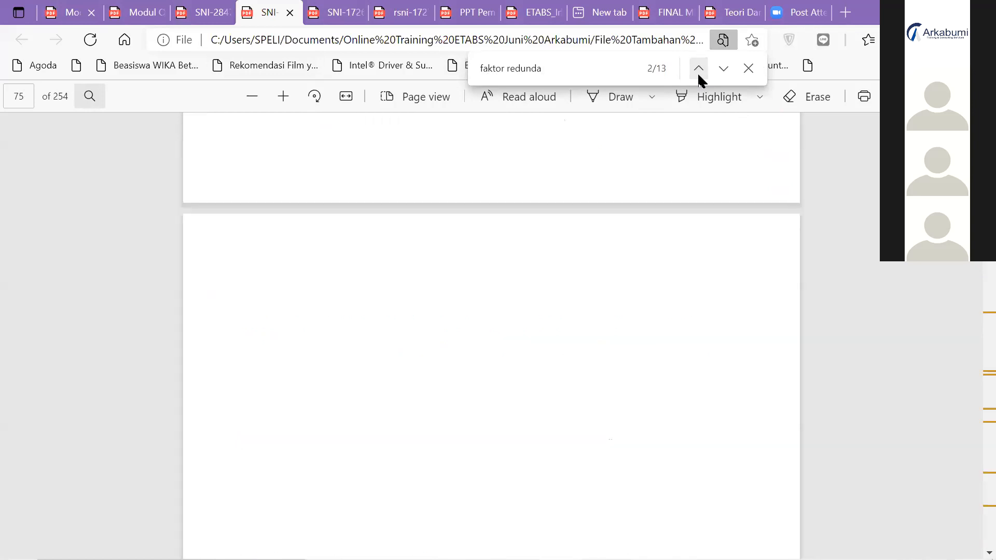
pyautogui.click(698, 73)
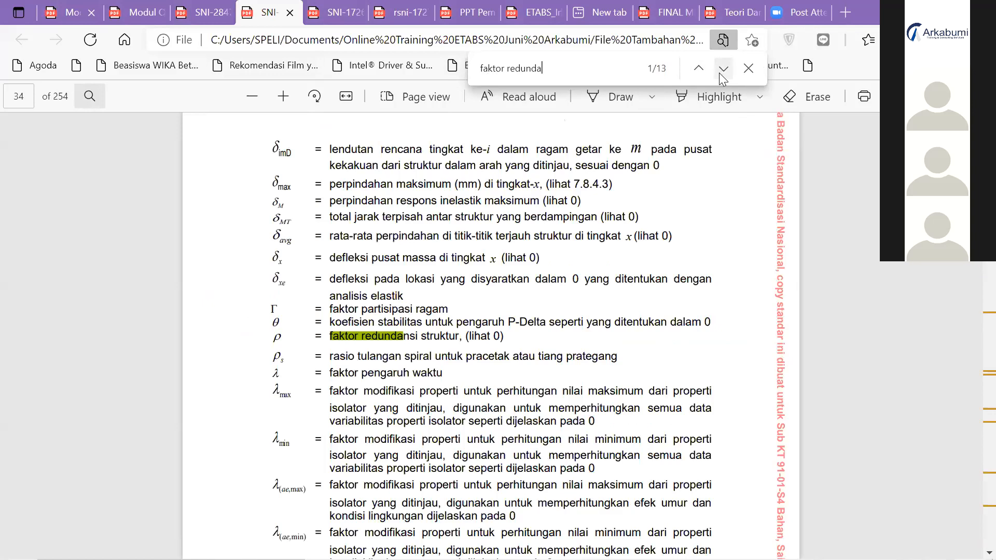
pyautogui.click(722, 71)
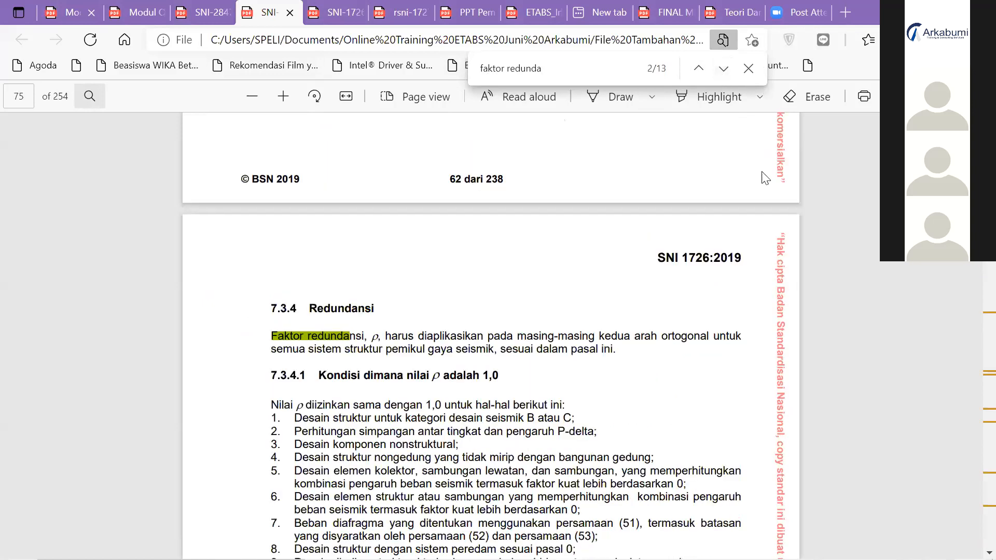
# Step: Examine the conditions in section 7.3.4.1 under which the redundancy factor ρ may be taken as 1,0
pyautogui.scroll(-1, 718, 385)
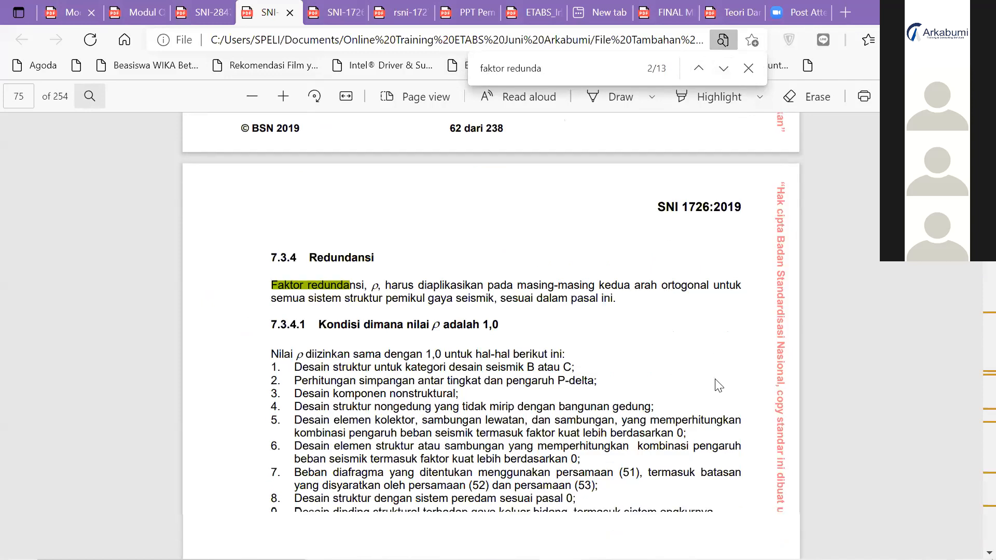
pyautogui.scroll(-1, 719, 385)
pyautogui.scroll(1, 718, 385)
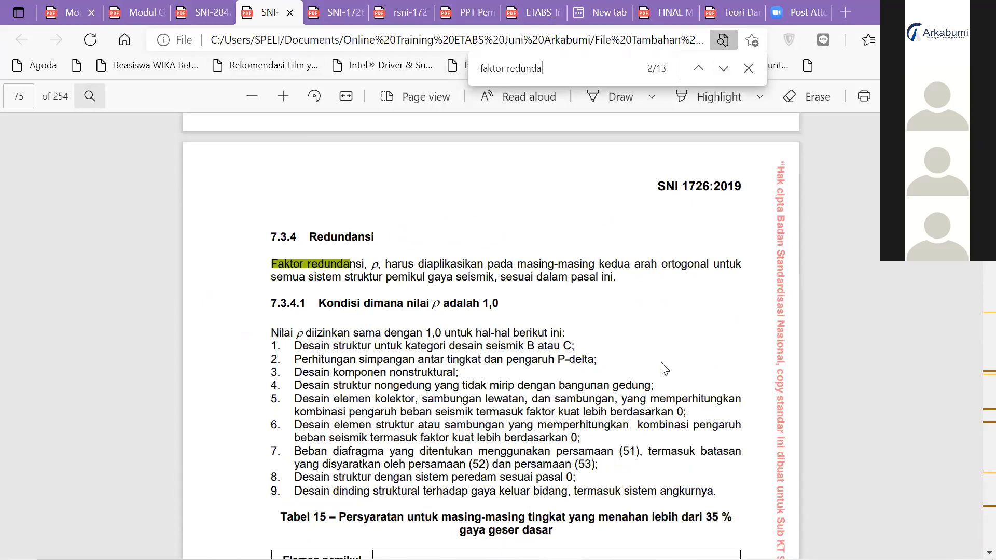
pyautogui.scroll(-1, 667, 369)
pyautogui.scroll(1, 665, 369)
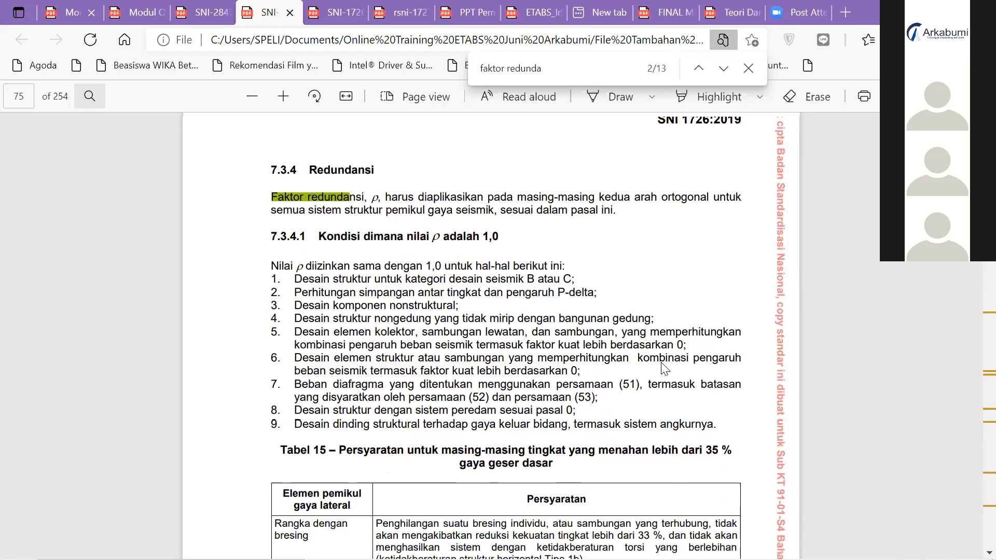
pyautogui.scroll(-1, 665, 369)
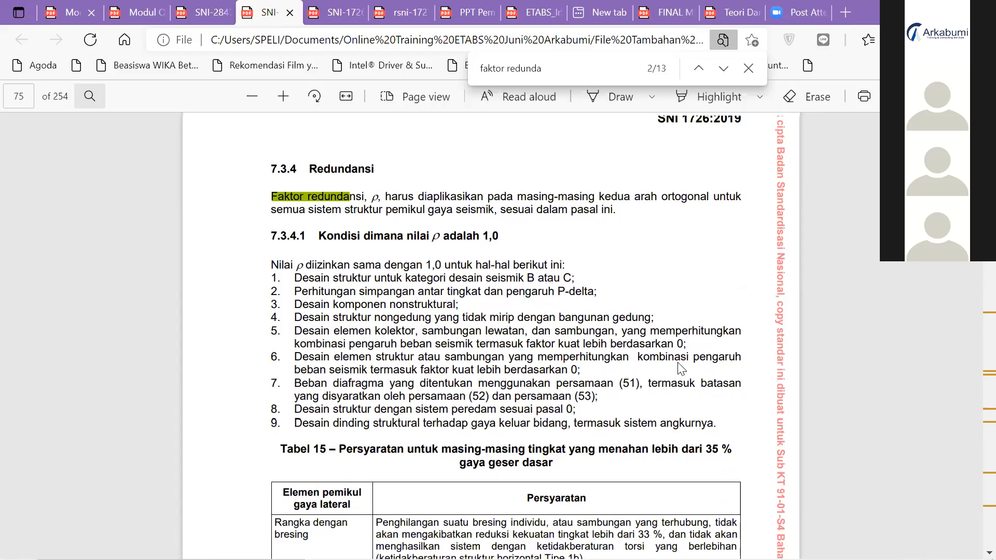
# Step: Examine section 7.3.4.1 and the redundancy factor rules for seismic design categories D to F in section 7.3.4.2
pyautogui.scroll(3, 423, 322)
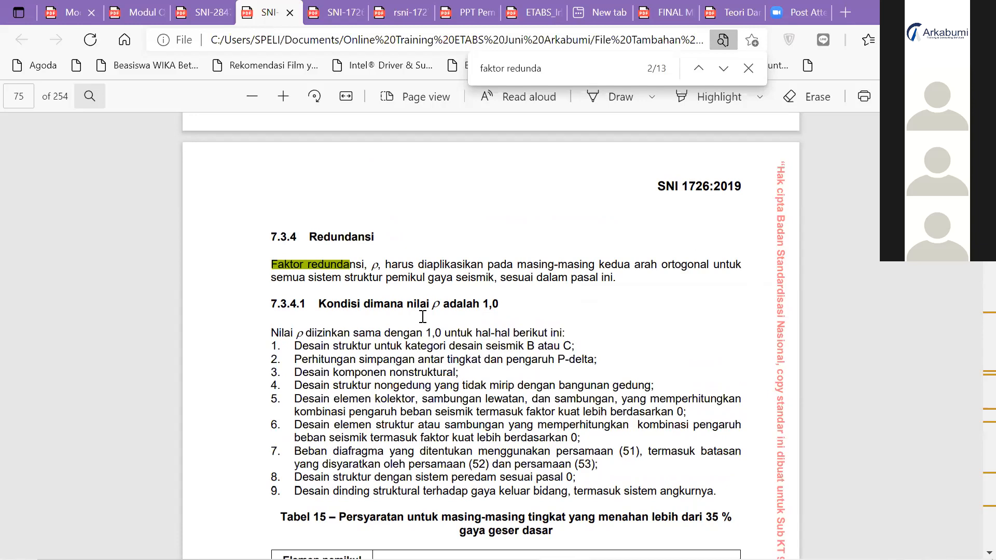
pyautogui.scroll(-1, 483, 327)
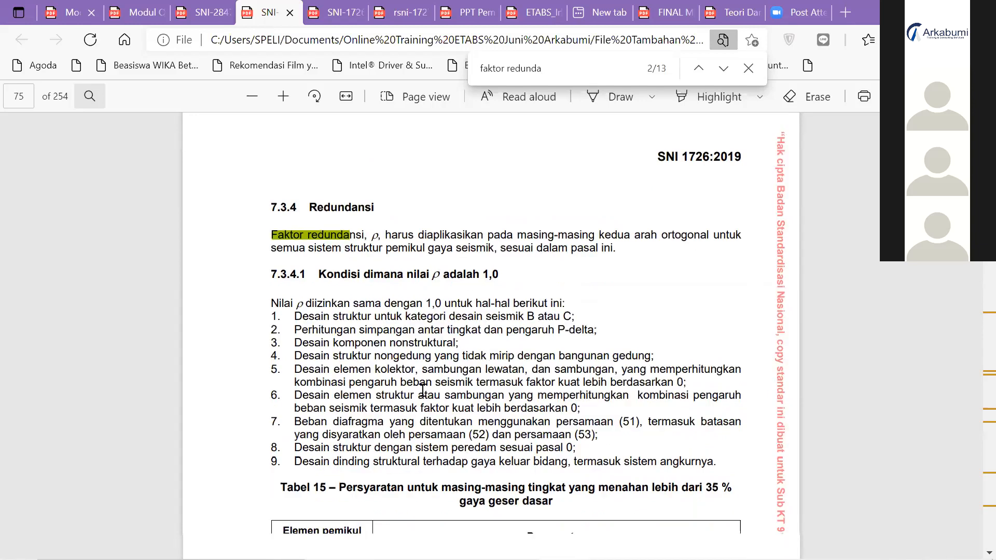
pyautogui.scroll(-3, 423, 384)
pyautogui.scroll(2, 467, 322)
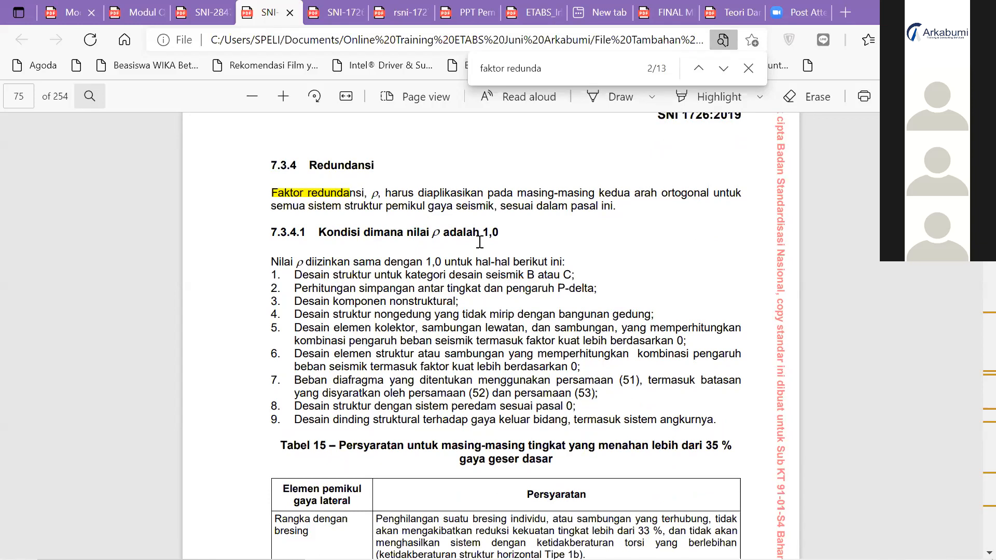
pyautogui.scroll(-2, 529, 232)
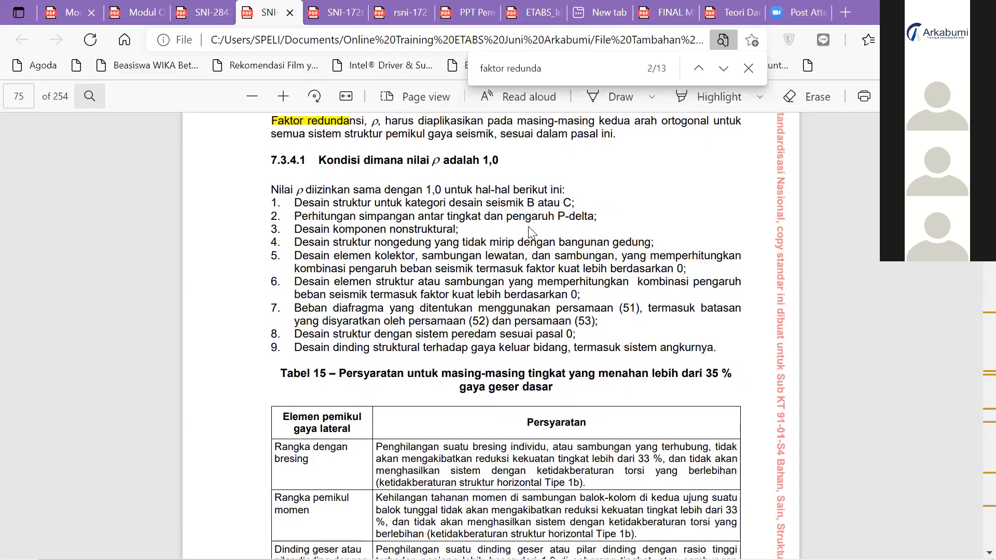
pyautogui.scroll(-1, 529, 231)
pyautogui.scroll(-10, 528, 233)
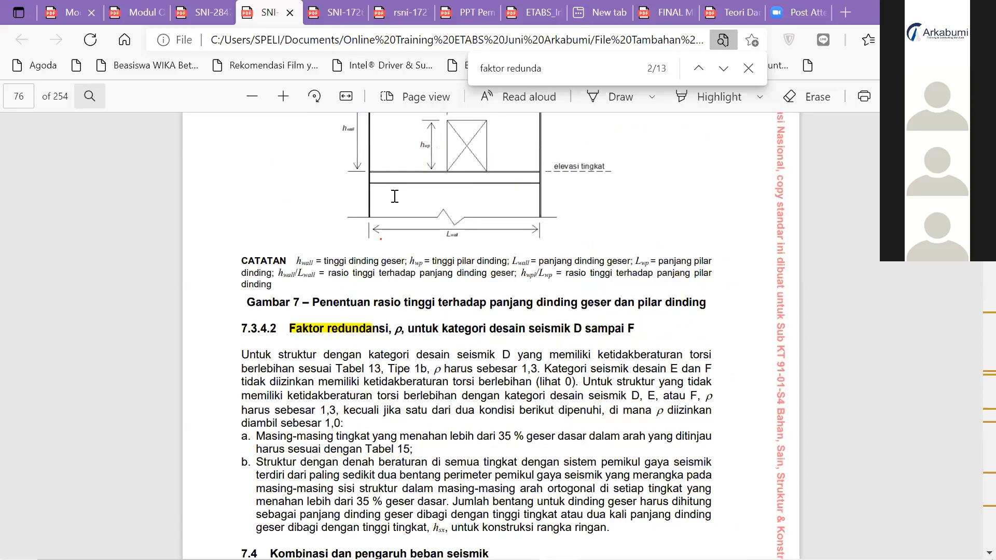
pyautogui.scroll(-3, 511, 186)
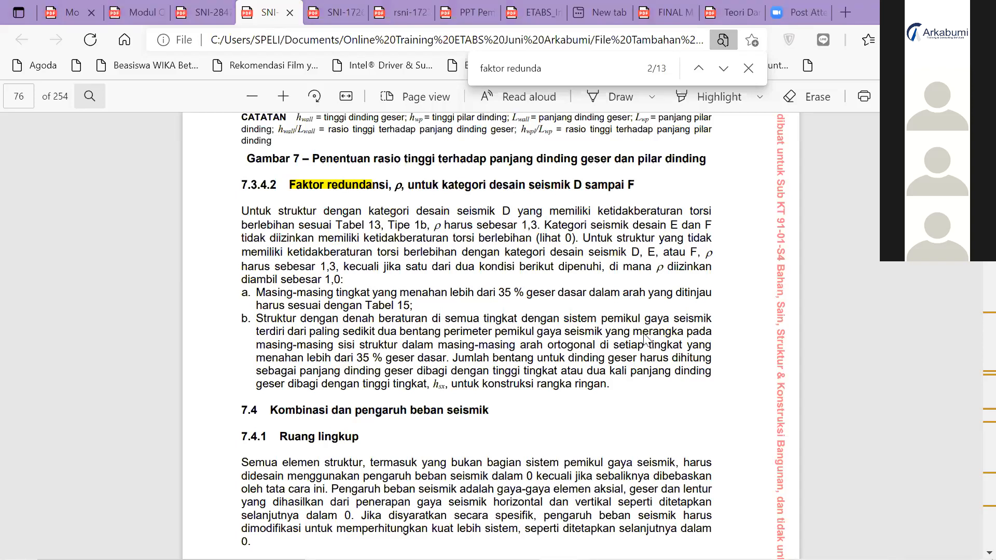
# Step: Switch back to the Kombinasi pembebanan arka workbook in Excel and check the SDs input in cell U3
pyautogui.hotkey('alt', 'Tab')
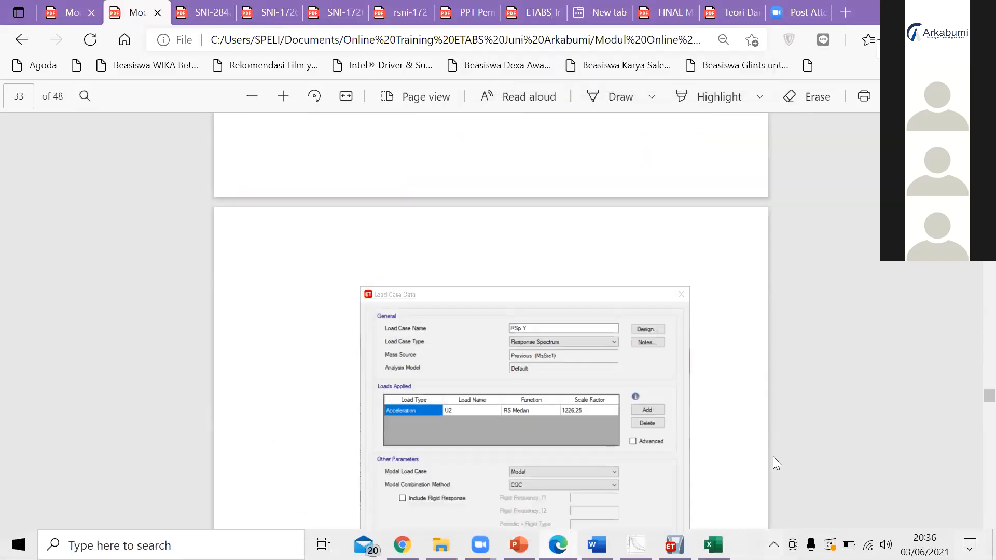
pyautogui.hotkey('alt', 'Tab')
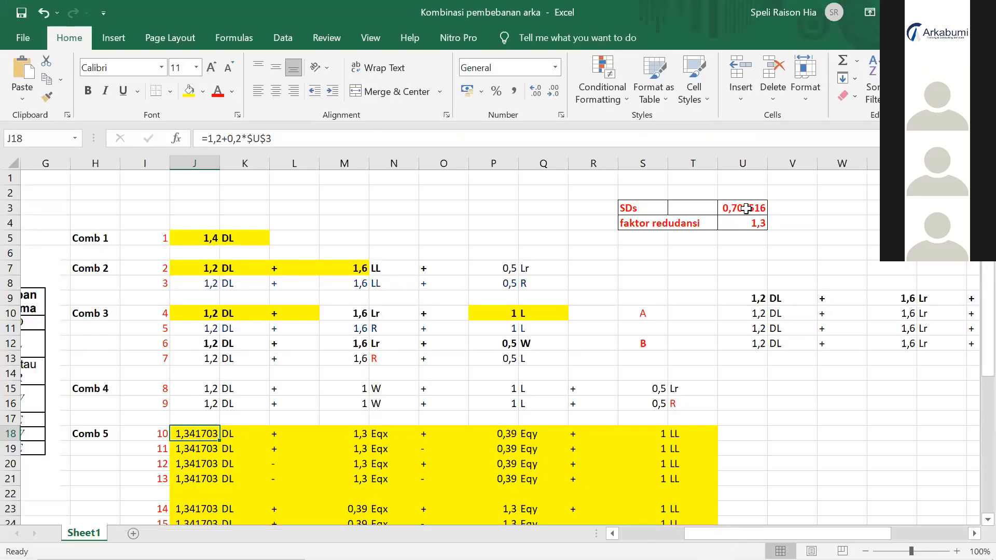
pyautogui.click(747, 207)
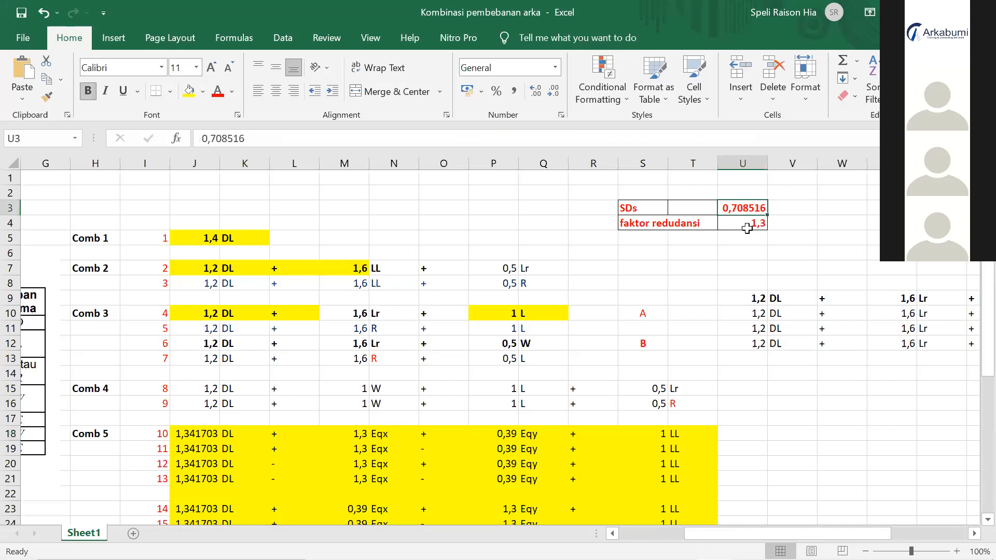
# Step: Try a faktor redudansi of 1 in cell U4 and undo the entry
pyautogui.click(748, 223)
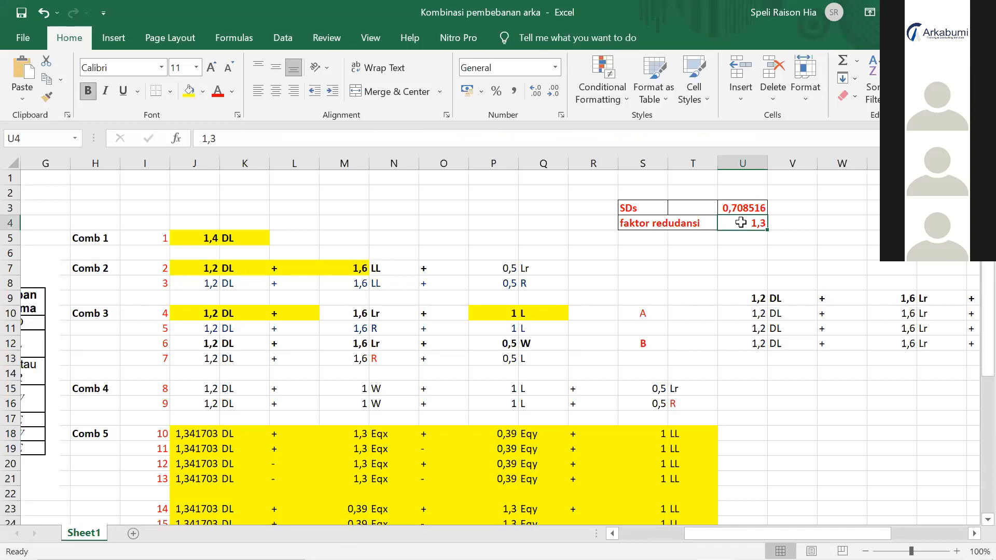
pyautogui.write('1')
pyautogui.press('Return')
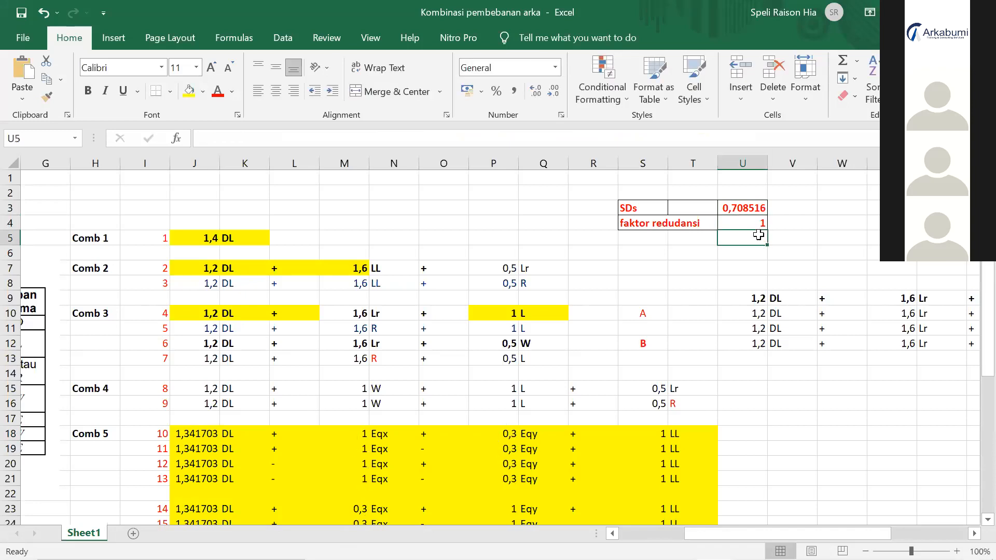
pyautogui.hotkey('ctrl', 'z')
# Step: Compare the SDs value in cell U3 with the Sds text result in Aplikasi Spektrum Respons Desain Indonesia 2021, returning to Excel
pyautogui.click(742, 209)
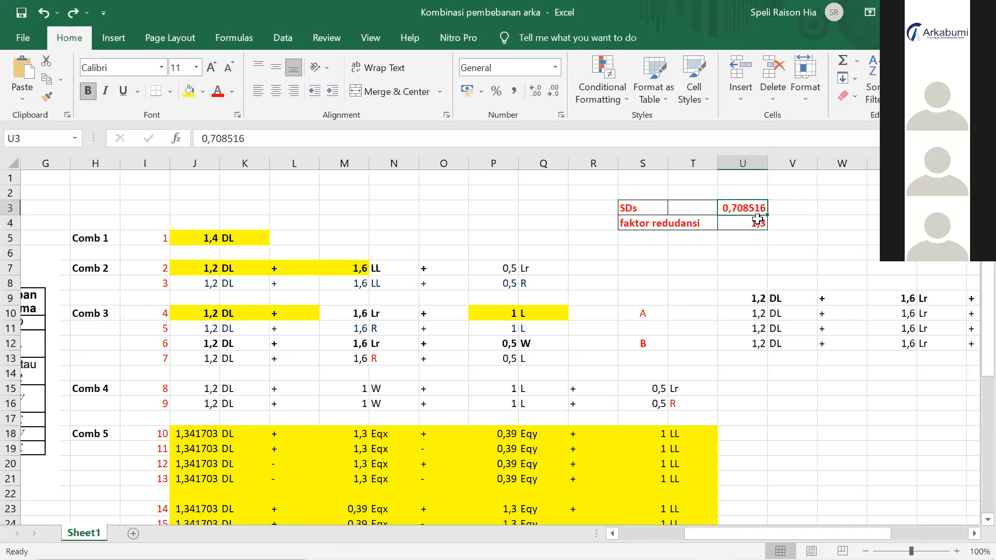
pyautogui.doubleClick(758, 208)
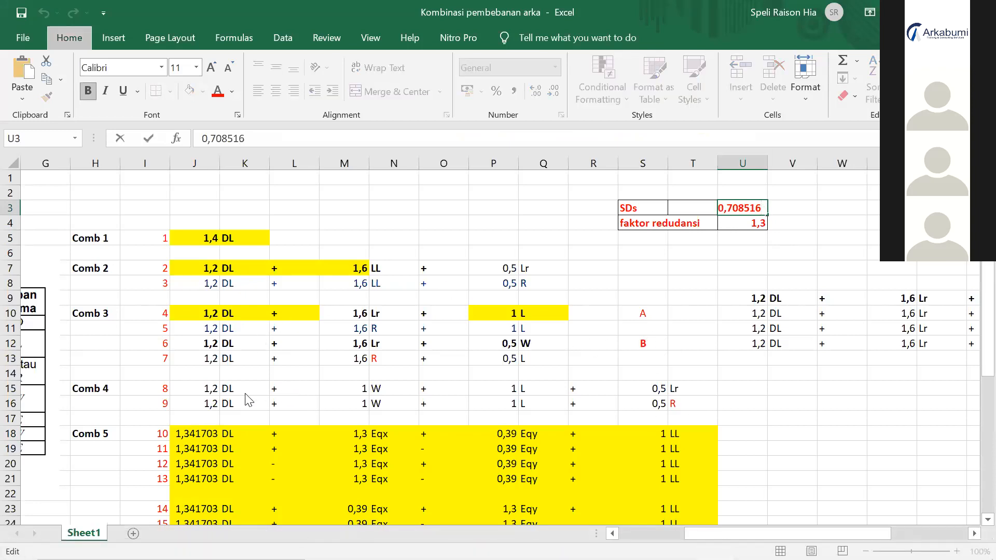
pyautogui.hotkey('alt', 'Tab')
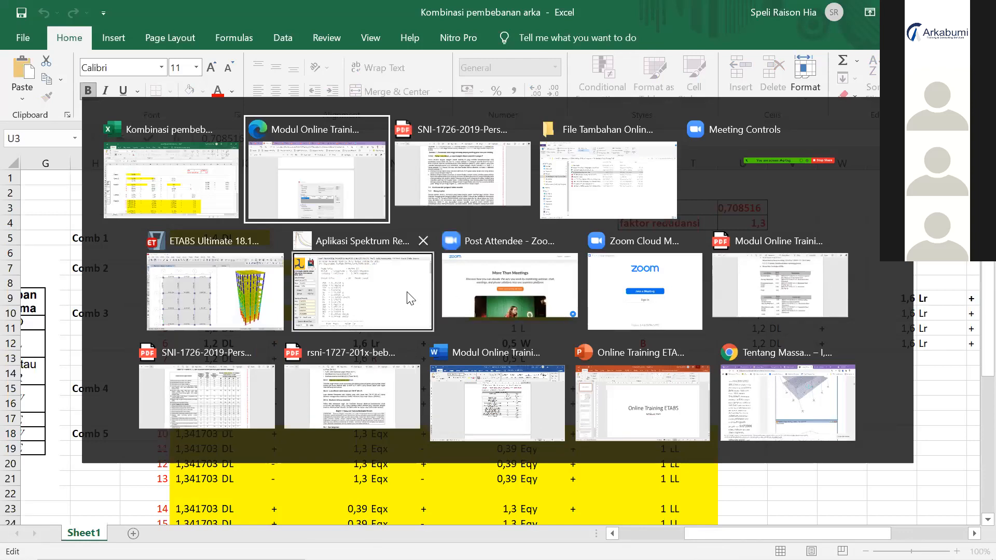
pyautogui.click(361, 317)
pyautogui.click(385, 413)
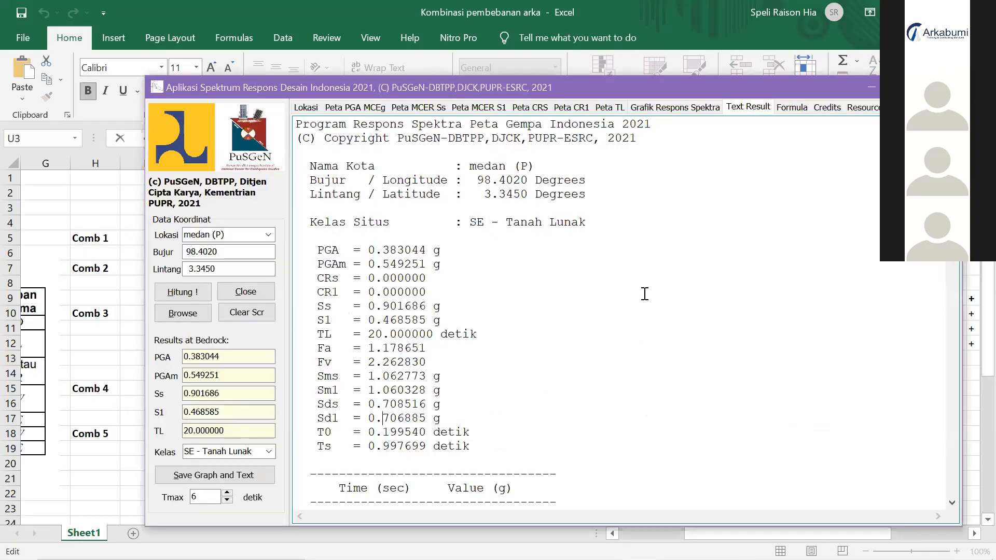
pyautogui.click(870, 88)
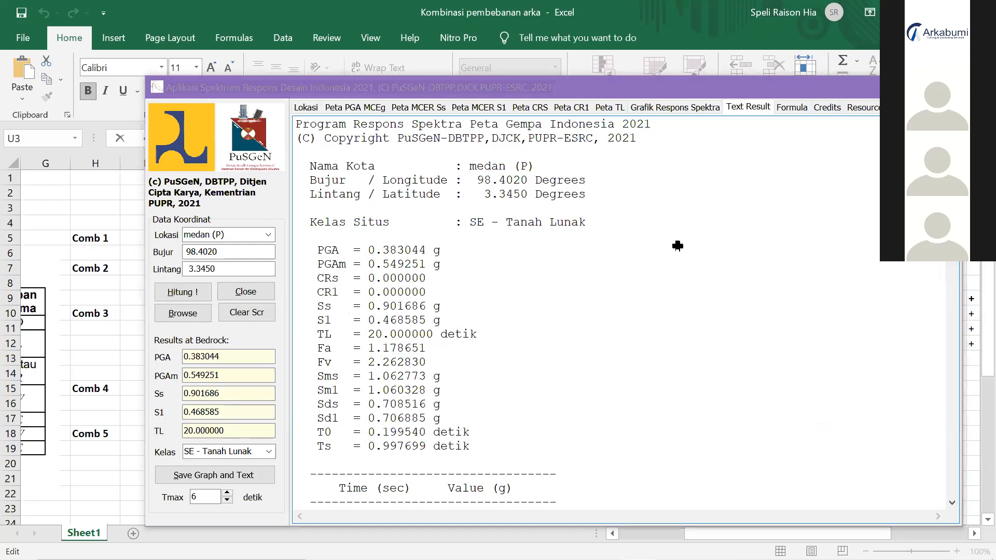
pyautogui.hotkey('ctrl', 'Return')
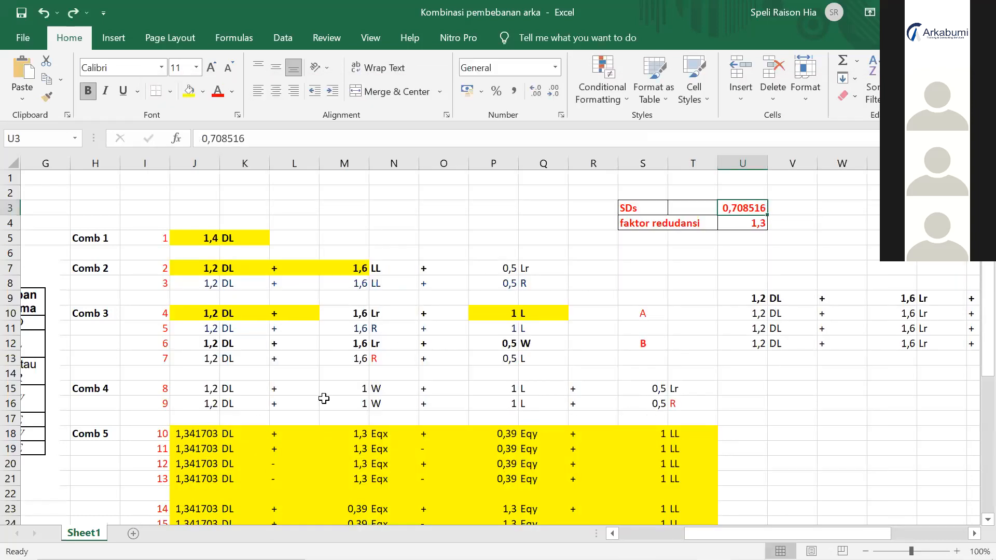
# Step: Inspect how the DL factor formula in cell J18 of Comb 5 uses the SDs input
pyautogui.click(207, 430)
pyautogui.doubleClick(206, 430)
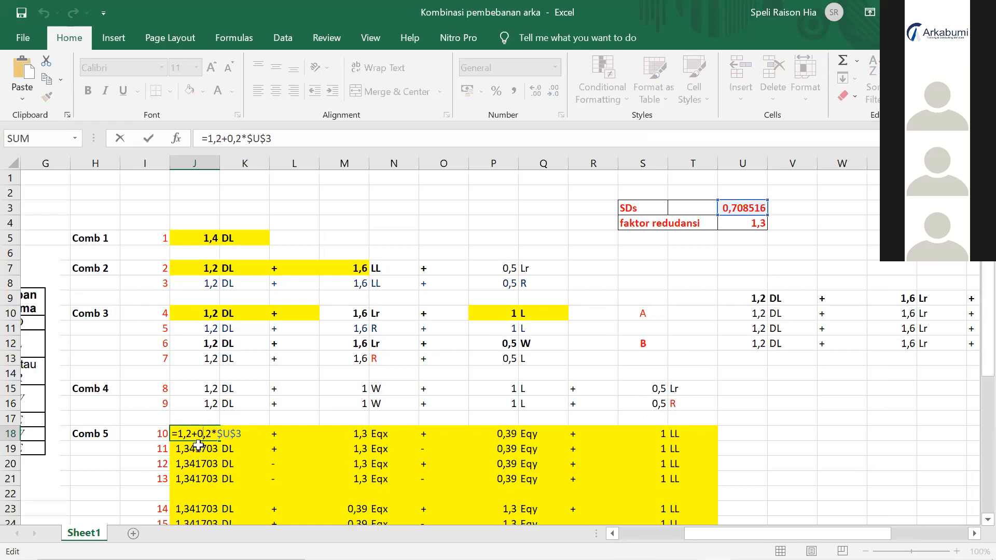
pyautogui.click(199, 437)
pyautogui.click(192, 435)
pyautogui.click(197, 434)
pyautogui.press('Return')
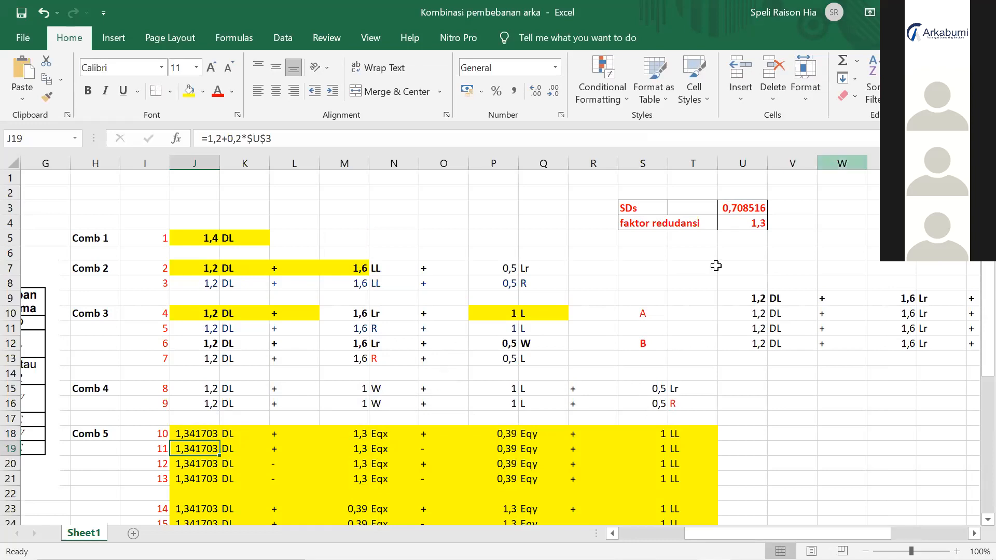
# Step: Inspect how the Eqx and Eqy factor formulas in cells M18 and P18 reference the faktor redudansi
pyautogui.doubleClick(337, 434)
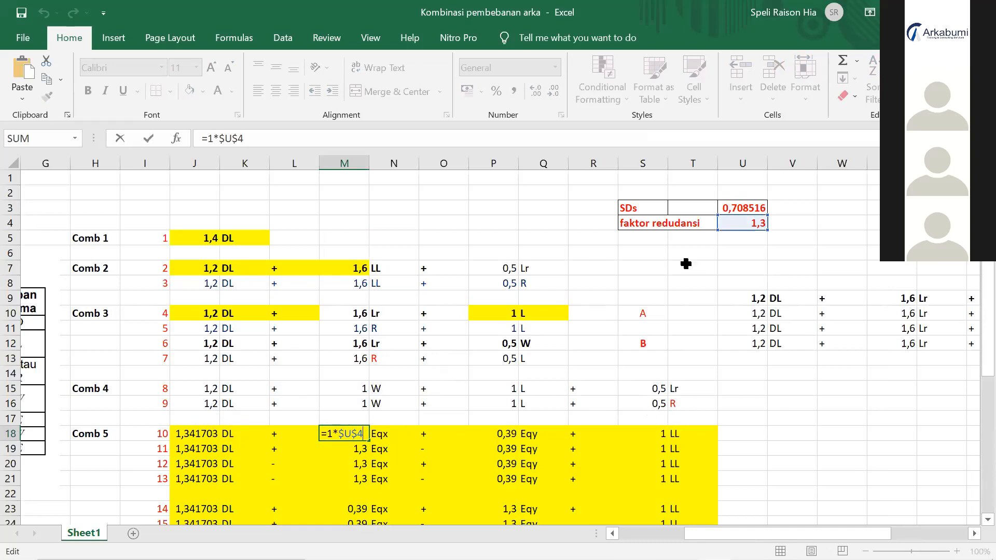
pyautogui.press('Return')
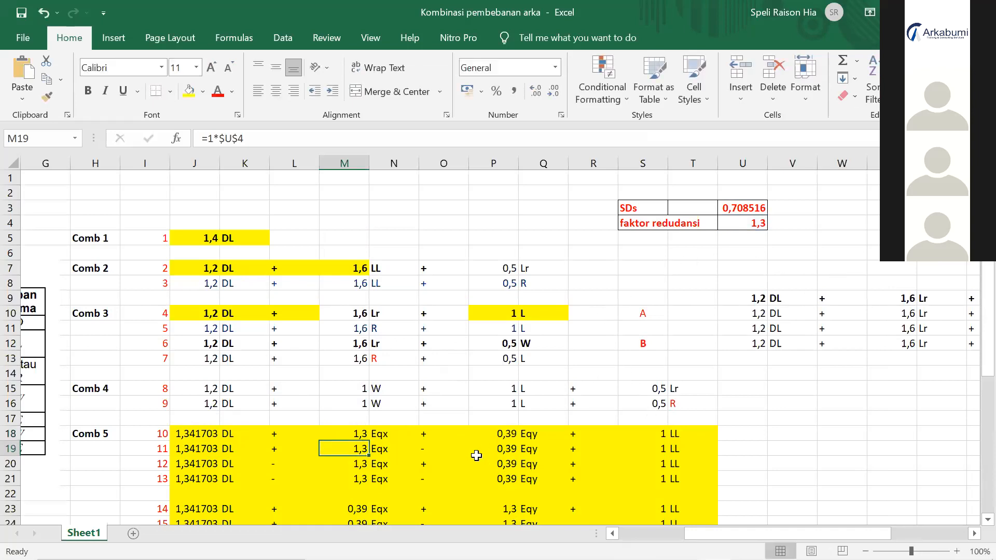
pyautogui.doubleClick(509, 435)
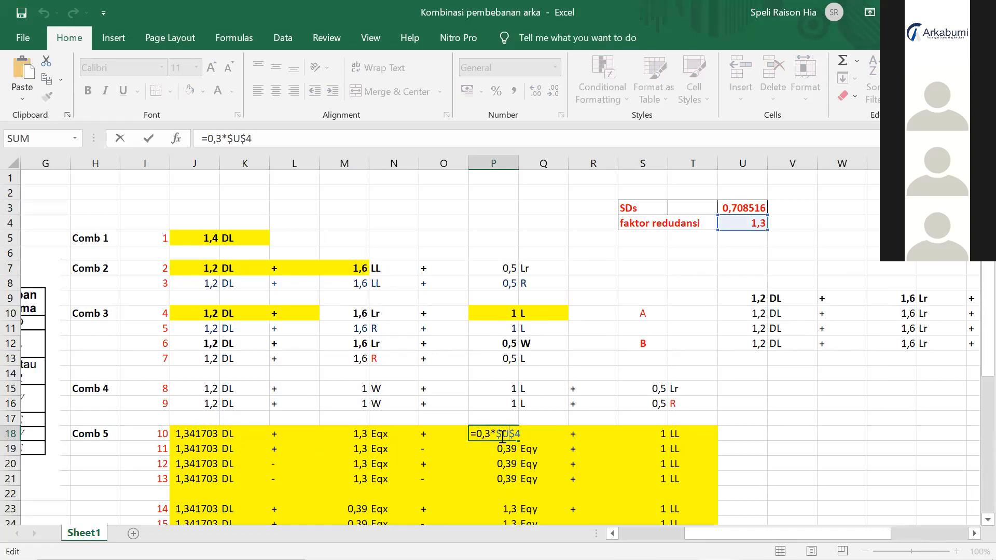
pyautogui.press('Return')
# Step: Examine the signs before the Eqy and LL terms of combination 10 in Comb 5
pyautogui.scroll(-2, 618, 444)
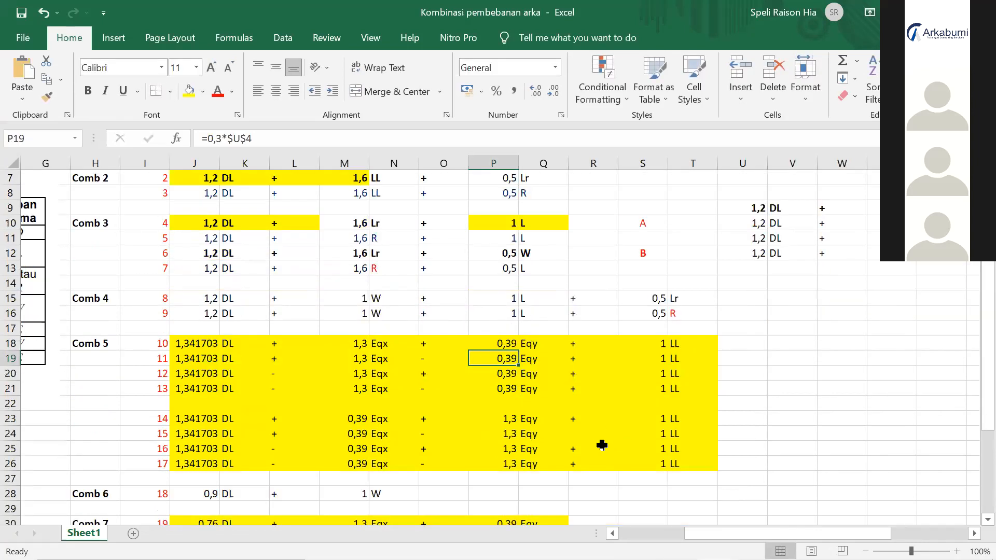
pyautogui.click(425, 345)
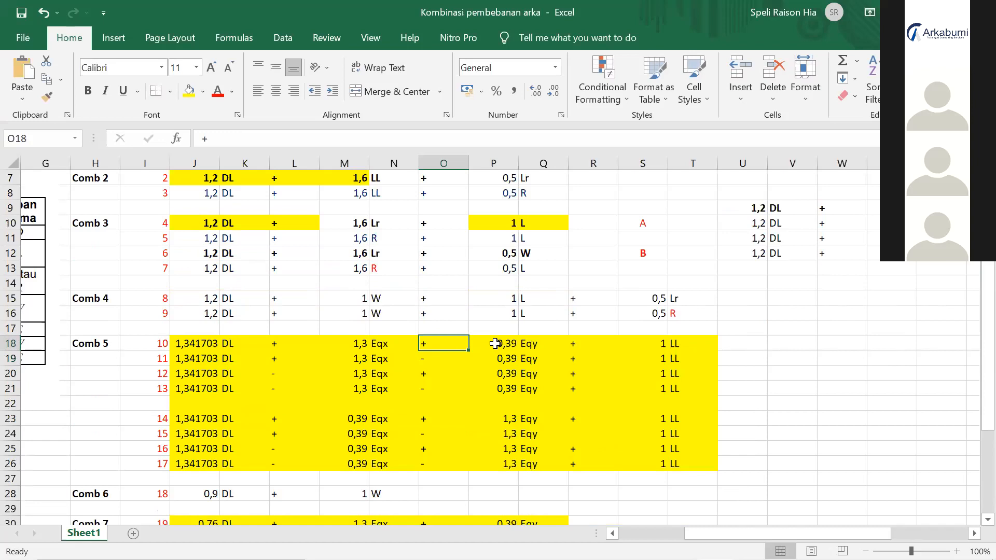
pyautogui.click(576, 345)
pyautogui.click(413, 349)
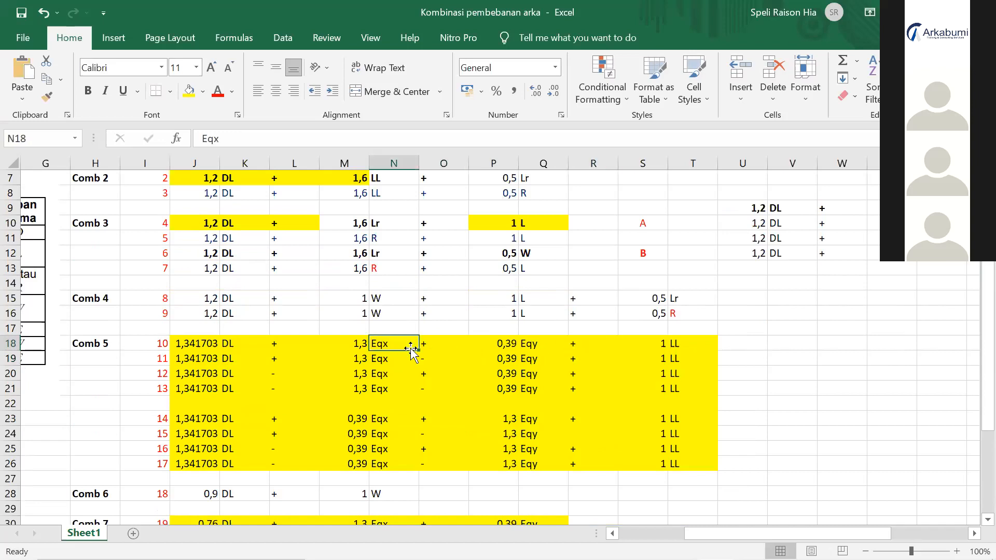
pyautogui.click(429, 343)
pyautogui.click(575, 339)
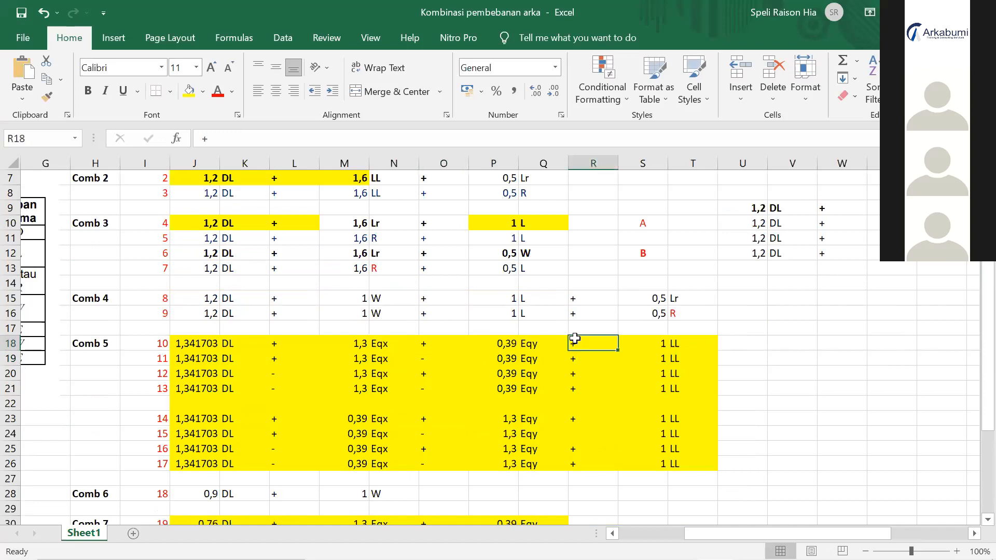
pyautogui.click(465, 343)
pyautogui.click(583, 344)
pyautogui.click(439, 344)
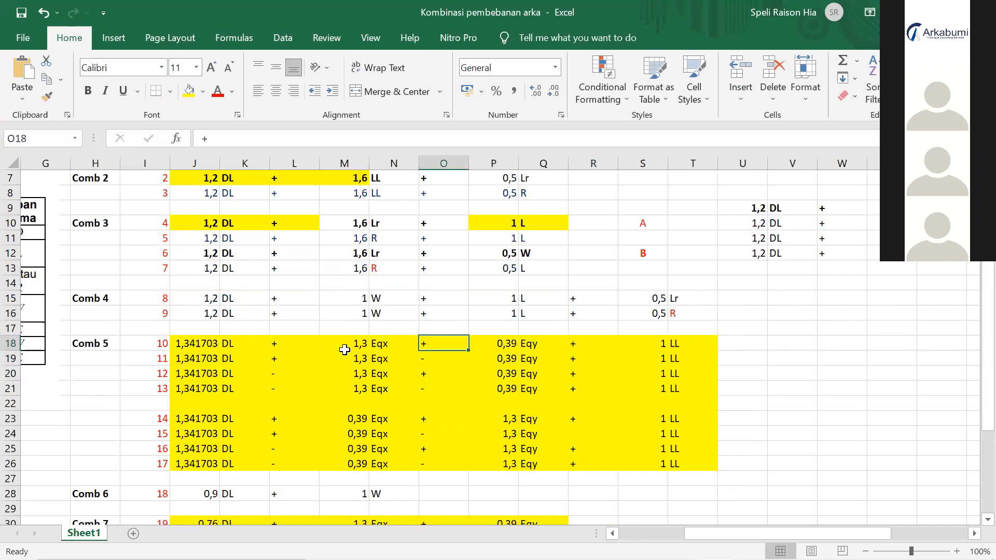
pyautogui.scroll(1, 391, 367)
pyautogui.scroll(-2, 384, 373)
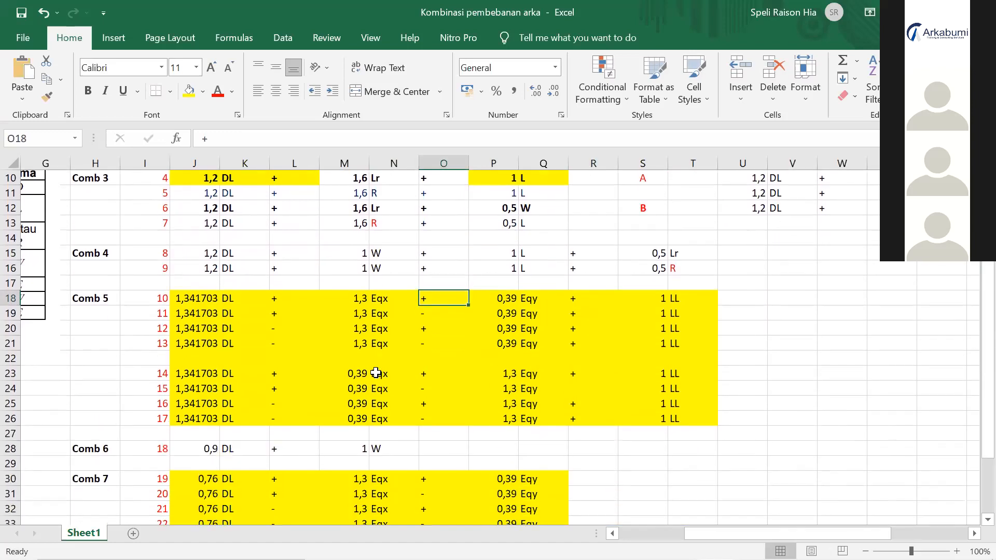
pyautogui.scroll(1, 381, 363)
# Step: Compare the sign patterns of the Eqx and Eqy terms across combinations 10 to 13 in Comb 5
pyautogui.click(291, 344)
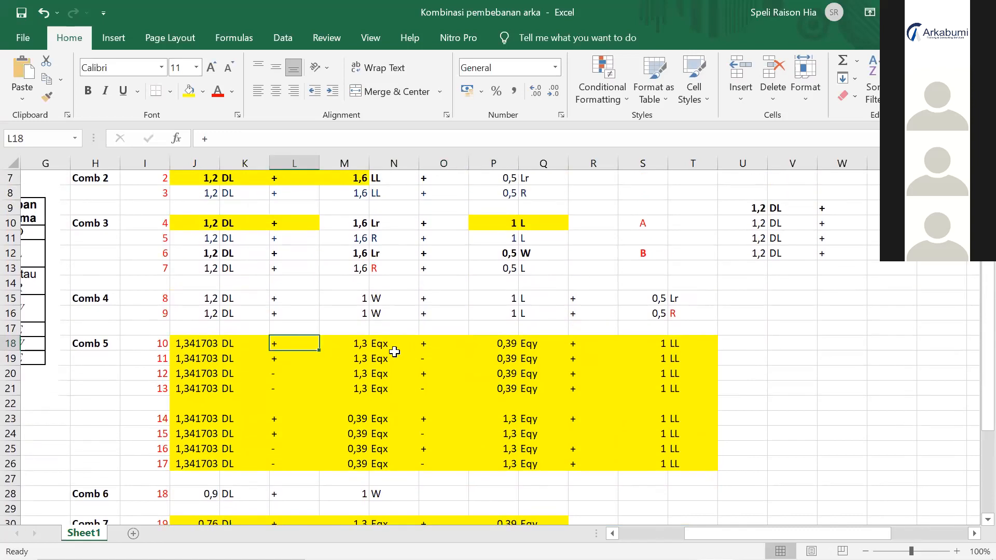
pyautogui.click(449, 344)
pyautogui.click(308, 358)
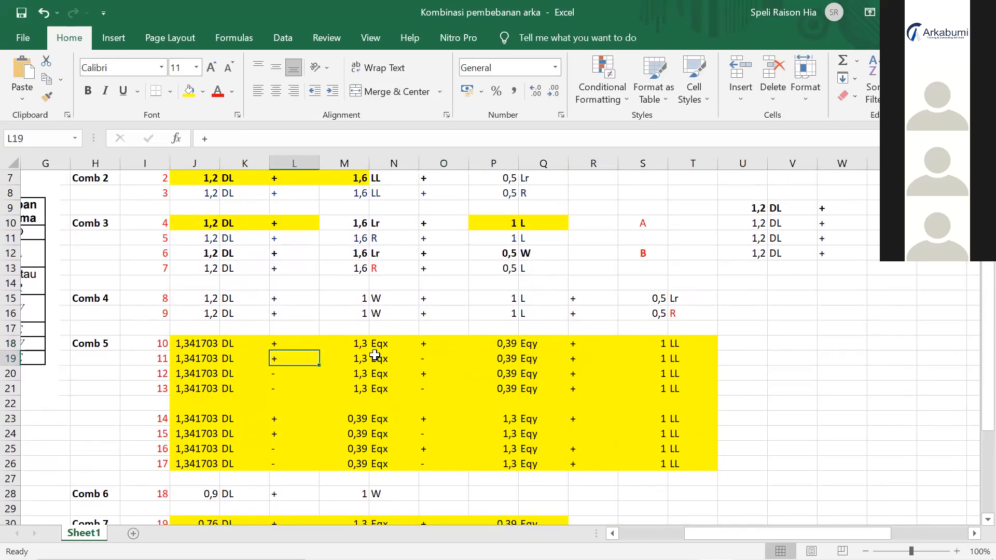
pyautogui.click(427, 358)
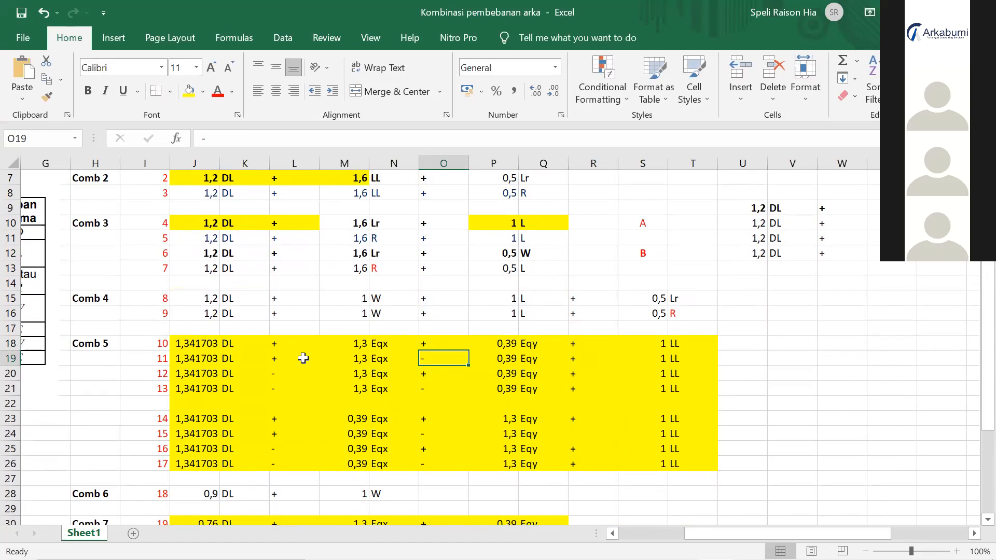
pyautogui.click(301, 340)
pyautogui.click(432, 346)
pyautogui.click(283, 349)
pyautogui.click(445, 369)
pyautogui.click(299, 386)
pyautogui.click(429, 377)
pyautogui.click(323, 400)
pyautogui.click(403, 390)
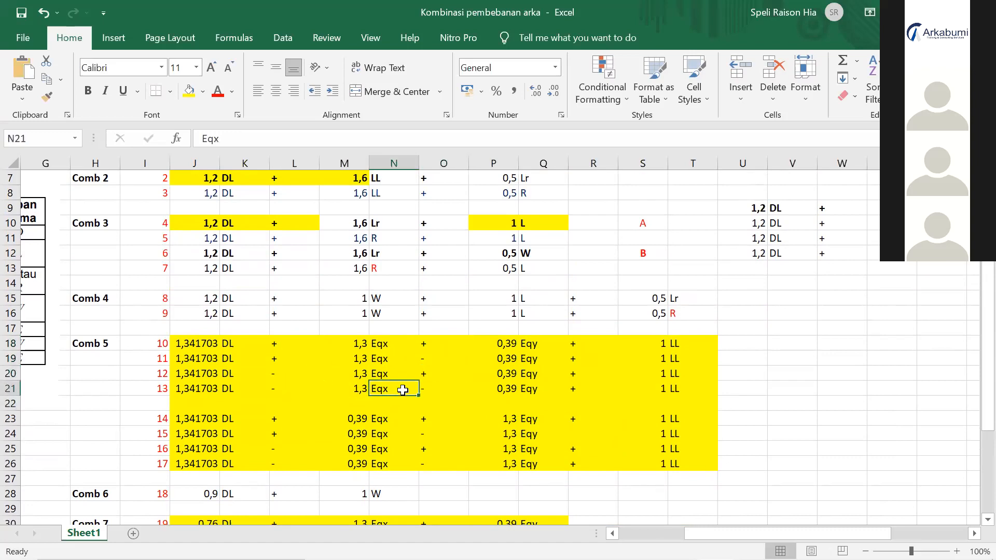
# Step: Inspect the Eqx factor formula of combination 14 in cell M23 and leave it unedited
pyautogui.scroll(-1, 403, 390)
pyautogui.click(354, 374)
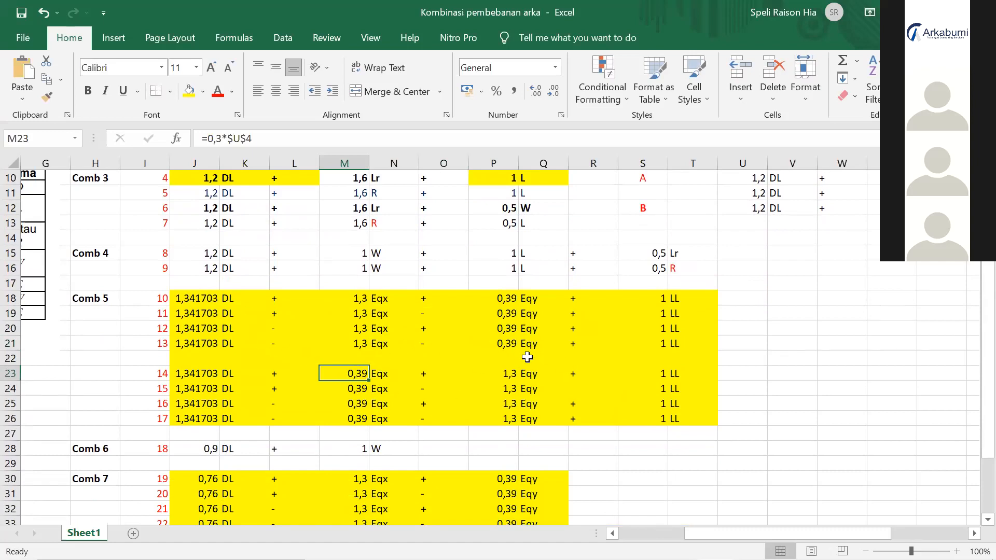
pyautogui.doubleClick(345, 374)
pyautogui.press('Escape')
pyautogui.scroll(-1, 382, 379)
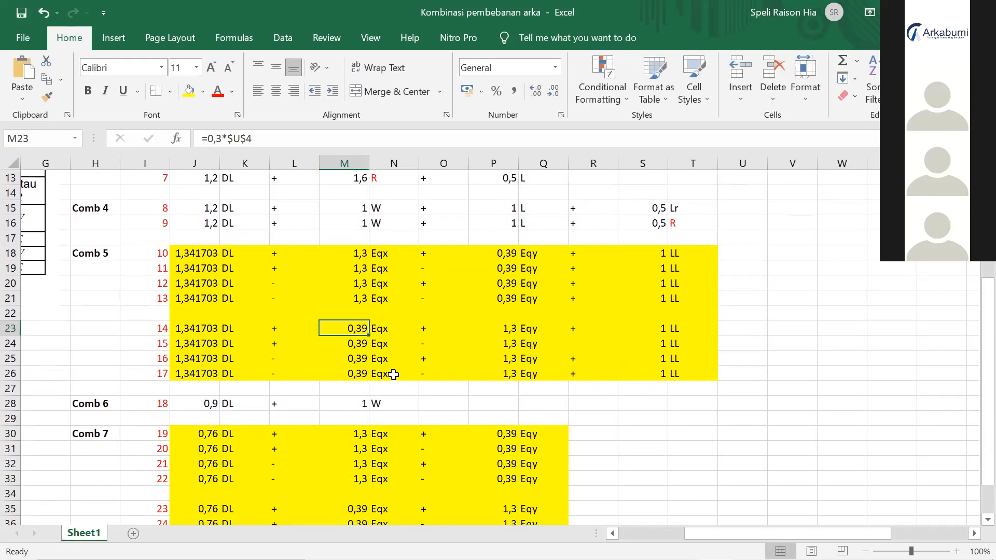
pyautogui.scroll(1, 377, 364)
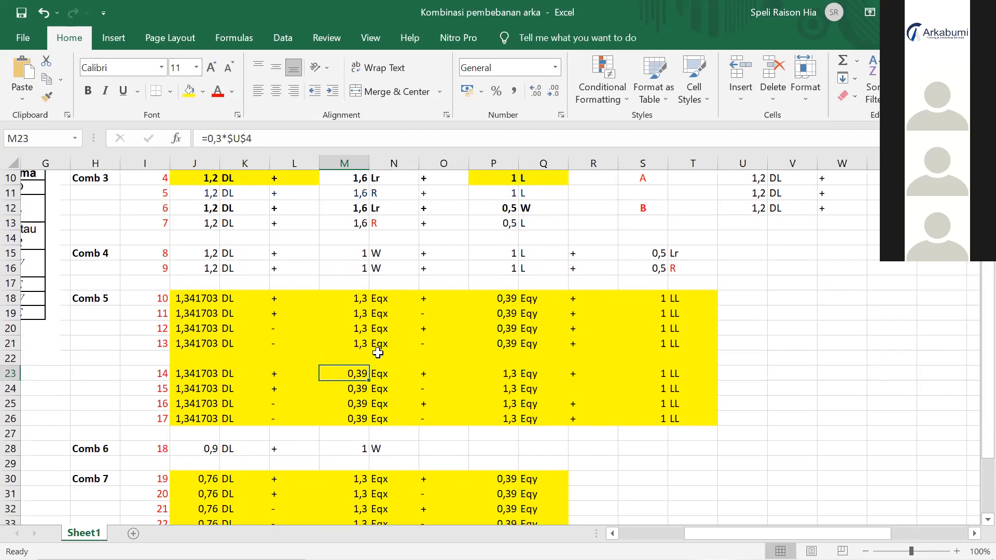
# Step: Inspect the Eqx factor formula of combination 15 in cell M24
pyautogui.scroll(-2, 378, 353)
pyautogui.scroll(2, 378, 354)
pyautogui.click(348, 391)
pyautogui.scroll(-3, 399, 395)
pyautogui.scroll(3, 392, 396)
# Step: Examine the DL terms of Comb 1 and Comb 2 and the Lr, R and W terms of Comb 2 and Comb 3
pyautogui.scroll(3, 387, 398)
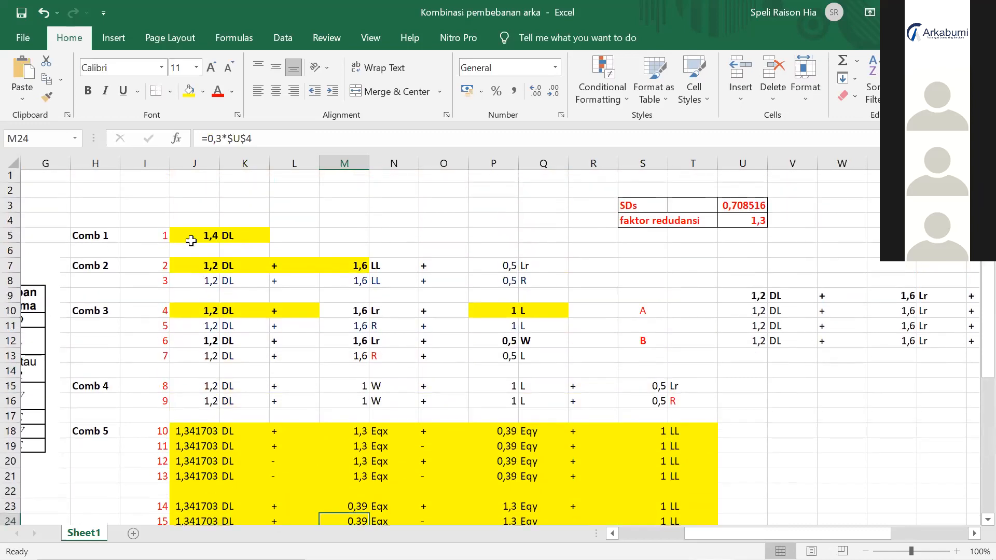
pyautogui.moveTo(197, 238); pyautogui.dragTo(256, 245)
pyautogui.moveTo(200, 268); pyautogui.dragTo(254, 269)
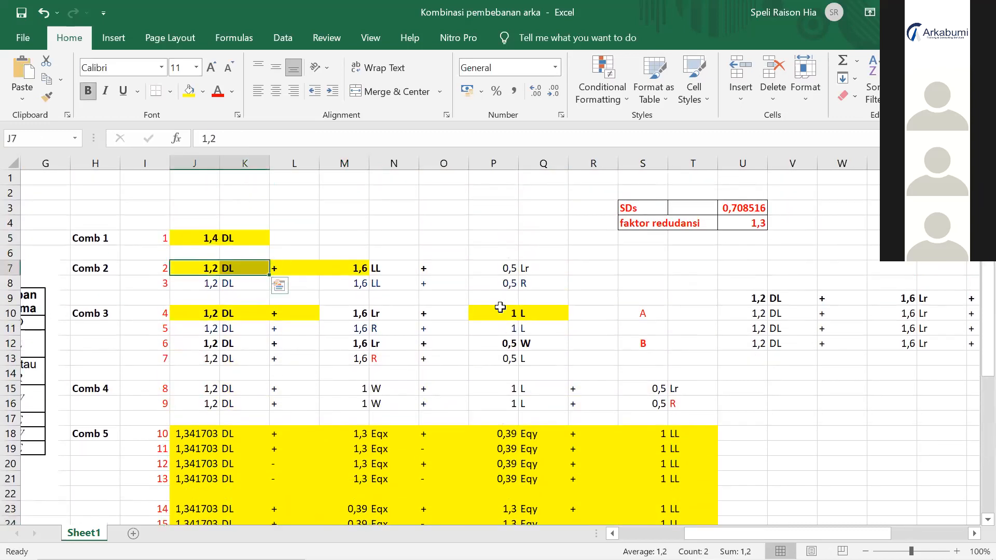
pyautogui.click(522, 271)
pyautogui.moveTo(512, 266); pyautogui.dragTo(526, 282)
pyautogui.click(526, 283)
pyautogui.click(533, 339)
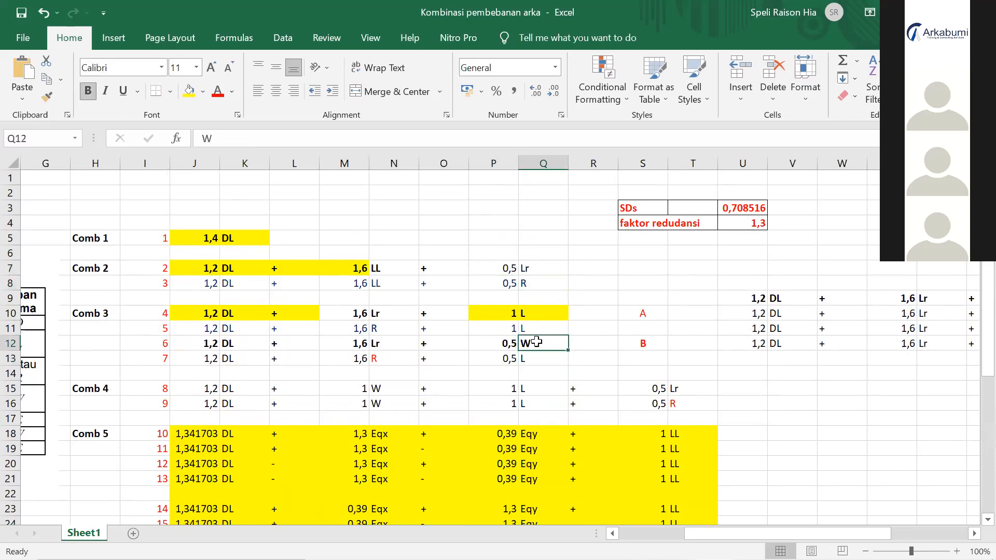
# Step: Examine the DL, W and L terms of combinations 8 and 9 in Comb 4
pyautogui.scroll(-2, 533, 345)
pyautogui.click(202, 302)
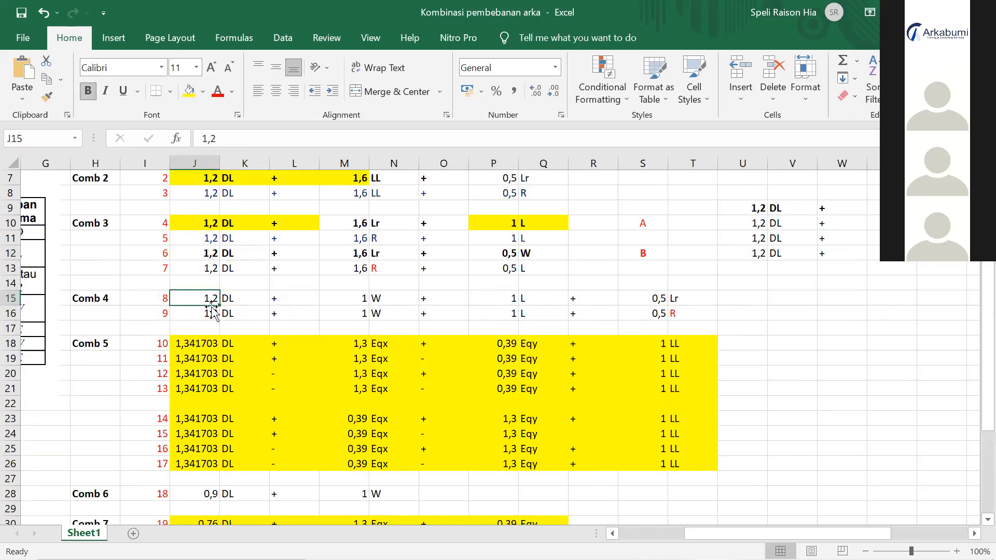
pyautogui.scroll(2, 425, 342)
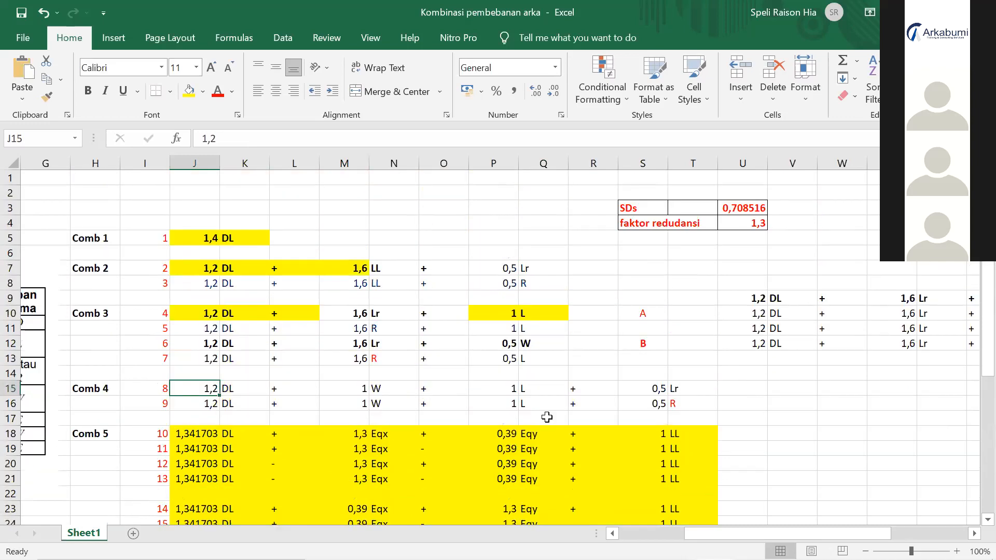
pyautogui.click(347, 386)
pyautogui.click(187, 386)
pyautogui.moveTo(317, 284); pyautogui.dragTo(343, 289)
pyautogui.click(408, 403)
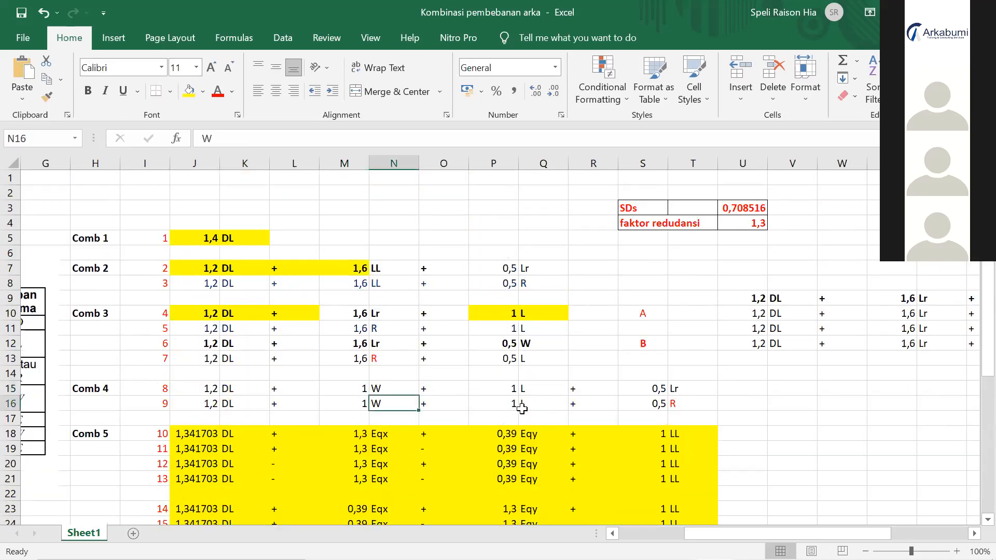
pyautogui.click(522, 408)
pyautogui.scroll(-1, 445, 415)
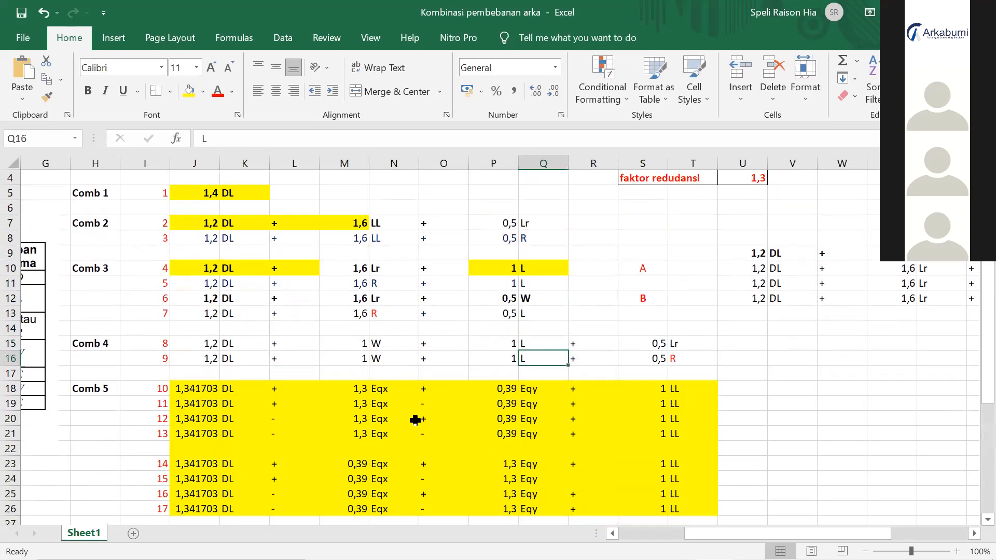
# Step: Compare the listed combinations with the equations in the Tabel 5.3.1 Kombinasi beban picture beside them
pyautogui.hscroll(-1, 552, 476)
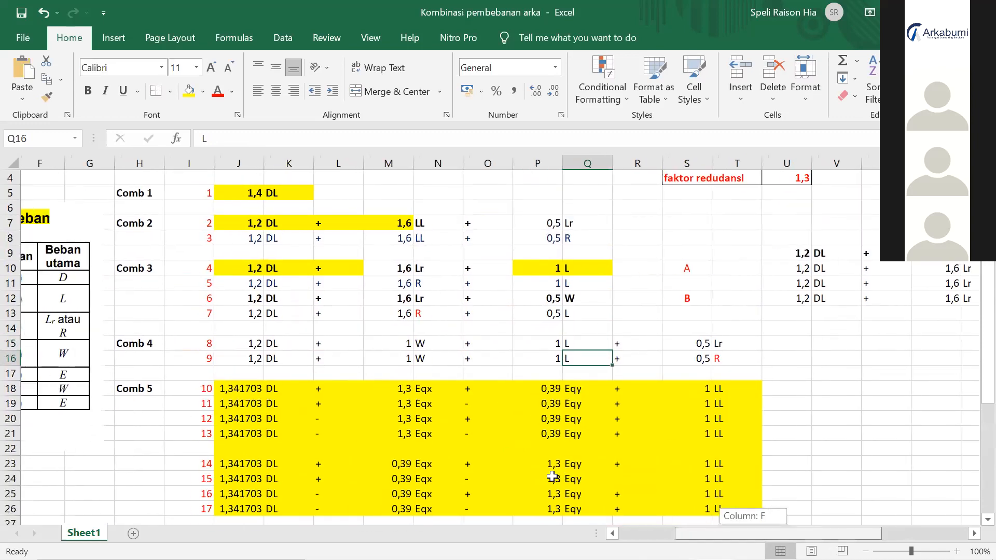
pyautogui.hscroll(-5, 256, 289)
pyautogui.click(324, 353)
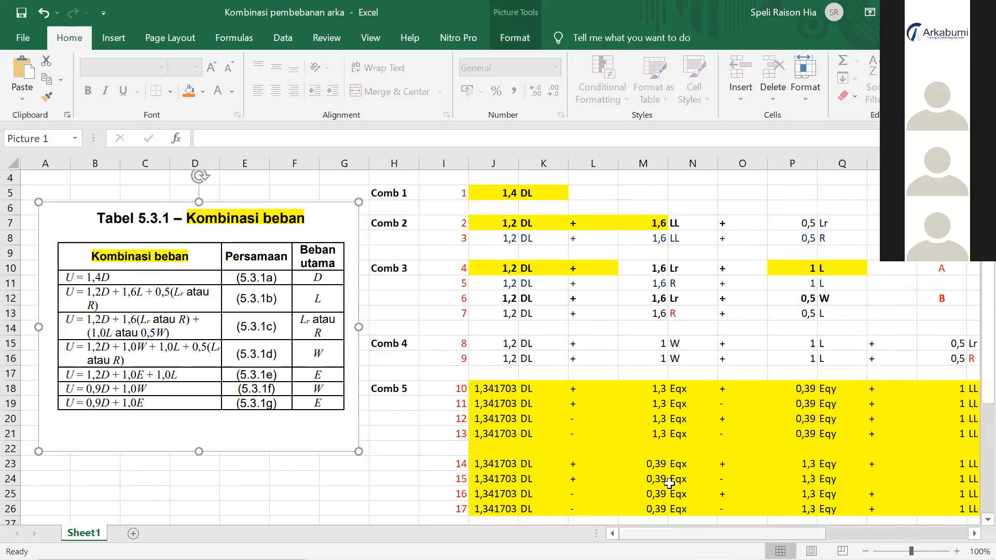
pyautogui.scroll(-3, 584, 412)
pyautogui.scroll(3, 586, 415)
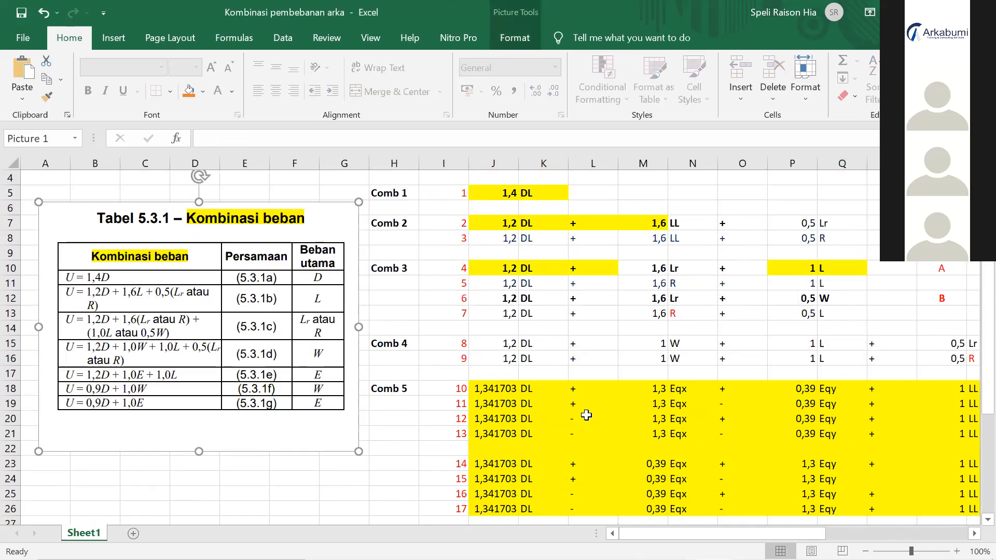
pyautogui.scroll(1, 586, 415)
pyautogui.press('Escape')
pyautogui.scroll(-2, 577, 338)
pyautogui.scroll(2, 575, 340)
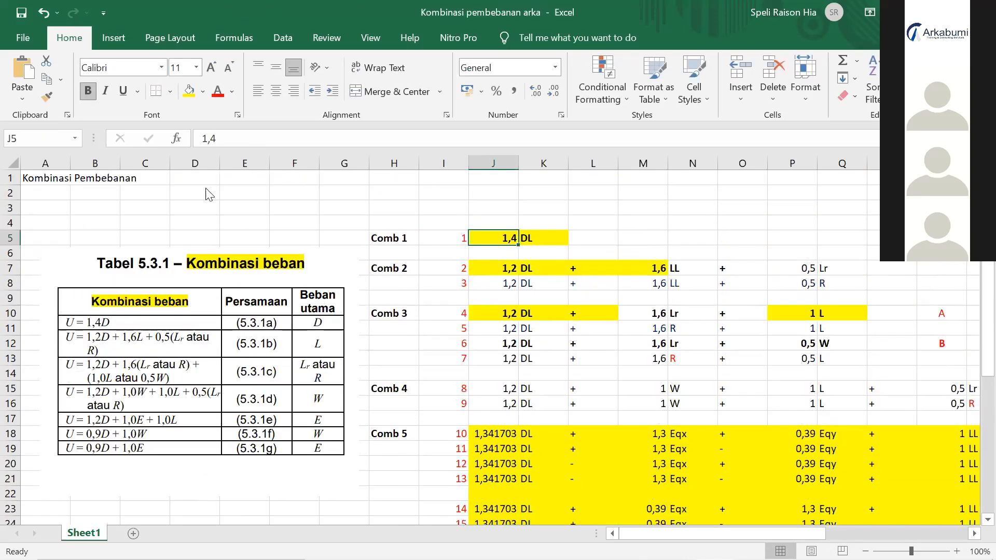
# Step: Switch to the training module PDF in Edge and review its numbered COMB list below the load combination table
pyautogui.hotkey('alt', 'Tab')
pyautogui.scroll(-20, 541, 350)
pyautogui.scroll(9, 446, 337)
pyautogui.scroll(-5, 489, 383)
pyautogui.scroll(5, 474, 422)
pyautogui.scroll(2, 482, 432)
pyautogui.scroll(-5, 477, 431)
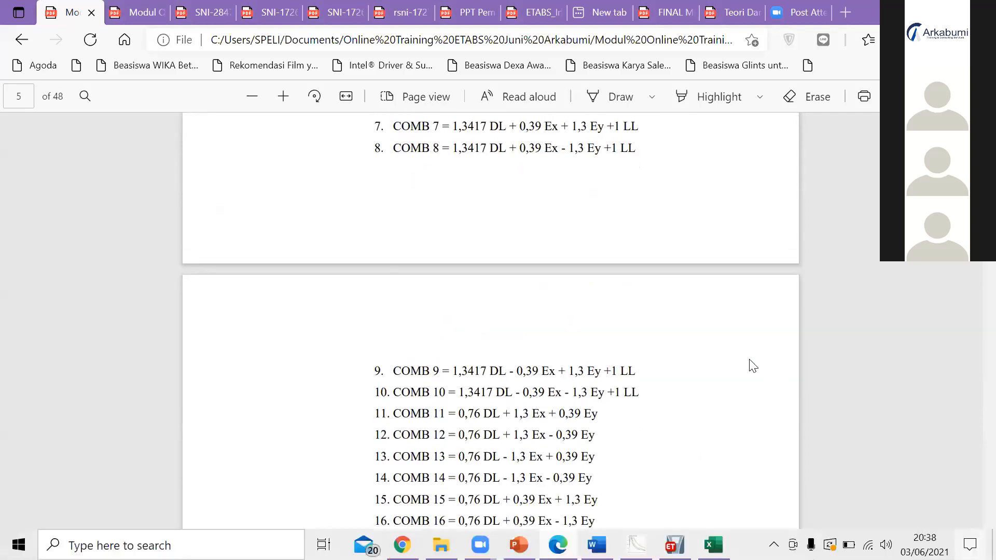
pyautogui.scroll(6, 680, 353)
pyautogui.scroll(-2, 708, 478)
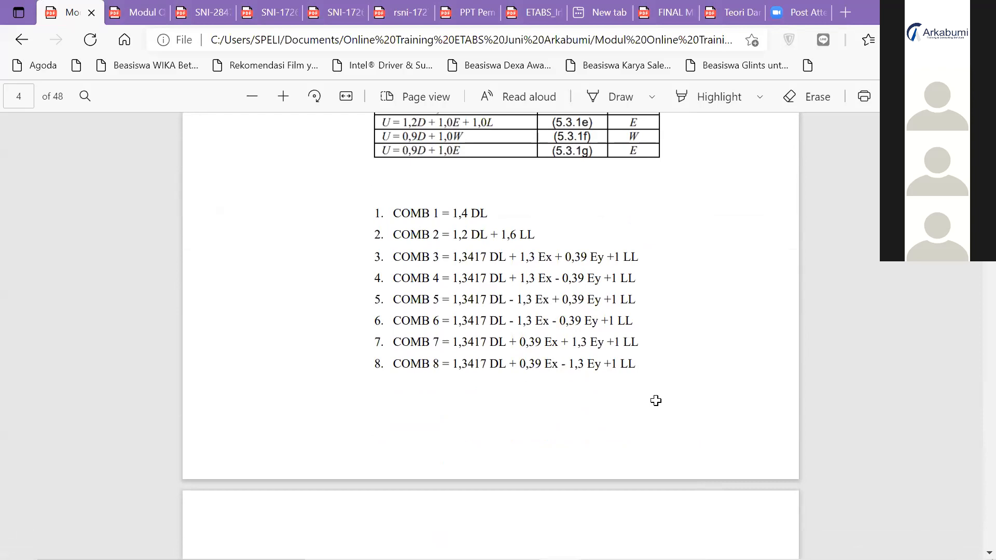
# Step: Switch to the ETABS window with the open Load Combinations dialog
pyautogui.hotkey('alt', 'Tab')
pyautogui.hotkey('alt', 'Tab')
pyautogui.hotkey('alt', 'Tab')
pyautogui.hotkey('alt', 'Tab')
pyautogui.hotkey('alt', 'Tab')
pyautogui.hotkey('alt', 'Tab')
pyautogui.hotkey('alt', 'Tab')
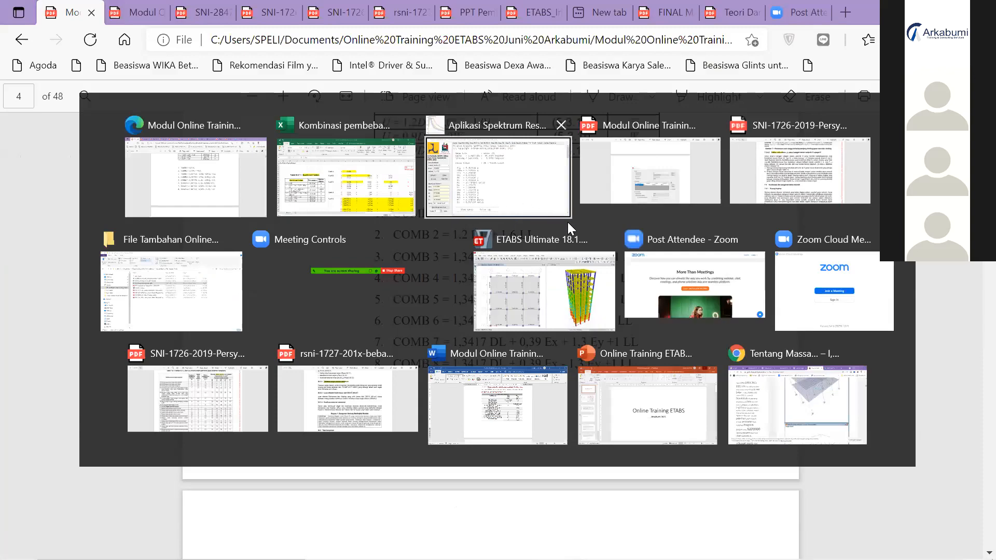
pyautogui.click(578, 270)
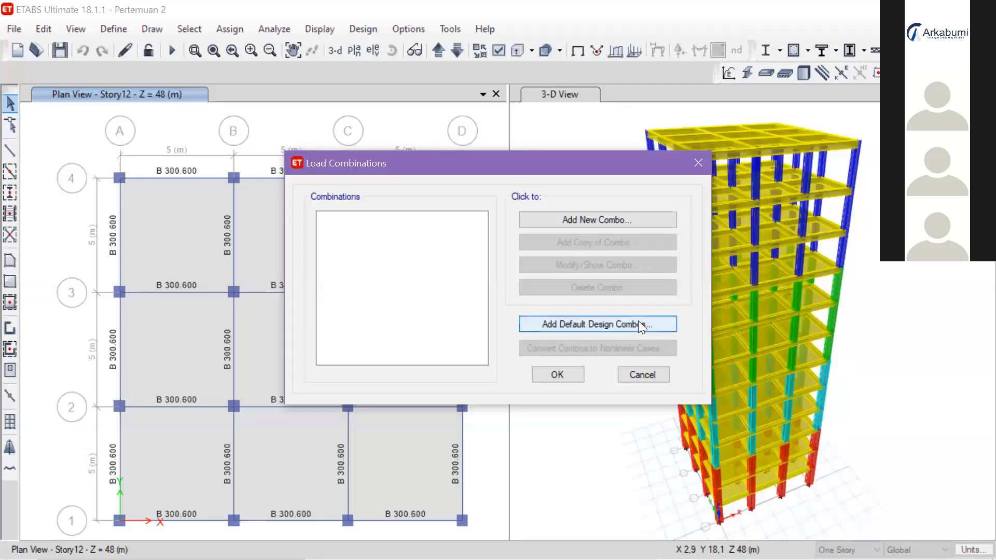
# Step: Reopen the load combinations list and add a new combination named Comb1 (1,4DL)
pyautogui.click(699, 164)
pyautogui.click(105, 32)
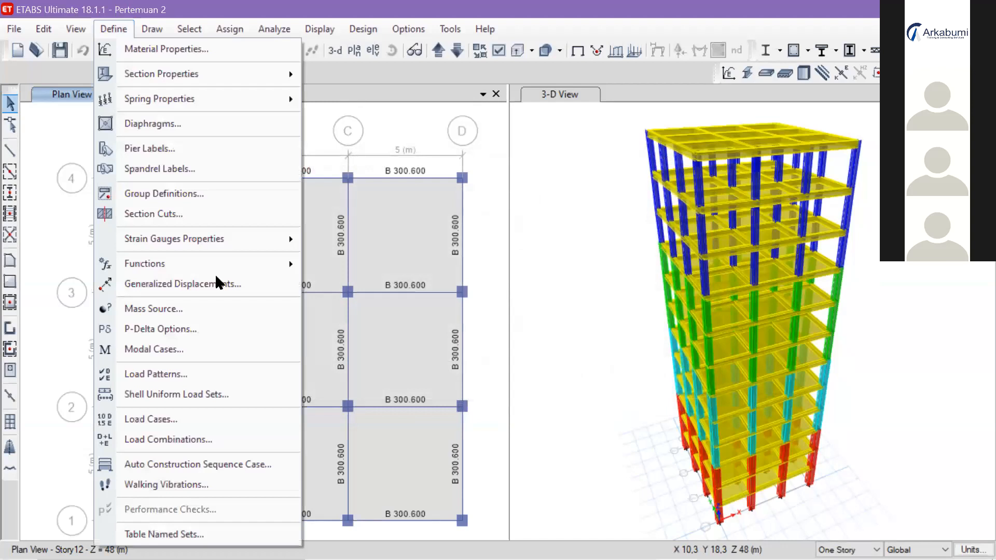
pyautogui.click(196, 438)
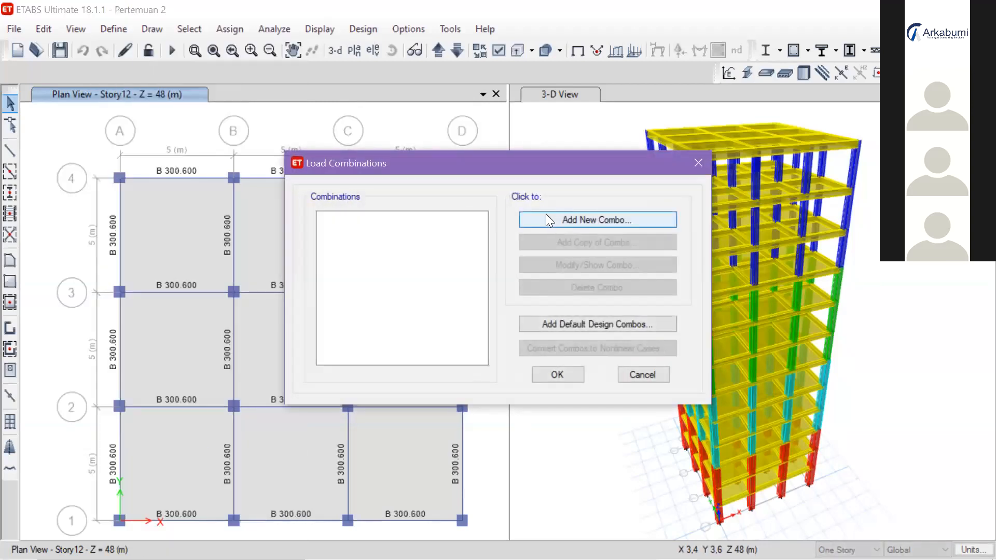
pyautogui.click(546, 213)
pyautogui.click(525, 162)
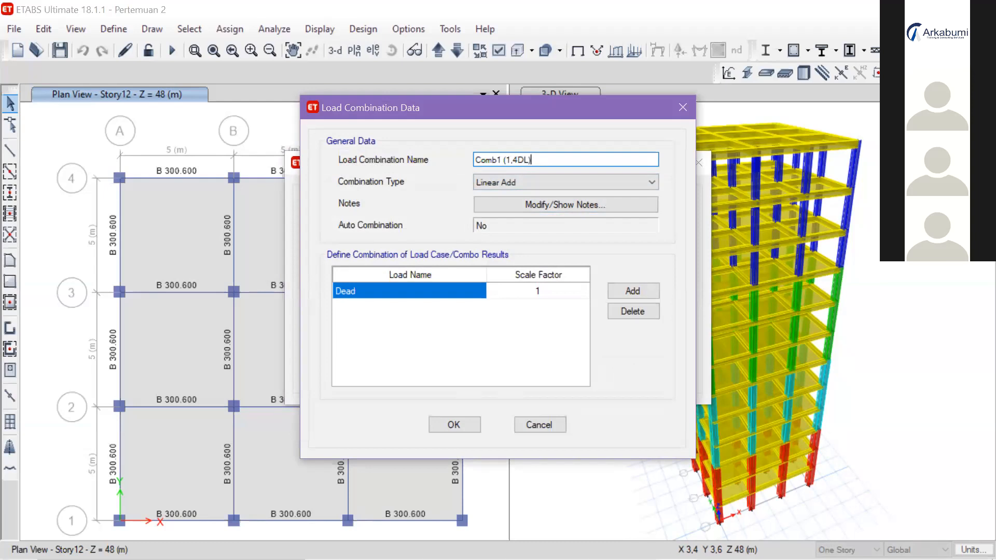
# Step: Set the combination's load to DL with a scale factor of 1,4
pyautogui.click(447, 292)
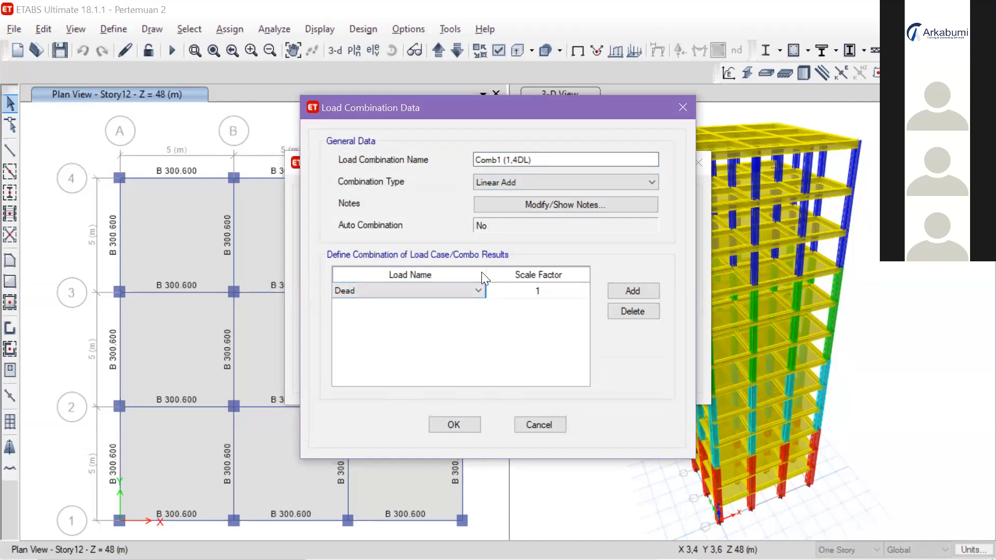
pyautogui.hotkey('alt', 'Tab')
pyautogui.press('Escape')
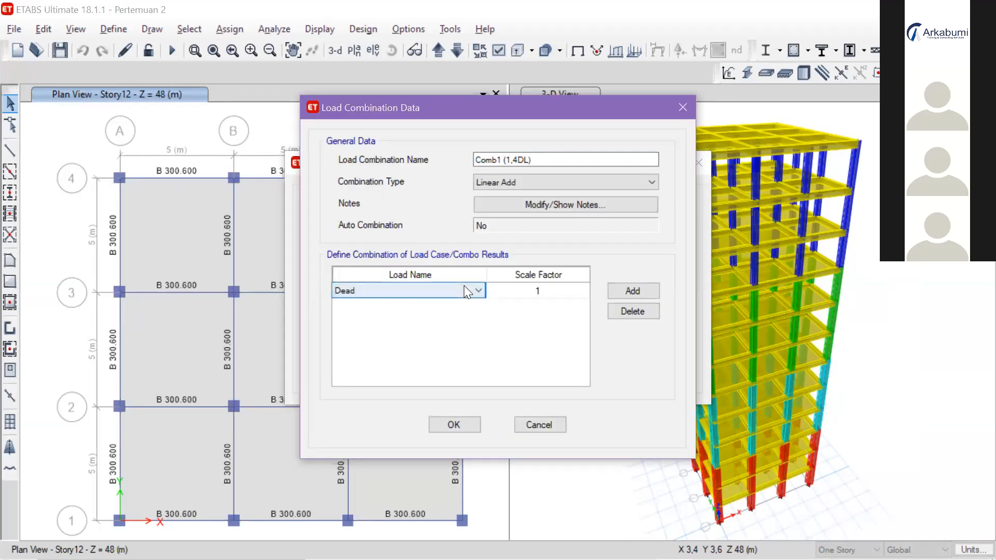
pyautogui.click(463, 290)
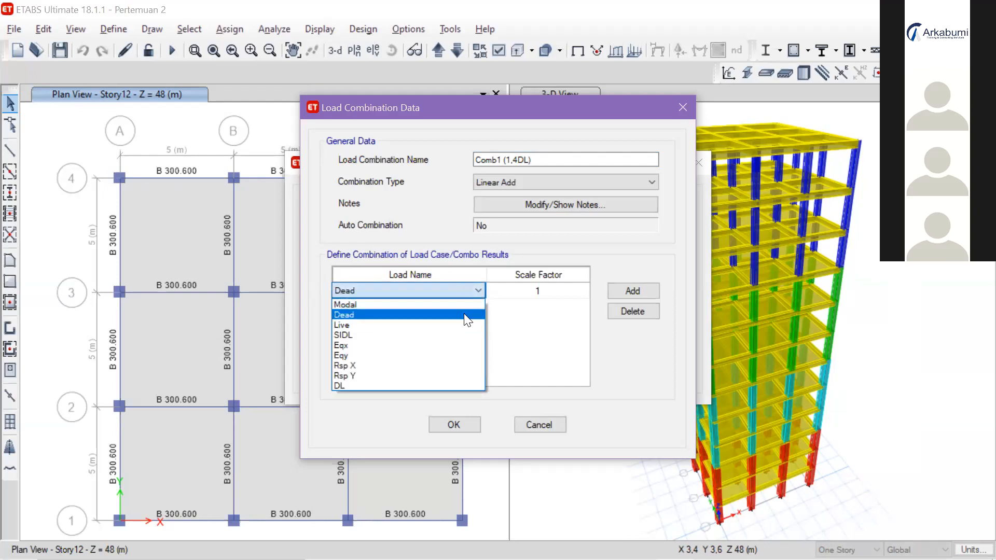
pyautogui.click(465, 316)
pyautogui.click(540, 293)
pyautogui.click(466, 290)
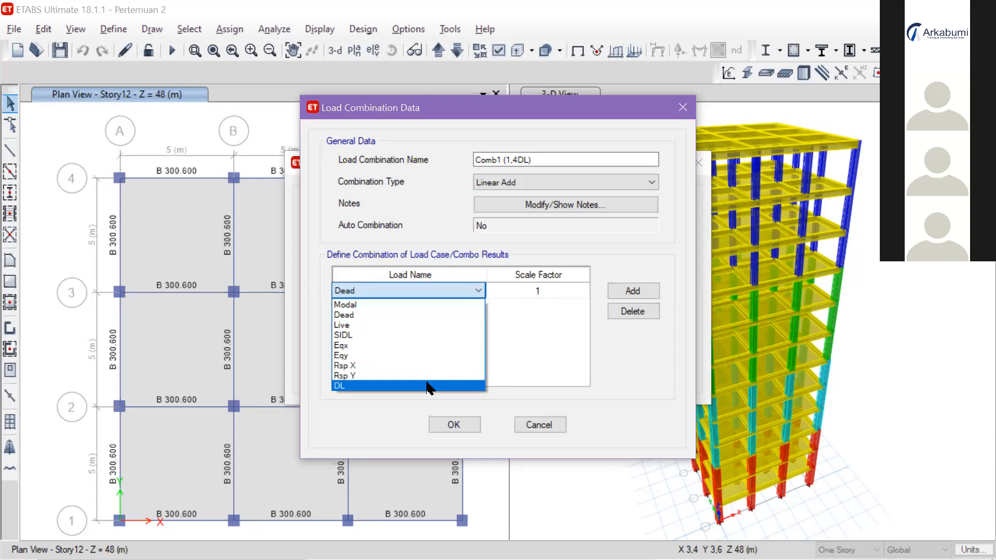
pyautogui.click(427, 386)
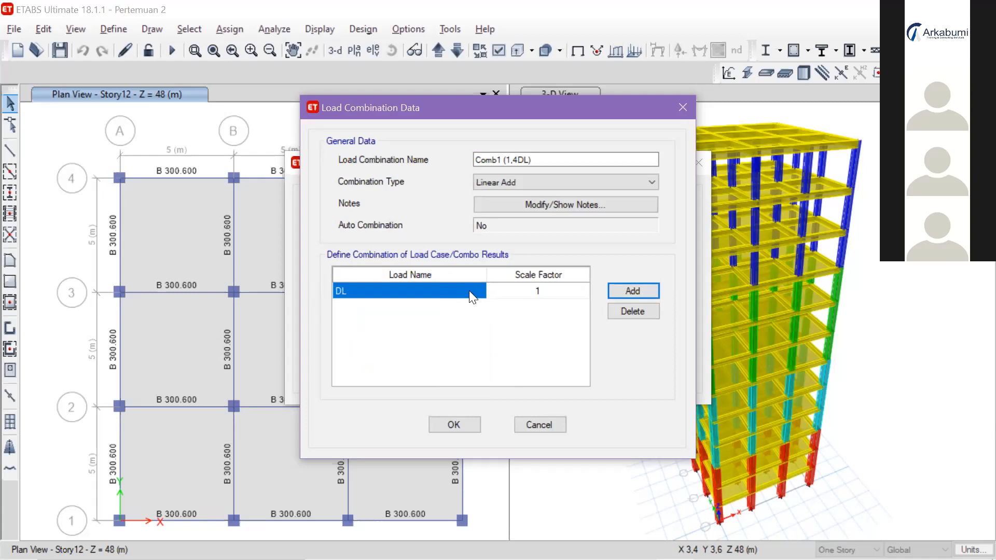
pyautogui.click(544, 290)
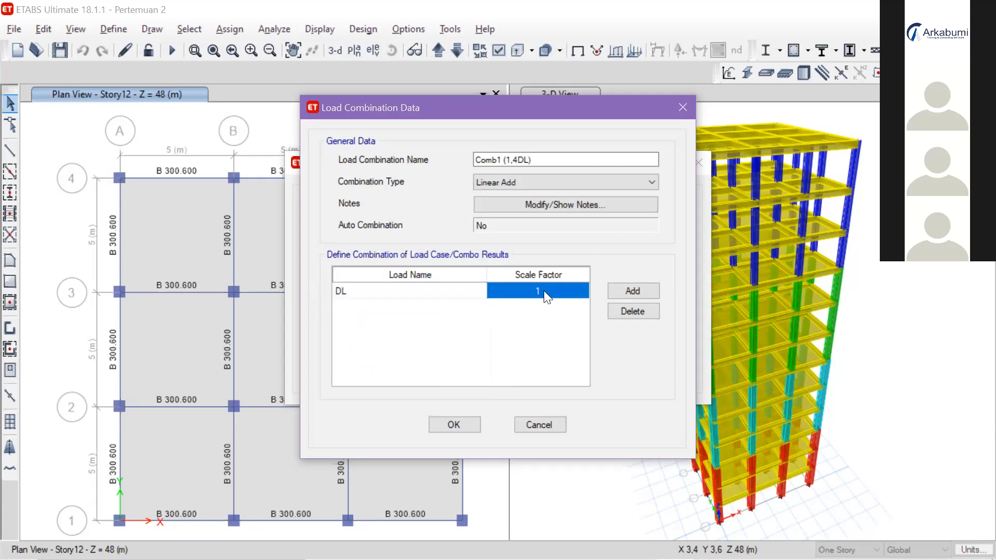
pyautogui.click(544, 293)
pyautogui.write(',4')
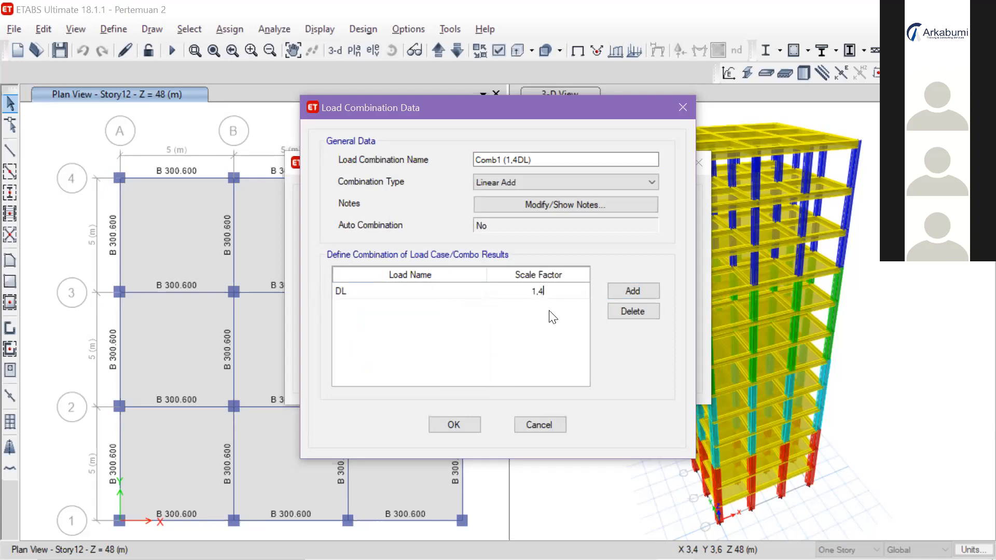
pyautogui.press('Return')
# Step: Replace the DL load with Dead and add SIDL as a second load with a scale factor of 1,4
pyautogui.click(478, 292)
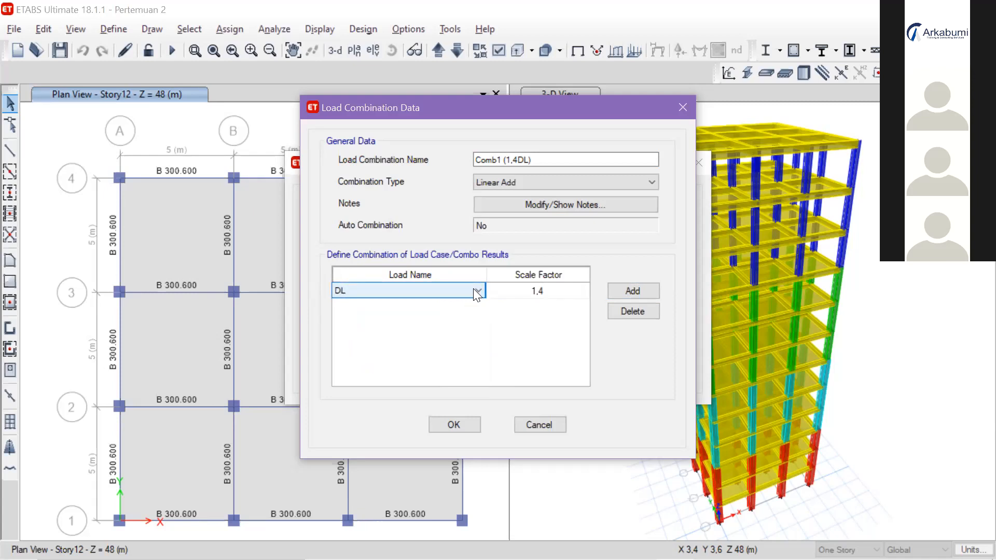
pyautogui.click(474, 290)
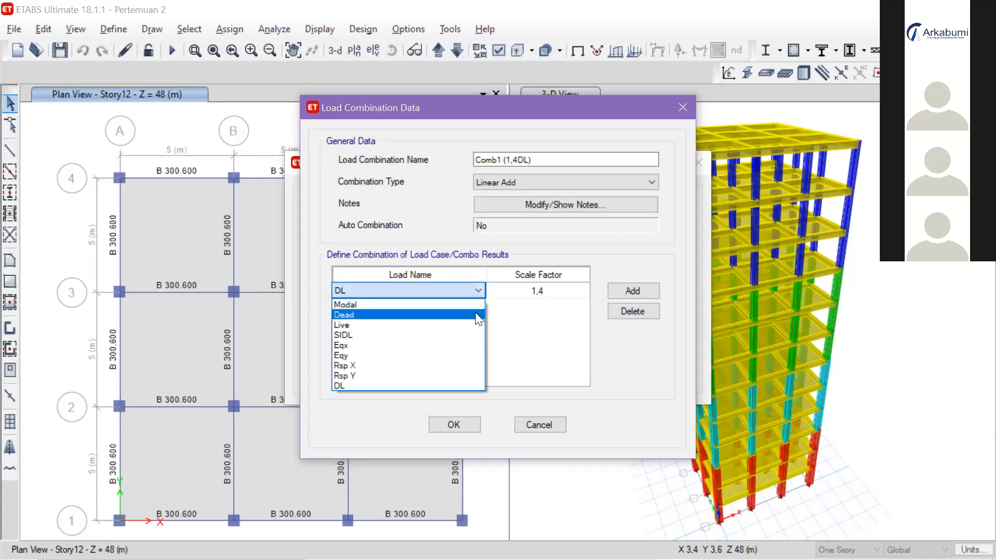
pyautogui.click(475, 313)
pyautogui.click(615, 292)
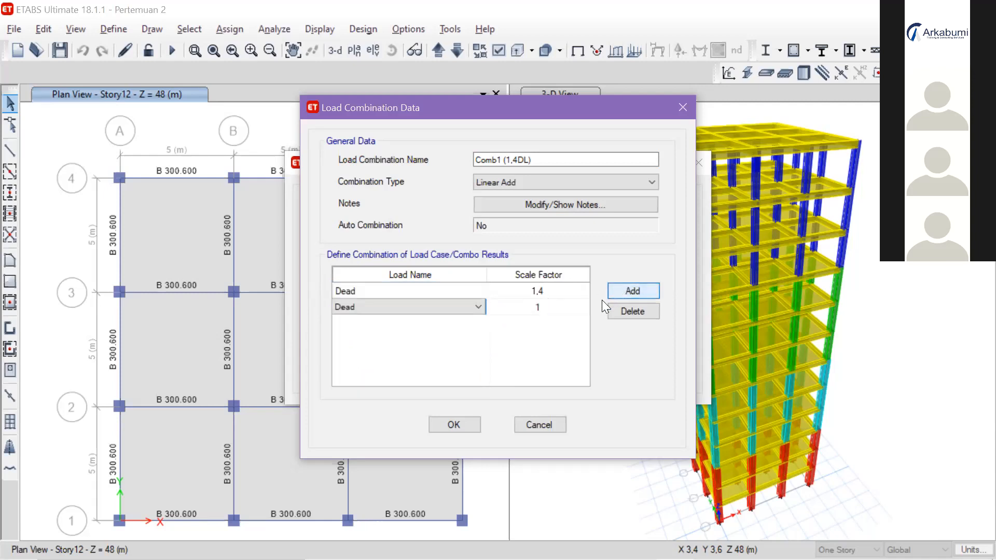
pyautogui.click(476, 312)
pyautogui.click(455, 349)
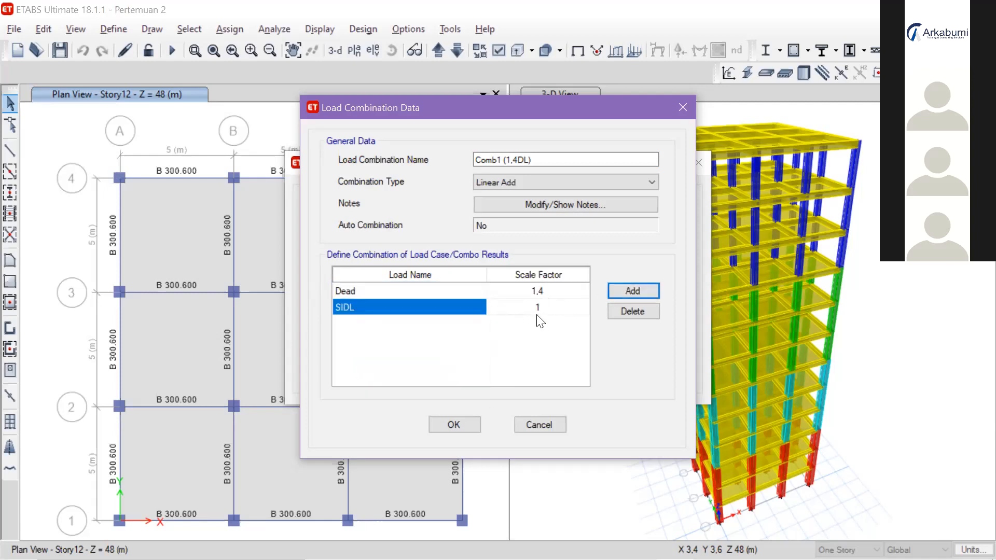
pyautogui.click(554, 317)
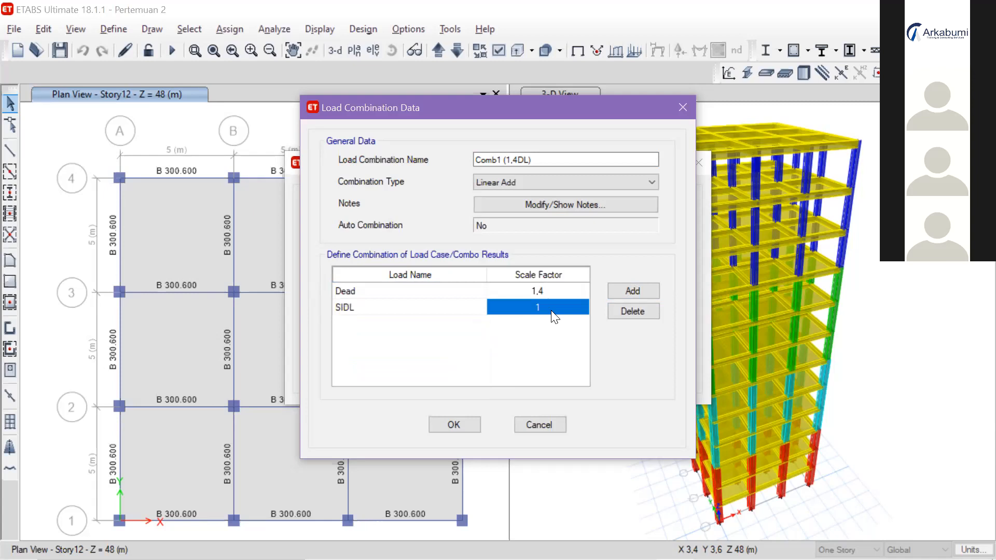
pyautogui.write('1')
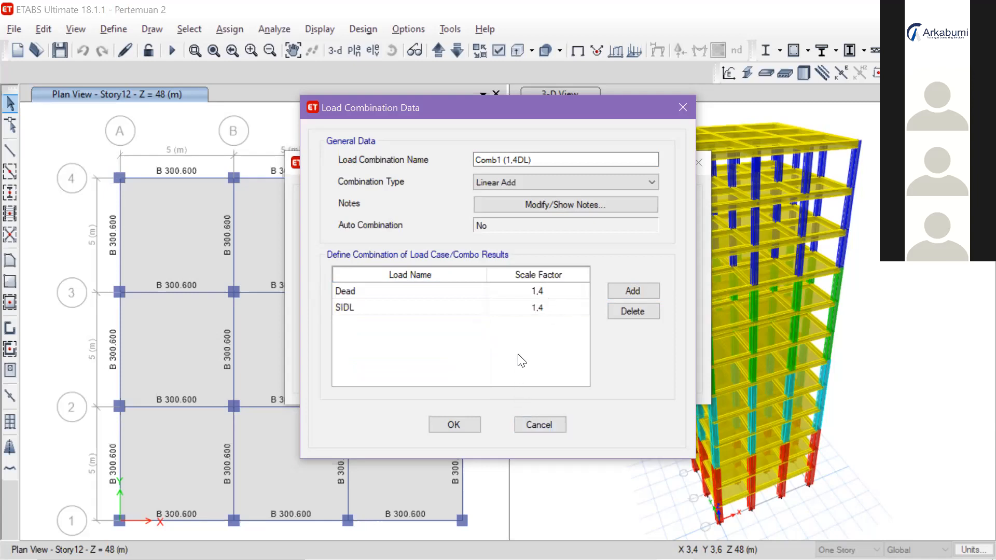
# Step: Switch the first load back from Dead to DL and delete the SIDL row
pyautogui.click(479, 289)
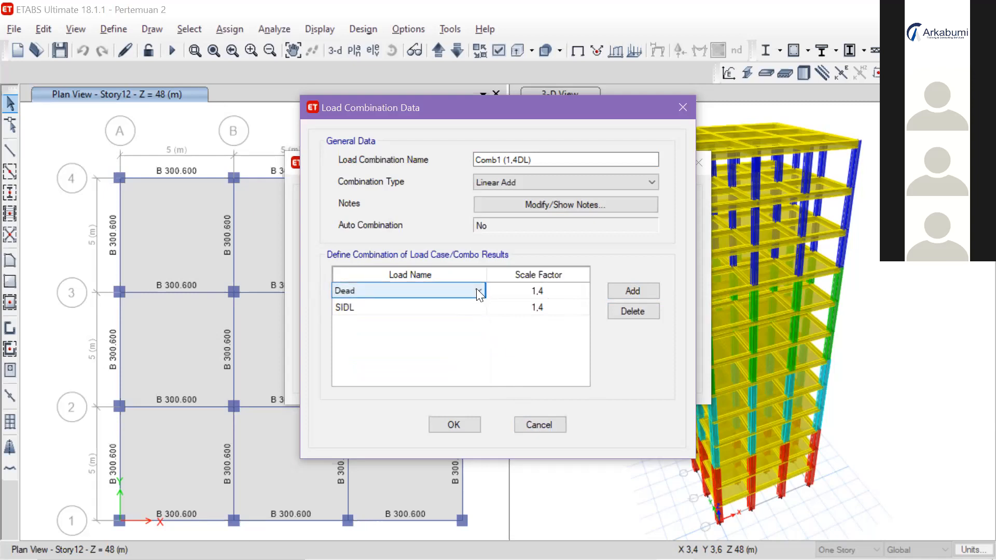
pyautogui.click(478, 290)
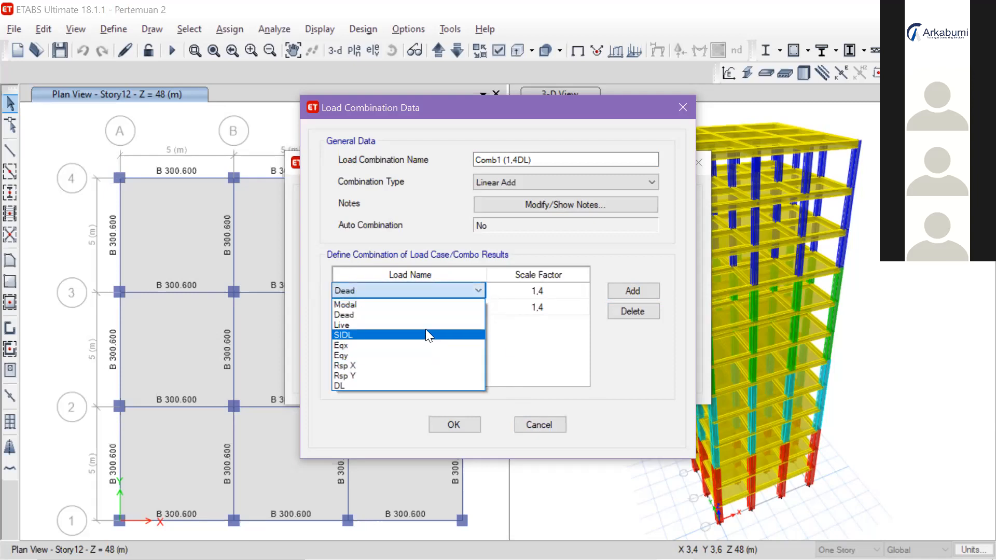
pyautogui.click(436, 385)
pyautogui.click(463, 306)
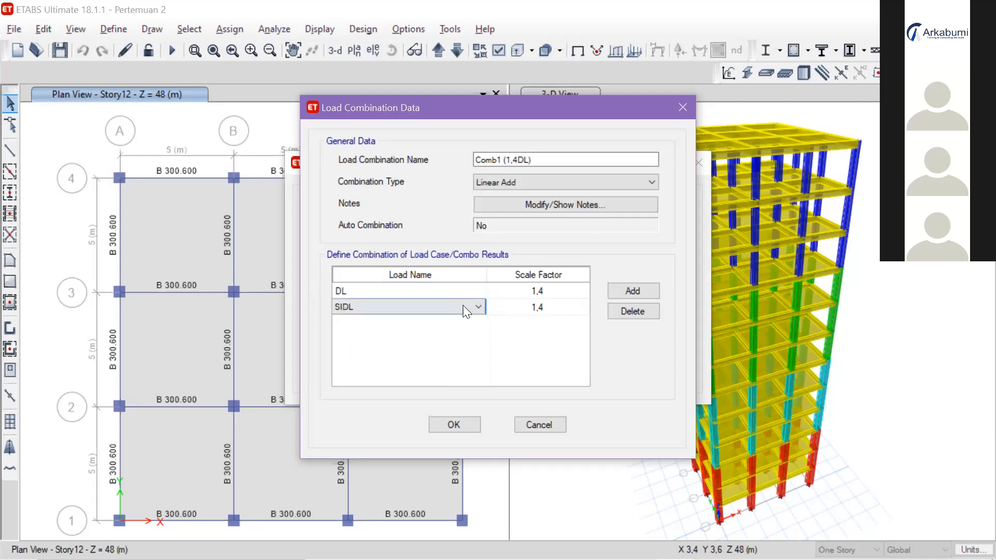
pyautogui.click(612, 310)
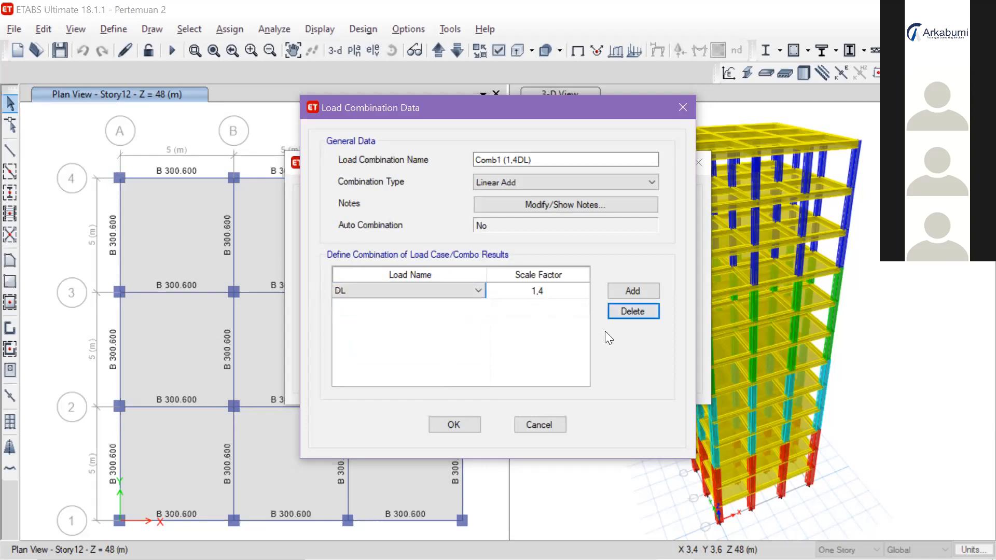
# Step: Keep the combination type at Linear Add and accept the Comb1 (1,4DL) combination
pyautogui.click(576, 176)
pyautogui.click(577, 176)
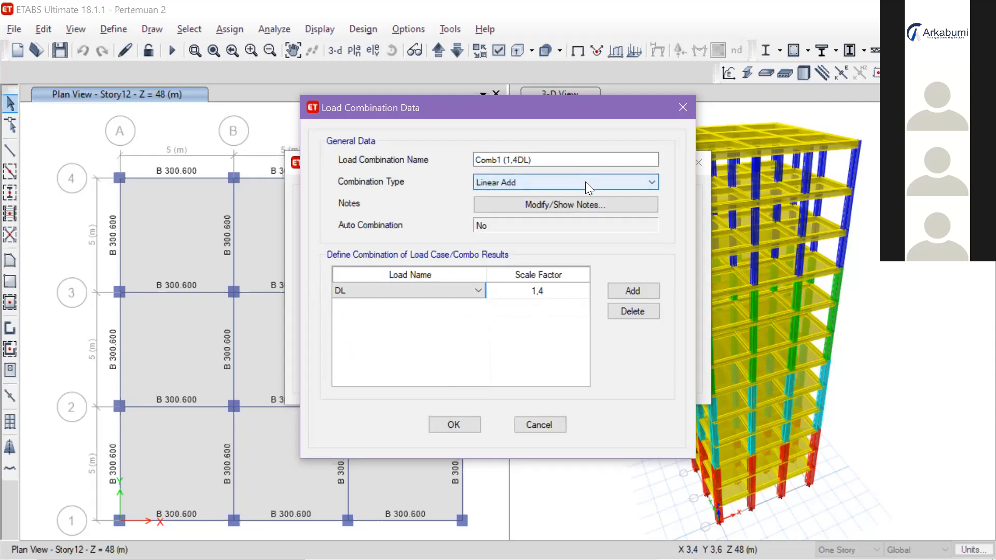
pyautogui.click(589, 160)
pyautogui.click(478, 418)
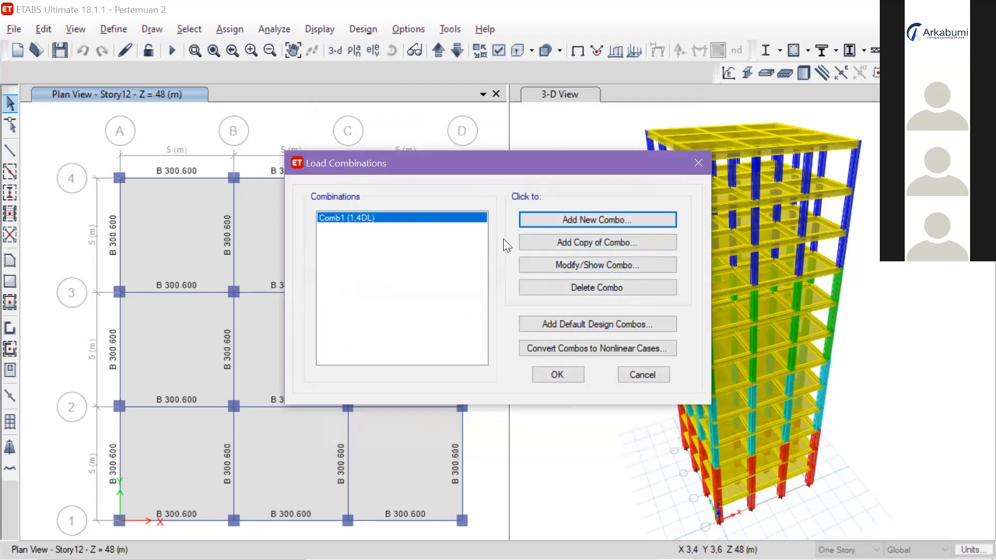
# Step: Copy Comb1 (1,4DL), check the COMB 2 formula in the training module PDF, and name the copy Comb1 (1,2DL+1,6LL)
pyautogui.click(549, 243)
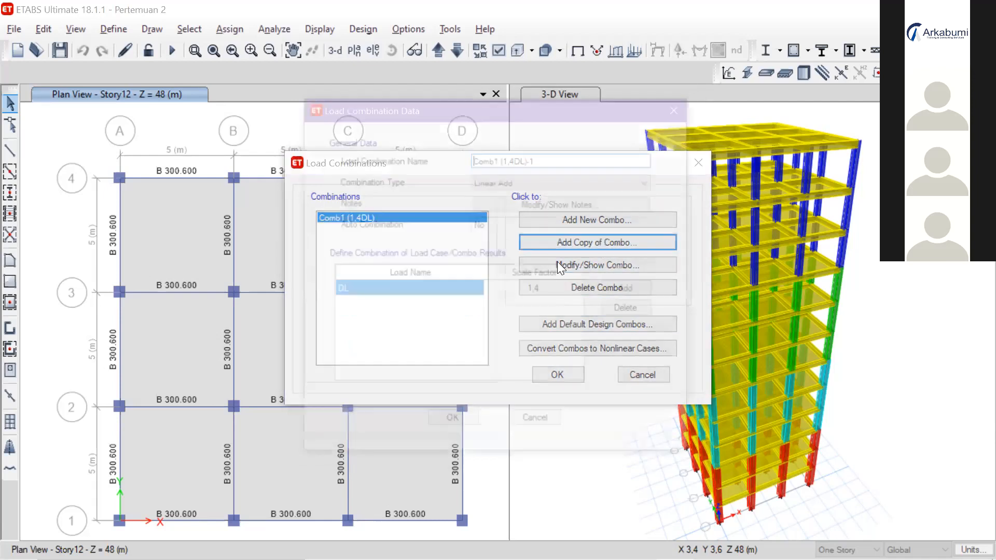
pyautogui.click(541, 160)
pyautogui.press('BackSpace')
pyautogui.press('BackSpace')
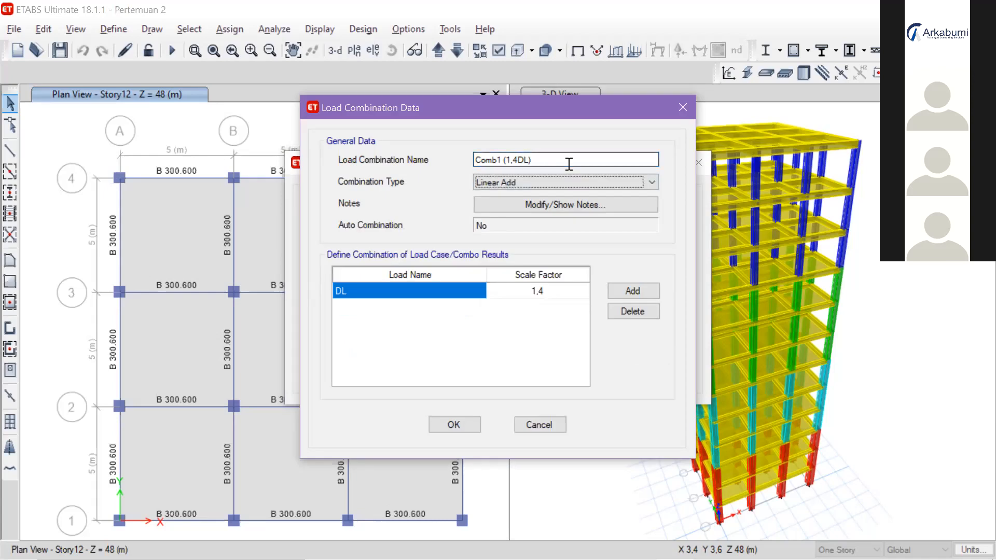
pyautogui.click(570, 158)
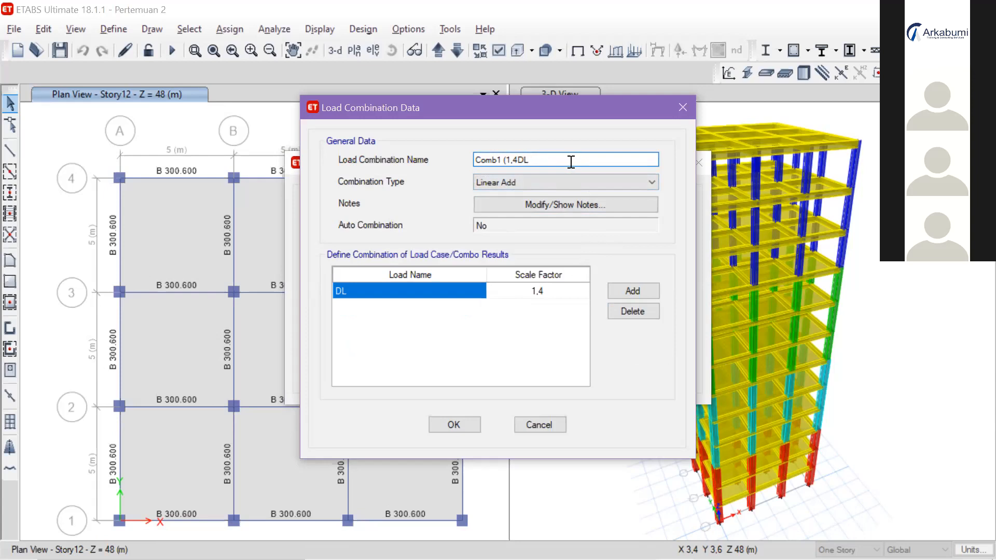
pyautogui.hotkey('alt', 'Tab')
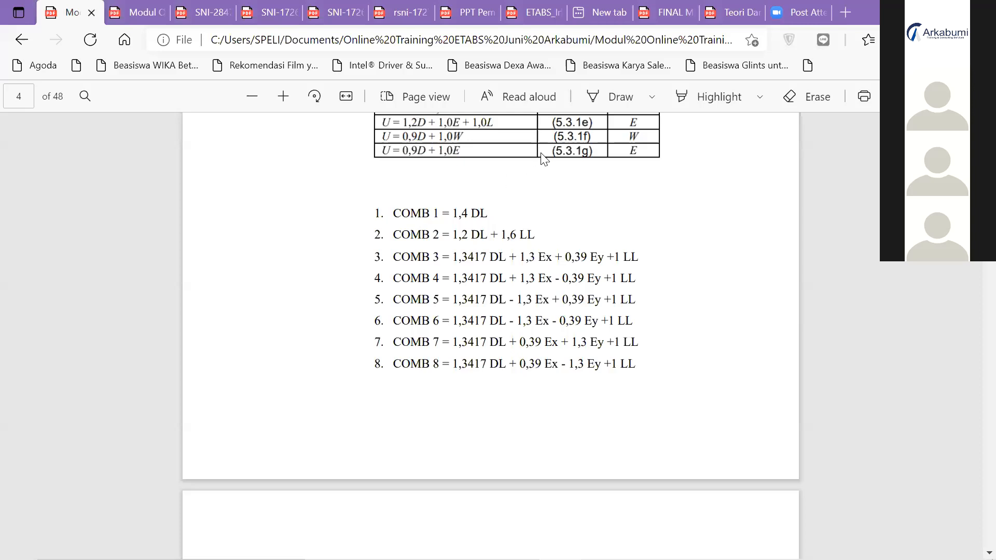
pyautogui.hotkey('alt', 'Tab')
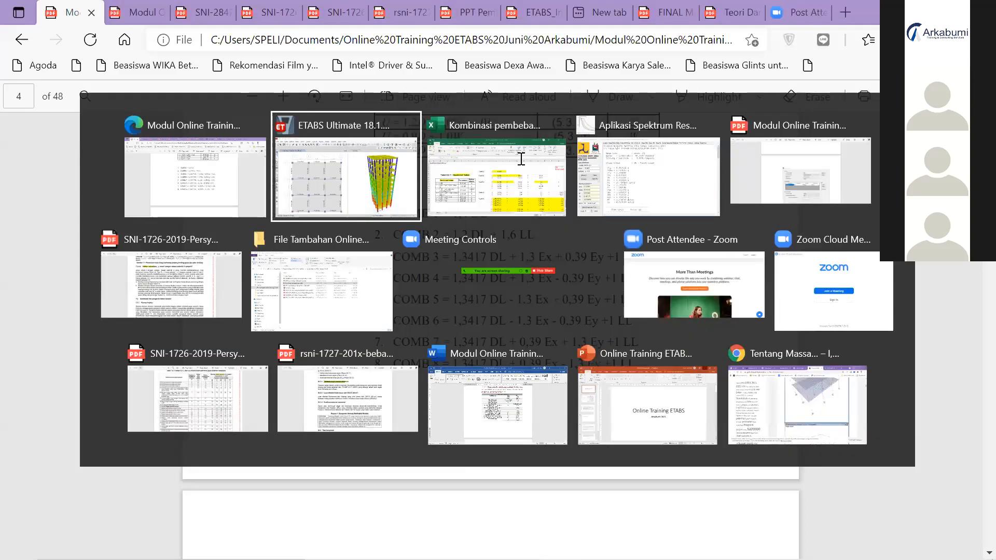
pyautogui.write('DL ')
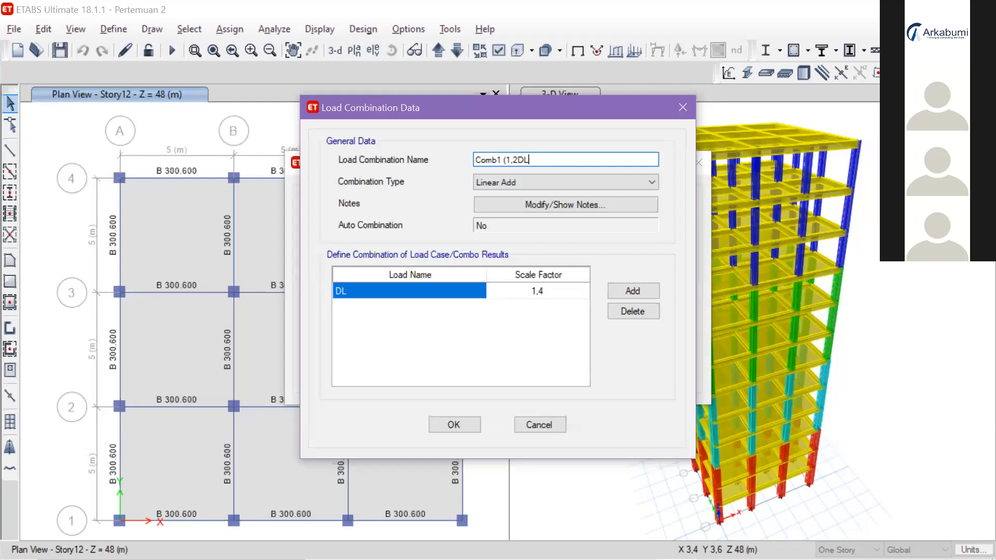
pyautogui.write('+')
pyautogui.press('BackSpace')
pyautogui.press('BackSpace')
pyautogui.write('+1,6LL')
# Step: Add a second load row to the copied combination and set the DL scale factor to 1,2
pyautogui.click(639, 293)
pyautogui.click(568, 292)
pyautogui.click(569, 293)
pyautogui.press('BackSpace')
pyautogui.write('3')
pyautogui.press('BackSpace')
pyautogui.write('2')
# Step: Set the second load to Live with a scale factor of 1,6 and accept the combination
pyautogui.click(470, 308)
pyautogui.click(478, 307)
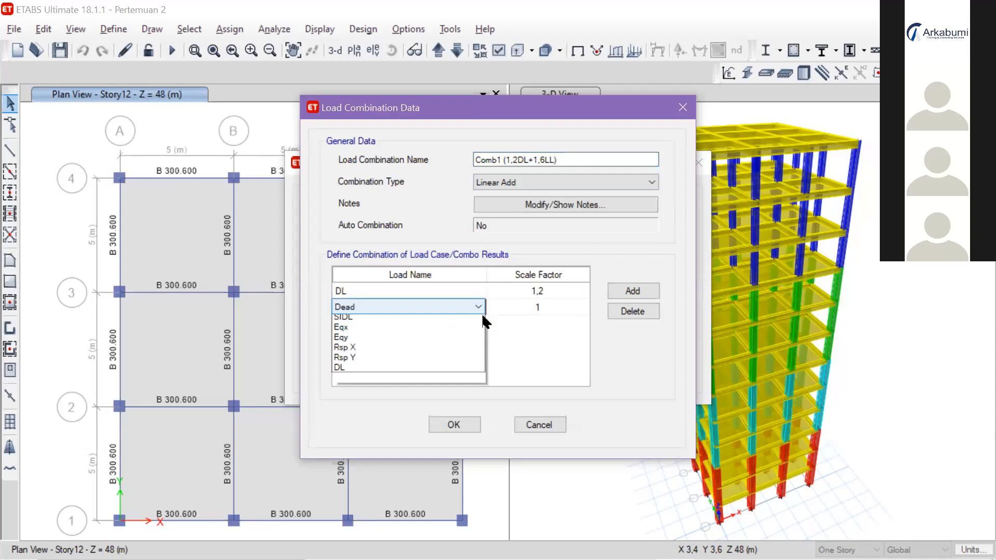
pyautogui.click(467, 350)
pyautogui.click(557, 306)
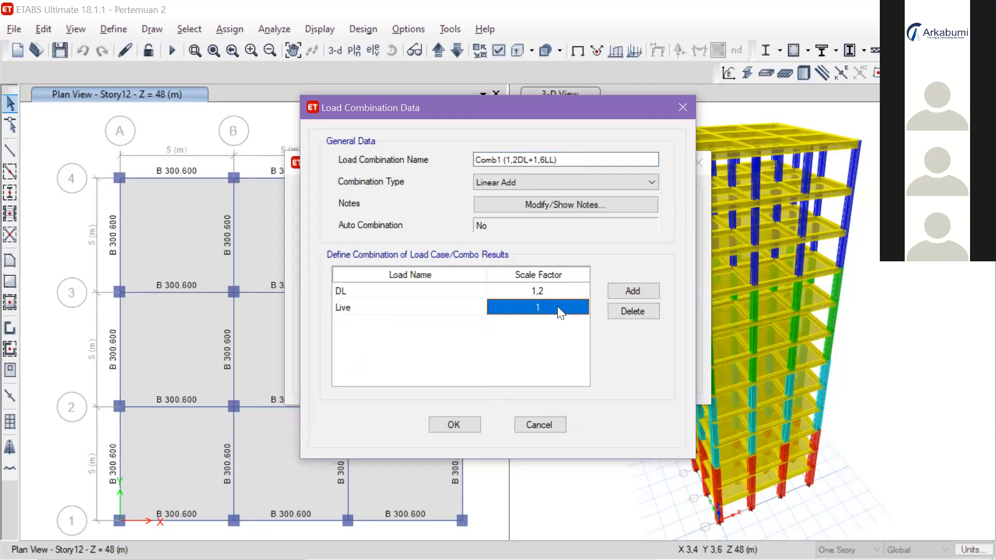
pyautogui.write('1,6')
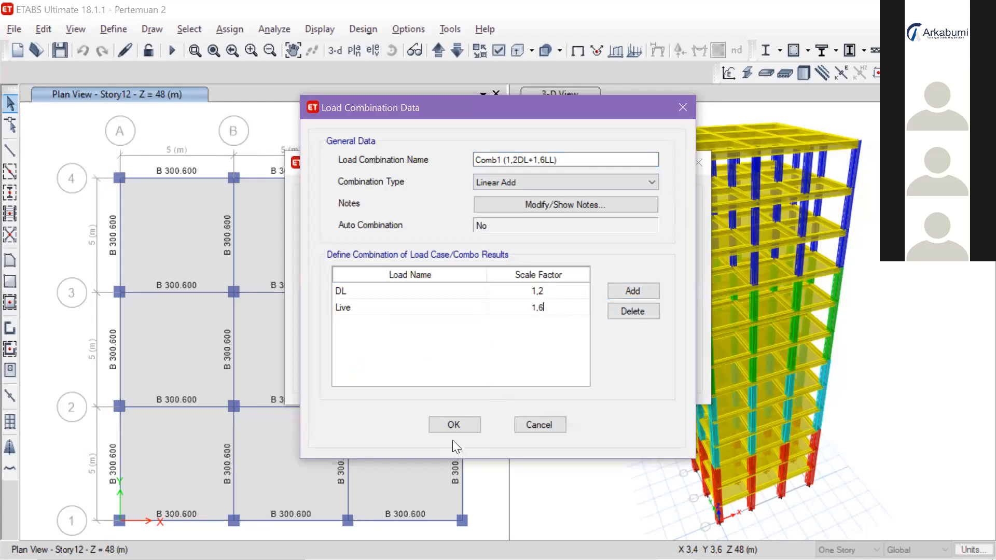
pyautogui.click(461, 424)
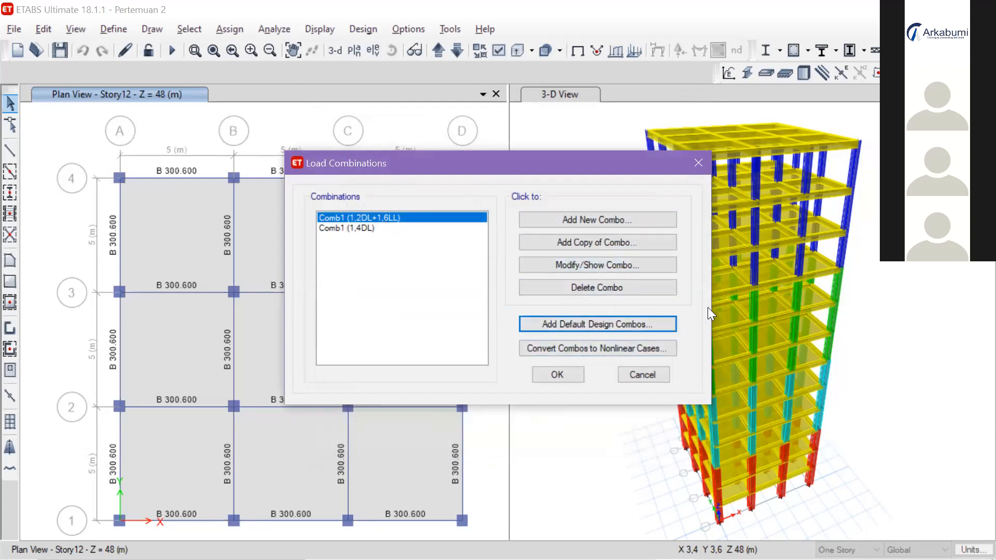
# Step: Rename the 1,2DL+1,6LL combination to Comb2 (1,2DL+1,6LL)
pyautogui.click(641, 270)
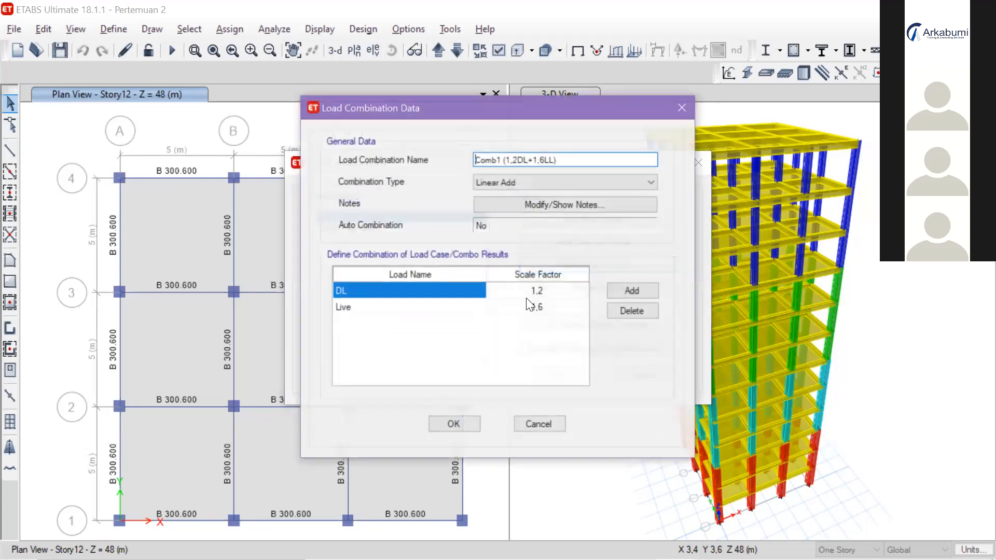
pyautogui.click(504, 156)
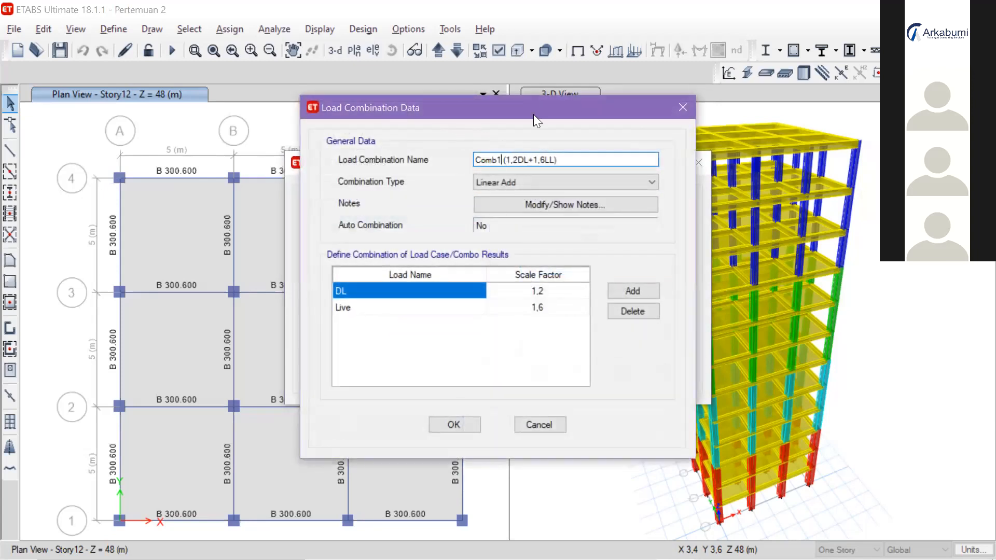
pyautogui.press('BackSpace')
pyautogui.write('2')
pyautogui.click(451, 421)
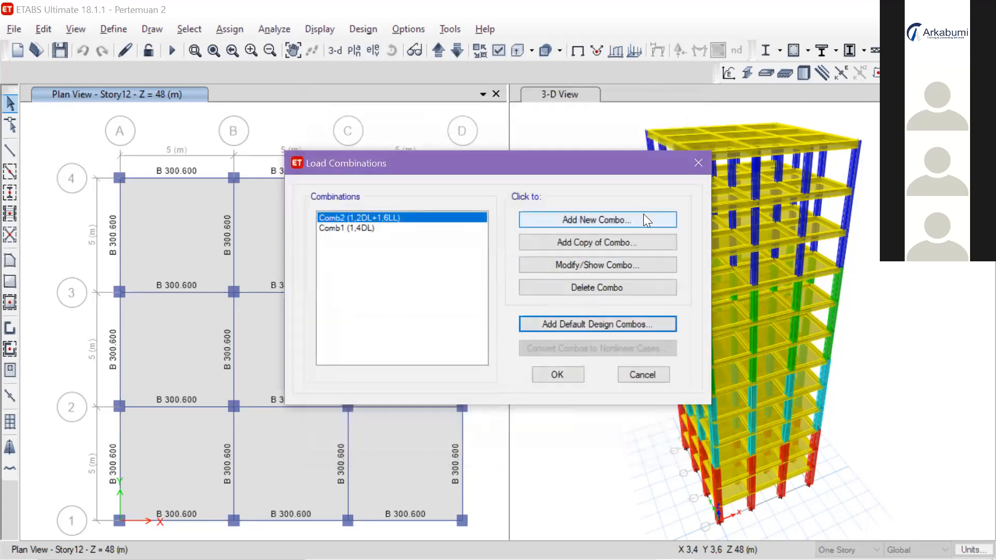
# Step: Compare the COMB 3 formula in the training module PDF with the Comb 5 dead load factor in the Excel combination sheet
pyautogui.click(652, 226)
pyautogui.moveTo(510, 160); pyautogui.dragTo(460, 164)
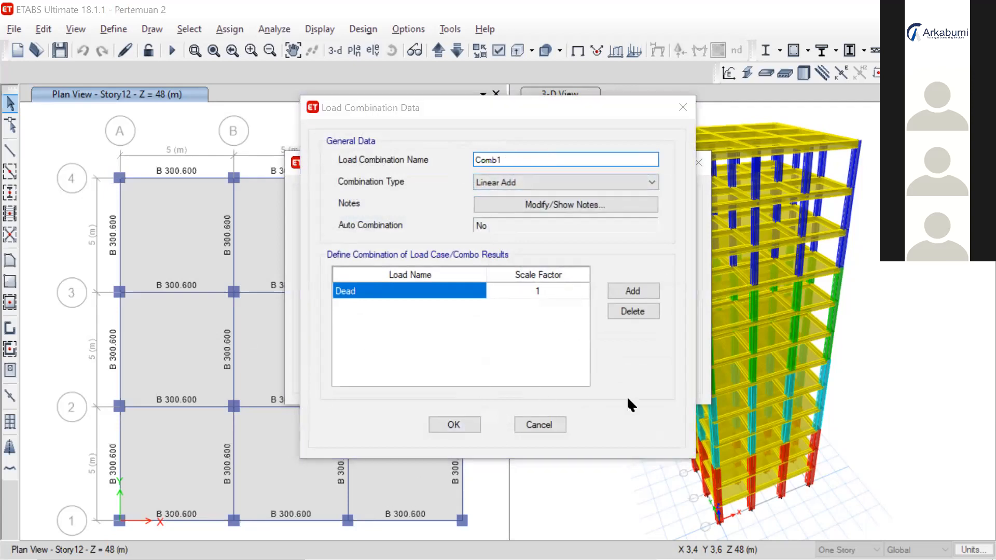
pyautogui.hotkey('alt', 'Tab')
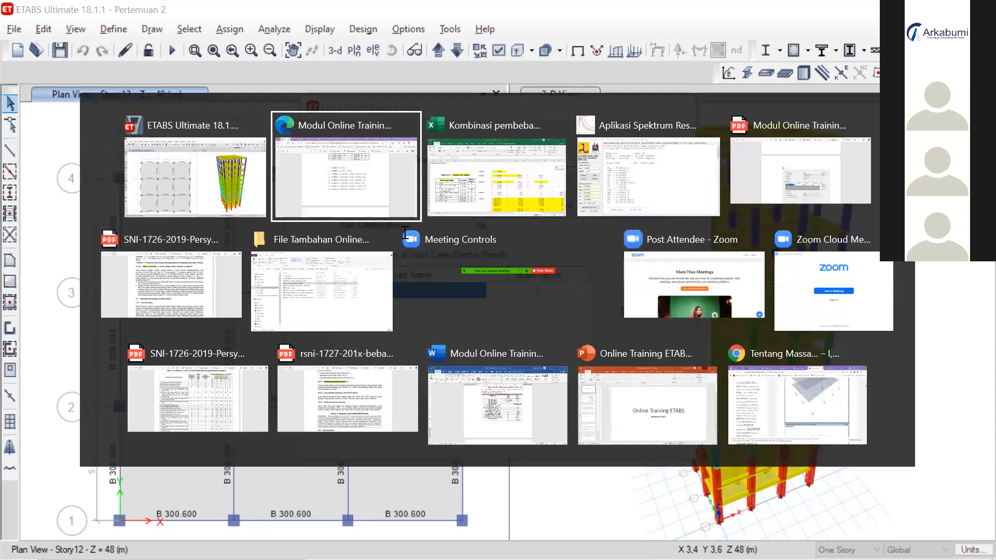
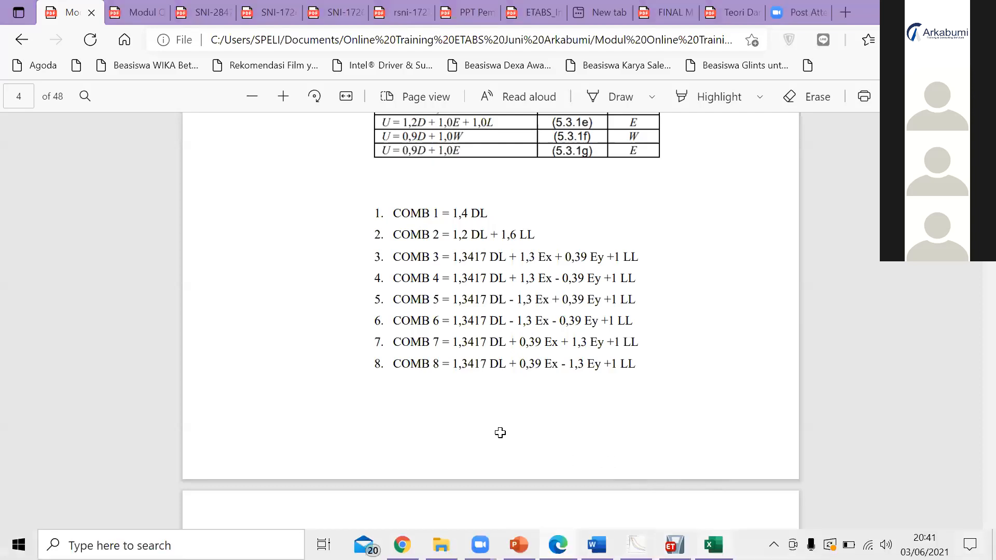
pyautogui.hotkey('alt', 'Tab')
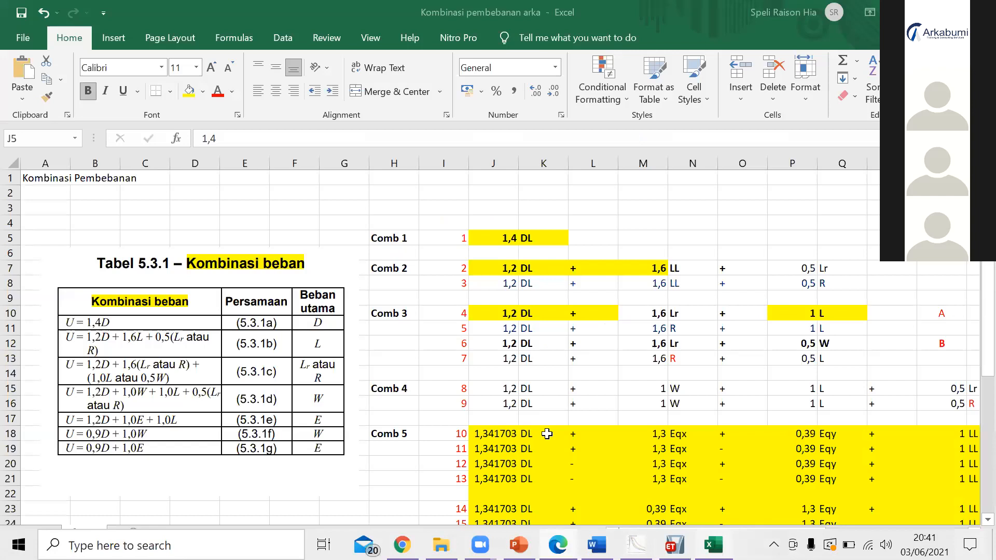
pyautogui.click(503, 434)
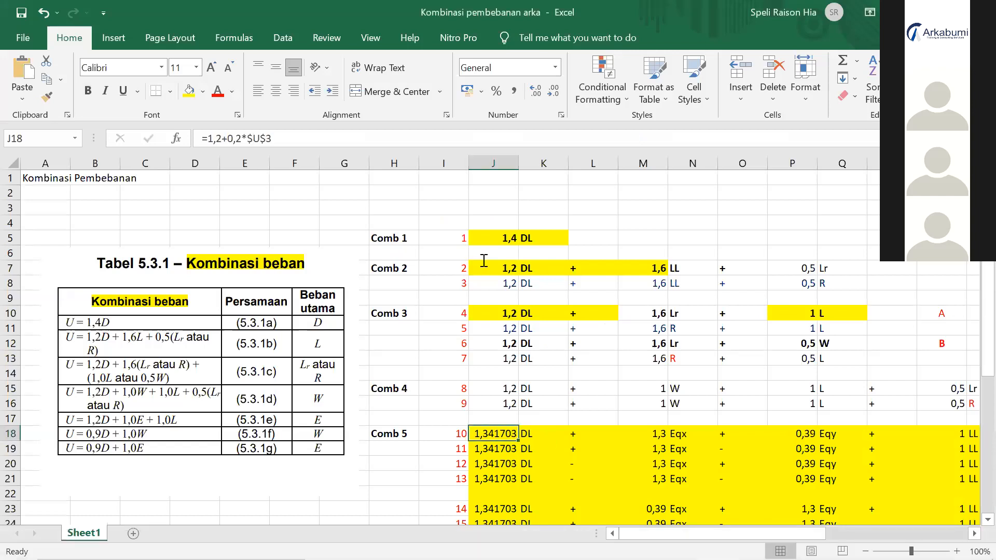
pyautogui.hotkey('alt', 'Tab')
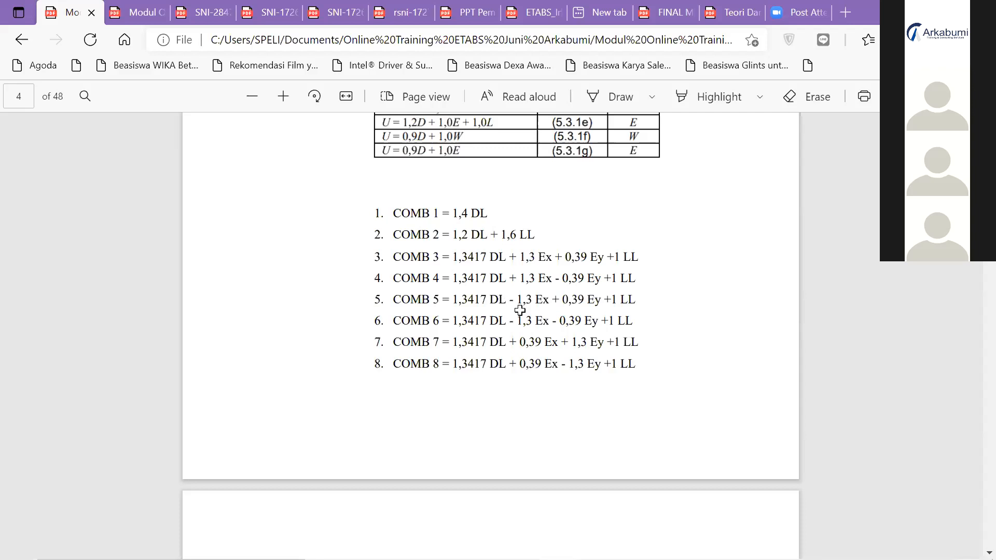
# Step: Examine the dead and live load factors of Comb 2 and Comb 3 in the Excel load combination sheet
pyautogui.hotkey('alt', 'Tab')
pyautogui.hotkey('alt', 'Tab')
pyautogui.click(500, 344)
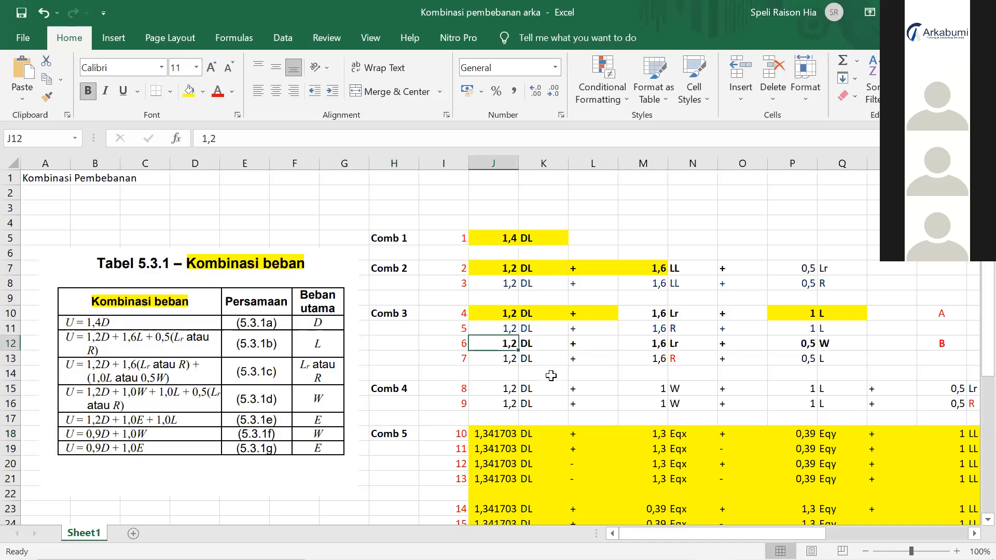
pyautogui.click(498, 314)
pyautogui.click(845, 317)
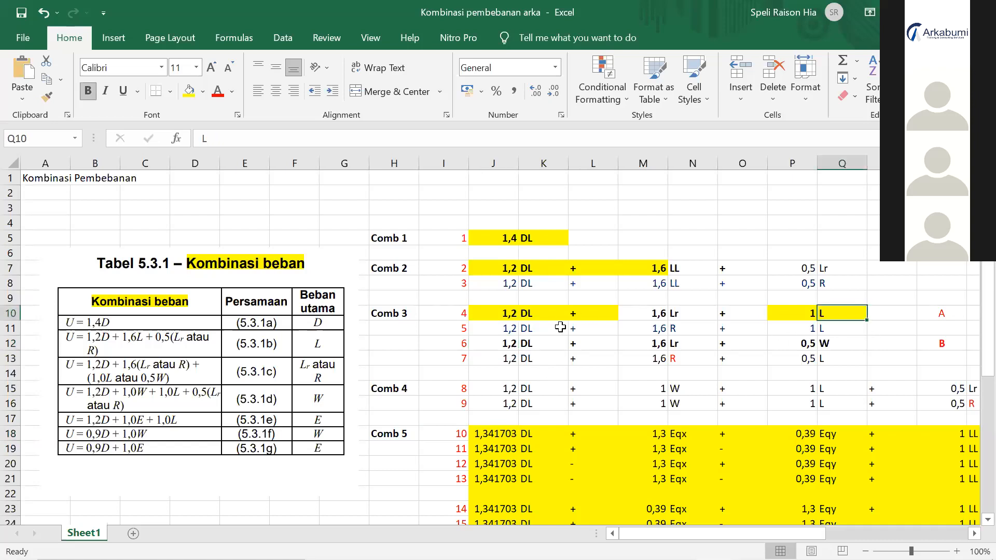
pyautogui.click(544, 272)
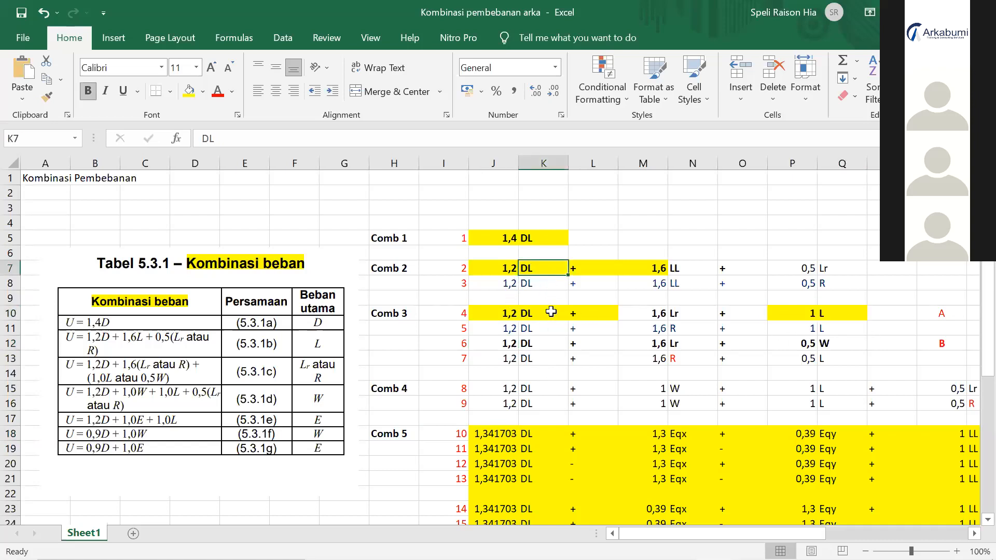
pyautogui.click(496, 327)
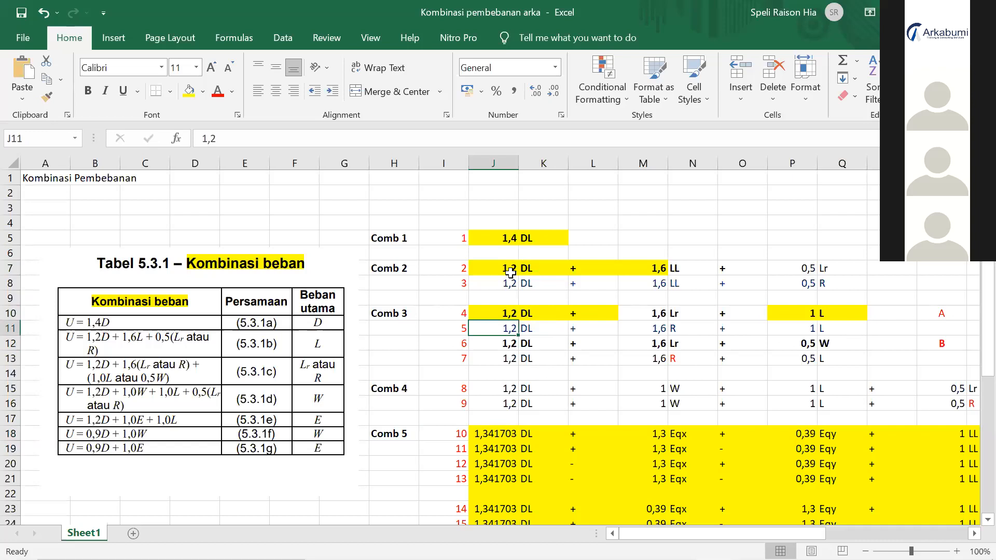
pyautogui.click(529, 314)
pyautogui.click(504, 272)
pyautogui.click(649, 268)
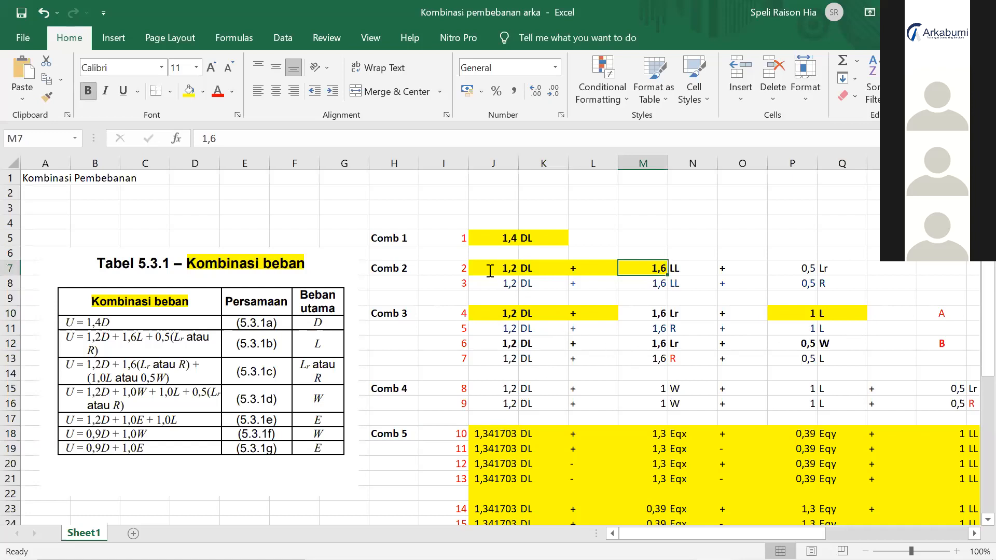
# Step: Check the COMB 3 formula in the training module PDF, return to ETABS and discard the blank new combination
pyautogui.hotkey('alt', 'Tab')
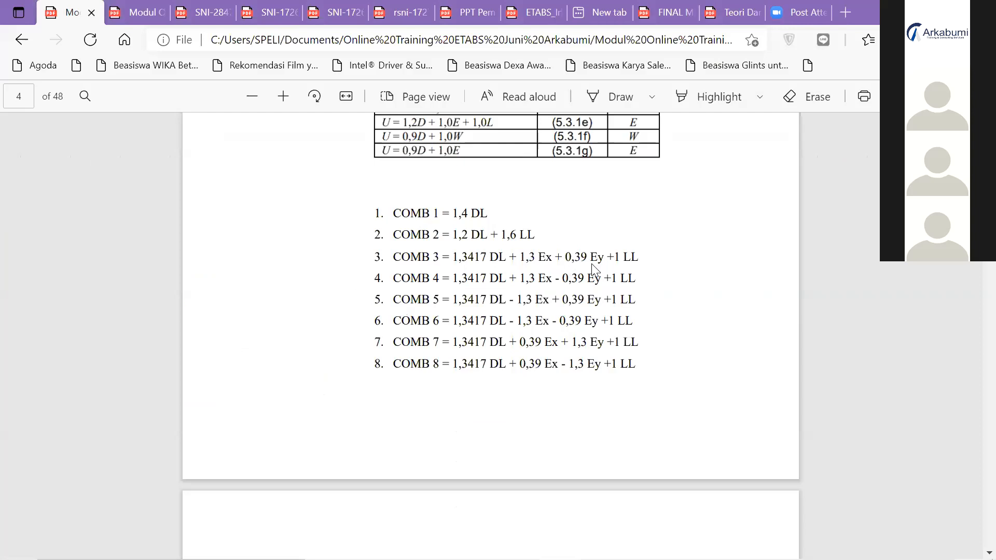
pyautogui.hotkey('alt', 'Tab')
pyautogui.hotkey('alt', 'Tab')
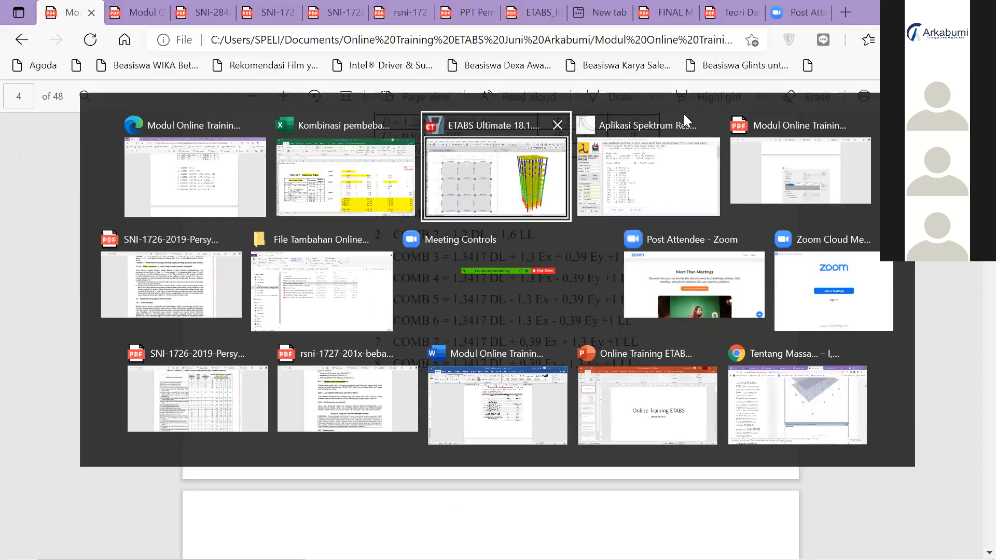
pyautogui.press('Escape')
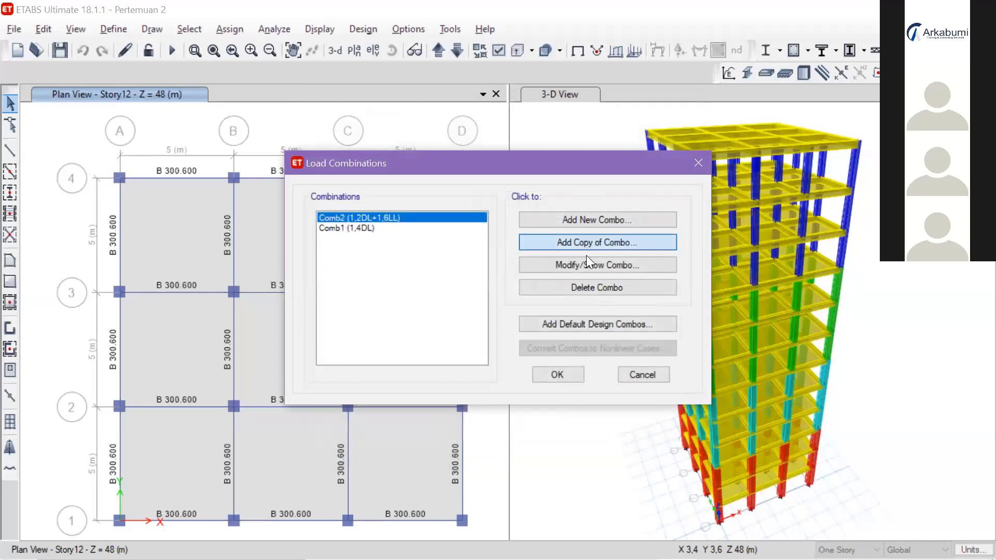
# Step: Copy Comb2 (1,2DL+1,6LL) and name the copy Comb3 (1,3417DL+1,3Ex+0,39Ey+1LL), following COMB 3 in the training module
pyautogui.click(602, 180)
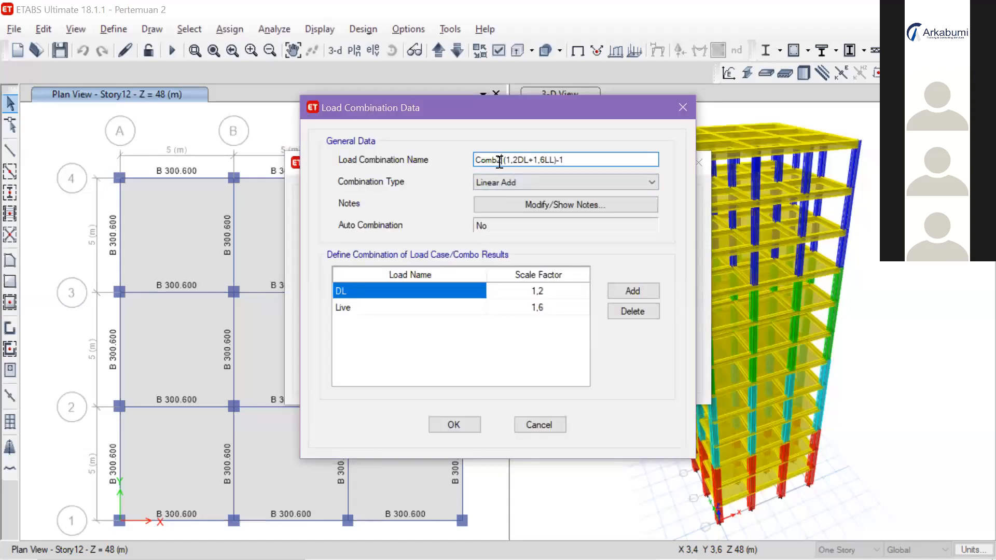
pyautogui.write('3')
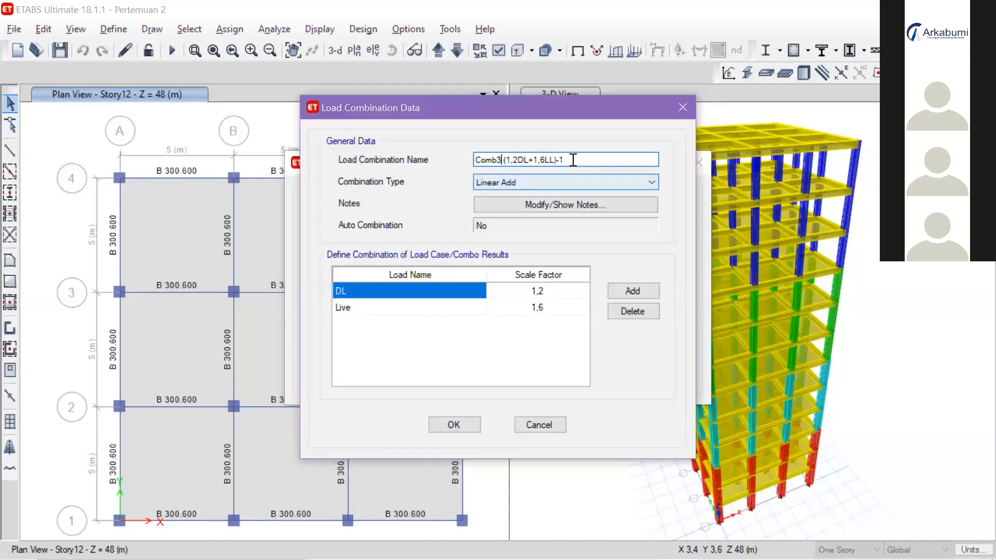
pyautogui.moveTo(573, 159); pyautogui.dragTo(512, 159)
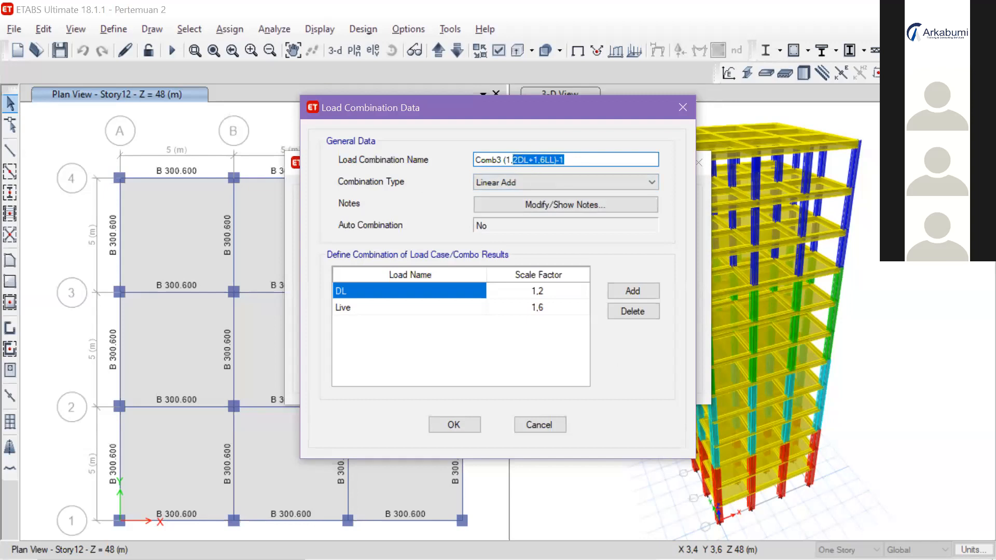
pyautogui.write('3417')
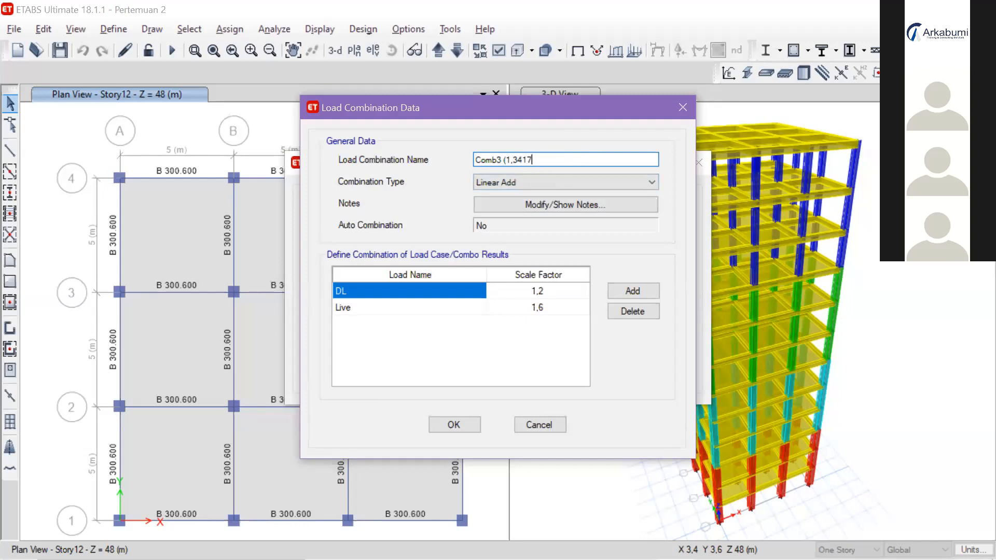
pyautogui.write('DL+1,')
pyautogui.hotkey('alt', 'Tab')
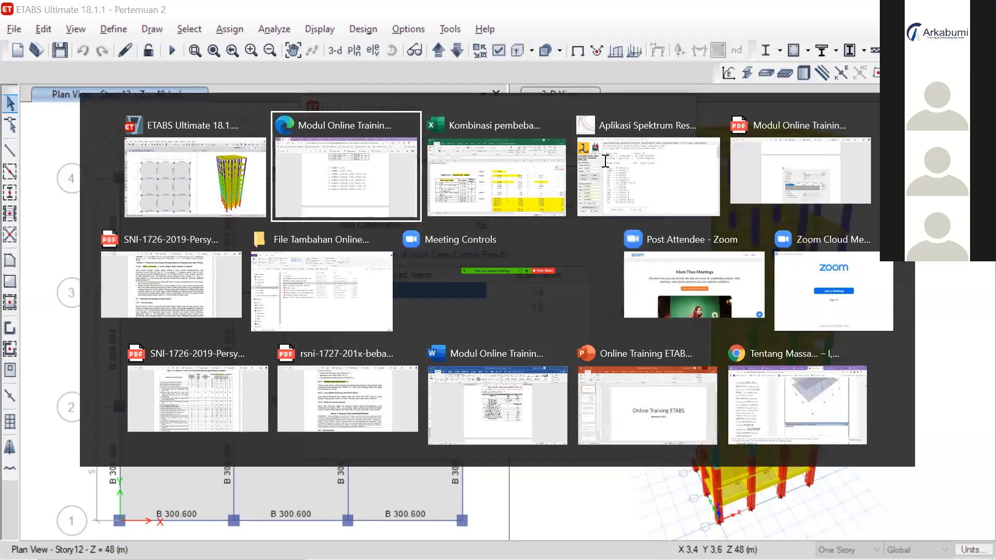
pyautogui.press('Escape')
pyautogui.press('BackSpace')
pyautogui.write('3Ex')
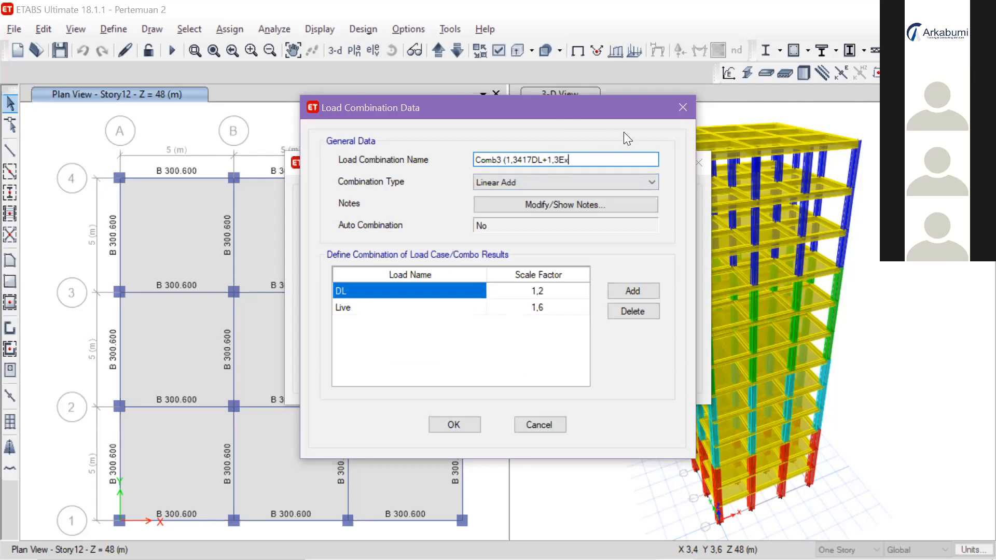
pyautogui.write('+')
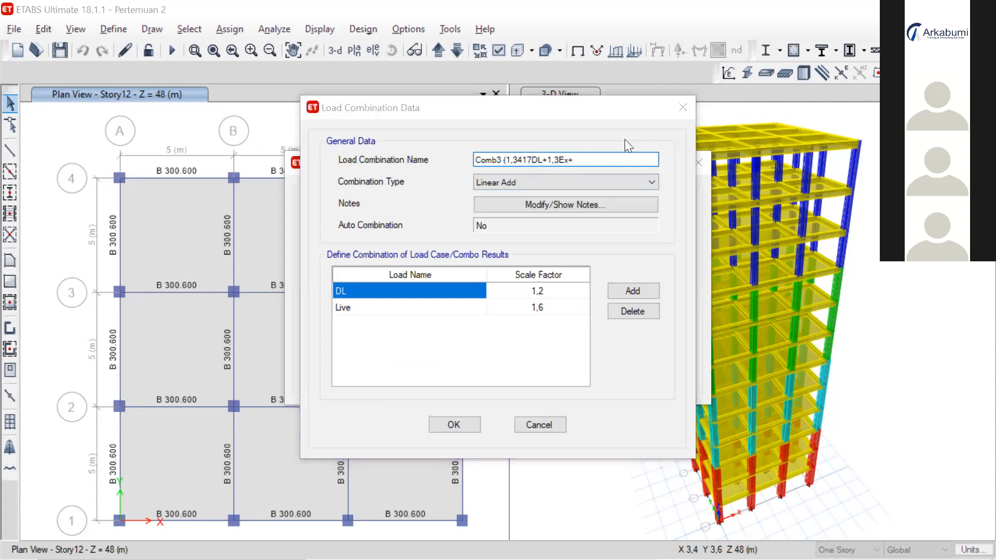
pyautogui.hotkey('alt', 'Tab')
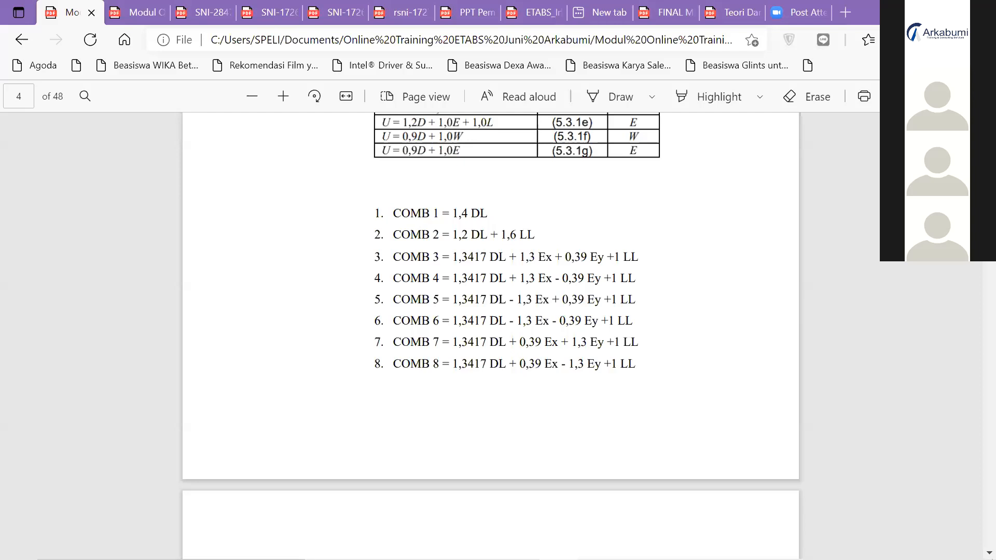
pyautogui.hotkey('alt', 'Tab')
pyautogui.write('E')
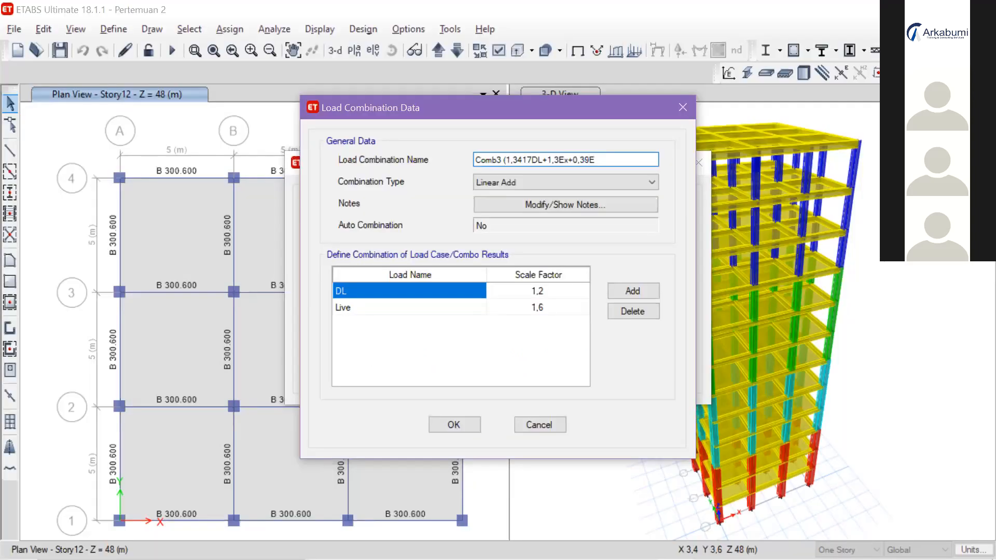
pyautogui.write('y+1LL')
# Step: Set the DL scale factor of the Comb3 combination to 1,3417
pyautogui.click(465, 290)
pyautogui.click(533, 291)
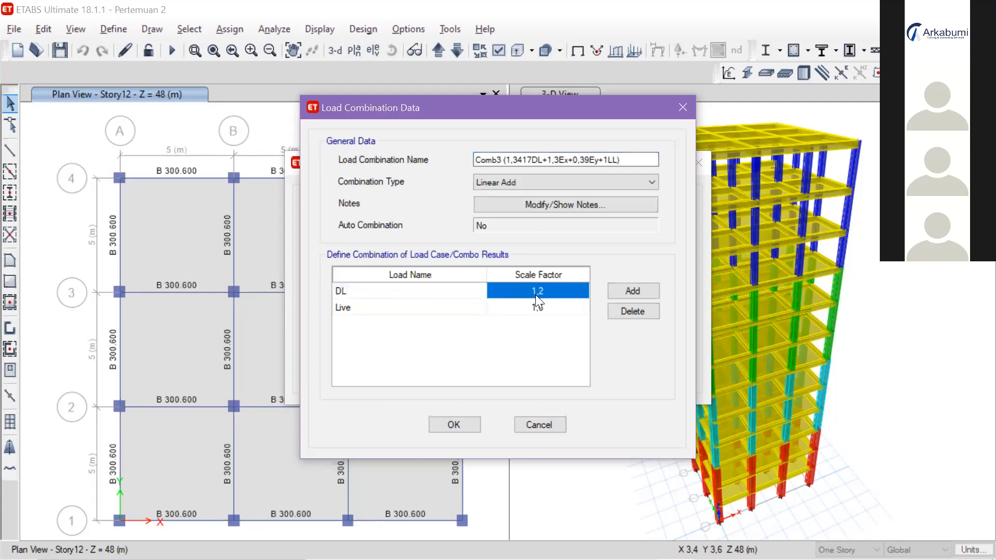
pyautogui.write('1,3417')
# Step: Replace the Live load in the second row with Eqx and set its scale factor to 1,3
pyautogui.click(558, 310)
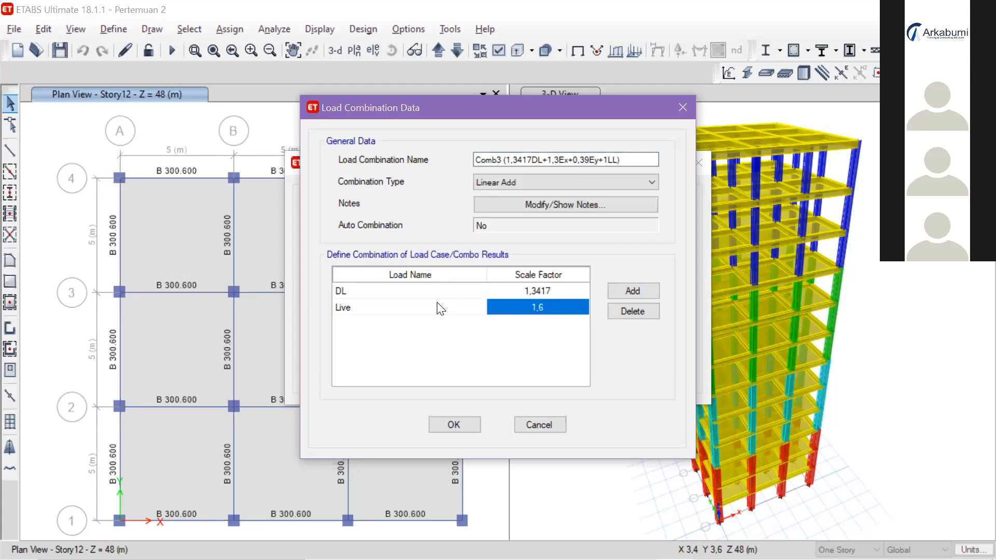
pyautogui.click(437, 307)
pyautogui.click(461, 311)
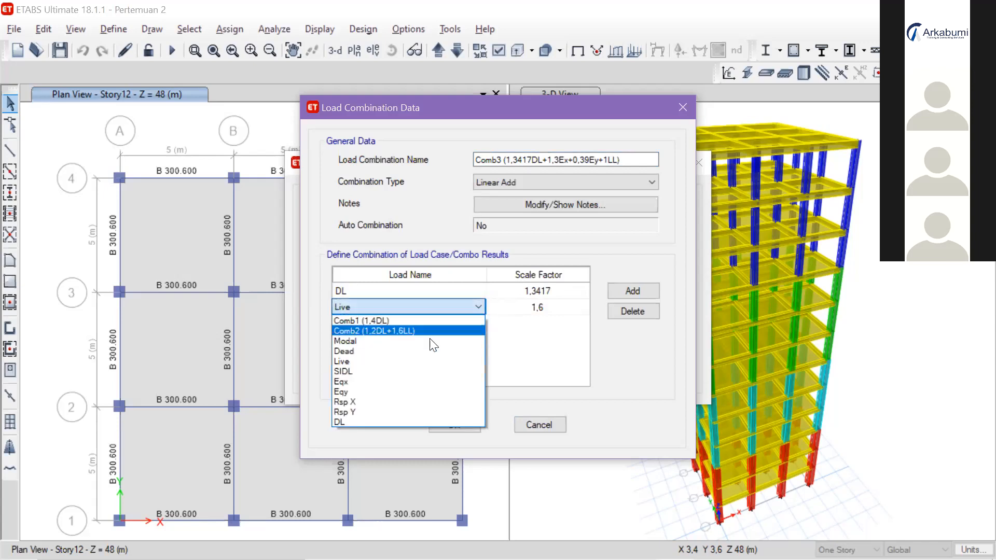
pyautogui.click(439, 381)
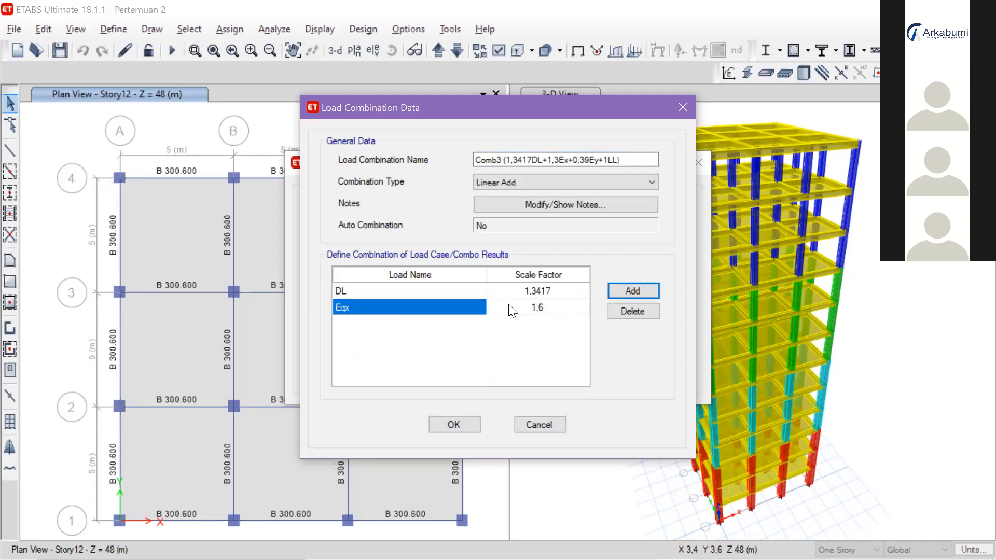
pyautogui.click(544, 311)
pyautogui.click(550, 311)
pyautogui.press('BackSpace')
pyautogui.write('3')
# Step: Add a third load row to Comb3 using Eqy with a scale factor of 0,39
pyautogui.click(626, 293)
pyautogui.click(444, 321)
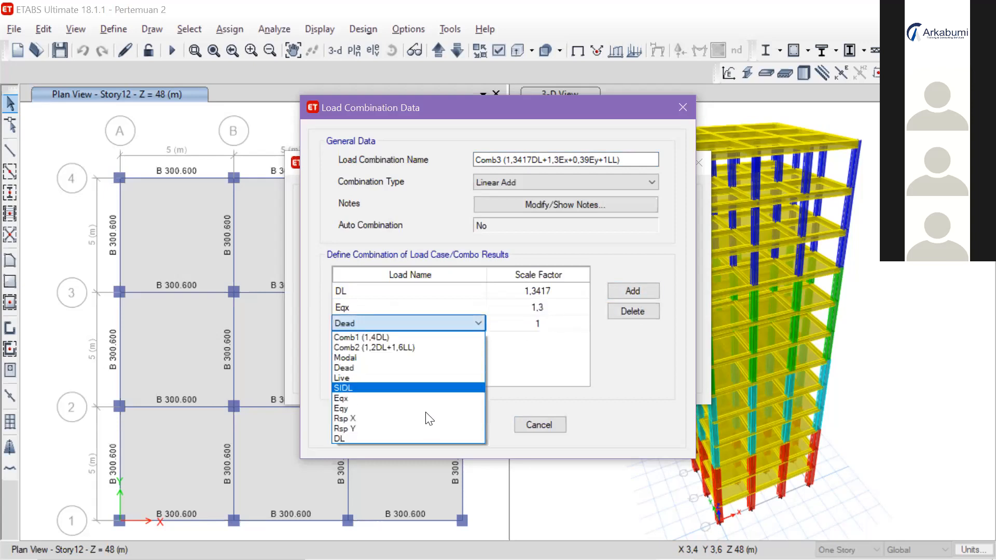
pyautogui.click(446, 415)
pyautogui.click(560, 329)
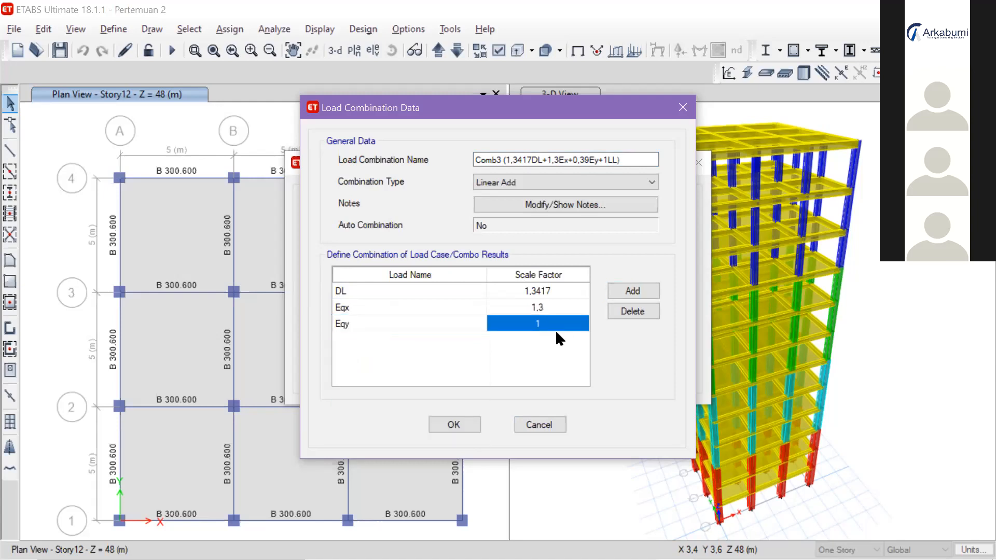
pyautogui.write('0,39')
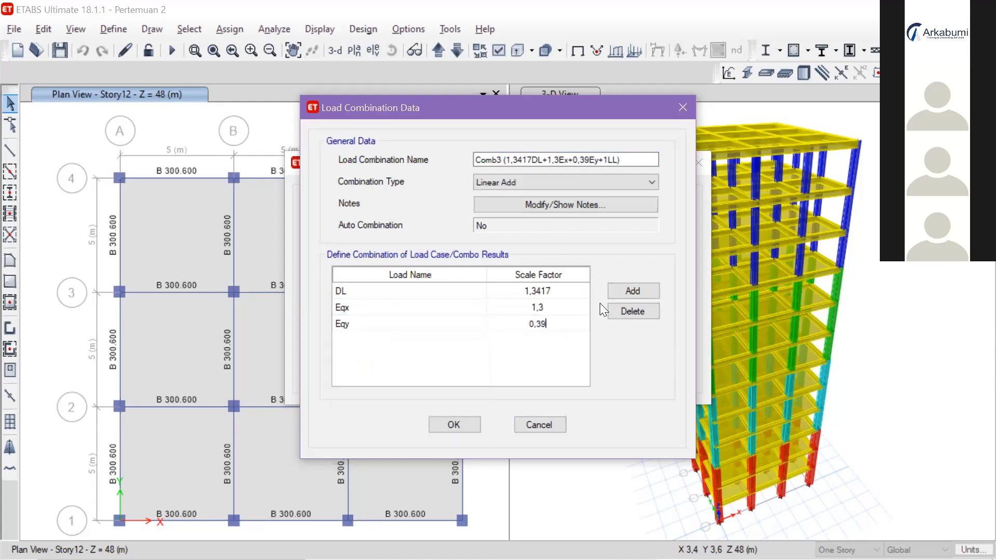
# Step: Add a fourth load row using Live with a scale factor of 1 and accept the Comb3 combination
pyautogui.click(633, 292)
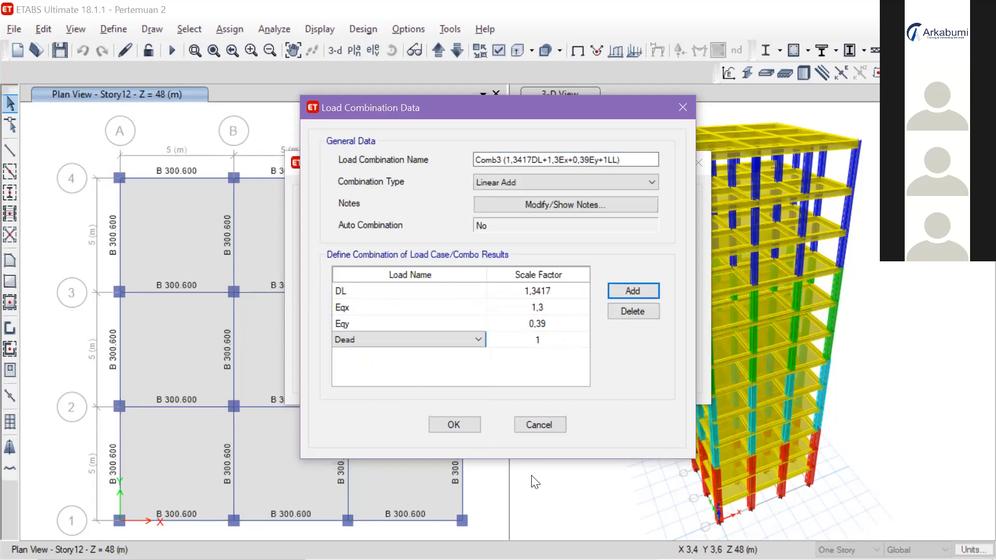
pyautogui.moveTo(719, 558)
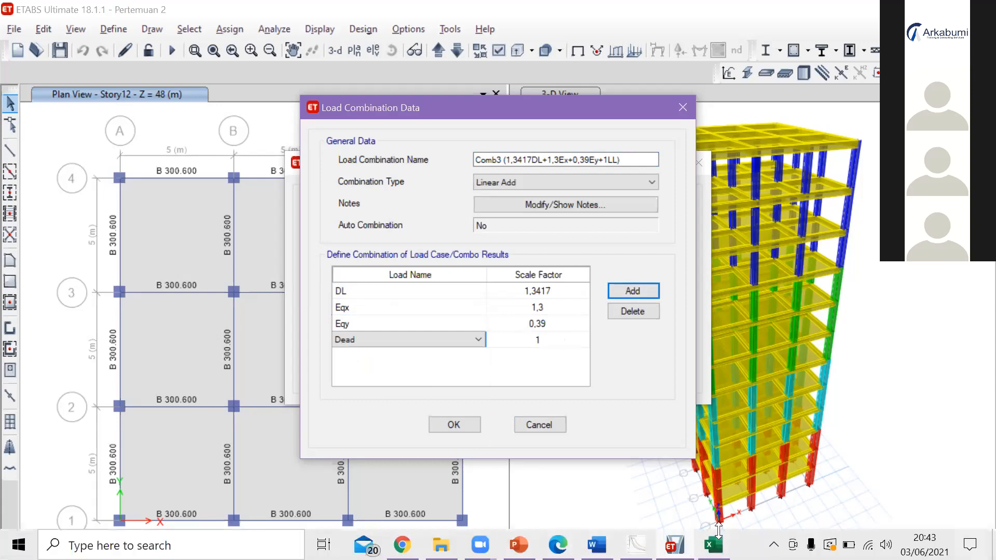
pyautogui.click(446, 341)
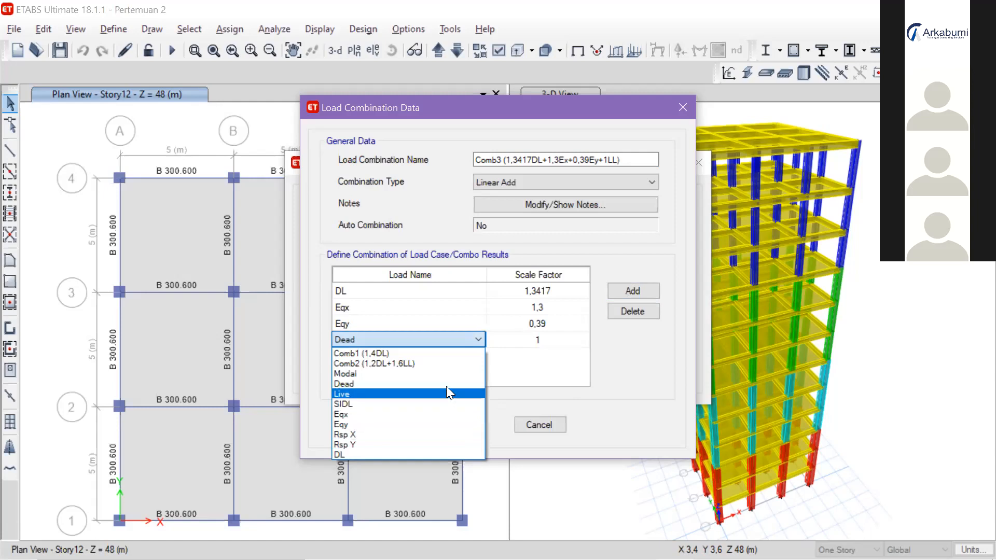
pyautogui.click(447, 394)
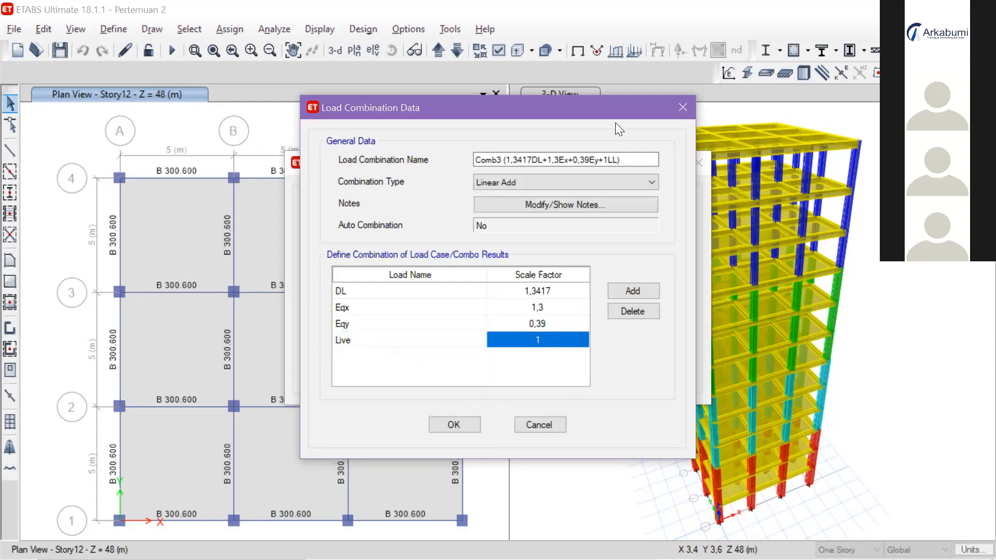
pyautogui.click(453, 426)
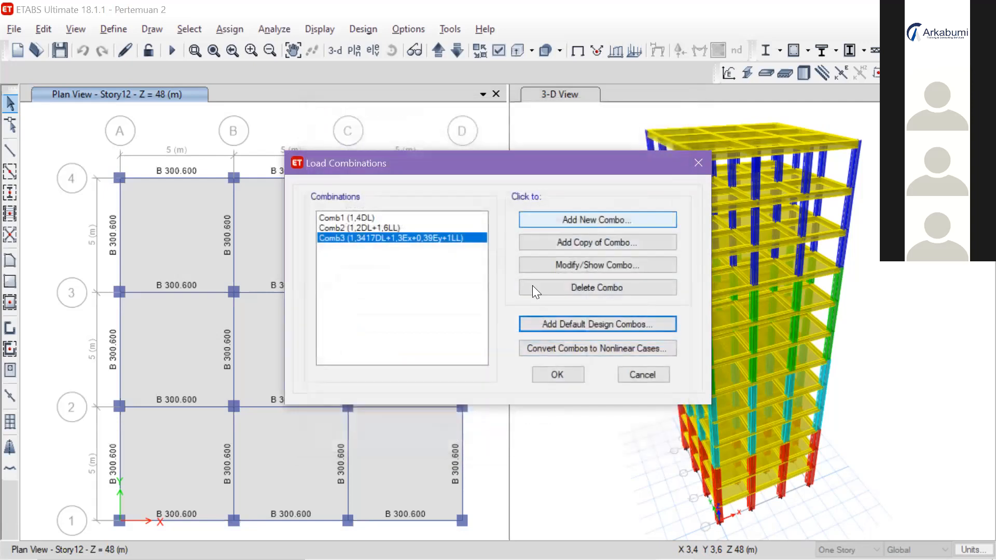
pyautogui.click(532, 219)
pyautogui.click(524, 154)
pyautogui.press('BackSpace')
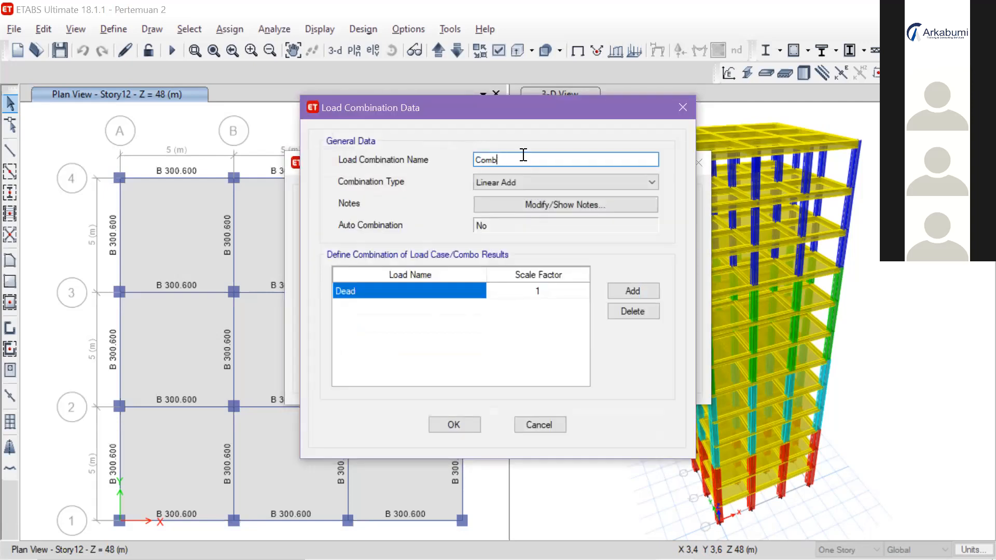
pyautogui.click(682, 107)
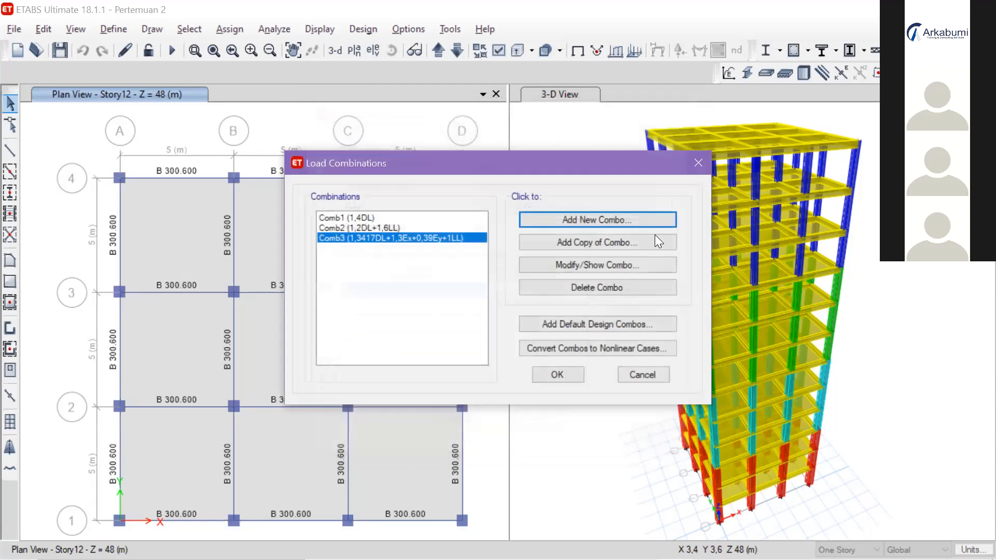
# Step: Add a copy of Comb3 and name it Comb4 (1,3417DL+1,3Ex-0,39Ey+1LL), following the training module's formula
pyautogui.click(654, 239)
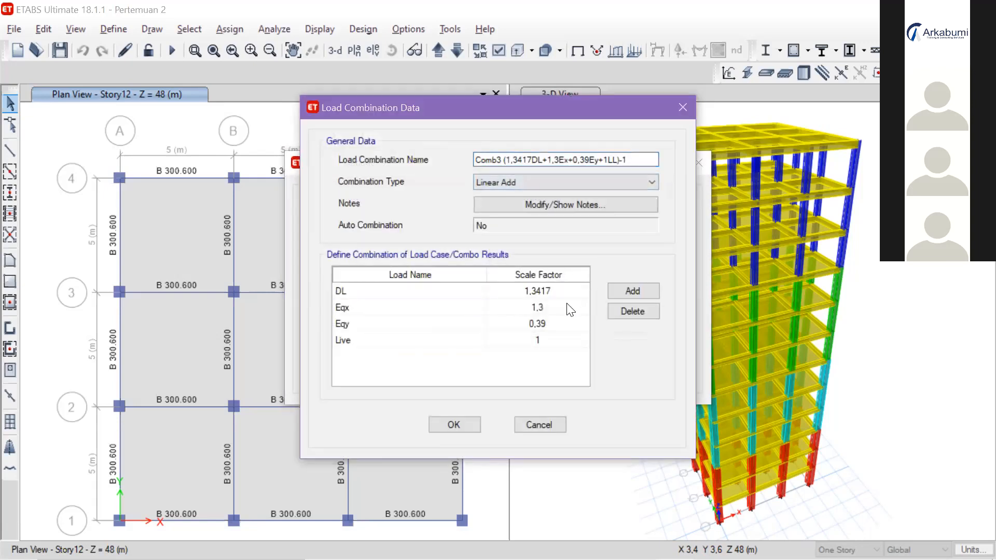
pyautogui.click(571, 308)
pyautogui.hotkey('alt', 'Tab')
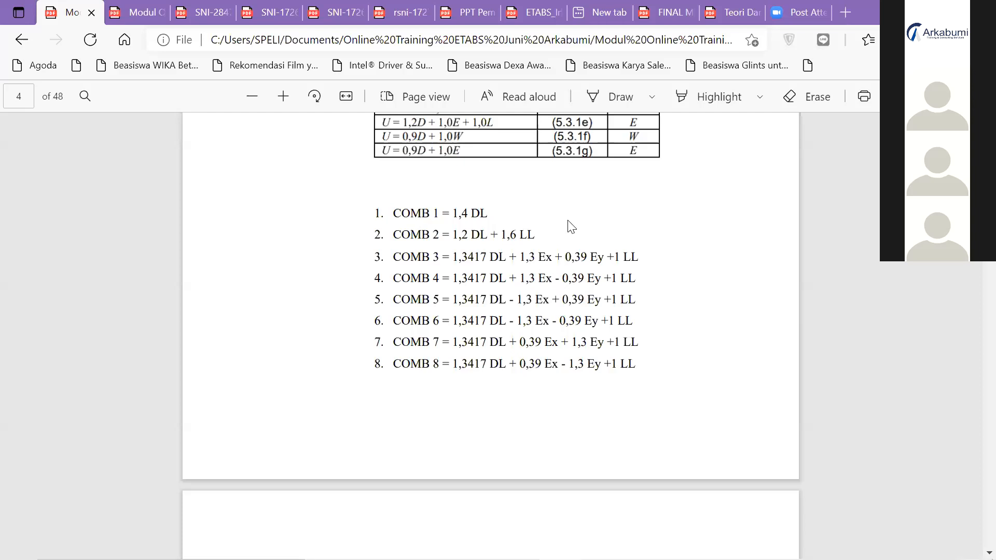
pyautogui.hotkey('alt', 'Tab')
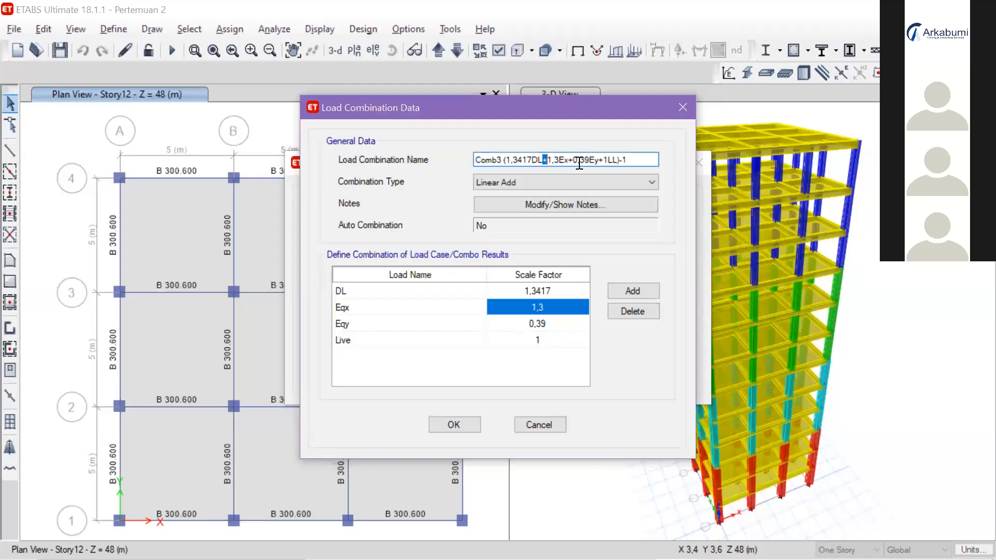
pyautogui.click(578, 160)
pyautogui.press('BackSpace')
pyautogui.write('-')
pyautogui.click(648, 160)
pyautogui.click(502, 160)
pyautogui.write('1')
pyautogui.press('BackSpace')
pyautogui.write('4')
pyautogui.press('BackSpace')
pyautogui.press('BackSpace')
pyautogui.write('4')
# Step: Set the Eqy scale factor of Comb4 to -0,39 and accept the combination
pyautogui.click(561, 289)
pyautogui.click(558, 310)
pyautogui.click(542, 323)
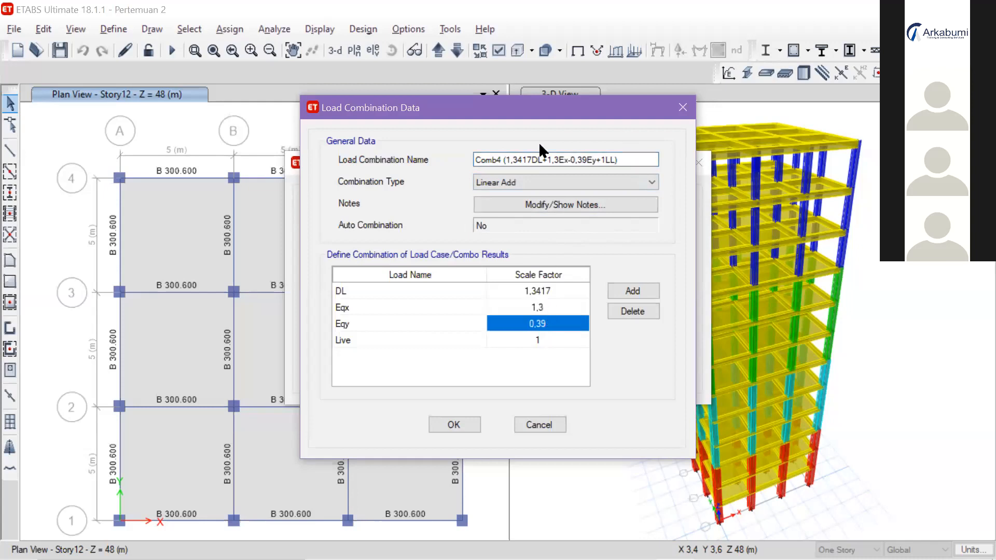
pyautogui.click(570, 159)
pyautogui.click(518, 323)
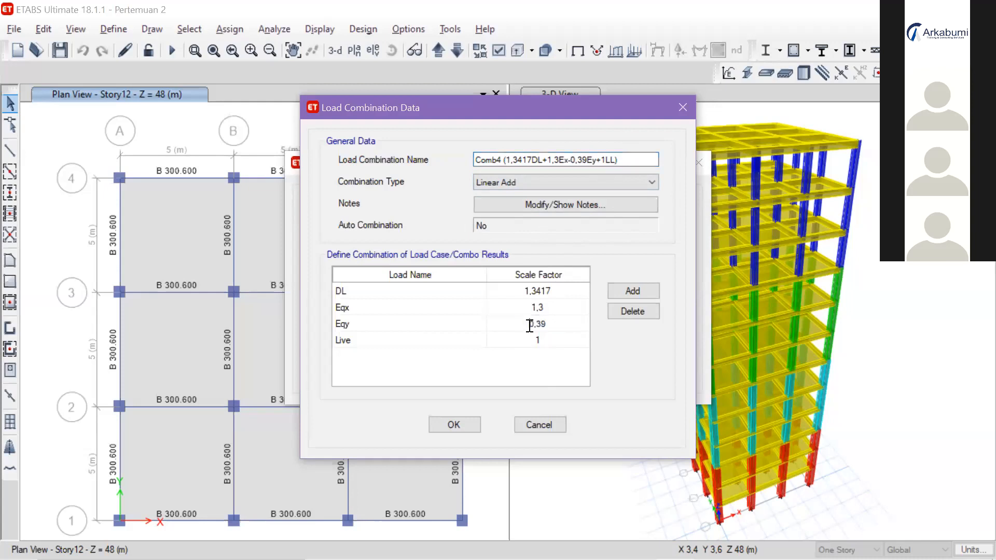
pyautogui.click(531, 323)
pyautogui.click(554, 323)
pyautogui.click(460, 424)
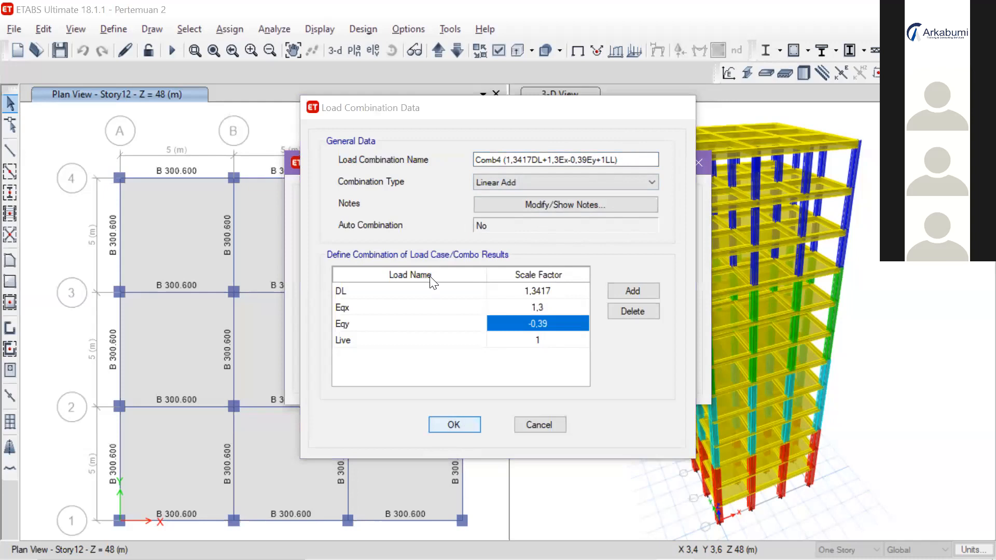
pyautogui.click(596, 241)
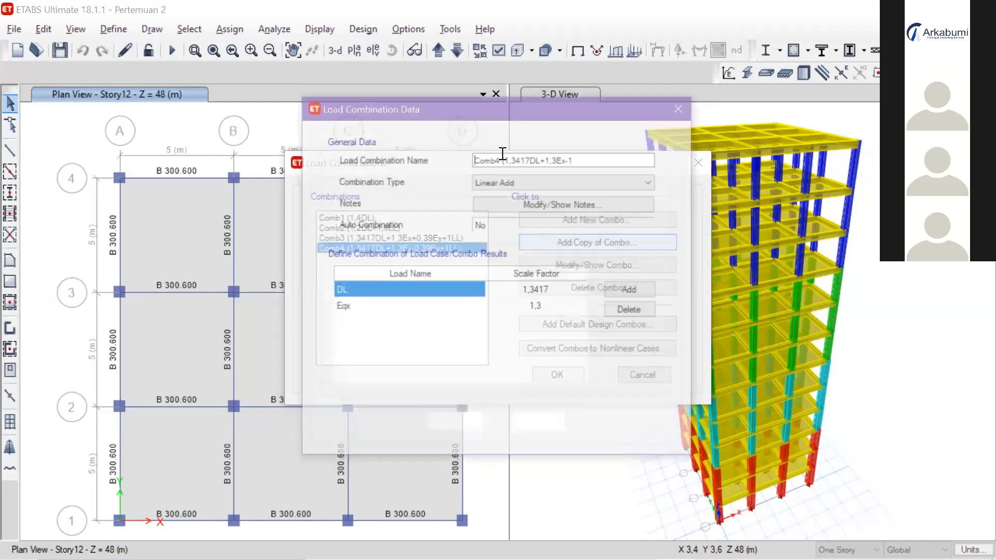
pyautogui.click(502, 159)
pyautogui.click(589, 160)
pyautogui.click(685, 100)
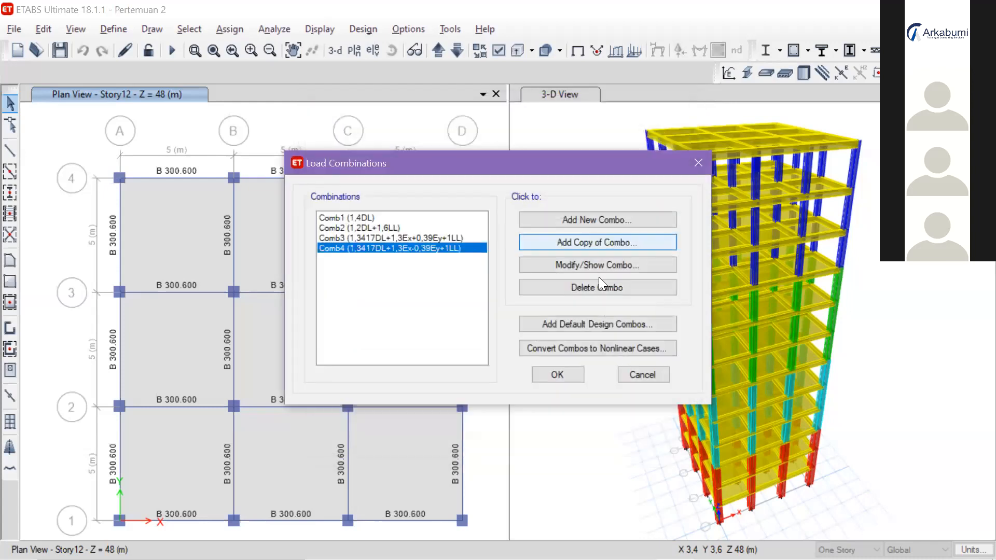
# Step: Open the Comb4 definition, copy its full name text to the clipboard, and close it without changes
pyautogui.click(612, 264)
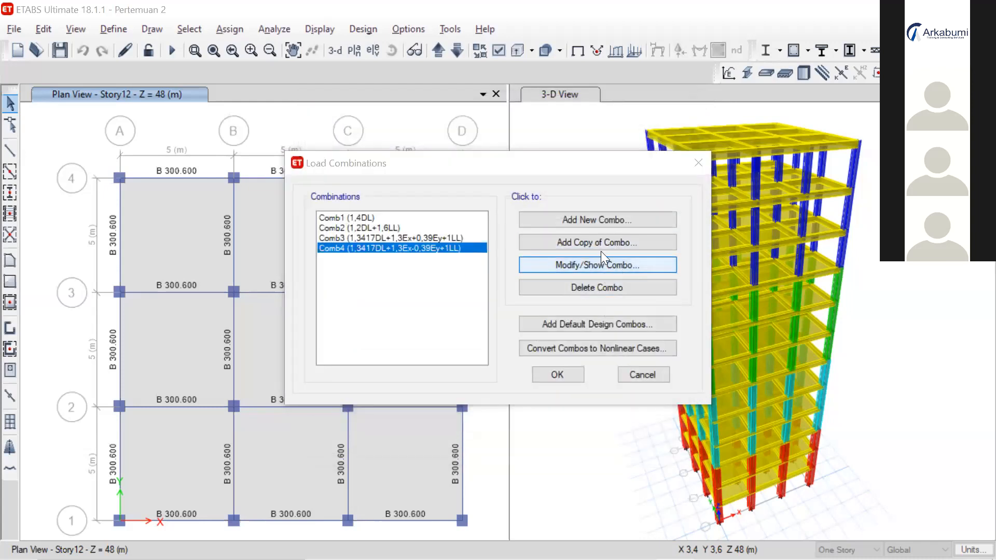
pyautogui.moveTo(631, 162); pyautogui.dragTo(445, 170)
pyautogui.hotkey('ctrl', 'c')
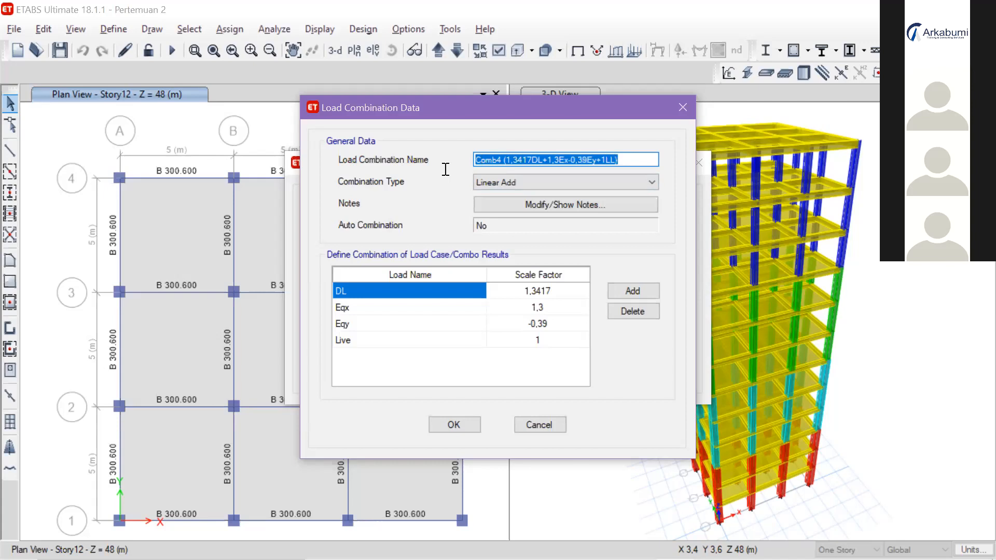
pyautogui.click(681, 108)
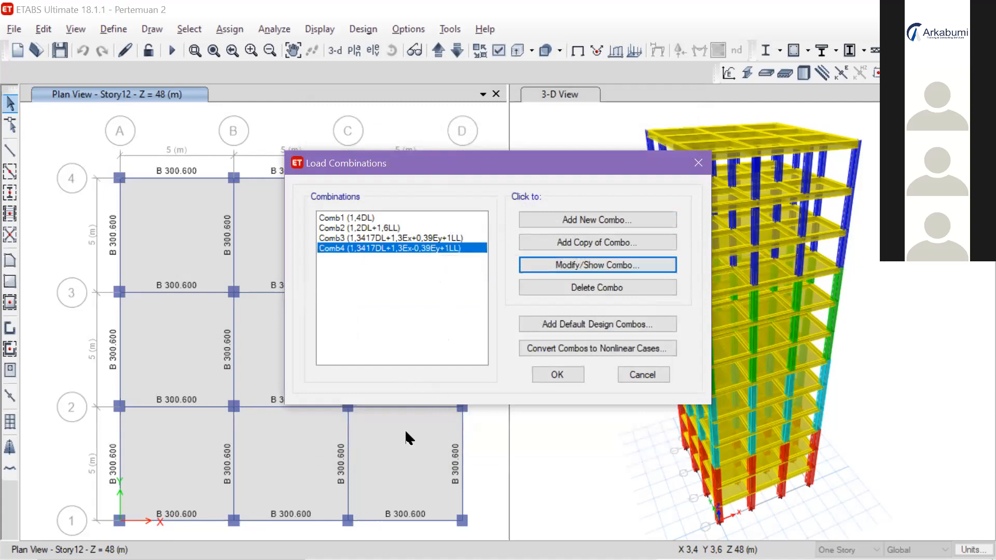
# Step: Add a copy of Comb4 and name it Comb5 (1,3417DL+1,3Ex-0,39Ey+1LL) by reusing the copied name text
pyautogui.click(556, 243)
pyautogui.moveTo(586, 160); pyautogui.dragTo(496, 162)
pyautogui.write('5')
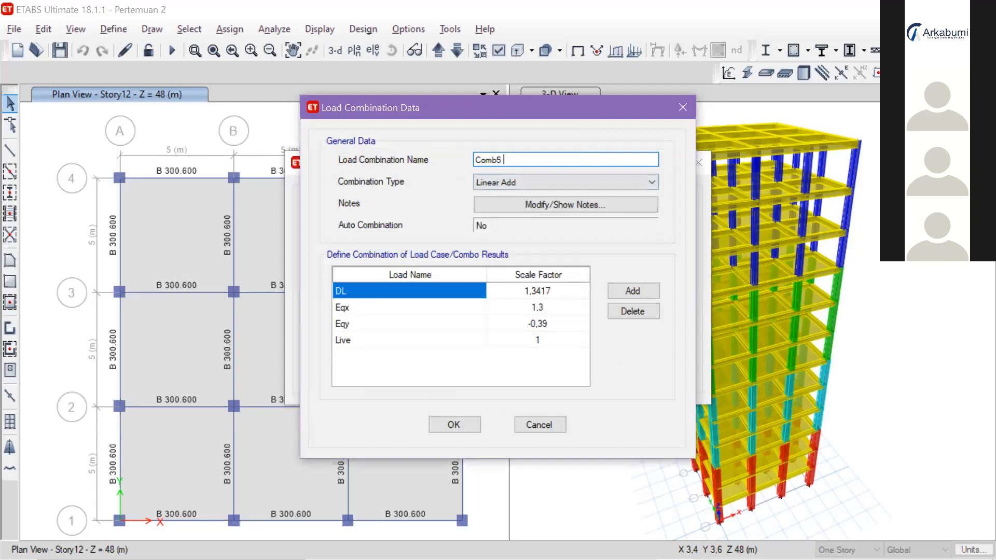
pyautogui.hotkey('ctrl', 'v')
pyautogui.click(533, 160)
pyautogui.press('BackSpace')
pyautogui.press('BackSpace')
pyautogui.press('BackSpace')
pyautogui.press('BackSpace')
pyautogui.press('BackSpace')
pyautogui.press('BackSpace')
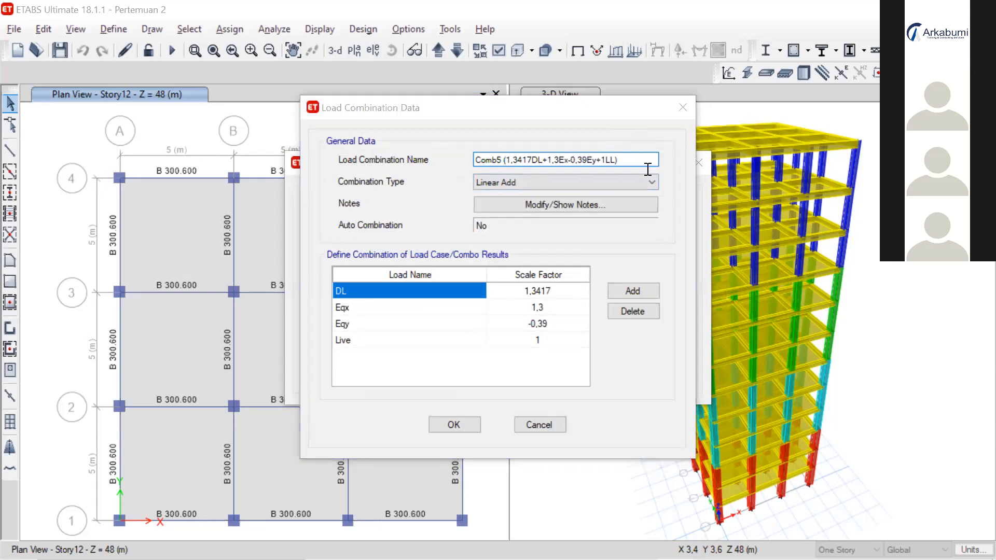
# Step: Check the Comb 5 formula in the training module and correct the signs so the name reads Comb5 (1,3417DL-1,3Ex+0,39Ey+1LL)
pyautogui.hotkey('alt', 'Tab')
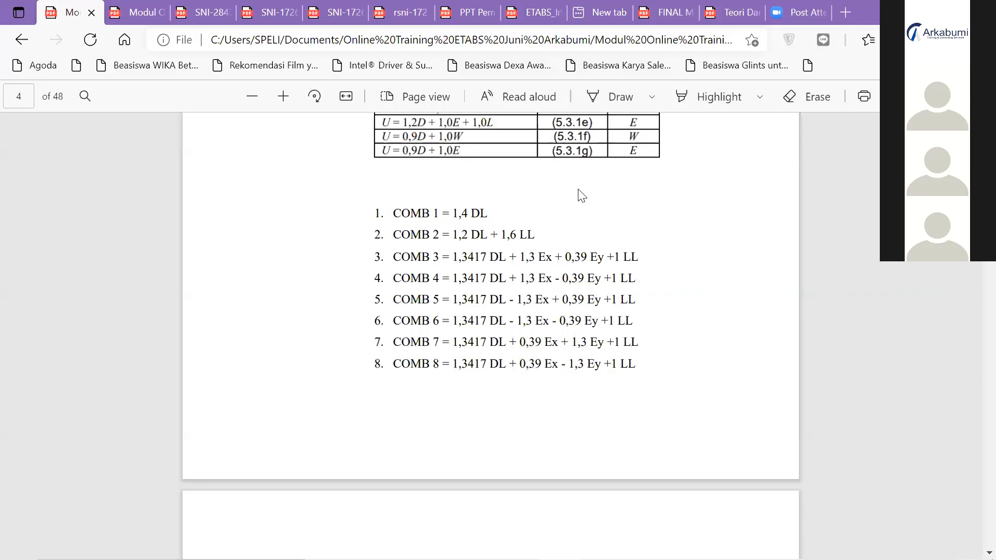
pyautogui.hotkey('alt', 'Tab')
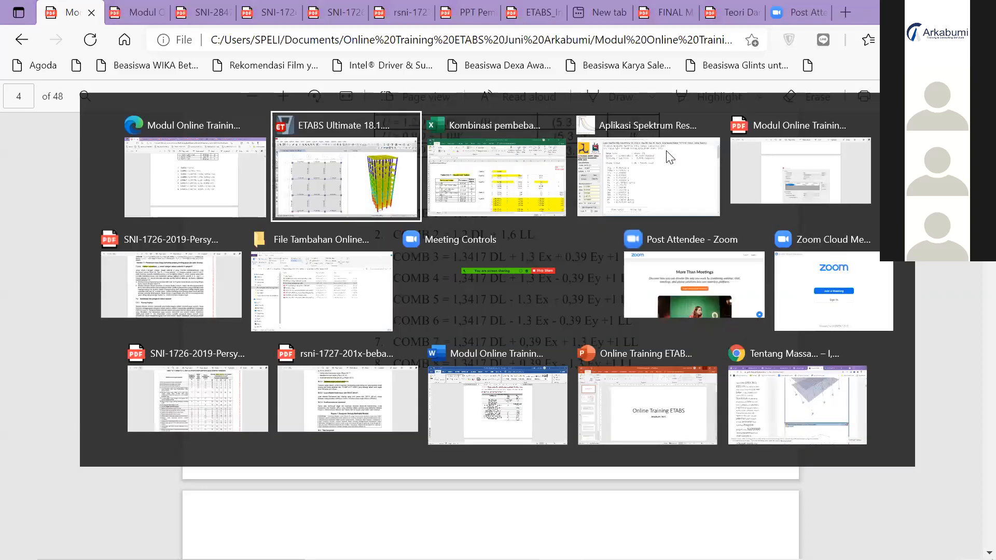
pyautogui.write('-1,3Ex-0,39Ey+1LL)')
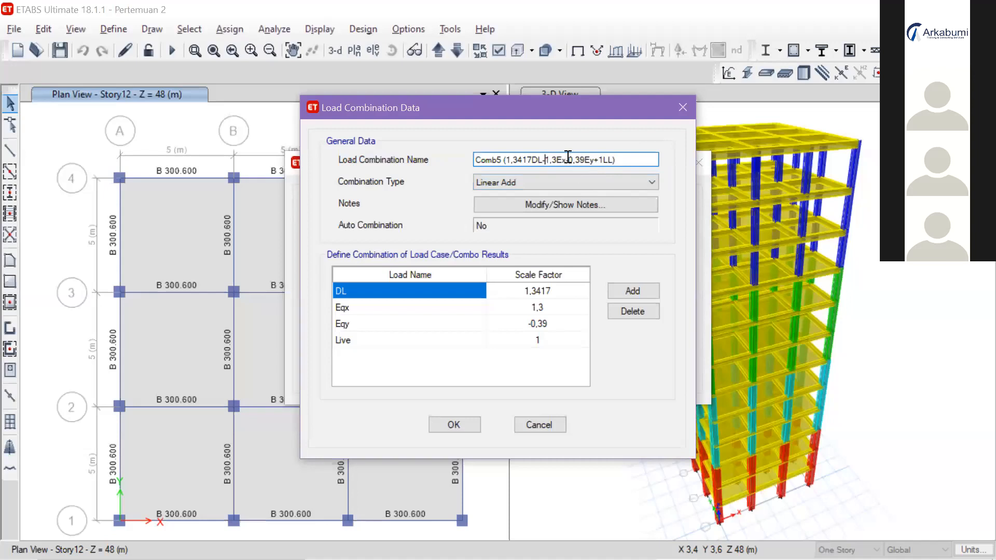
pyautogui.press('BackSpace')
pyautogui.write('+')
# Step: Set the Comb5 scale factors to -1,3 for Eqx and 0,39 for Eqy
pyautogui.click(527, 306)
pyautogui.click(526, 305)
pyautogui.write('-')
pyautogui.click(533, 334)
pyautogui.click(529, 326)
pyautogui.click(529, 325)
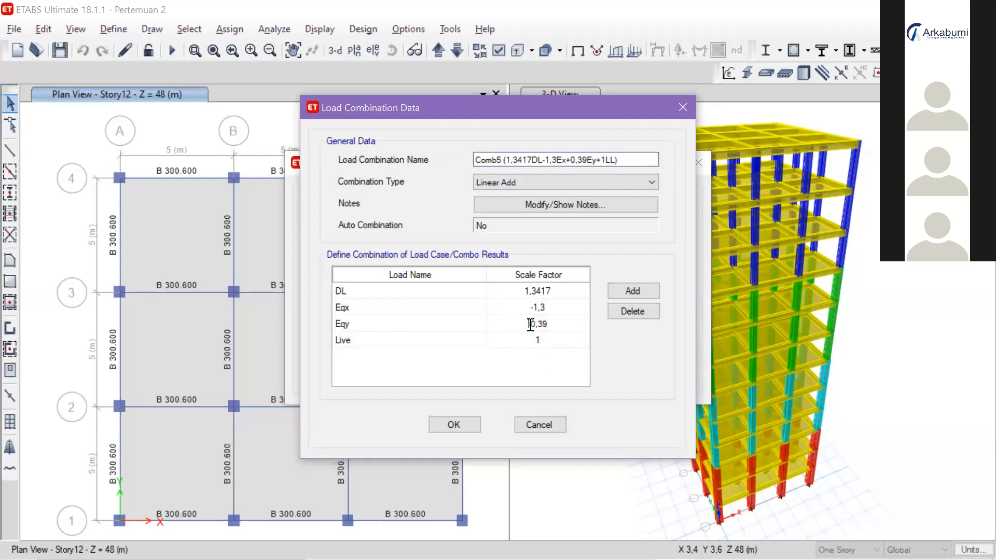
pyautogui.click(562, 335)
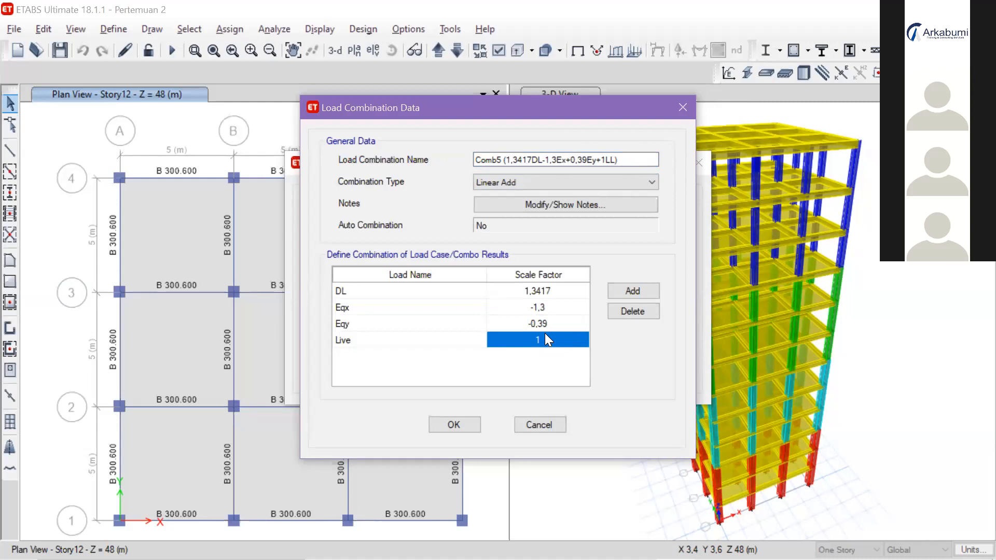
pyautogui.click(534, 322)
pyautogui.click(533, 323)
pyautogui.press('BackSpace')
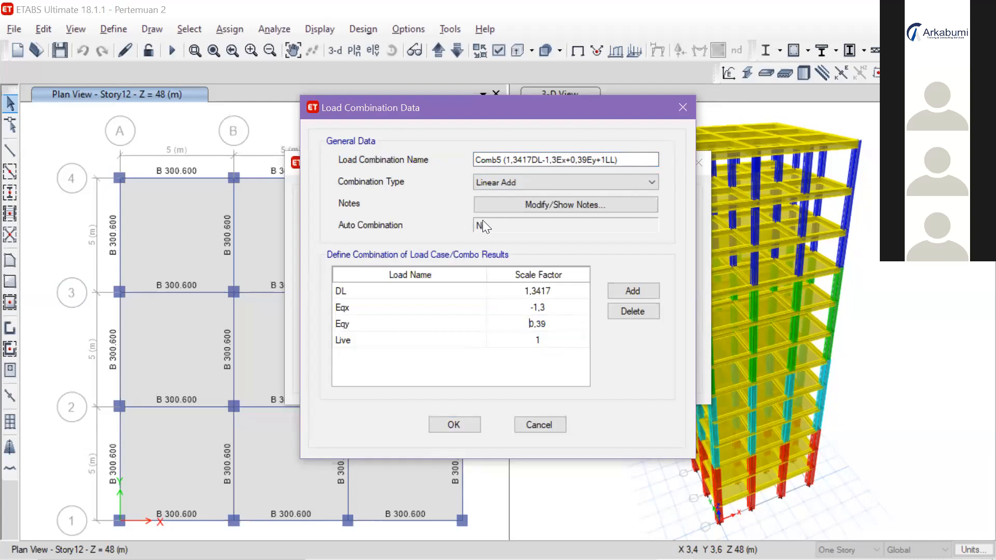
# Step: Copy the formula text from the Comb5 name for reuse and accept the combination
pyautogui.click(613, 159)
pyautogui.moveTo(617, 160); pyautogui.dragTo(504, 156)
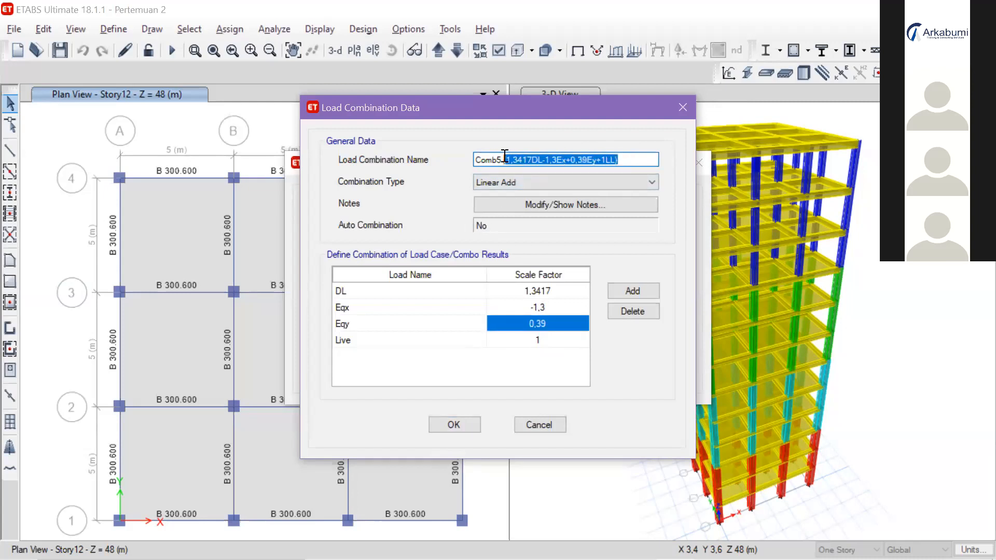
pyautogui.click(462, 425)
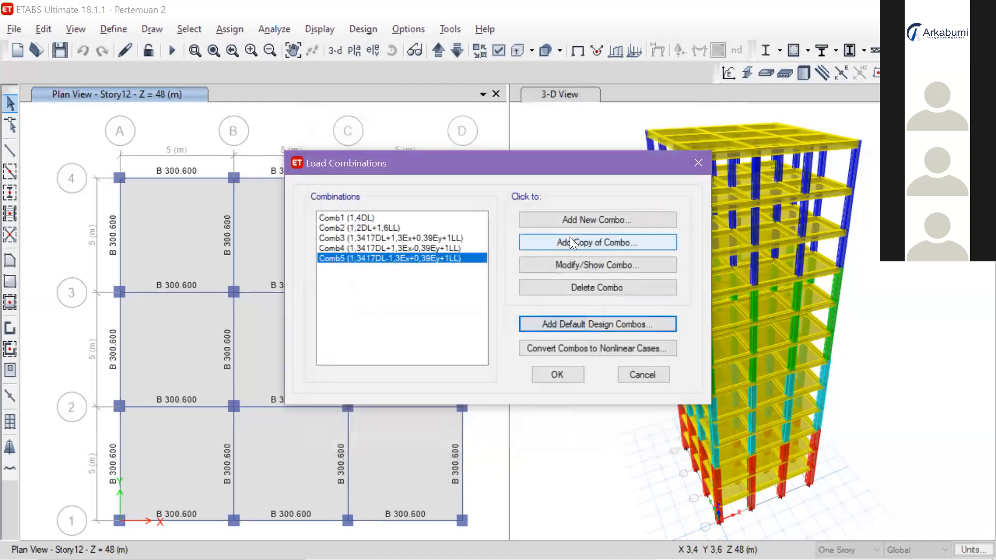
# Step: Add a copy of Comb5 and name it Comb6 (1,3417DL-1,3Ex-0,39Ey+1LL), matching the training module's formula
pyautogui.click(569, 237)
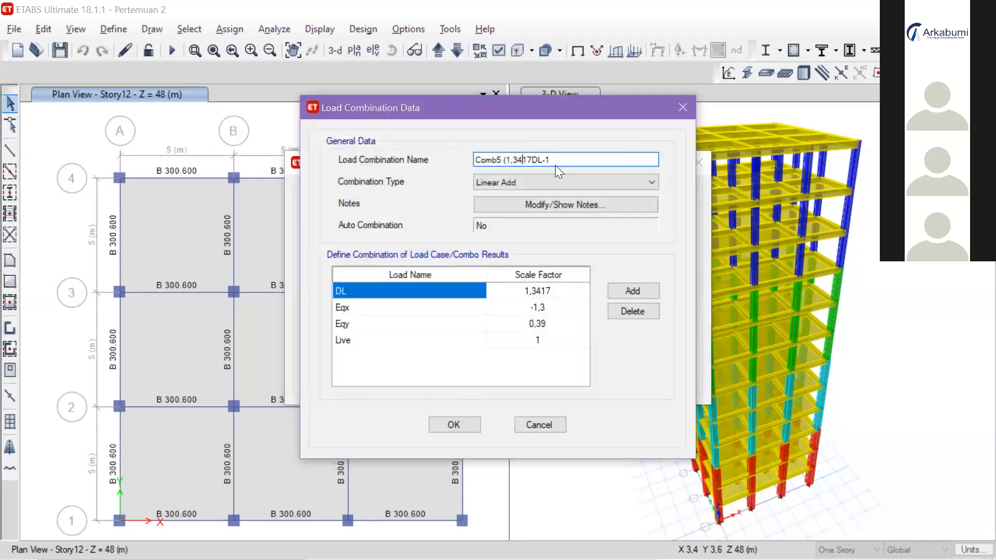
pyautogui.moveTo(563, 159); pyautogui.dragTo(498, 159)
pyautogui.write('6')
pyautogui.write('(1,3417DL-1,3Ex+0,39Ey+1LL)')
pyautogui.hotkey('alt', 'Tab')
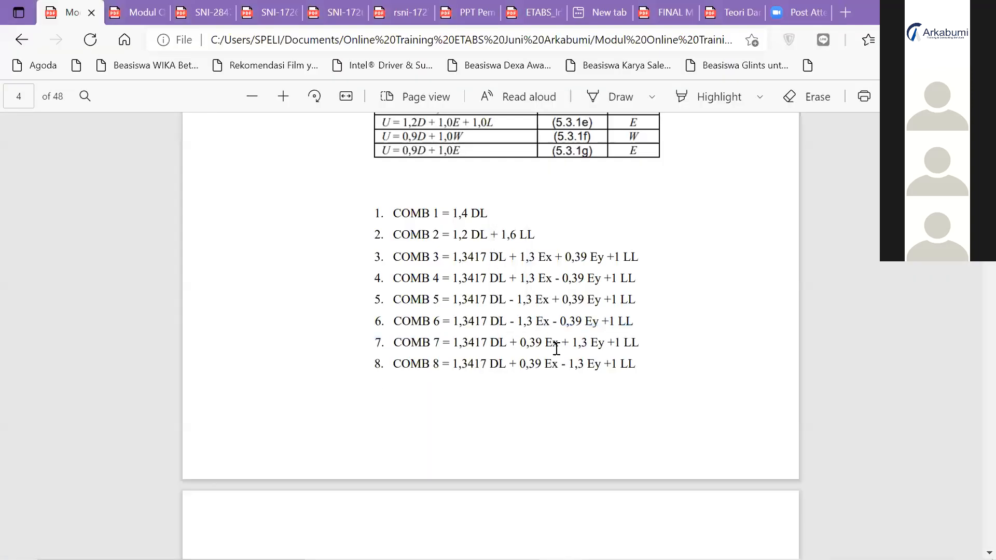
pyautogui.hotkey('alt', 'Tab')
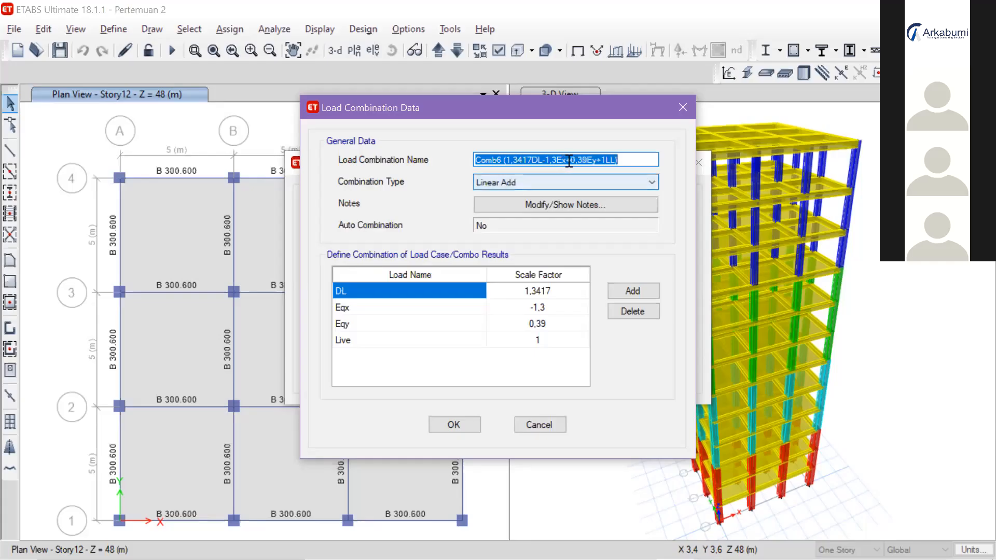
pyautogui.click(570, 160)
pyautogui.press('BackSpace')
pyautogui.write('-')
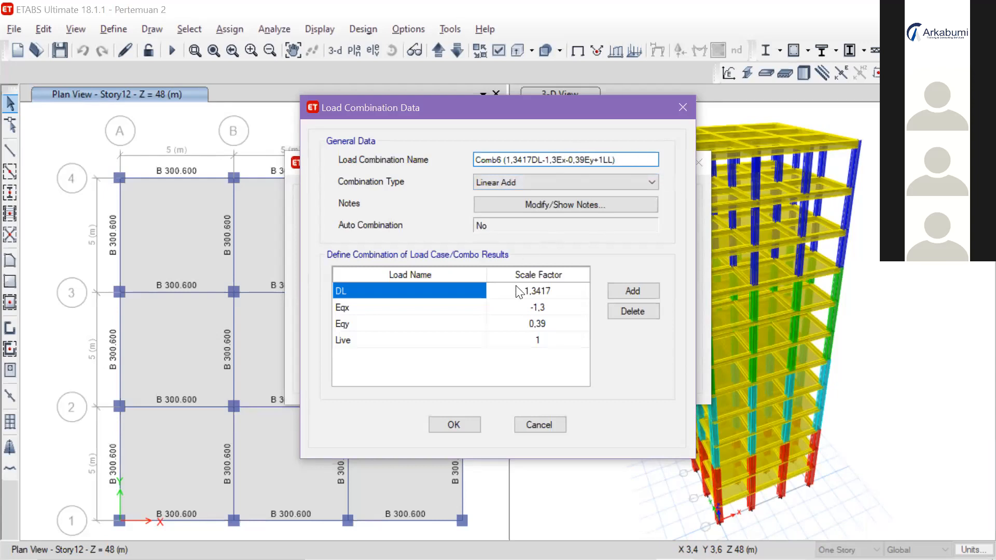
# Step: Set the Eqy scale factor of Comb6 to -0,39 and accept the combination
pyautogui.click(544, 297)
pyautogui.doubleClick(528, 323)
pyautogui.click(525, 324)
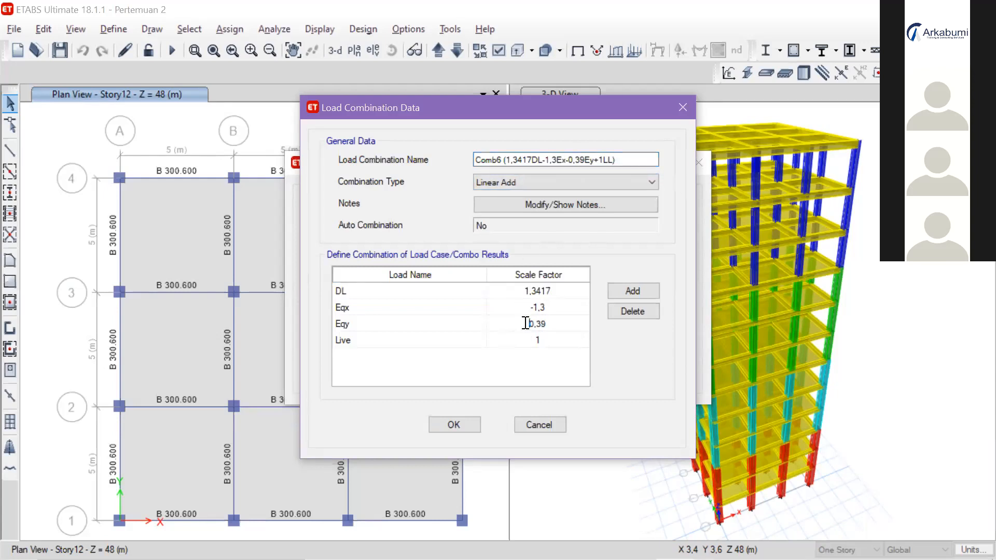
pyautogui.write('-')
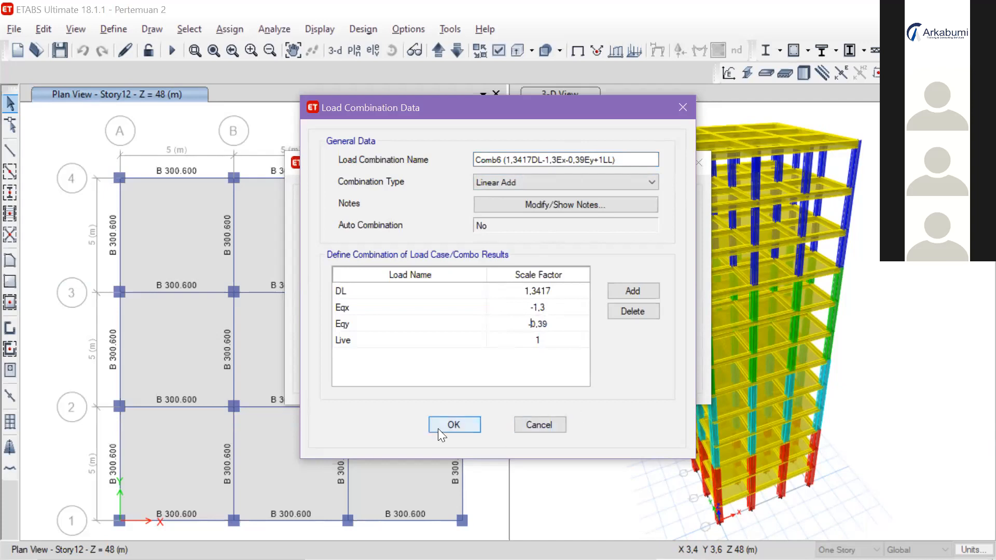
pyautogui.click(438, 429)
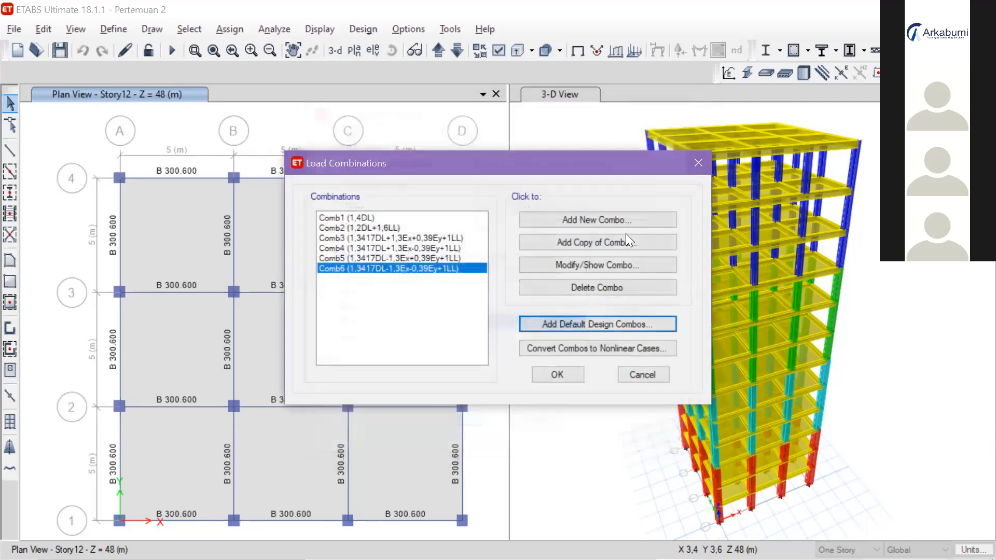
# Step: Add a copy of Comb6 and name it Comb7 (1,3417DL-1,3Ex+0,39Ey+1LL) using the copied formula text
pyautogui.click(597, 243)
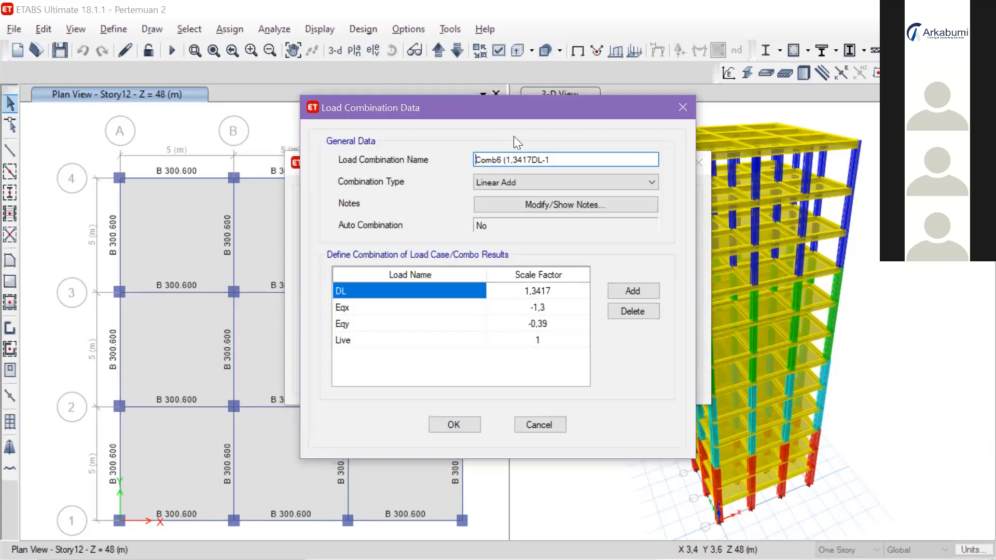
pyautogui.press('Right')
pyautogui.press('Right')
pyautogui.press('Right')
pyautogui.press('Right')
pyautogui.press('Right')
pyautogui.press('BackSpace')
pyautogui.write('7')
pyautogui.moveTo(592, 161); pyautogui.dragTo(505, 163)
pyautogui.hotkey('ctrl', 'v')
# Step: Check the Comb 7 formula in the training module and revise the name to Comb7 (1,3417DL+0,39Ex+1,3Ey+1LL)
pyautogui.hotkey('alt', 'Tab')
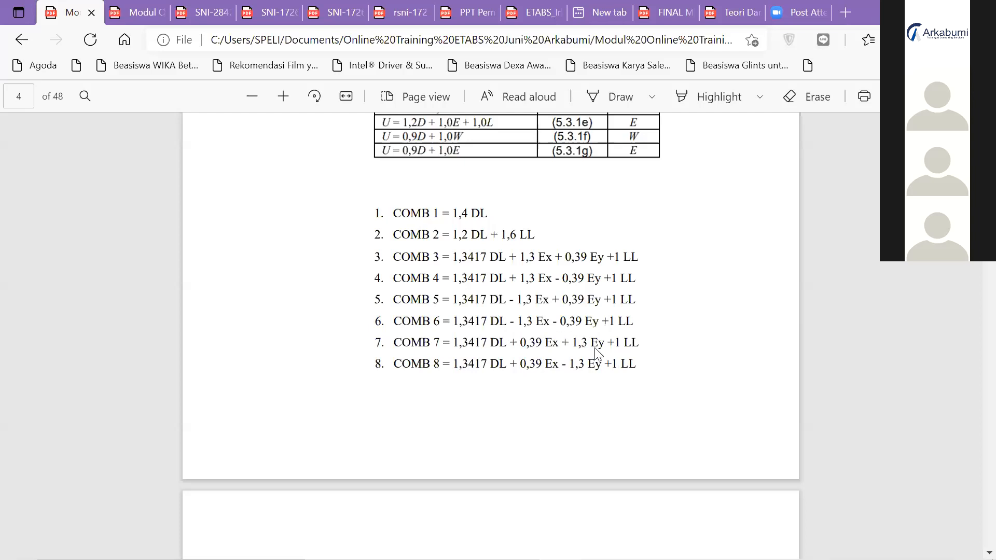
pyautogui.hotkey('alt', 'Tab')
pyautogui.moveTo(606, 160); pyautogui.dragTo(611, 160)
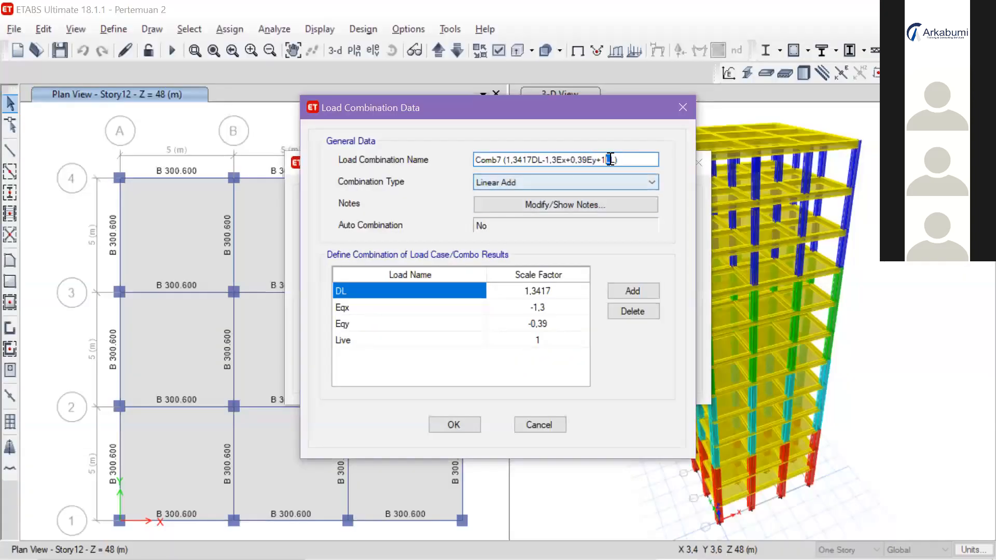
pyautogui.click(641, 157)
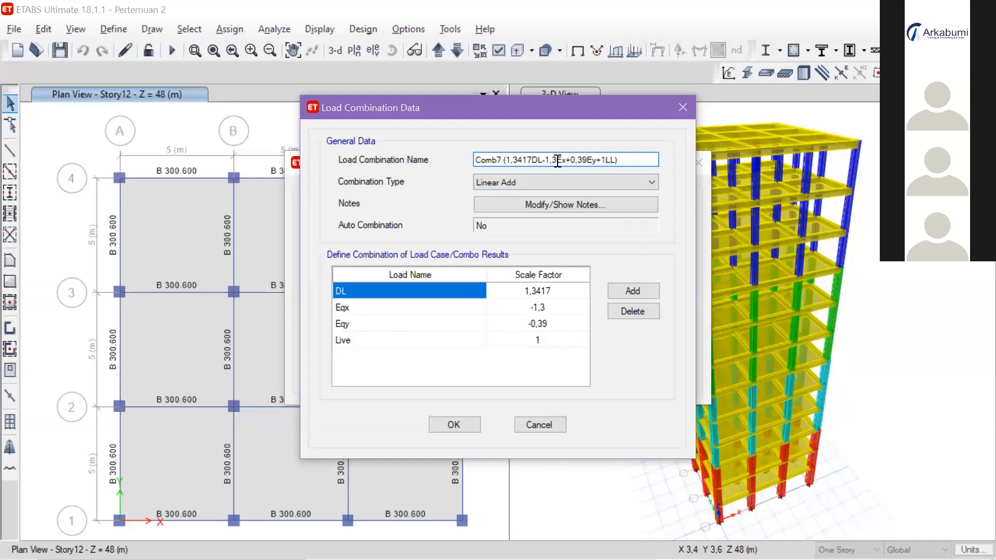
pyautogui.moveTo(561, 158); pyautogui.dragTo(546, 159)
pyautogui.write('0,39')
pyautogui.click(593, 161)
pyautogui.press('BackSpace')
pyautogui.press('BackSpace')
pyautogui.press('BackSpace')
pyautogui.press('BackSpace')
pyautogui.write('1,3')
pyautogui.click(544, 165)
pyautogui.press('BackSpace')
pyautogui.write('+')
pyautogui.click(637, 158)
pyautogui.click(570, 288)
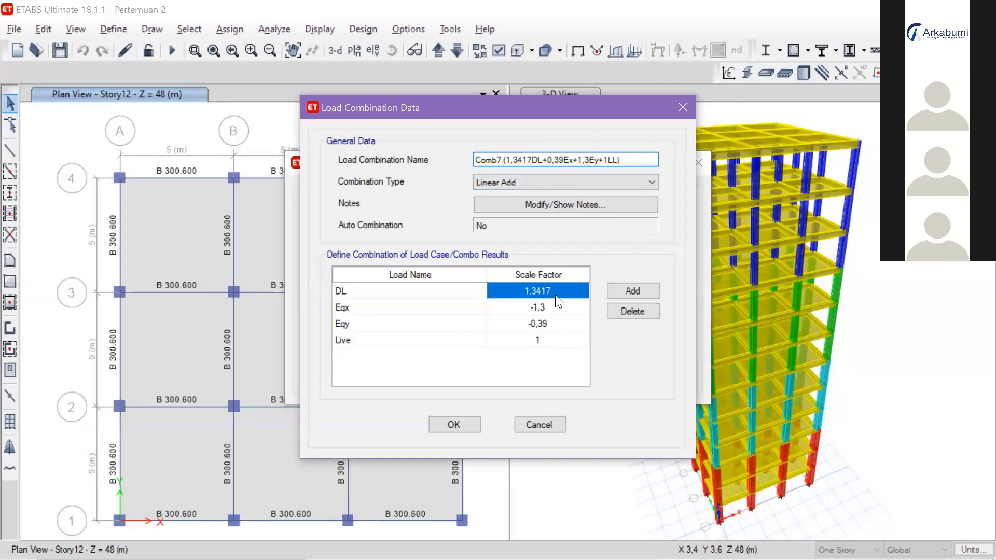
# Step: Set the scale factors of Comb7 to 0,39 for Eqx and 1,3 for Eqy, and accept the combination
pyautogui.click(535, 308)
pyautogui.click(533, 310)
pyautogui.click(535, 310)
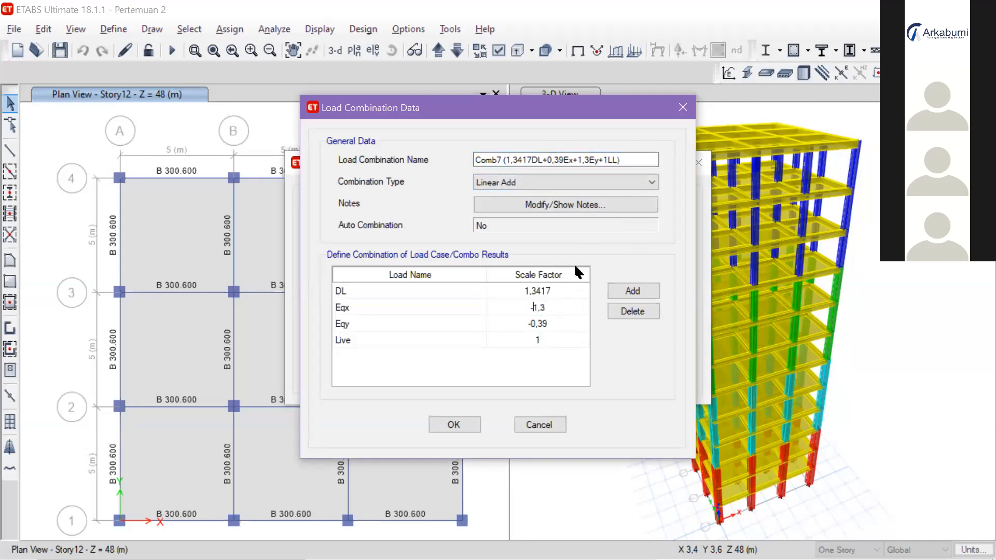
pyautogui.click(569, 306)
pyautogui.click(546, 324)
pyautogui.click(553, 307)
pyautogui.write('0,39')
pyautogui.click(551, 322)
pyautogui.write('1,3')
pyautogui.click(620, 160)
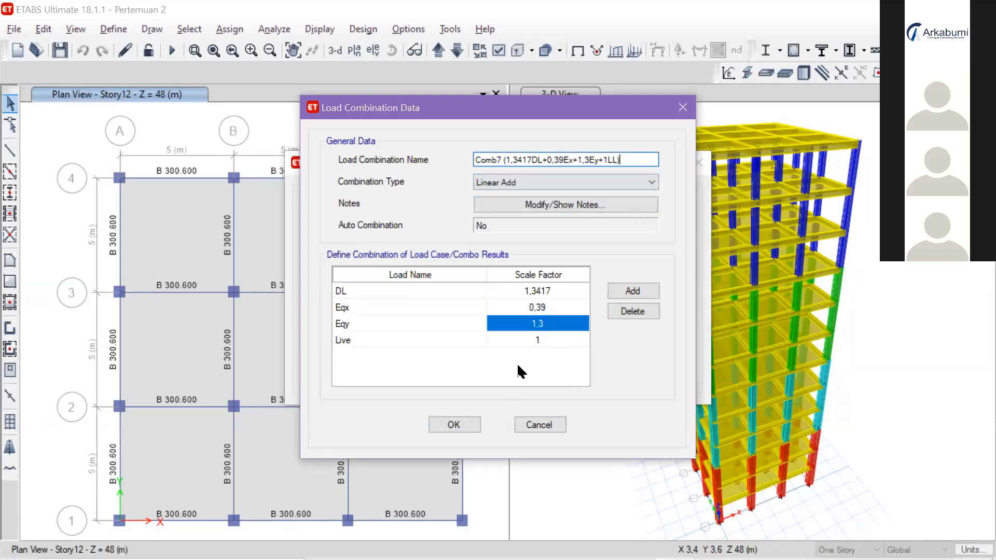
pyautogui.click(444, 430)
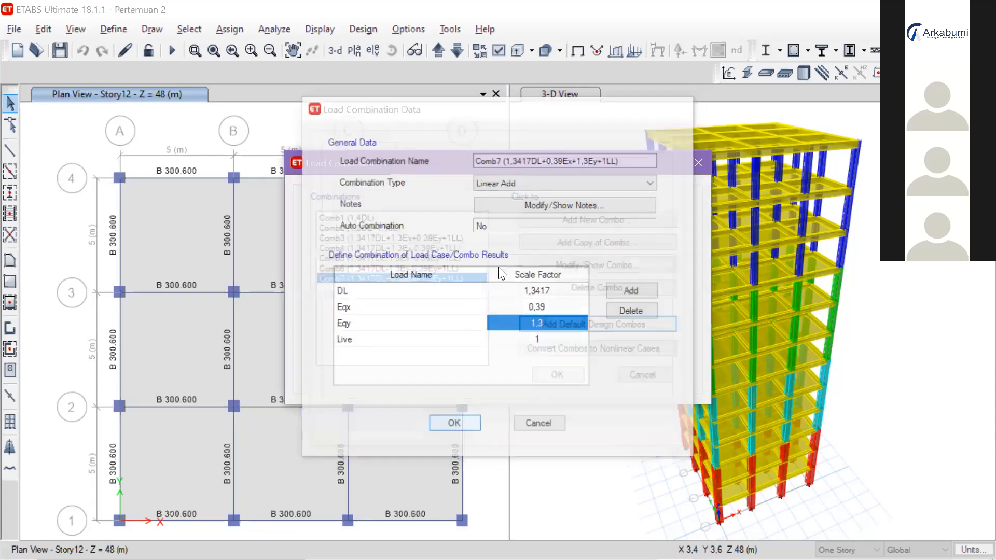
# Step: Add a copy of Comb7 and renumber its name to Comb8
pyautogui.click(627, 239)
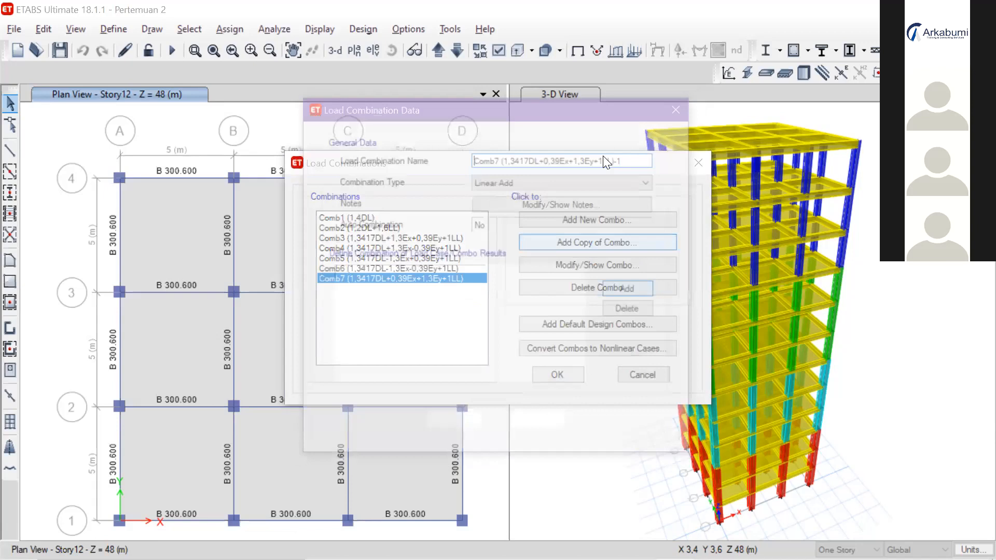
pyautogui.press('Right')
pyautogui.press('Right')
pyautogui.press('Right')
pyautogui.press('Right')
pyautogui.press('Right')
pyautogui.press('BackSpace')
pyautogui.write('8')
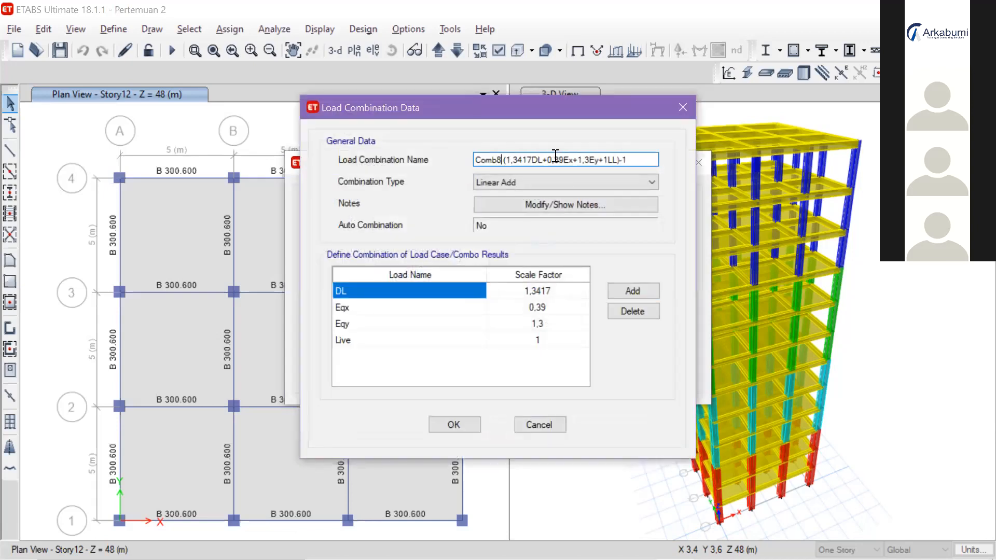
# Step: Check the Comb 8 formula in the training module and revise the name to Comb8 (1,3417DL+0,39Ex-1,3Ey+1LL)
pyautogui.click(651, 157)
pyautogui.hotkey('alt', 'Tab')
pyautogui.hotkey('alt', 'Tab')
pyautogui.click(577, 160)
pyautogui.press('BackSpace')
pyautogui.write('-')
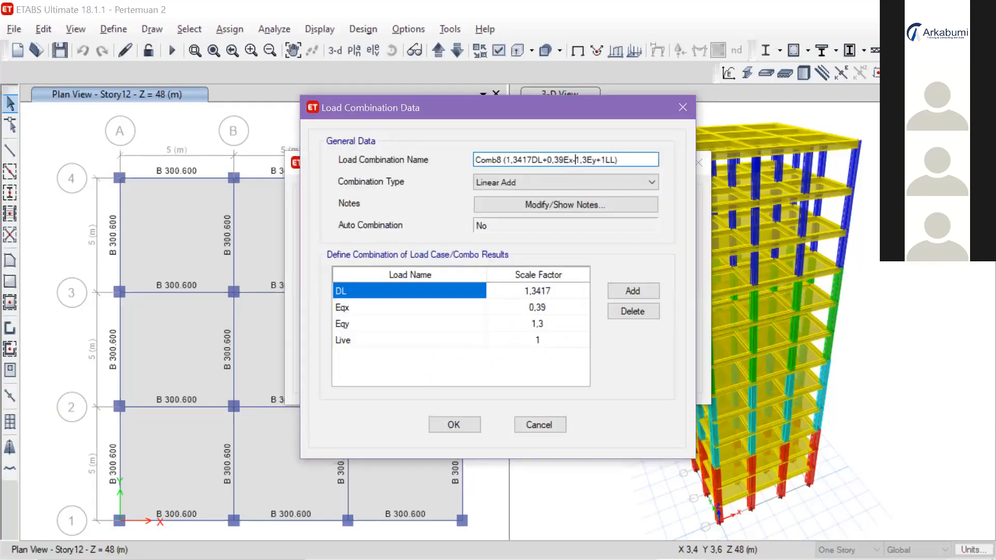
# Step: Set the Eqy scale factor of Comb8 to -1,3 and accept the combination
pyautogui.click(541, 307)
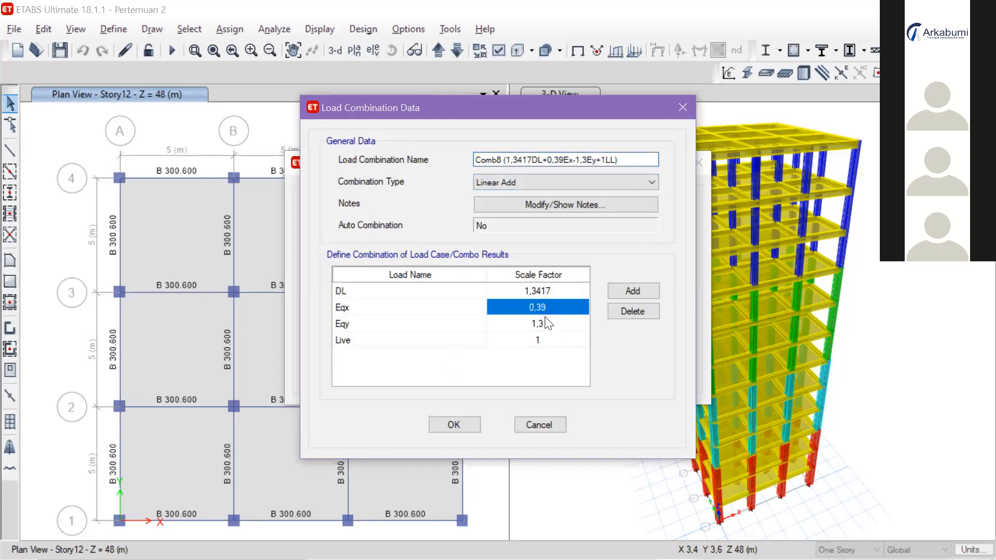
pyautogui.click(543, 324)
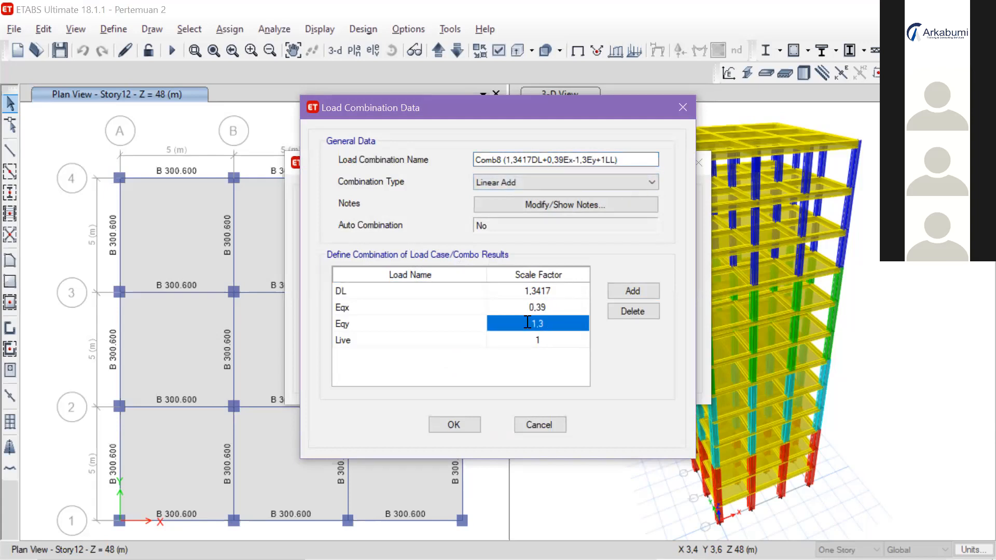
pyautogui.click(528, 322)
pyautogui.write('-')
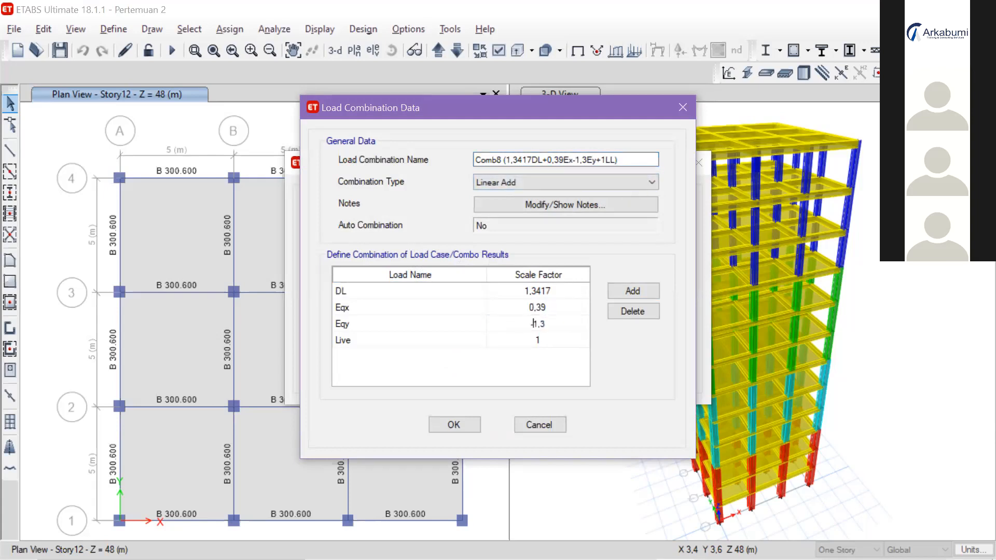
pyautogui.click(456, 426)
# Step: Copy the formula text (1,3417DL+0,39Ex-1,3Ey+1LL) from the name of Comb8 and close its definition
pyautogui.click(608, 243)
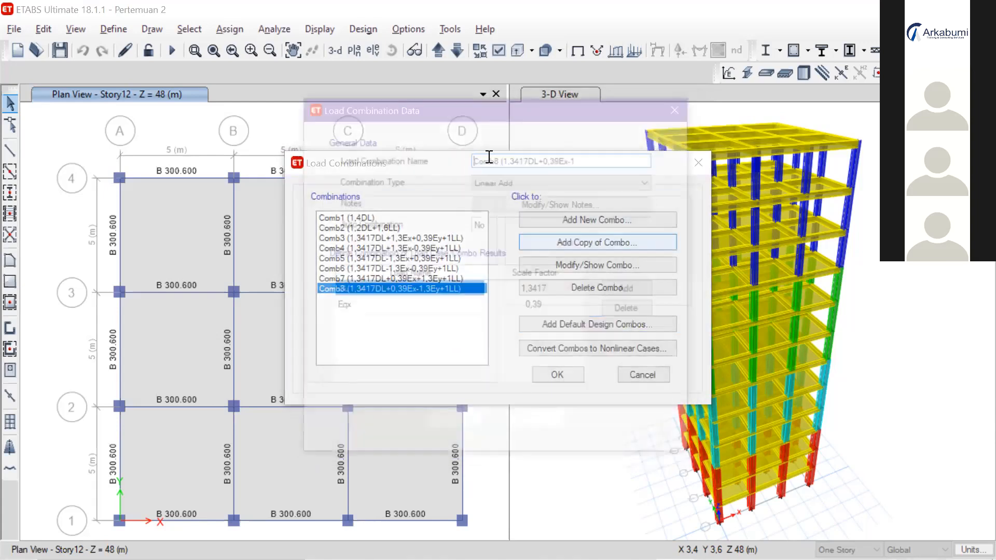
pyautogui.click(680, 111)
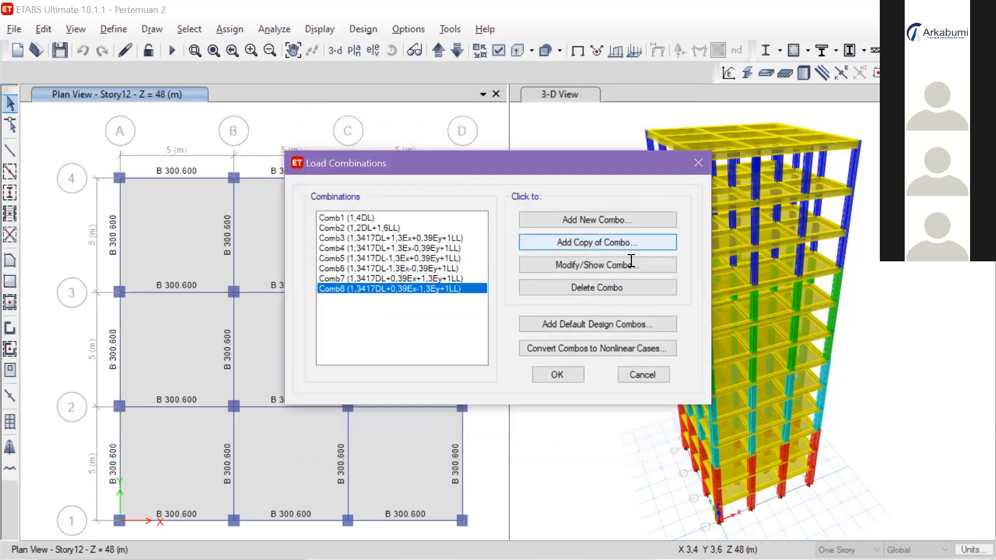
pyautogui.click(625, 266)
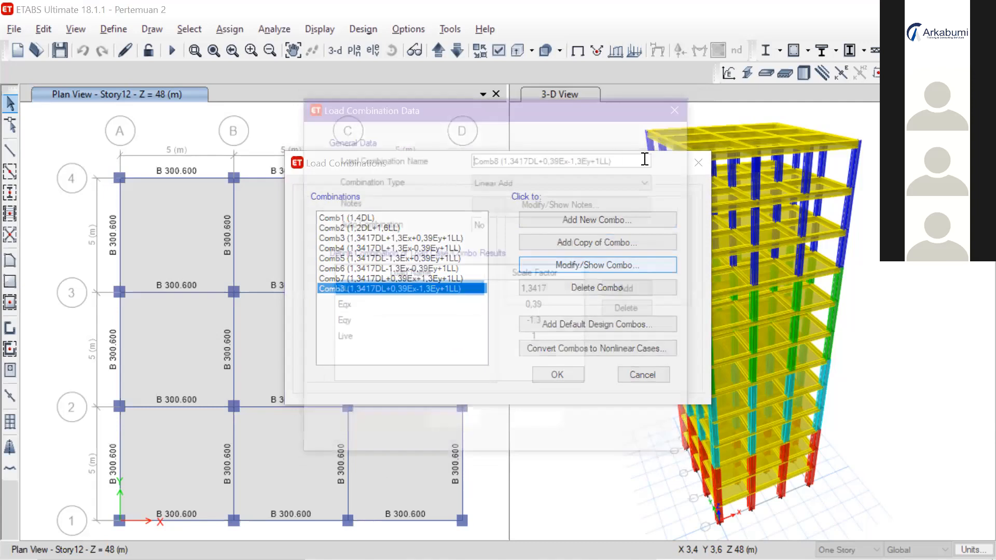
pyautogui.doubleClick(504, 159)
pyautogui.hotkey('ctrl', 'c')
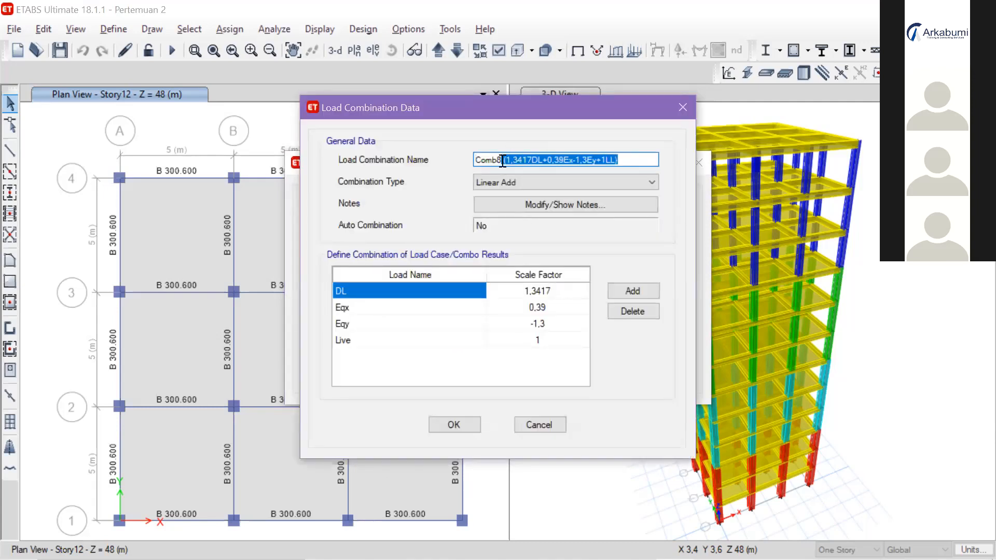
pyautogui.click(459, 422)
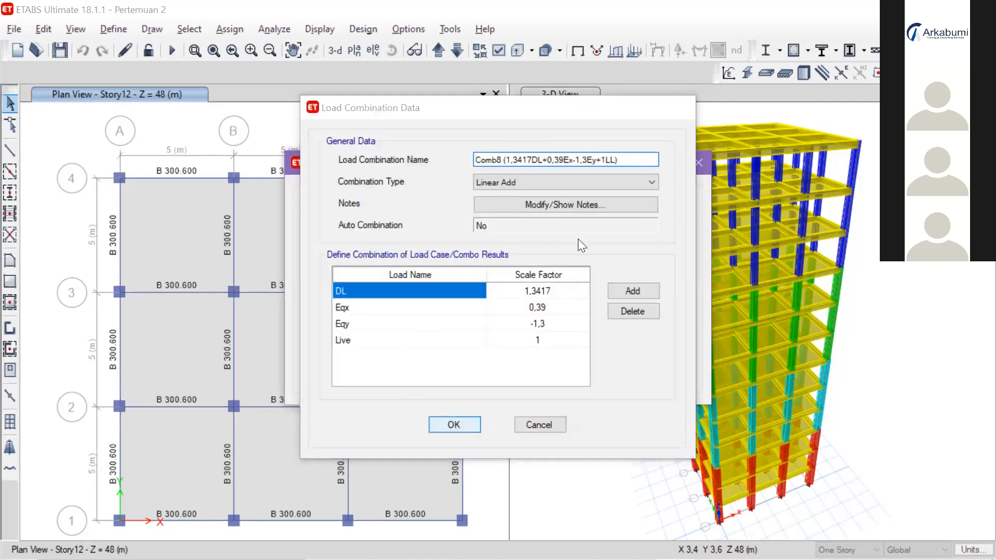
# Step: Add a copy of Comb8 and name it Comb9 (1,3417DL+0,39Ex-1,3Ey+1LL) using the copied formula text
pyautogui.click(597, 243)
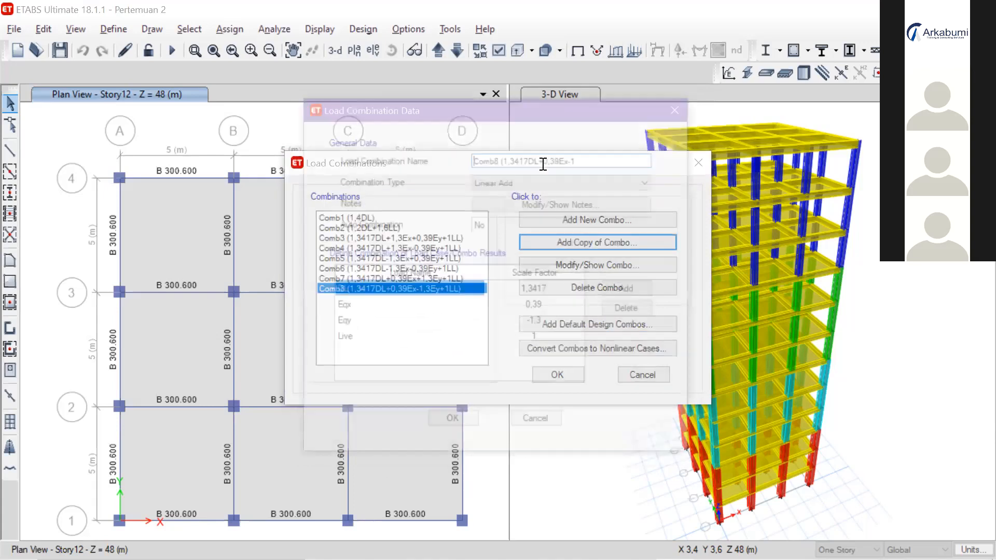
pyautogui.moveTo(516, 163); pyautogui.dragTo(499, 162)
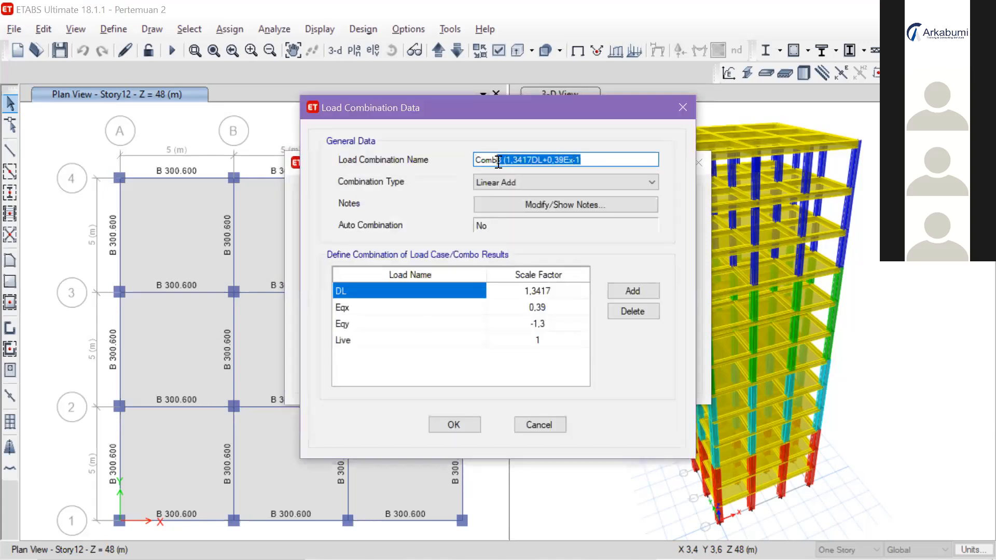
pyautogui.write('9')
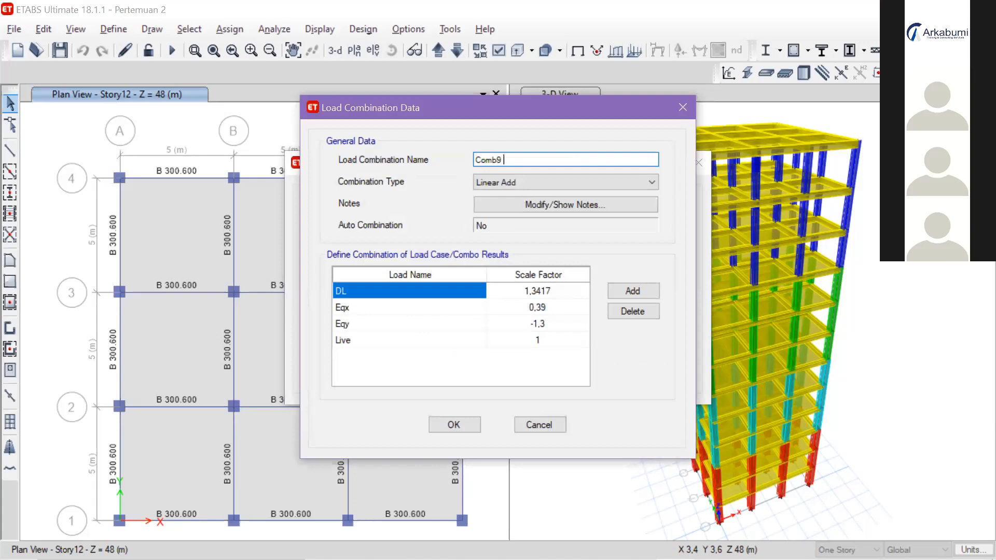
pyautogui.hotkey('ctrl', 'v')
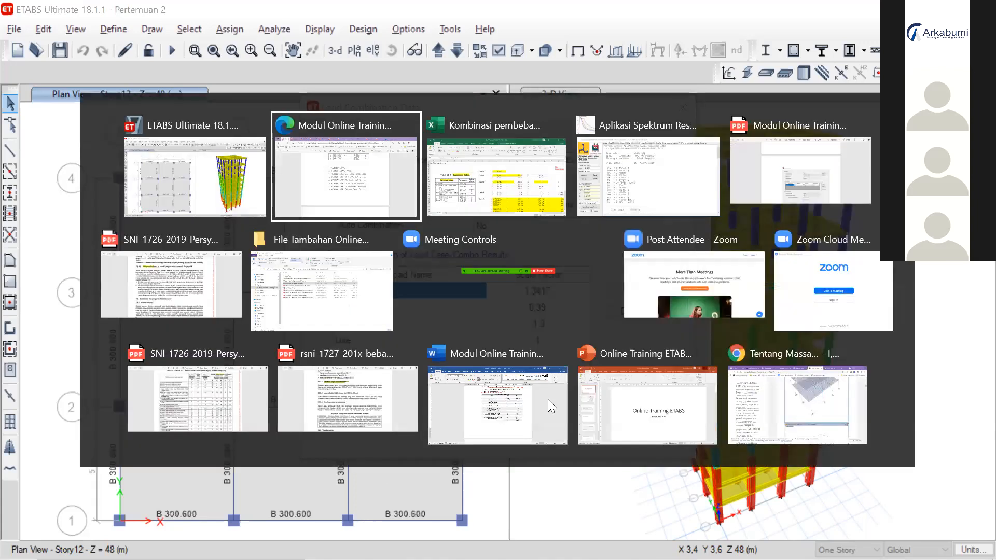
# Step: Check the Comb 9 formula in the training module and set Comb9's scale factors to -0,39 for Eqx and +1,3 for Eqy
pyautogui.hotkey('alt', 'Tab')
pyautogui.scroll(-4, 524, 387)
pyautogui.hotkey('alt', 'Tab')
pyautogui.click(525, 308)
pyautogui.click(518, 307)
pyautogui.click(532, 307)
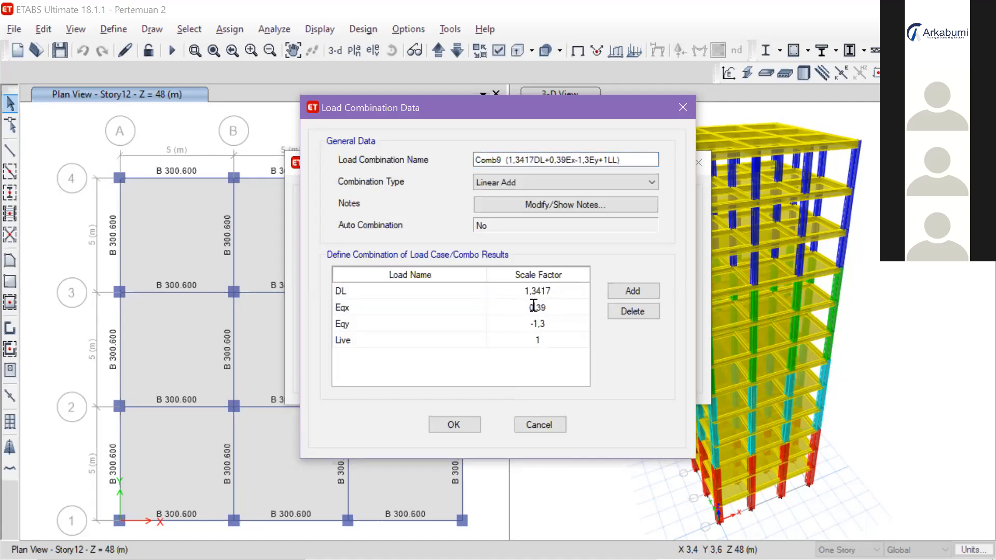
pyautogui.write('-')
pyautogui.click(536, 323)
pyautogui.click(536, 323)
# Step: Revise the signs in the combination name so it reads Comb9 (1,3417DL-0,39Ex+1,3Ey+1LL)
pyautogui.click(550, 159)
pyautogui.press('BackSpace')
pyautogui.write('-')
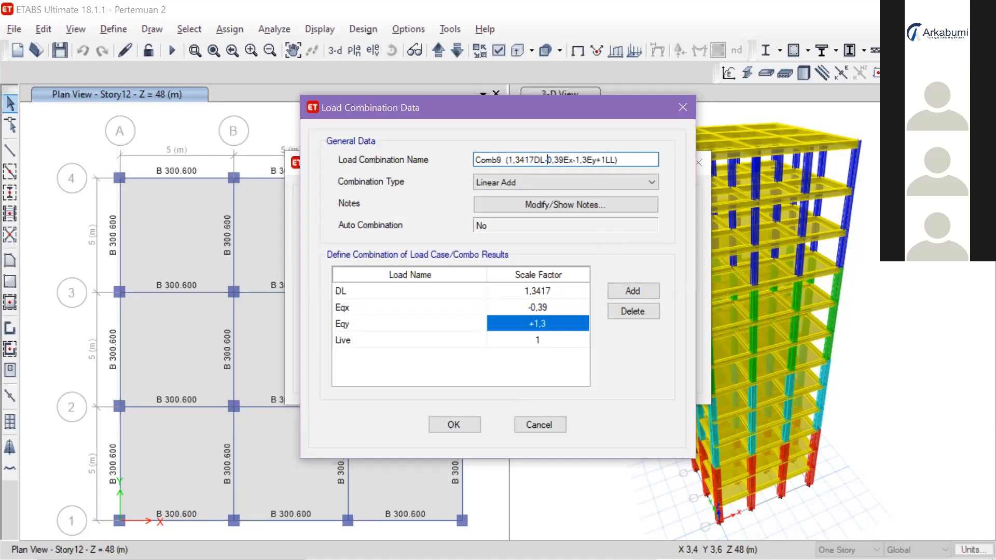
pyautogui.click(577, 160)
pyautogui.press('BackSpace')
pyautogui.write('+')
# Step: Remove the plus sign from Comb9's Eqy scale factor, leaving 1,3, and accept the combination
pyautogui.click(536, 323)
pyautogui.click(535, 325)
pyautogui.press('BackSpace')
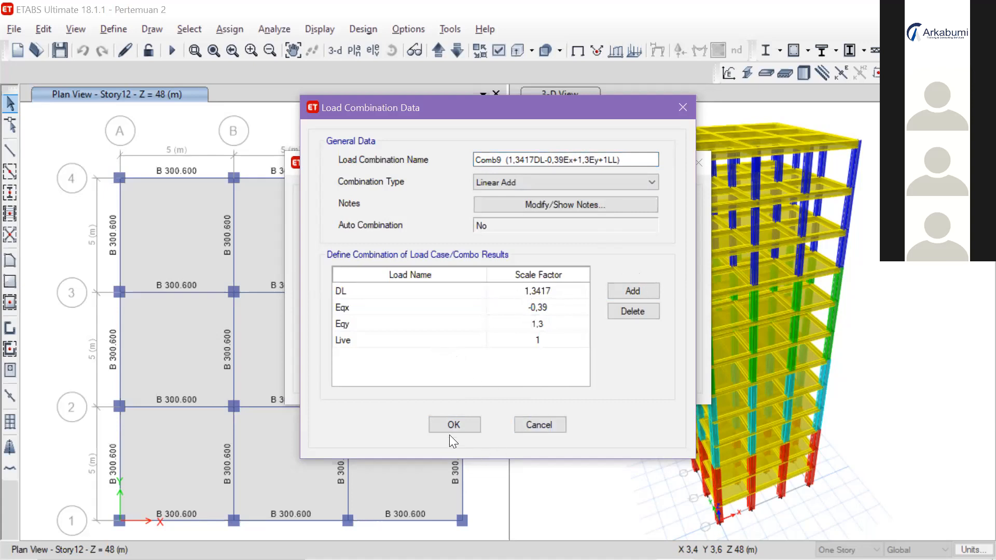
pyautogui.click(458, 425)
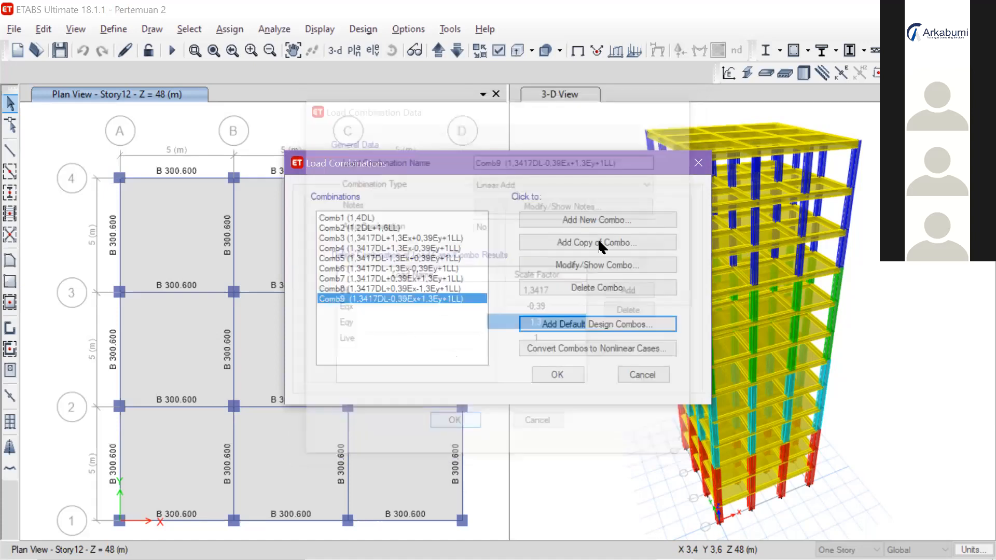
# Step: Add a copy of Comb9 and name it Comb10 (1,3417DL+0,39Ex-1,3Ey+1LL) using the copied formula text
pyautogui.click(598, 239)
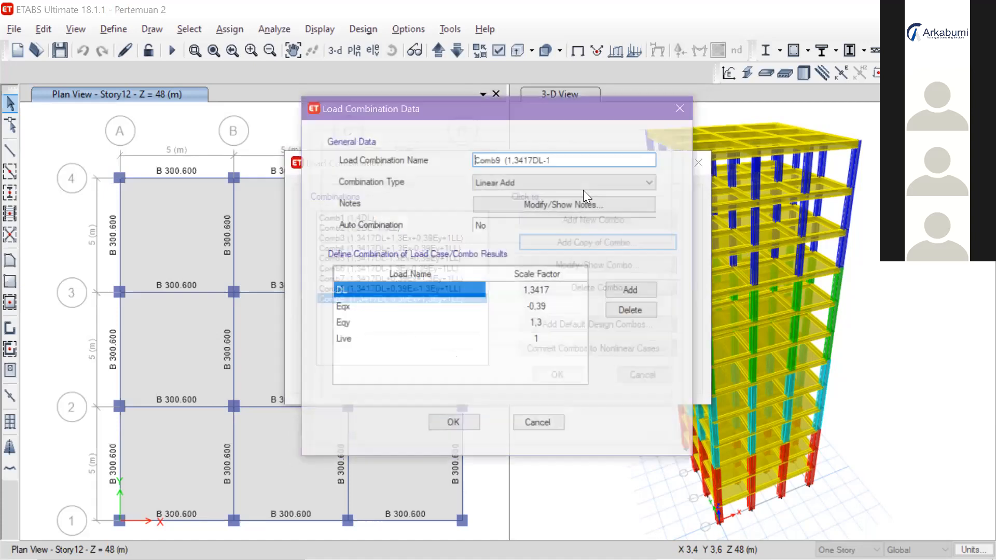
pyautogui.moveTo(536, 160); pyautogui.dragTo(499, 162)
pyautogui.click(503, 161)
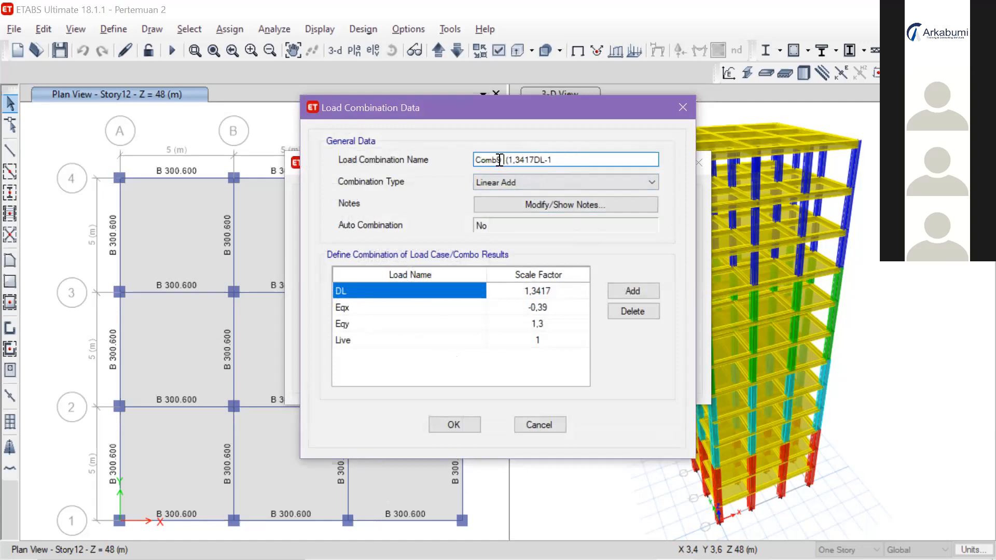
pyautogui.hotkey('shift', 'End')
pyautogui.press('BackSpace')
pyautogui.press('BackSpace')
pyautogui.press('BackSpace')
pyautogui.write('10')
pyautogui.hotkey('ctrl', 'v')
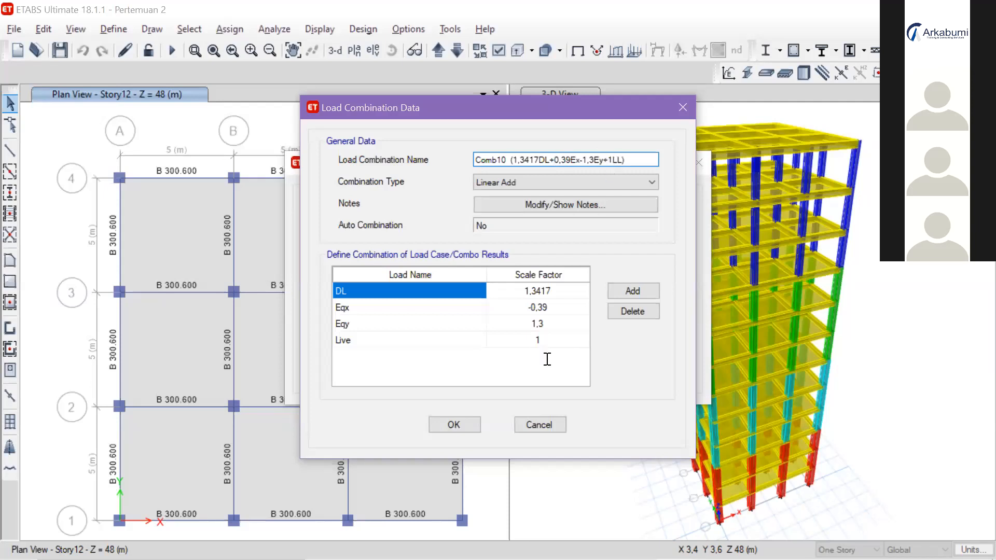
# Step: Check the Comb 10 formula in the training module and revise the name to Comb10 (1,3417DL-0,39Ex-1,3Ey+1LL)
pyautogui.hotkey('alt', 'Tab')
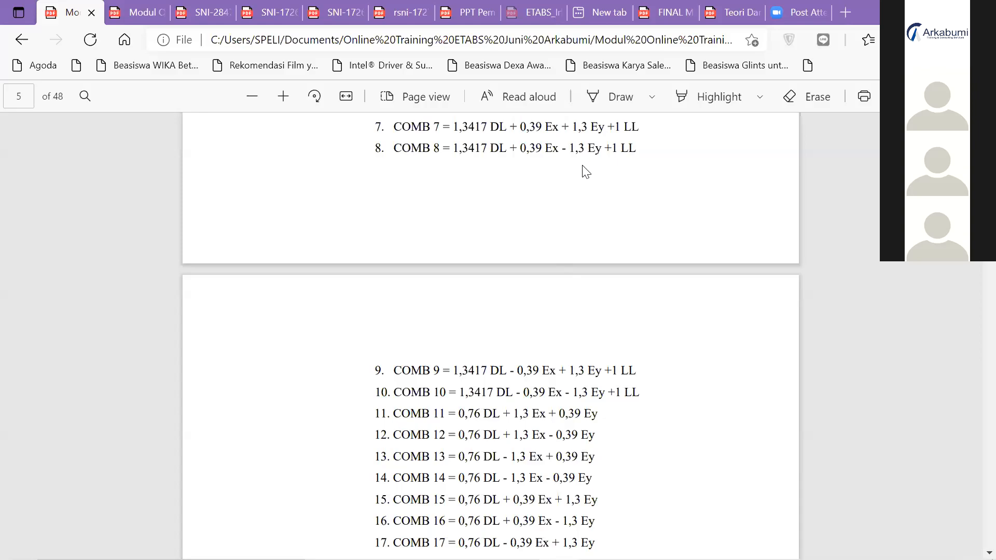
pyautogui.hotkey('alt', 'Tab')
pyautogui.click(591, 159)
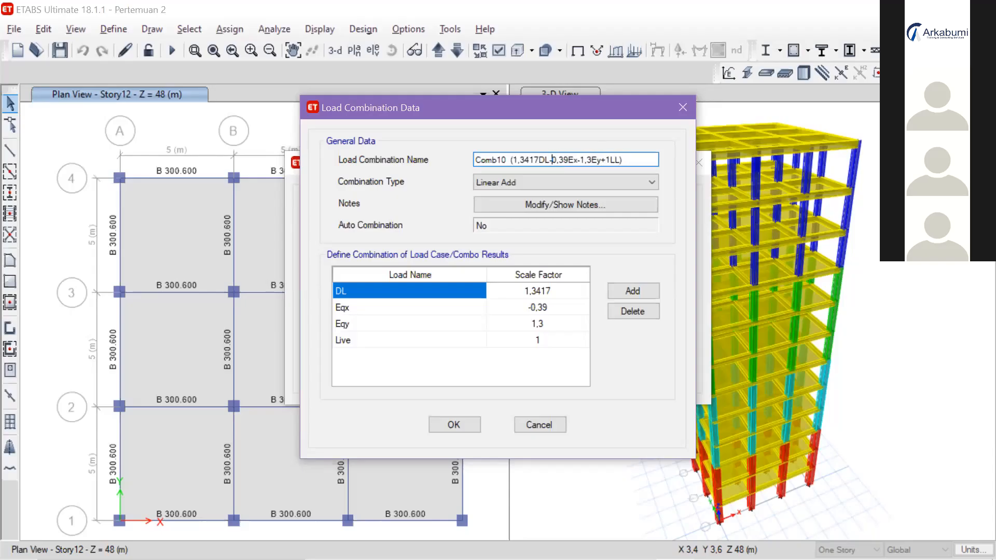
# Step: Set the Eqy scale factor of Comb10 to -1,3, accept the combination and start a copy of it
pyautogui.click(527, 322)
pyautogui.click(528, 322)
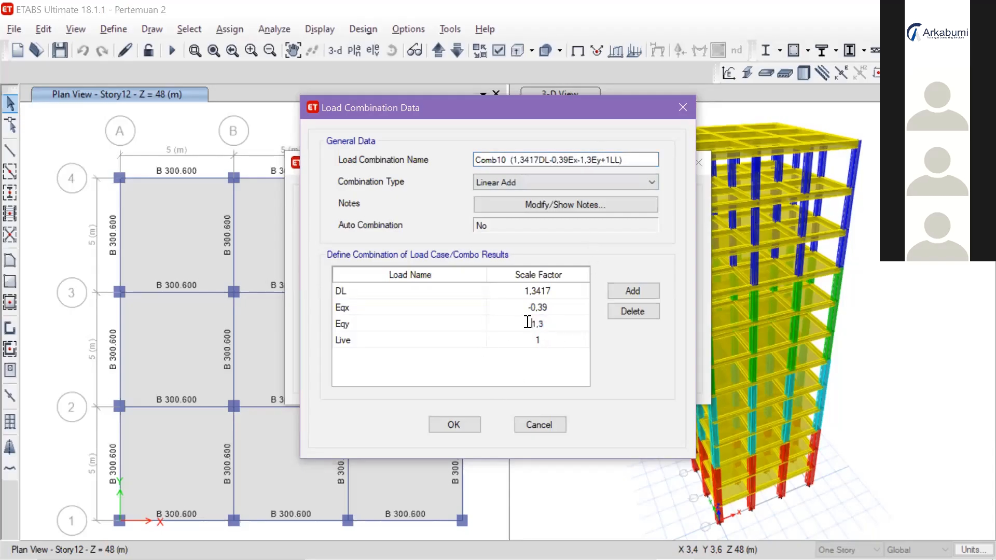
pyautogui.write('-')
pyautogui.click(459, 434)
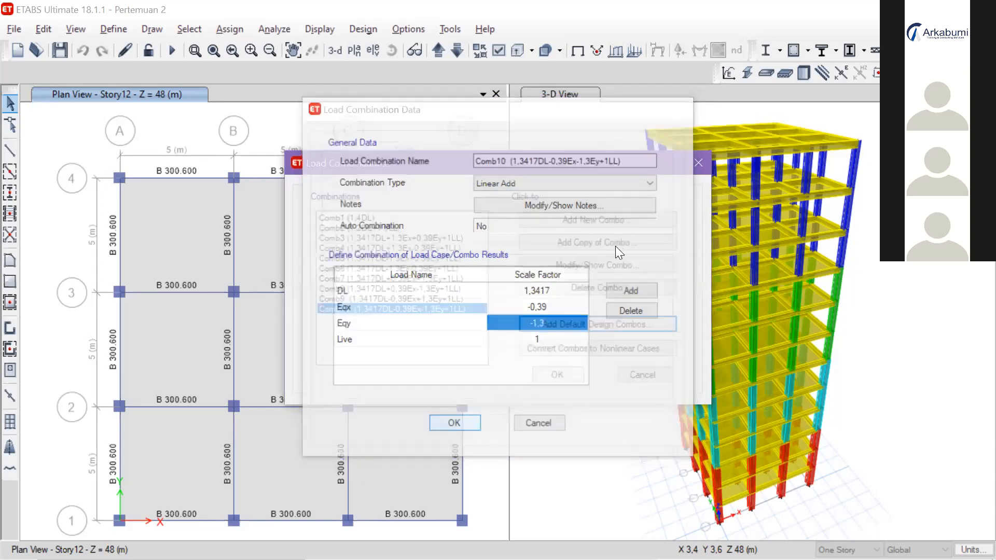
pyautogui.click(610, 244)
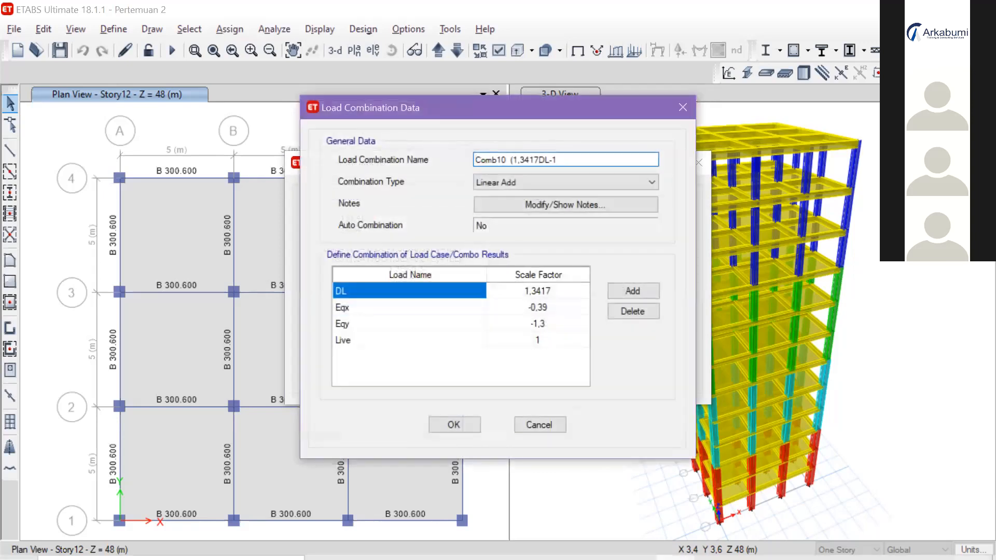
# Step: Switch to the load combination workbook in Excel and examine the formulas behind the DL factors of Comb 7 and Comb 5
pyautogui.click(714, 543)
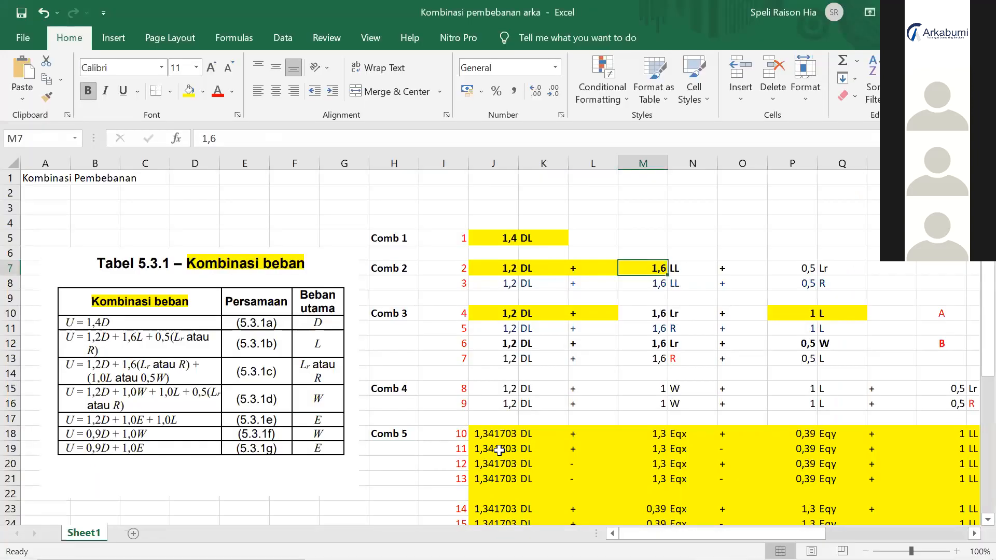
pyautogui.scroll(-3, 499, 450)
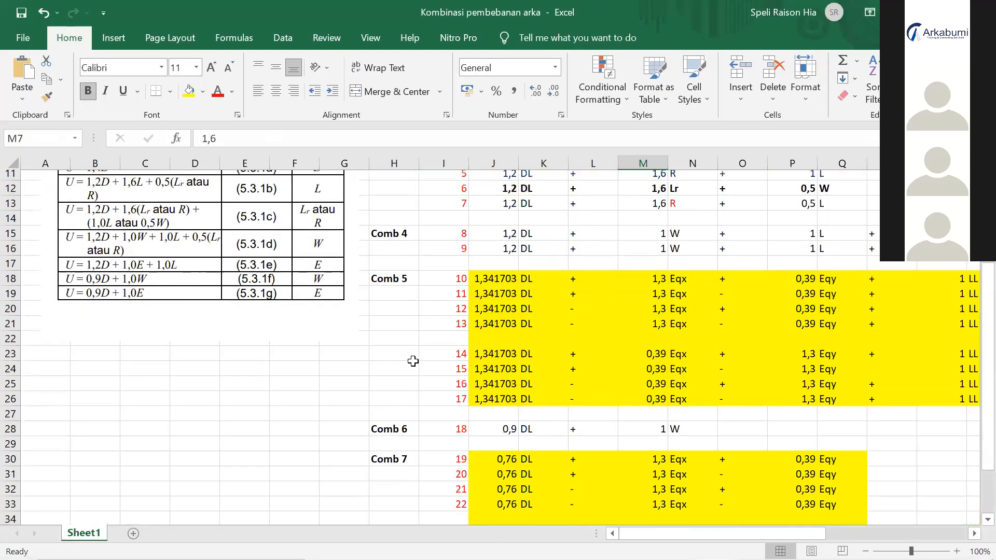
pyautogui.scroll(-2, 413, 361)
pyautogui.scroll(-1, 534, 384)
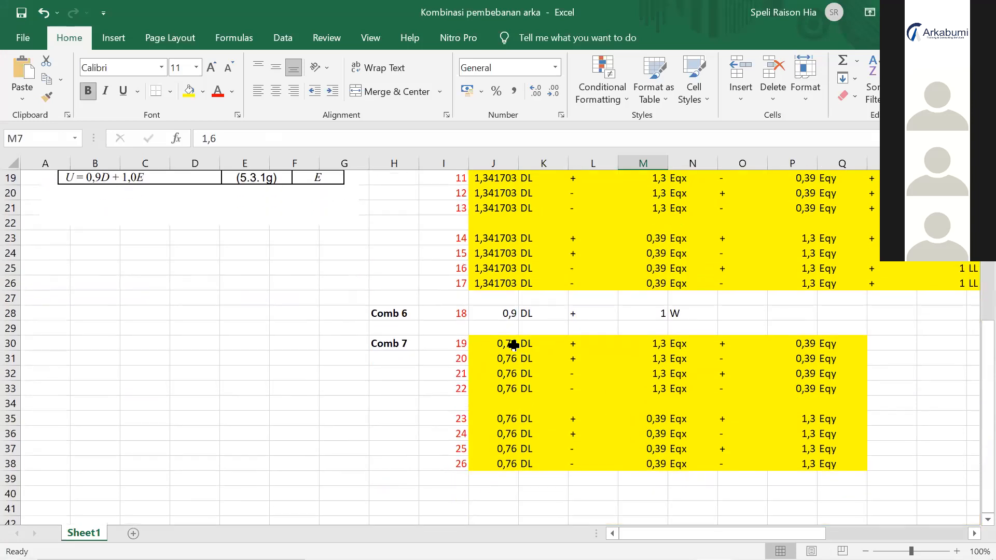
pyautogui.doubleClick(513, 345)
pyautogui.scroll(2, 609, 480)
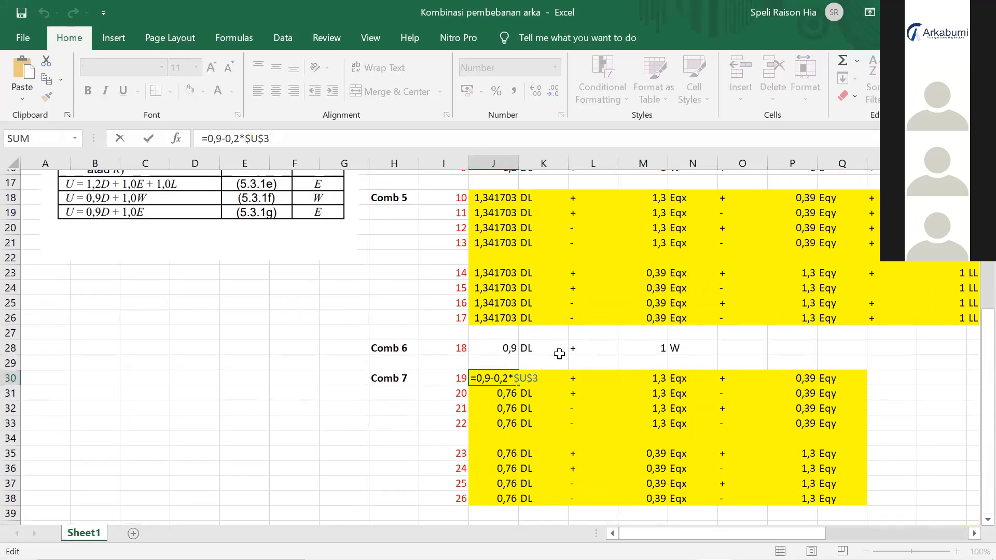
pyautogui.scroll(3, 559, 353)
pyautogui.press('Escape')
pyautogui.click(507, 299)
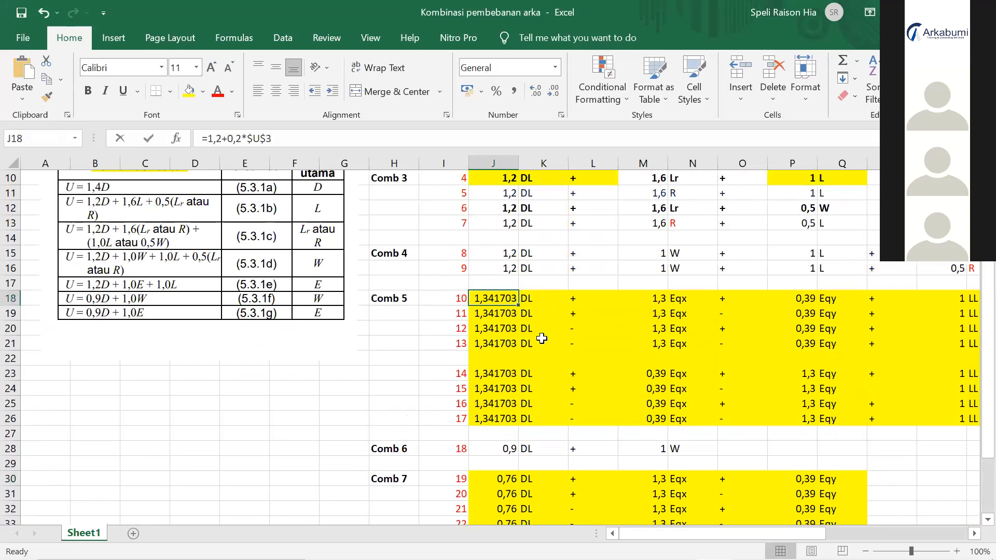
# Step: Examine the formulas behind the DL factors in the first rows of Comb 5 and Comb 7
pyautogui.press('F2')
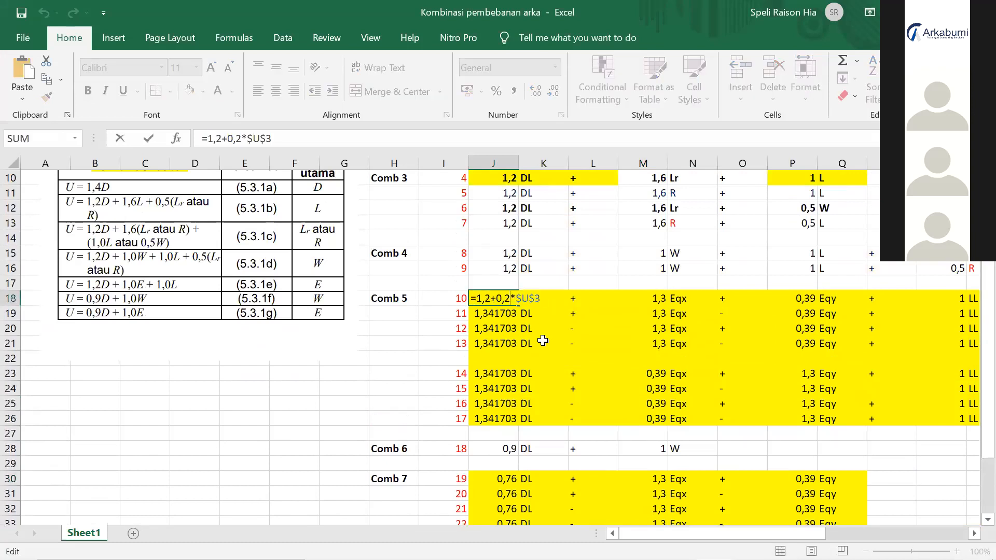
pyautogui.press('Escape')
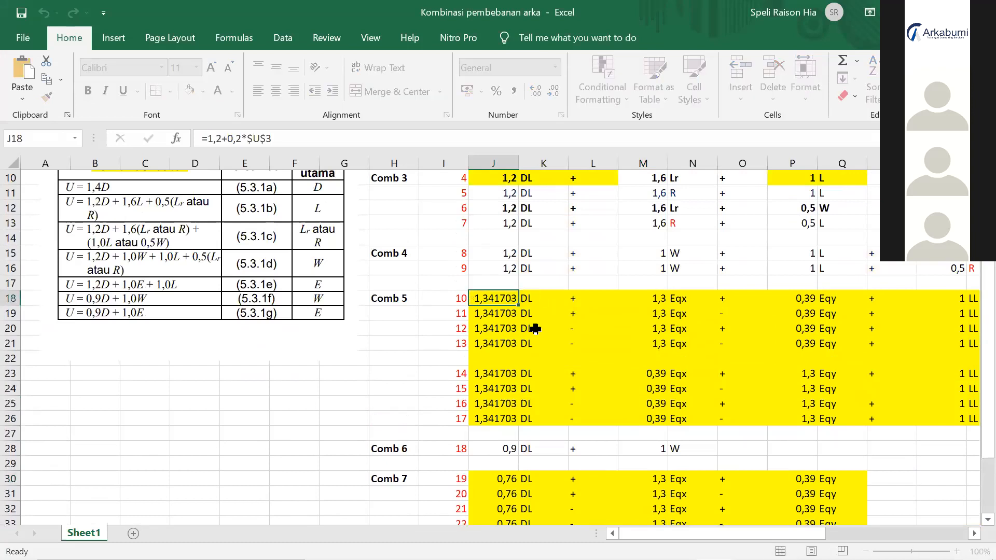
pyautogui.scroll(-1, 535, 351)
pyautogui.click(495, 434)
pyautogui.press('F2')
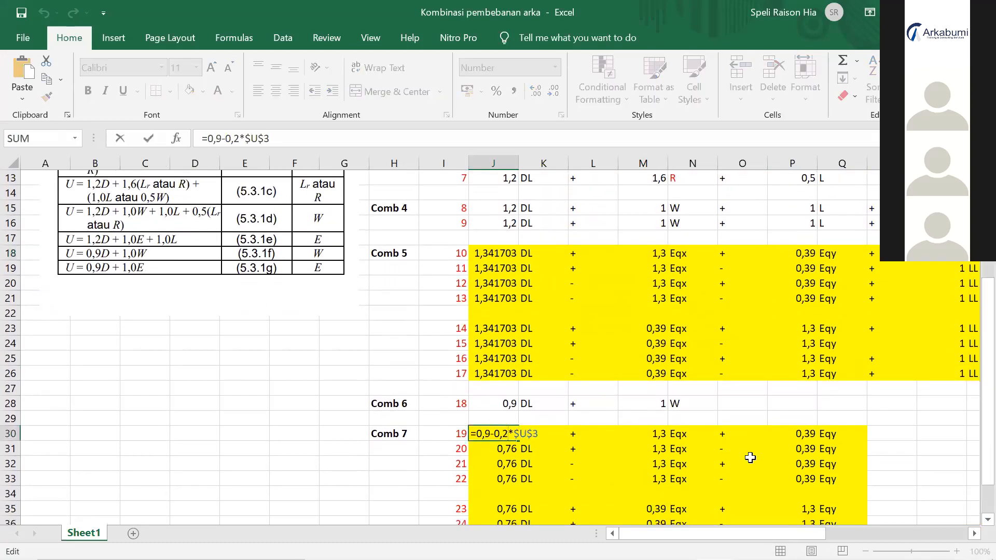
pyautogui.scroll(2, 529, 449)
pyautogui.scroll(-2, 529, 450)
pyautogui.press('Escape')
# Step: Compare the Comb 7 DL formula with the basic load combination equations in the Kombinasi beban table
pyautogui.scroll(2, 529, 450)
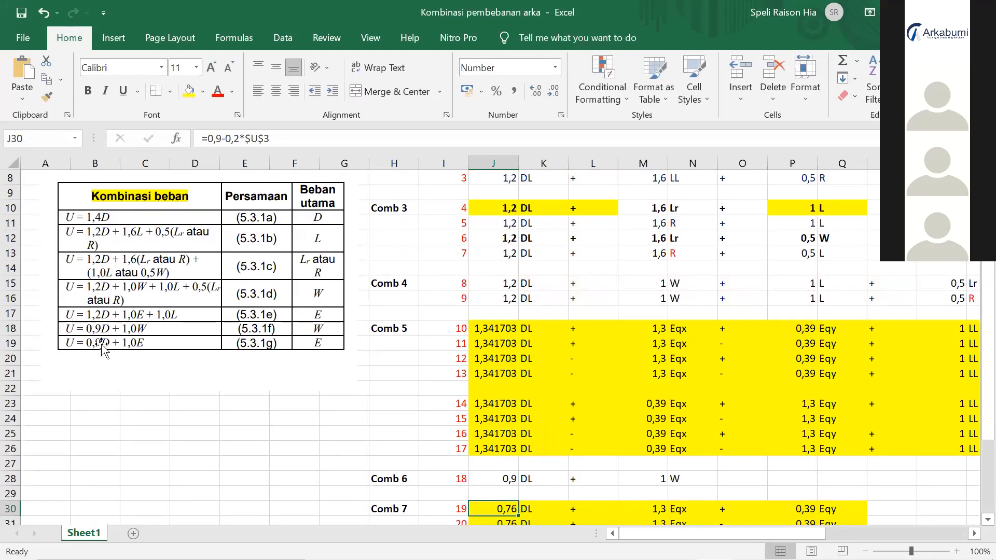
pyautogui.scroll(-1, 668, 418)
pyautogui.press('F2')
pyautogui.scroll(1, 686, 482)
pyautogui.scroll(-2, 686, 482)
pyautogui.scroll(2, 685, 483)
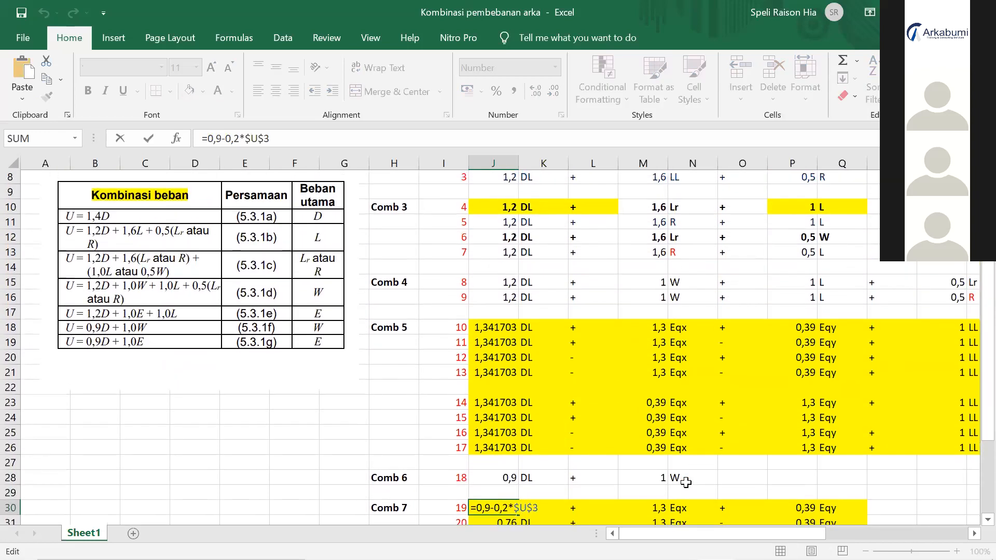
pyautogui.scroll(3, 684, 478)
pyautogui.scroll(-3, 654, 460)
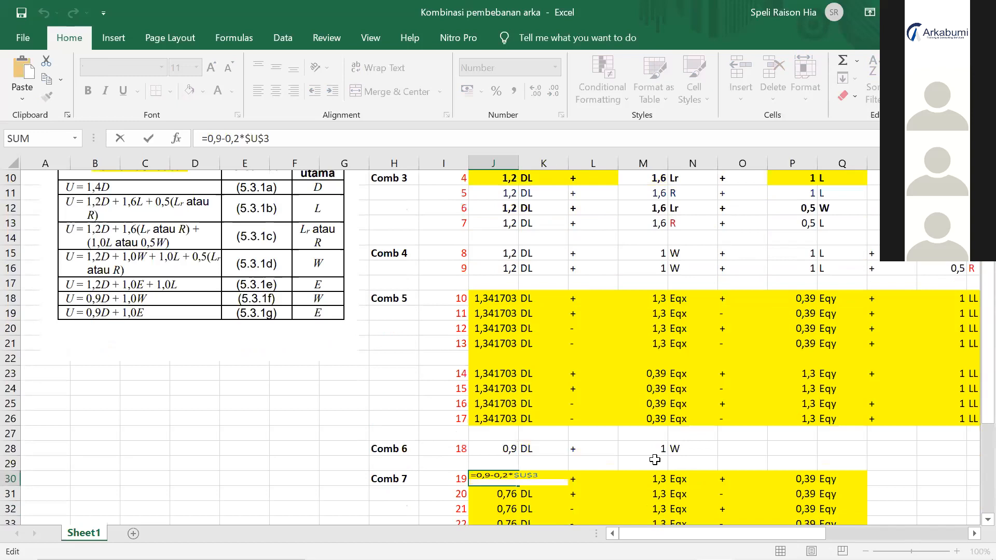
pyautogui.press('Escape')
# Step: Inspect the Eqx and Eqy factor formulas in the first row of Comb 7 and return to its DL factor
pyautogui.scroll(-1, 654, 460)
pyautogui.doubleClick(647, 435)
pyautogui.press('Escape')
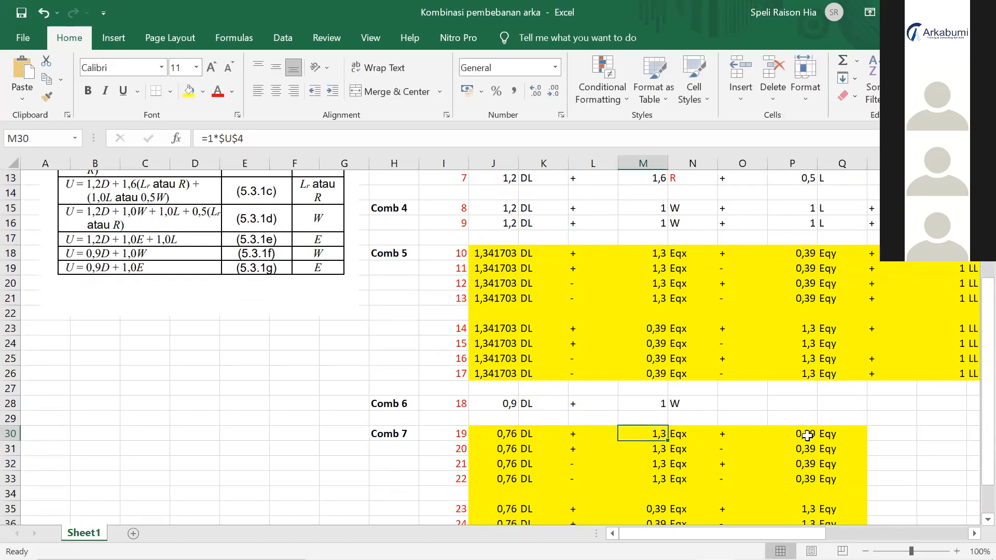
pyautogui.doubleClick(807, 436)
pyautogui.press('Escape')
pyautogui.click(544, 438)
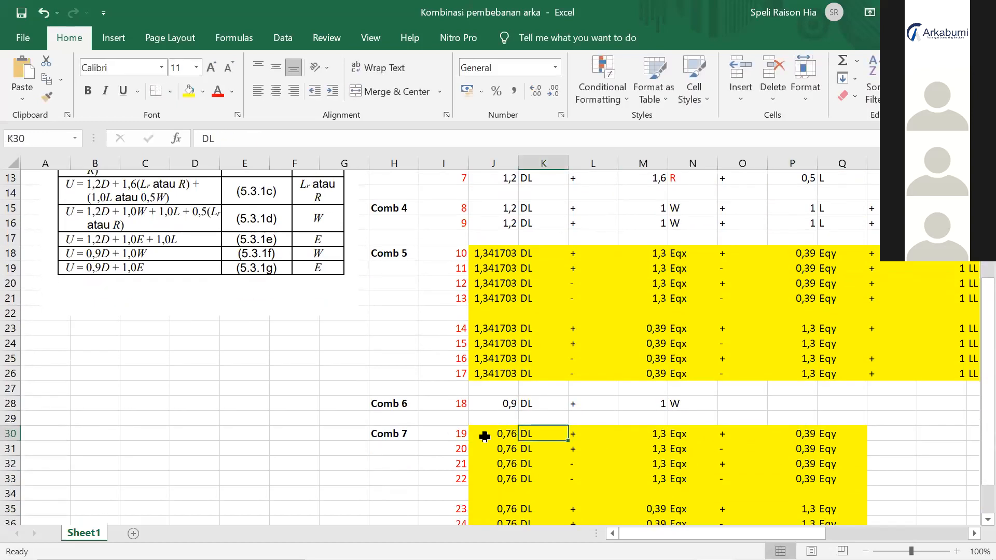
pyautogui.click(484, 437)
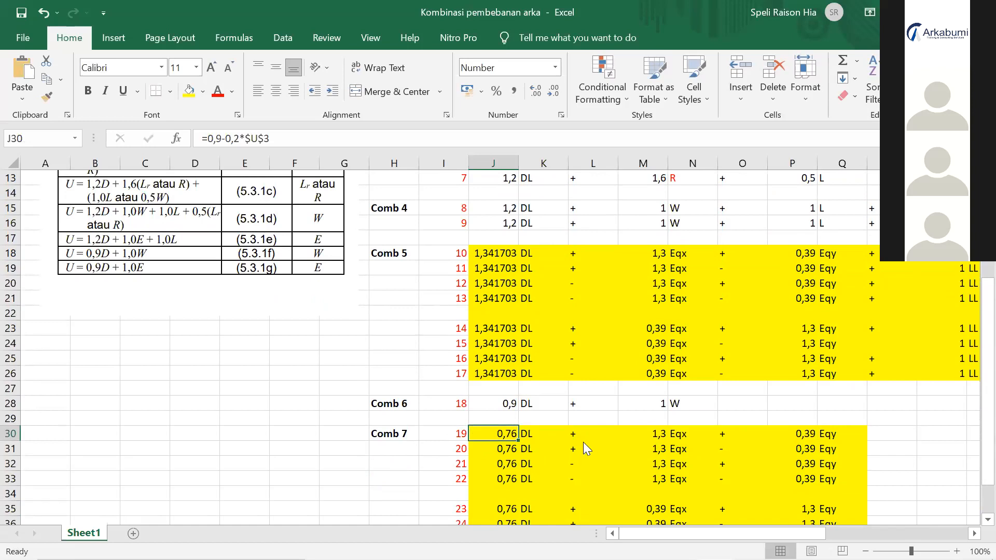
# Step: Switch to the training module in Edge, check the Comb 11 formula, and return to the copied Comb10 data in ETABS
pyautogui.hotkey('alt', 'Tab')
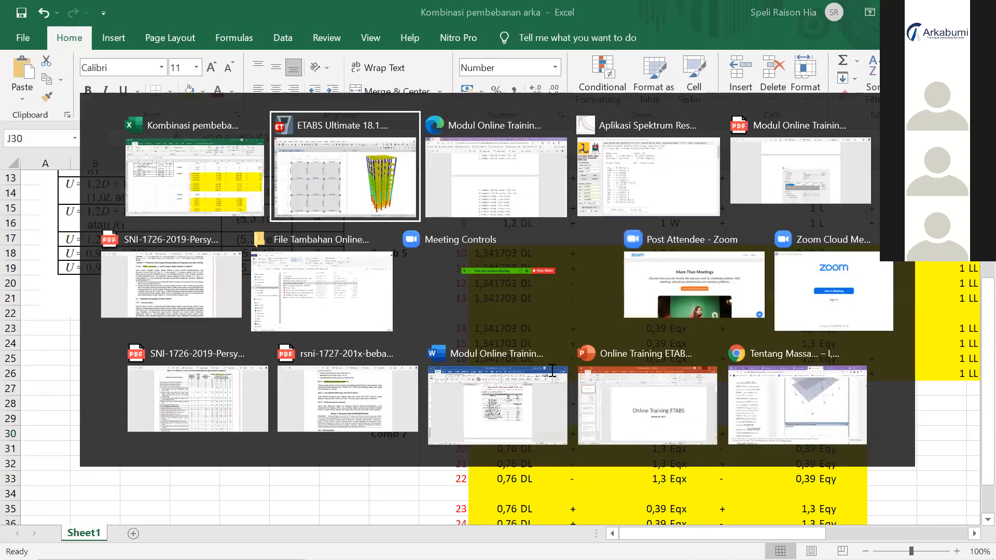
pyautogui.press('Tab')
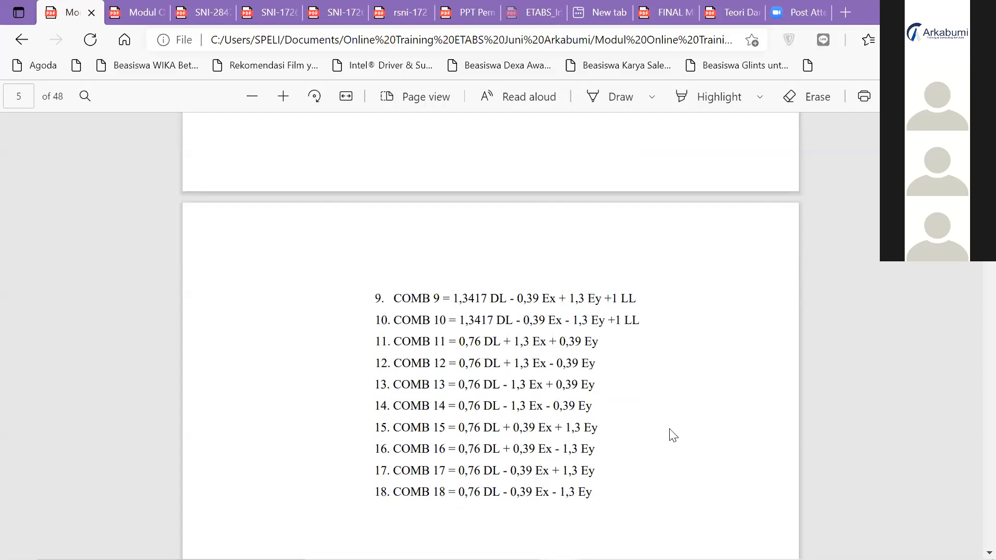
pyautogui.hotkey('alt', 'Tab')
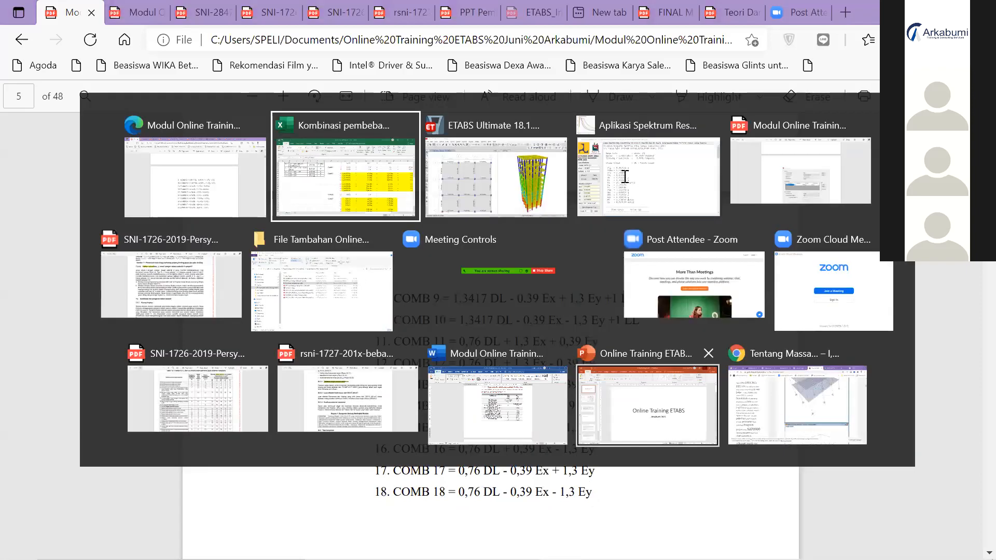
pyautogui.hotkey('alt', 'Tab')
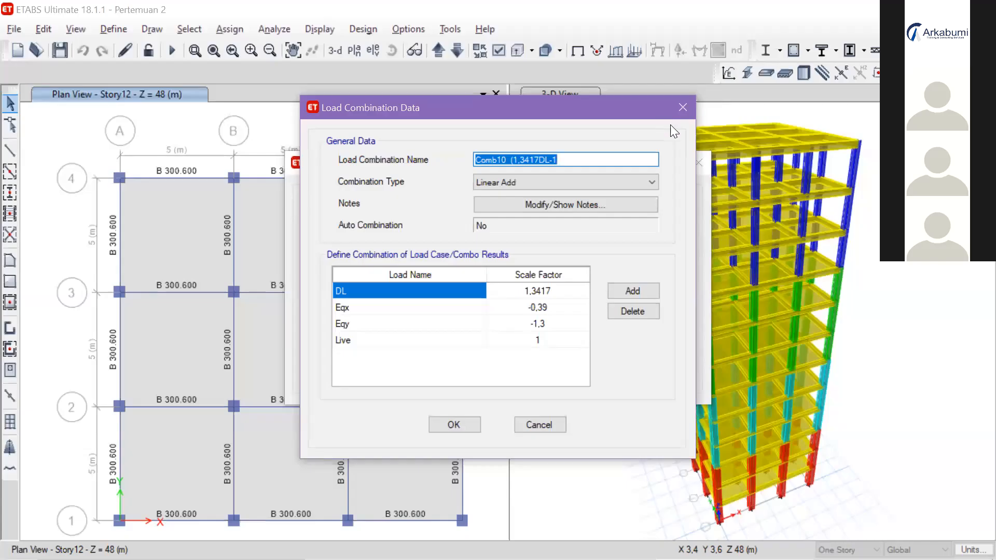
pyautogui.hotkey('alt', 'Tab')
pyautogui.press('Return')
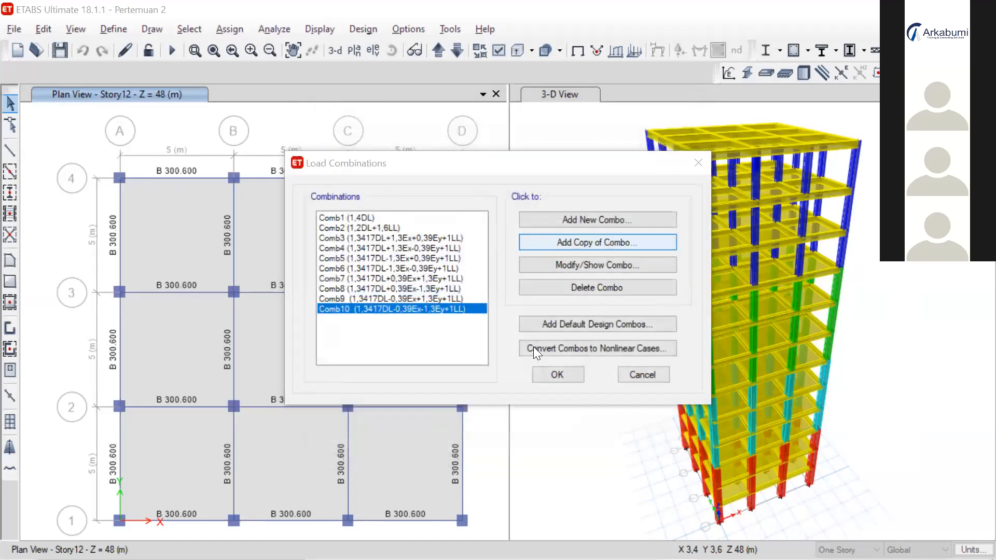
pyautogui.hotkey('alt', 'Tab')
pyautogui.hotkey('alt', 'Tab')
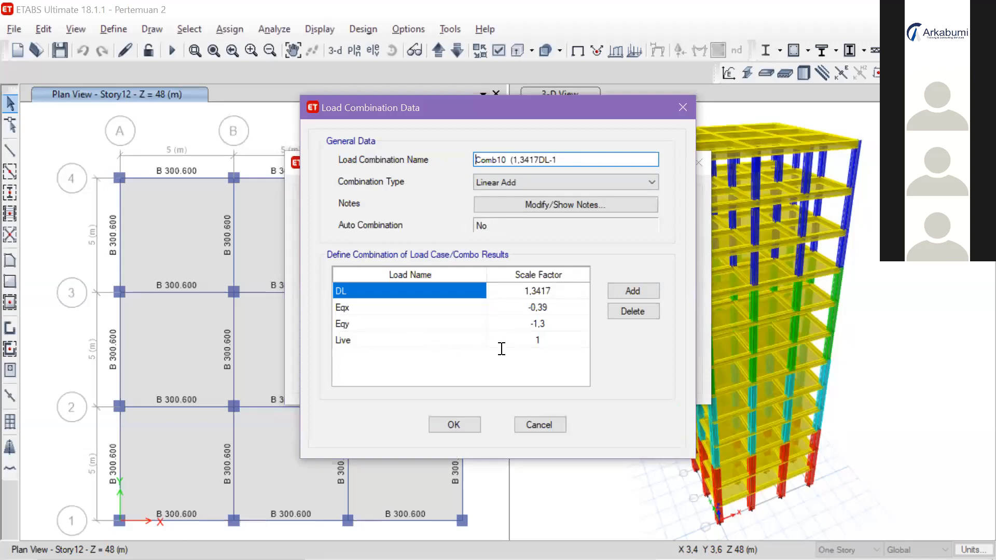
pyautogui.hotkey('alt', 'Tab')
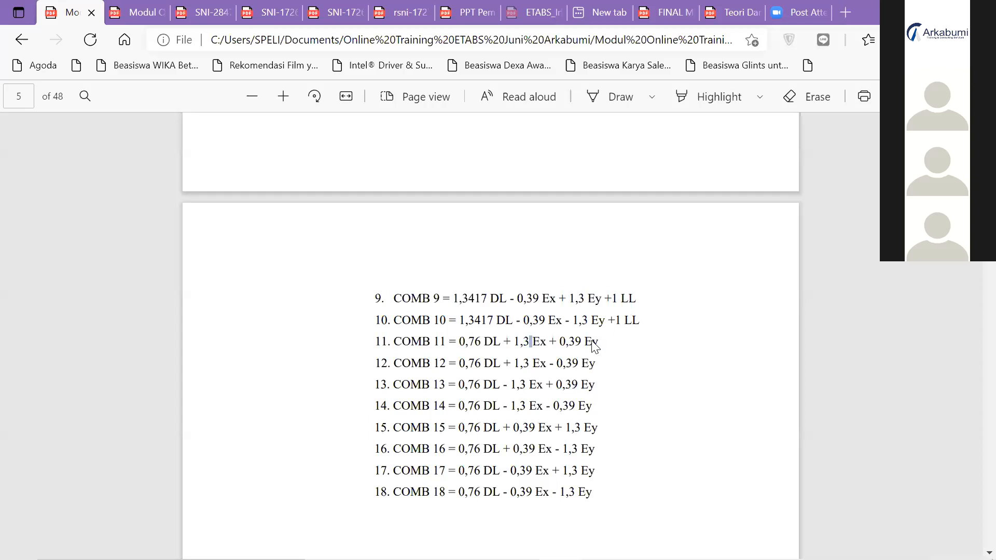
pyautogui.hotkey('alt', 'Tab')
# Step: Remove the Live load from the Comb10 copy and name the combination Comb11 (0,76DL+1,3Ex+0,39Ey
pyautogui.click(632, 312)
pyautogui.click(558, 159)
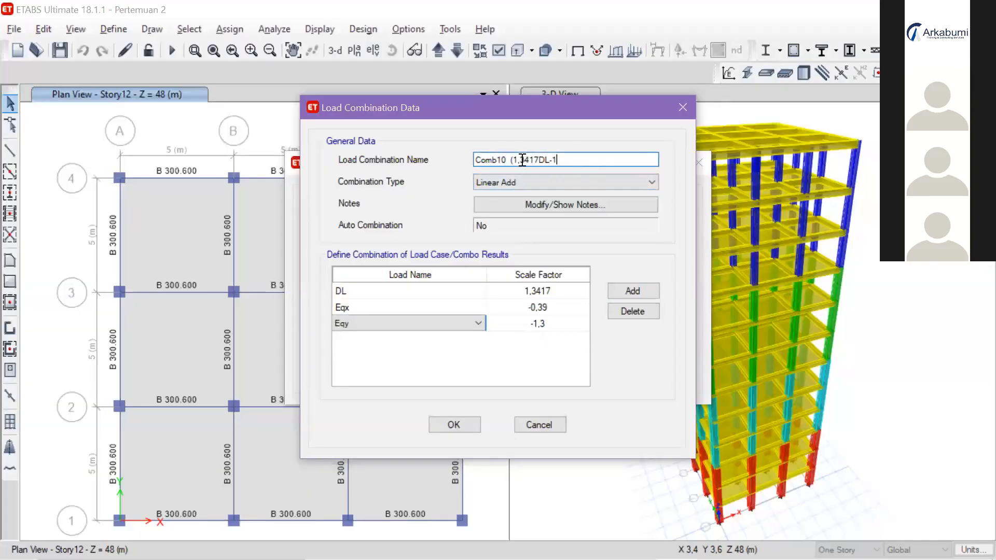
pyautogui.moveTo(505, 160); pyautogui.dragTo(558, 160)
pyautogui.write('1')
pyautogui.hotkey('alt', 'Tab')
pyautogui.hotkey('alt', 'Tab')
pyautogui.write('1,3')
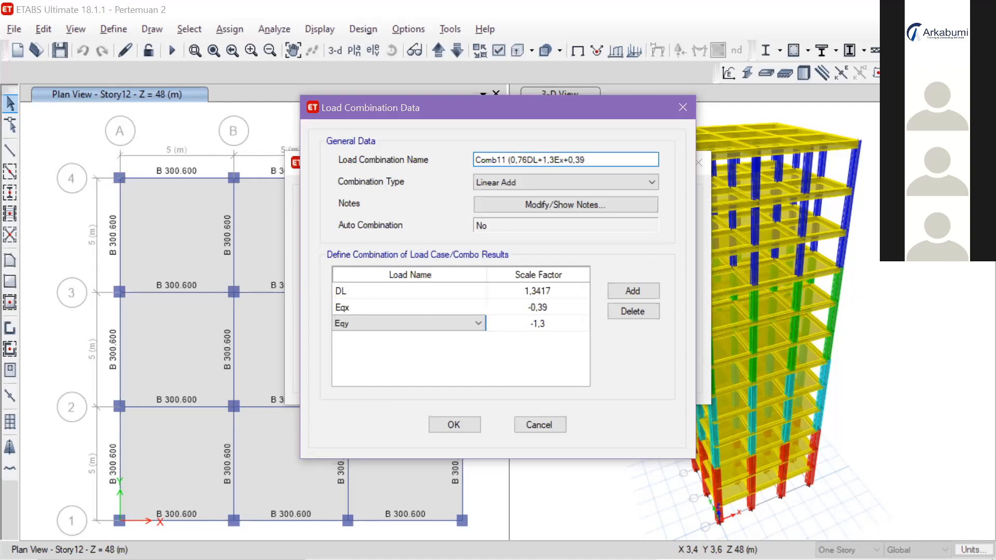
# Step: Set the Comb11 scale factors to 0,76 for DL, 1,3 for Eqx and 0,39 for Eqy, and accept the combination
pyautogui.click(555, 292)
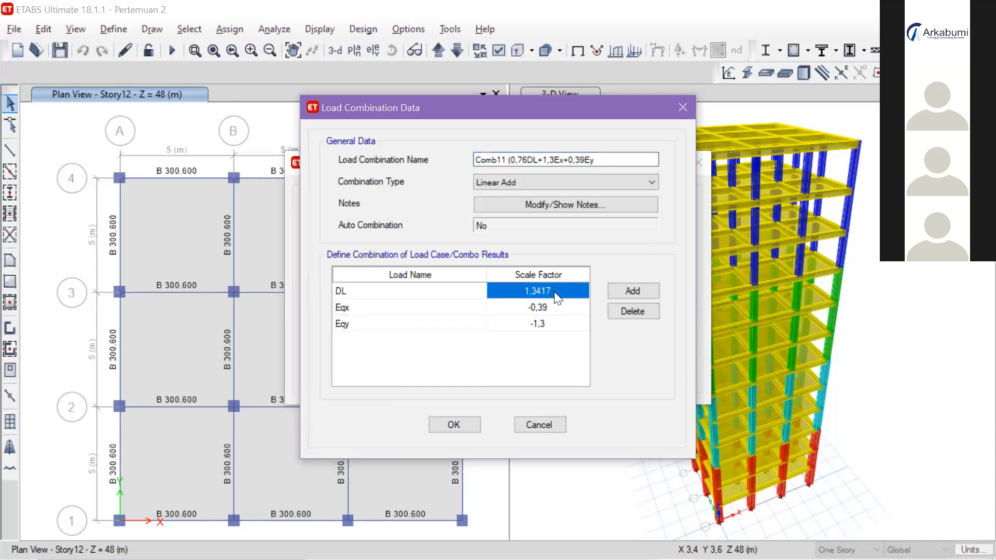
pyautogui.write('0,76')
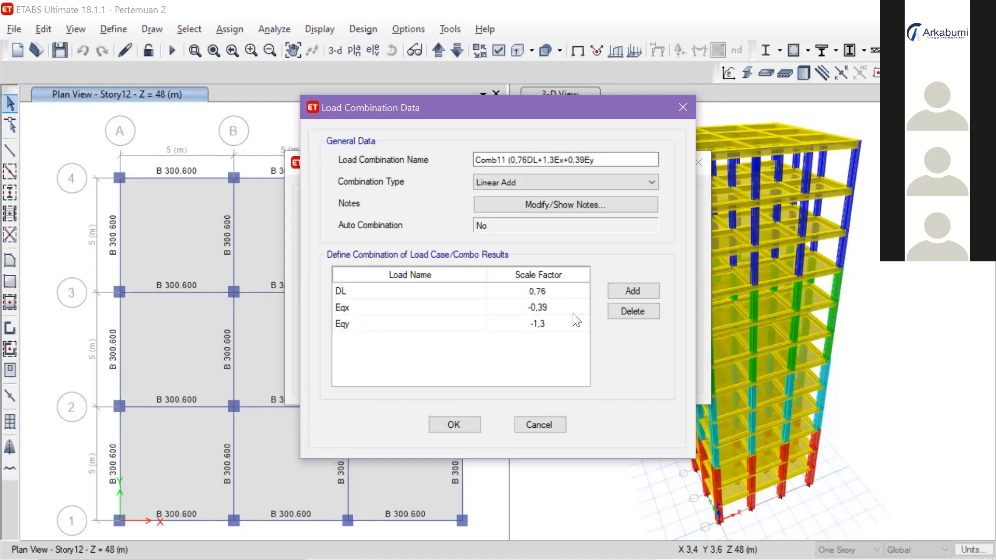
pyautogui.click(540, 308)
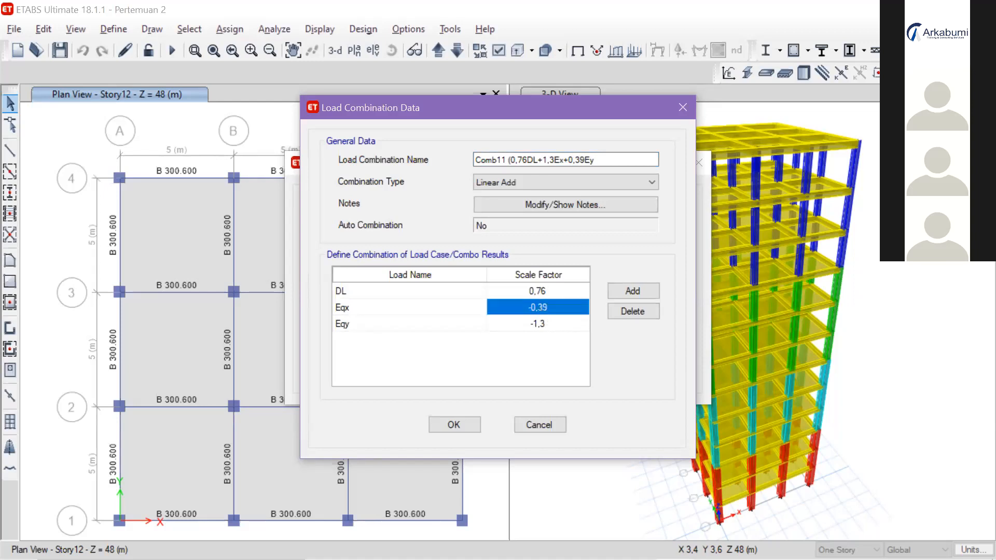
pyautogui.write('1,3')
pyautogui.click(539, 324)
pyautogui.write('0,39')
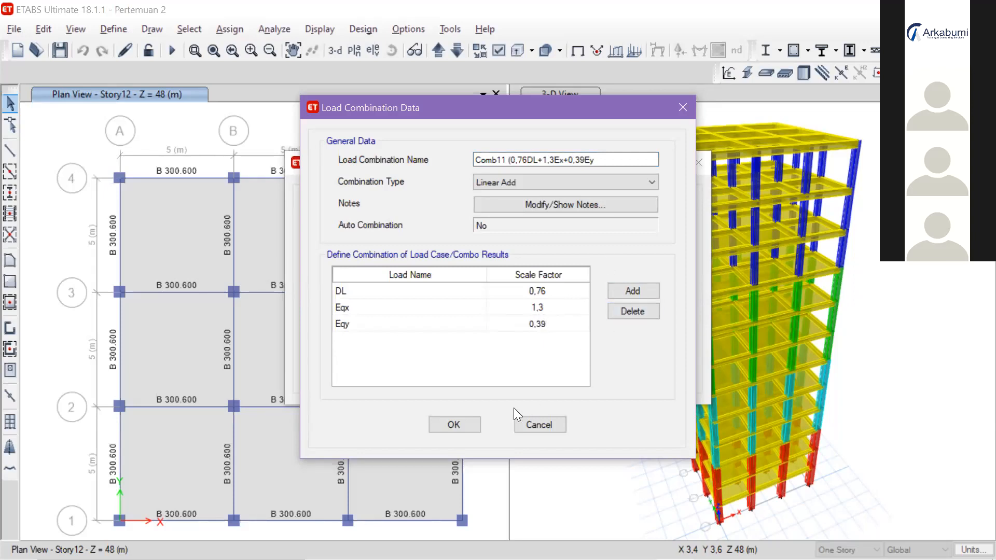
pyautogui.click(546, 298)
pyautogui.click(544, 307)
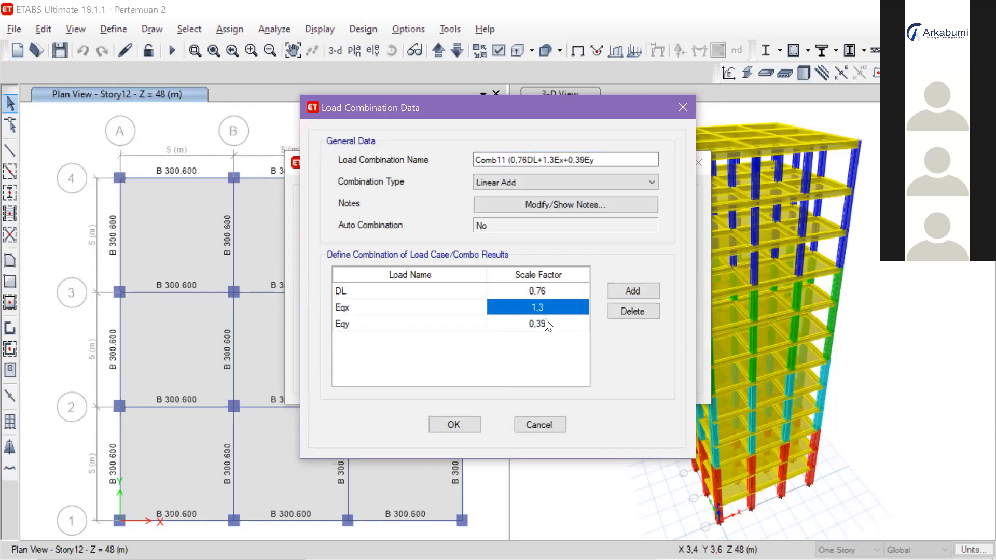
pyautogui.click(542, 320)
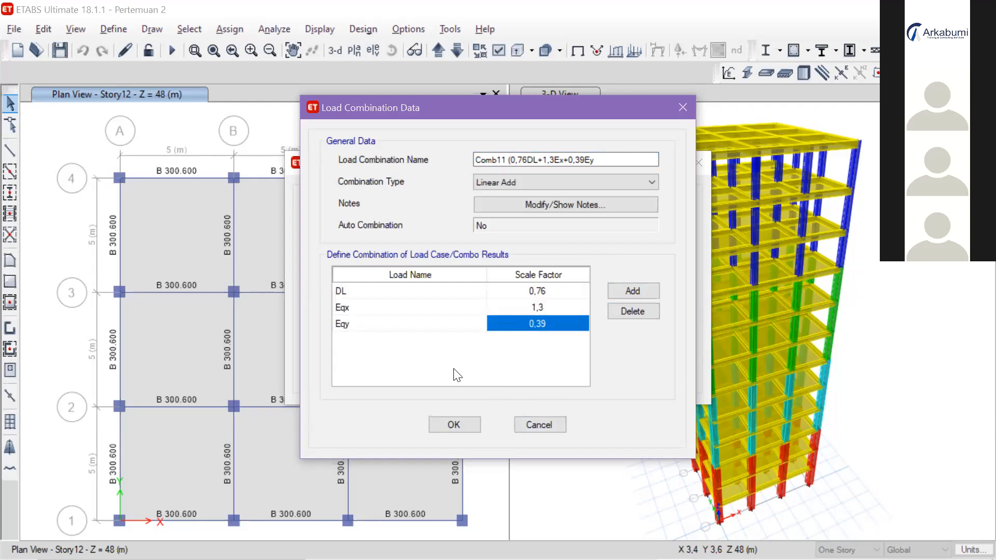
pyautogui.click(467, 423)
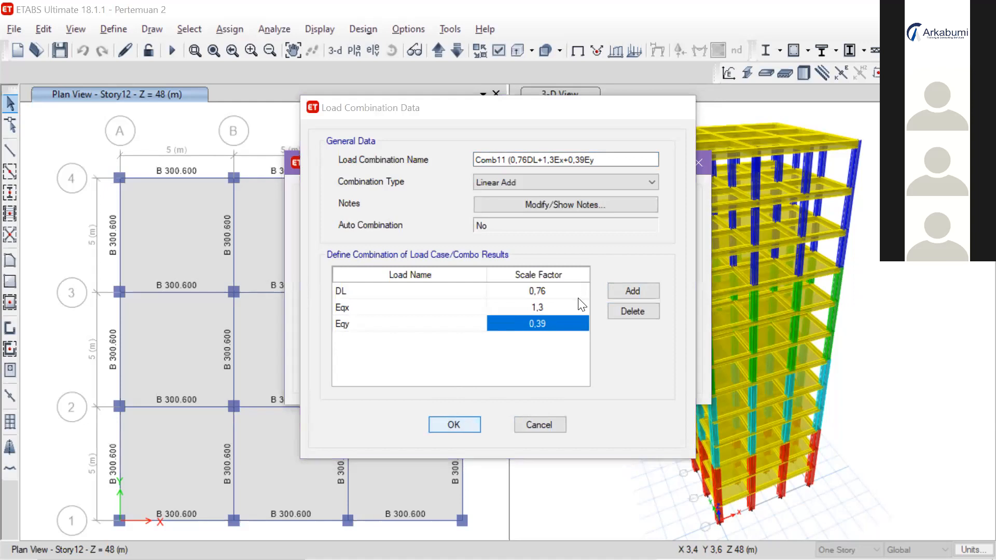
# Step: Add a copy of Comb11 and name it Comb12 (0,76DL+1,3Ex-0,39Ey)
pyautogui.click(652, 239)
pyautogui.click(509, 160)
pyautogui.press('BackSpace')
pyautogui.press('BackSpace')
pyautogui.write('2')
pyautogui.moveTo(538, 161); pyautogui.dragTo(534, 161)
pyautogui.click(520, 158)
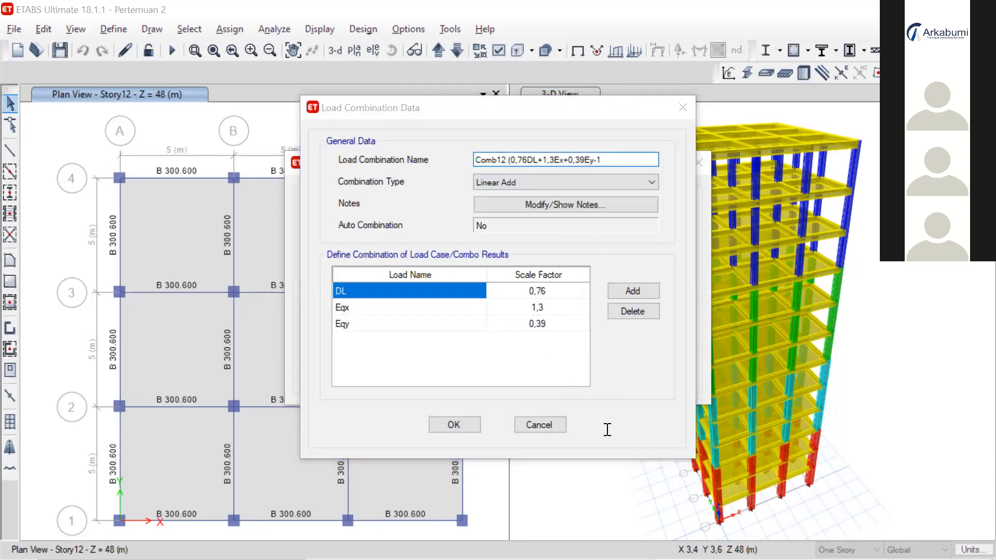
pyautogui.hotkey('alt', 'Tab')
pyautogui.press('Escape')
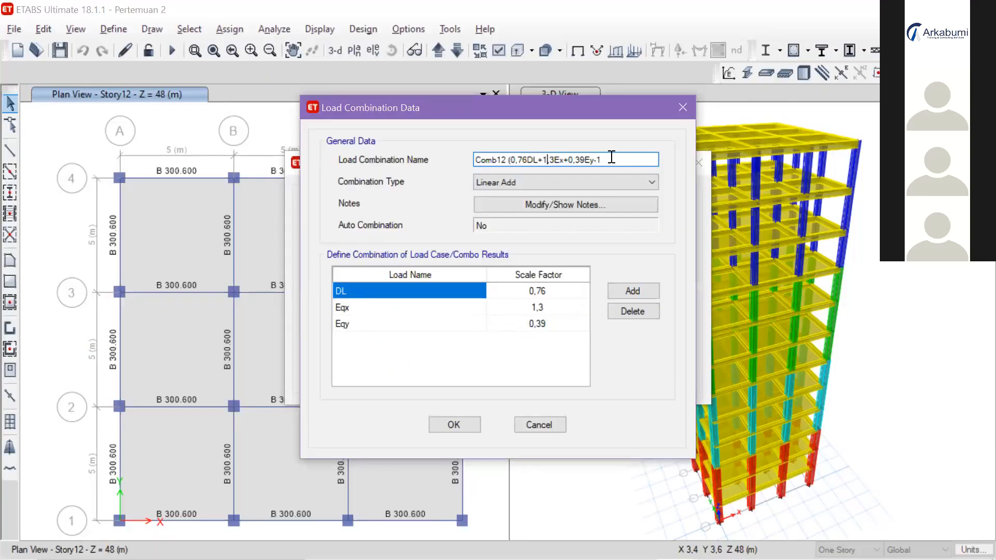
pyautogui.write(')')
pyautogui.press('BackSpace')
pyautogui.write('-')
# Step: Set the Eqy scale factor of Comb12 to -0,39 and accept the combination
pyautogui.click(526, 325)
pyautogui.click(527, 324)
pyautogui.write('-')
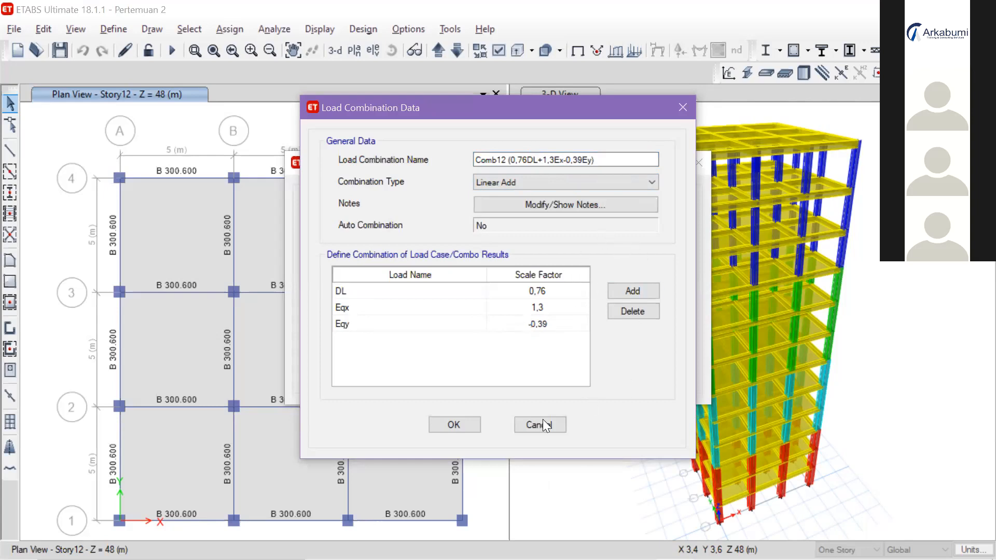
pyautogui.click(455, 423)
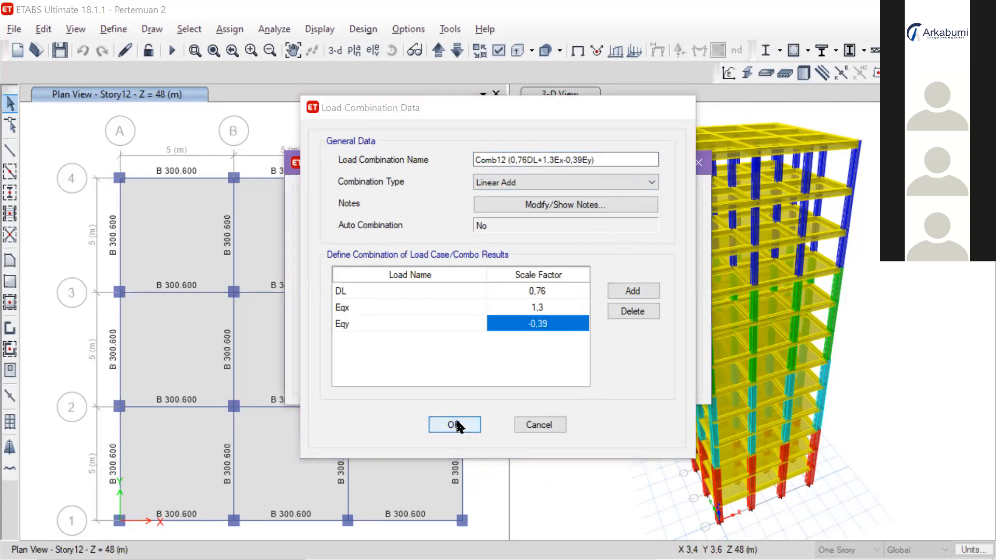
# Step: Open the existing Comb12 for modification and rename it Comb13 (0,76DL-1,3Ex+0,39Ey)
pyautogui.click(594, 264)
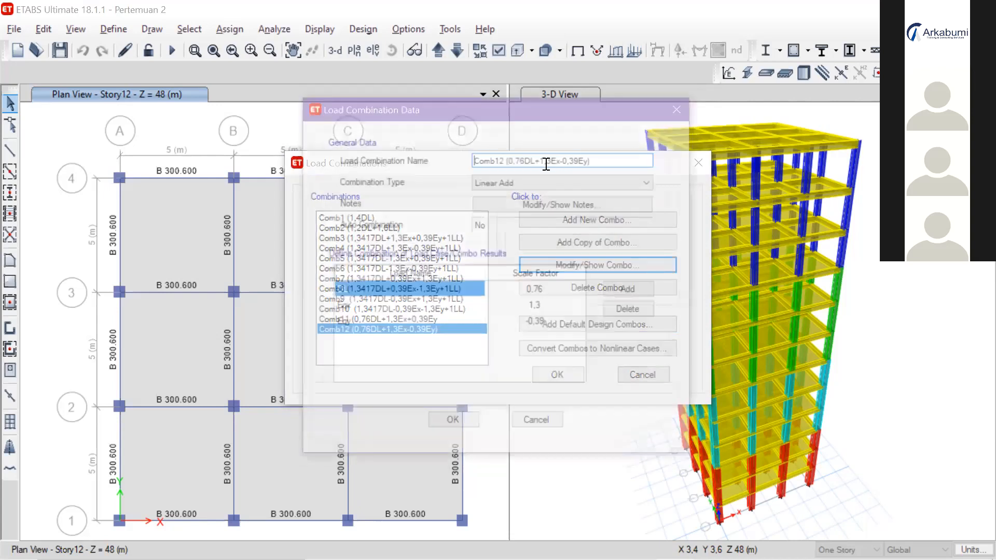
pyautogui.moveTo(543, 162); pyautogui.dragTo(566, 161)
pyautogui.write('-+')
pyautogui.press('Left')
pyautogui.press('Left')
pyautogui.press('Left')
pyautogui.press('Left')
pyautogui.press('Left')
pyautogui.press('Left')
pyautogui.press('Left')
pyautogui.press('Left')
pyautogui.press('Left')
pyautogui.press('Left')
pyautogui.press('Left')
pyautogui.press('Left')
pyautogui.press('Left')
pyautogui.press('Left')
pyautogui.press('Left')
pyautogui.press('BackSpace')
pyautogui.write('3')
# Step: Set the Comb13 scale factors to -1,3 for Eqx and 0,39 for Eqy, and accept the combination
pyautogui.click(540, 294)
pyautogui.click(536, 312)
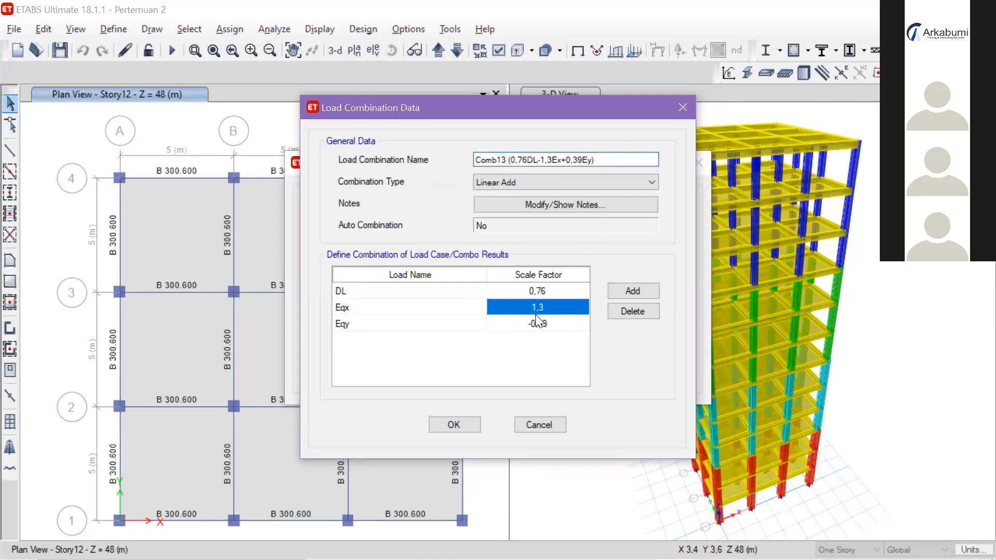
pyautogui.click(527, 328)
pyautogui.click(517, 309)
pyautogui.click(530, 308)
pyautogui.write('-')
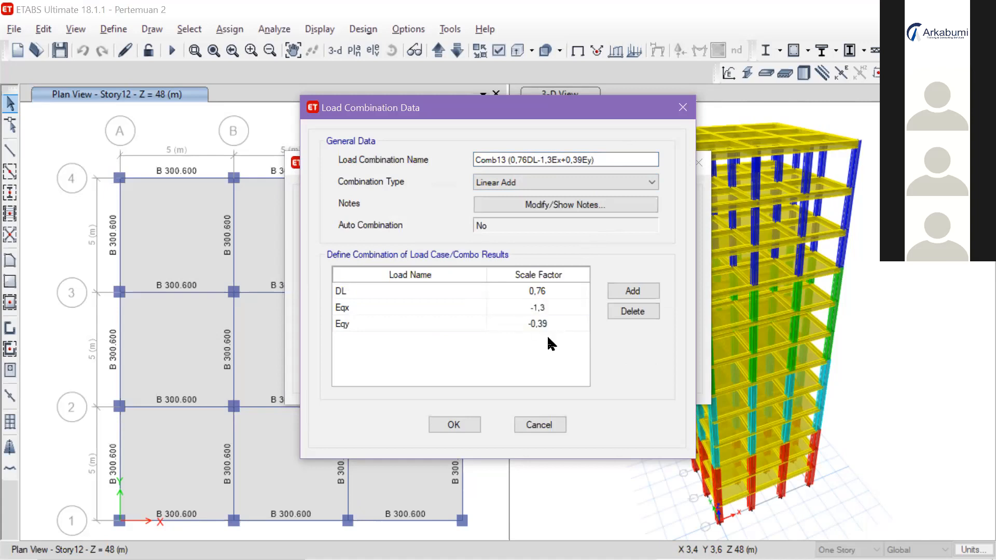
pyautogui.click(533, 323)
pyautogui.click(533, 324)
pyautogui.click(543, 310)
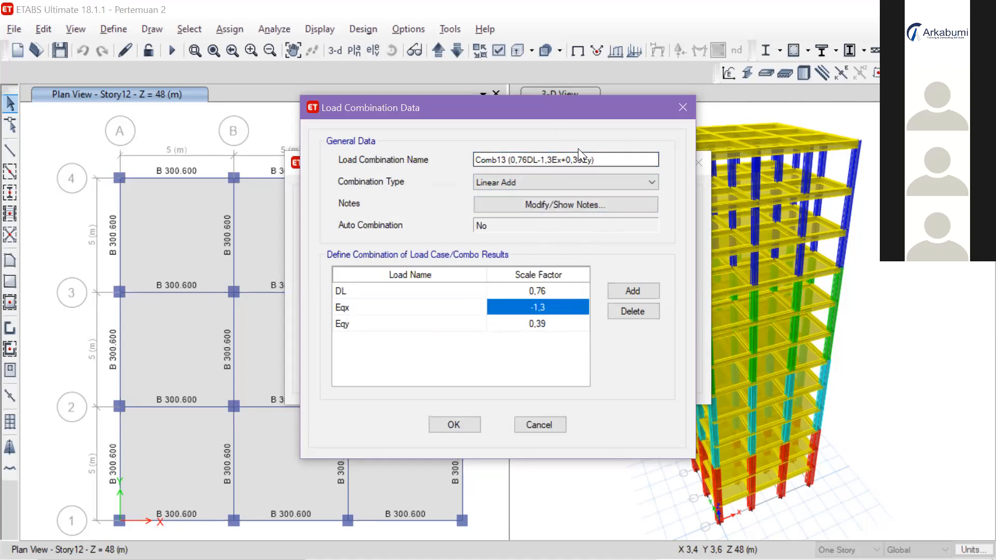
pyautogui.click(551, 324)
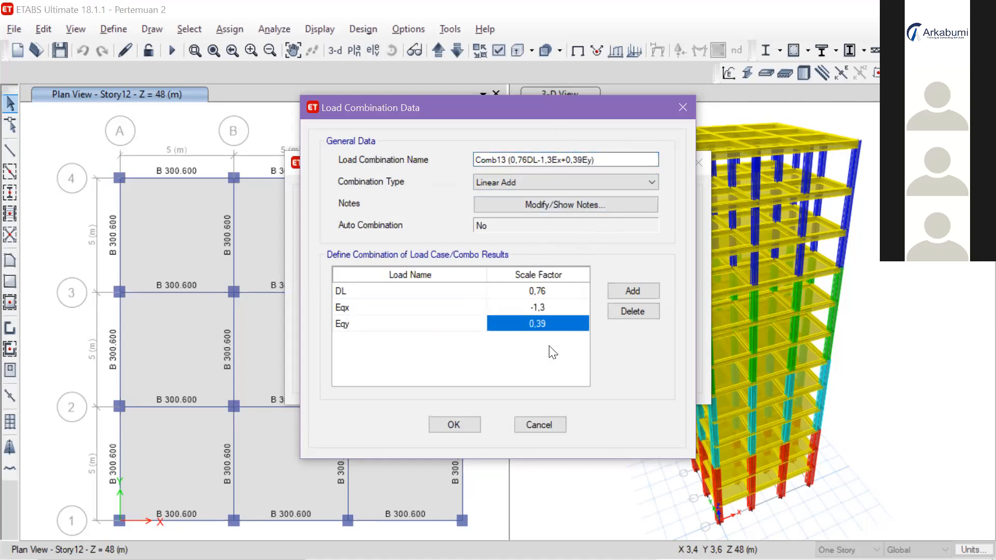
pyautogui.click(450, 426)
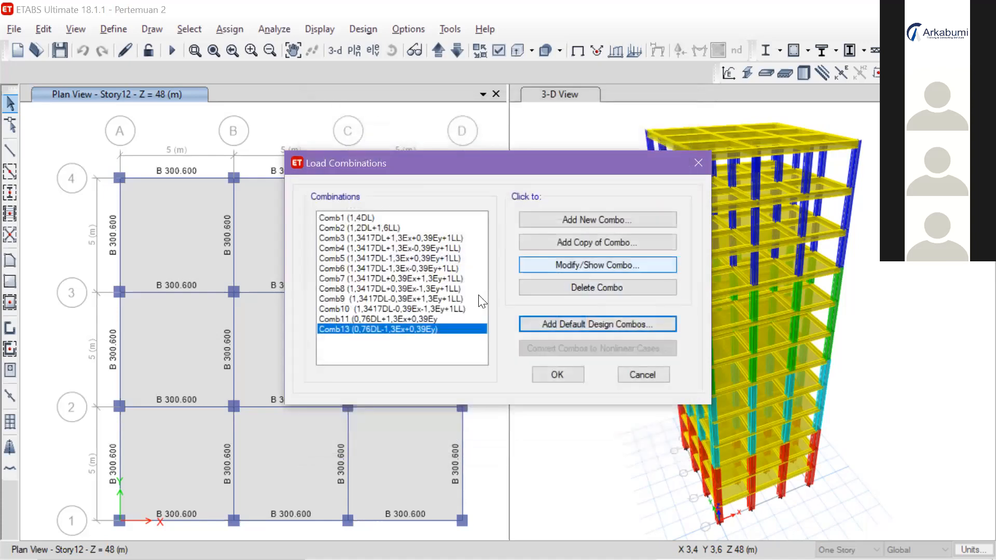
pyautogui.click(446, 320)
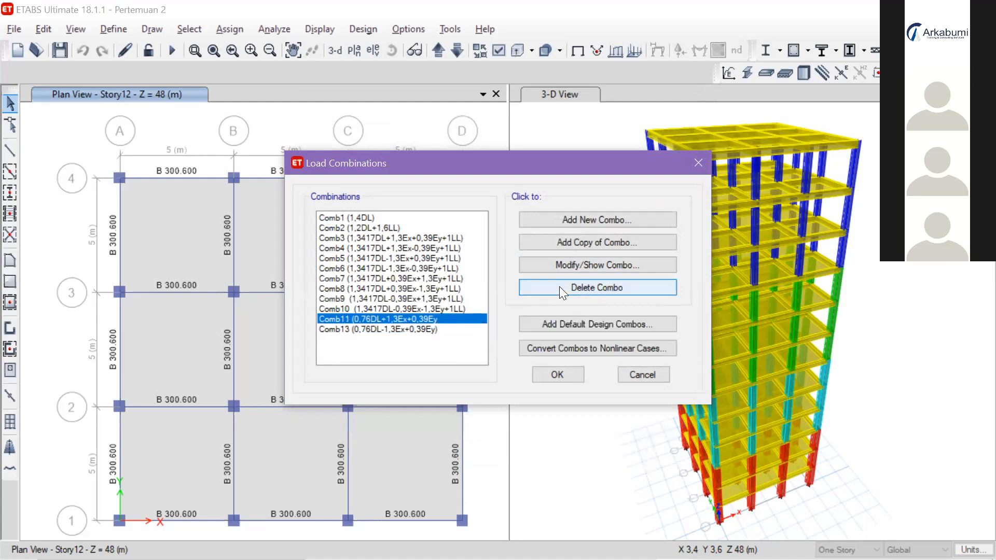
pyautogui.click(583, 266)
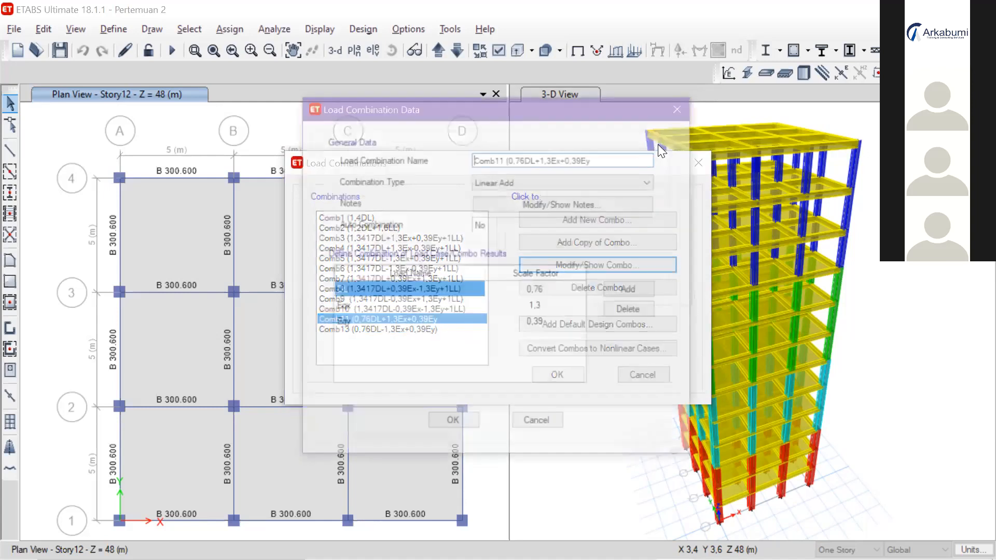
pyautogui.press('Escape')
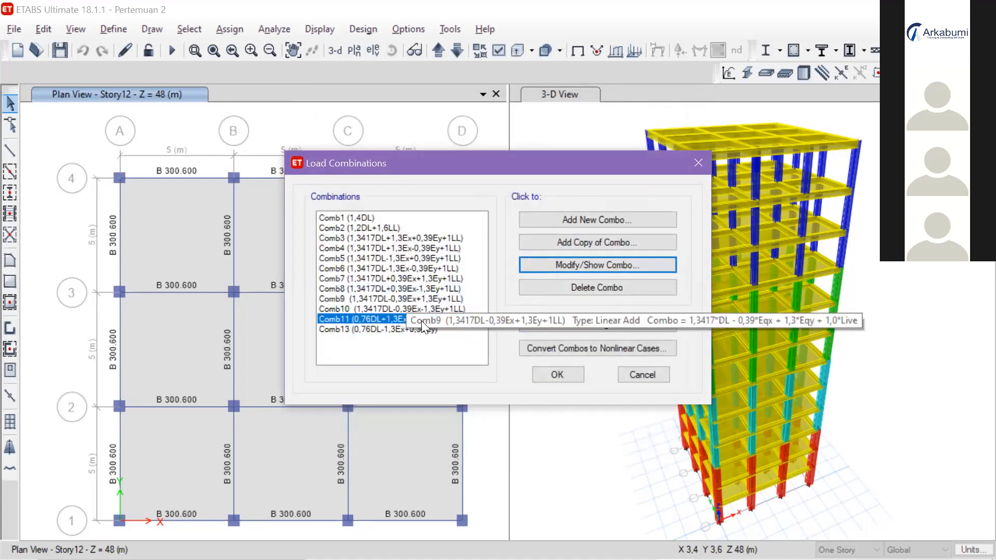
# Step: Open the existing Comb13 for modification and rename it Comb12 (0,76DL+1,3Ex-0,39Ey)
pyautogui.click(402, 329)
pyautogui.click(581, 265)
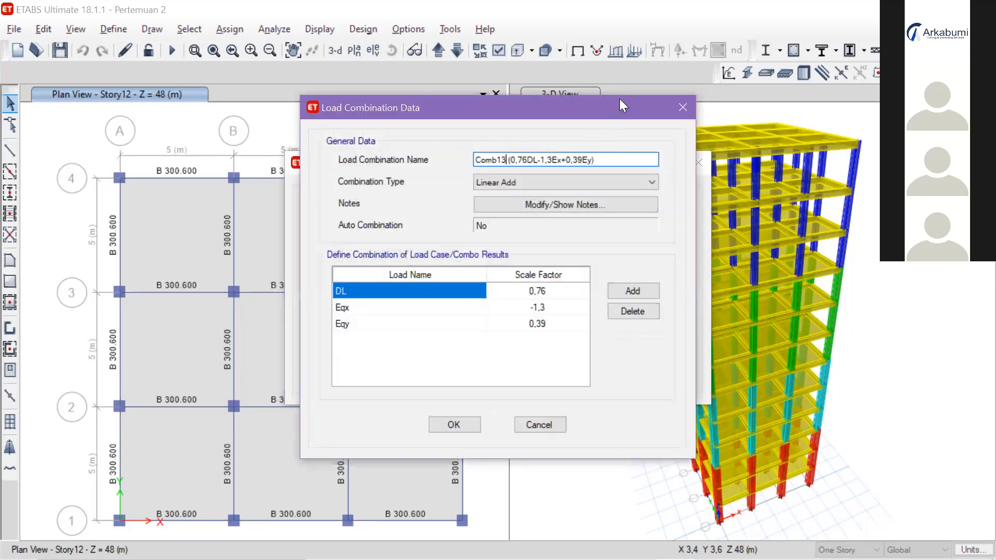
pyautogui.click(528, 143)
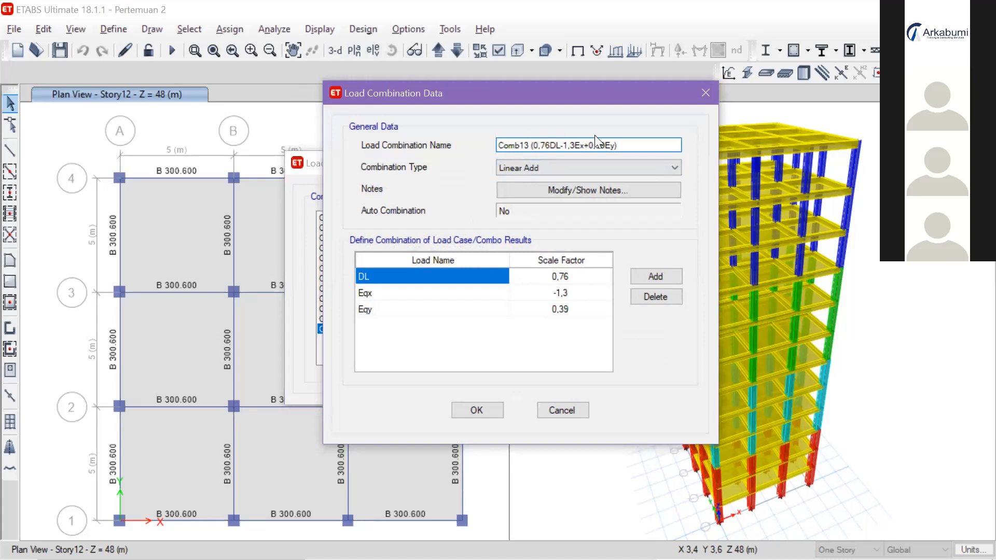
pyautogui.press('BackSpace')
pyautogui.write('2')
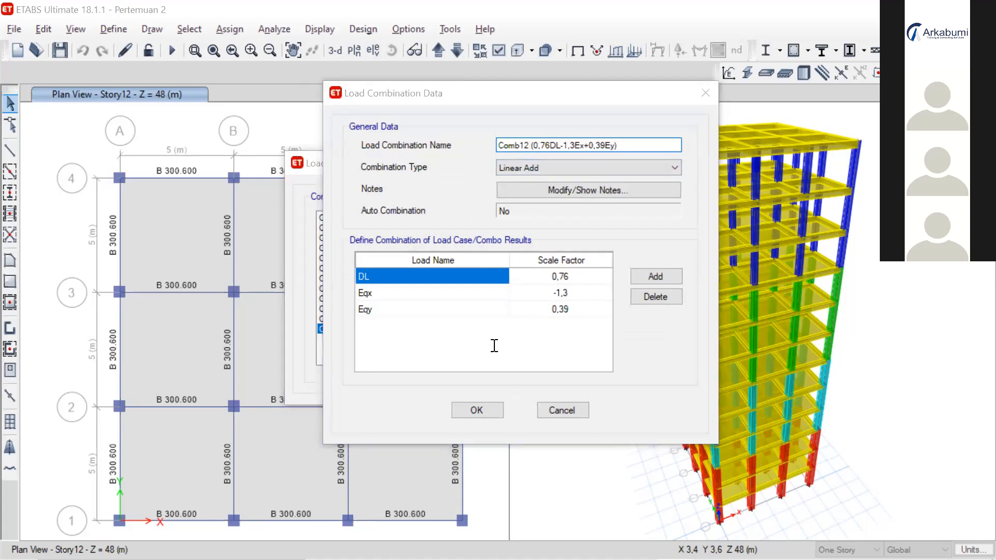
pyautogui.hotkey('alt', 'Tab')
pyautogui.hotkey('alt', 'Tab')
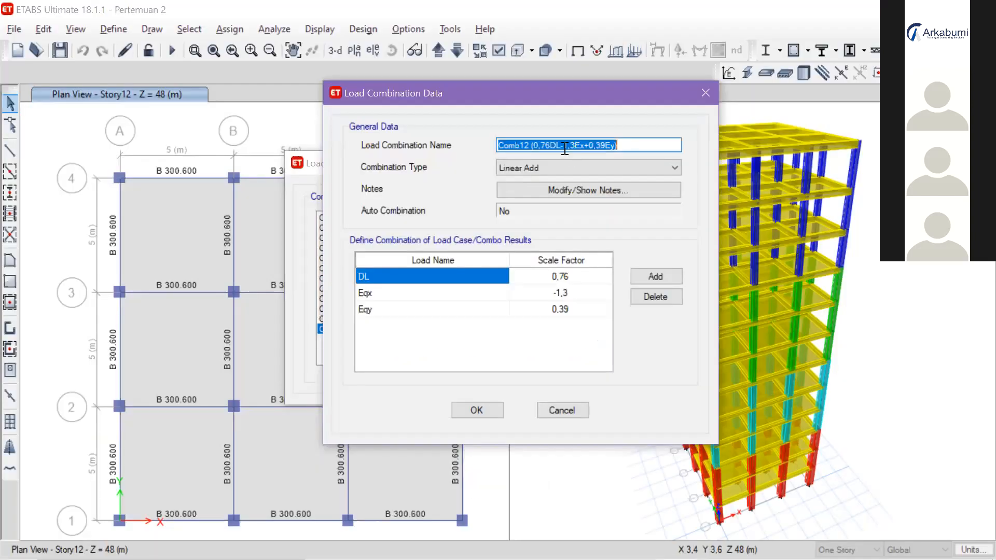
pyautogui.click(564, 149)
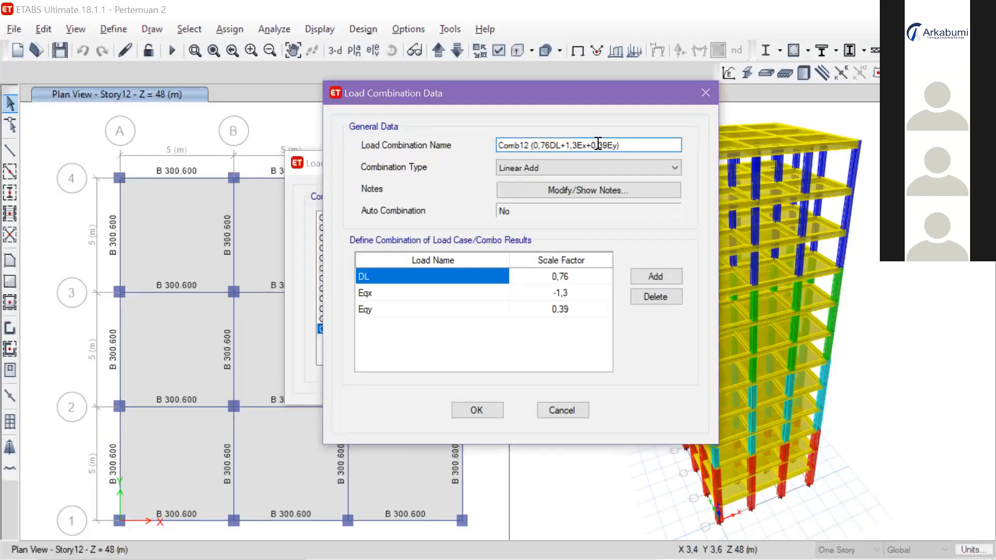
pyautogui.press('BackSpace')
pyautogui.write('-')
# Step: Set the Comb12 scale factors to 1,3 for Eqx and -0,39 for Eqy, and accept the combination
pyautogui.doubleClick(561, 292)
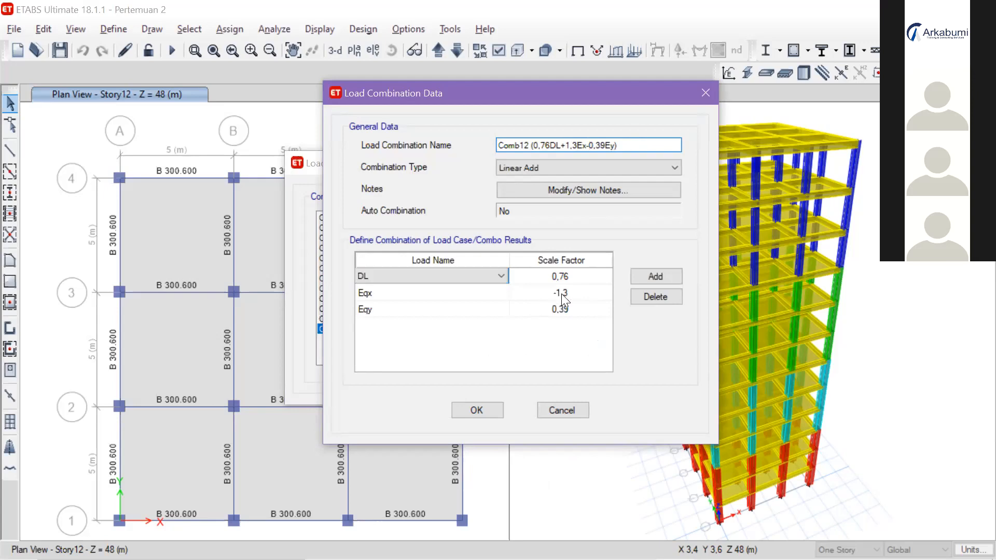
pyautogui.click(559, 293)
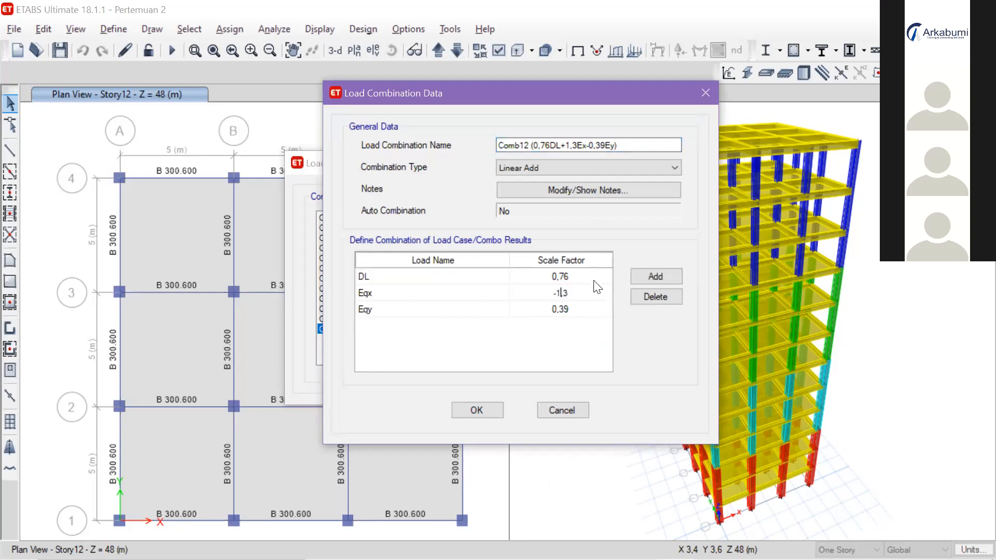
pyautogui.press('BackSpace')
pyautogui.doubleClick(552, 307)
pyautogui.click(551, 309)
pyautogui.write('-')
pyautogui.click(596, 146)
pyautogui.click(478, 410)
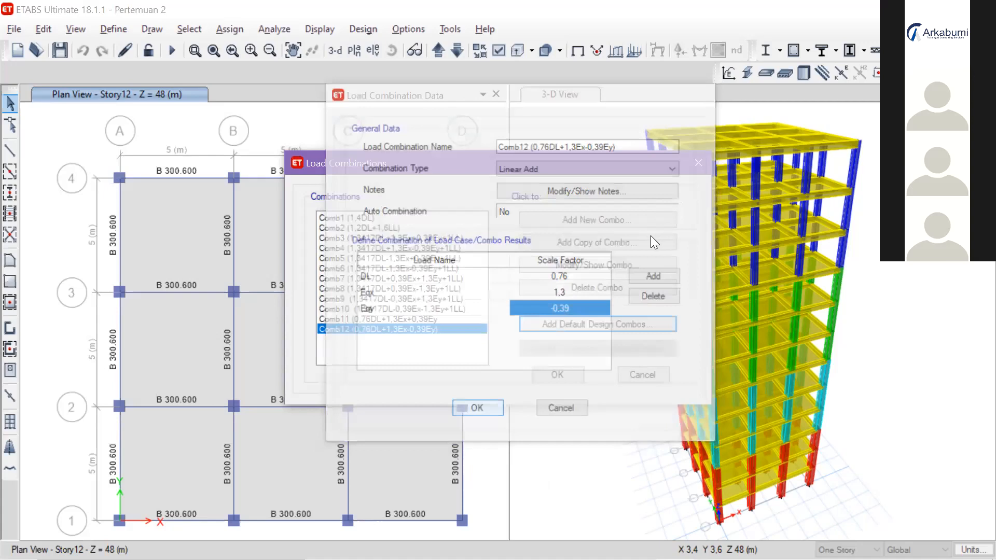
# Step: Add a copy of Comb12 and name it Comb13 (0,76DL-1,3Ex+0,39Ey), following the combination list in the training module
pyautogui.click(649, 241)
pyautogui.click(506, 159)
pyautogui.press('BackSpace')
pyautogui.write('3')
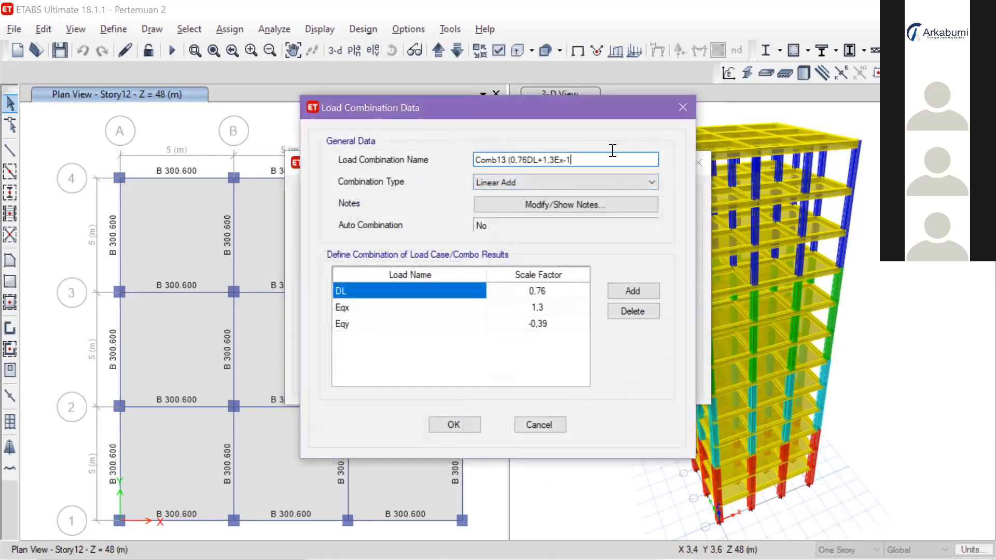
pyautogui.moveTo(573, 160); pyautogui.dragTo(565, 158)
pyautogui.hotkey('alt', 'Tab')
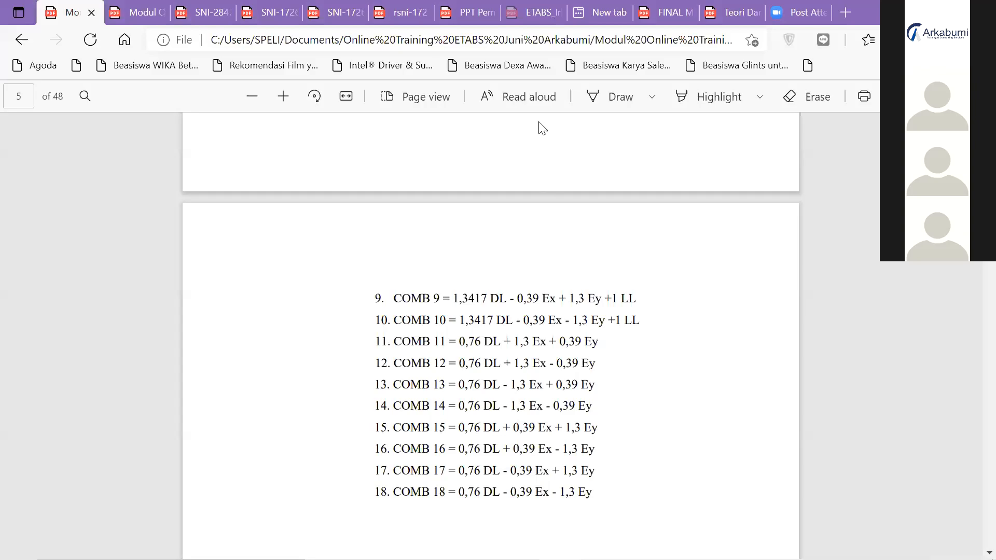
pyautogui.hotkey('alt', 'Tab')
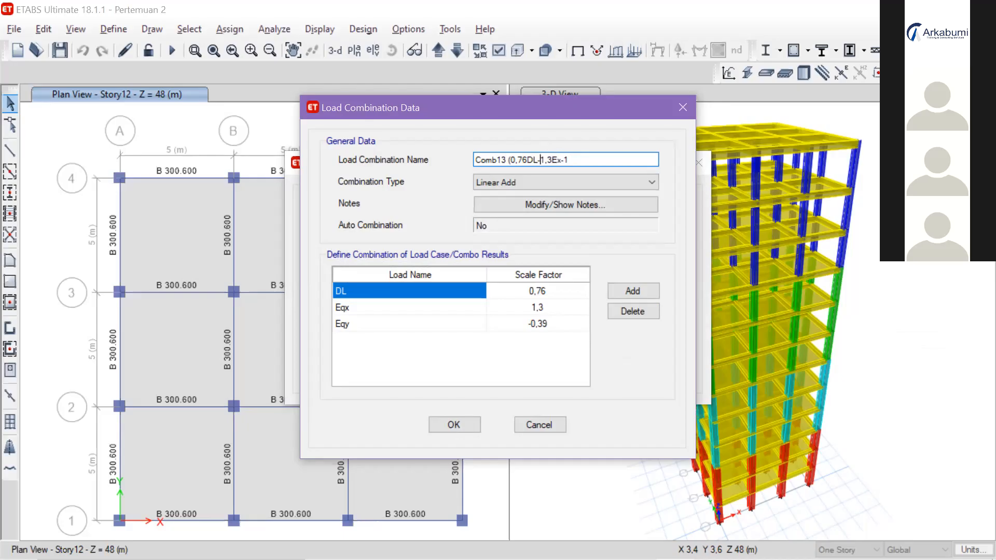
pyautogui.press('BackSpace')
pyautogui.press('BackSpace')
pyautogui.write('+0,39E')
pyautogui.moveTo(617, 161); pyautogui.dragTo(508, 161)
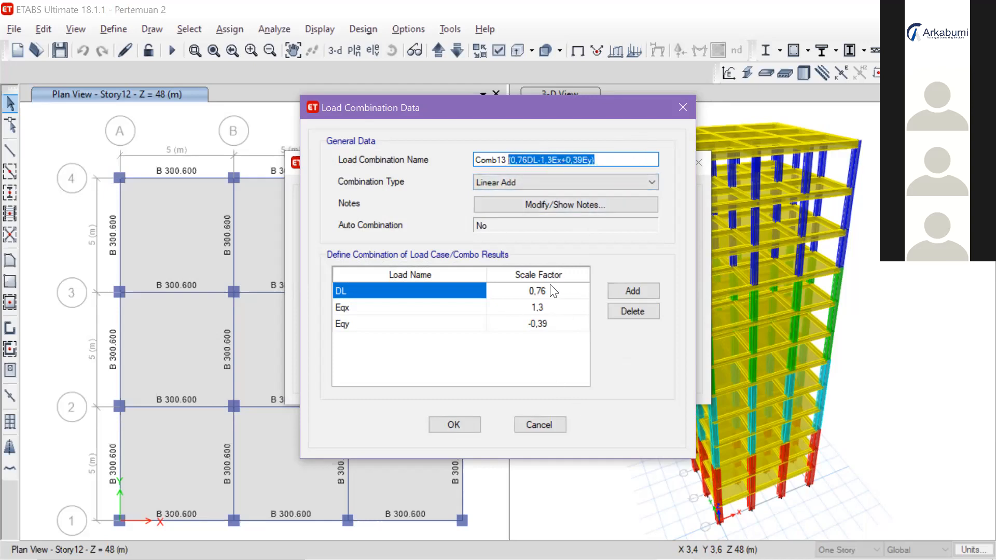
# Step: Set the scale factors of the copied Comb13 to -1,3 for Eqx and 0,39 for Eqy, and accept the combination
pyautogui.click(537, 292)
pyautogui.click(536, 292)
pyautogui.click(521, 305)
pyautogui.click(522, 305)
pyautogui.write('-')
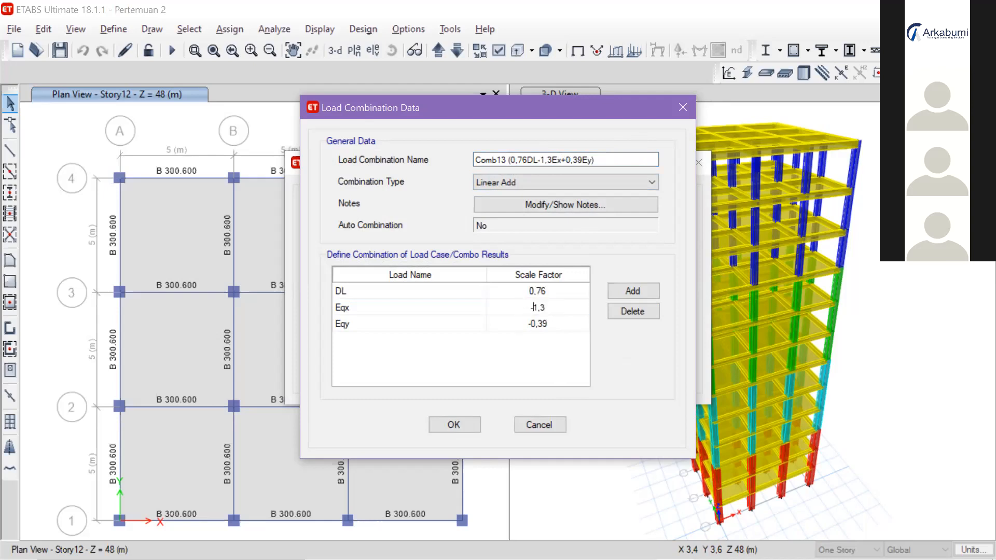
pyautogui.click(535, 324)
pyautogui.click(534, 324)
pyautogui.moveTo(528, 325); pyautogui.dragTo(534, 325)
pyautogui.press('BackSpace')
pyautogui.click(554, 158)
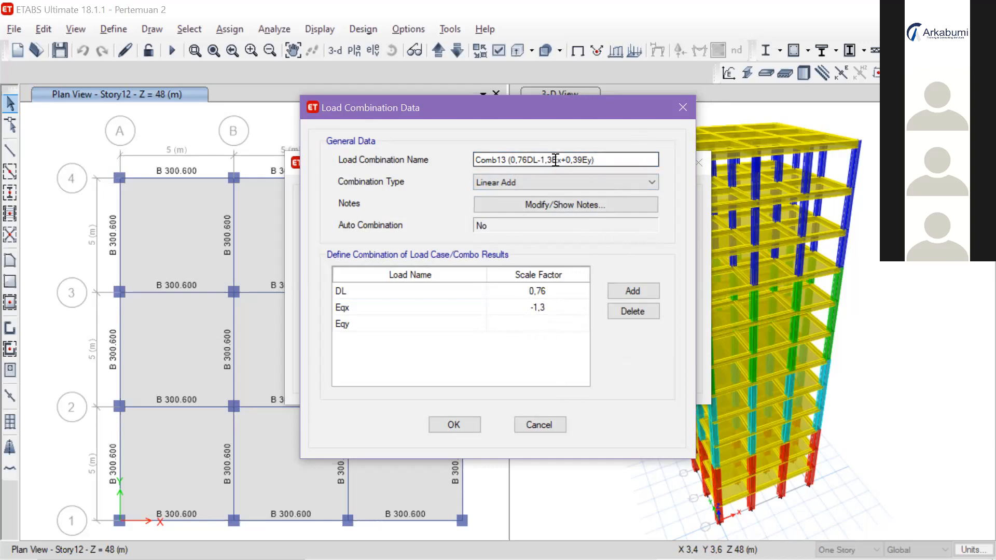
pyautogui.click(621, 158)
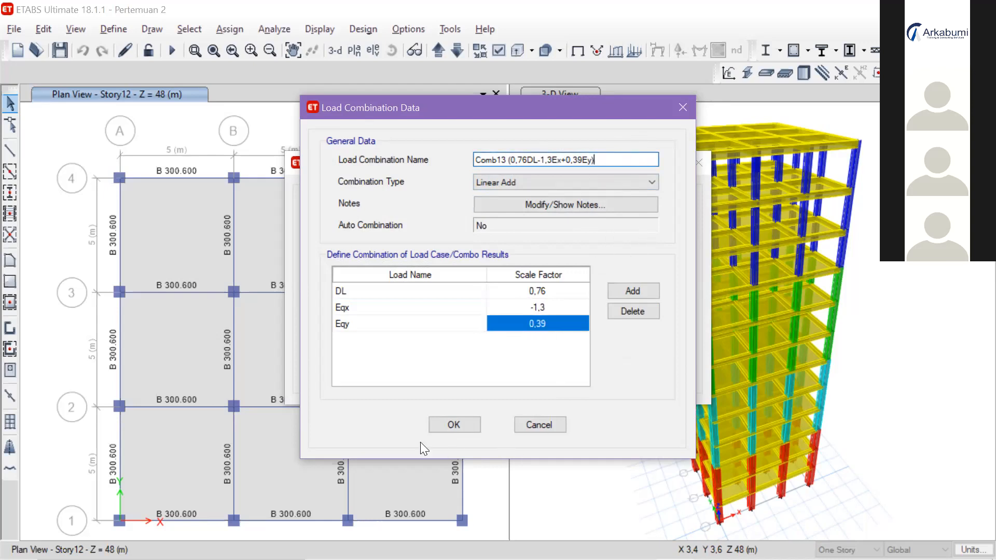
pyautogui.click(453, 428)
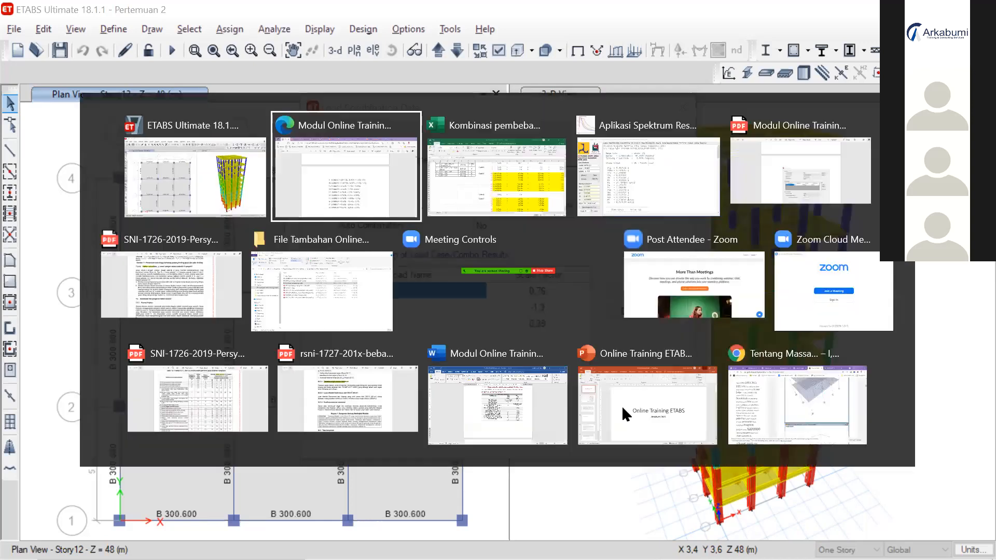
# Step: Name the copy of Comb13 as Comb14 (0,76DL-1,3Ex-0,39Ey), checking it against the training module
pyautogui.hotkey('alt', 'Tab')
pyautogui.hotkey('alt', 'Tab')
pyautogui.moveTo(551, 159); pyautogui.dragTo(509, 156)
pyautogui.hotkey('ctrl', 'v')
pyautogui.click(505, 164)
pyautogui.press('BackSpace')
pyautogui.write('4')
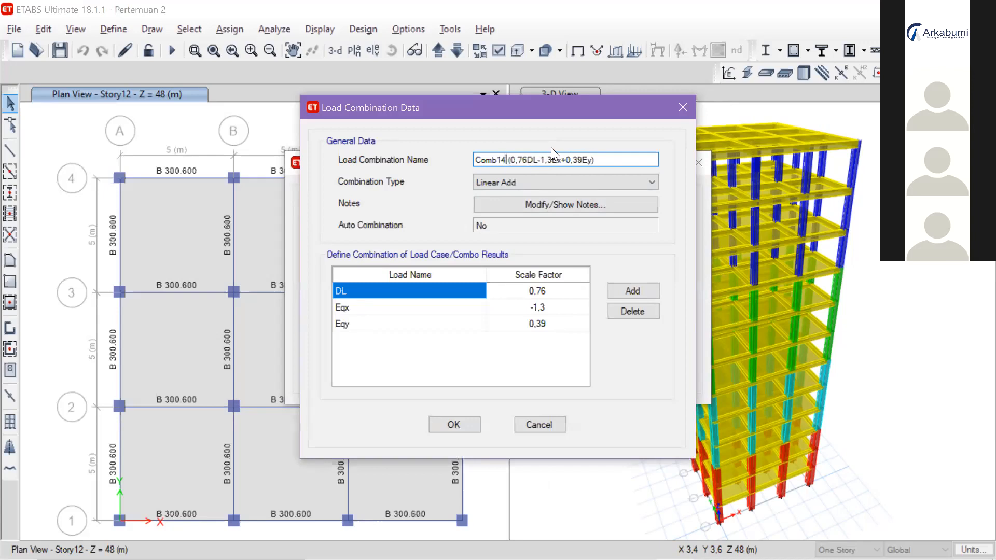
pyautogui.click(569, 160)
pyautogui.press('BackSpace')
pyautogui.write('-')
pyautogui.moveTo(546, 158); pyautogui.dragTo(555, 159)
# Step: Set the Eqy scale factor of Comb14 to -0,39 and accept the combination
pyautogui.click(528, 322)
pyautogui.click(529, 323)
pyautogui.write('-')
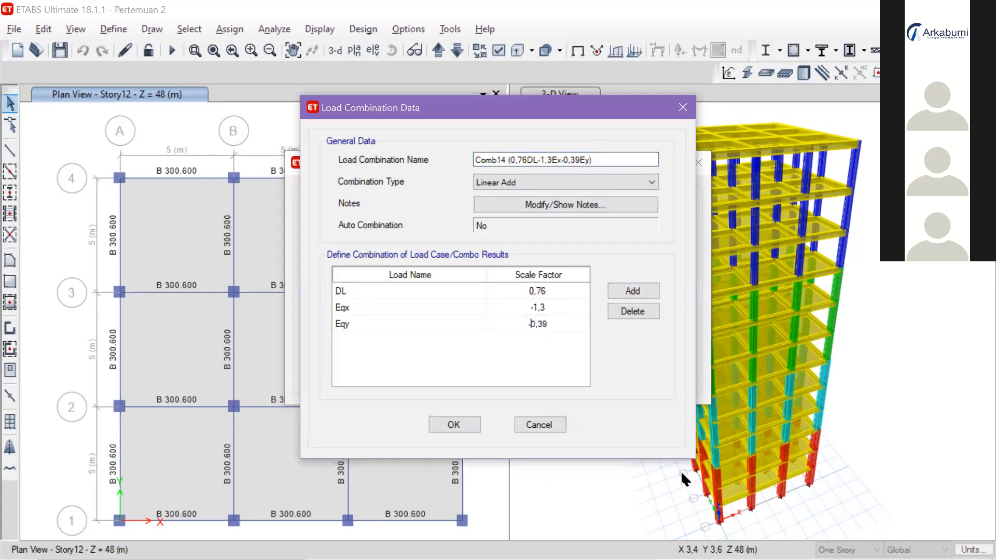
pyautogui.click(454, 424)
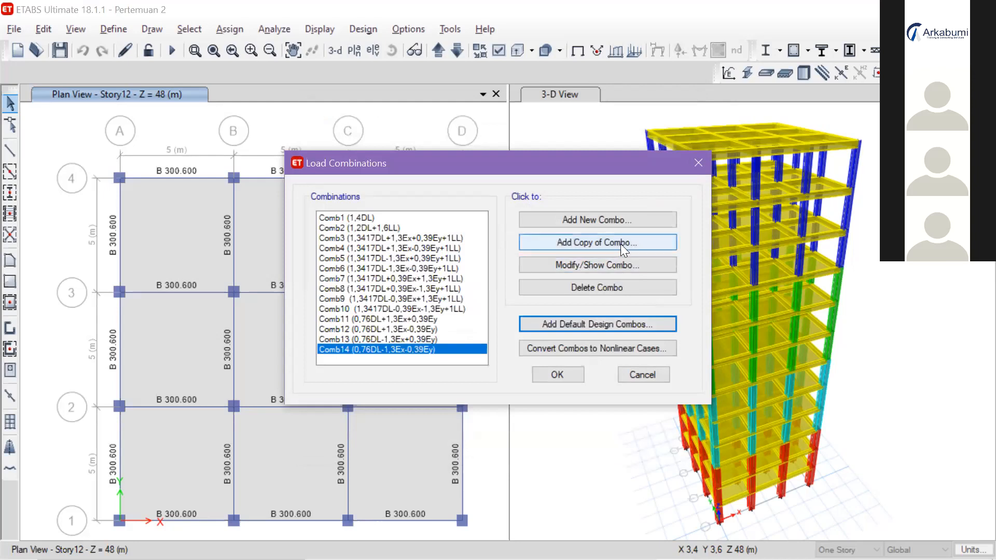
# Step: Add a copy of Comb14, number it Comb15 and paste the copied expression (0,76DL-1,3Ex+0,39Ey) into its name
pyautogui.click(620, 244)
pyautogui.click(507, 160)
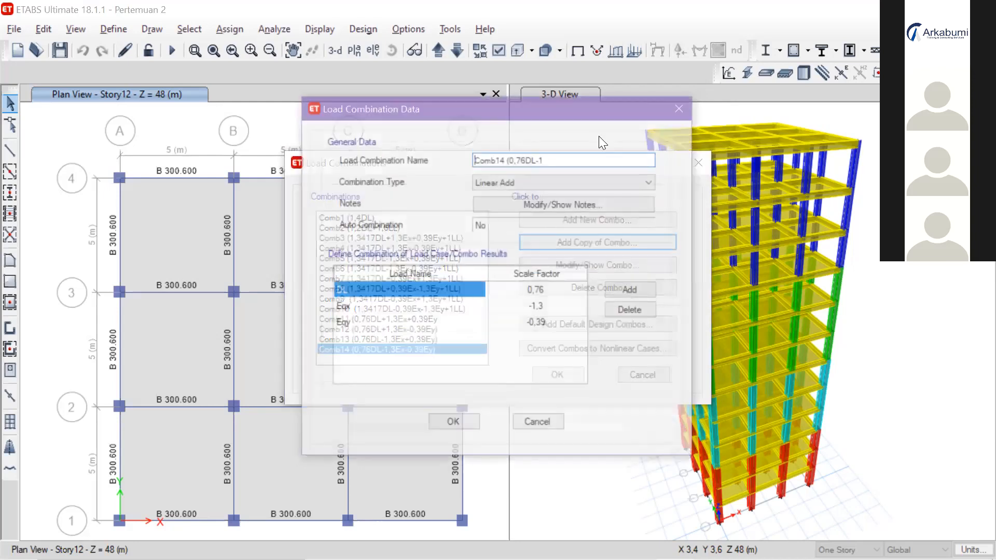
pyautogui.press('BackSpace')
pyautogui.write('5')
pyautogui.moveTo(545, 159); pyautogui.dragTo(508, 171)
pyautogui.hotkey('ctrl', 'v')
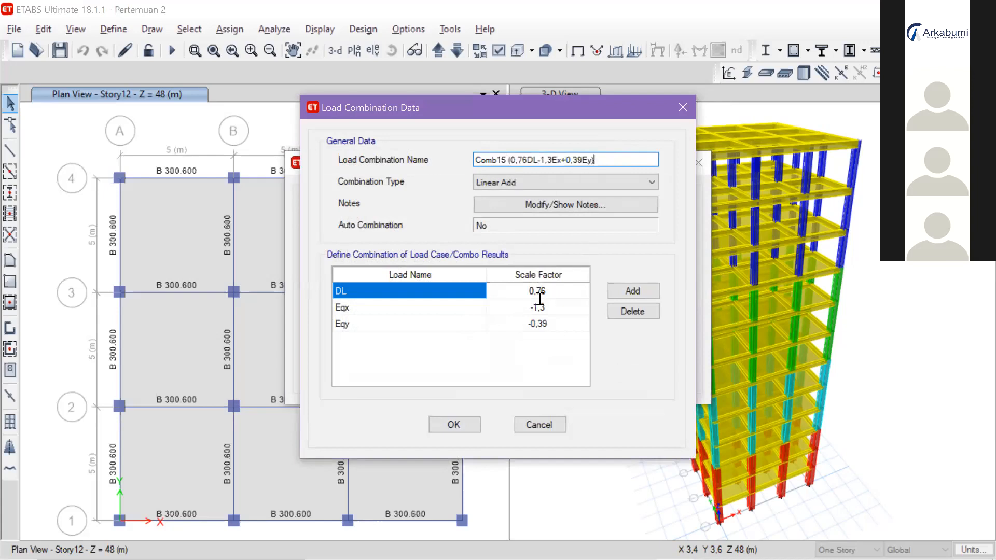
# Step: Check COMB 15 in the training module and change the new combination's name to Comb15 (0,76DL+0,39Ex+1,3Ey)
pyautogui.hotkey('alt', 'Tab')
pyautogui.scroll(-1, 508, 415)
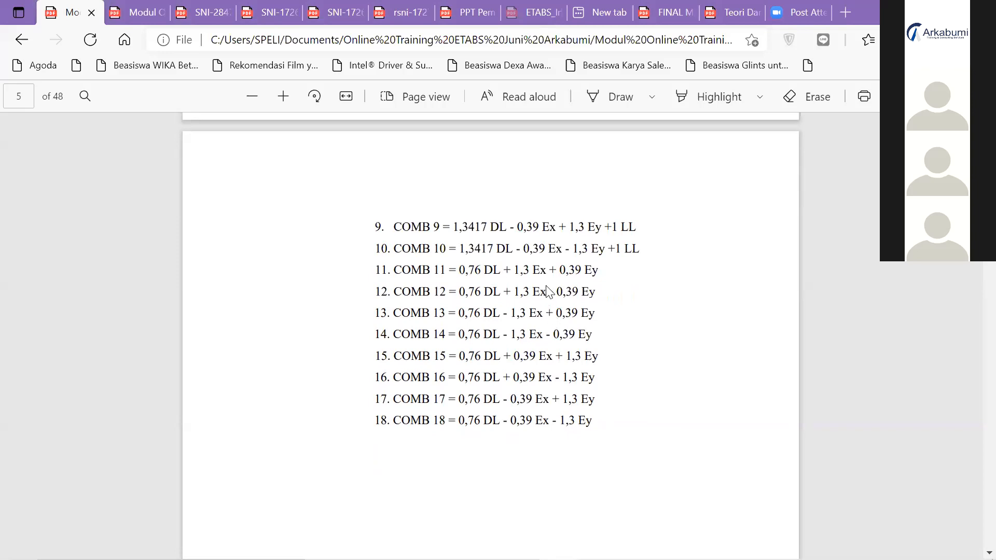
pyautogui.hotkey('alt', 'Tab')
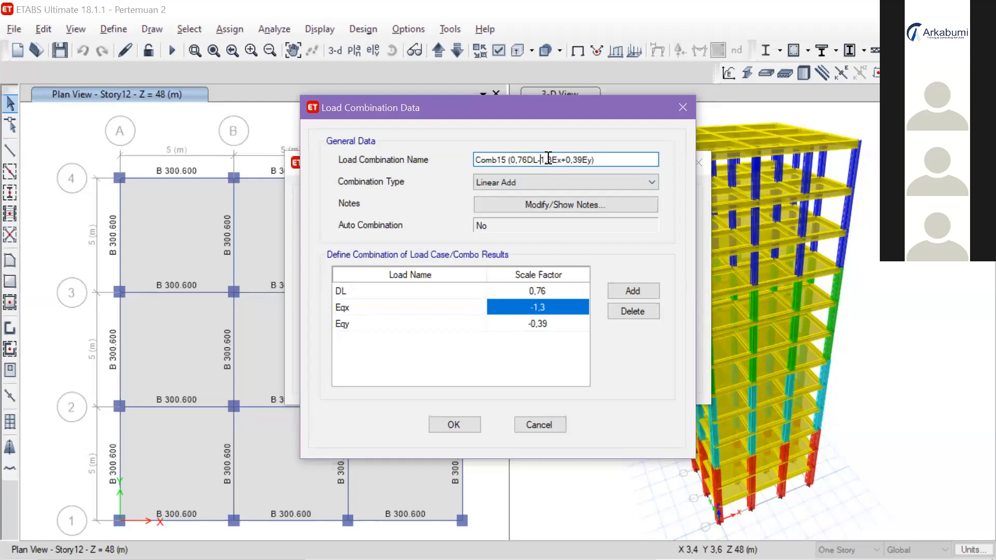
pyautogui.moveTo(541, 161); pyautogui.dragTo(552, 161)
pyautogui.write('0,39')
pyautogui.click(586, 160)
pyautogui.press('BackSpace')
pyautogui.press('BackSpace')
pyautogui.press('BackSpace')
pyautogui.press('BackSpace')
pyautogui.write('1,3')
# Step: Set the Comb15 scale factors to 0,39 for Eqx and 1,3 for Eqy, and accept the combination
pyautogui.press('BackSpace')
pyautogui.write('+0,39')
pyautogui.doubleClick(538, 324)
pyautogui.write('1,3')
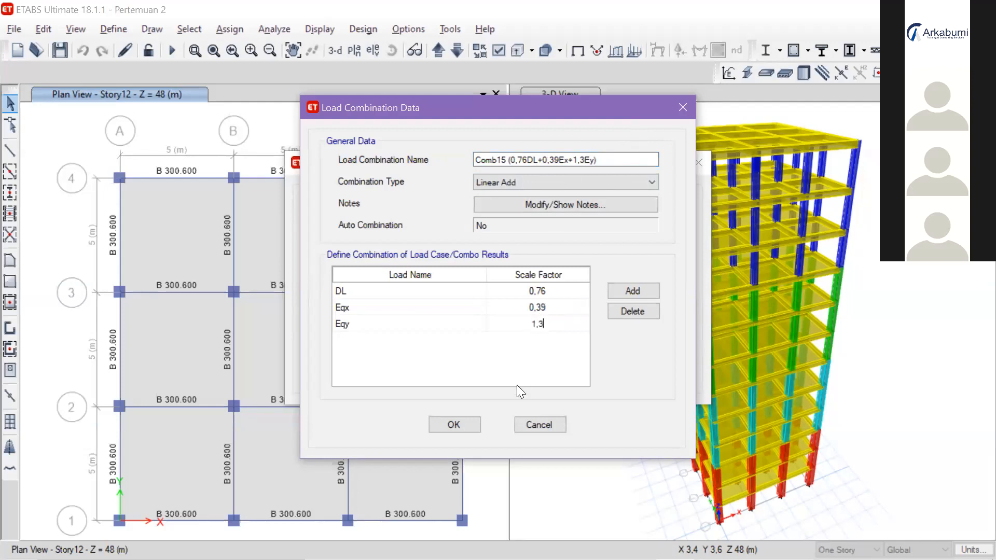
pyautogui.click(463, 425)
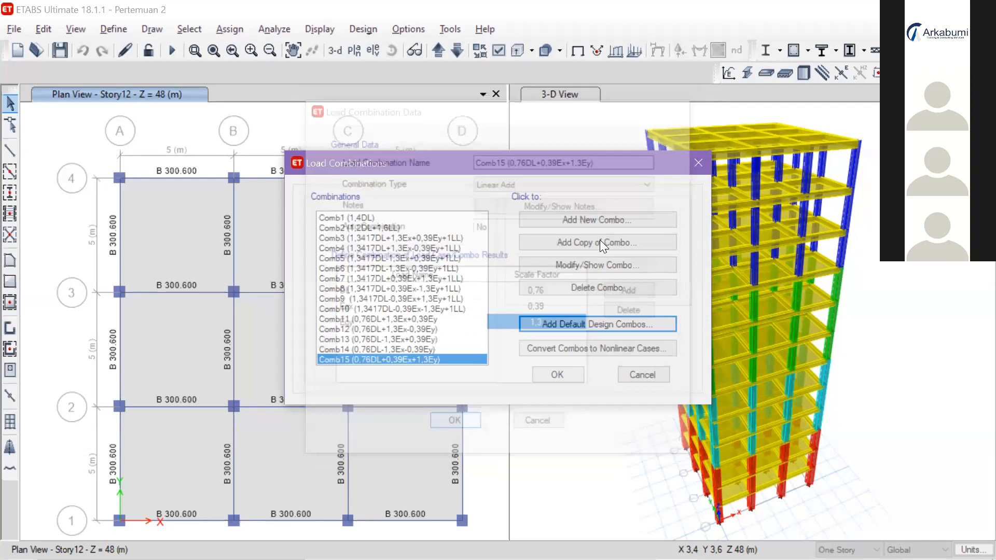
# Step: Add a copy of Comb15 and name it Comb16 (0,76DL+0,39Ex-1,3Ey), checking it against the training module
pyautogui.click(505, 160)
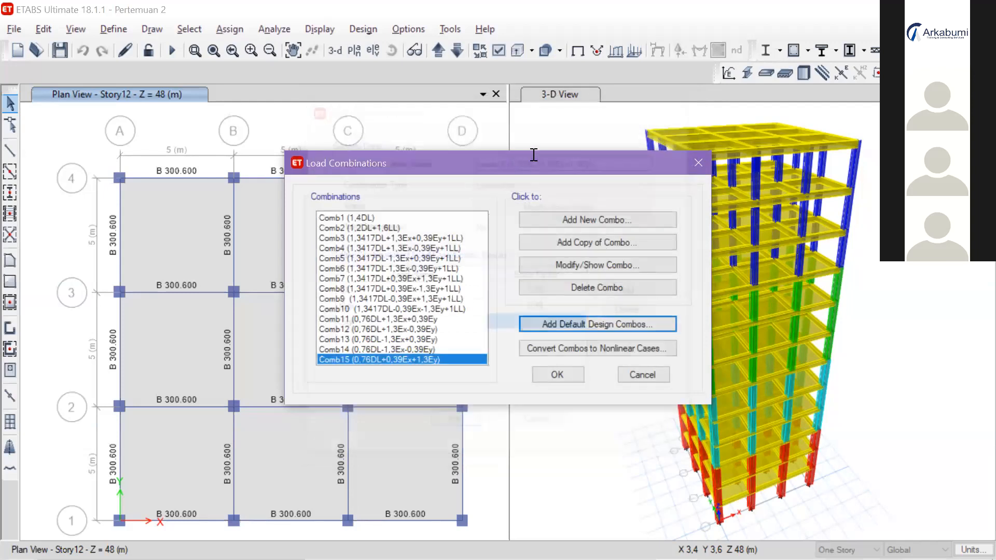
pyautogui.press('BackSpace')
pyautogui.write('6')
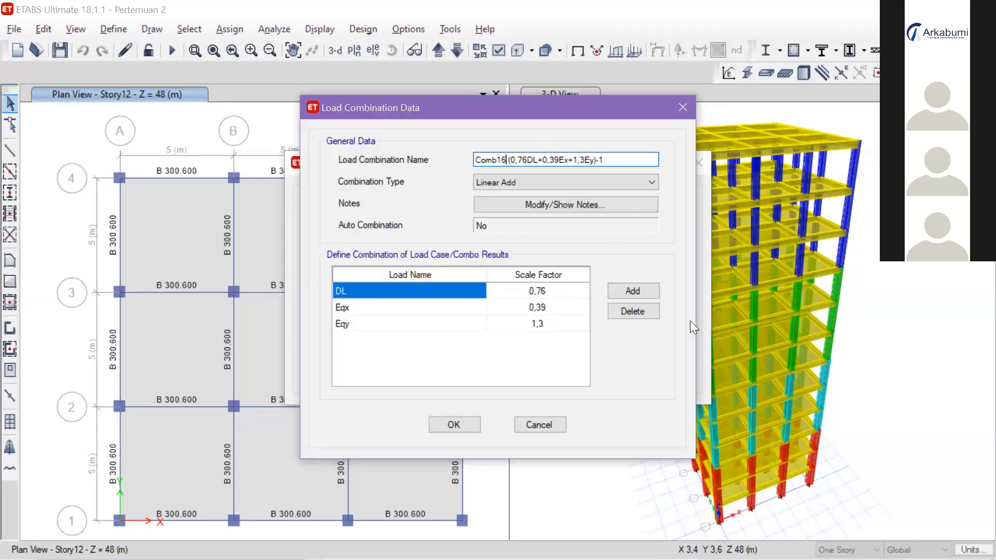
pyautogui.moveTo(538, 160); pyautogui.dragTo(542, 160)
pyautogui.click(608, 160)
pyautogui.hotkey('alt', 'Tab')
pyautogui.hotkey('alt', 'Tab')
pyautogui.click(573, 160)
pyautogui.press('BackSpace')
pyautogui.write('-')
# Step: Set the Eqy scale factor of Comb16 to -1,3 and accept the combination
pyautogui.click(543, 319)
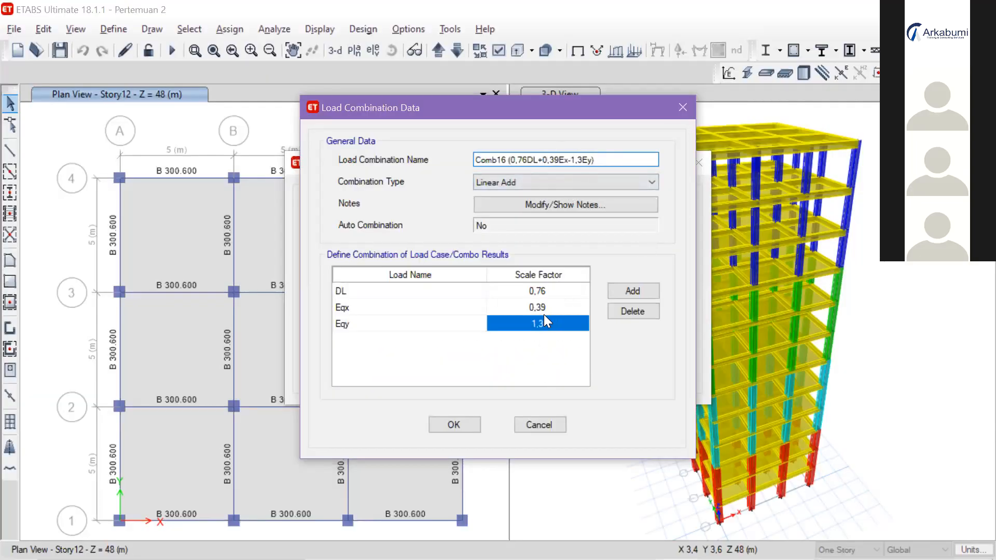
pyautogui.click(524, 326)
pyautogui.click(525, 327)
pyautogui.write('-')
pyautogui.click(569, 324)
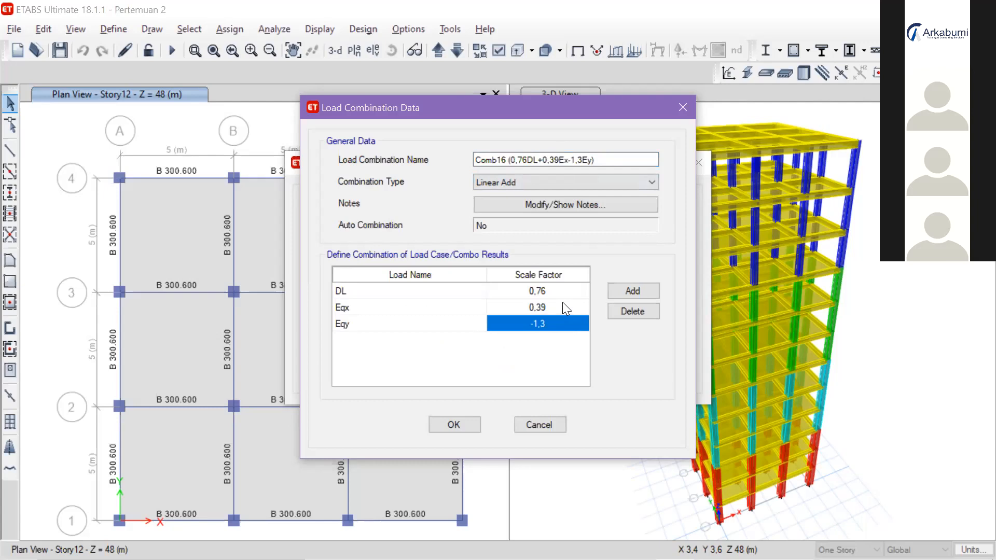
pyautogui.click(549, 160)
pyautogui.click(602, 158)
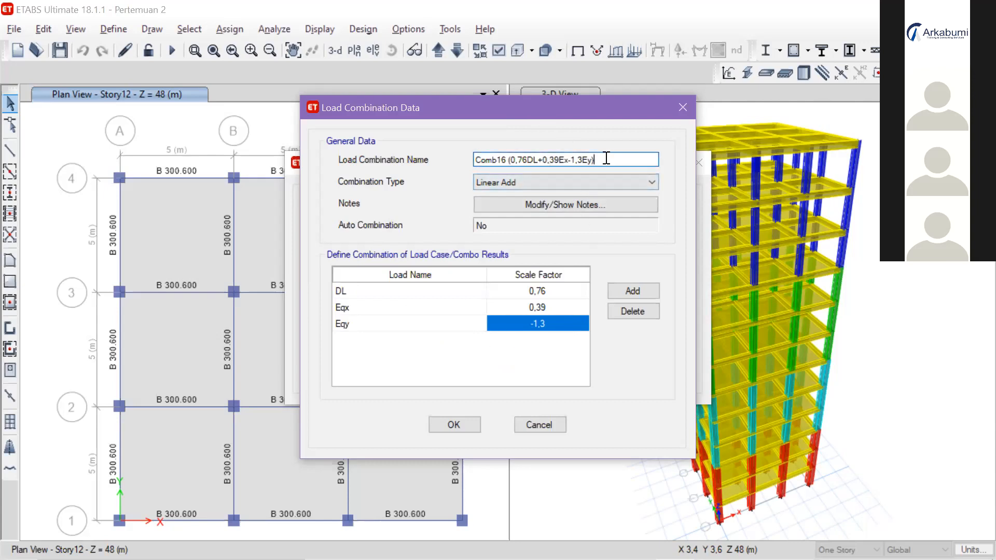
pyautogui.click(454, 422)
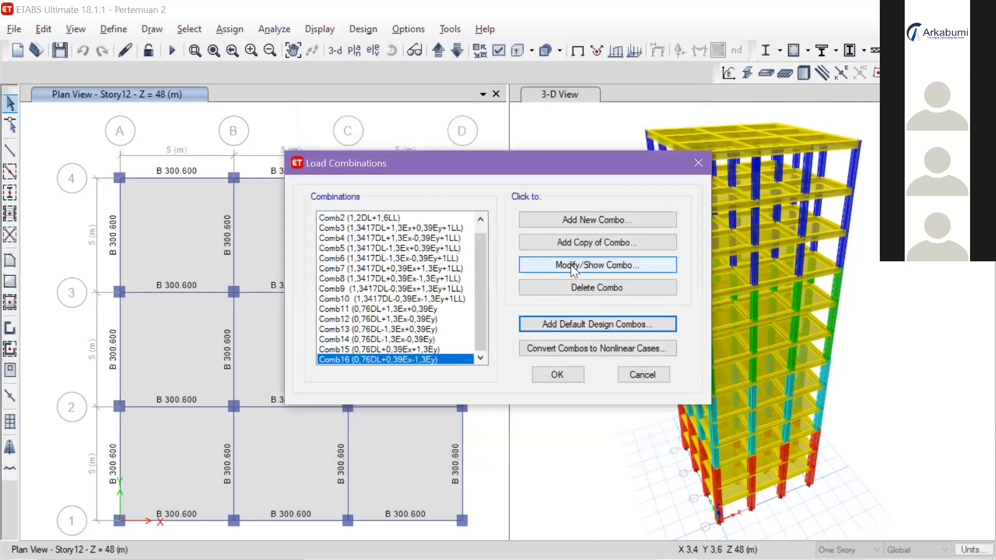
# Step: Add a copy of Comb16, name it Comb17 (0,76DL-0,39Ex+1,3Ey), and copy the bracketed expression from its name
pyautogui.click(622, 241)
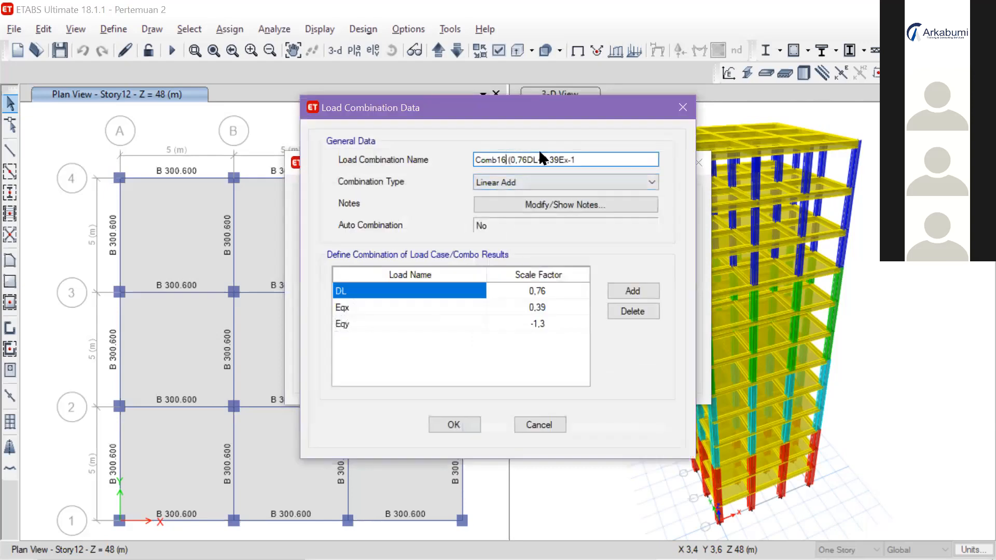
pyautogui.press('BackSpace')
pyautogui.write('7')
pyautogui.click(580, 161)
pyautogui.press('BackSpace')
pyautogui.press('BackSpace')
pyautogui.write('+1,3Ey)')
pyautogui.press('Left')
pyautogui.press('Left')
pyautogui.press('Left')
pyautogui.press('Left')
pyautogui.press('Left')
pyautogui.press('Left')
pyautogui.press('Left')
pyautogui.press('Left')
pyautogui.press('Left')
pyautogui.press('Left')
pyautogui.press('Left')
pyautogui.press('Left')
pyautogui.press('Left')
pyautogui.press('BackSpace')
pyautogui.write('-')
pyautogui.moveTo(600, 159); pyautogui.dragTo(508, 160)
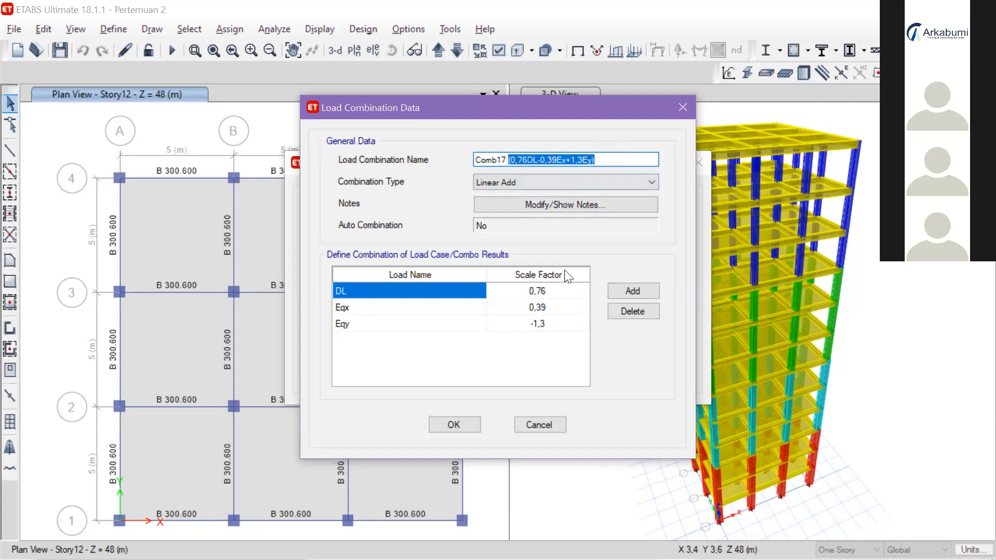
# Step: Set the Comb17 scale factors to -0,39 for Eqx and 1,3 for Eqy, and accept the combination
pyautogui.click(538, 308)
pyautogui.write('-0,39')
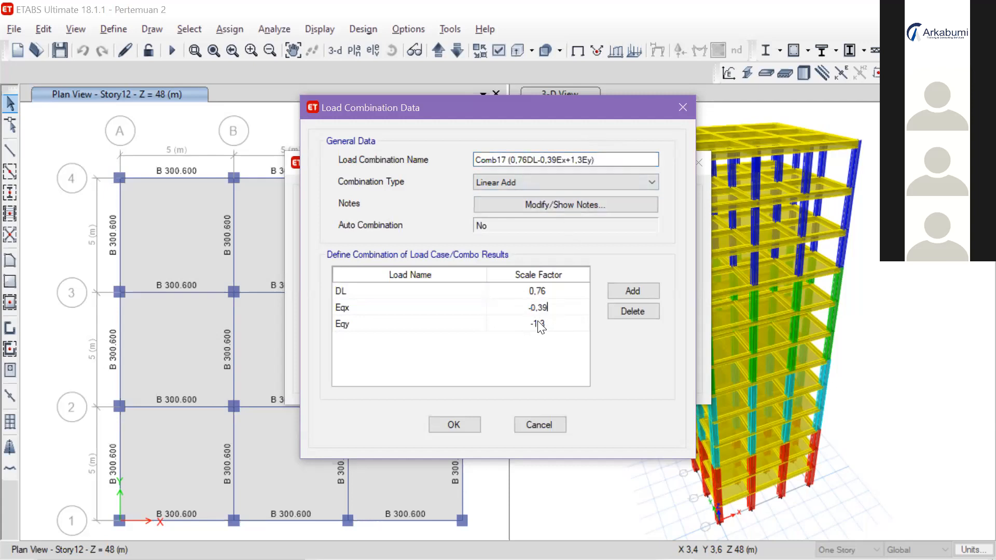
pyautogui.click(536, 323)
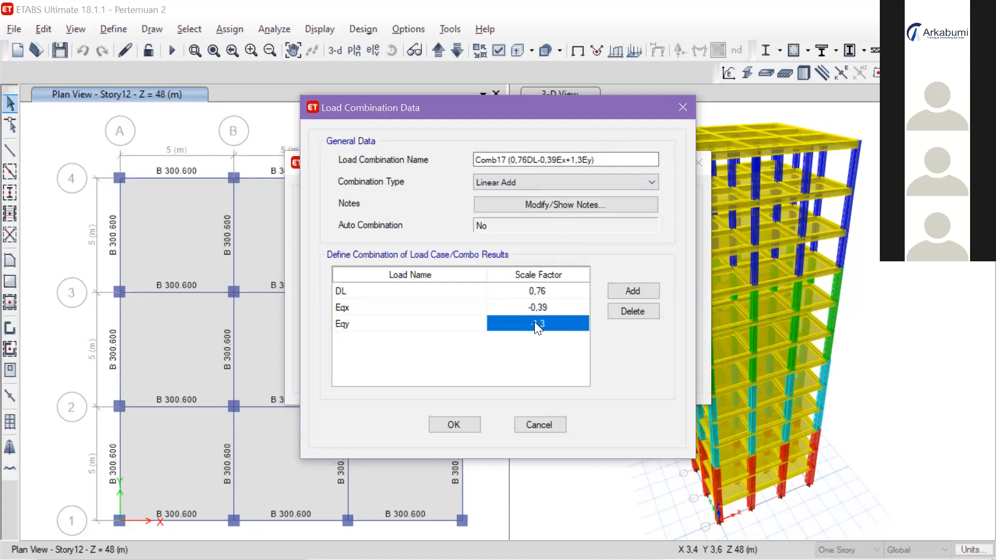
pyautogui.click(534, 322)
pyautogui.press('BackSpace')
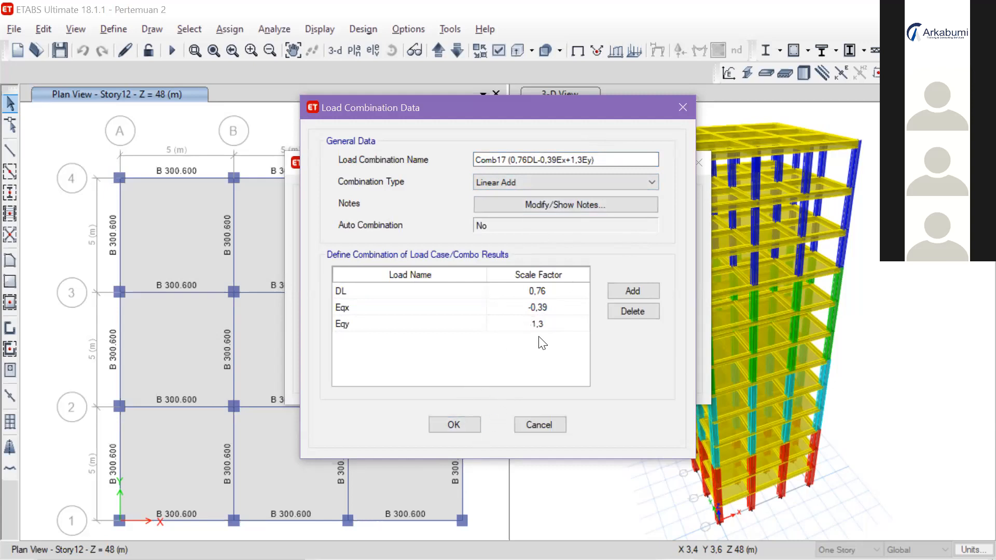
pyautogui.click(459, 426)
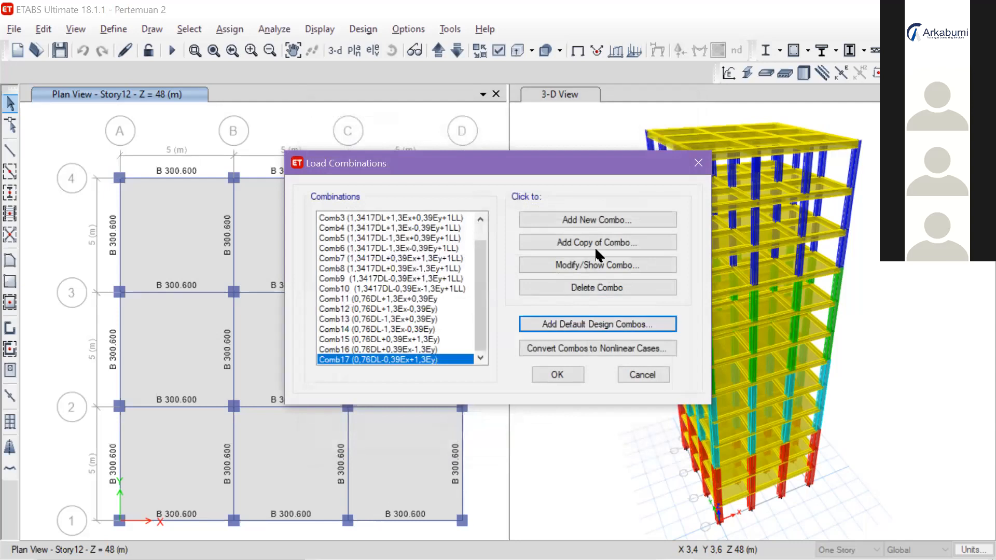
# Step: Add a copy of Comb17 and name it Comb18 (0,76DL-0,39Ex-1,3Ey), reusing the copied expression
pyautogui.click(602, 268)
pyautogui.click(493, 181)
pyautogui.click(505, 160)
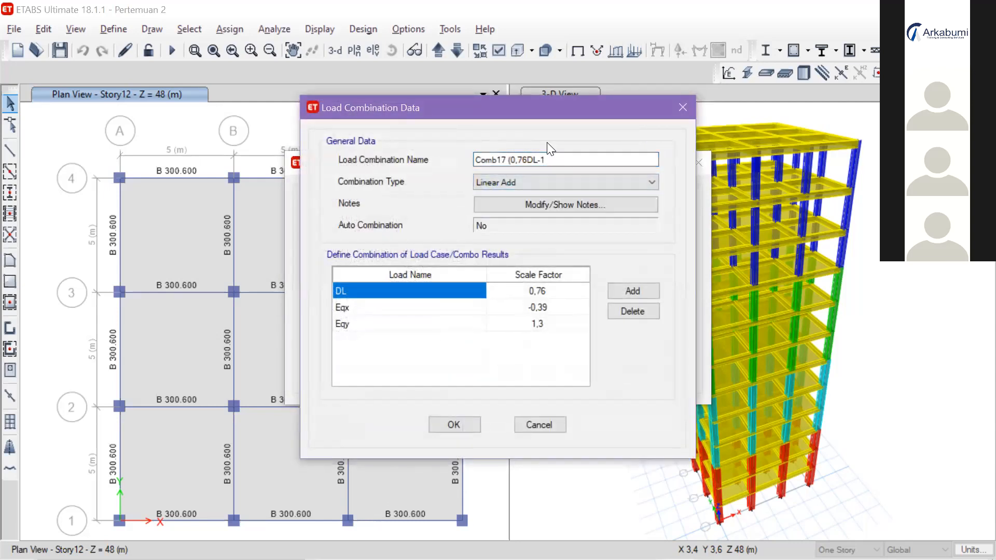
pyautogui.press('BackSpace')
pyautogui.write('8')
pyautogui.click(556, 156)
pyautogui.moveTo(570, 158); pyautogui.dragTo(509, 164)
pyautogui.hotkey('ctrl', 'v')
pyautogui.click(538, 159)
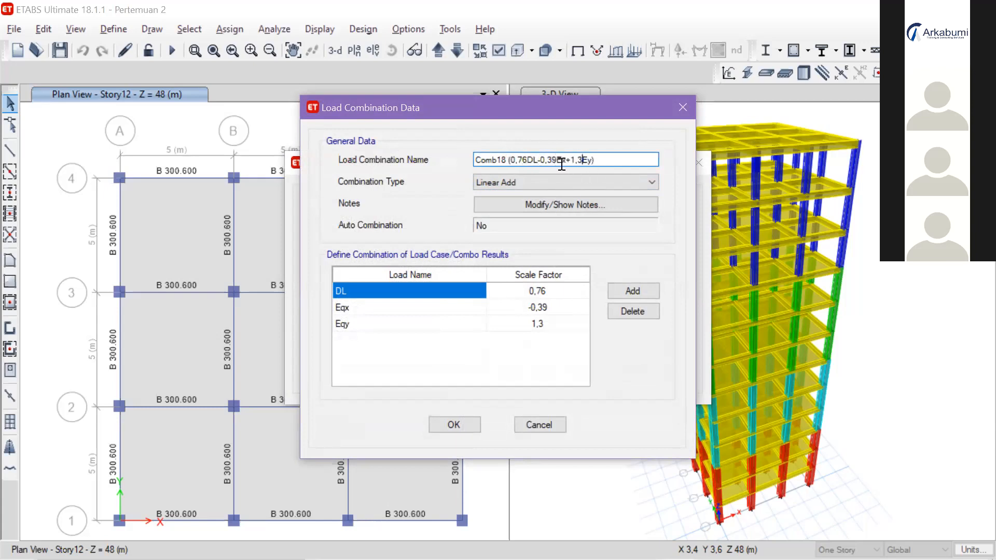
pyautogui.press('Delete')
pyautogui.write('-')
pyautogui.press('BackSpace')
pyautogui.write('-')
# Step: Set the Eqy scale factor of Comb18 to -1,3, accept the combination and save the whole set of load combinations
pyautogui.click(527, 326)
pyautogui.click(532, 324)
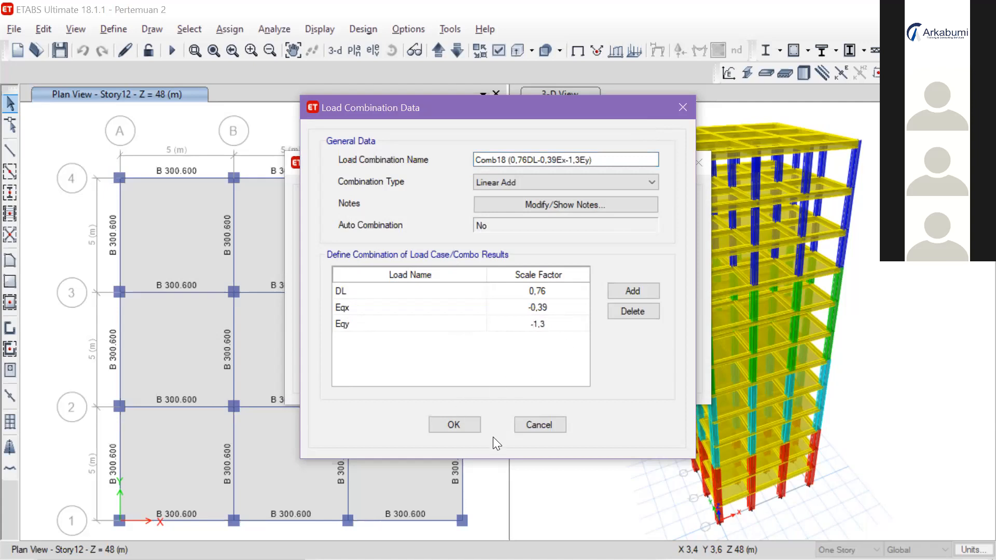
pyautogui.write('-')
pyautogui.click(471, 429)
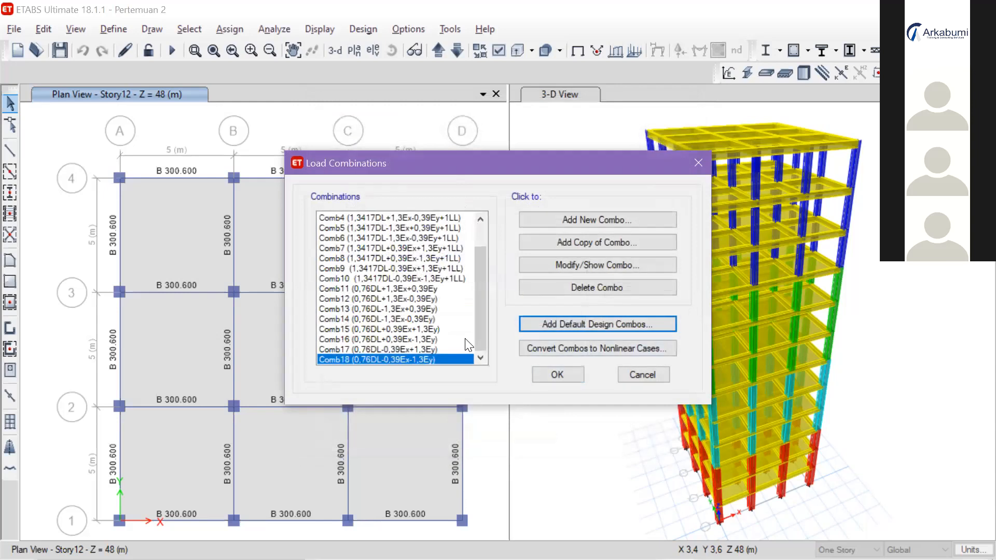
pyautogui.scroll(1, 467, 342)
pyautogui.scroll(-1, 469, 345)
pyautogui.click(543, 372)
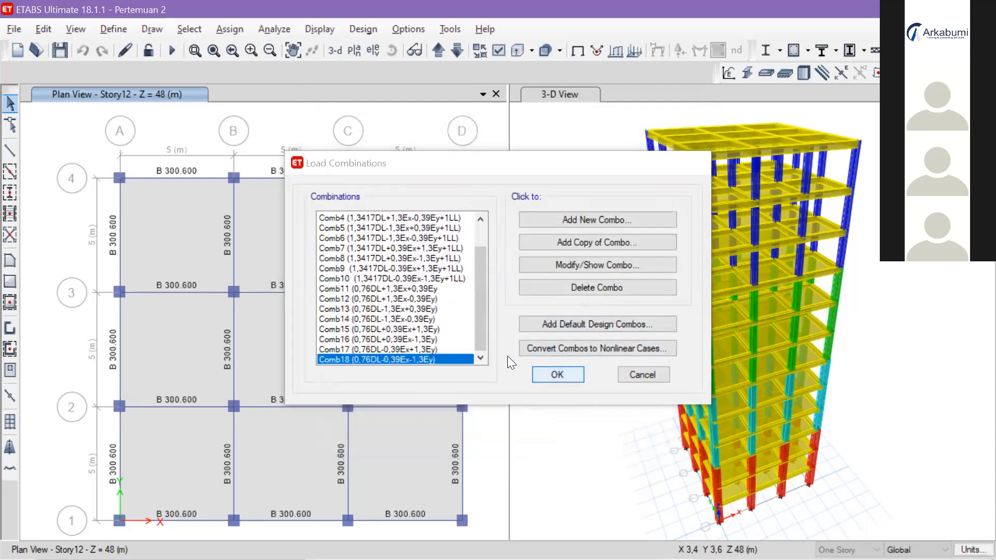
# Step: Reopen the load combinations and review Comb1 to Comb18 against the list in the training module
pyautogui.click(115, 29)
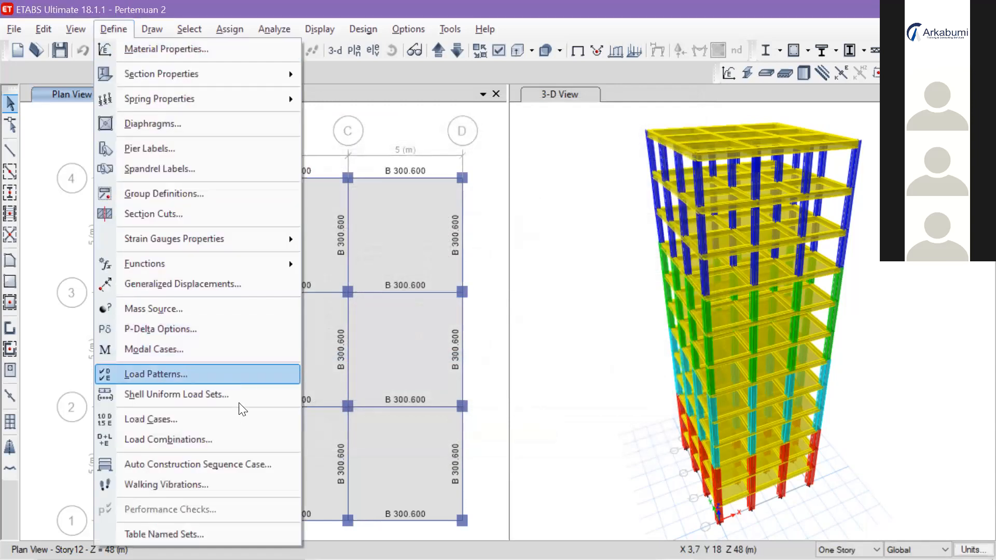
pyautogui.click(252, 439)
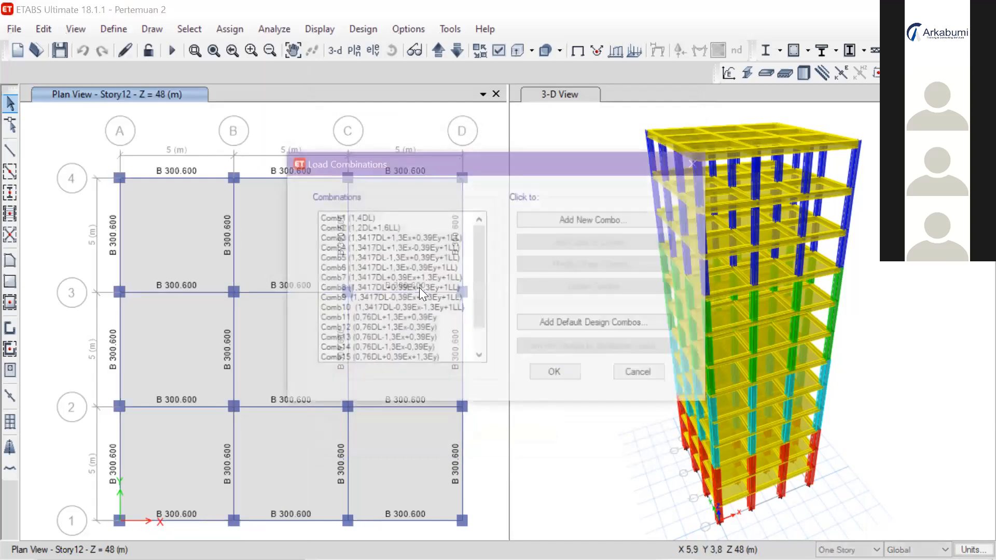
pyautogui.scroll(1, 418, 288)
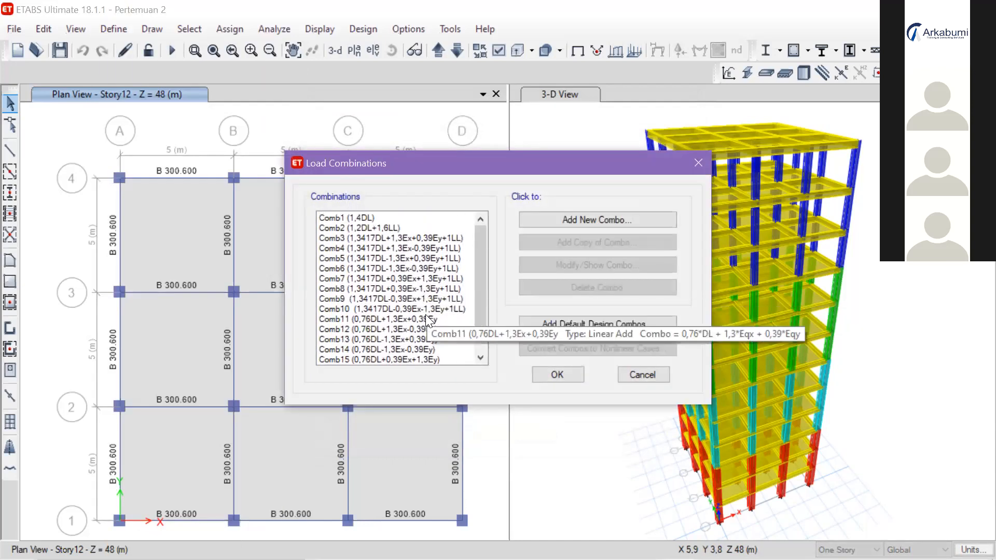
pyautogui.scroll(-3, 412, 333)
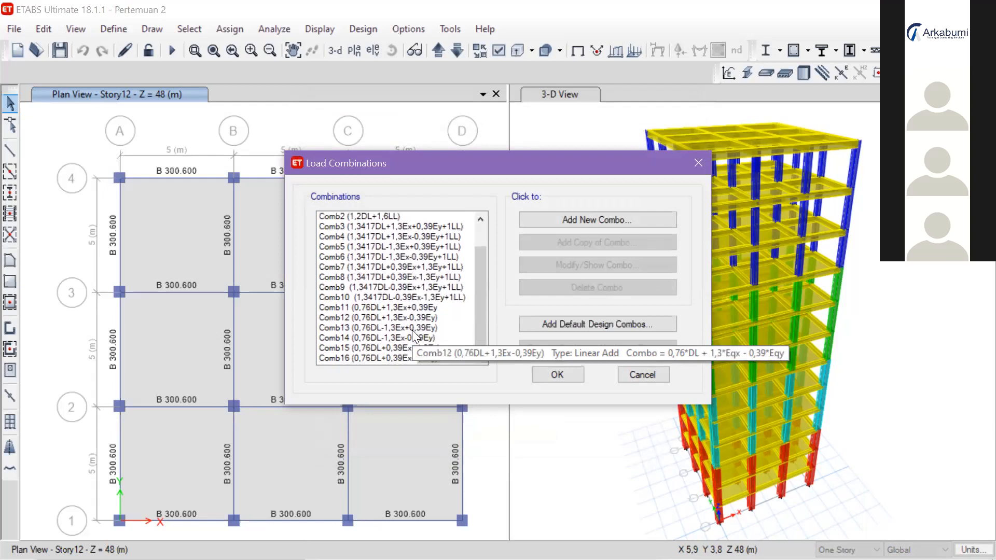
pyautogui.hotkey('alt', 'Tab')
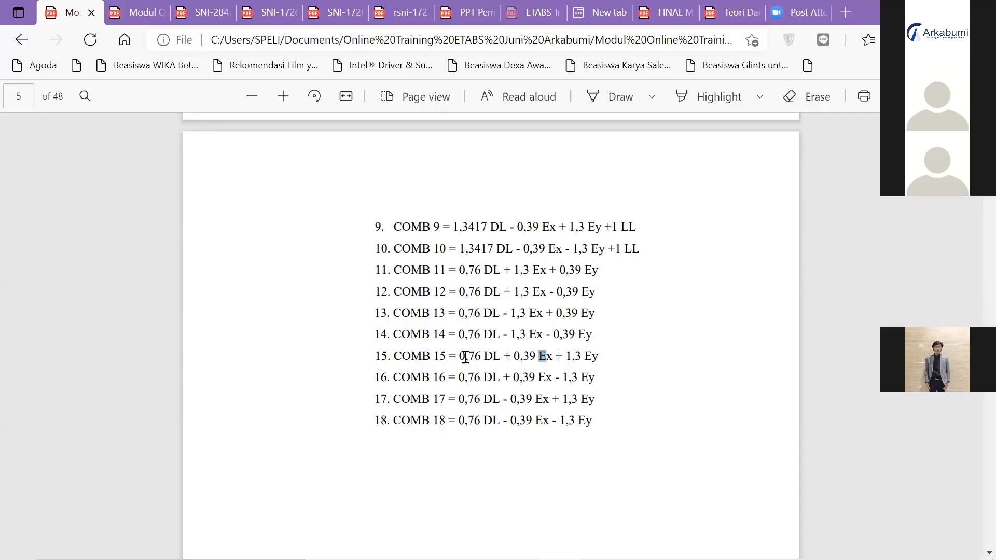
pyautogui.hotkey('alt', 'Tab')
pyautogui.scroll(1, 463, 324)
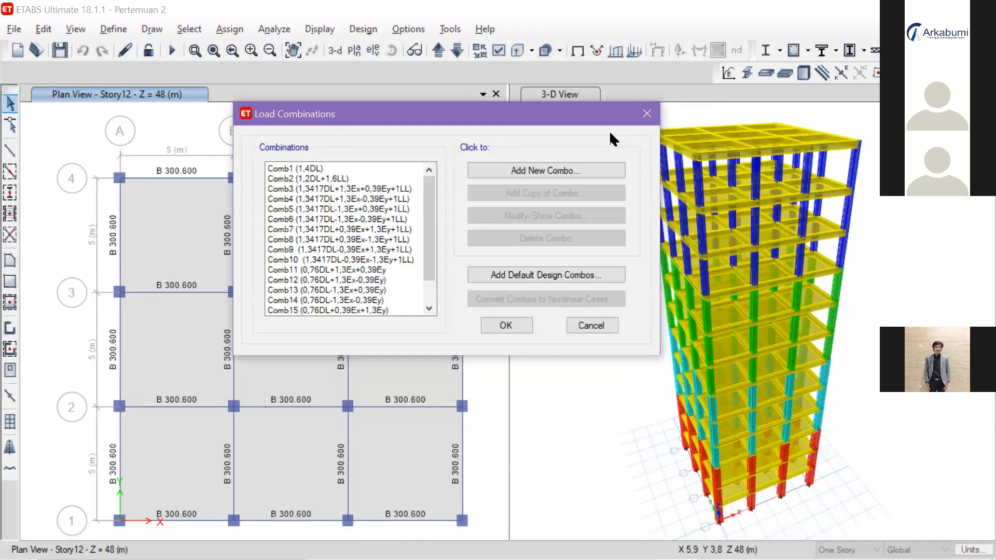
pyautogui.click(635, 118)
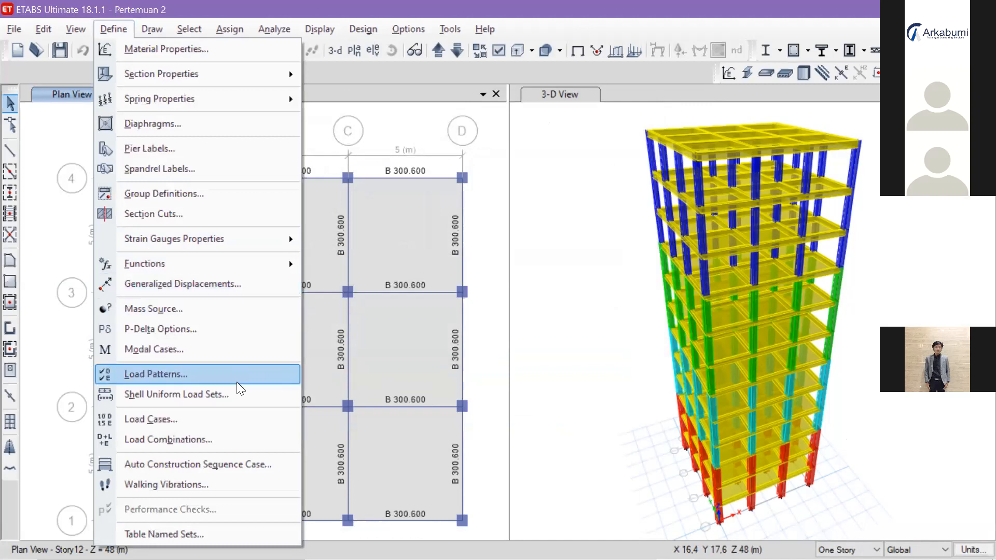
# Step: Review the load cases and the ASCE 7-16 seismic loading settings of the Eqx load pattern without changing them
pyautogui.click(271, 424)
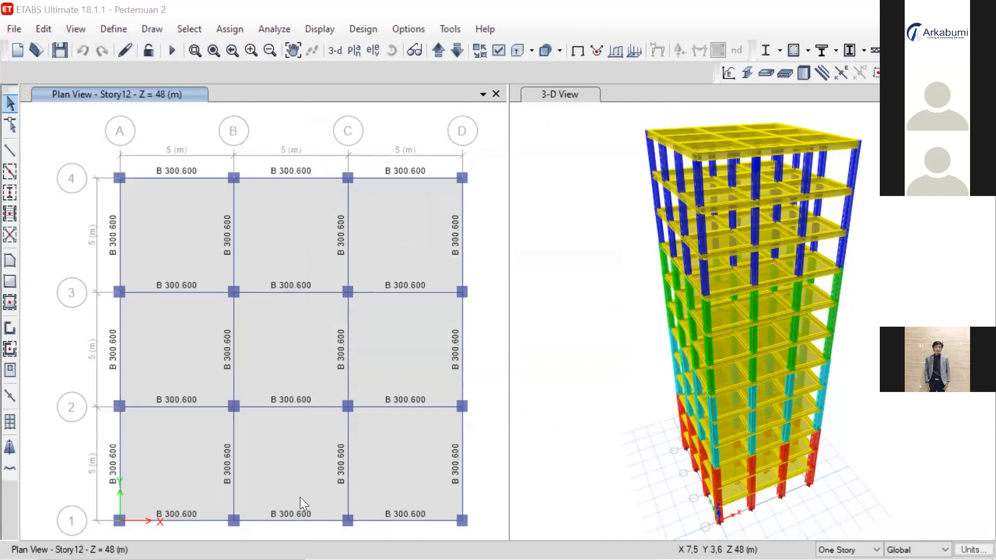
pyautogui.click(781, 151)
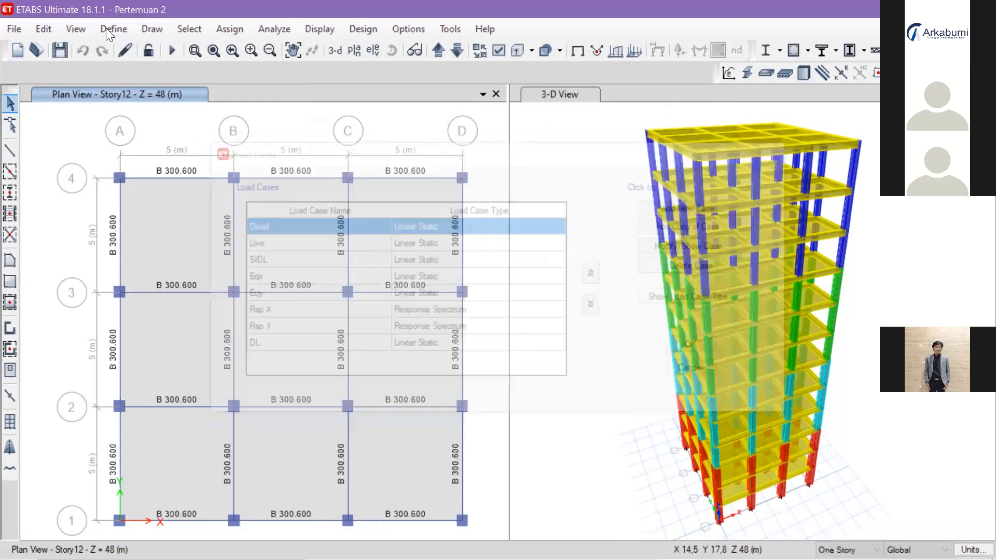
pyautogui.click(110, 28)
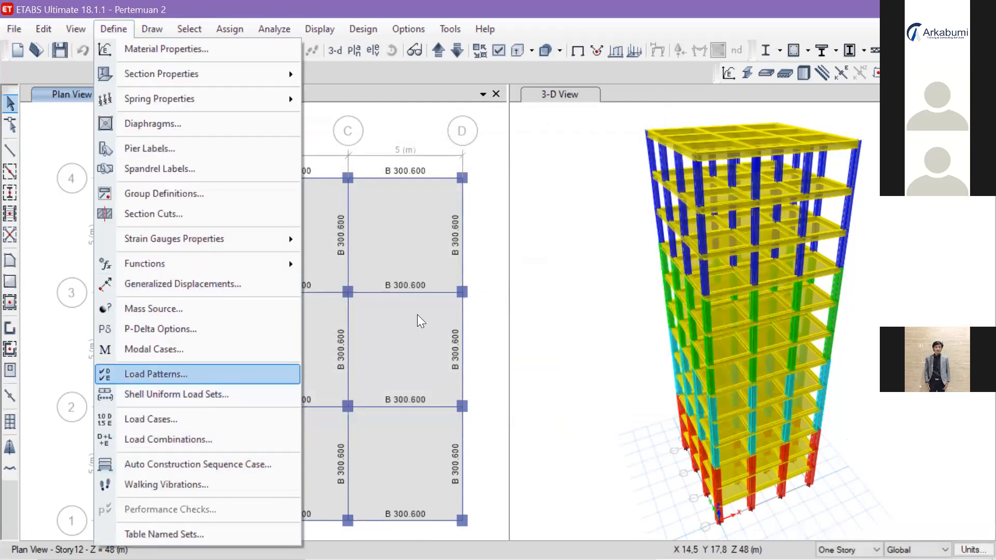
pyautogui.click(192, 374)
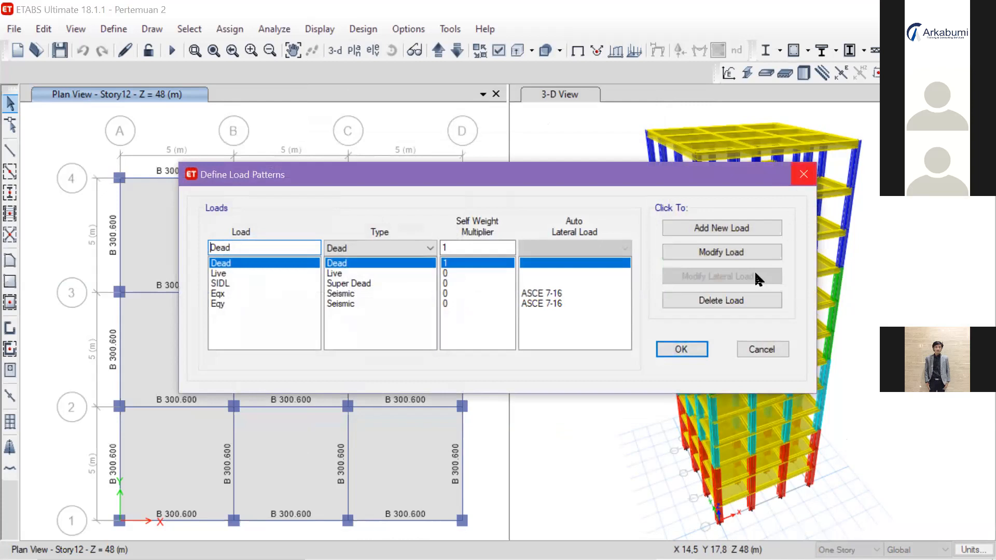
pyautogui.click(546, 293)
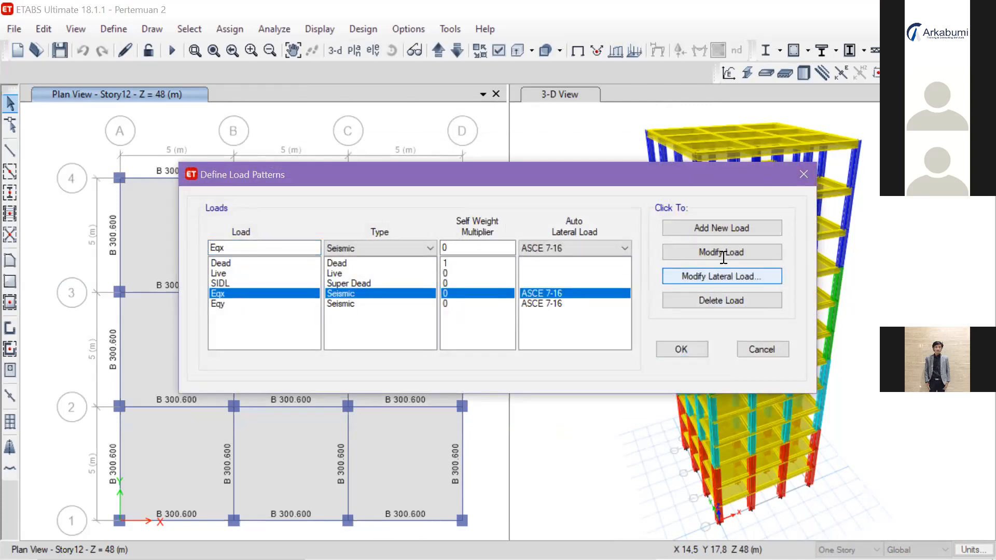
pyautogui.click(722, 276)
pyautogui.click(789, 107)
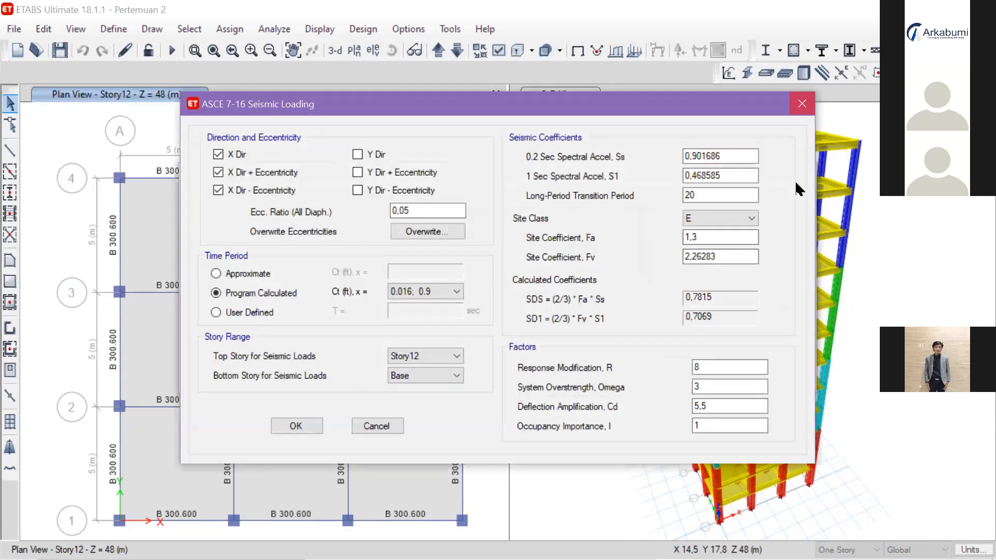
pyautogui.click(801, 176)
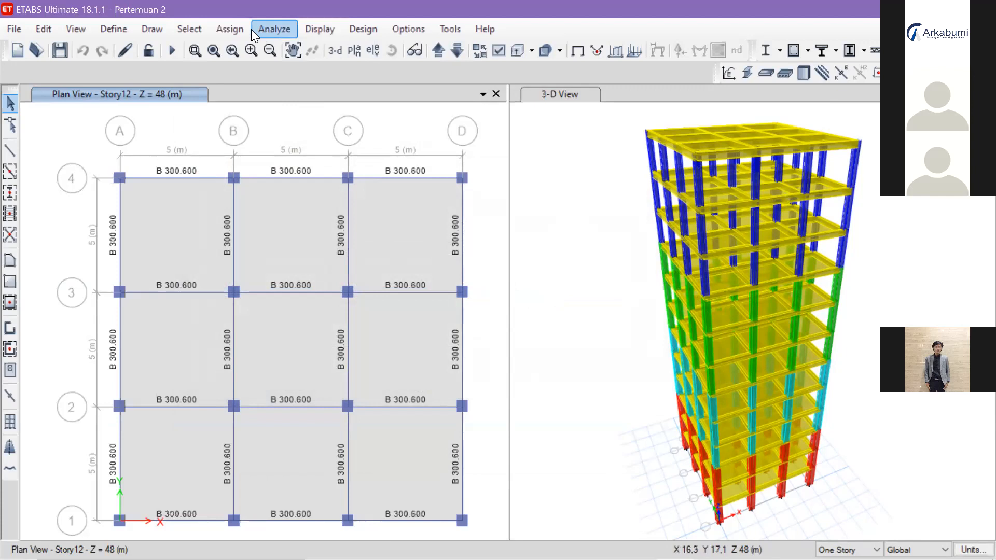
pyautogui.click(276, 29)
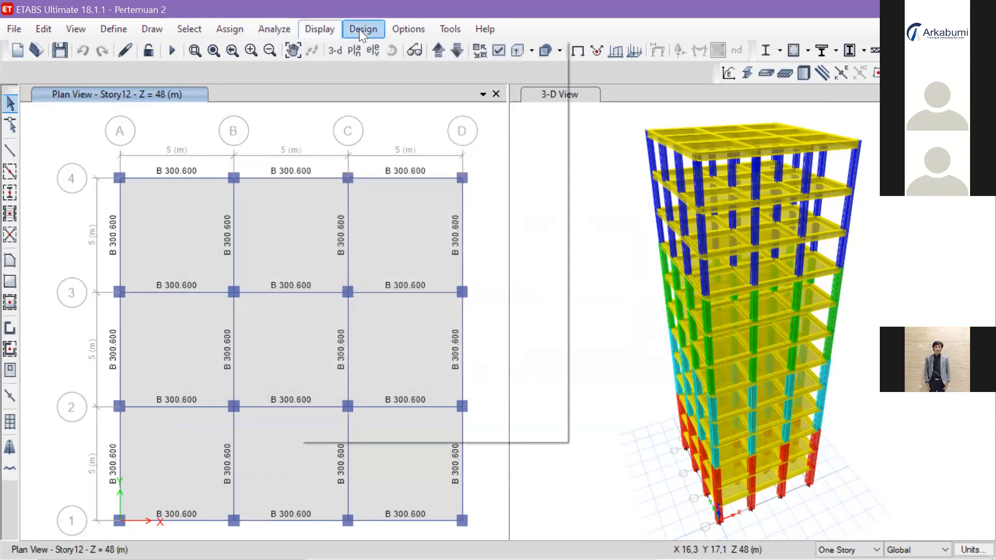
pyautogui.moveTo(362, 29)
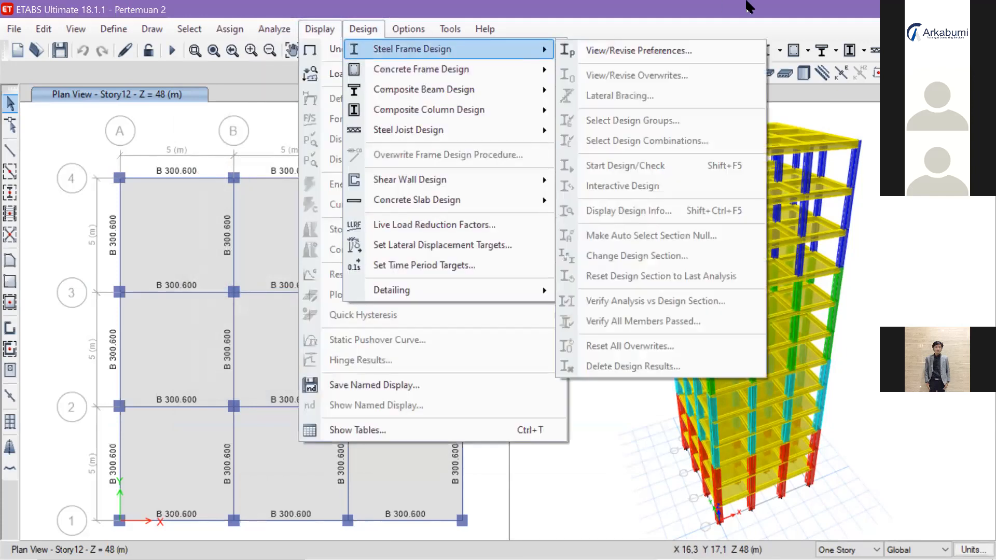
pyautogui.click(372, 7)
pyautogui.click(374, 11)
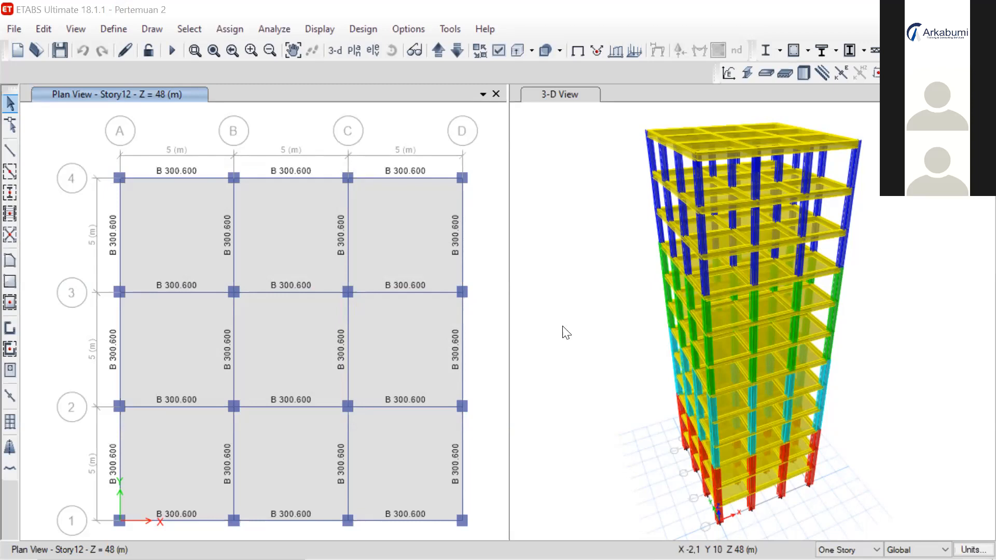
# Step: Switch to the Aplikasi Spektrum Respons Desain Indonesia 2021 and calculate the response spectrum for the location semarang (P)
pyautogui.hotkey('alt', 'Tab')
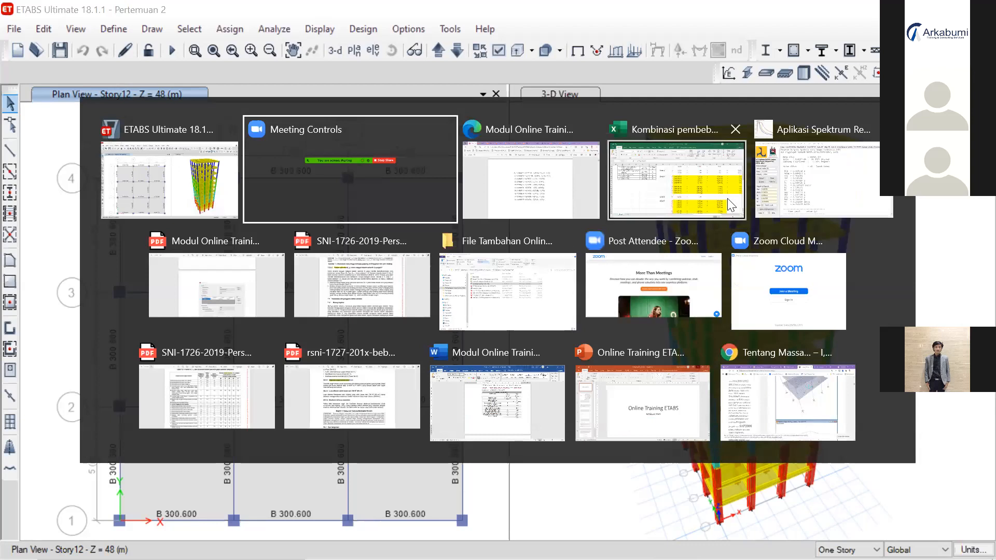
pyautogui.click(774, 178)
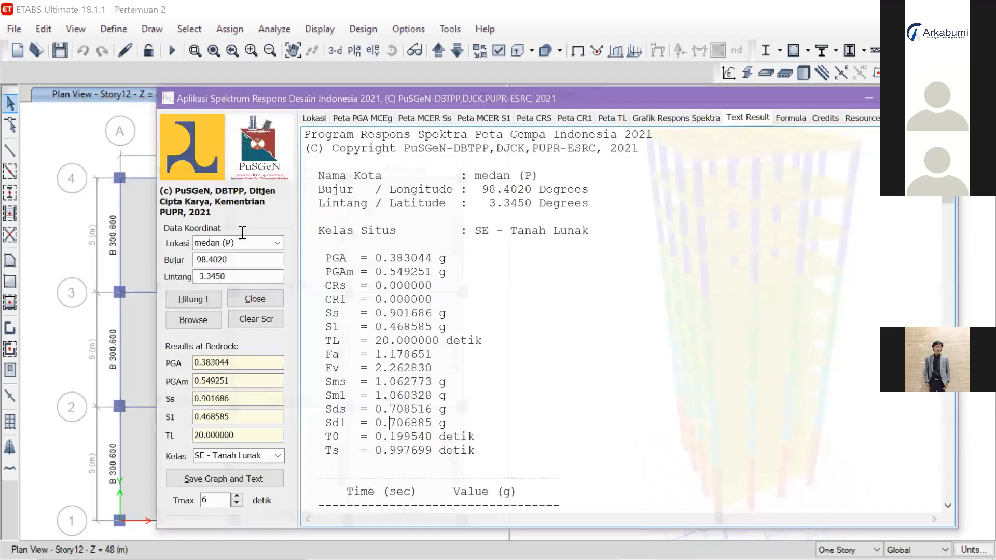
pyautogui.click(242, 233)
pyautogui.write('semar')
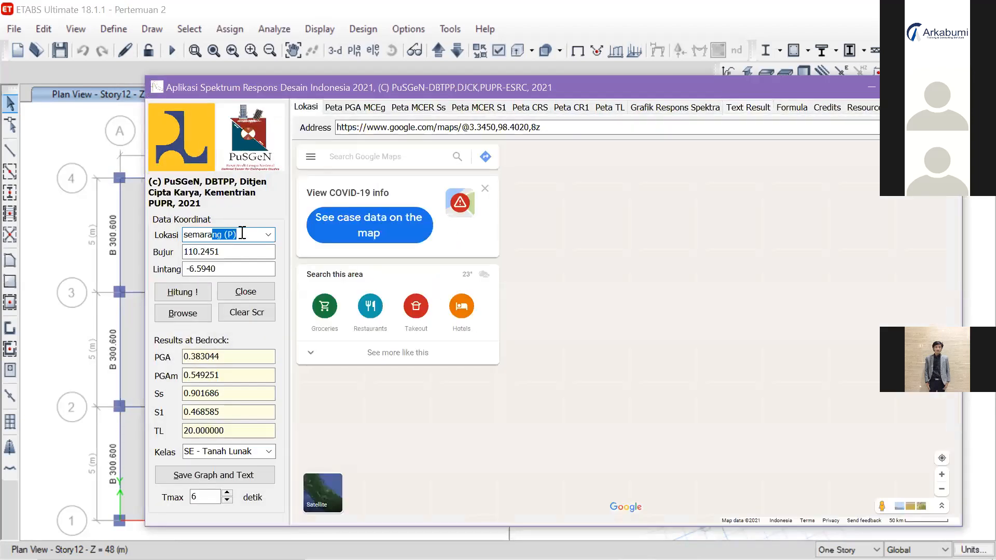
pyautogui.write('a')
pyautogui.click(182, 292)
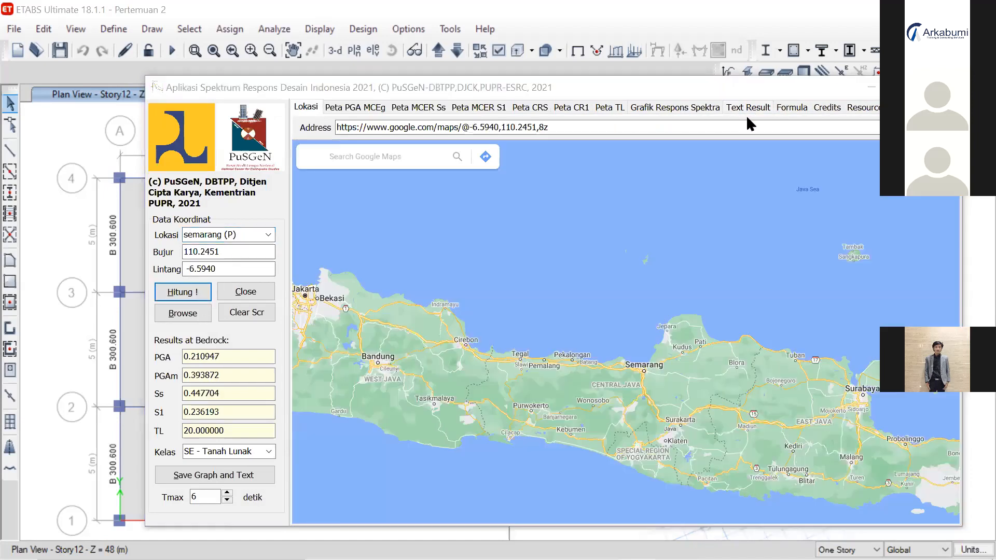
# Step: Examine the response spectrum graph and the text results for Semarang, including the spectral parameters and site coefficients
pyautogui.click(709, 110)
pyautogui.click(657, 194)
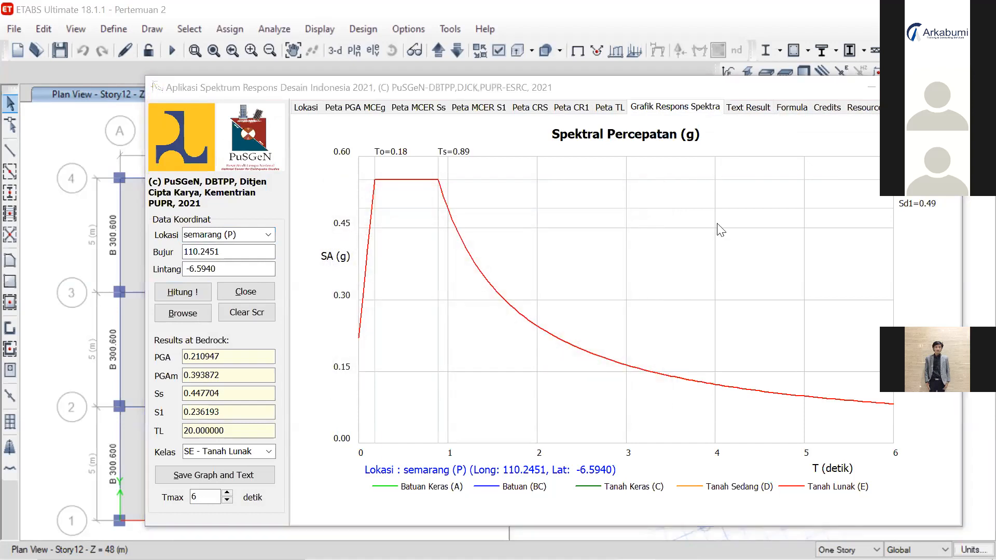
pyautogui.click(748, 107)
pyautogui.click(786, 106)
pyautogui.click(763, 109)
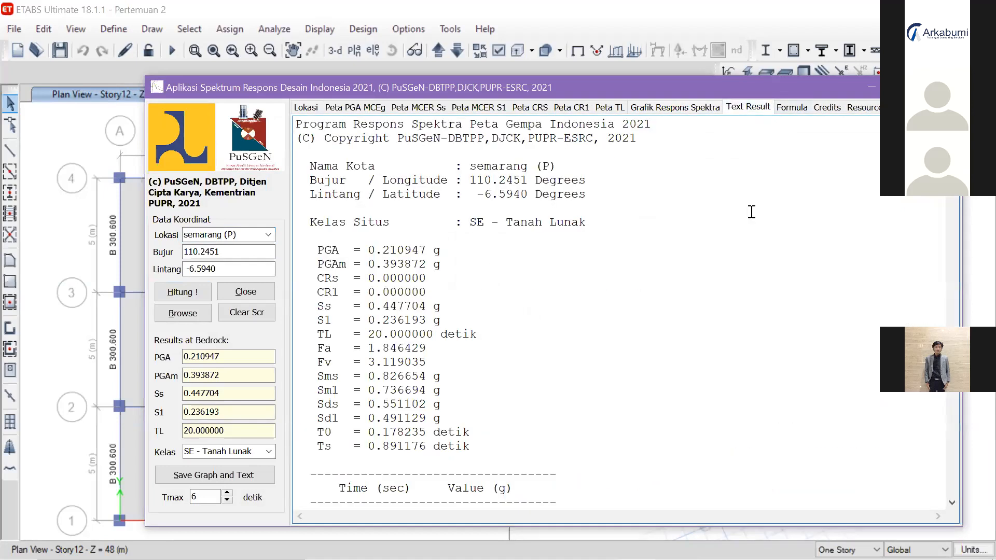
pyautogui.scroll(-2, 545, 349)
pyautogui.scroll(2, 532, 358)
pyautogui.click(411, 306)
pyautogui.scroll(-1, 413, 316)
pyautogui.scroll(1, 413, 316)
pyautogui.scroll(-2, 430, 313)
pyautogui.scroll(2, 431, 315)
pyautogui.scroll(-1, 432, 304)
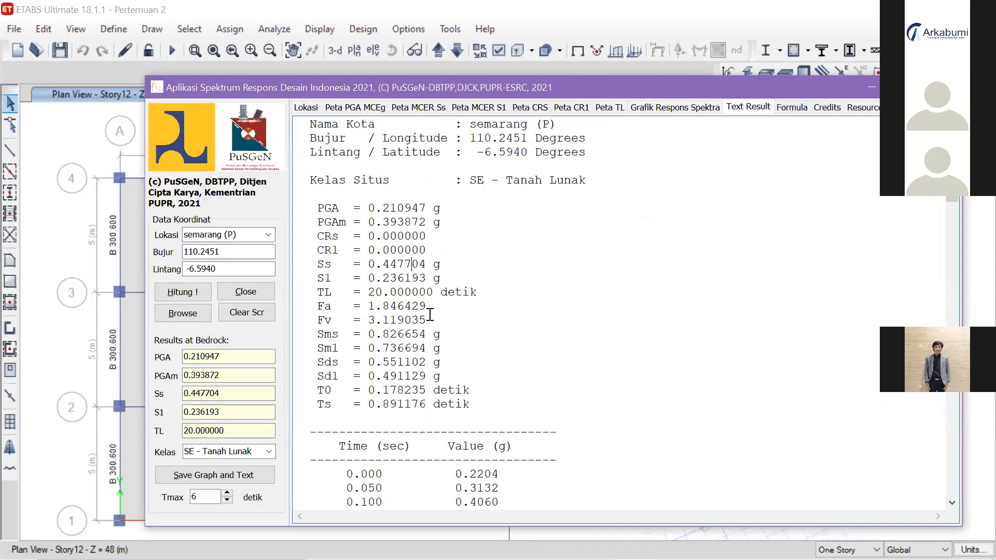
# Step: Review Semarang's spectral parameters, site coefficients and design accelerations Sds and Sd1 in the text results
pyautogui.click(432, 293)
pyautogui.scroll(-2, 434, 327)
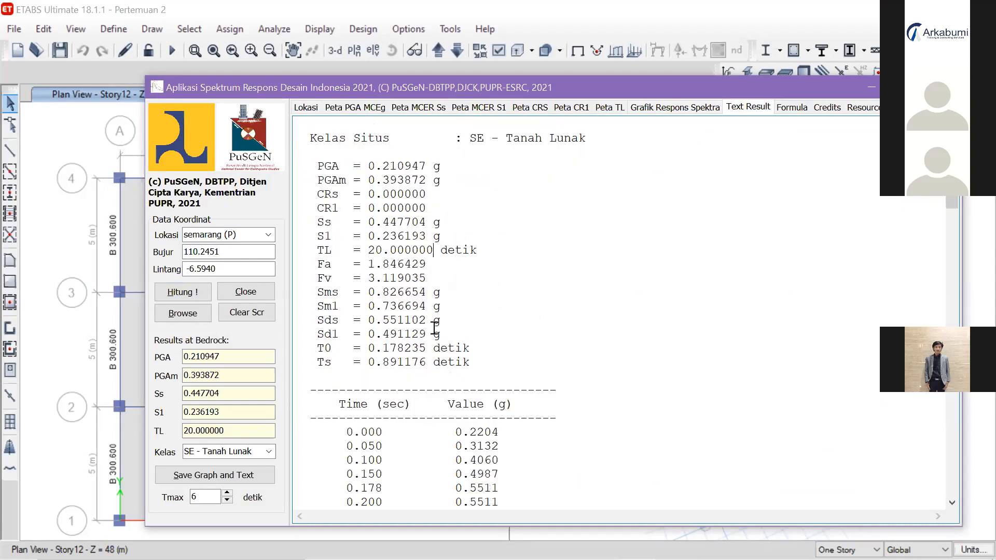
pyautogui.scroll(1, 435, 328)
pyautogui.hotkey('alt', 'Tab')
pyautogui.hotkey('alt', 'Tab')
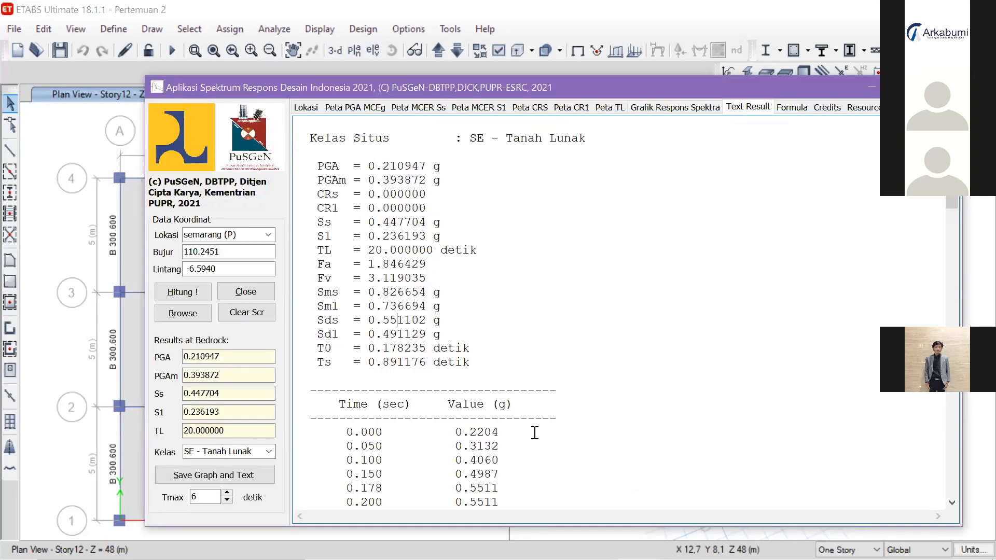
# Step: Switch to the SNI 1726:2019 presentation PDF in Edge and find the Kategori Desain Seismik (Pasal 6.5) slide
pyautogui.hotkey('alt', 'Tab')
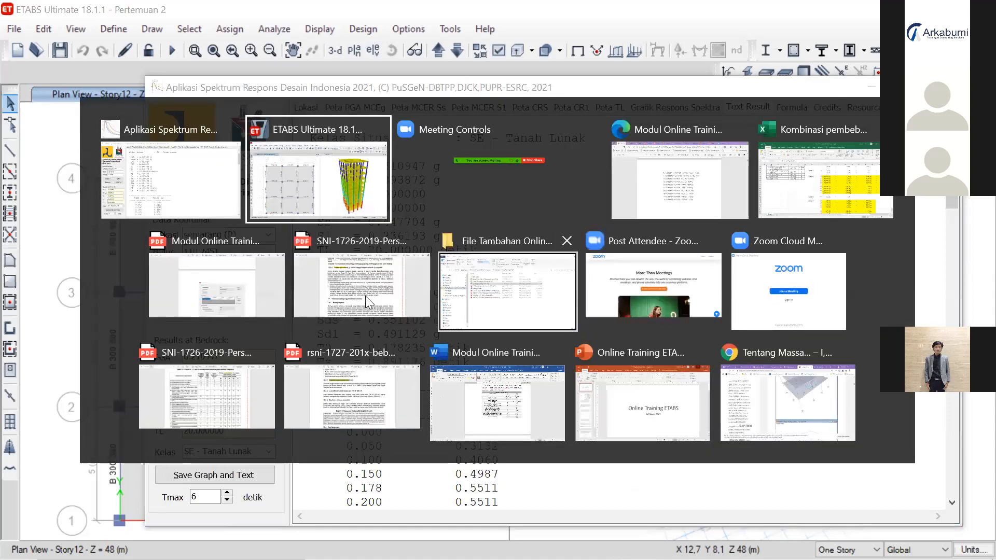
pyautogui.click(624, 192)
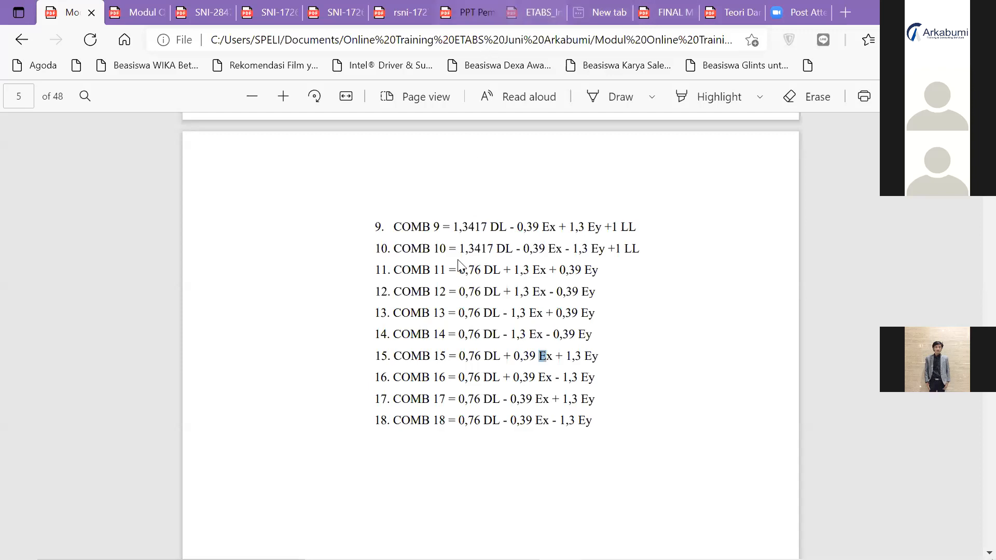
pyautogui.hotkey('alt', 'Tab')
pyautogui.scroll(10, 432, 298)
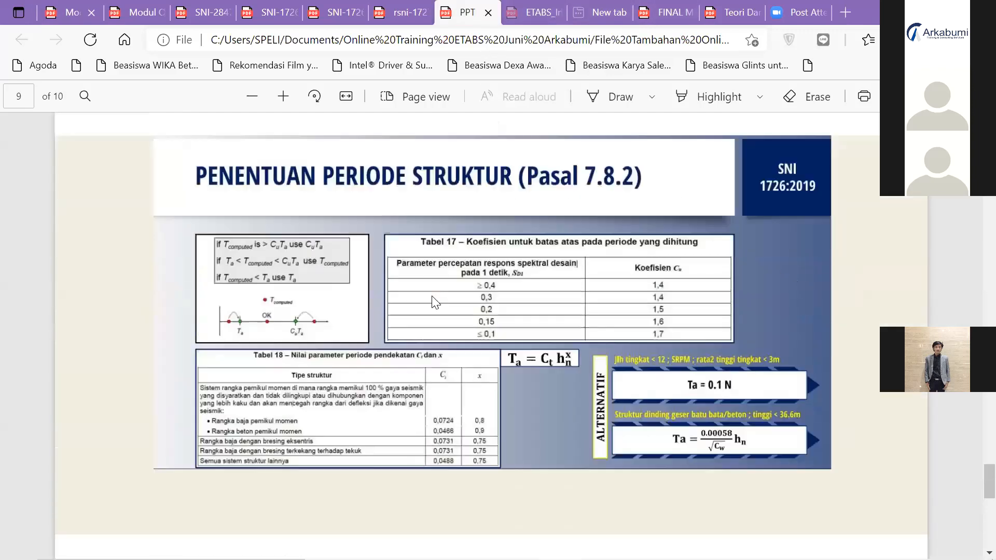
pyautogui.scroll(15, 432, 296)
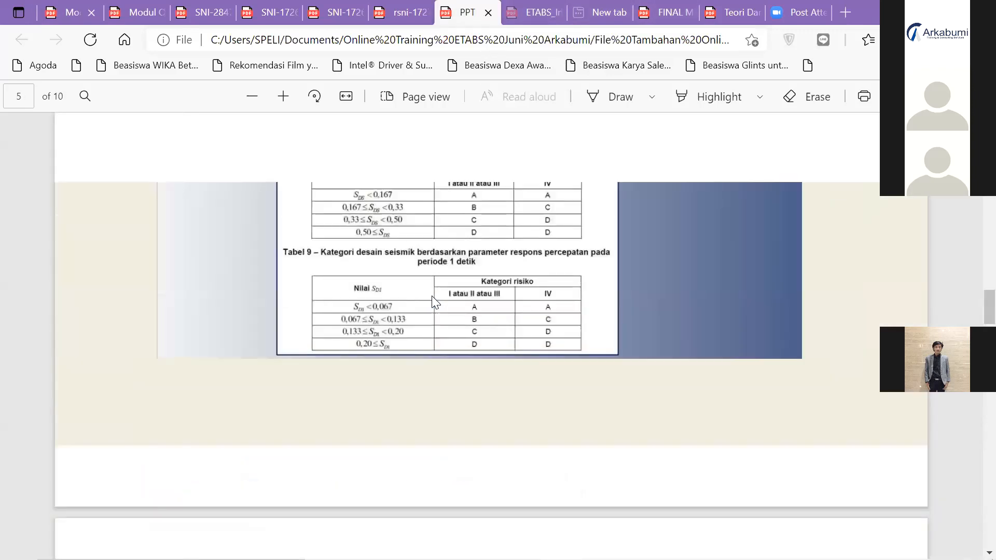
pyautogui.scroll(6, 432, 297)
pyautogui.scroll(-5, 432, 297)
pyautogui.scroll(2, 432, 297)
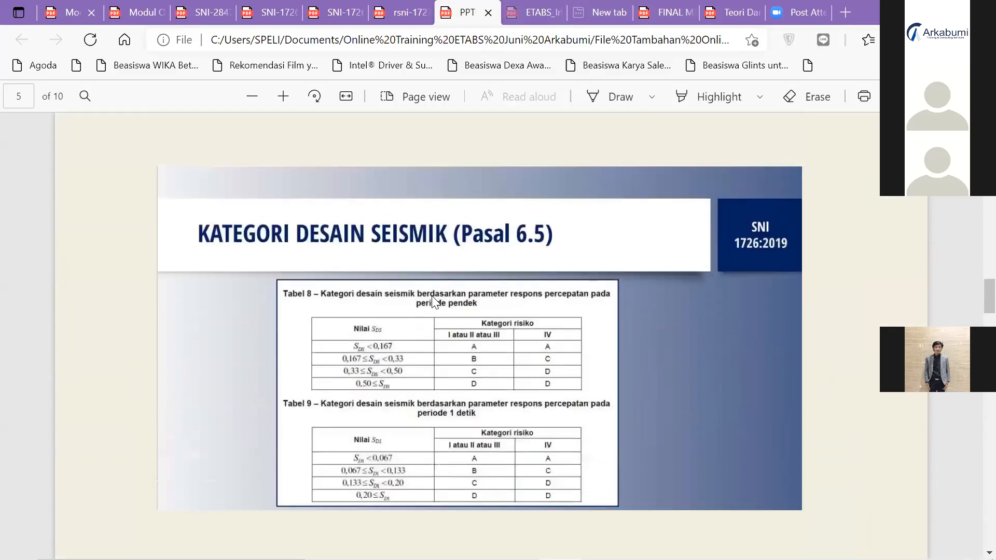
# Step: Compare Semarang's Sds and Sd1 in the response spectrum application with the seismic design categories in Tabel 8 and Tabel 9
pyautogui.hotkey('alt', 'Tab')
pyautogui.press('Tab')
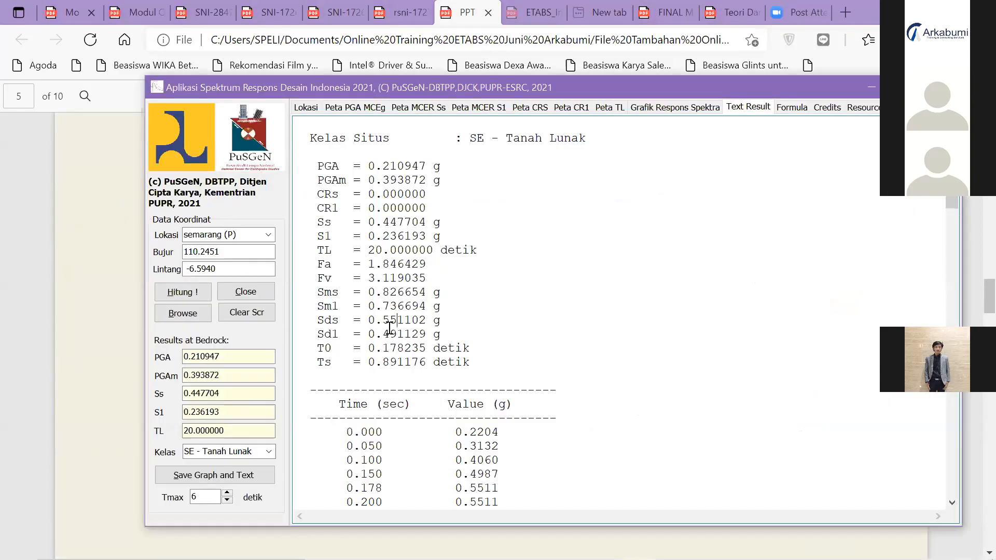
pyautogui.hotkey('alt', 'Tab')
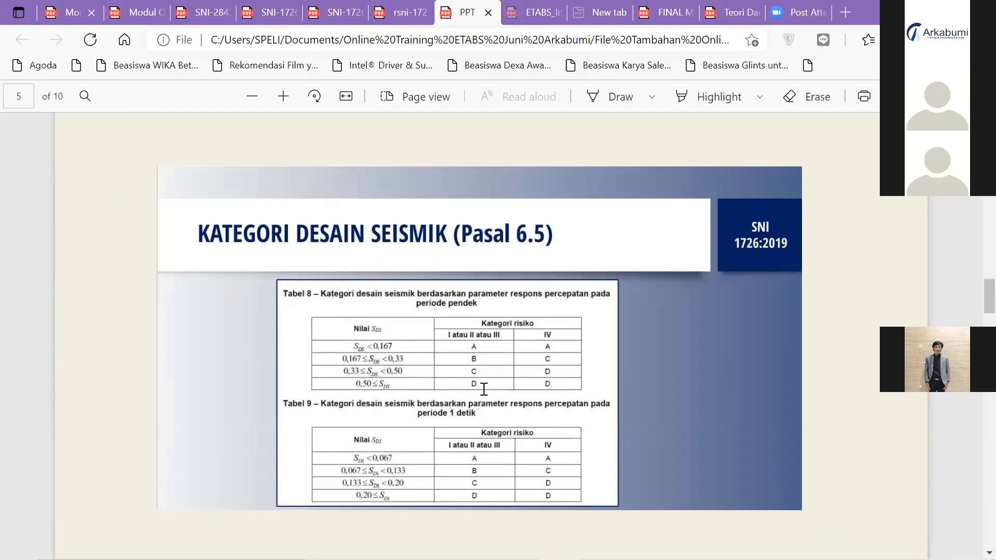
pyautogui.hotkey('alt', 'Tab')
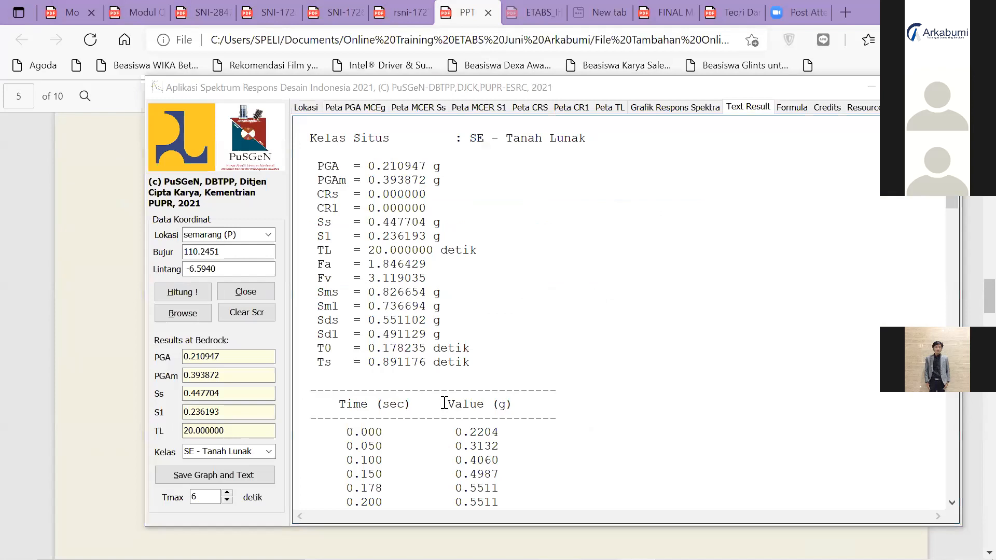
pyautogui.hotkey('alt', 'Tab')
pyautogui.hotkey('alt', 'Tab')
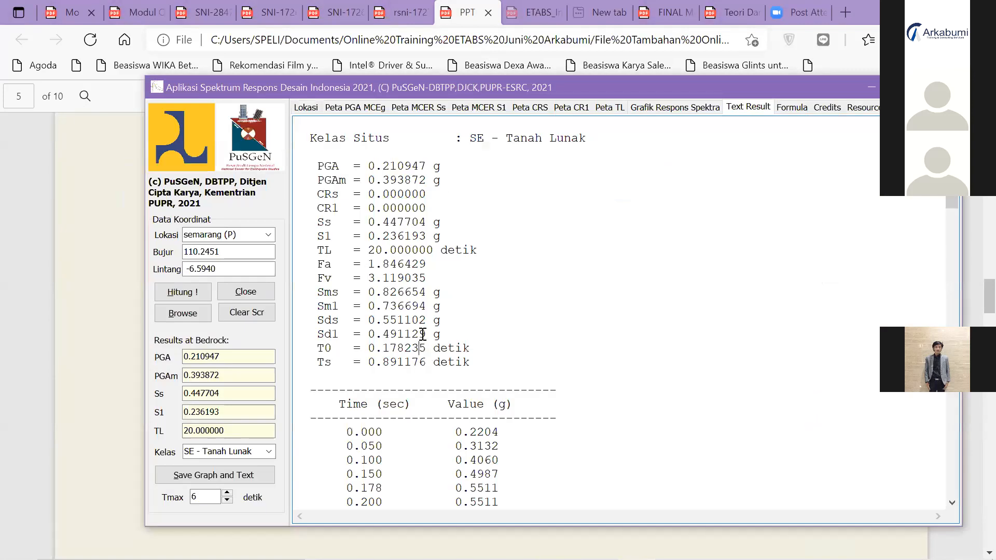
pyautogui.hotkey('alt', 'Tab')
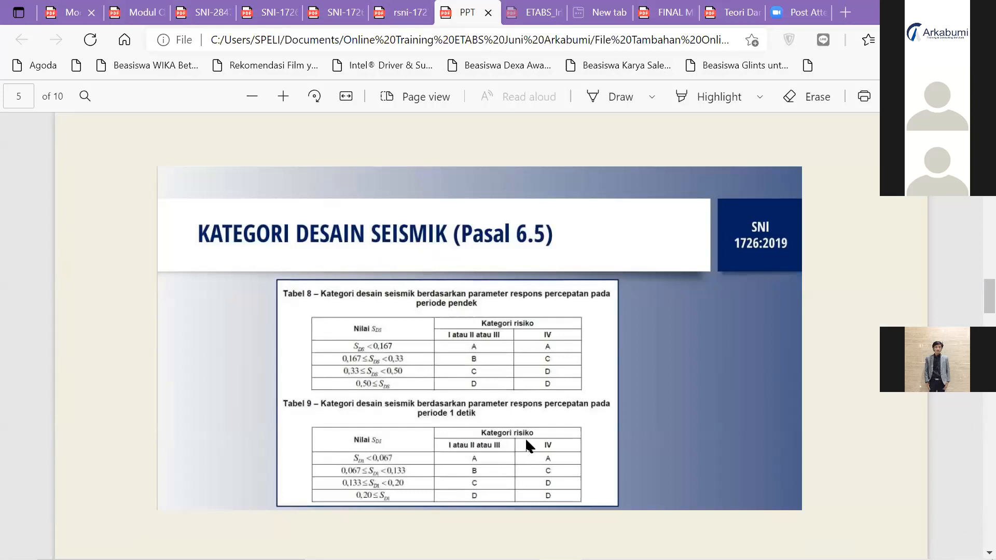
pyautogui.hotkey('alt', 'Tab')
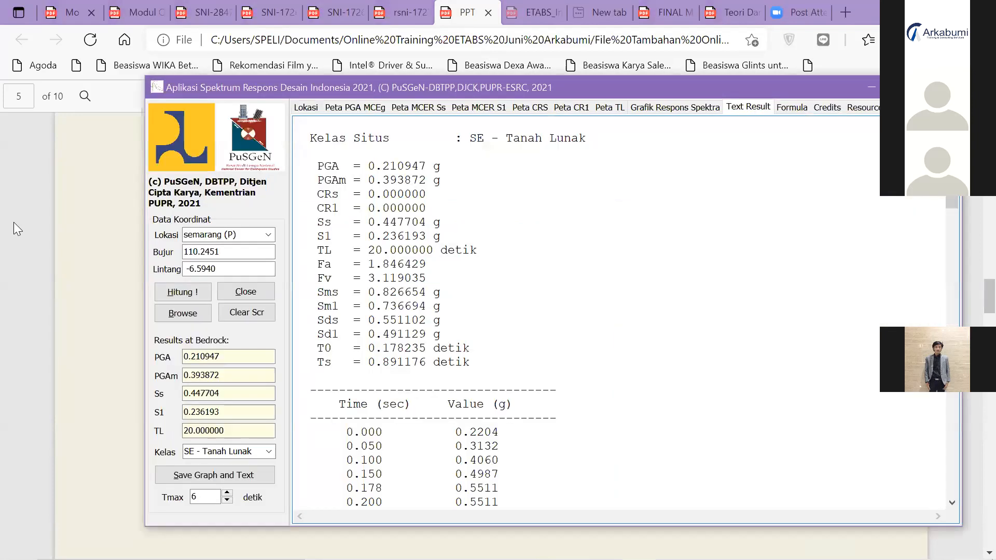
# Step: Calculate the response spectrum for the location samarinda (P) and show its text results
pyautogui.click(248, 234)
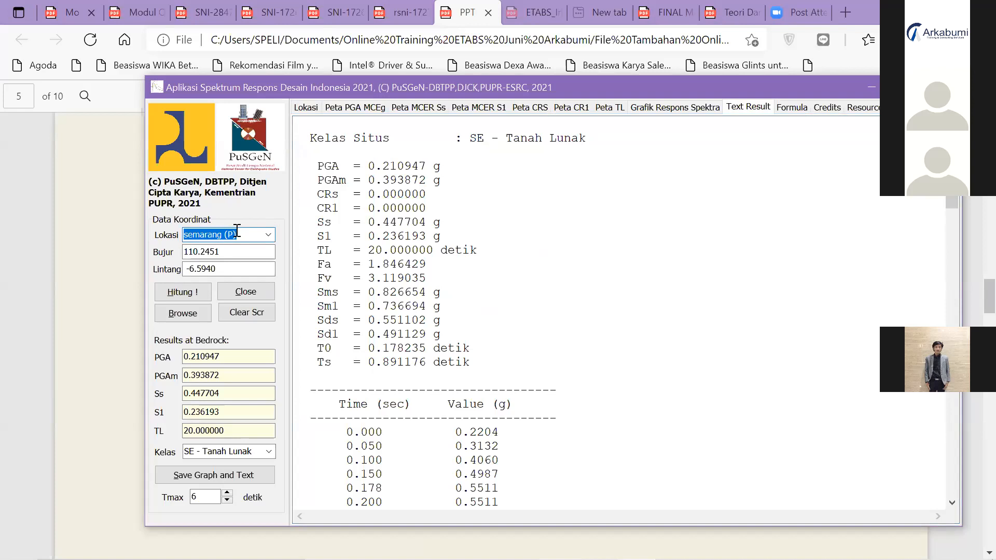
pyautogui.write('s')
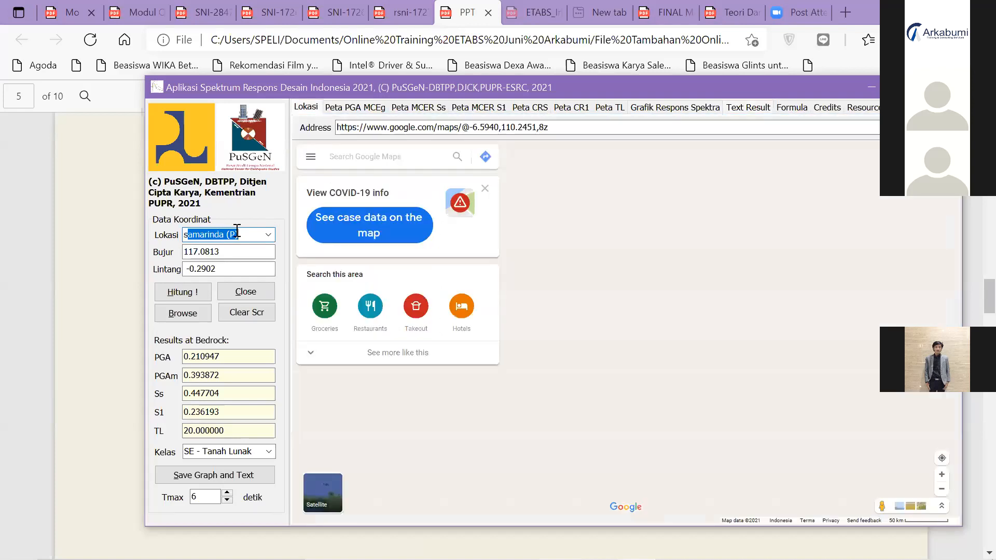
pyautogui.click(204, 292)
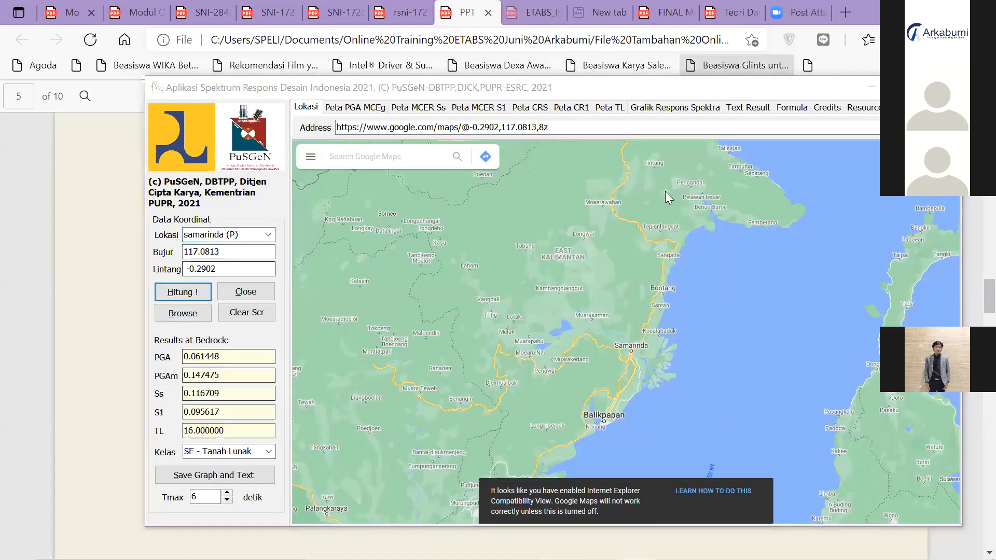
pyautogui.click(670, 193)
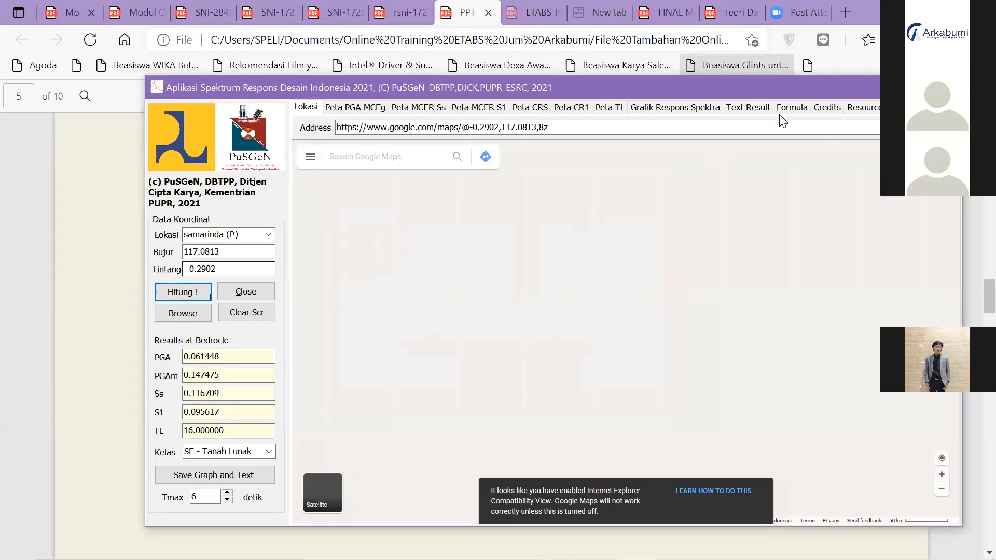
pyautogui.click(750, 106)
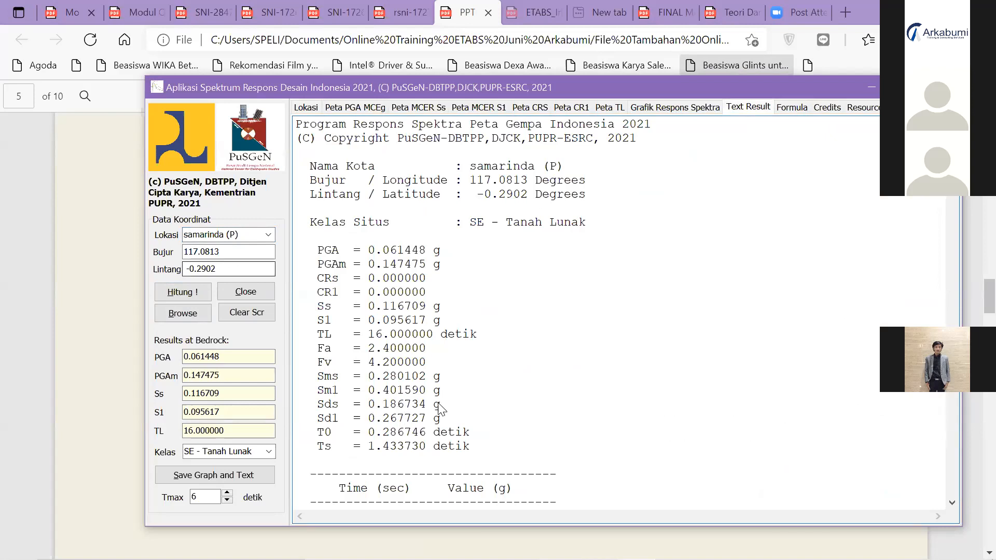
# Step: Compare Samarinda's Sds and Sd1 with the seismic design categories in Tabel 8 and Tabel 9 of the presentation PDF
pyautogui.hotkey('alt', 'Tab')
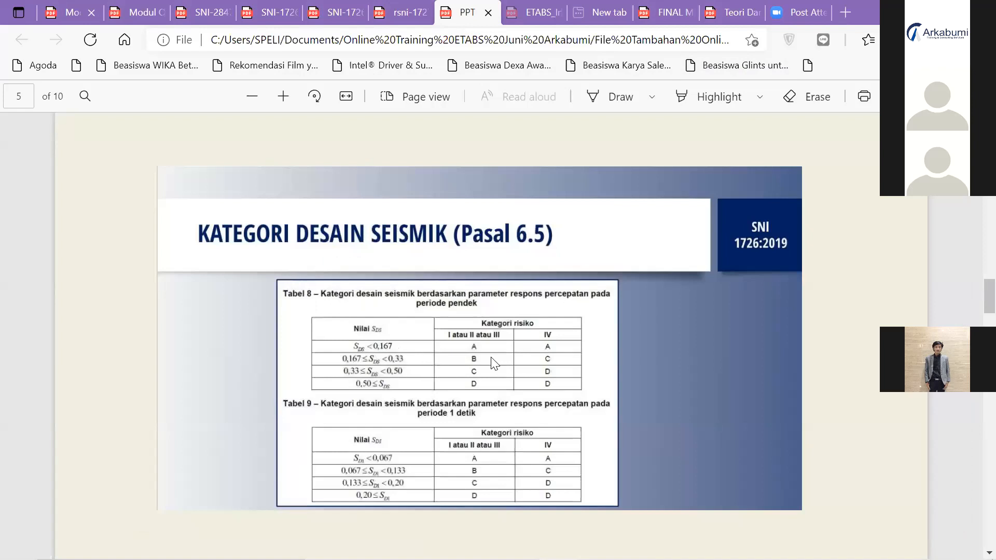
pyautogui.hotkey('alt', 'Tab')
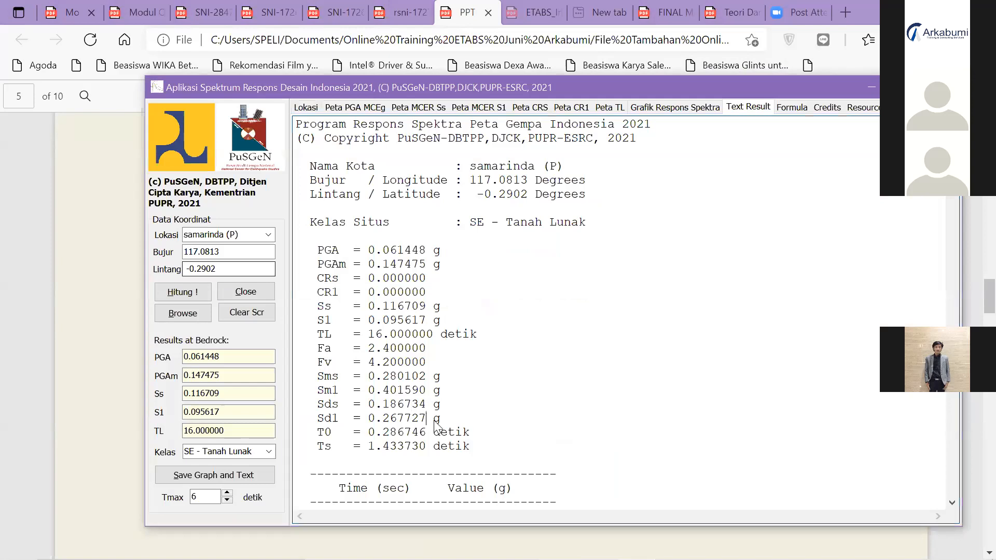
pyautogui.hotkey('alt', 'Tab')
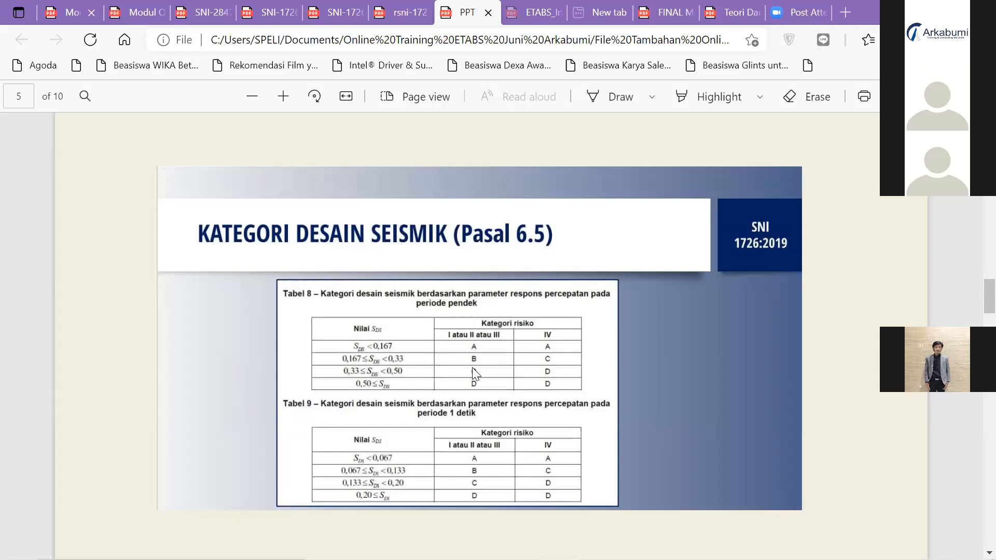
pyautogui.hotkey('alt', 'Tab')
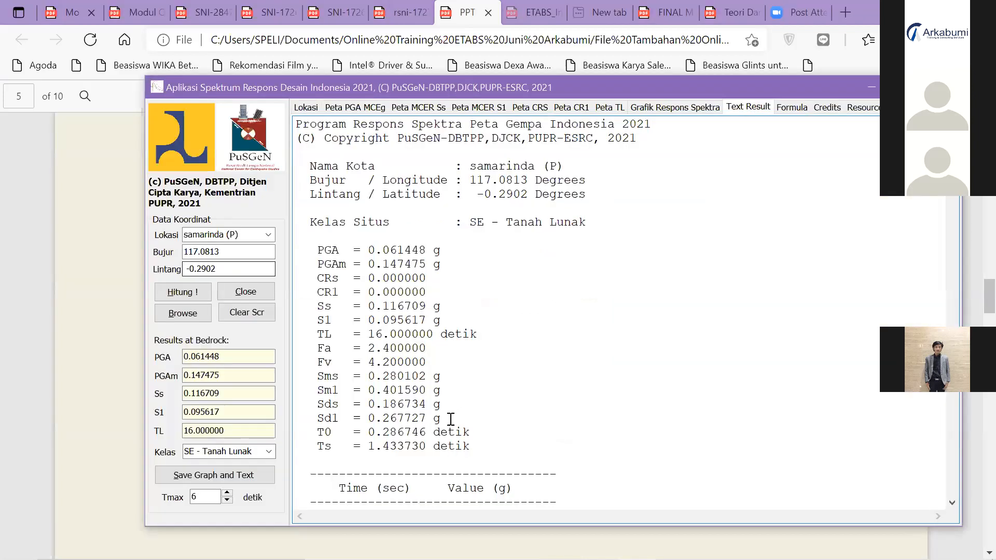
pyautogui.hotkey('alt', 'Tab')
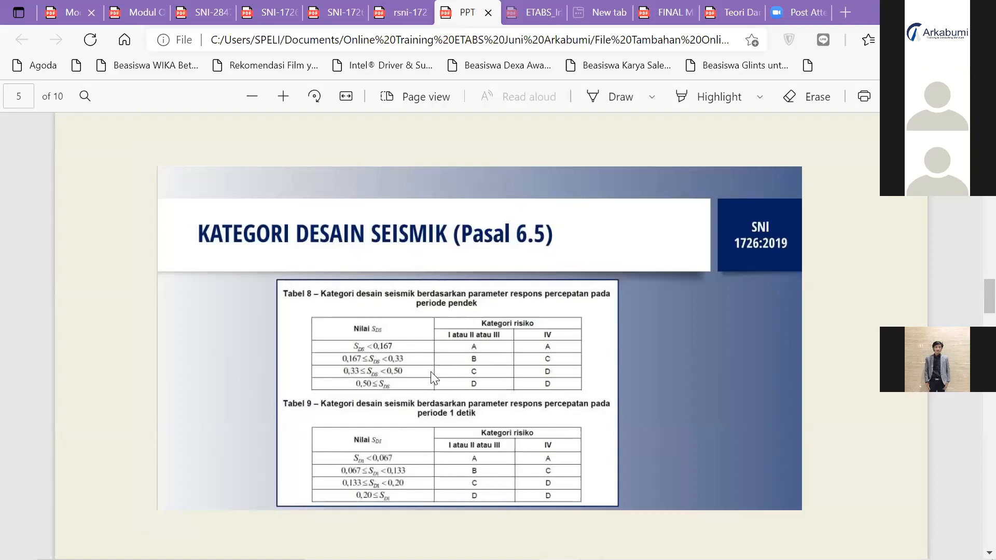
pyautogui.hotkey('alt', 'Tab')
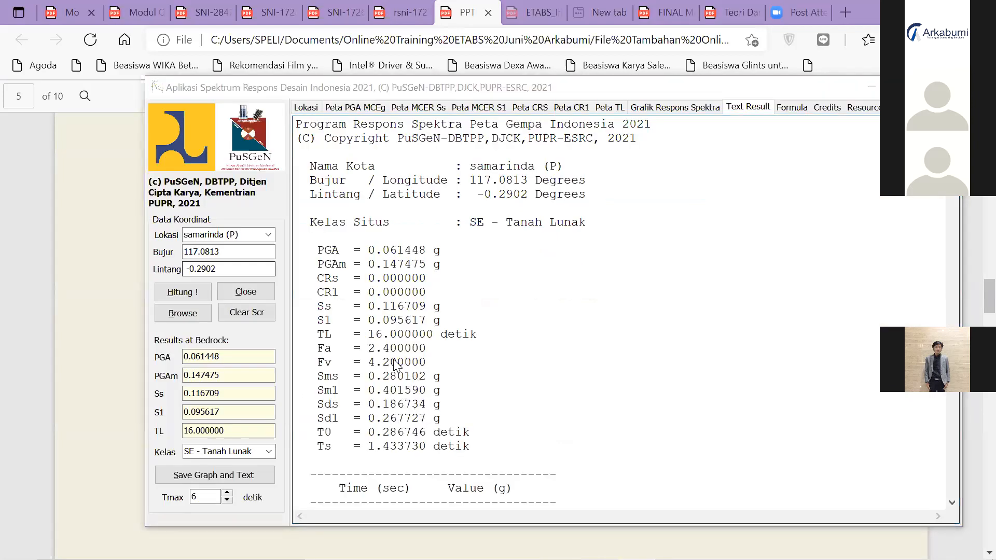
pyautogui.hotkey('alt', 'Tab')
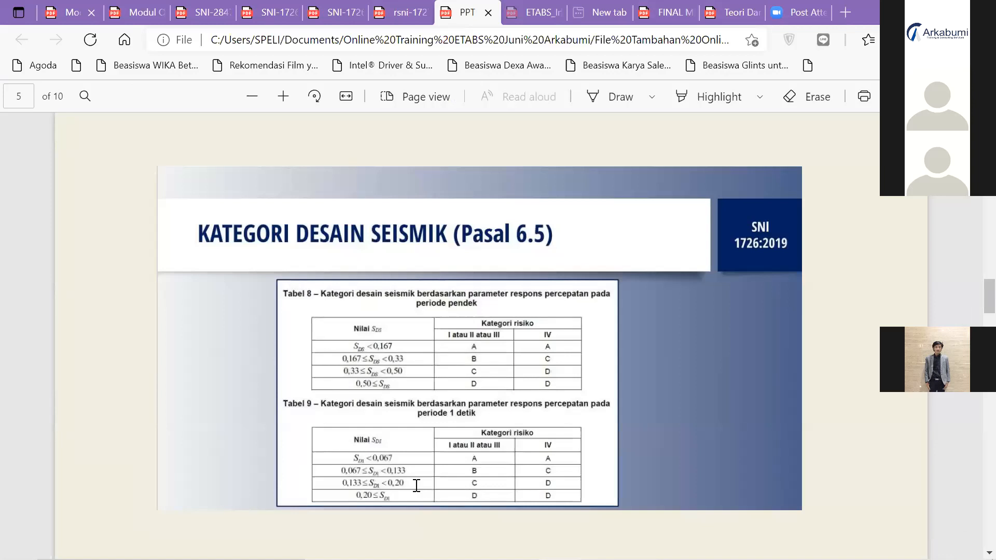
pyautogui.hotkey('alt', 'Tab')
pyautogui.hotkey('alt', 'Tab')
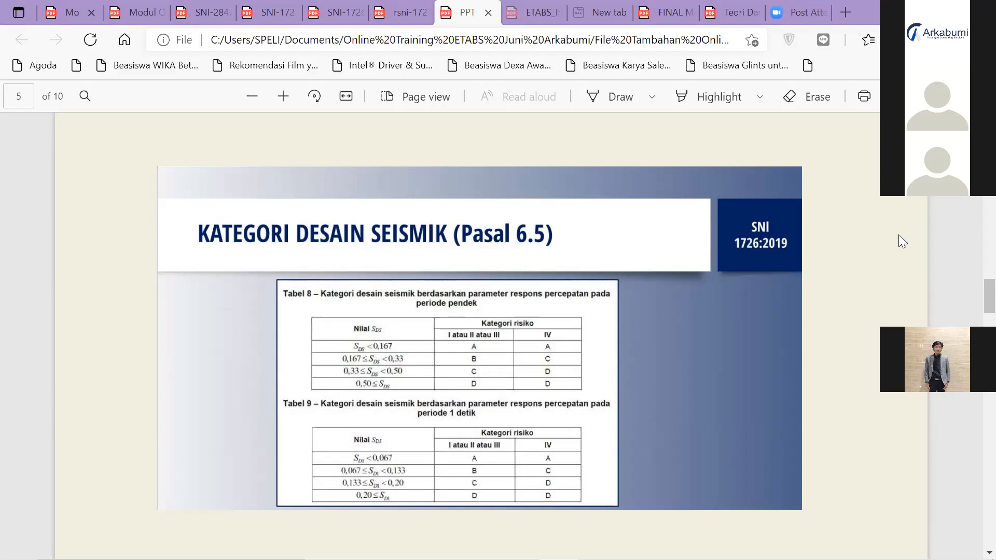
# Step: Look through the presentation slides on the design response spectrum formulas, site coefficients Fa and Fv, and the MCER maps
pyautogui.scroll(-3, 577, 341)
pyautogui.scroll(3, 577, 340)
pyautogui.scroll(-2, 570, 345)
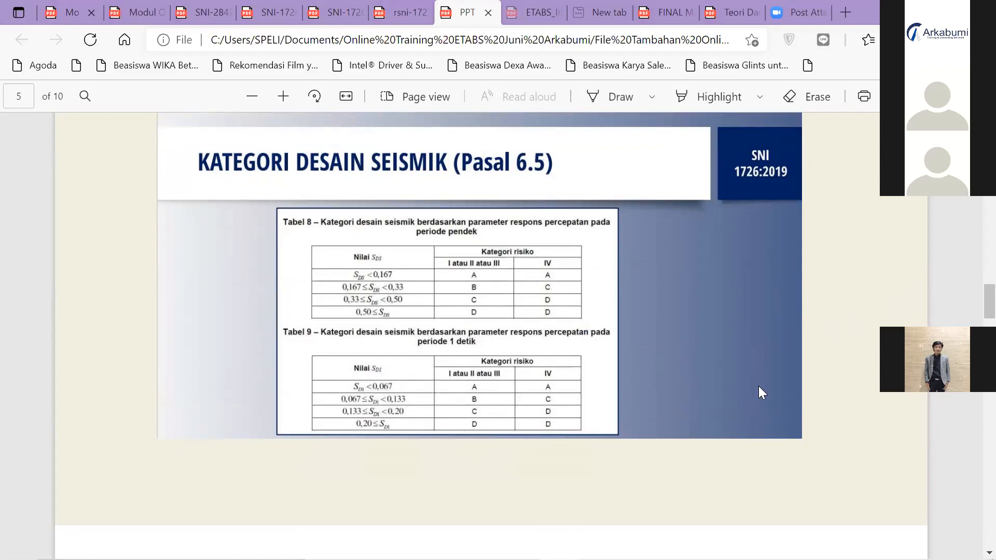
pyautogui.scroll(-7, 747, 391)
pyautogui.scroll(-3, 725, 391)
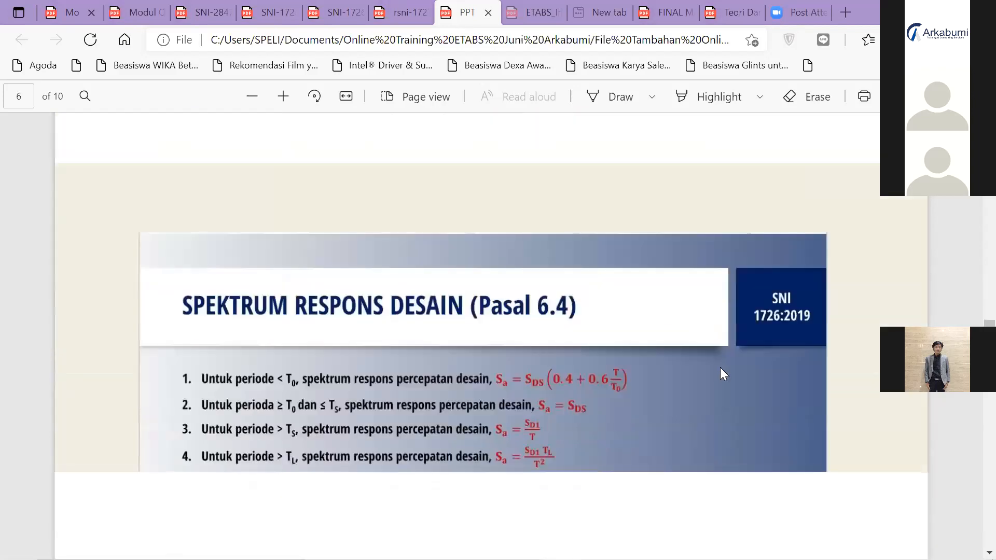
pyautogui.scroll(10, 720, 364)
pyautogui.scroll(6, 719, 361)
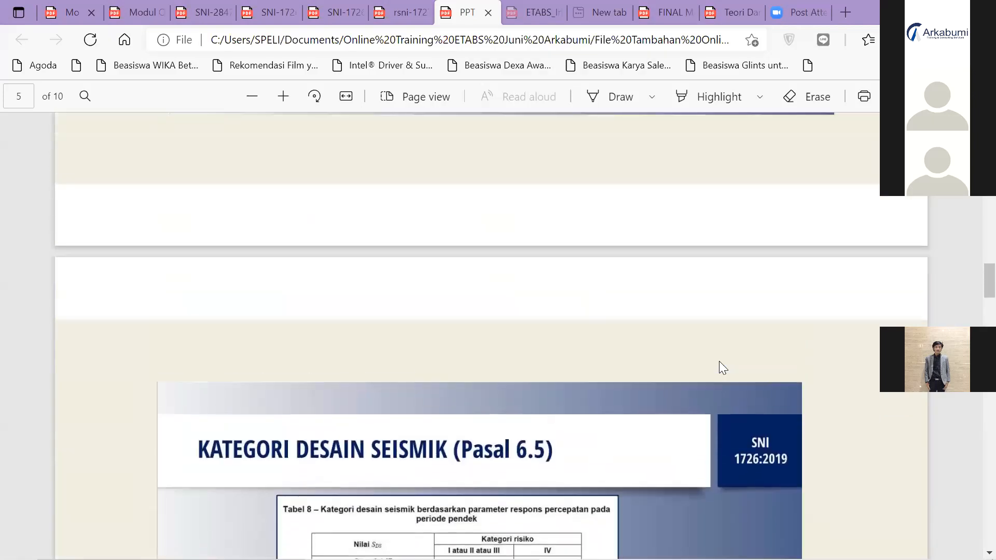
pyautogui.scroll(5, 719, 360)
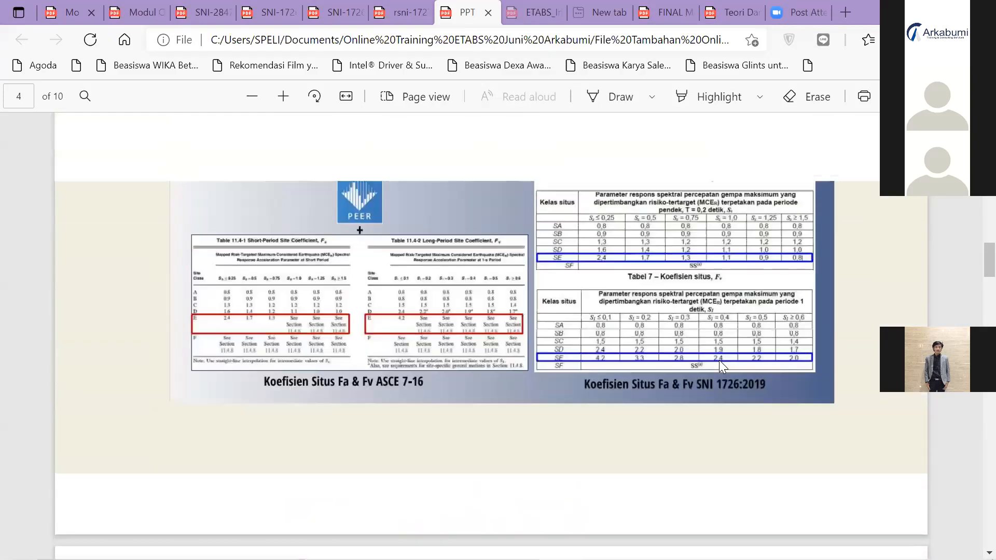
pyautogui.scroll(2, 523, 454)
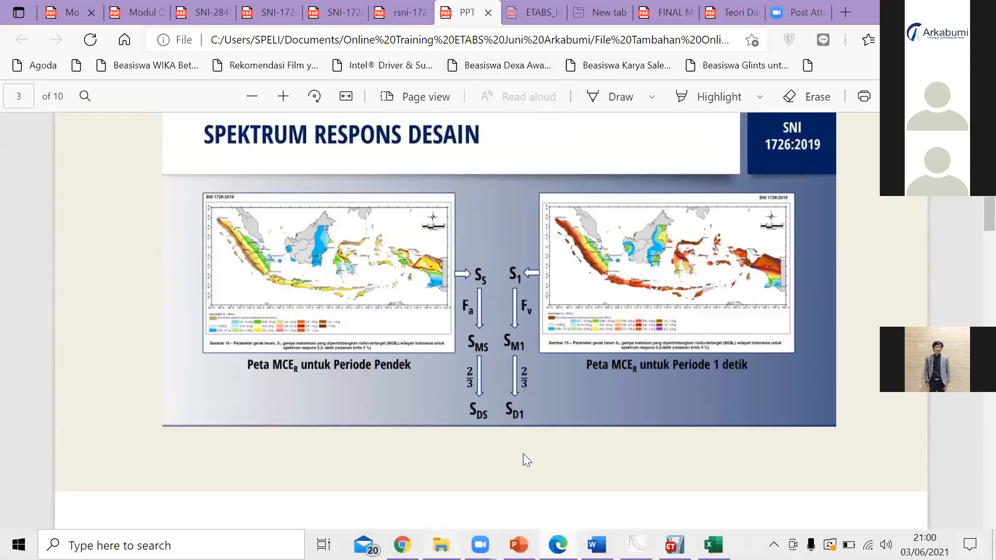
# Step: Select the PDF "PPT Pembebanan Gempa SNI 1726 2019" in the File Tambahan Online Training ETABS folder in File Explorer
pyautogui.click(441, 545)
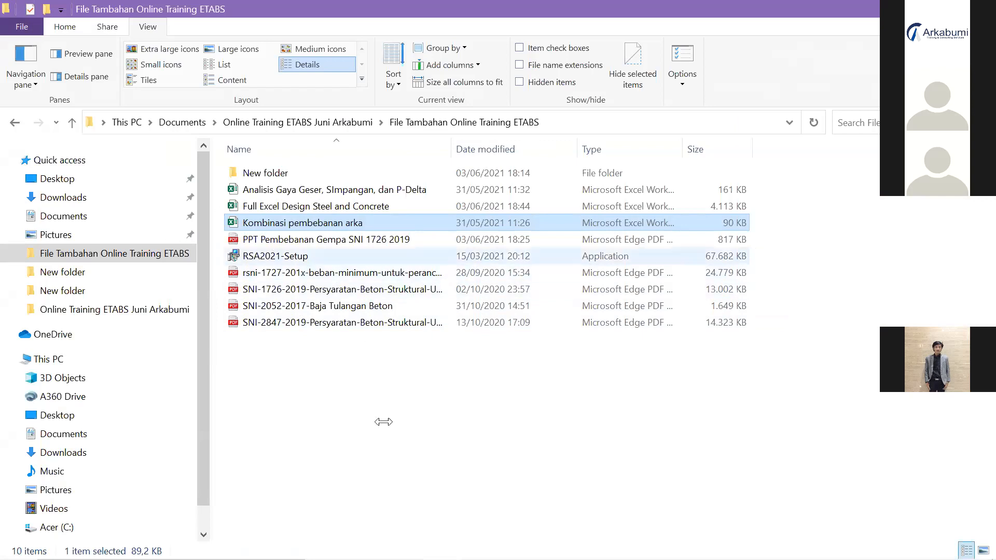
pyautogui.click(340, 239)
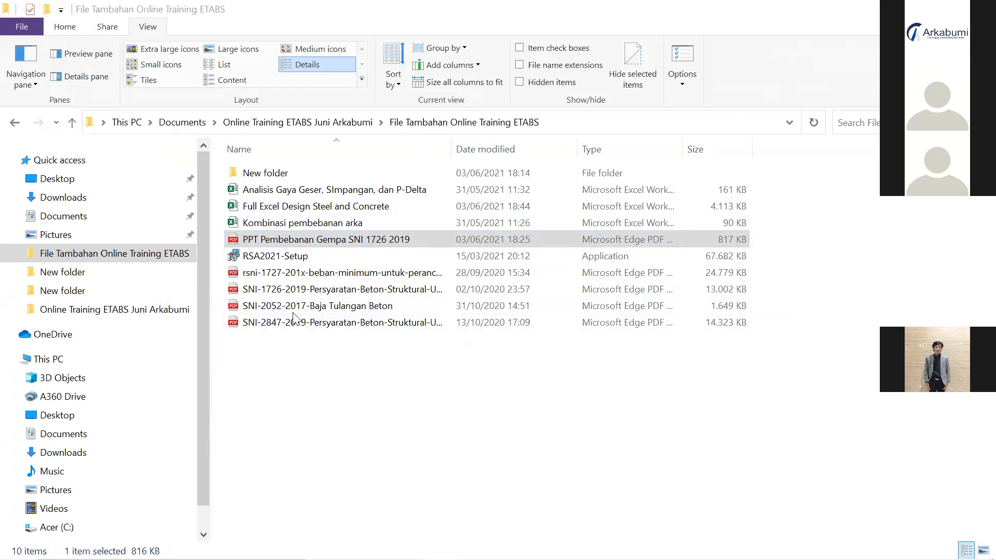
pyautogui.click(356, 246)
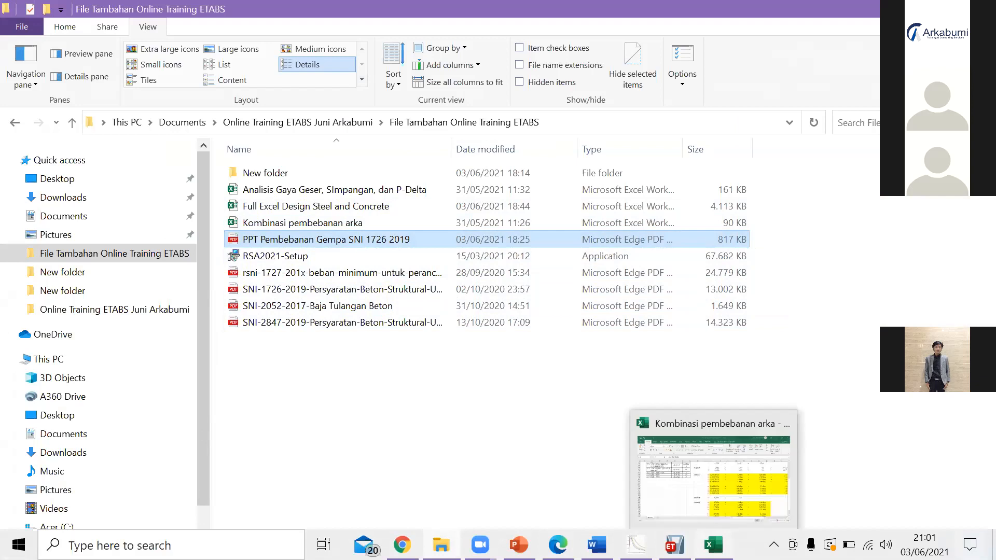
# Step: Launch WhatsApp and open the ETABS - ARKABUMI group chat
pyautogui.press('super')
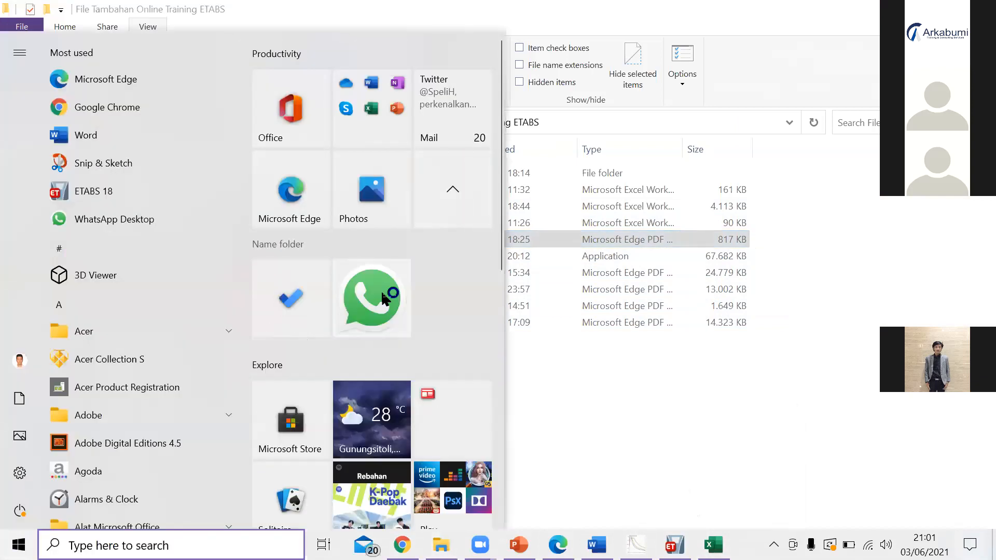
pyautogui.press('Escape')
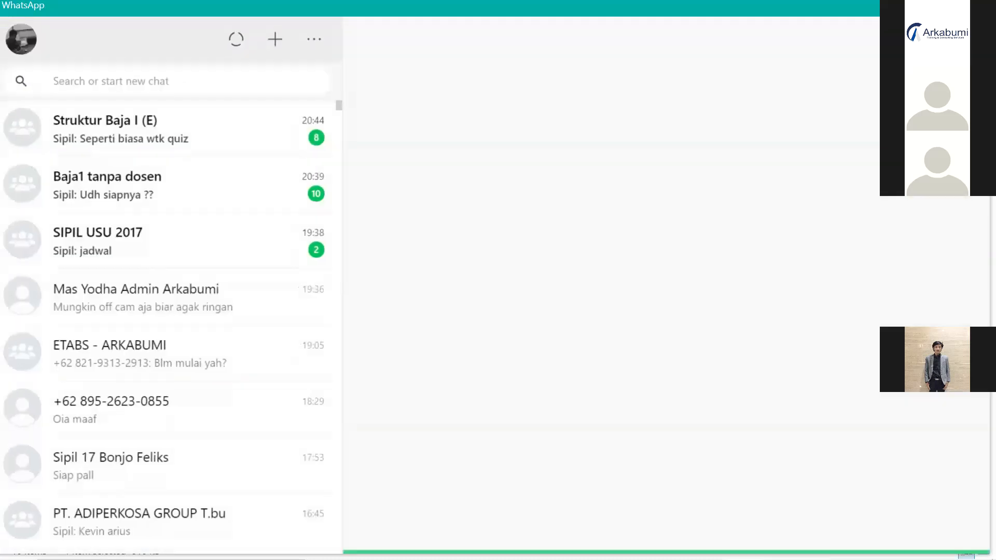
pyautogui.click(904, 5)
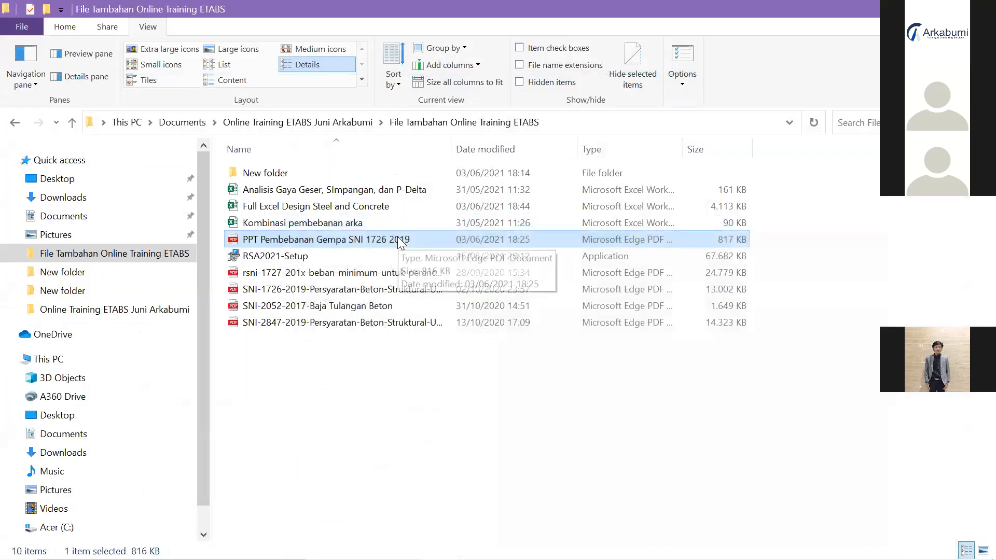
pyautogui.moveTo(592, 557)
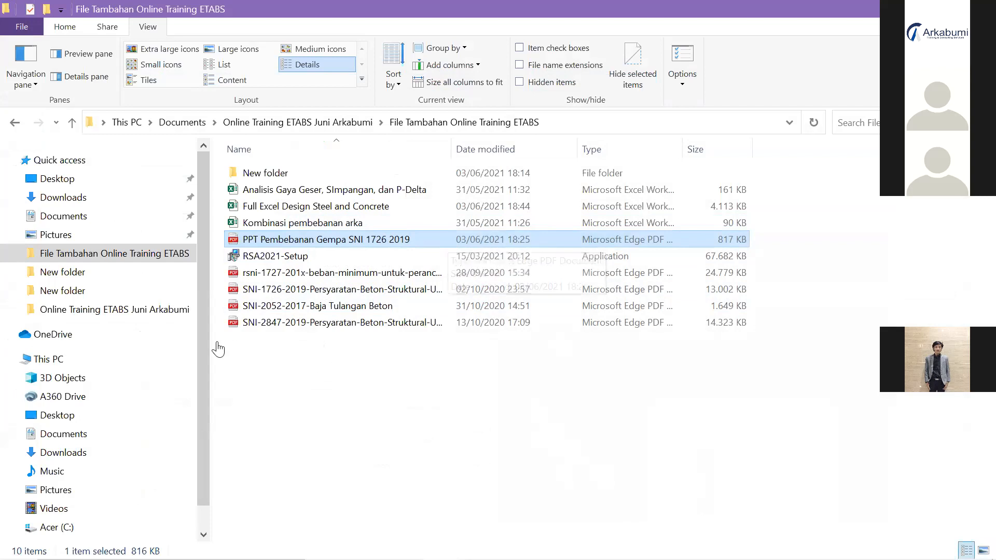
pyautogui.hotkey('alt', 'Tab')
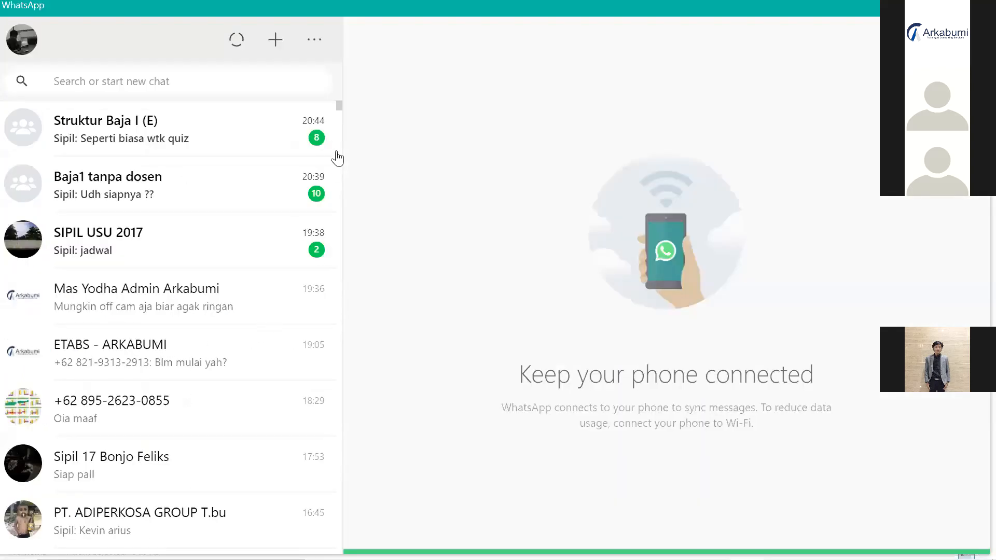
pyautogui.click(181, 332)
pyautogui.scroll(-10, 182, 331)
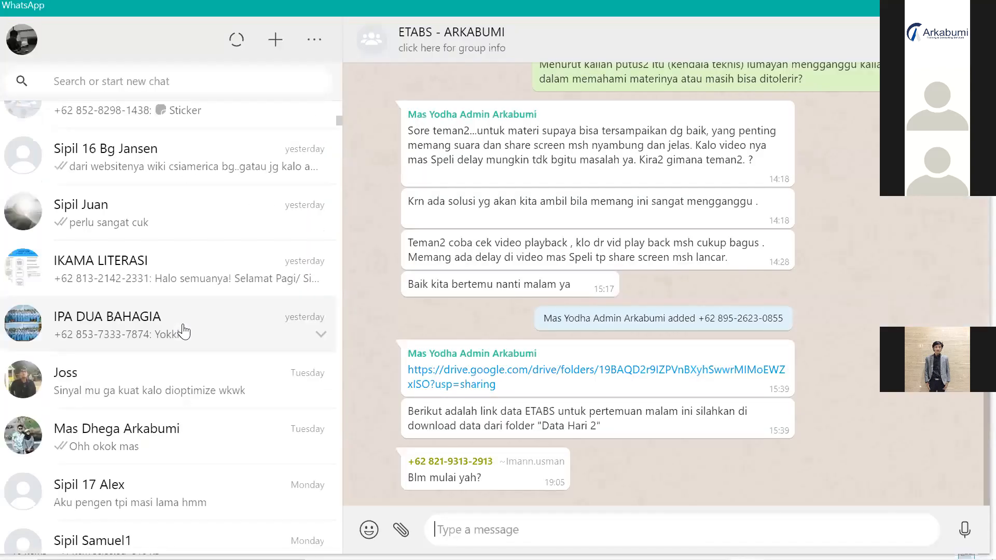
pyautogui.scroll(3, 191, 324)
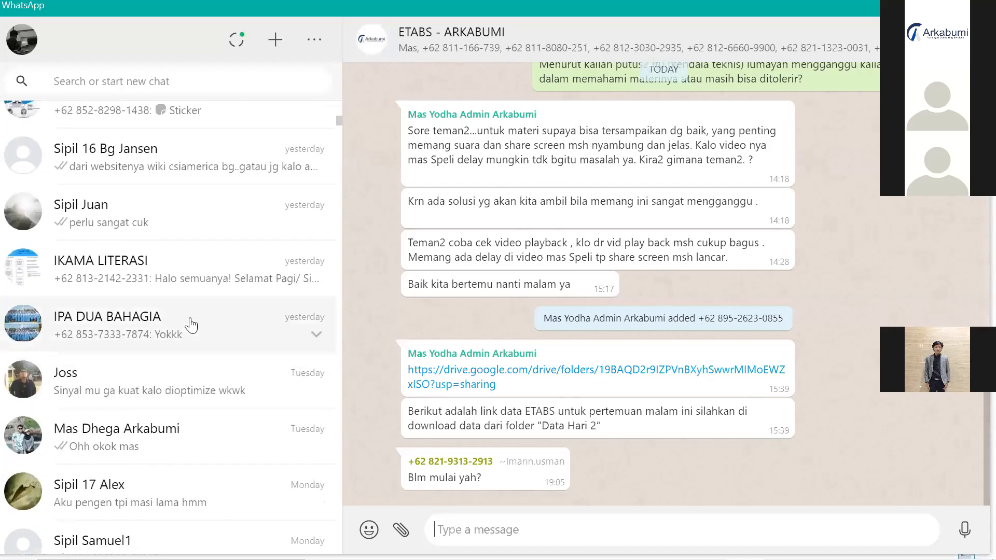
pyautogui.scroll(10, 192, 327)
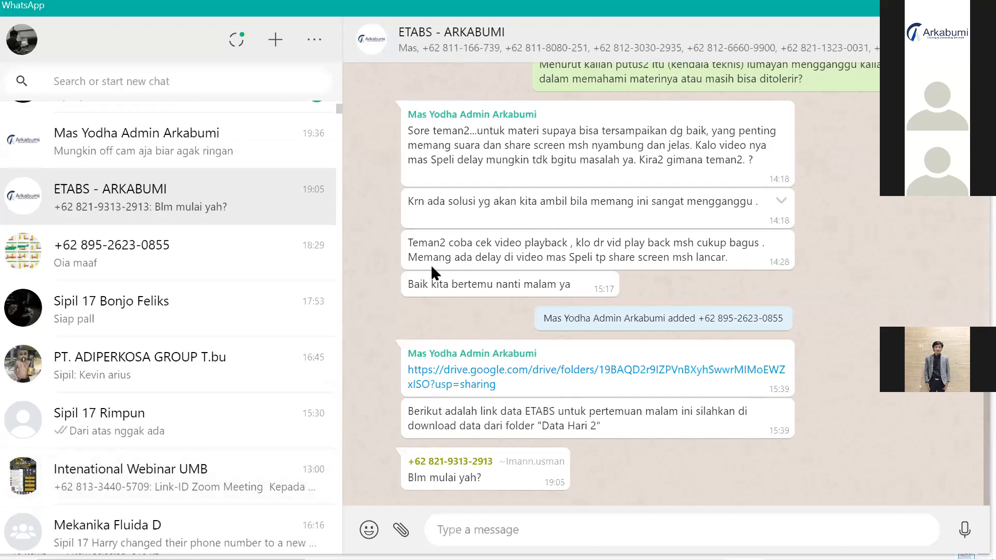
# Step: Copy the PDF "PPT Pembebanan Gempa SNI 1726 2019" from File Explorer and send it to the ETABS - ARKABUMI group in WhatsApp
pyautogui.hotkey('alt', 'Tab')
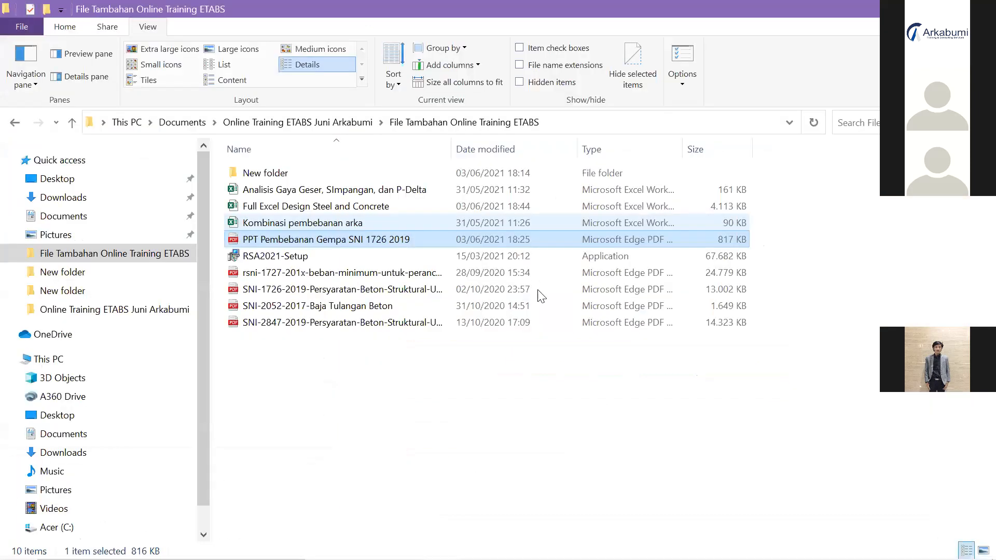
pyautogui.hotkey('alt', 'Tab')
pyautogui.hotkey('ctrl', 'v')
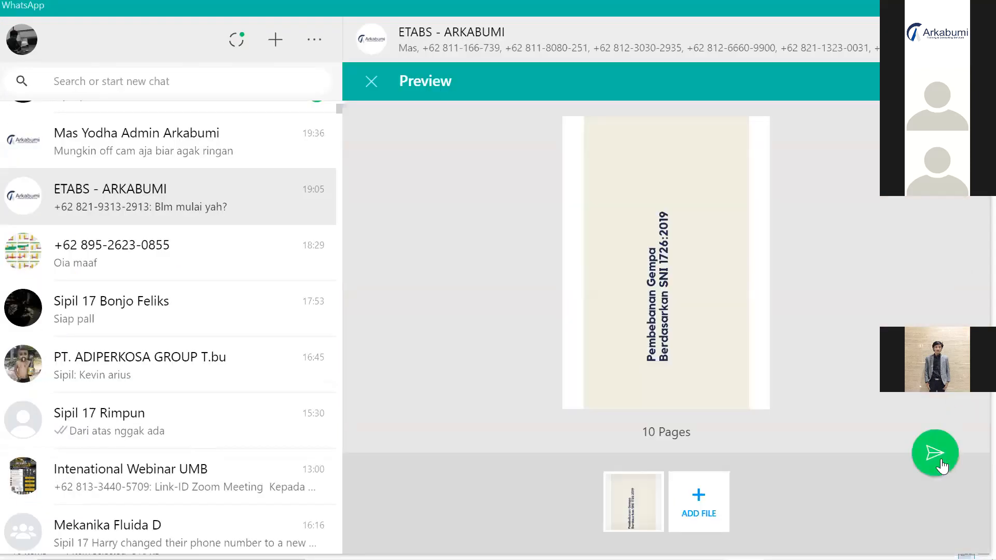
pyautogui.click(941, 465)
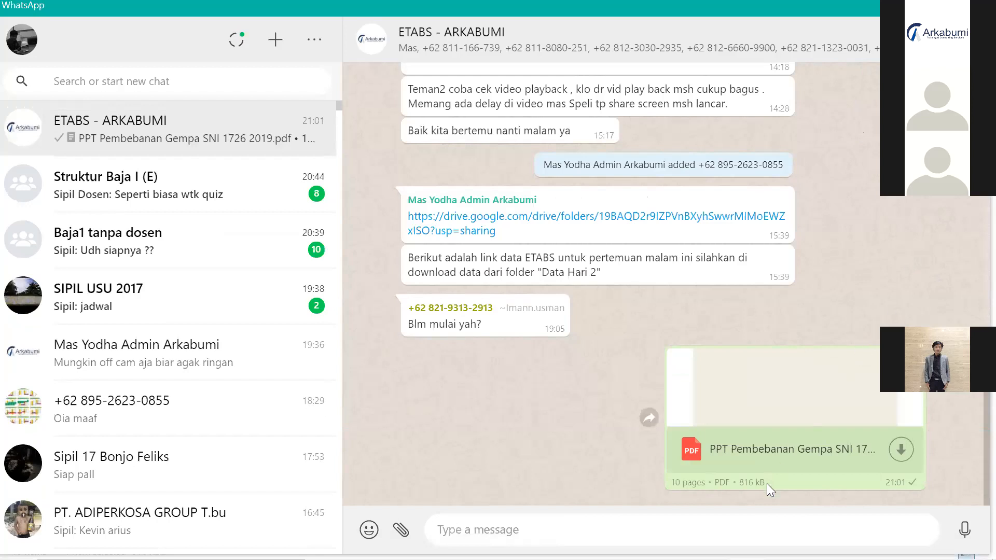
# Step: Put the WhatsApp and File Explorer windows away and return to the Spektrum Respons Desain slide in Microsoft Edge
pyautogui.hotkey('alt', 'Tab')
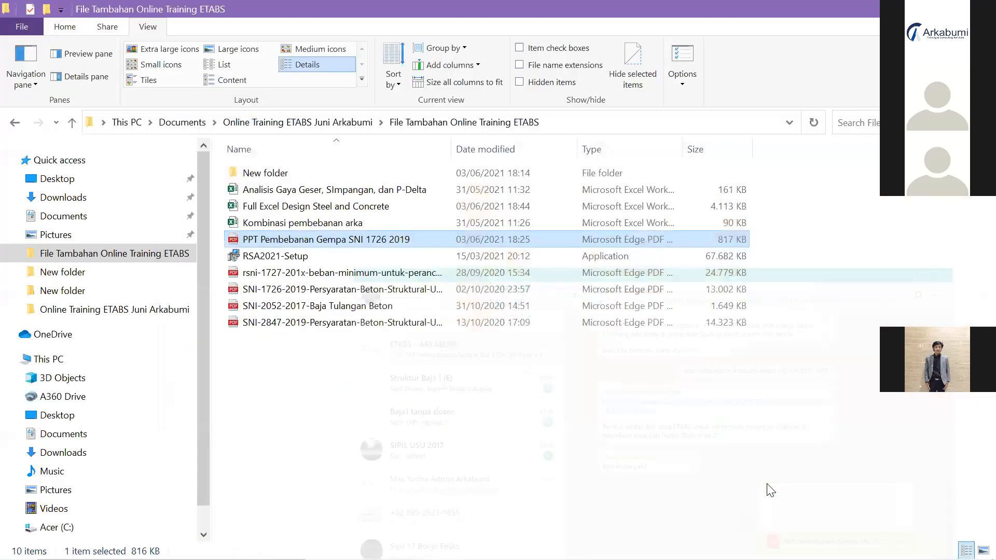
pyautogui.hotkey('alt', 'Tab')
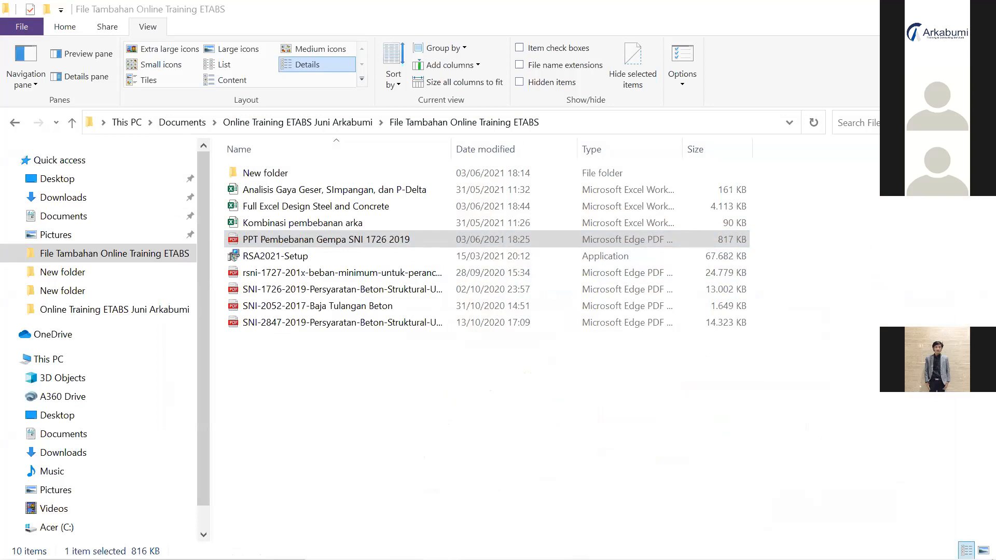
pyautogui.click(906, 8)
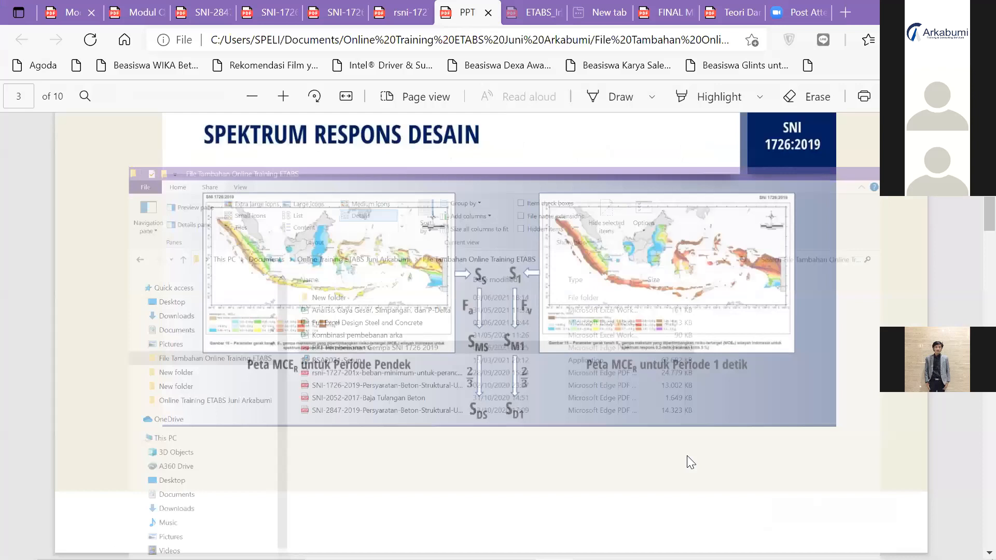